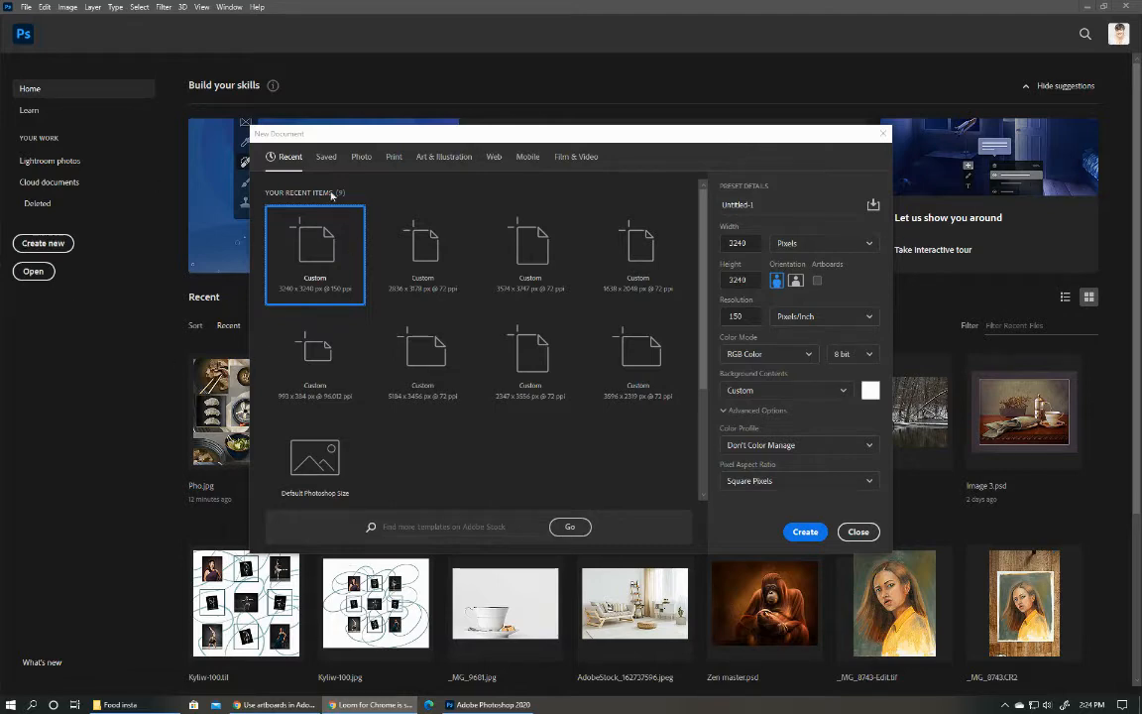
Create a new document 3240 pixels wide and 4320 pixels high at 150 pixels/inch.
left_click(862, 534)
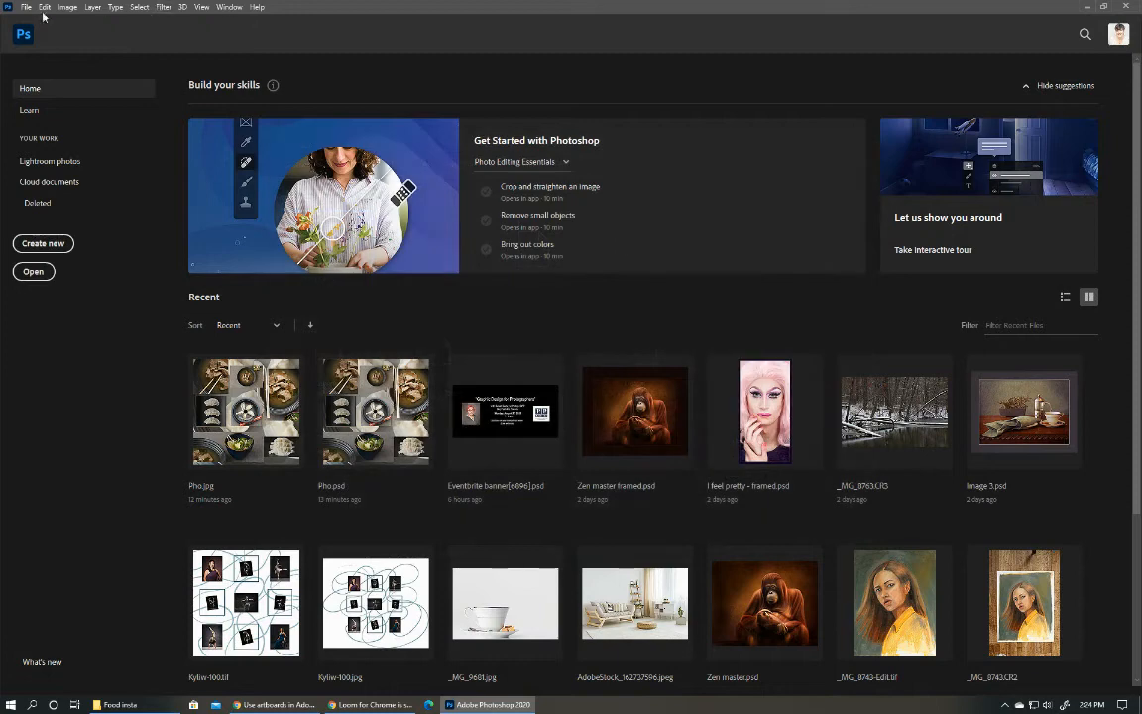
left_click(26, 7)
left_click(28, 20)
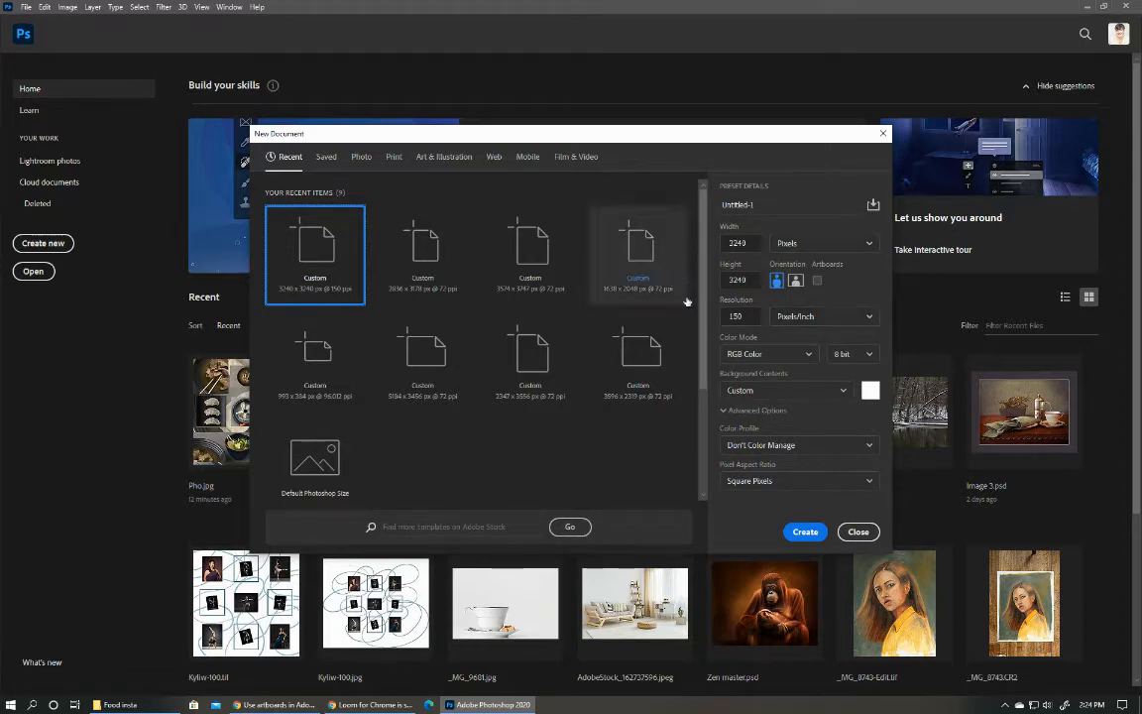
double_click(751, 280)
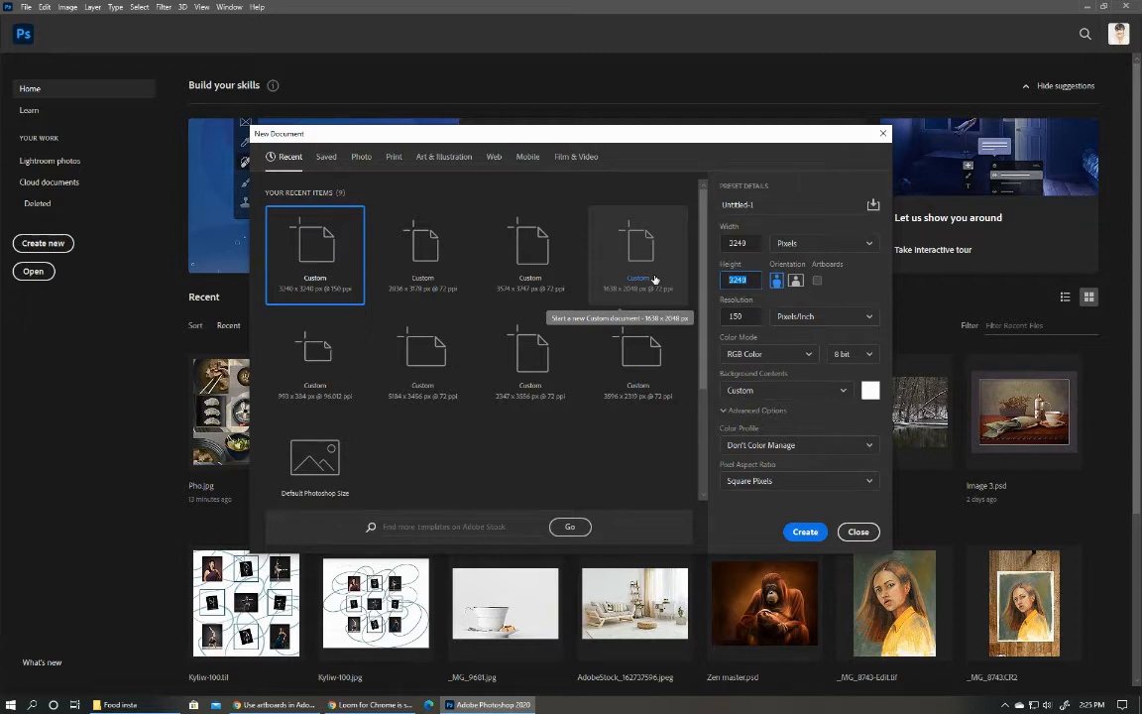
type("5040")
left_click_drag(748, 281, 686, 279)
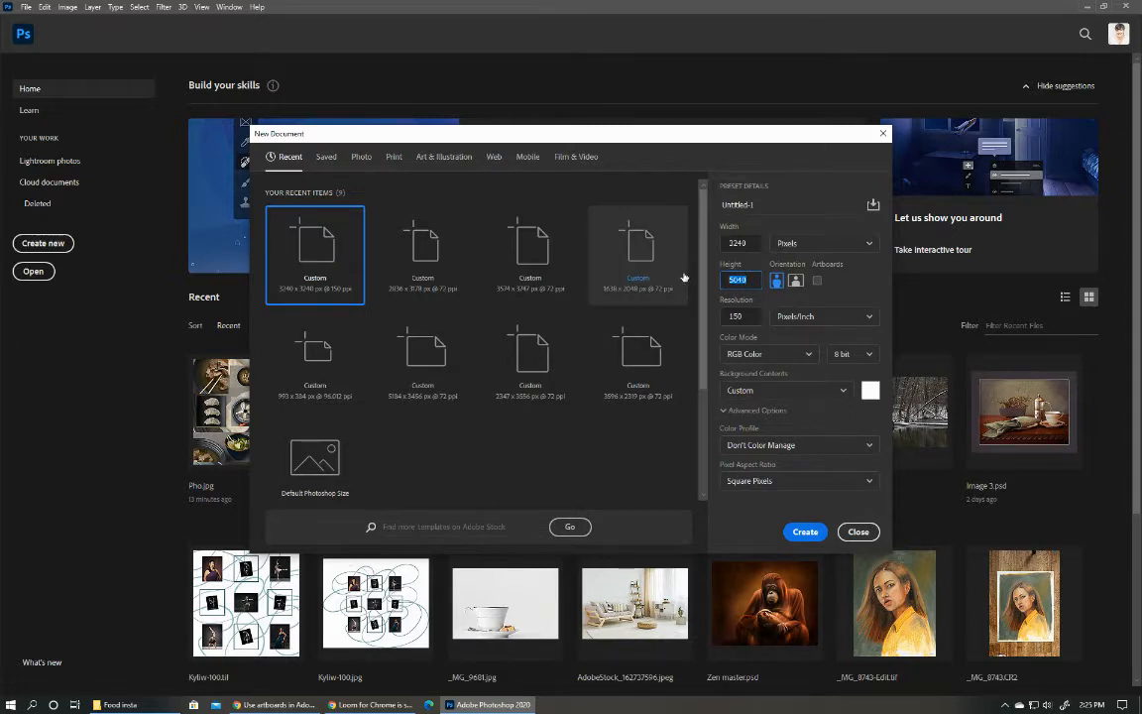
type("43")
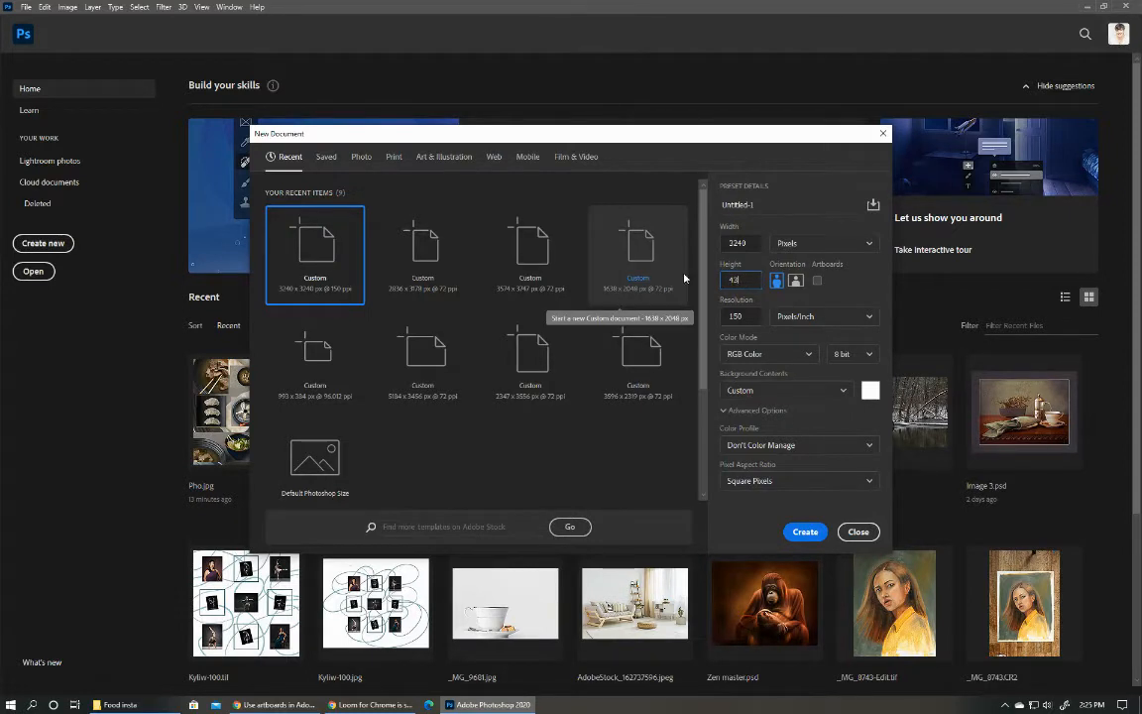
type("20")
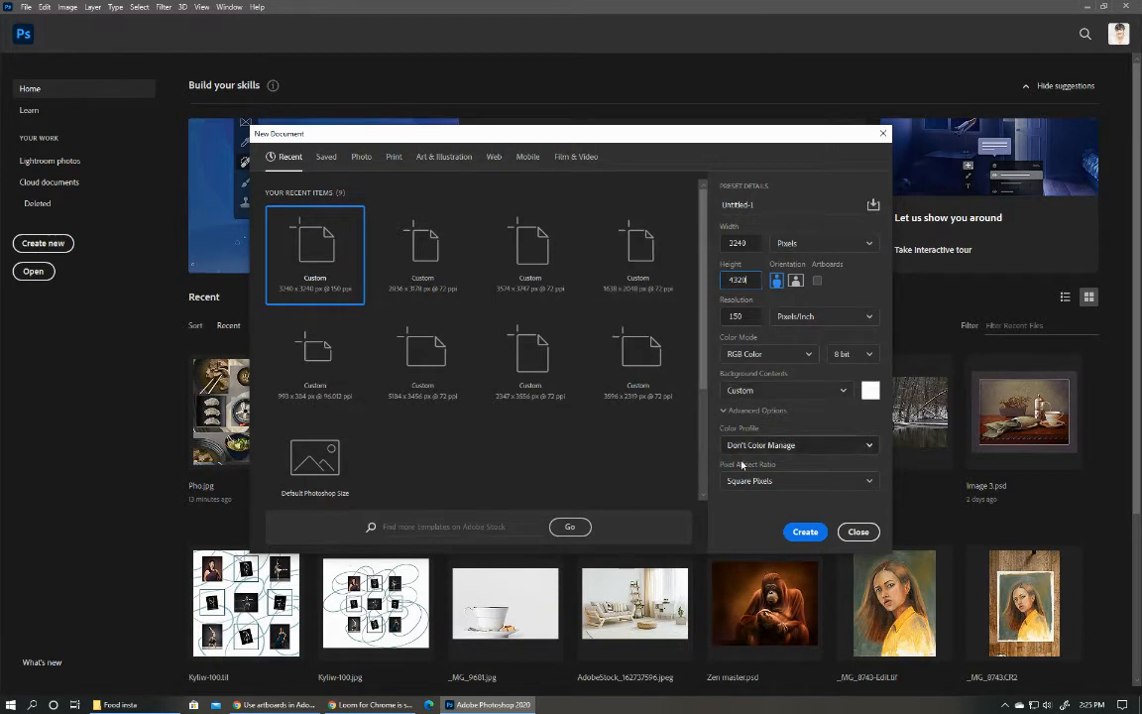
left_click(805, 532)
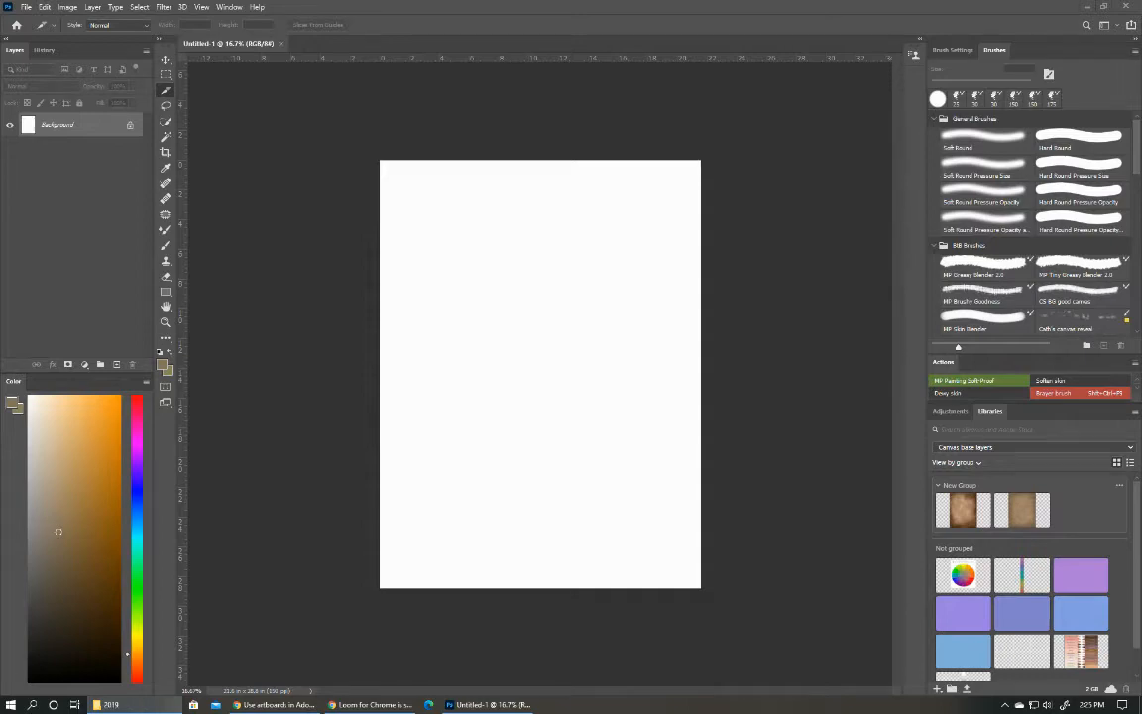
In File Explorer, open the SelectedJPG folder inside "0829 - Geauga County Fair" and show its photos as extra large icons.
left_click_drag(1141, 46, 852, 42)
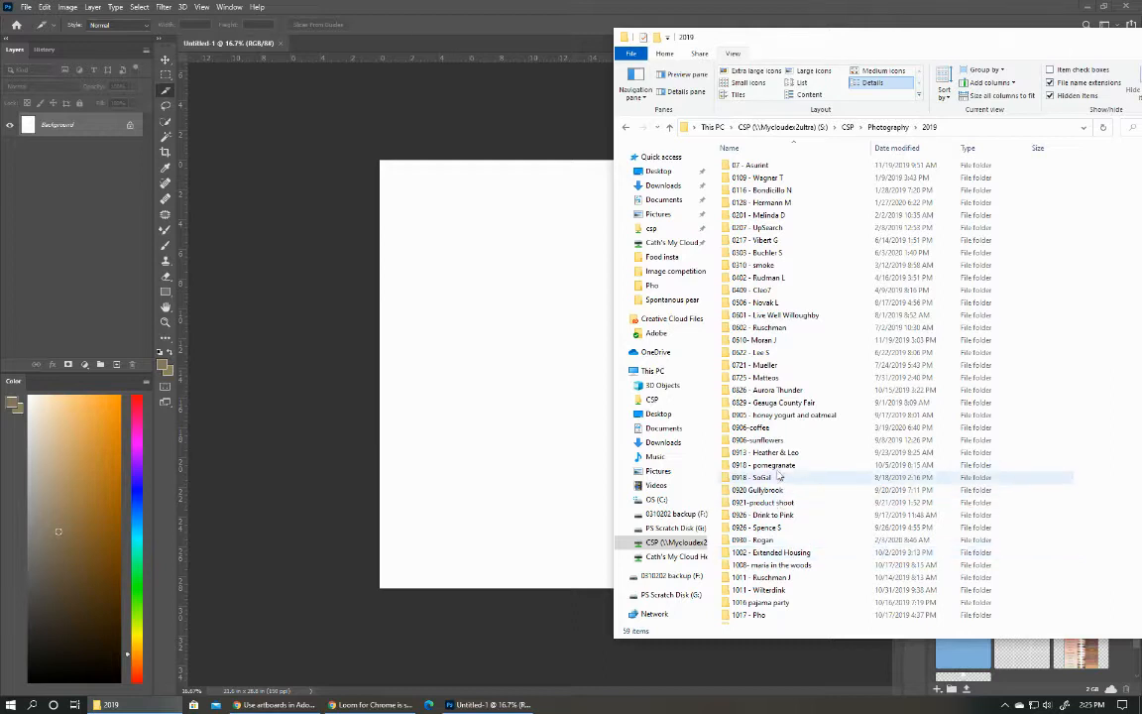
double_click(777, 402)
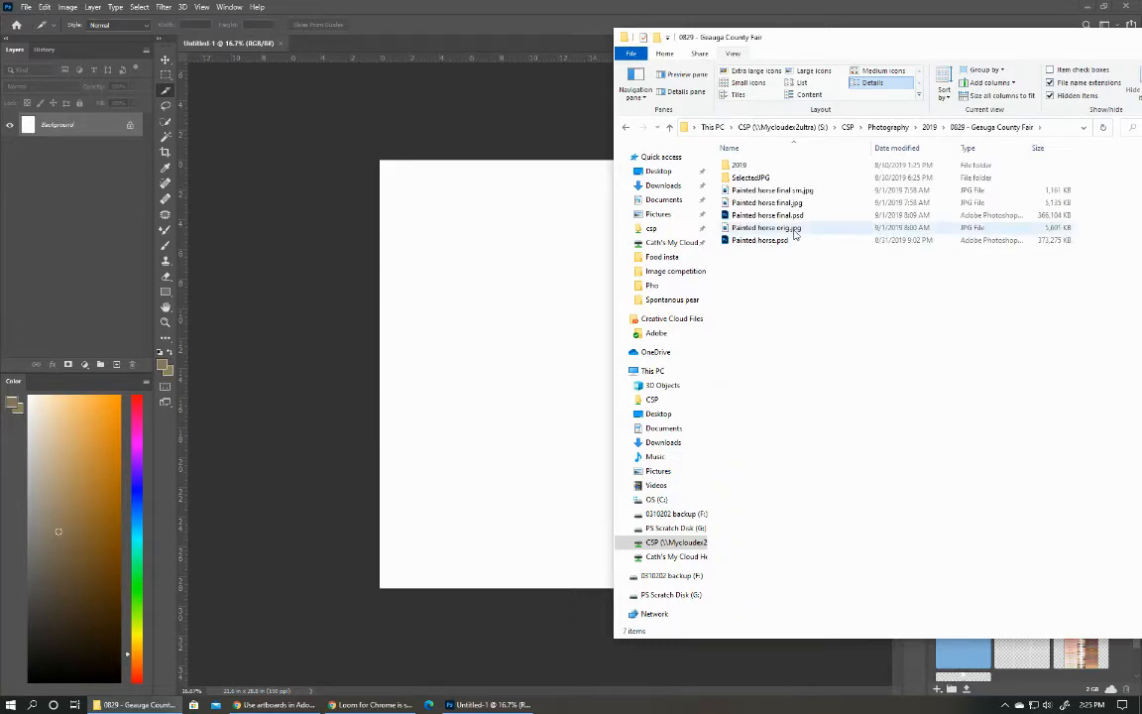
double_click(771, 177)
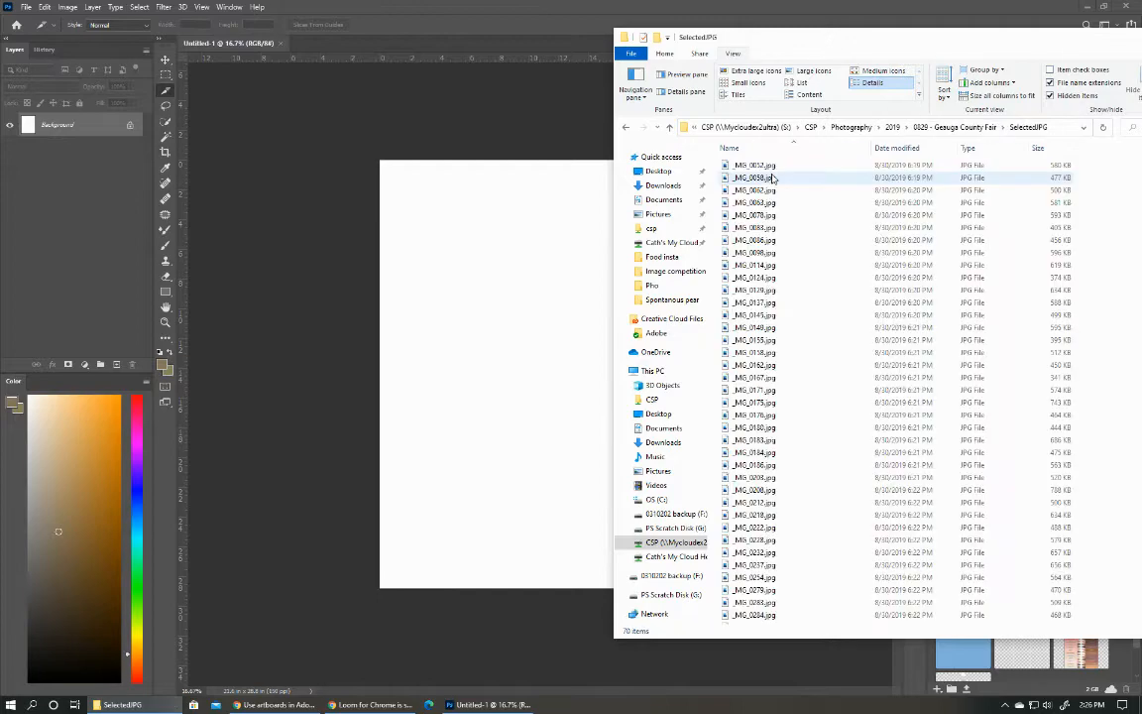
left_click(745, 70)
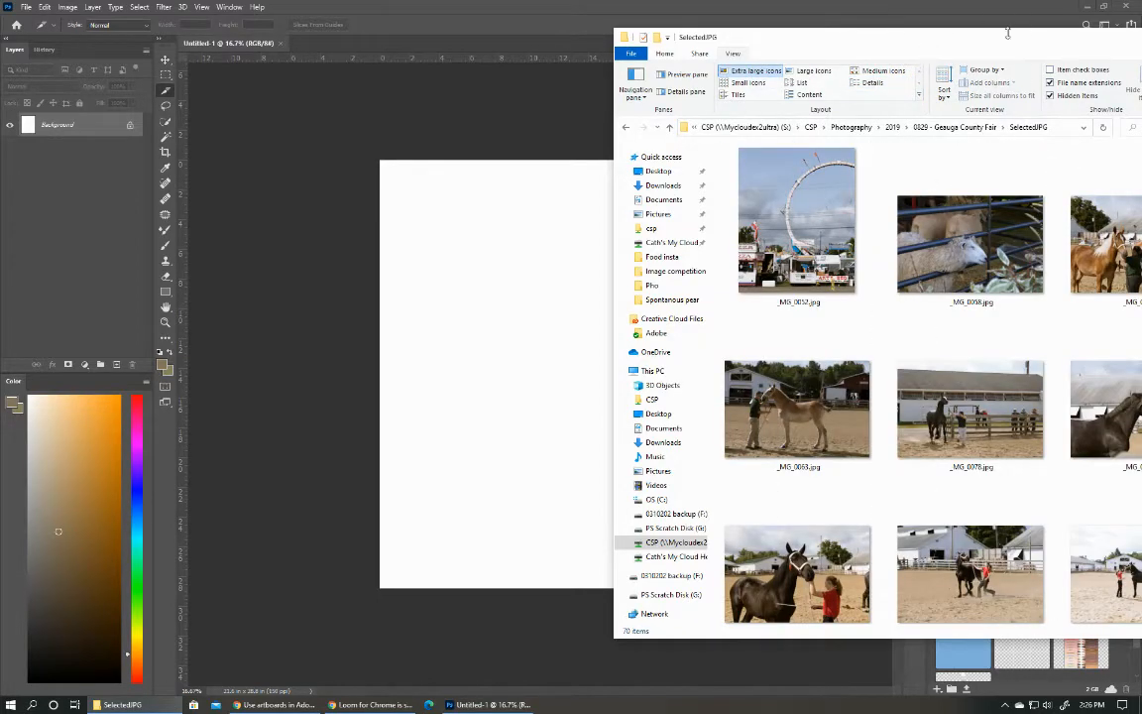
left_click_drag(1001, 40, 902, 37)
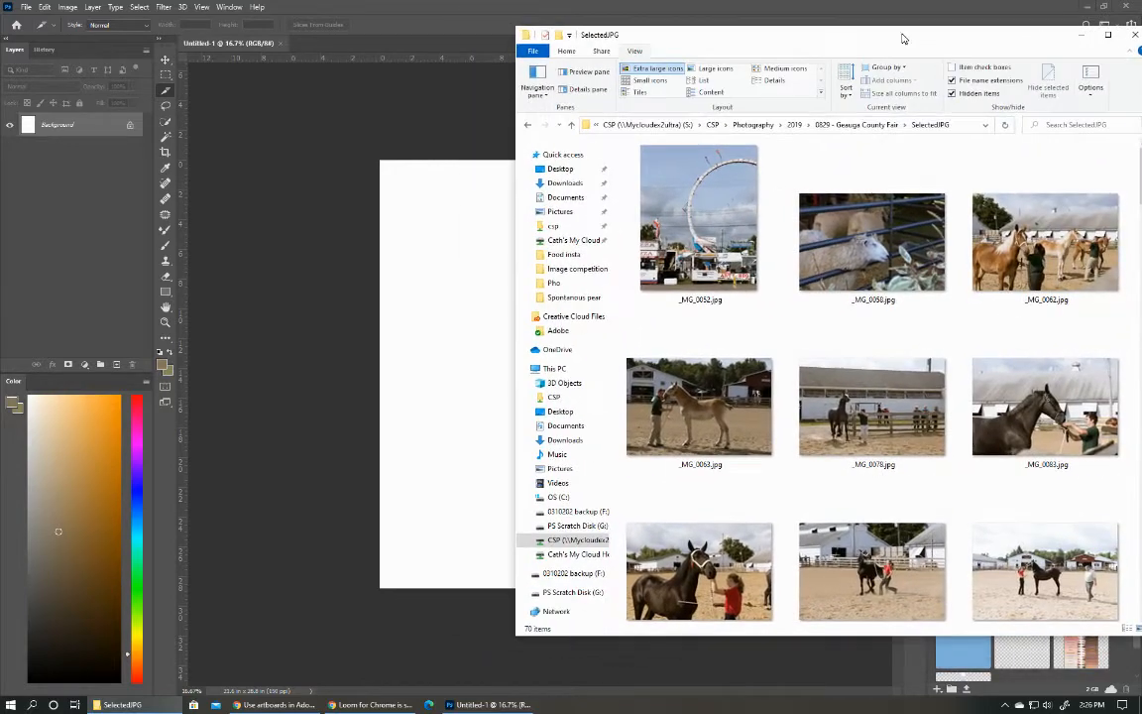
Shrink the Photoshop window, collapse its side panels and arrange it next to the SelectedJPG folder so photos and canvas are both reachable.
left_click(1106, 8)
left_click_drag(654, 9, 680, 4)
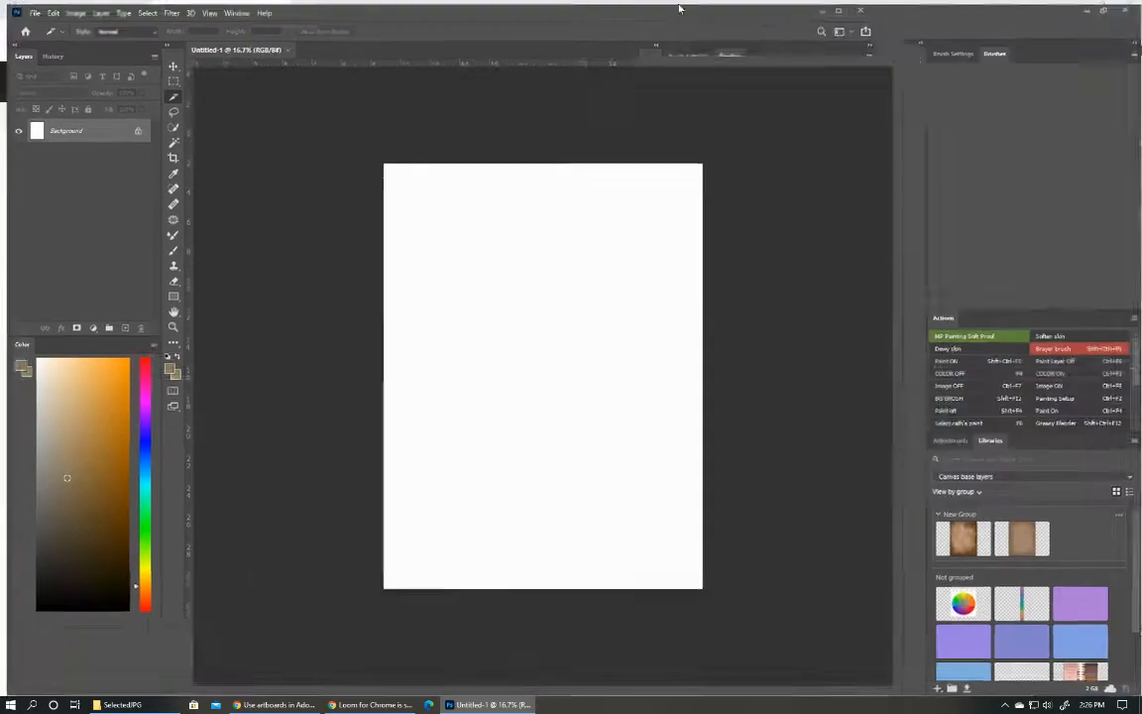
left_click(1105, 6)
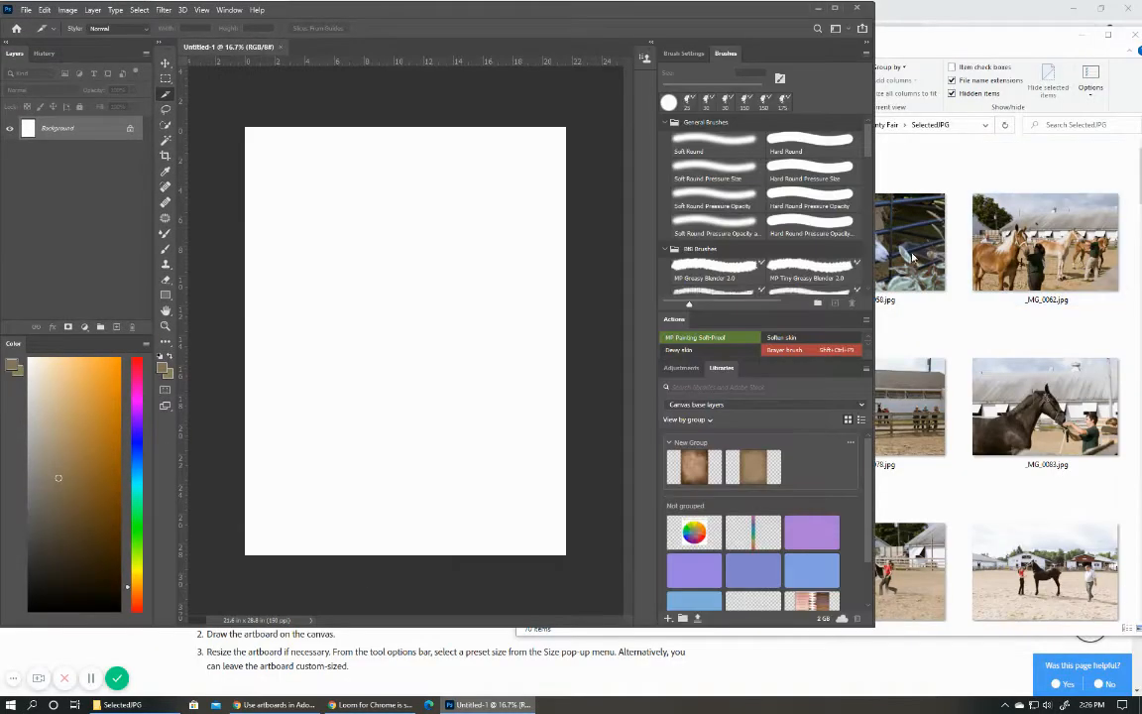
left_click_drag(872, 255, 849, 256)
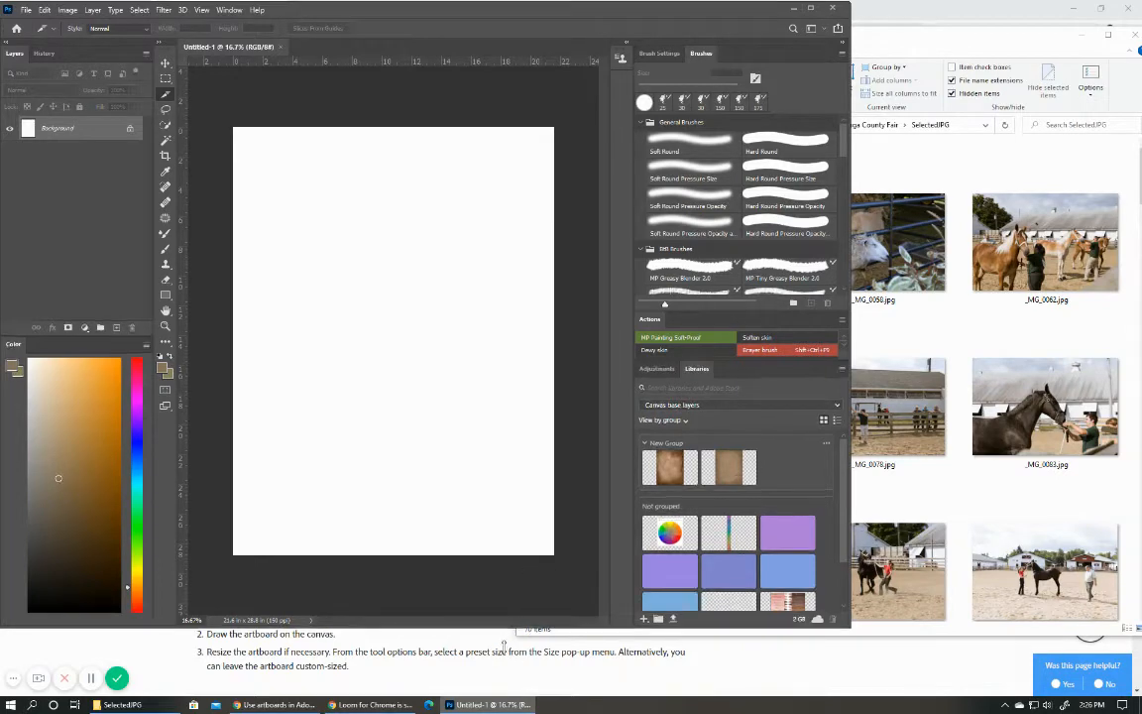
left_click_drag(504, 626, 504, 694)
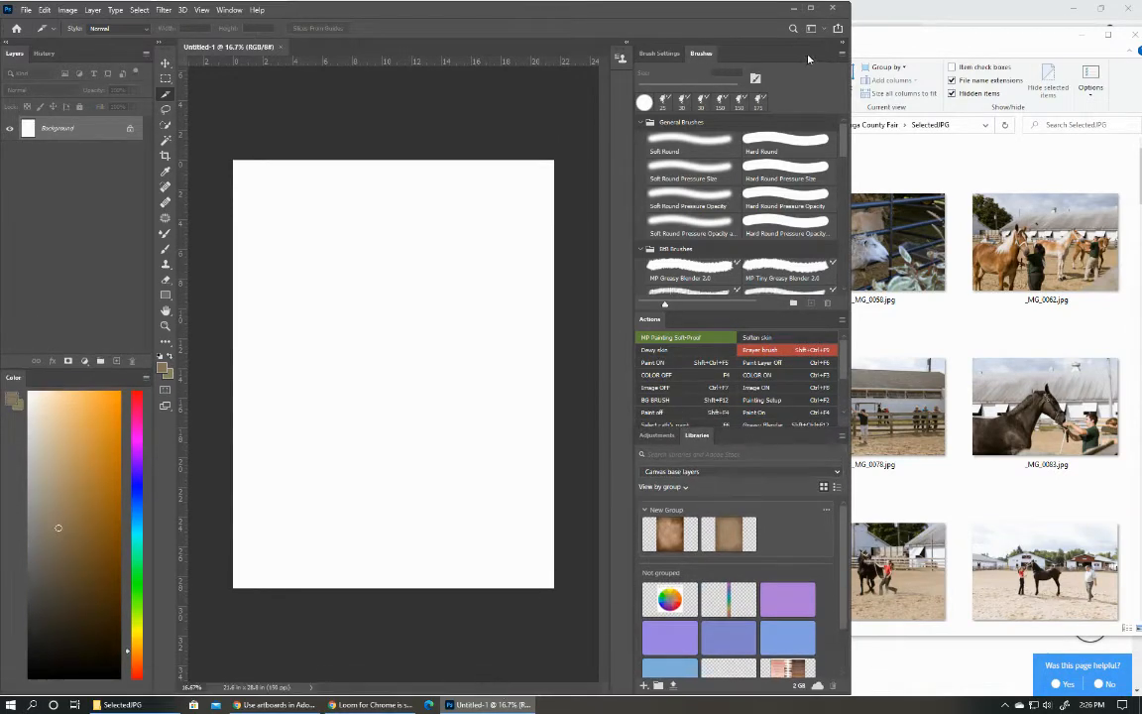
left_click(841, 42)
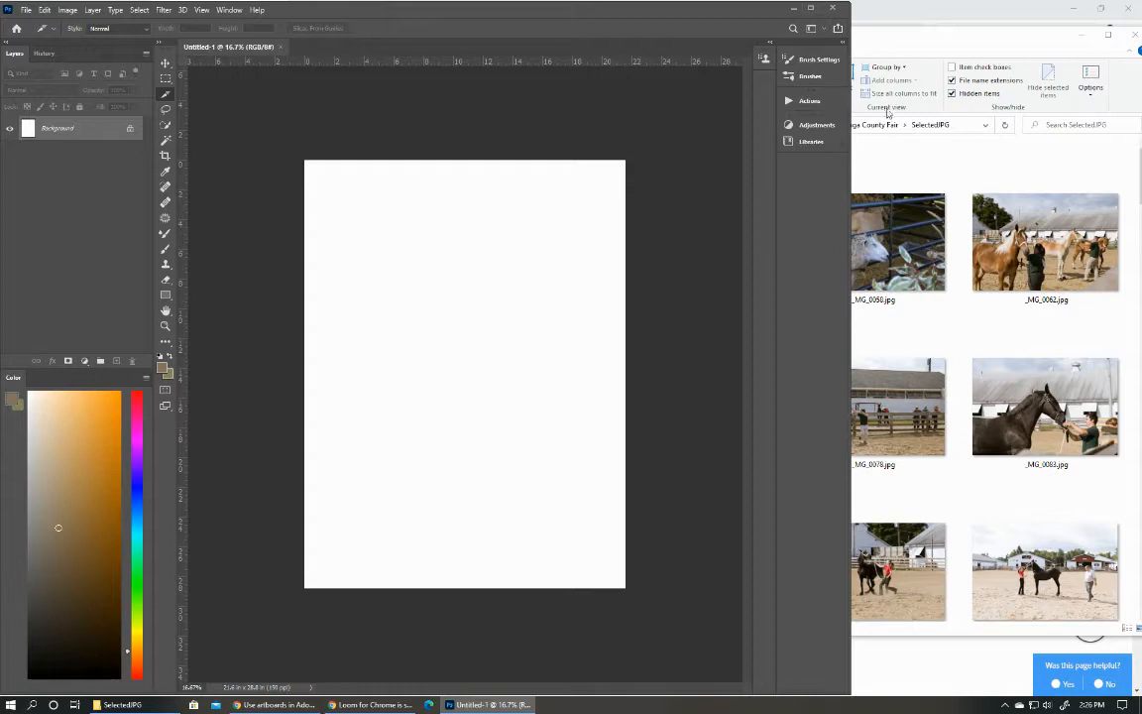
left_click_drag(851, 184, 757, 183)
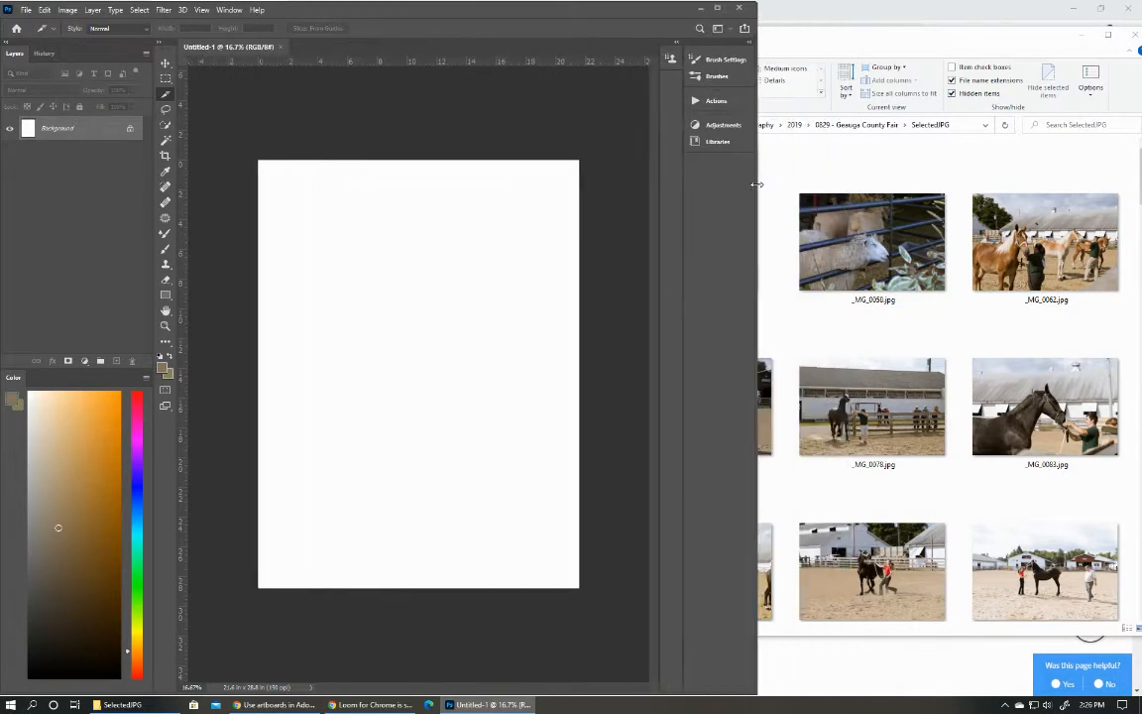
left_click_drag(892, 37, 926, 31)
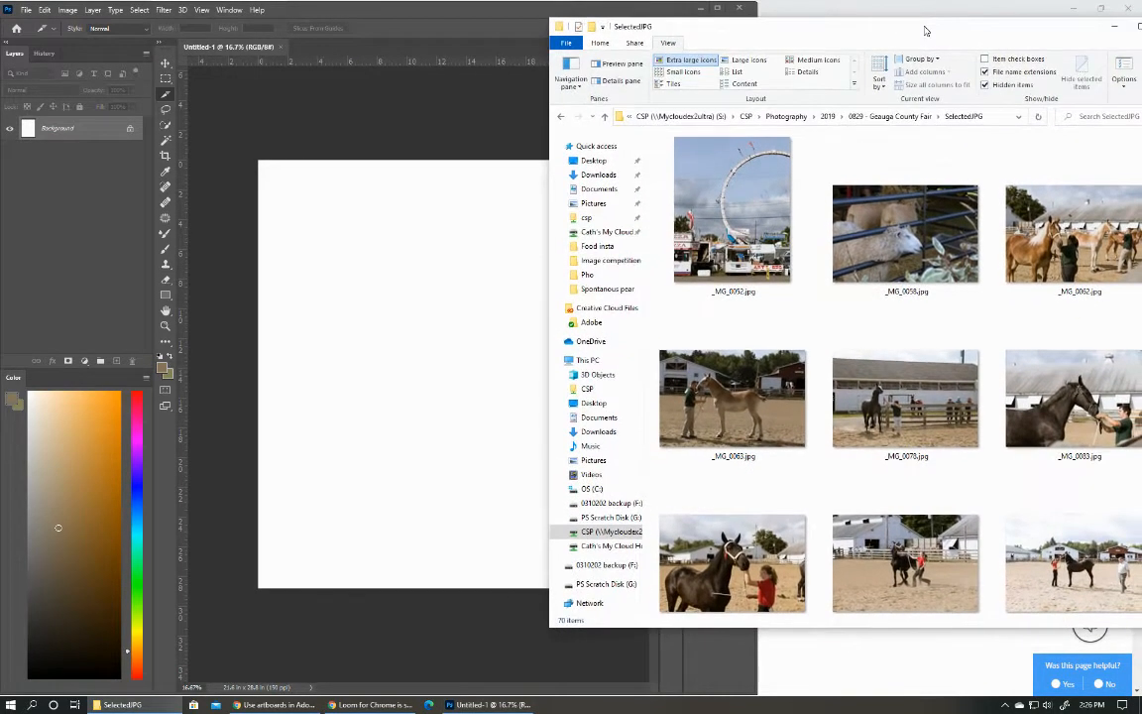
Place _MG_0052.jpg on the canvas, enlarge it proportionally to cover the whole canvas, and lower its layer opacity to about 73%.
left_click_drag(732, 208, 489, 416)
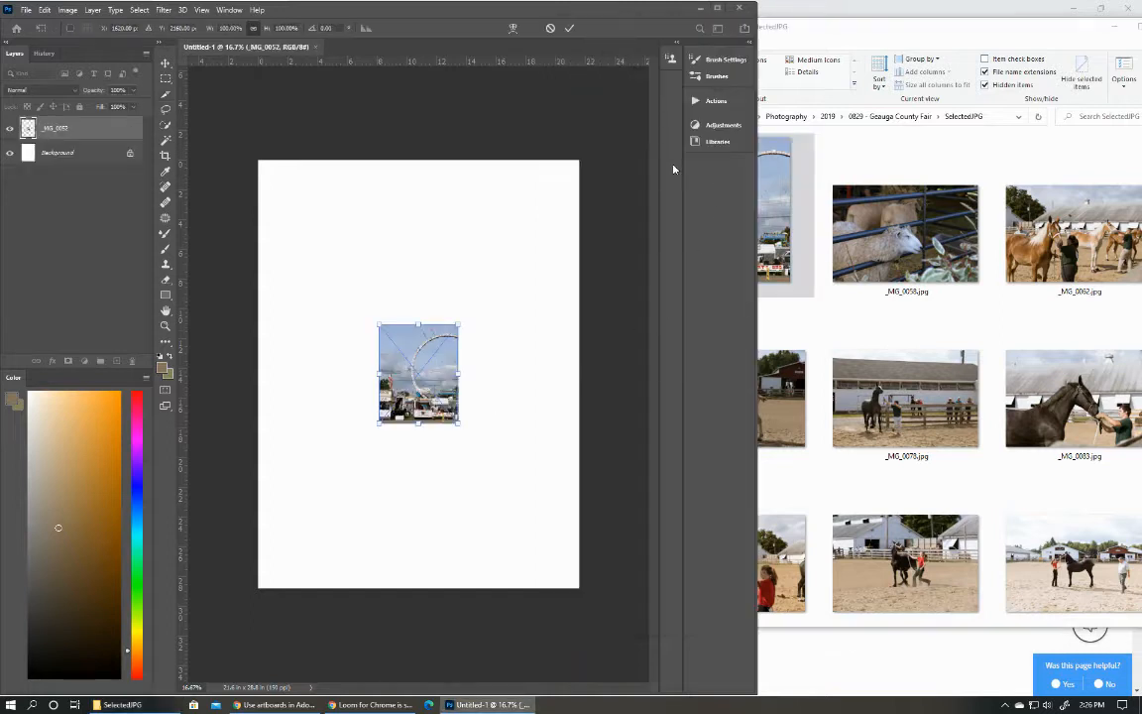
left_click_drag(379, 324, 293, 166)
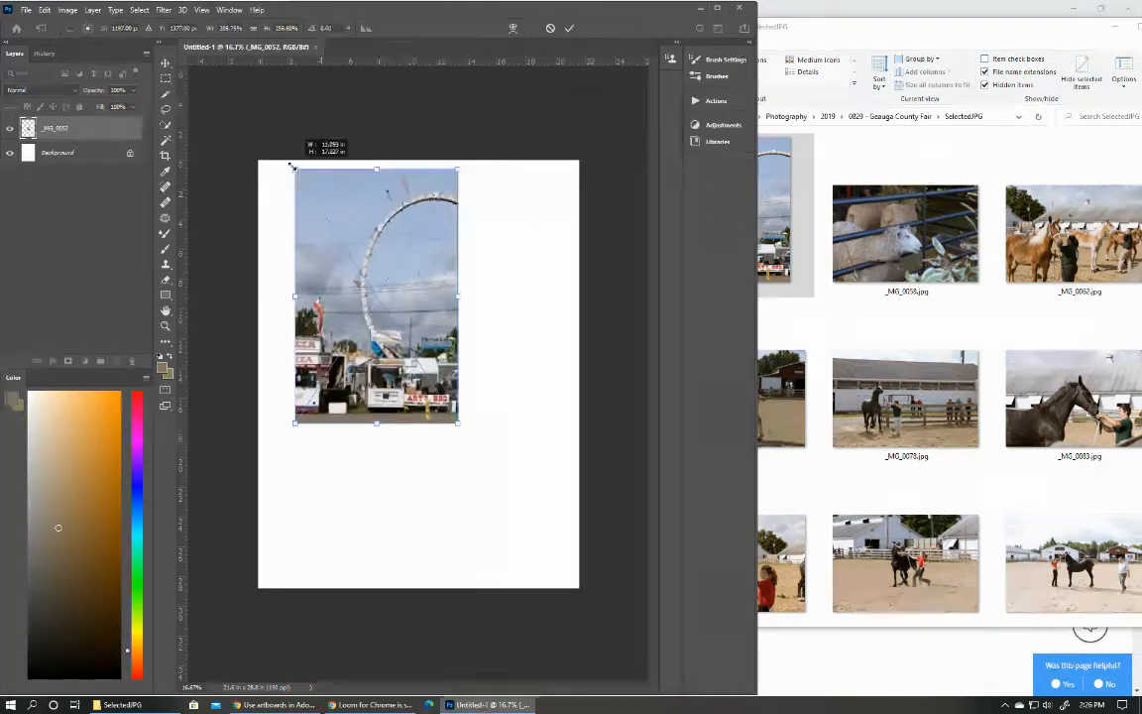
key("ctrl+z")
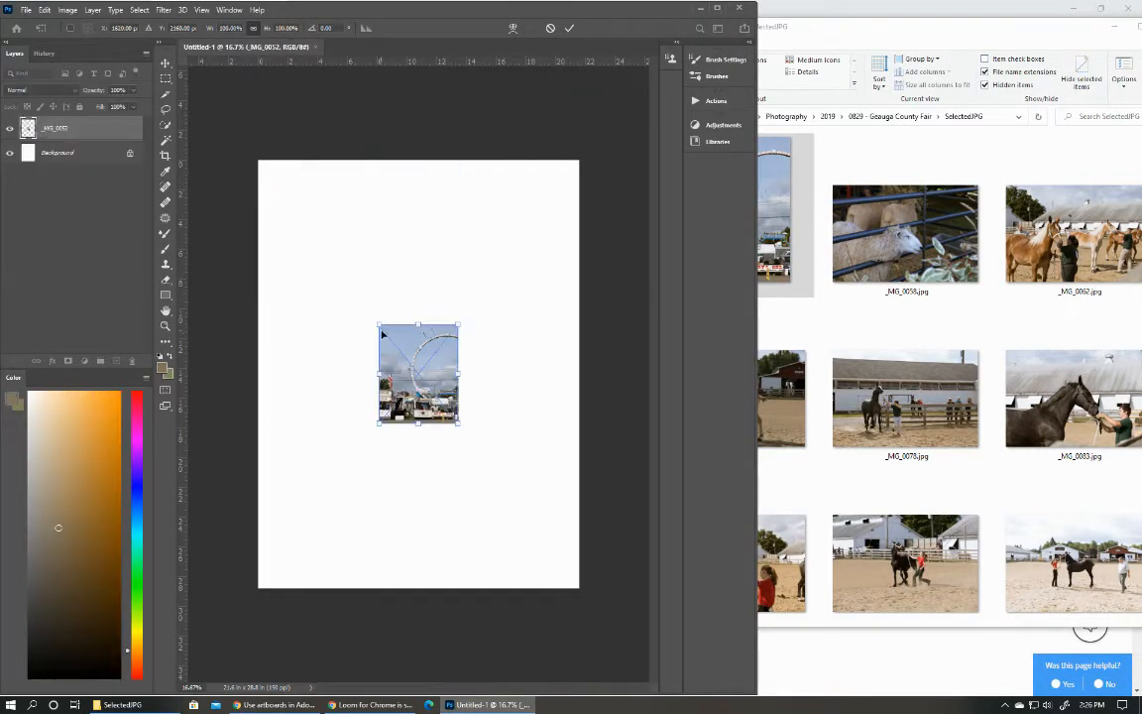
left_click_drag(377, 323, 254, 165)
left_click_drag(323, 266, 325, 257)
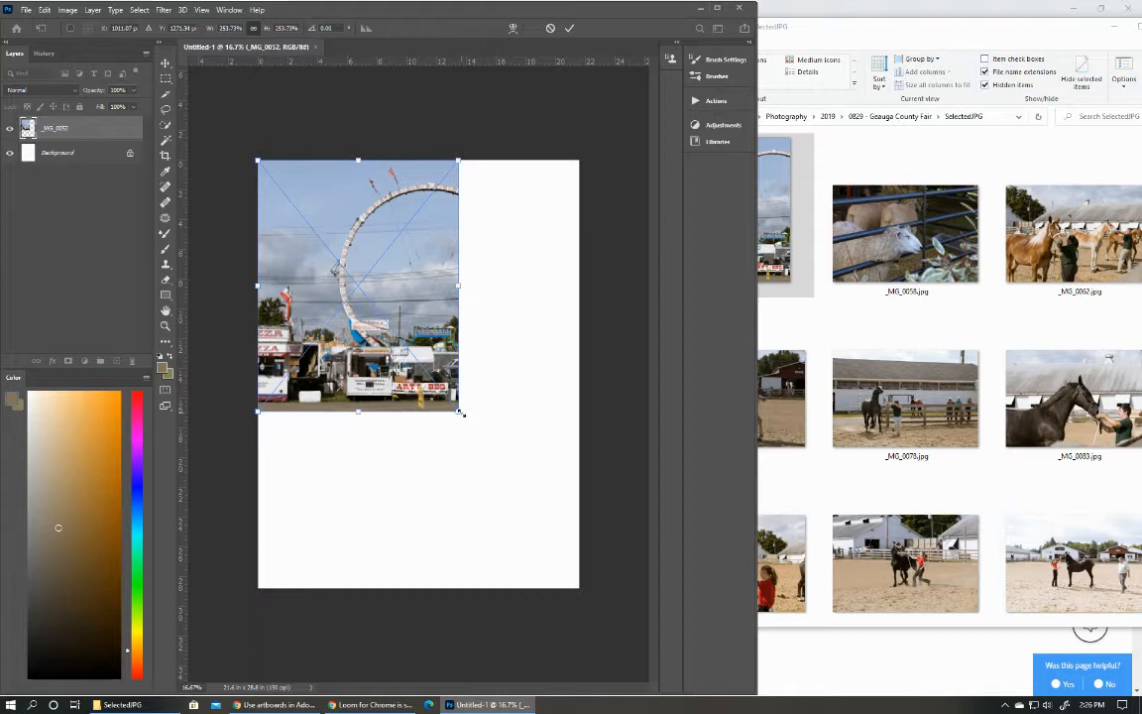
left_click_drag(461, 413, 587, 605)
left_click_drag(532, 551, 527, 550)
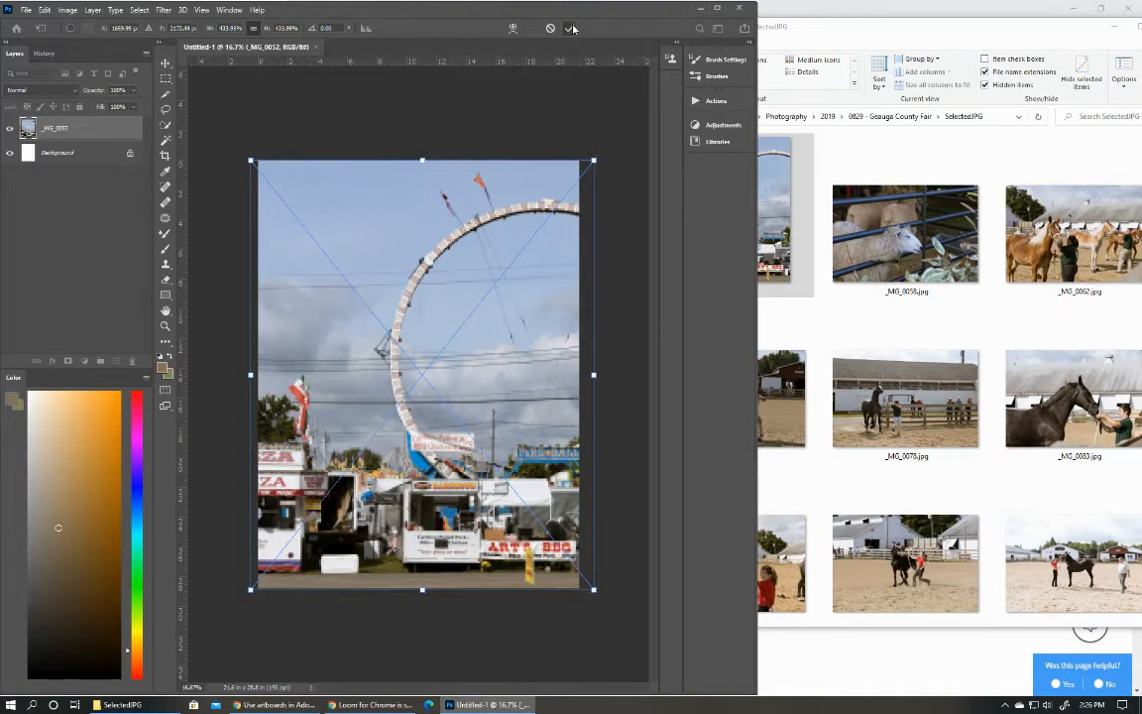
left_click(570, 29)
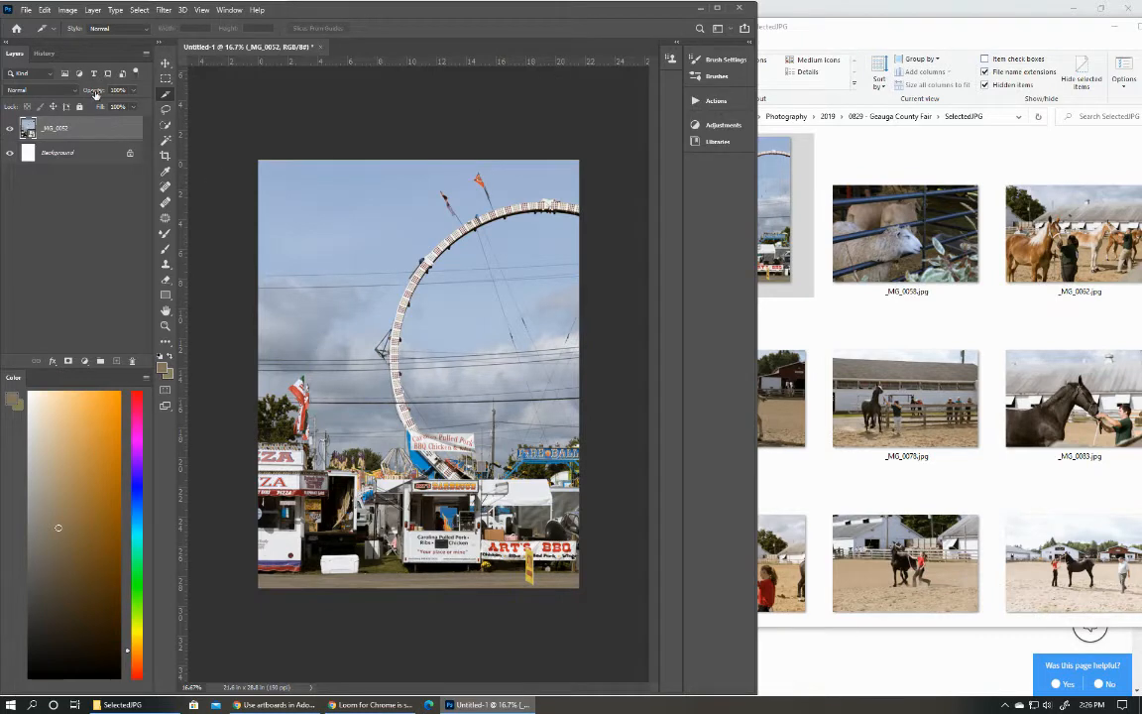
left_click_drag(88, 90, 79, 94)
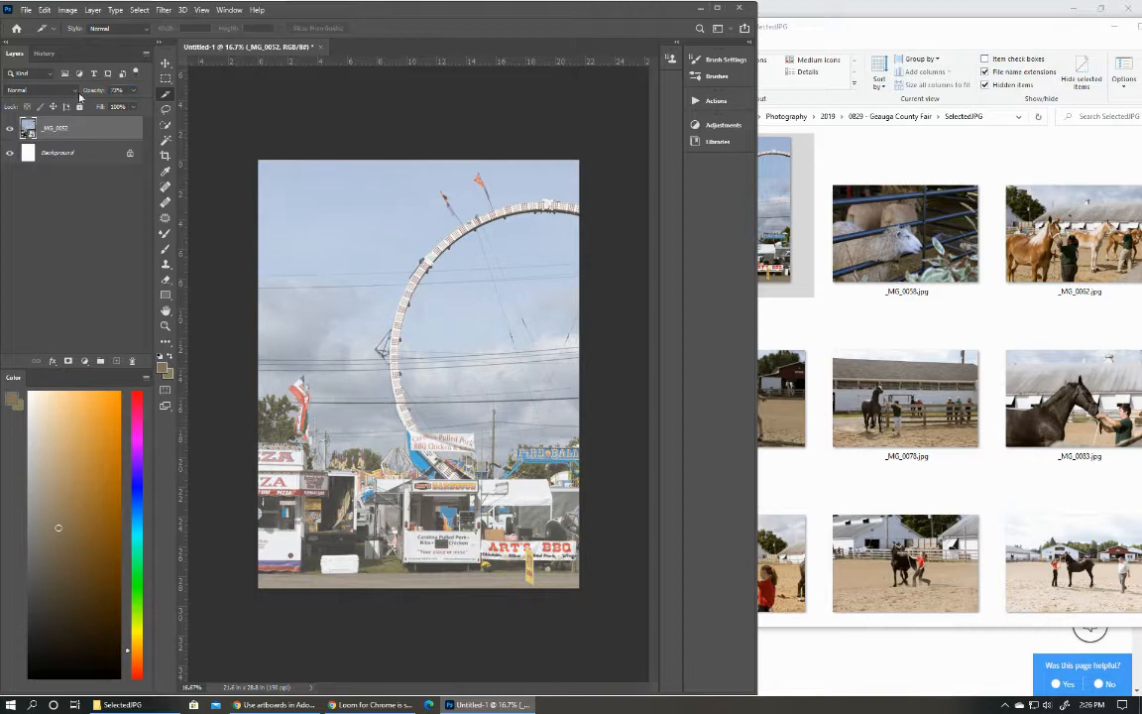
Add a guide layout of 3 columns and 4 rows to the canvas.
left_click(198, 12)
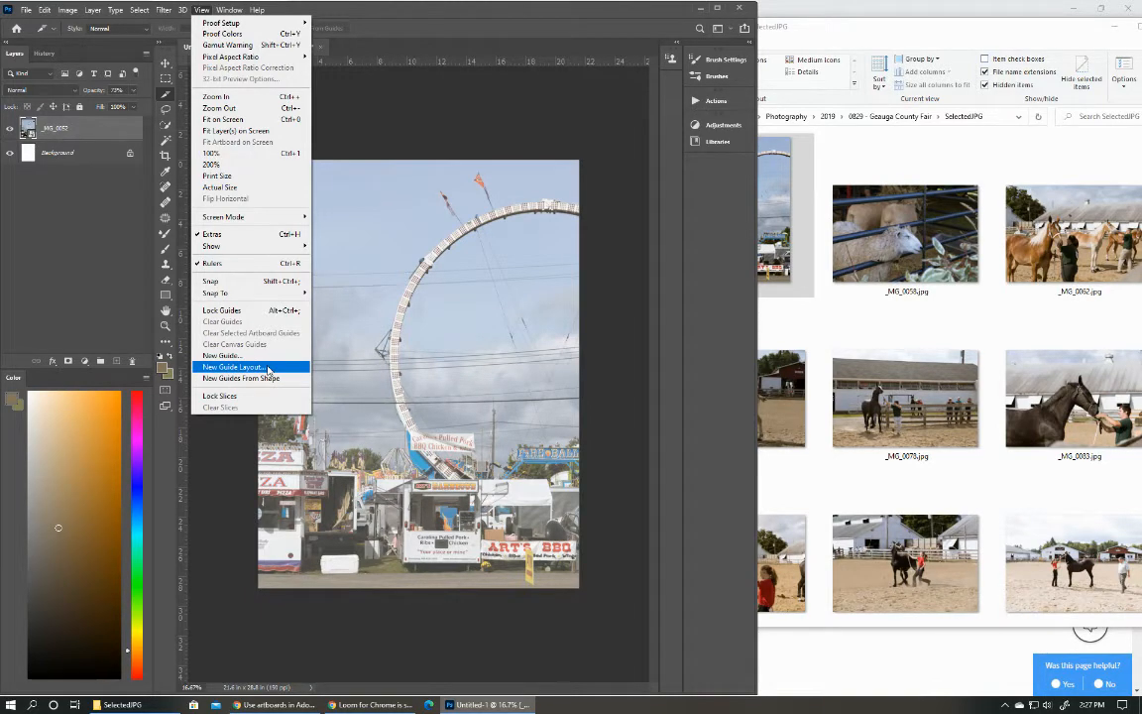
left_click(268, 370)
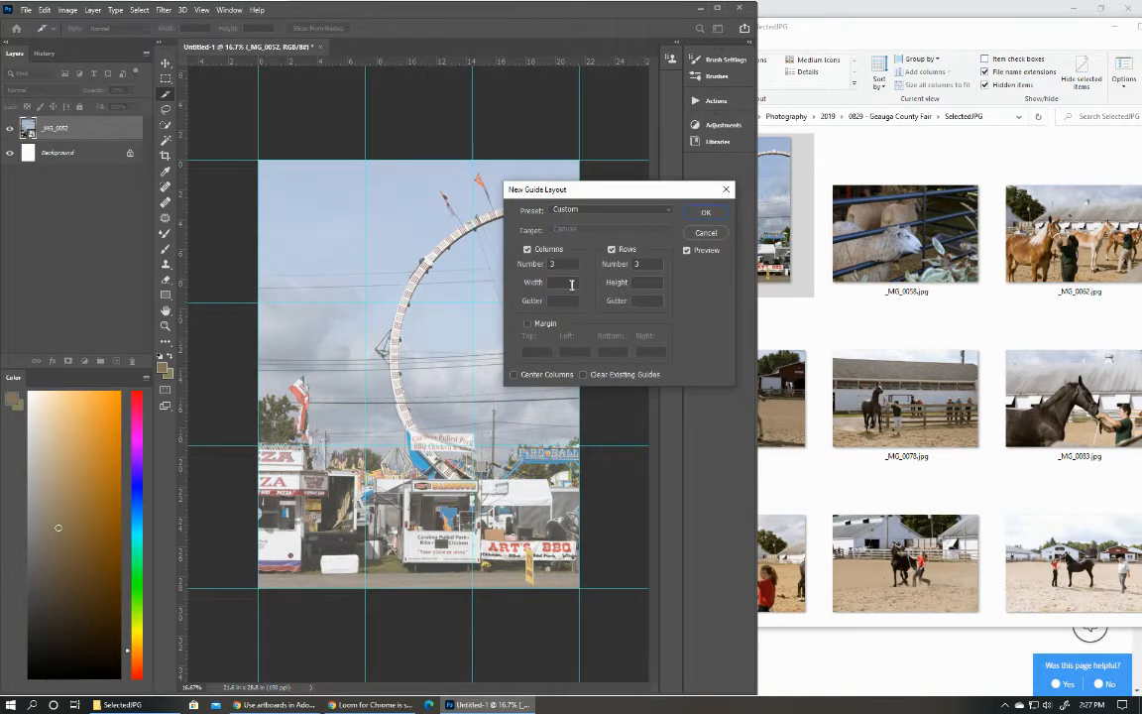
double_click(639, 264)
type("4")
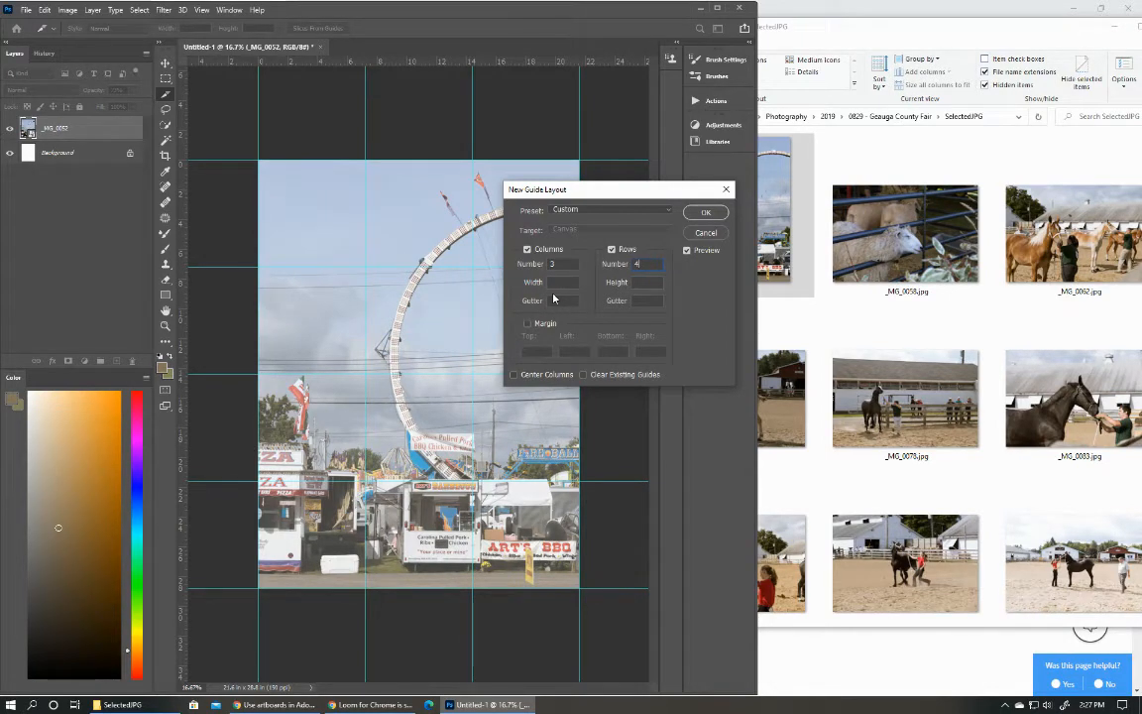
left_click(702, 213)
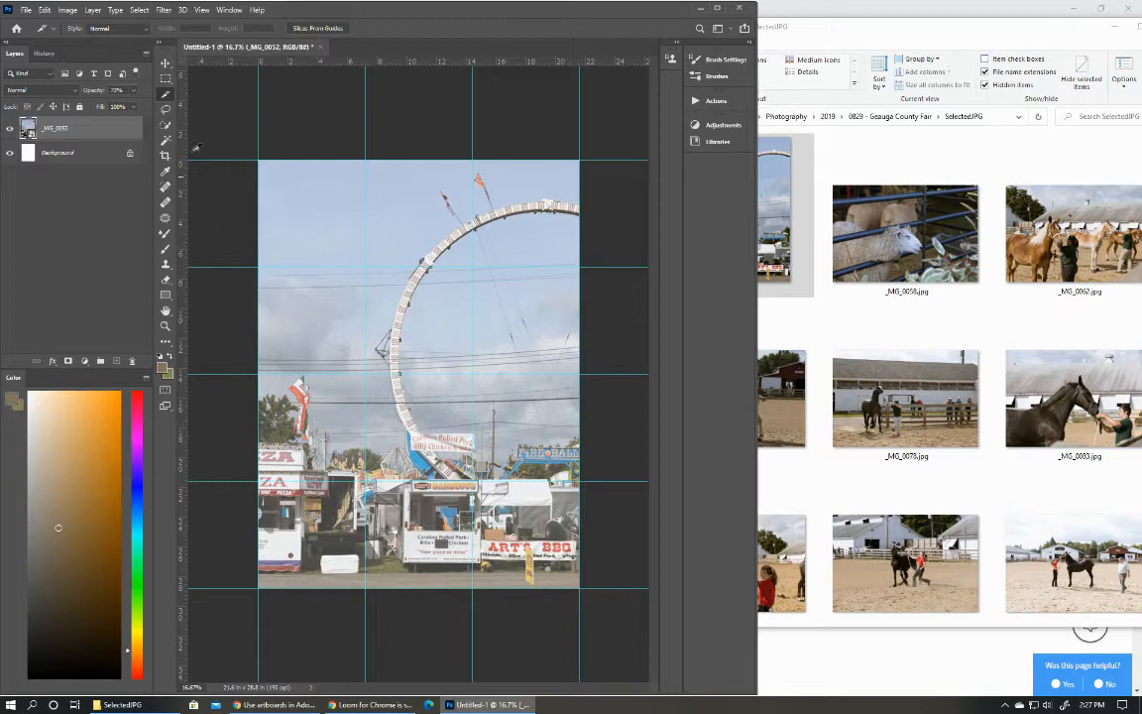
Place _MG_0058.jpg from the SelectedJPG folder on the canvas and position it in the first cell of the bottom row.
left_click(165, 62)
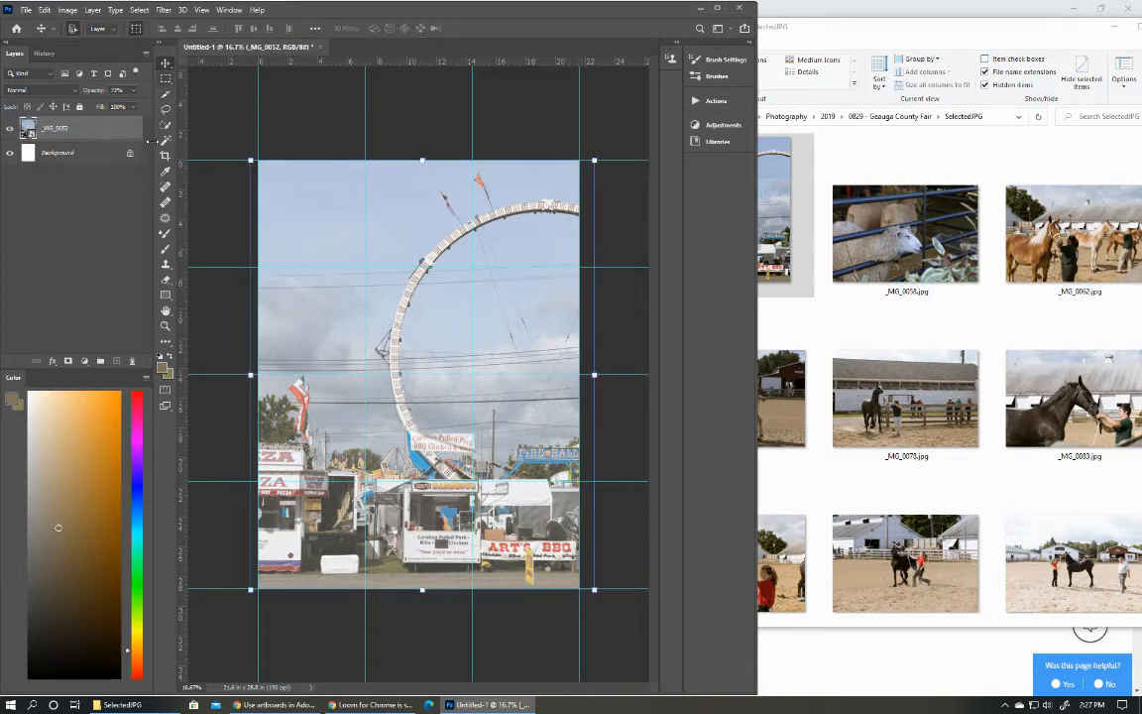
left_click(922, 41)
scroll(1071, 414, "down", 3)
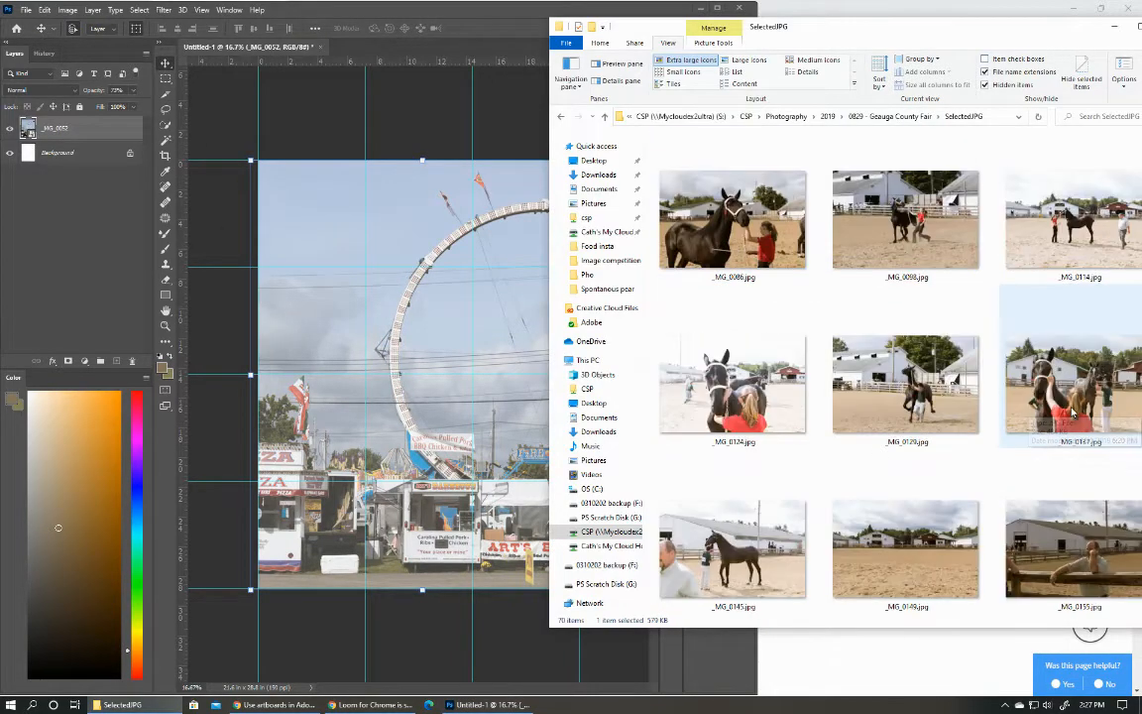
scroll(1071, 415, "up", 3)
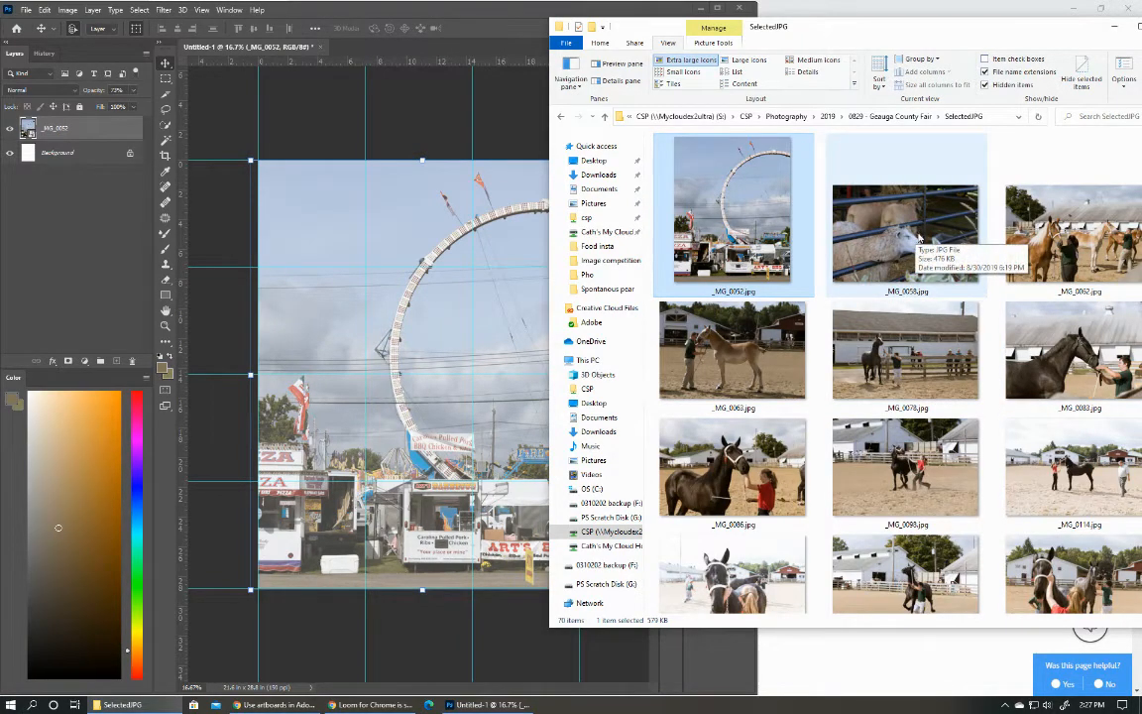
left_click_drag(918, 236, 508, 547)
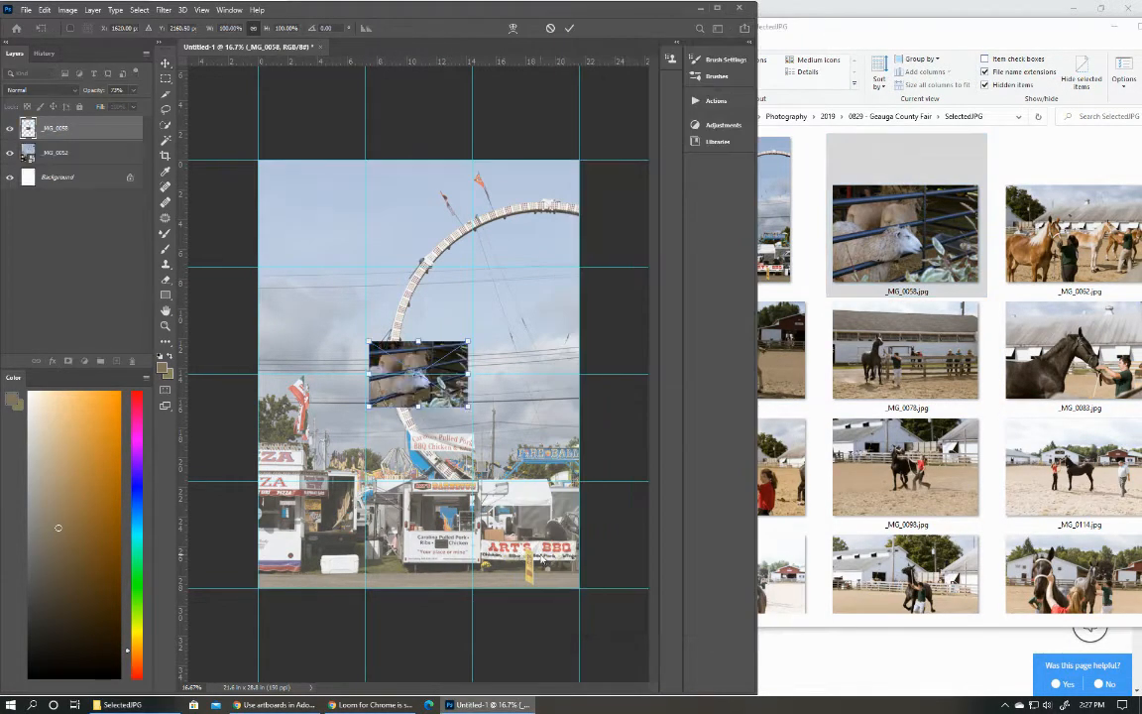
left_click_drag(437, 380, 320, 561)
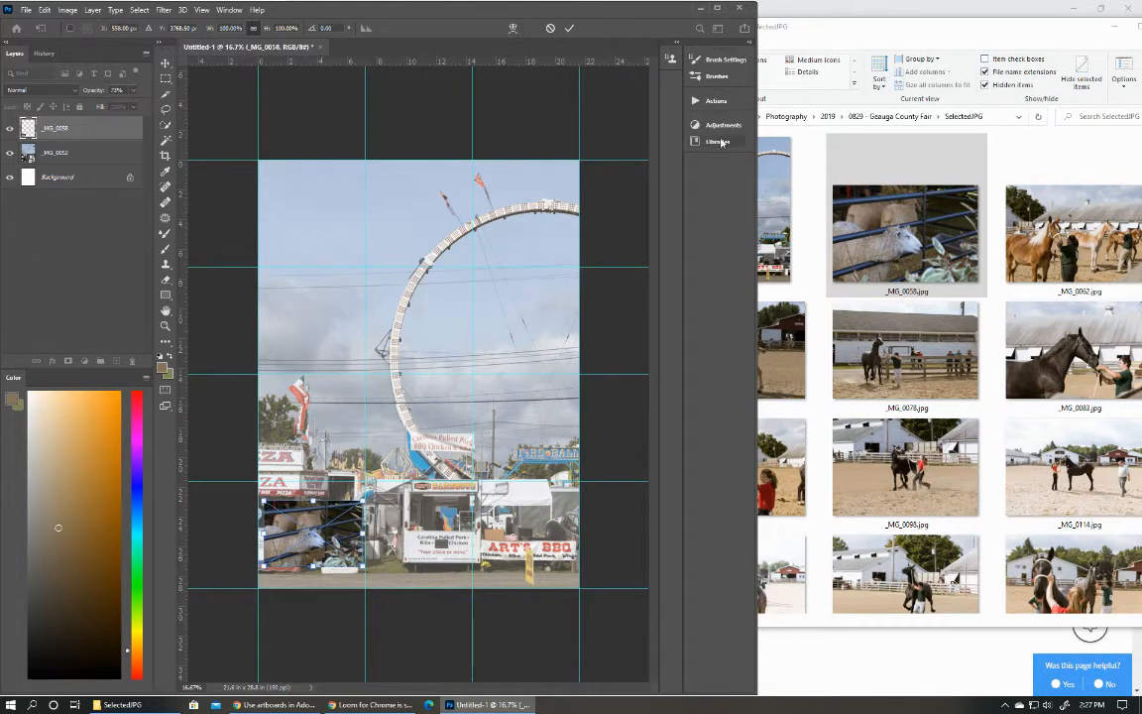
Commit the _MG_0058 placement, then place _MG_0212.jpg from the folder and position it in the last cell of the bottom row.
left_click(1008, 38)
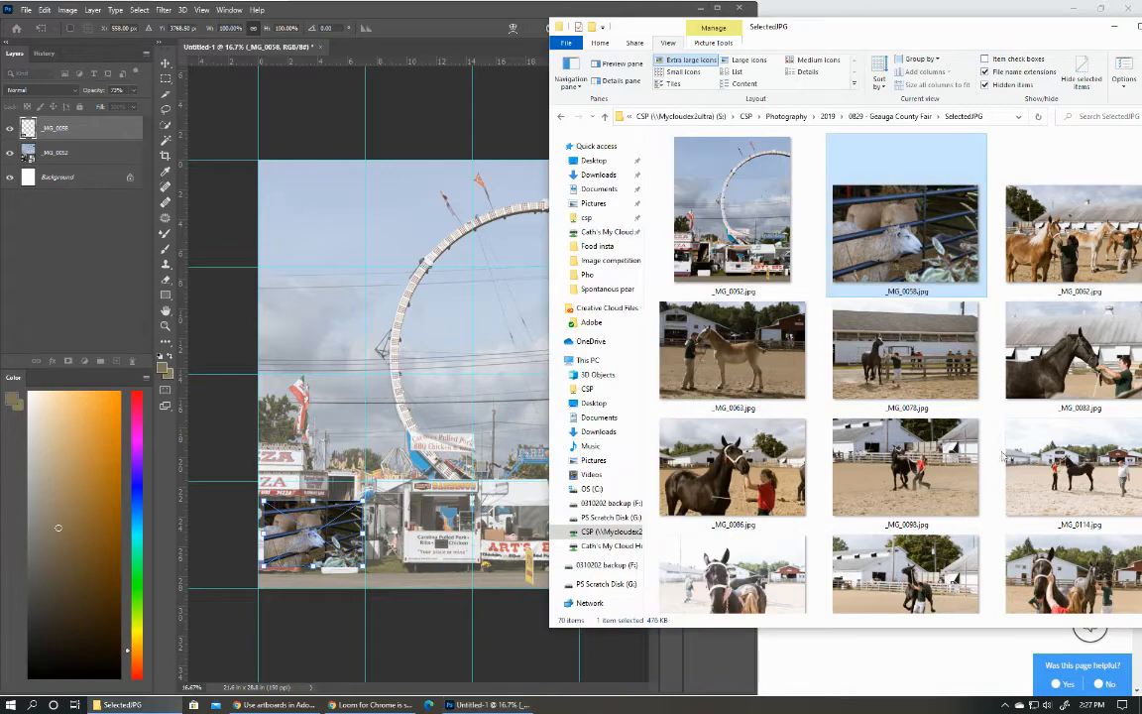
scroll(942, 446, "down", 5)
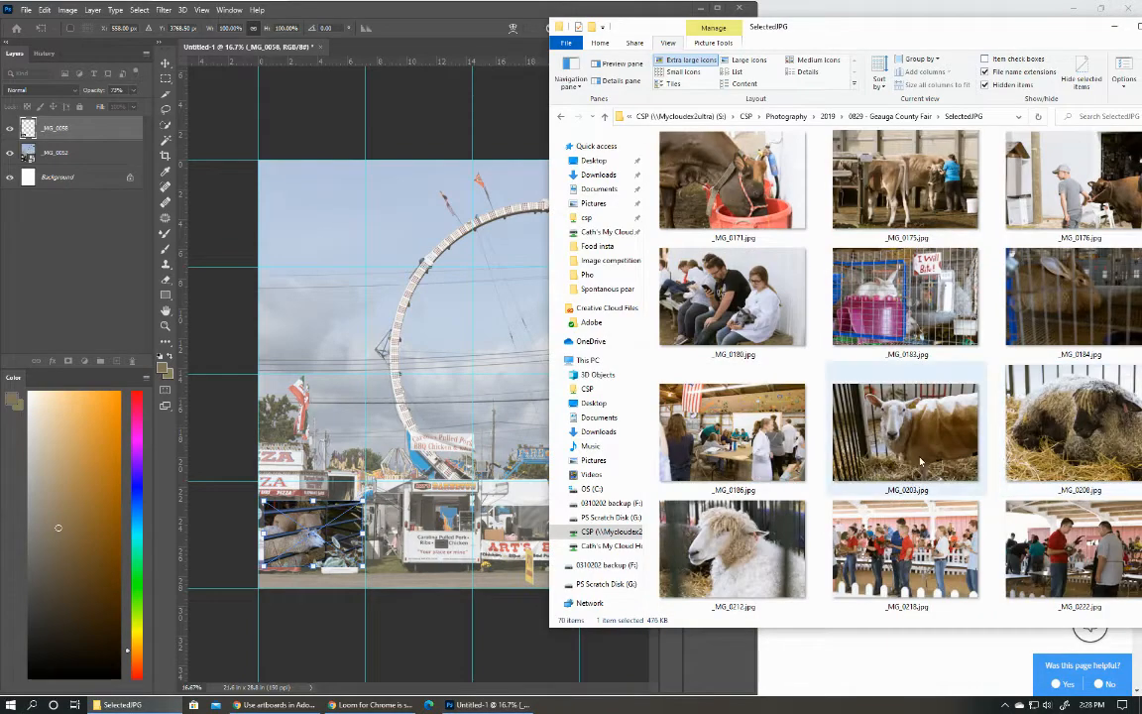
scroll(920, 461, "down", 3)
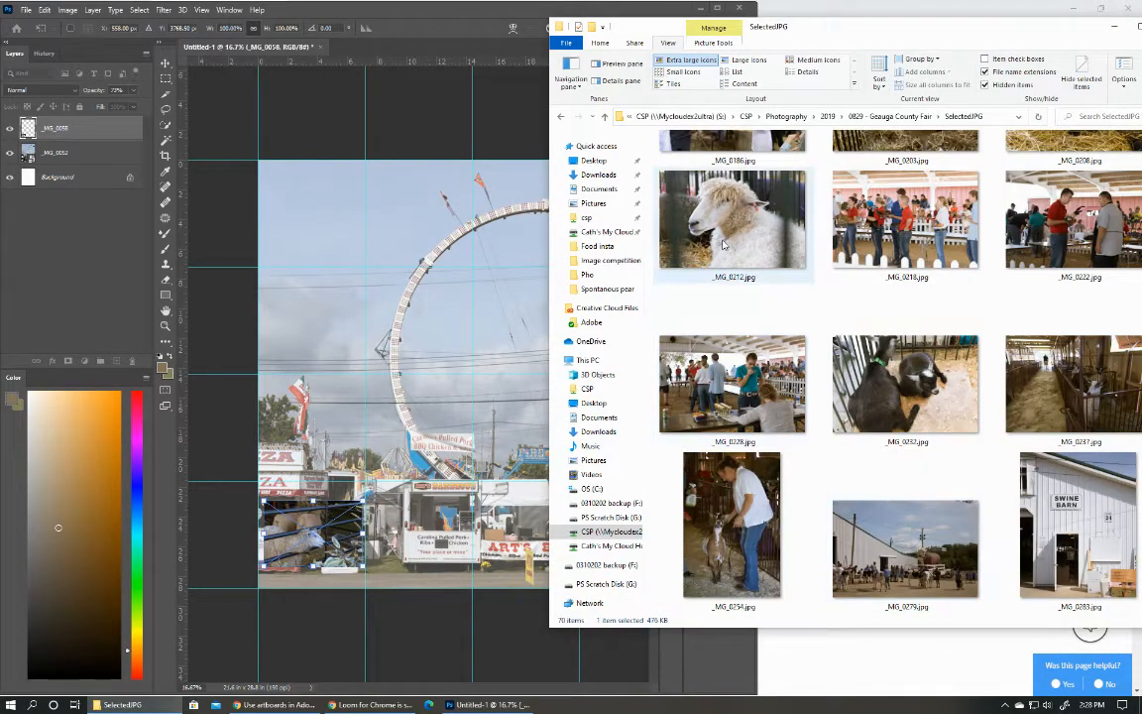
left_click_drag(722, 244, 667, 255)
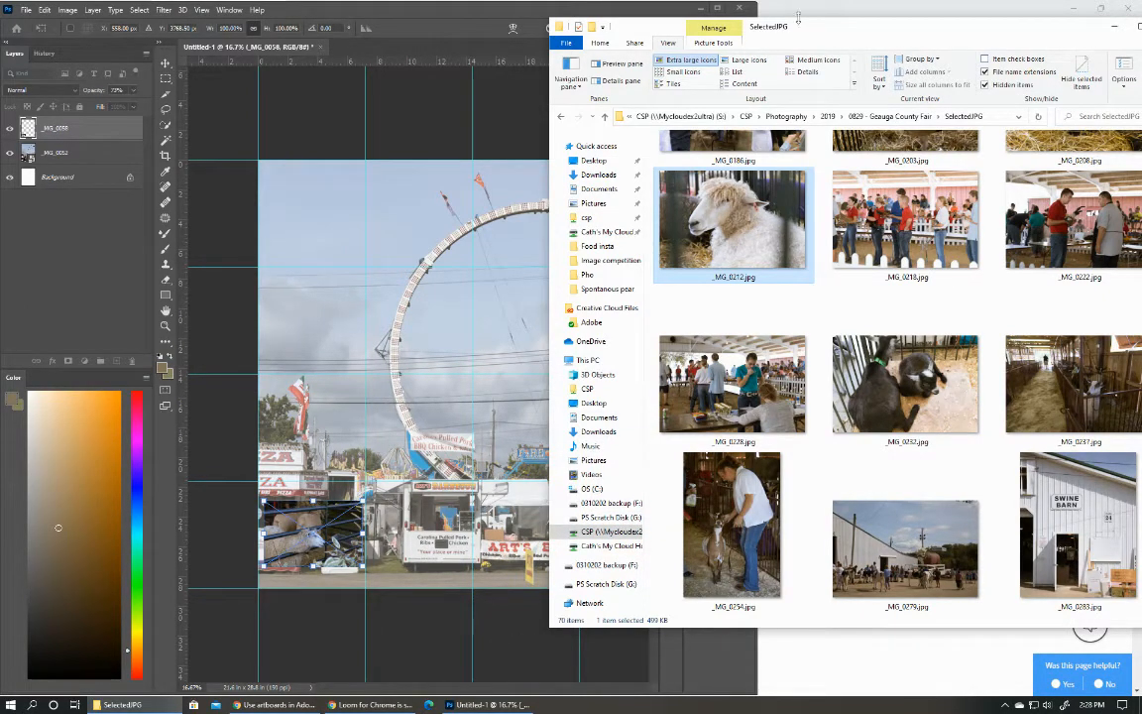
left_click_drag(732, 31, 868, 32)
left_click_drag(790, 205, 760, 153)
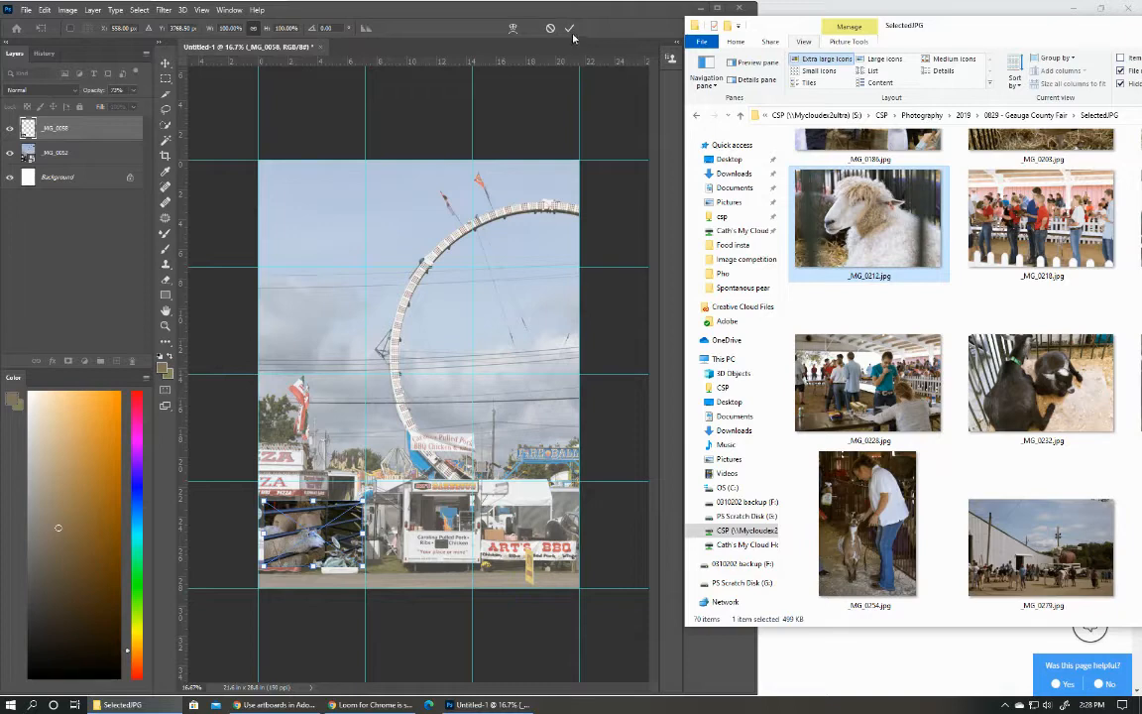
left_click(572, 34)
left_click(570, 30)
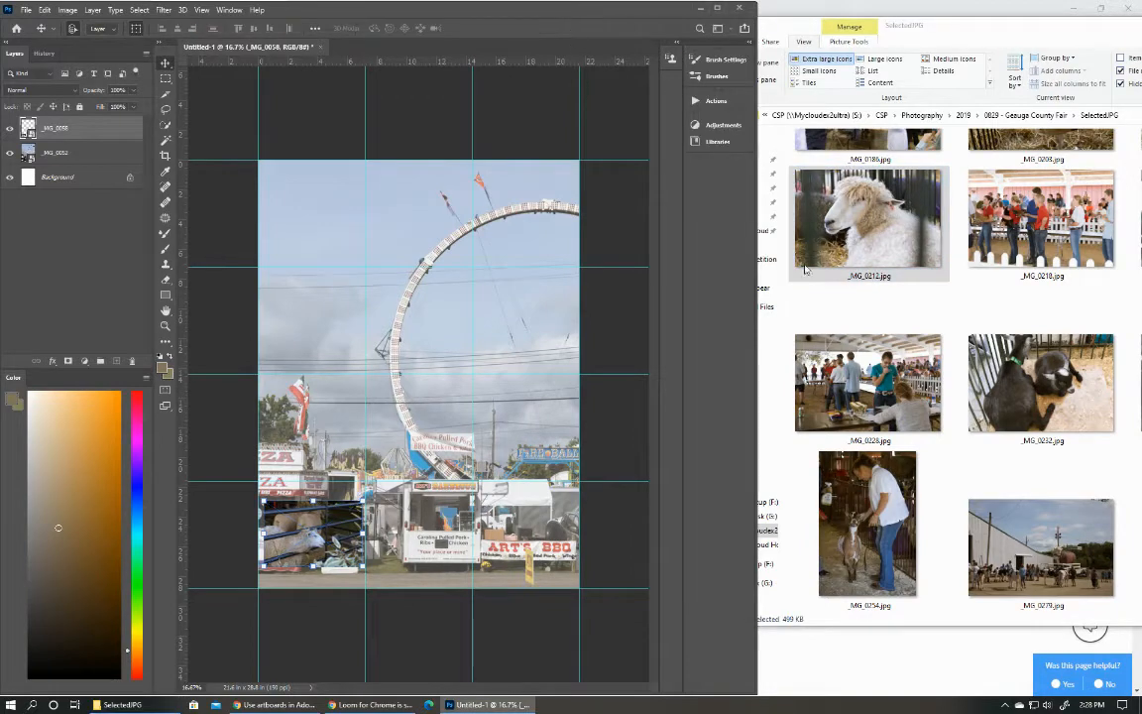
left_click_drag(804, 267, 533, 550)
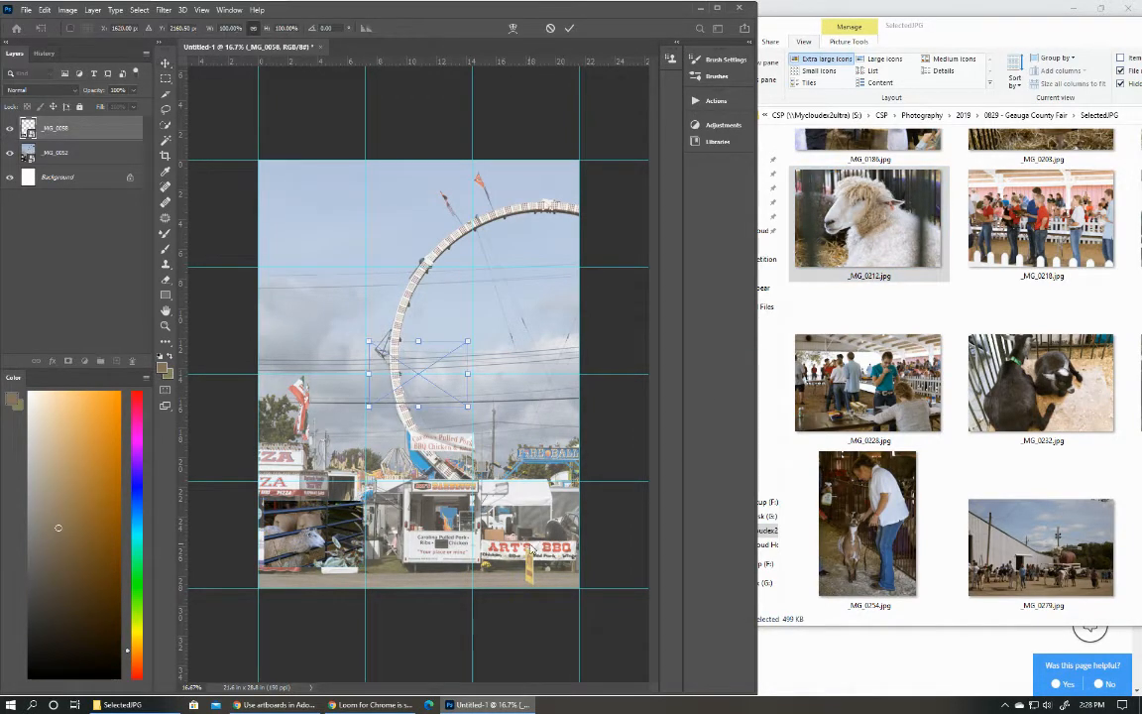
left_click_drag(418, 395, 526, 562)
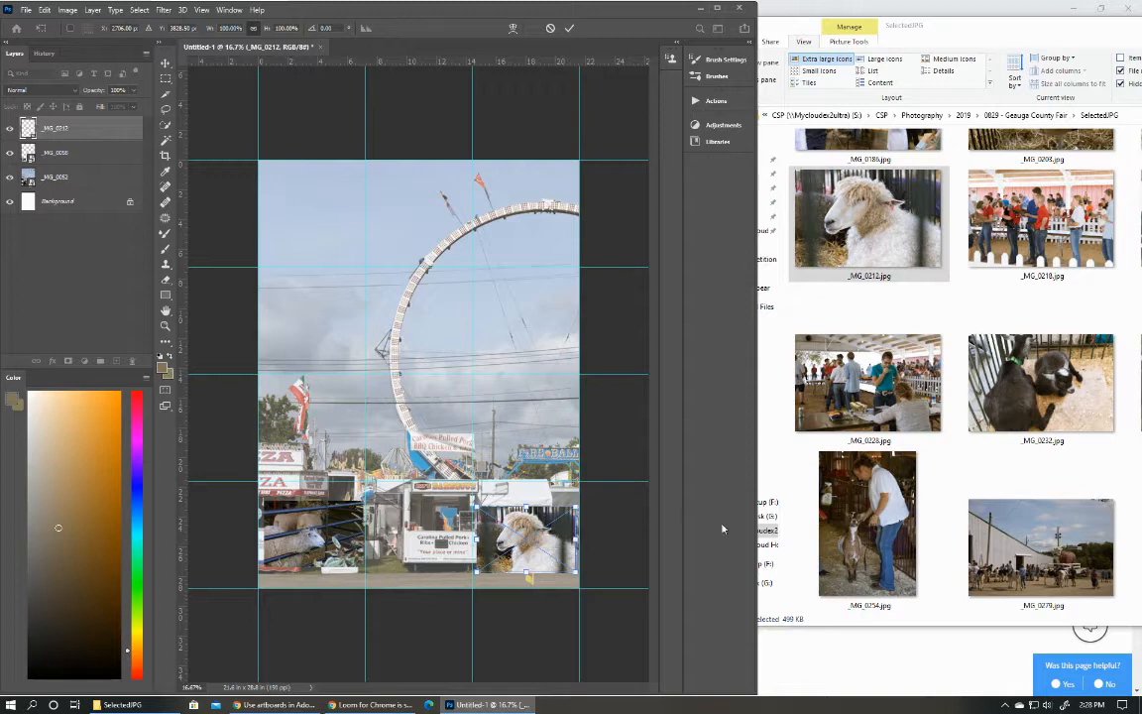
Commit the _MG_0212 placement and place _MG_0254.jpg in the middle cell of the bottom row.
left_click(878, 508)
left_click_drag(878, 508, 824, 550)
left_click(568, 30)
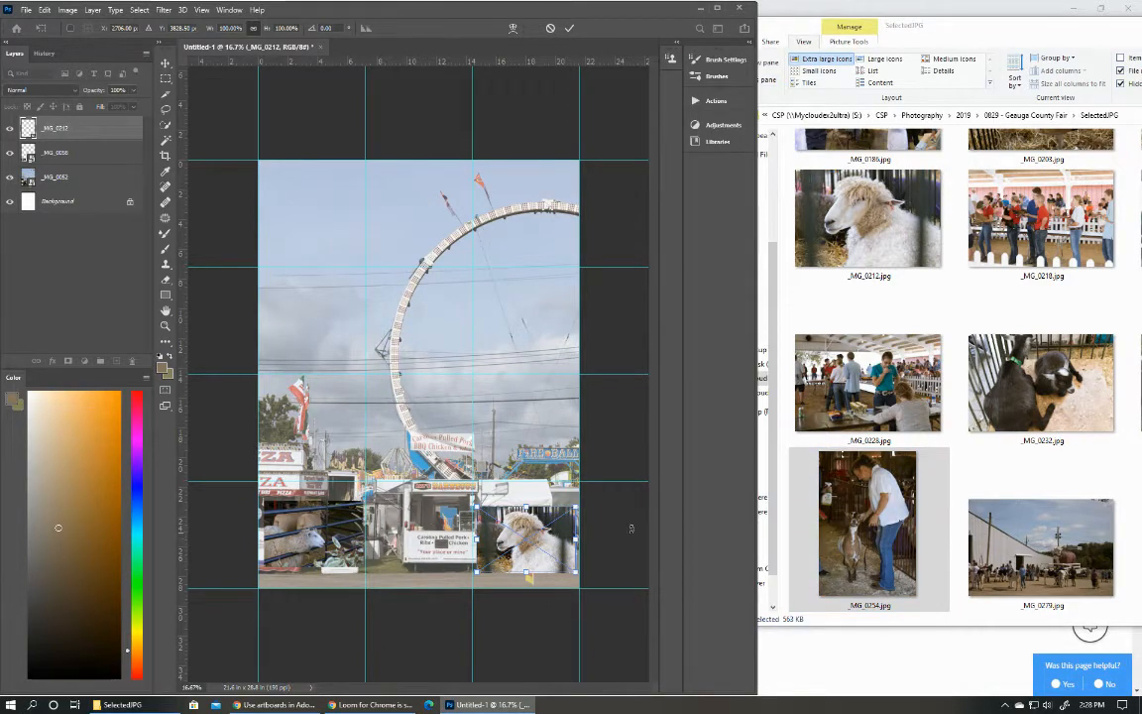
left_click(569, 29)
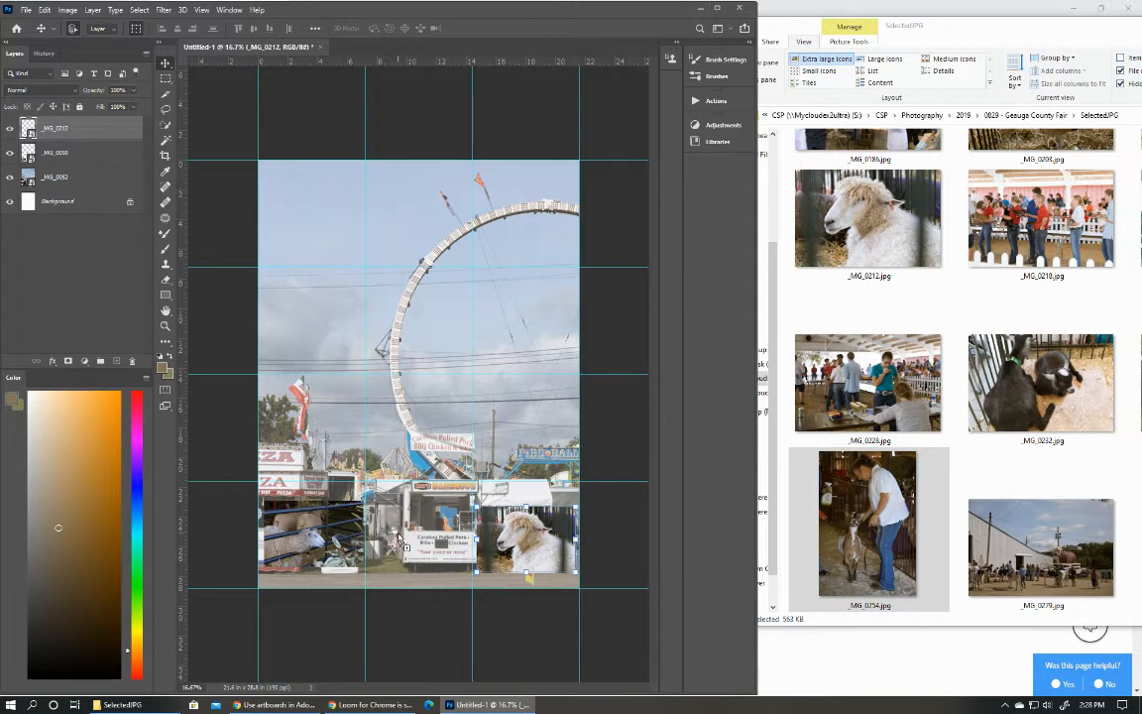
left_click_drag(399, 541, 376, 487)
left_click_drag(415, 406, 418, 567)
left_click(612, 445)
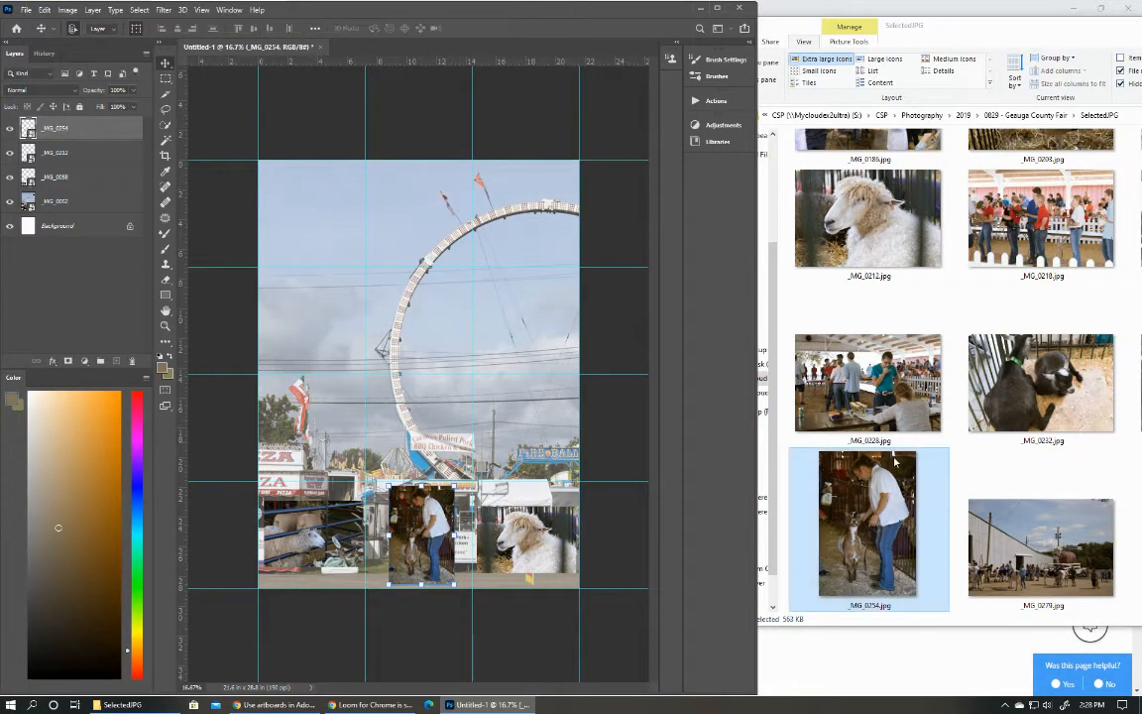
Place _MG_0324.jpg in the third row, scaled to about 150% so it spans the first and middle columns.
scroll(895, 461, "down", 3)
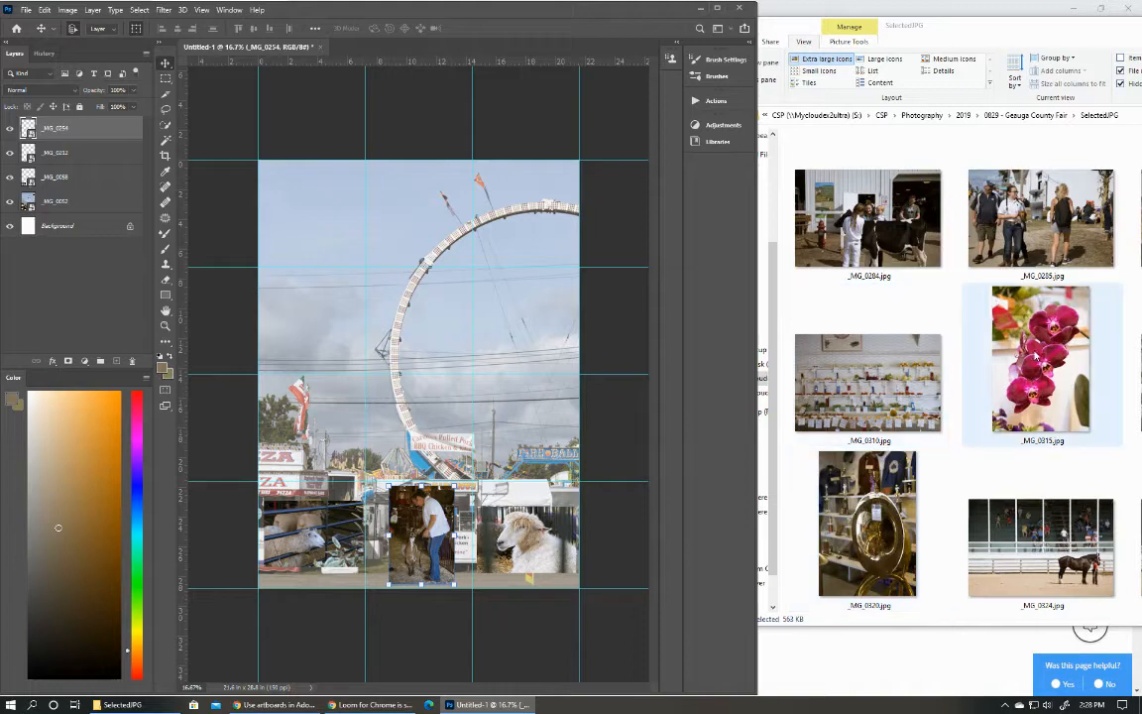
scroll(1035, 355, "down", 1)
left_click_drag(1045, 399, 362, 431)
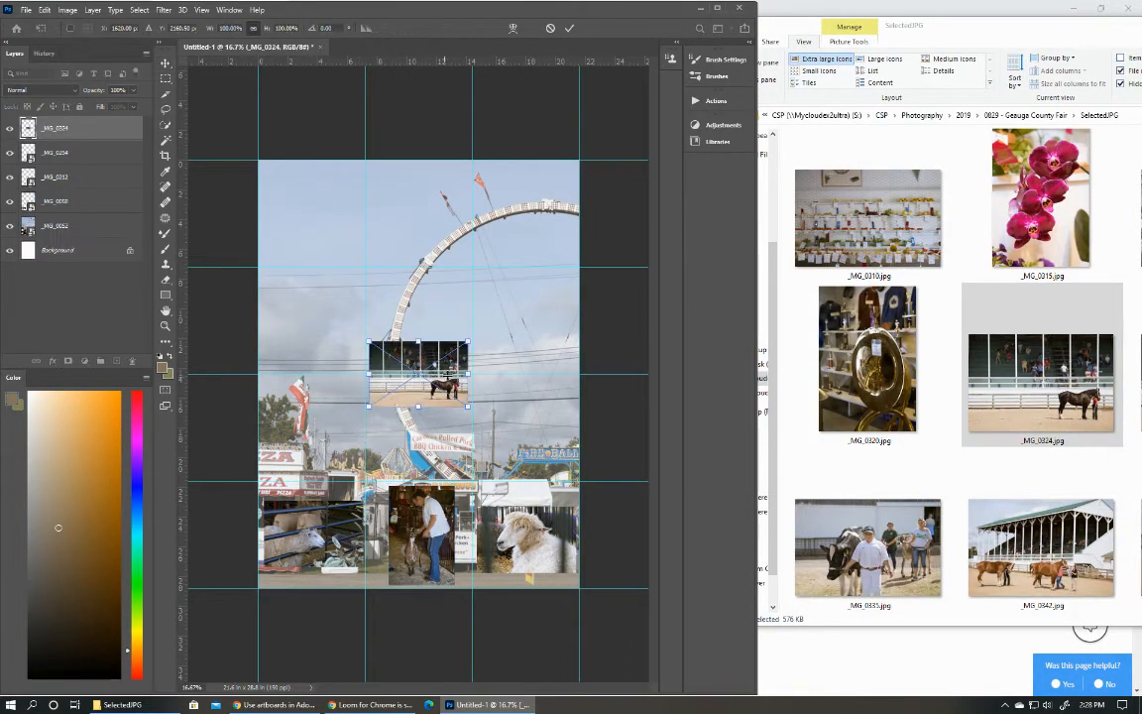
left_click_drag(433, 357, 324, 447)
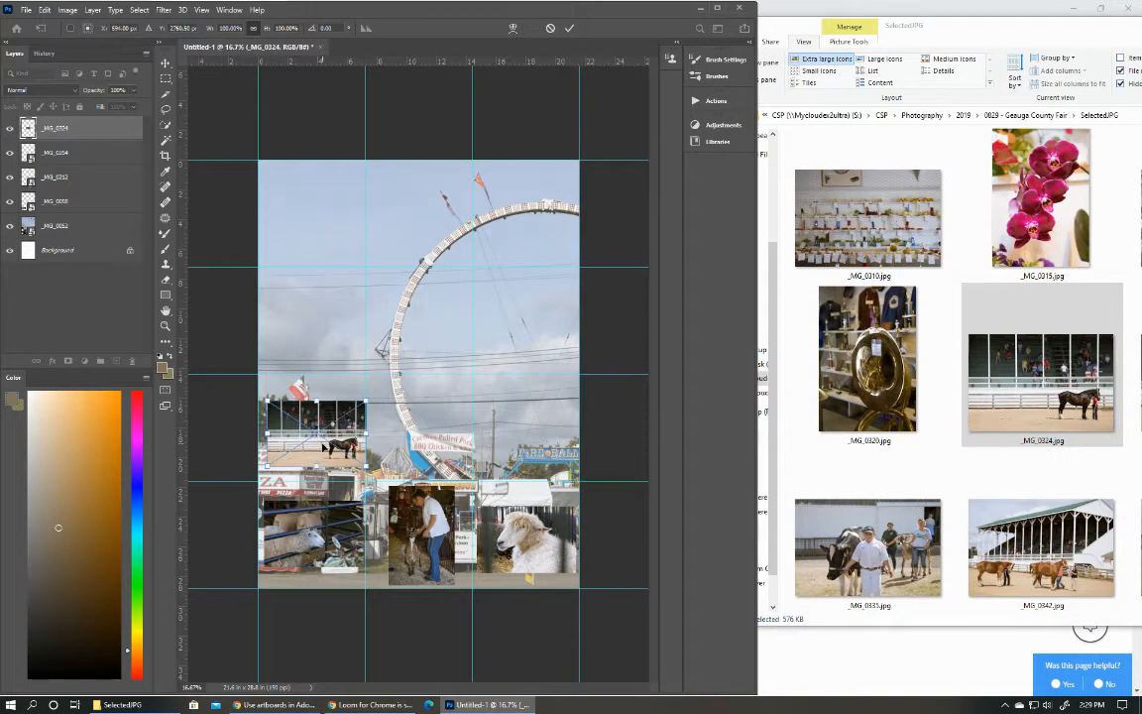
left_click_drag(369, 402, 401, 378)
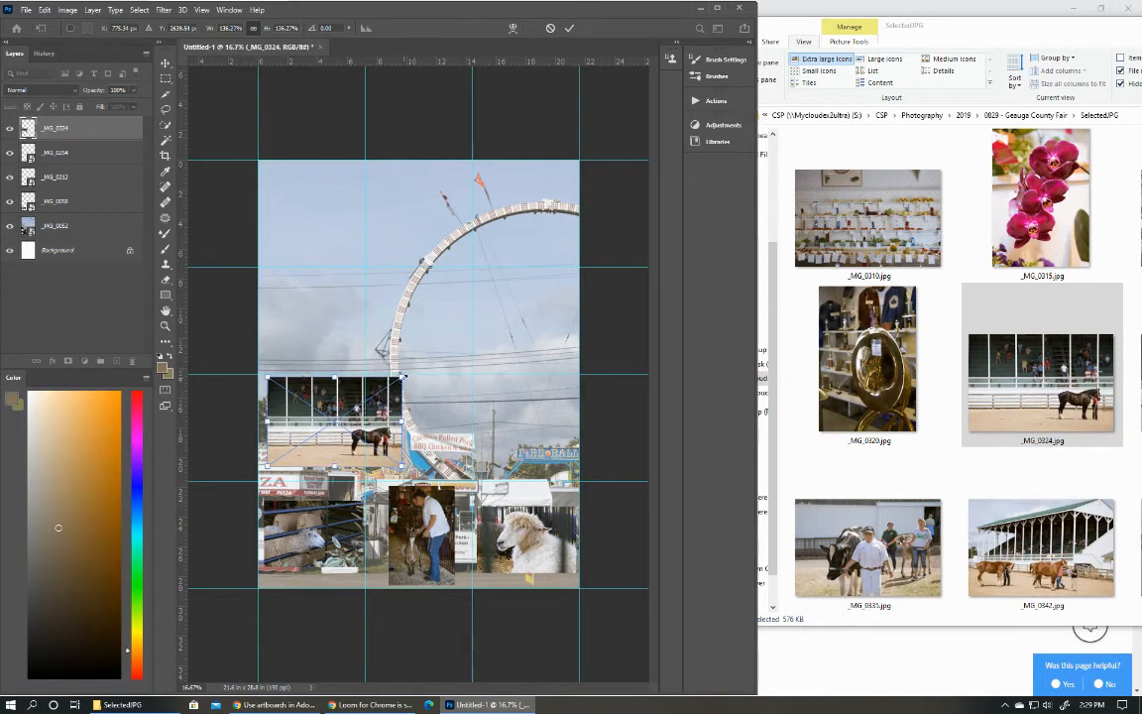
left_click_drag(401, 464, 414, 475)
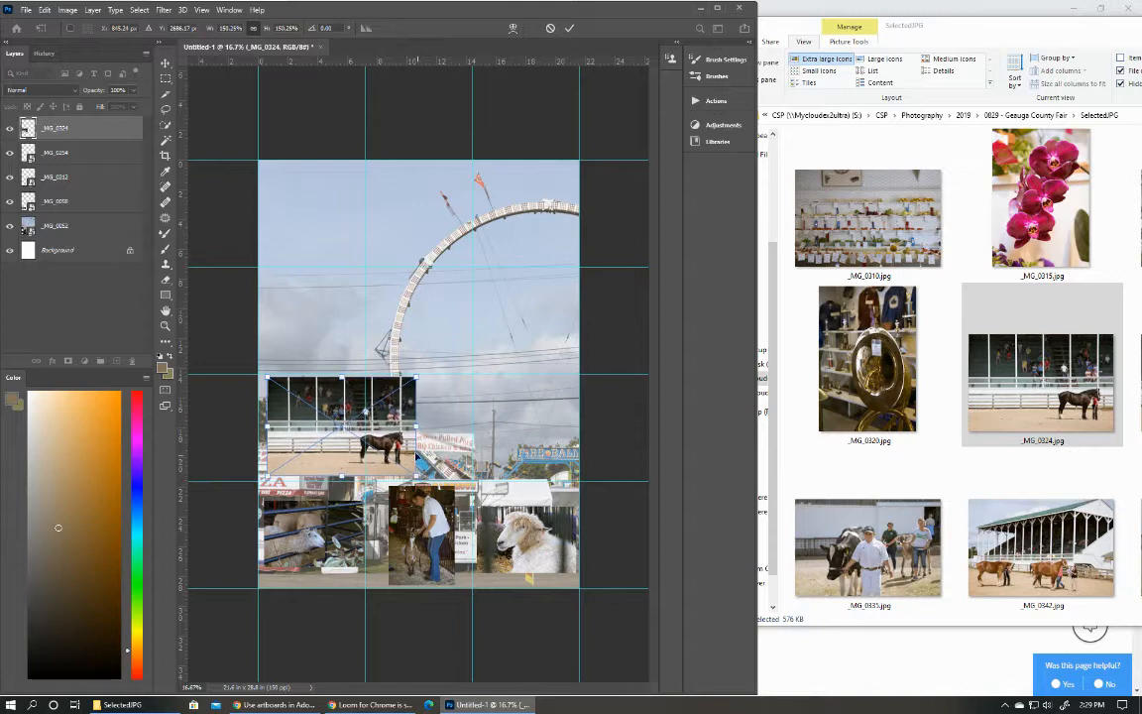
left_click_drag(412, 417, 432, 421)
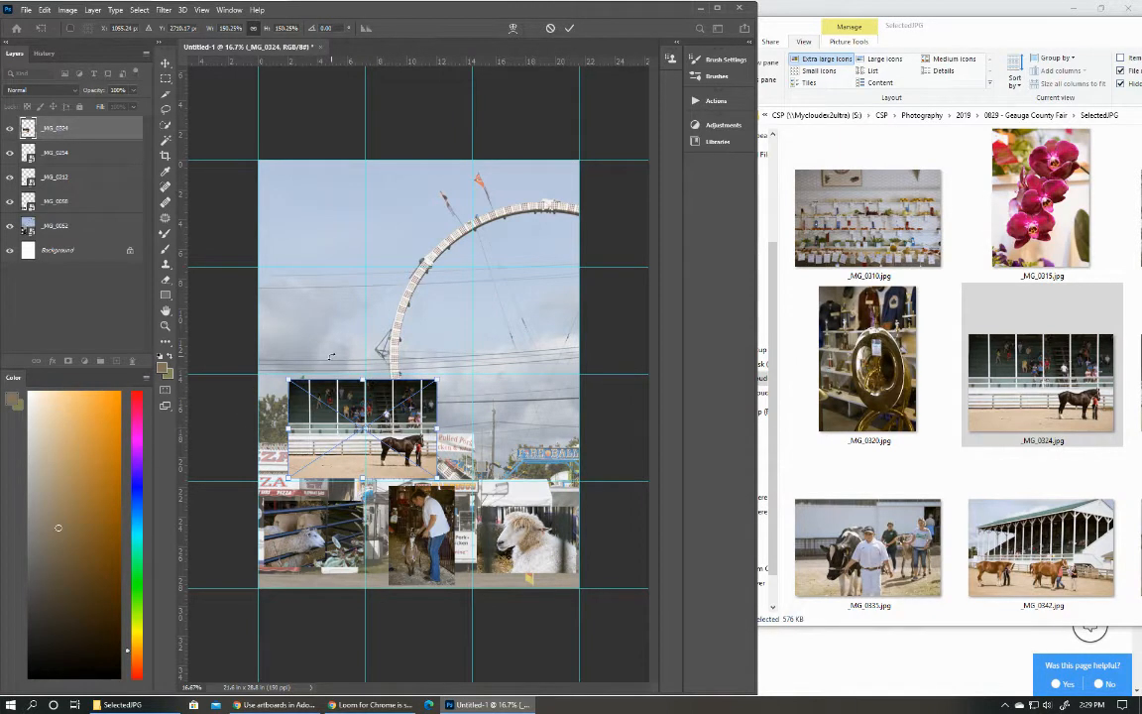
key("Return")
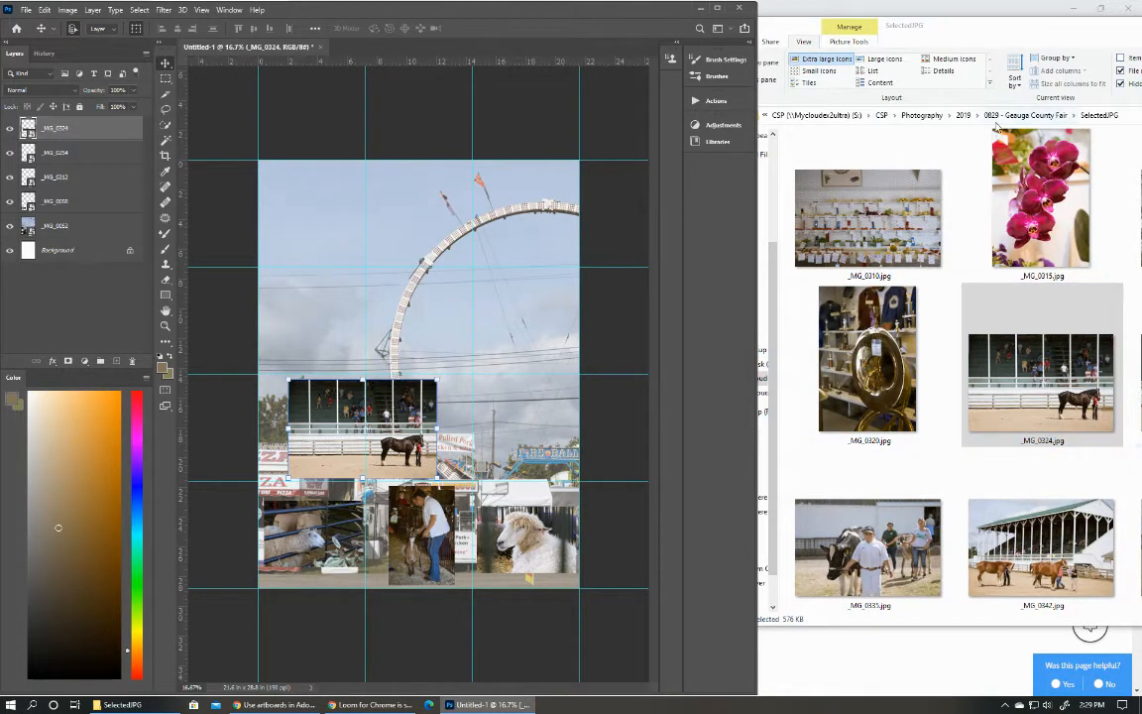
Place _MG_0372.jpg at its original size in the first cell of the third row, overlapping the _MG_0324 photo.
left_click_drag(1006, 30, 843, 13)
scroll(922, 417, "down", 5)
scroll(924, 423, "down", 3)
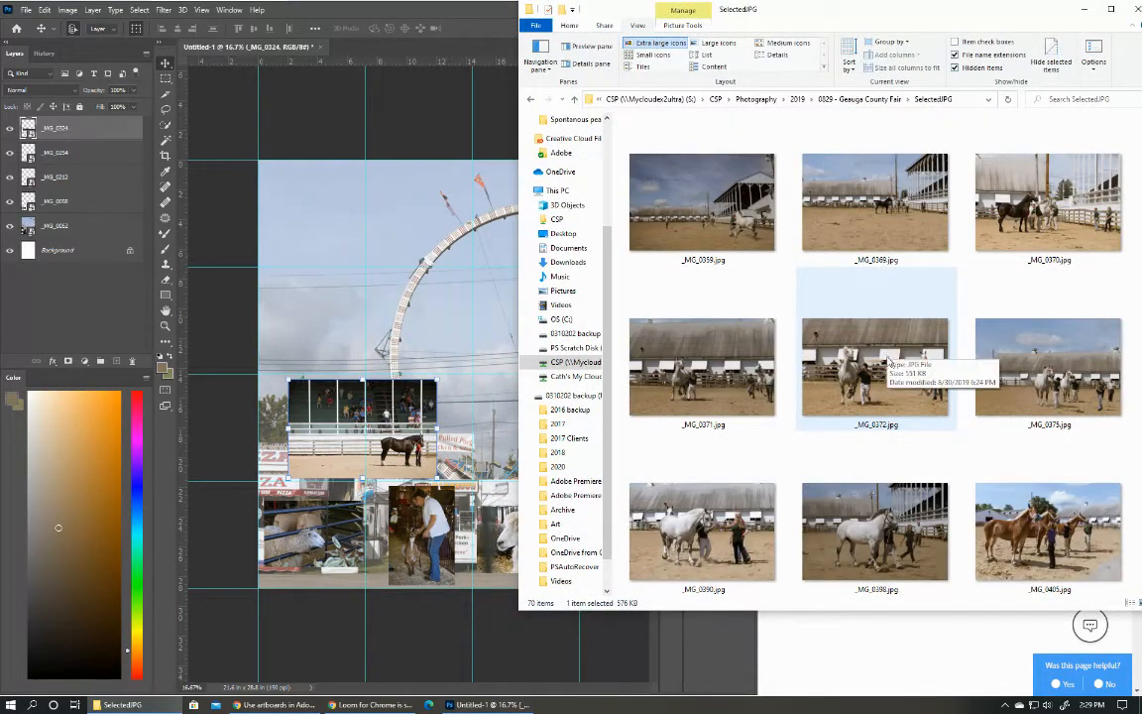
left_click_drag(799, 307, 311, 435)
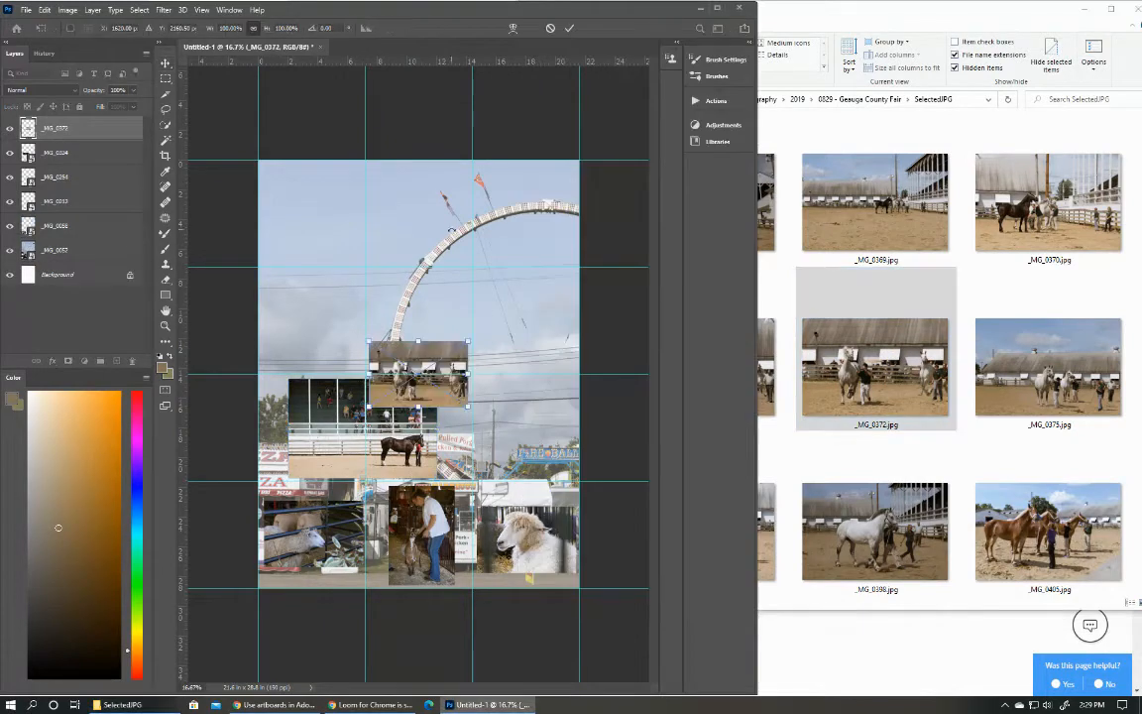
left_click_drag(436, 389, 336, 430)
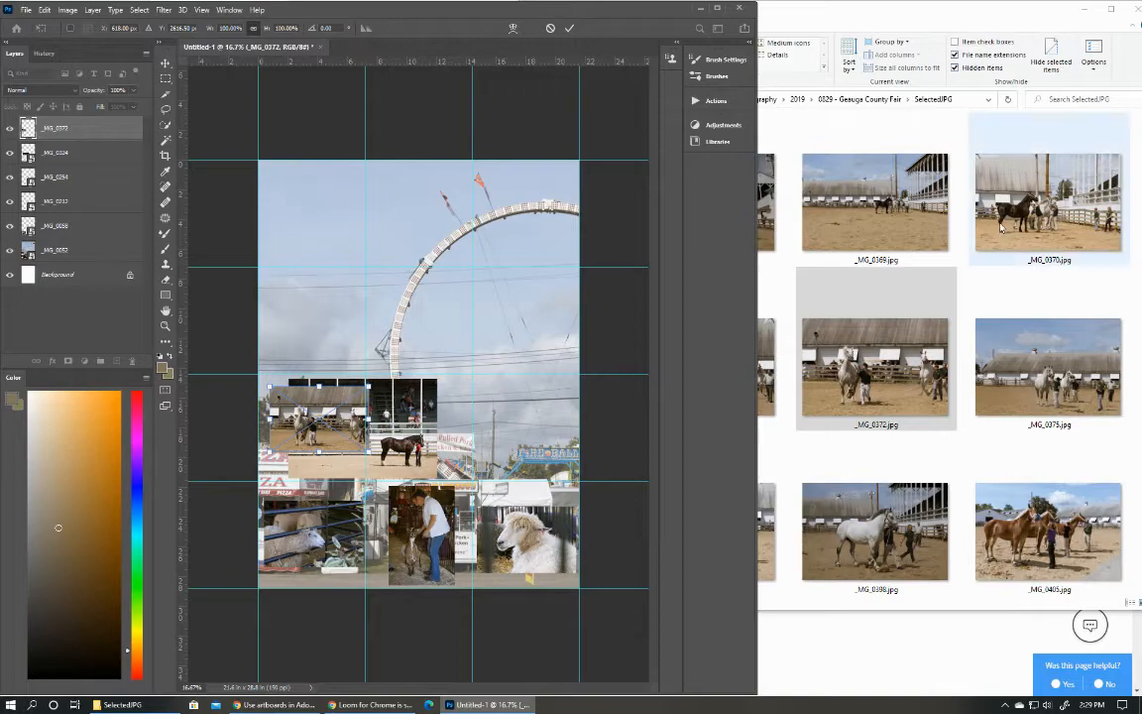
double_click(996, 22)
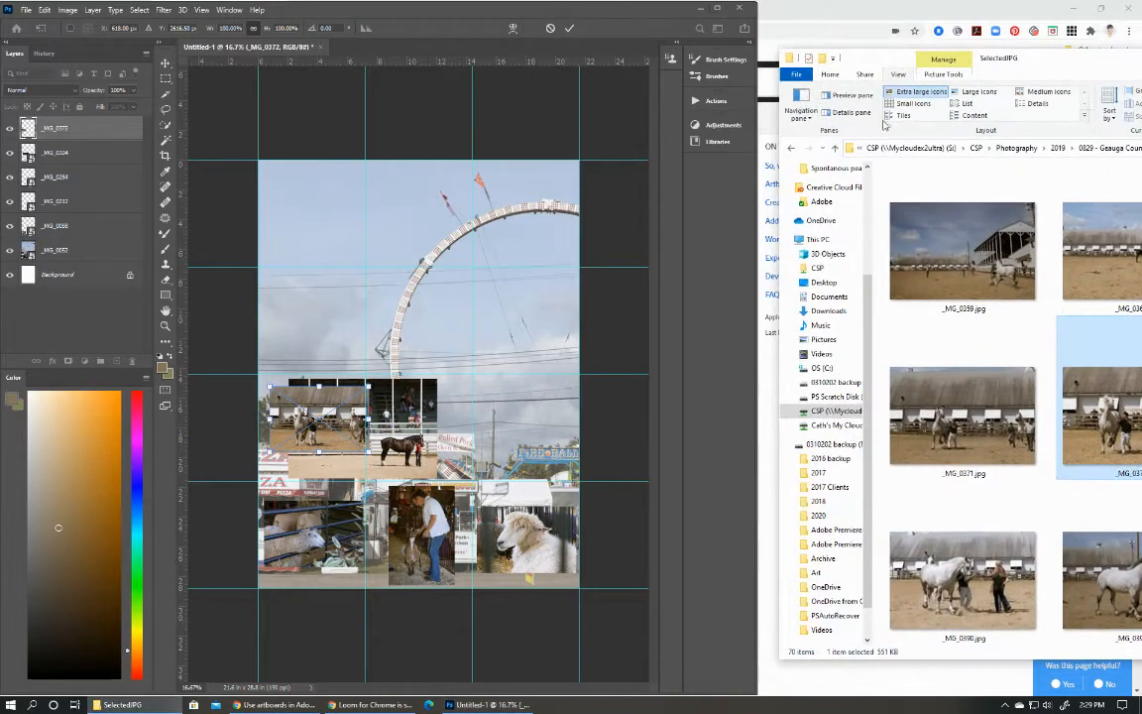
left_click(79, 165)
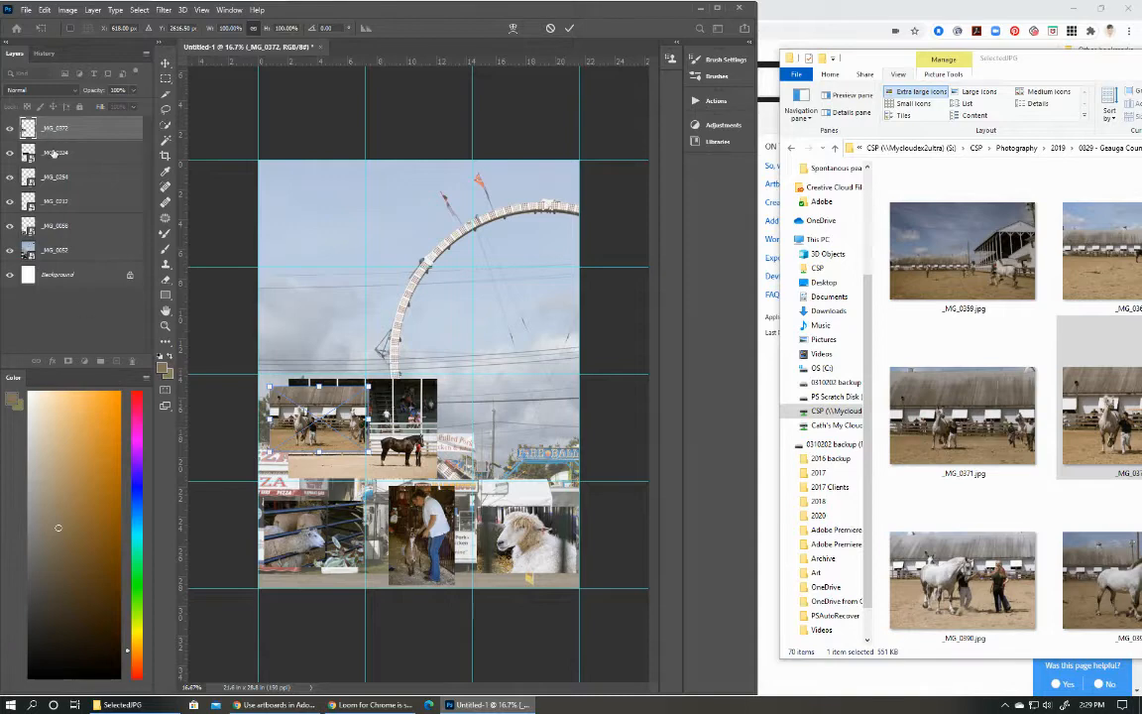
key("Return")
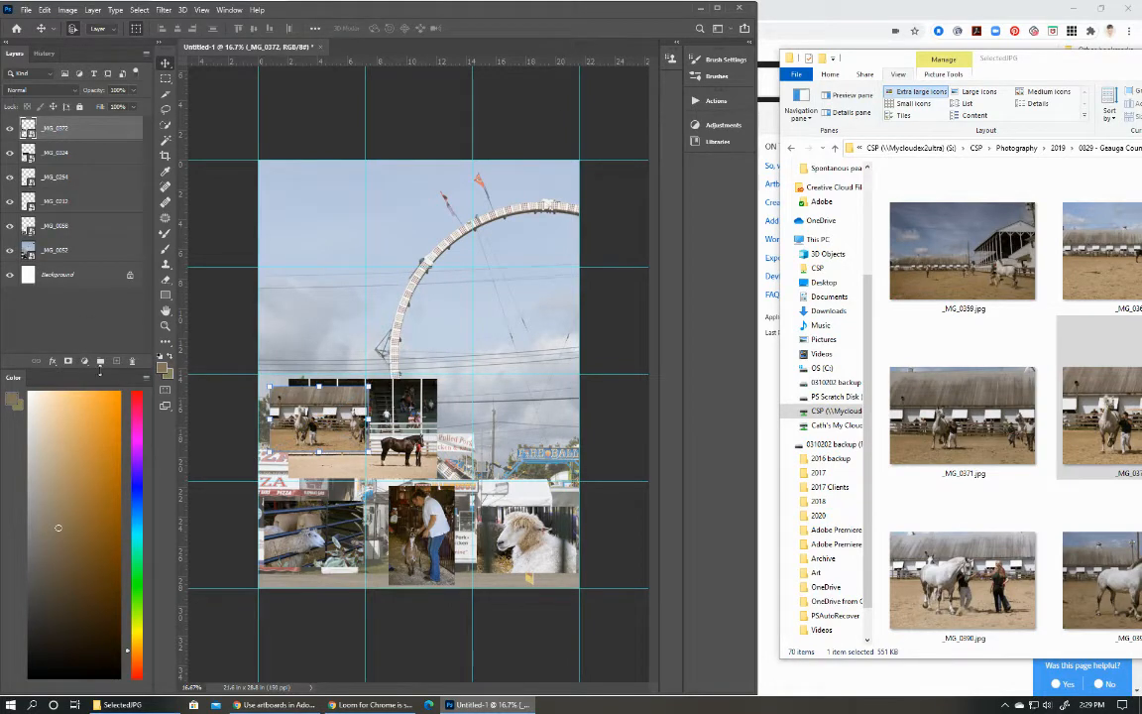
Paint an upright brown rectangle on a new layer between _MG_0324 and _MG_0372, deselect, and make _MG_0372 the active layer.
key("alt+bracketleft")
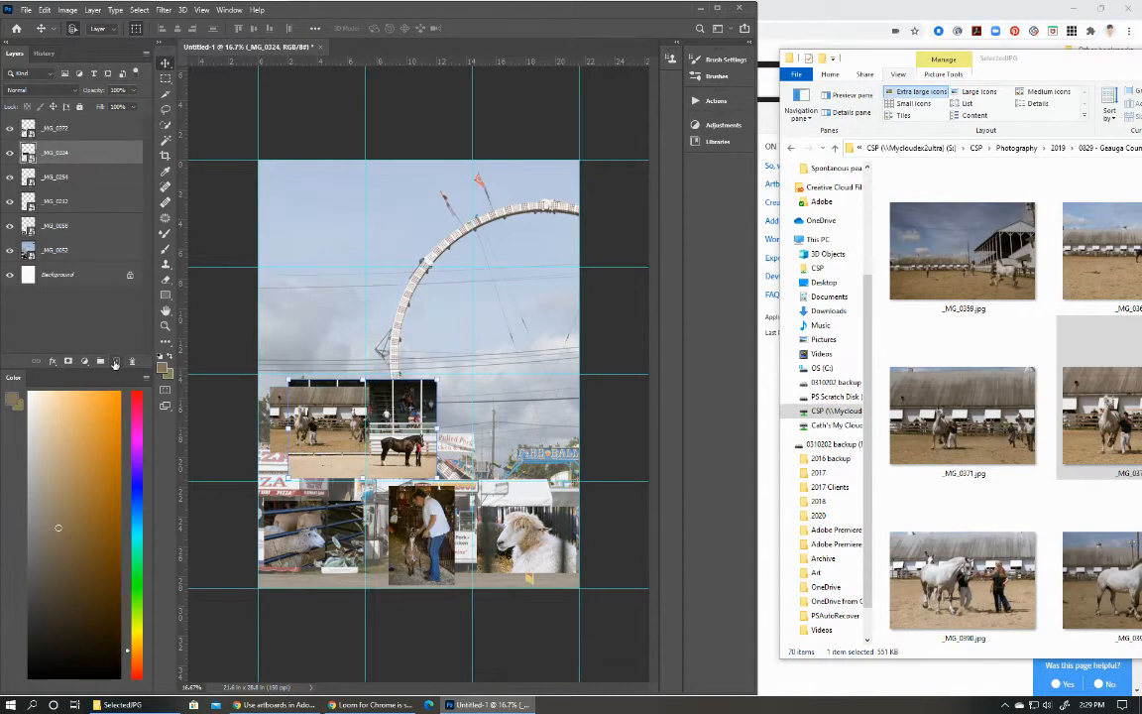
left_click(114, 361)
key("m")
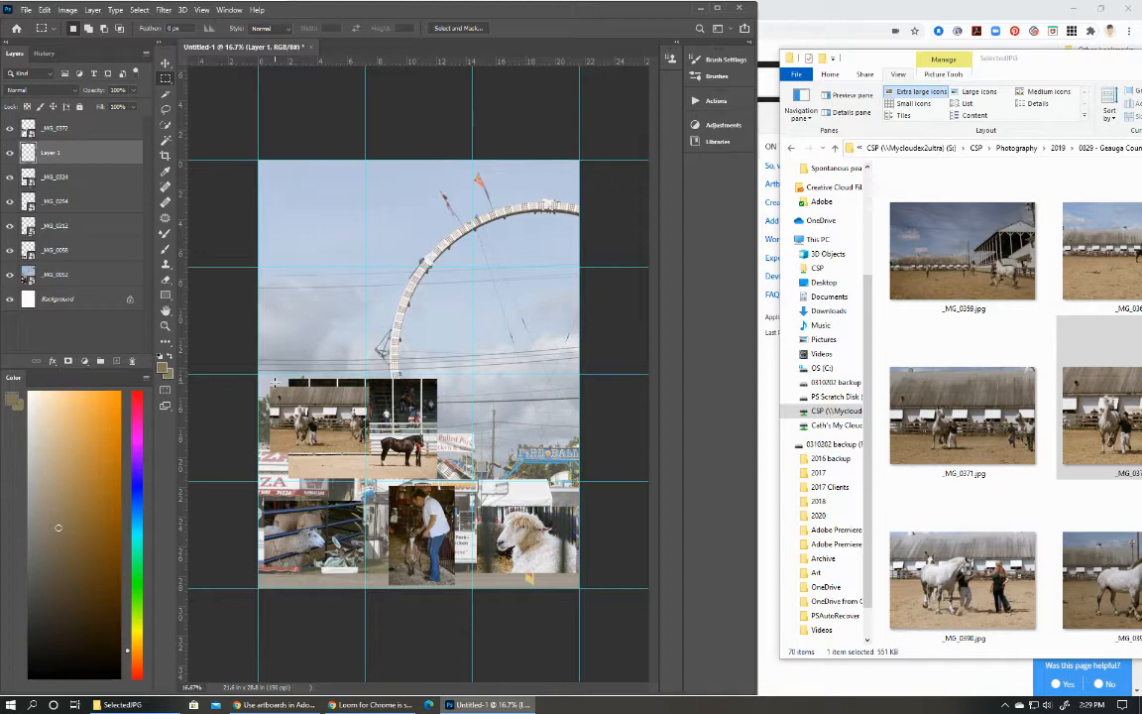
left_click_drag(275, 382, 332, 466)
left_click(165, 249)
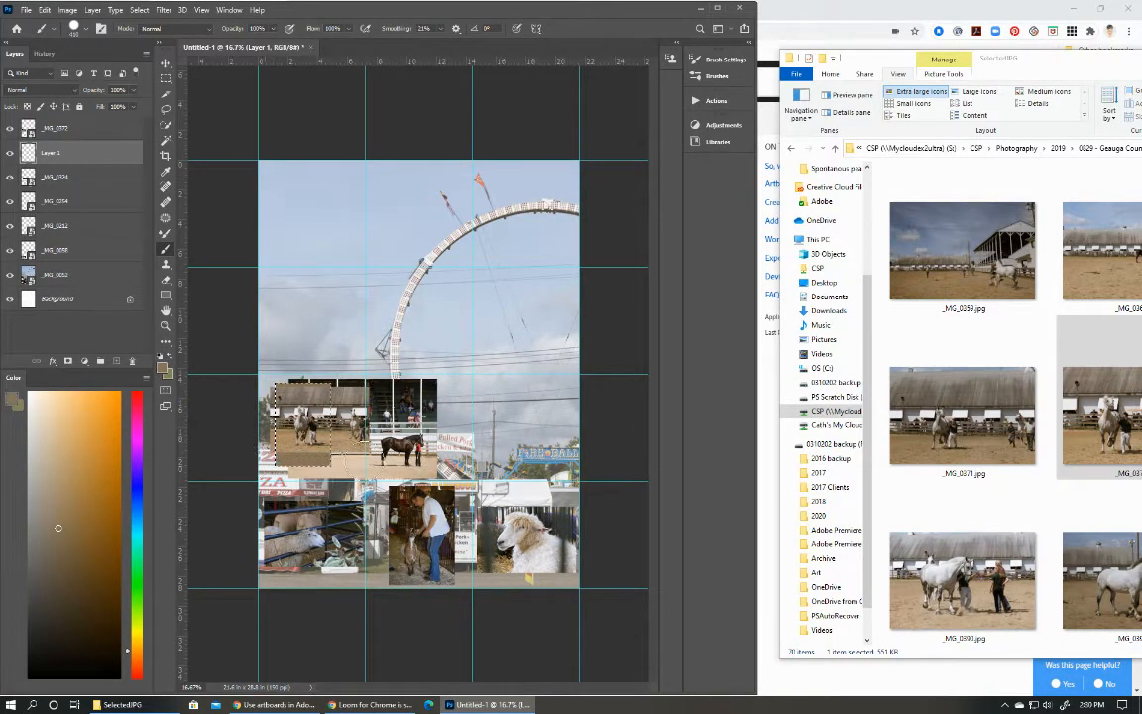
left_click(140, 10)
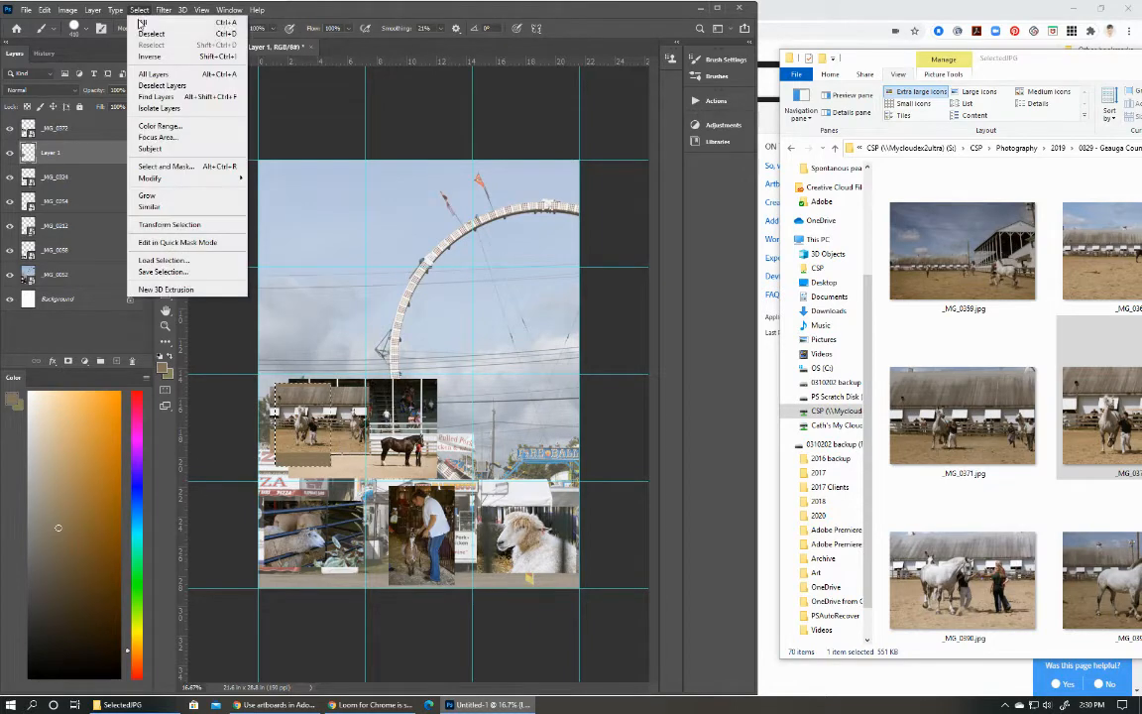
left_click(144, 32)
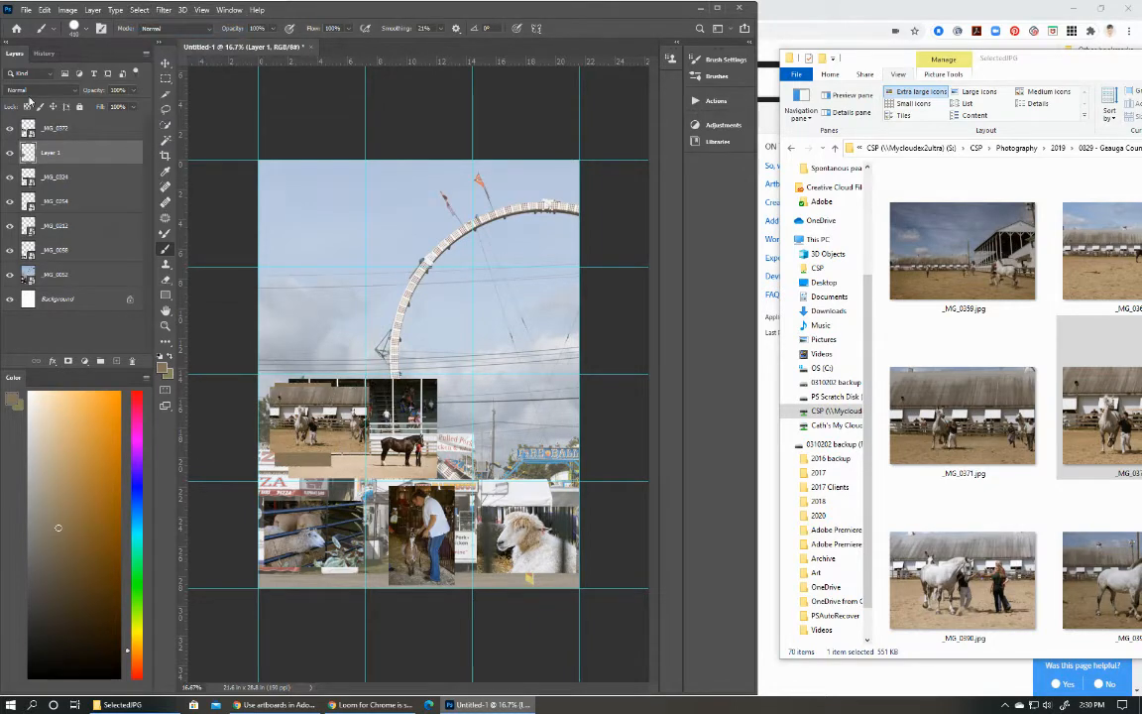
left_click(47, 134)
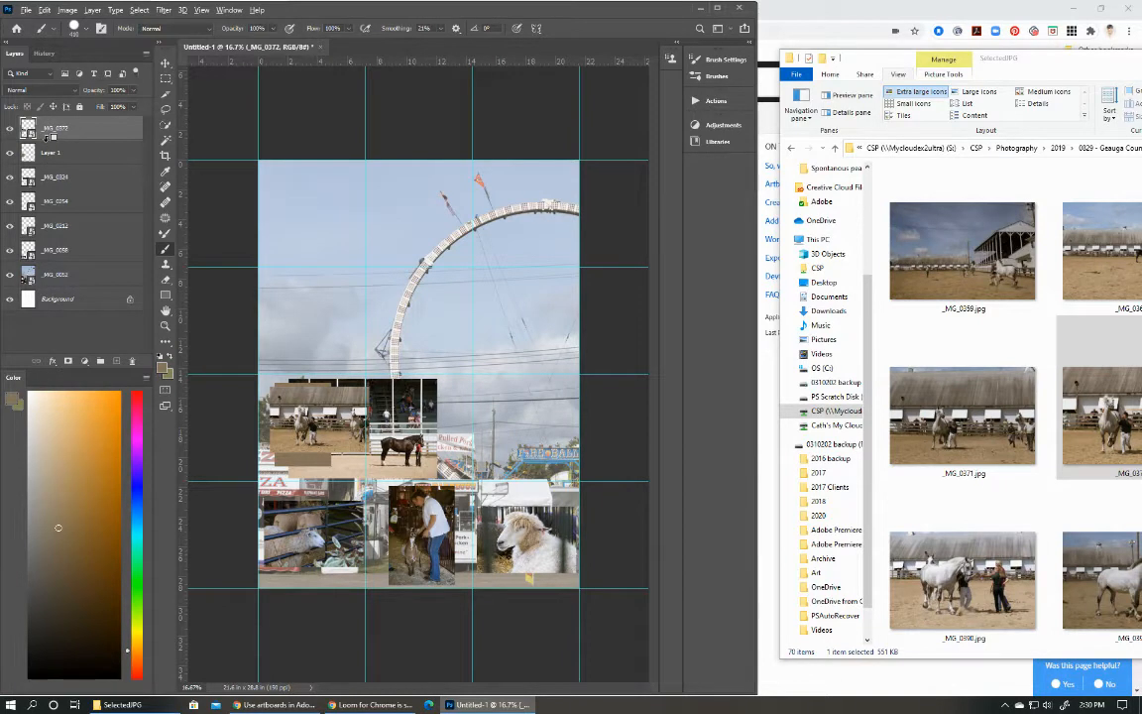
Clip _MG_0372 to the brown rectangle on Layer 1, enlarge it to about 129%, and reposition it so the grey horse and handler fill the rectangle.
left_click(50, 138, "alt")
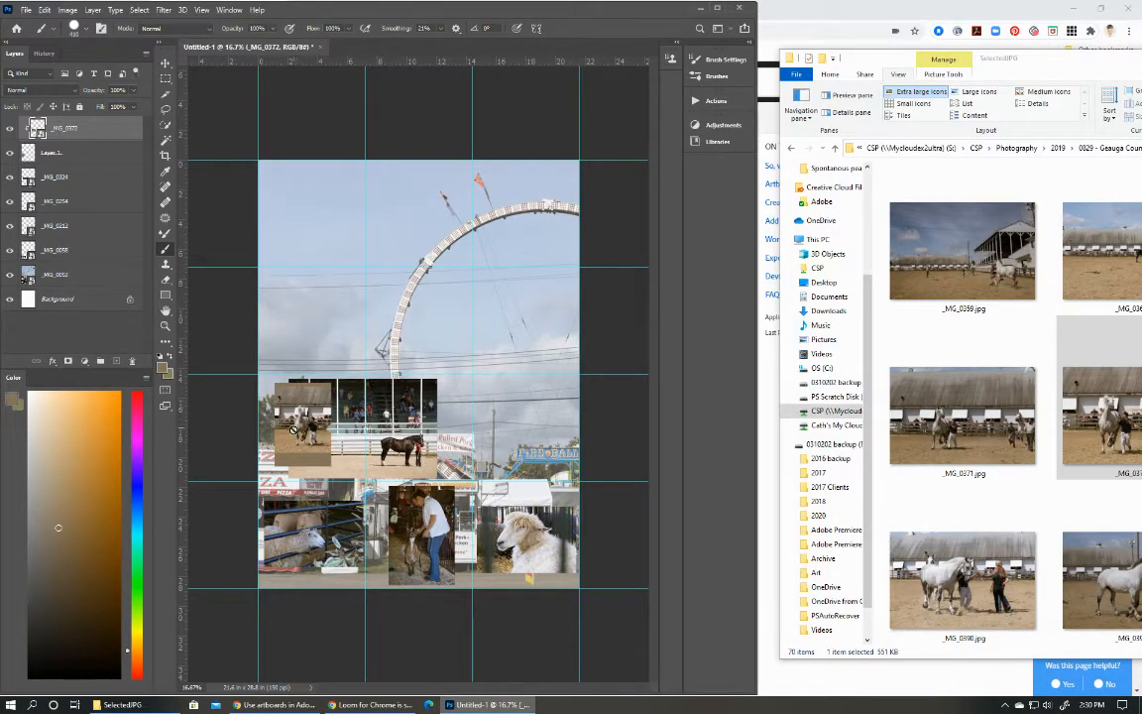
left_click(166, 63)
scroll(330, 442, "up", 7)
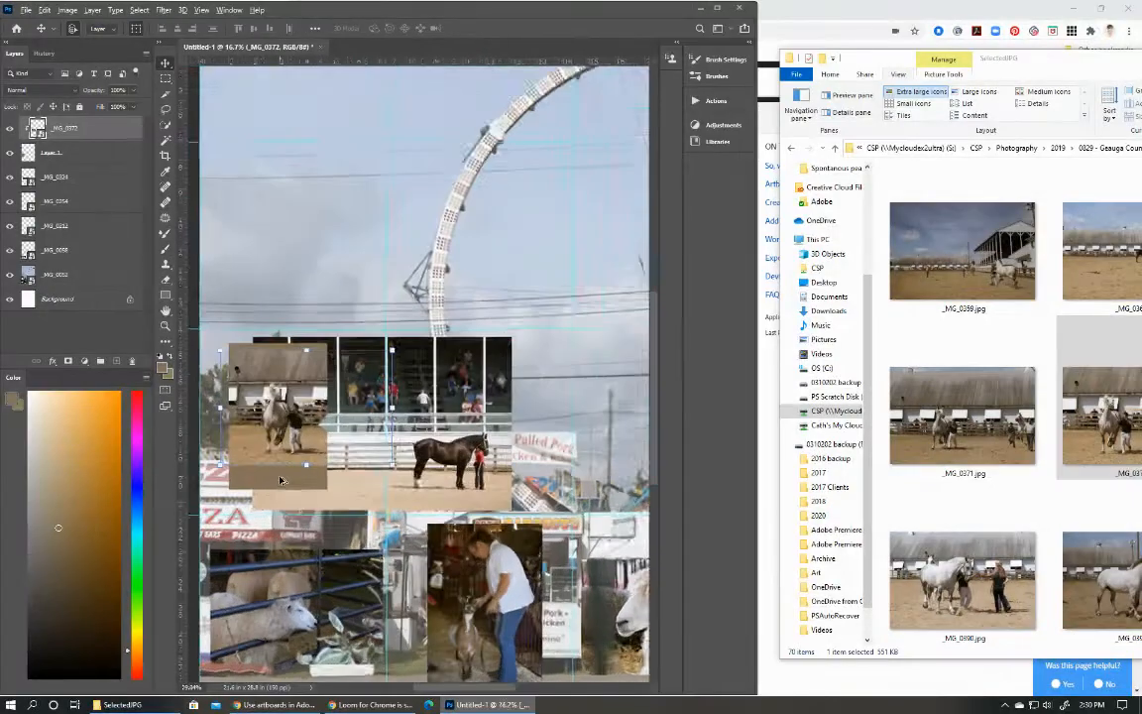
left_click_drag(405, 463, 437, 525)
left_click_drag(276, 472, 252, 462)
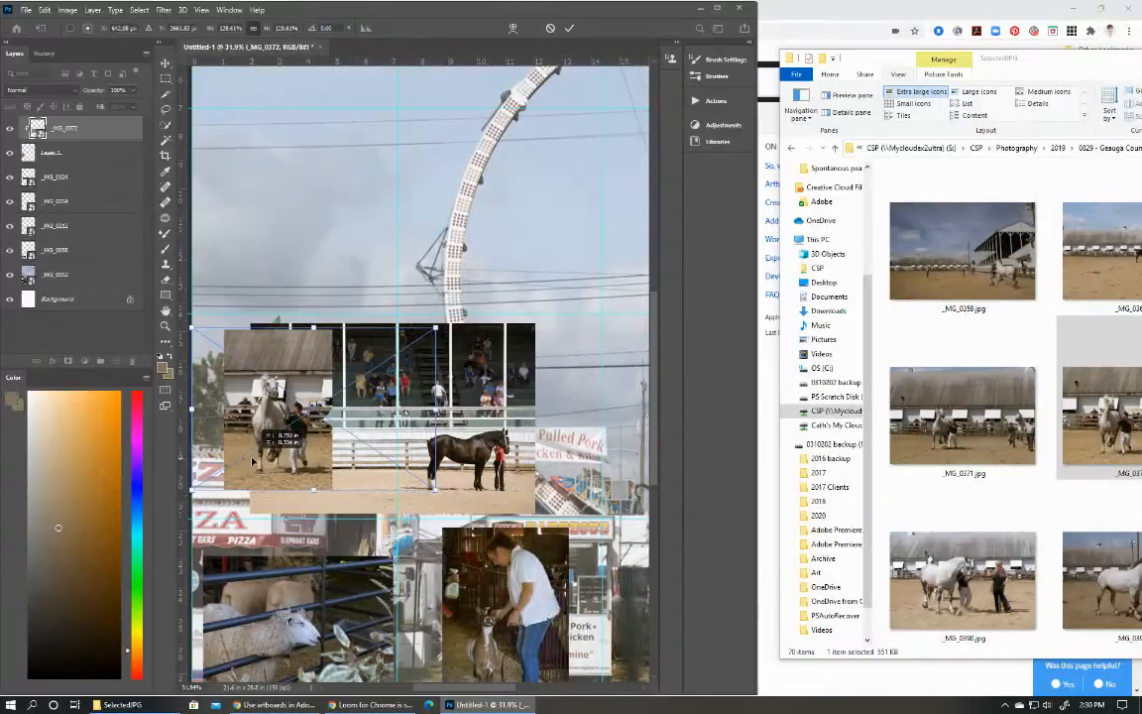
left_click_drag(253, 462, 252, 463)
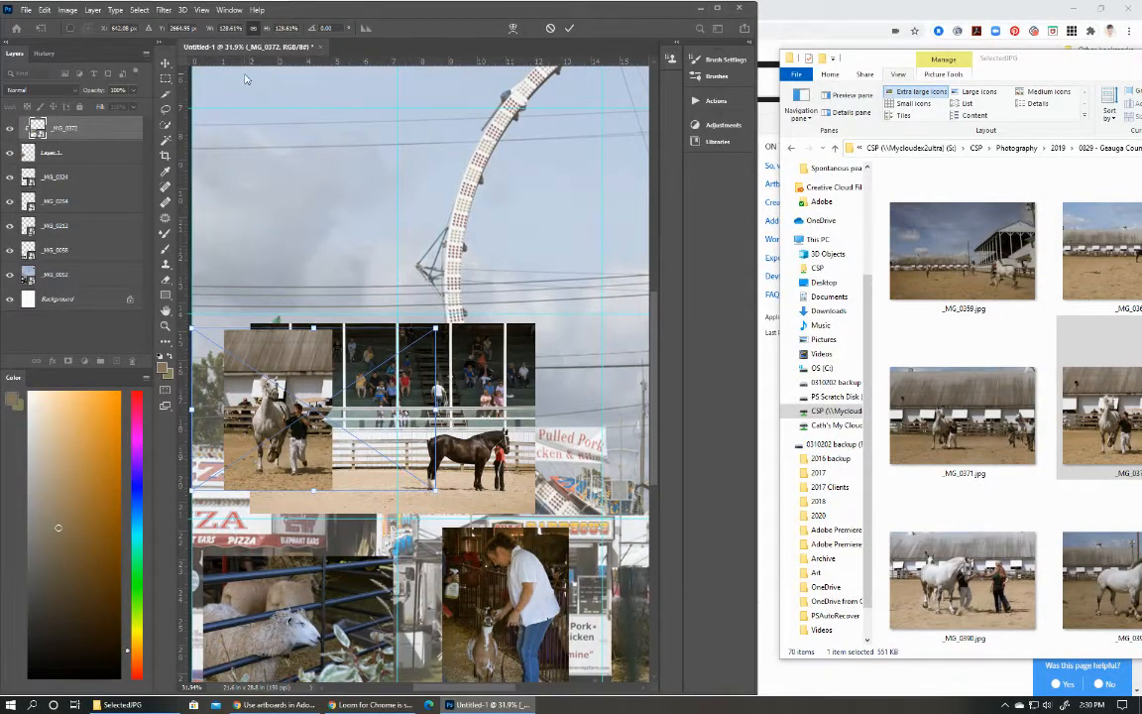
left_click(569, 28)
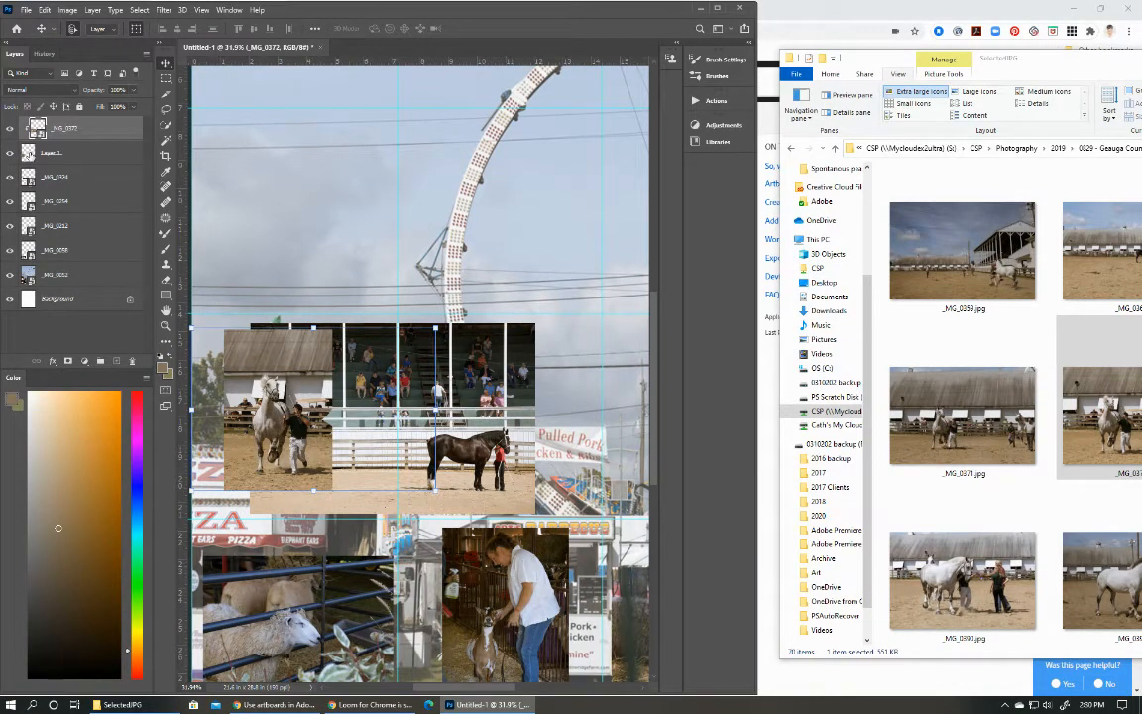
Select the rectangle's area on Layer 1 with a rectangular marquee and get the Brush tool ready.
left_click(30, 154)
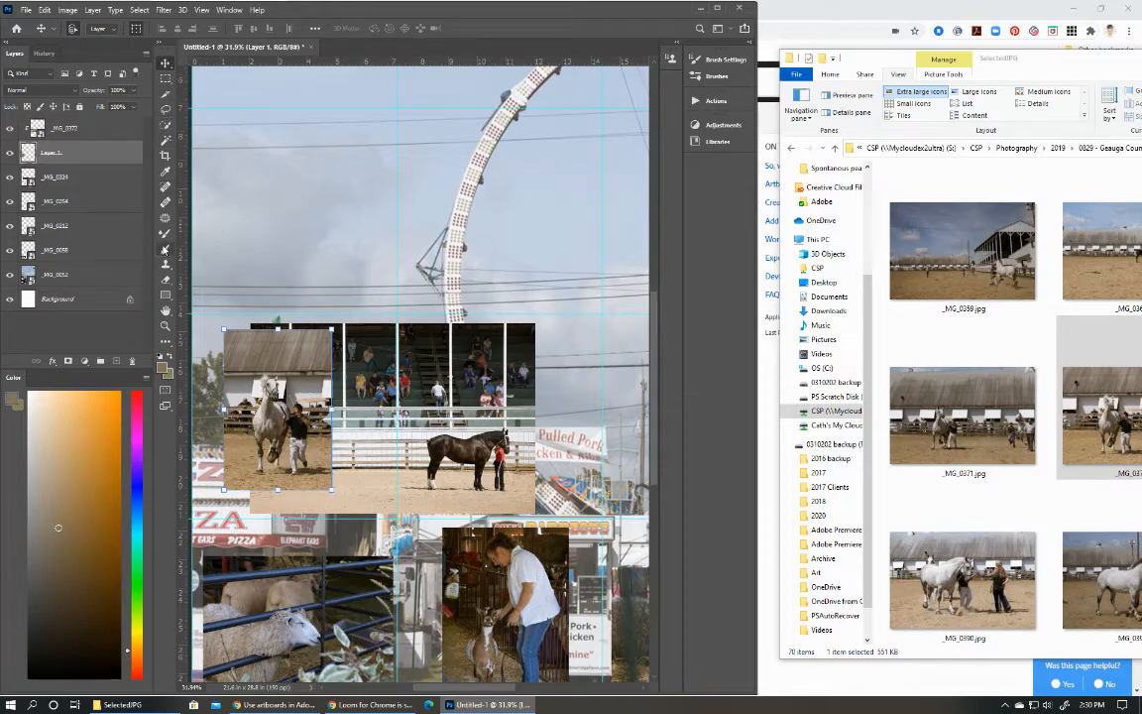
left_click(166, 77)
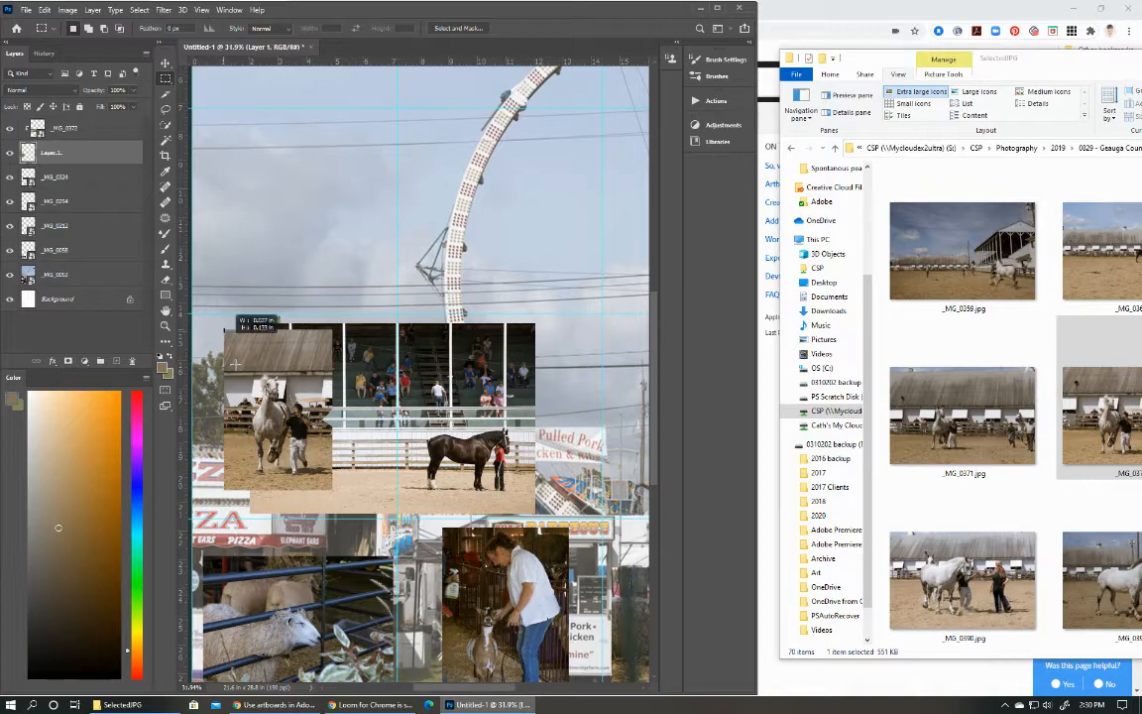
left_click_drag(236, 364, 332, 489)
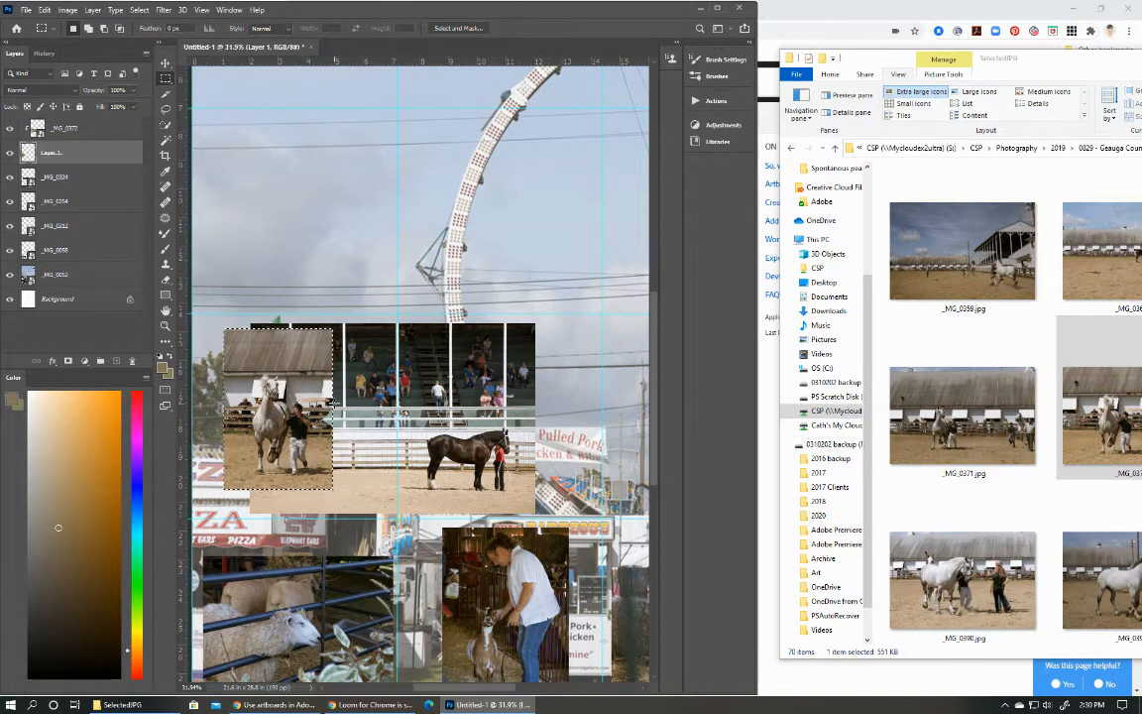
left_click(164, 247)
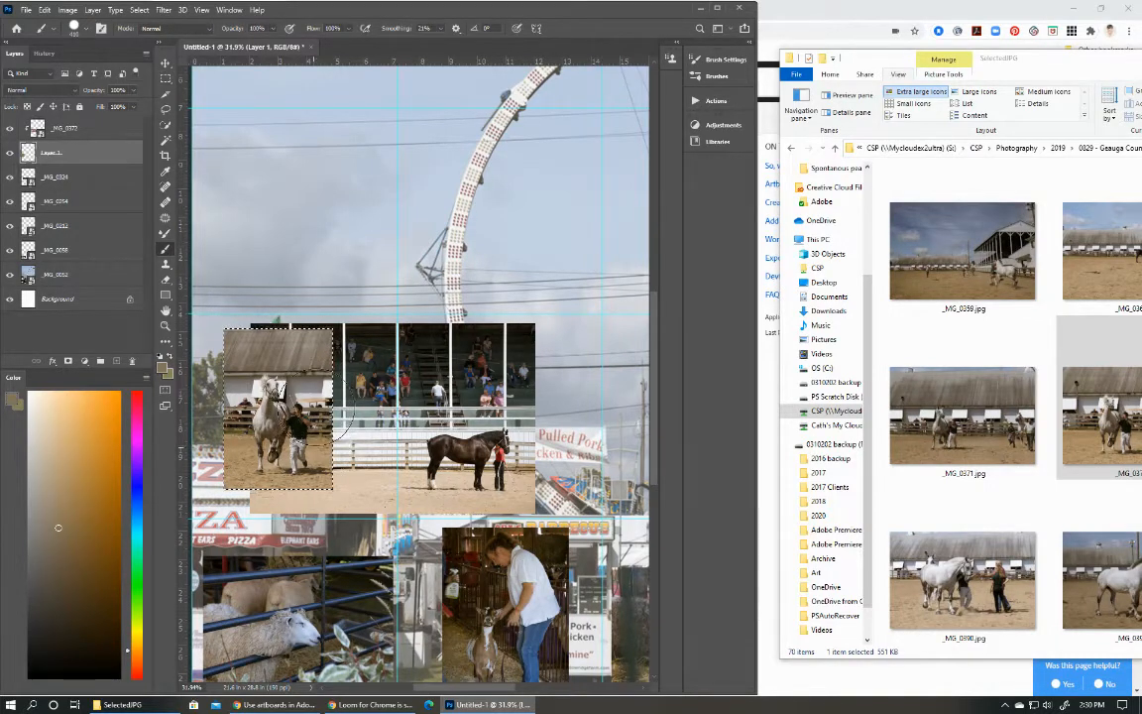
Hide the _MG_0372 layer and erase an irregular hole in the middle of the brown rectangle on Layer 1.
left_click(50, 129)
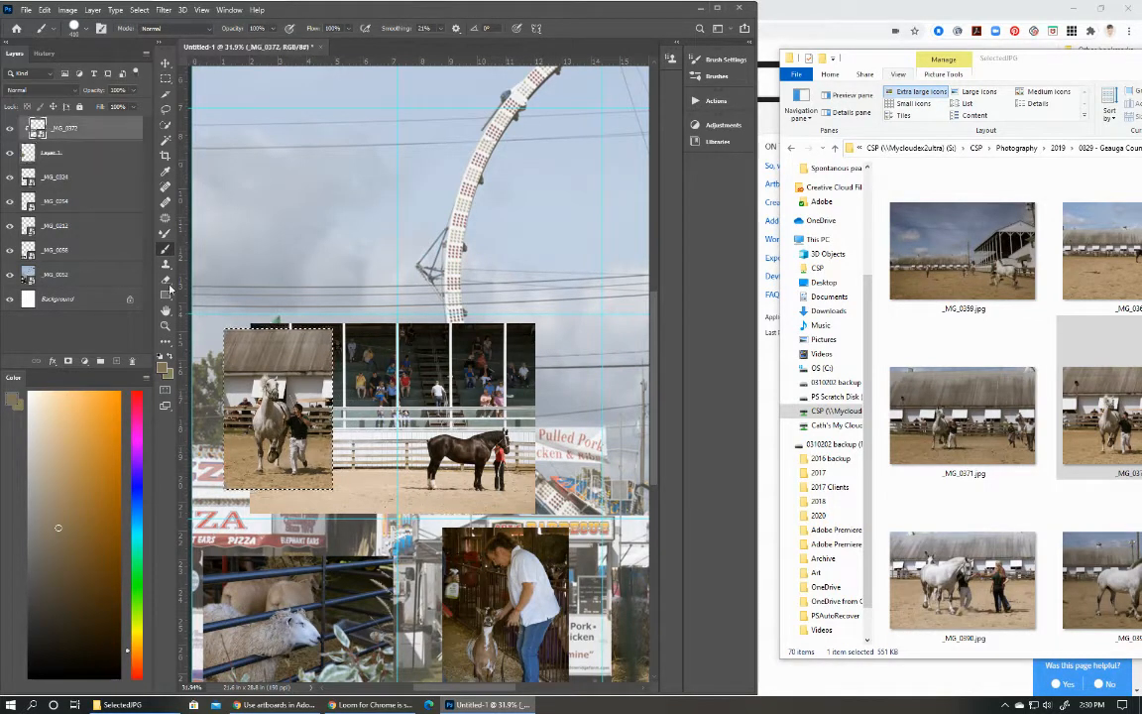
left_click(10, 129)
left_click(10, 129)
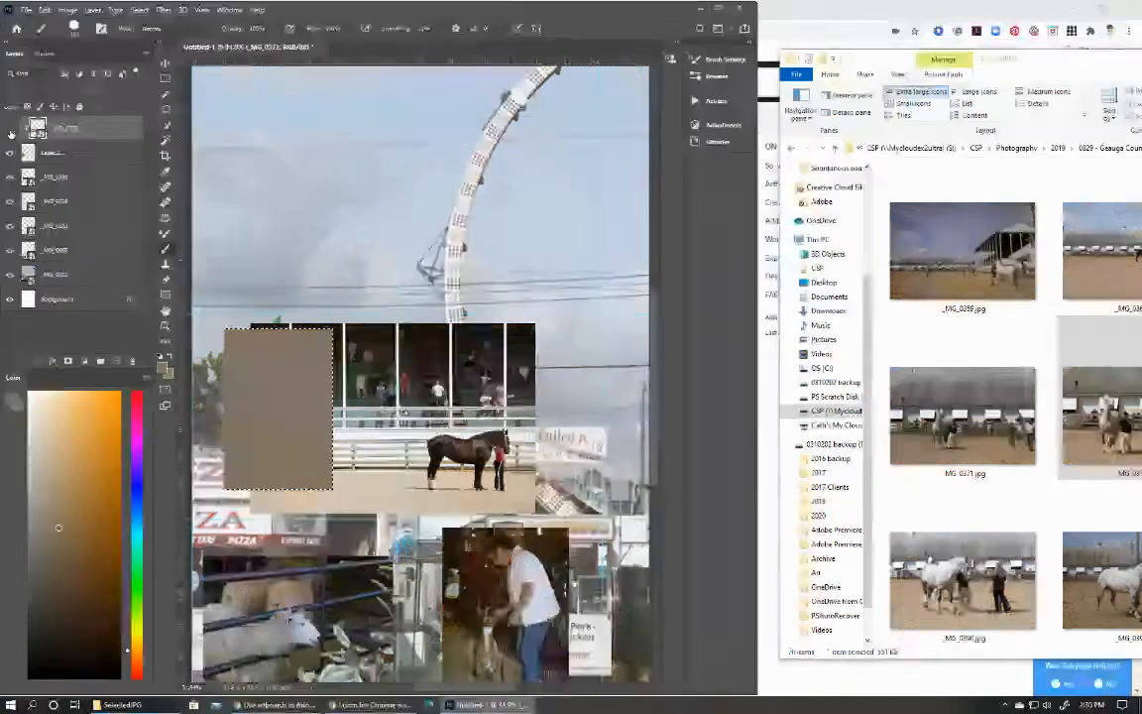
left_click(167, 280)
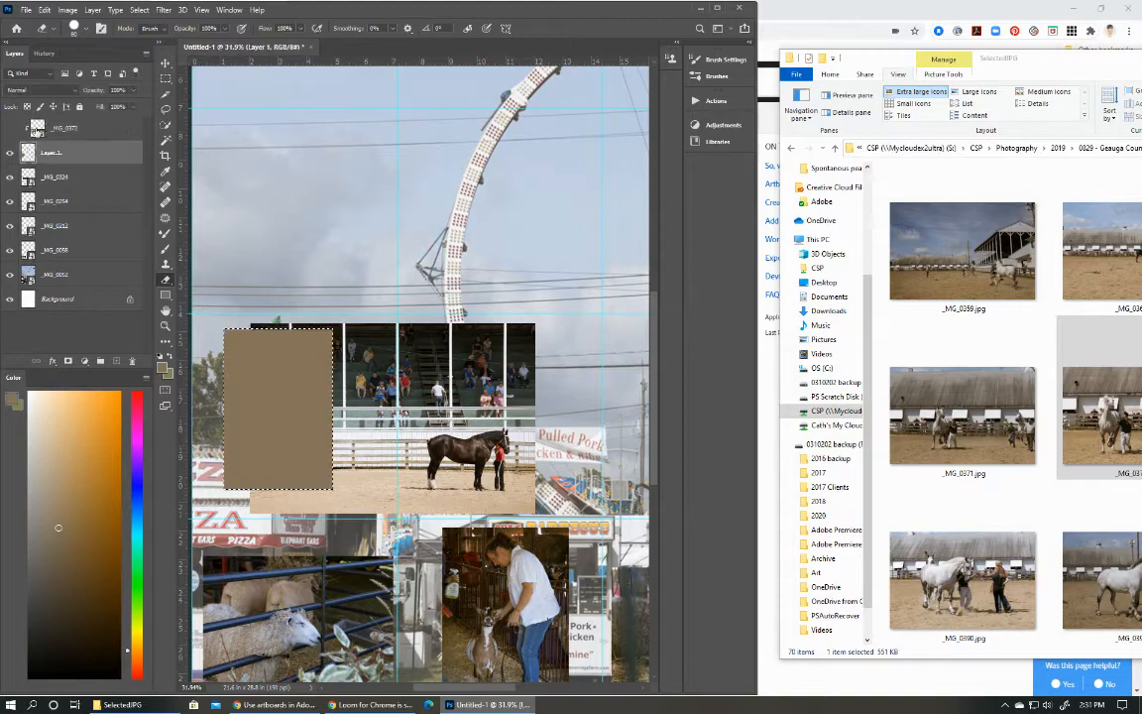
left_click(30, 151)
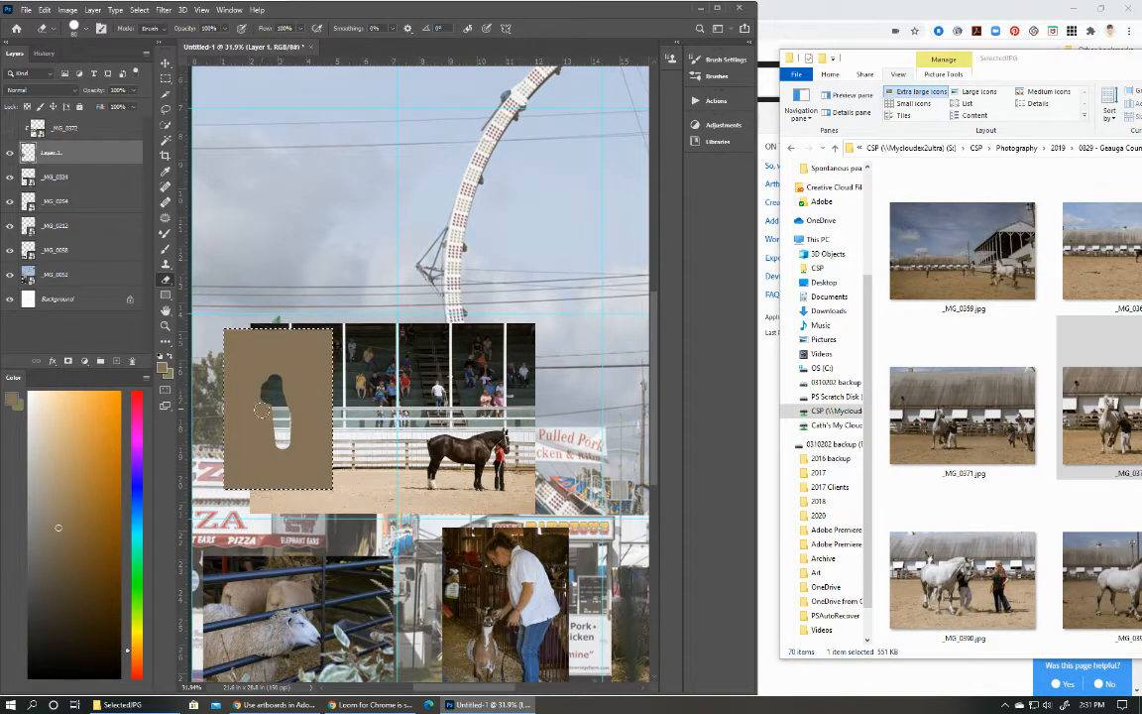
Restore the solid brown rectangle on Layer 1, show _MG_0372 again, and clear the selection.
left_click(10, 128)
left_click(166, 248)
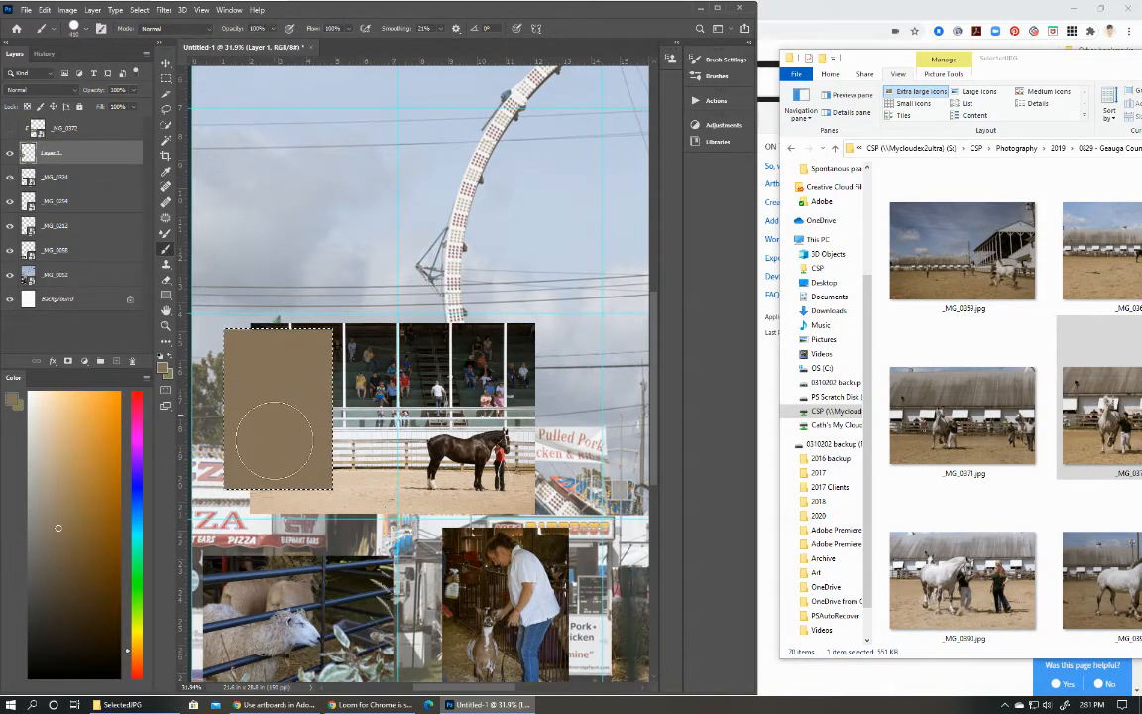
left_click(10, 128)
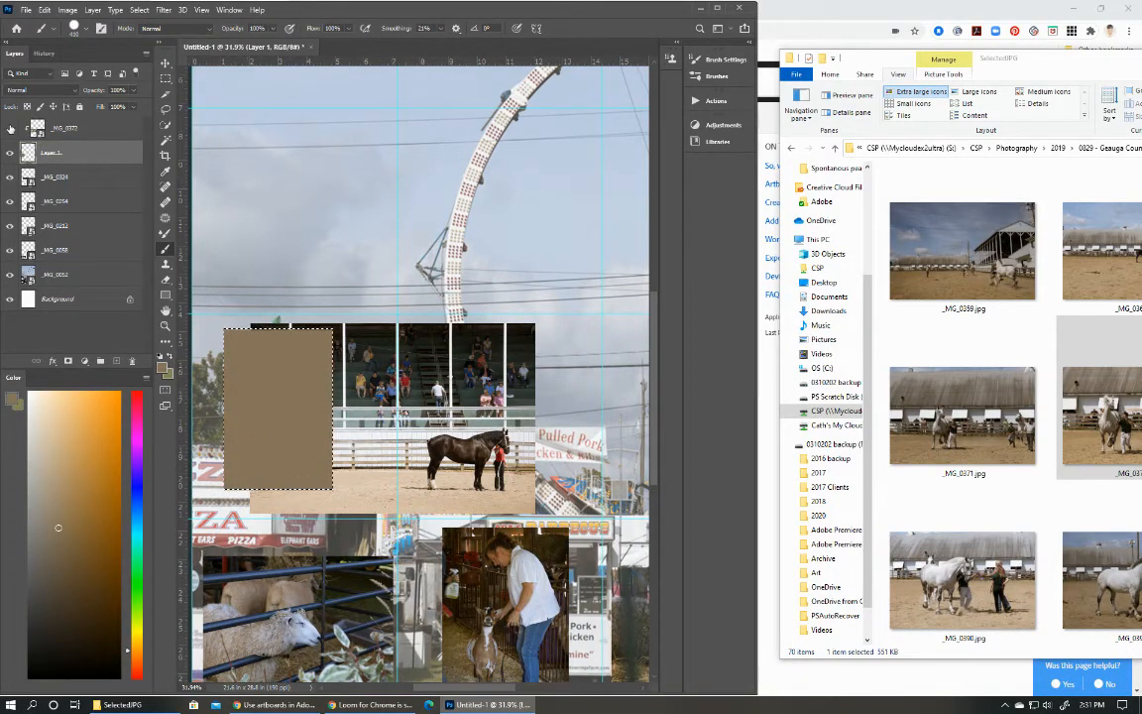
left_click(167, 10)
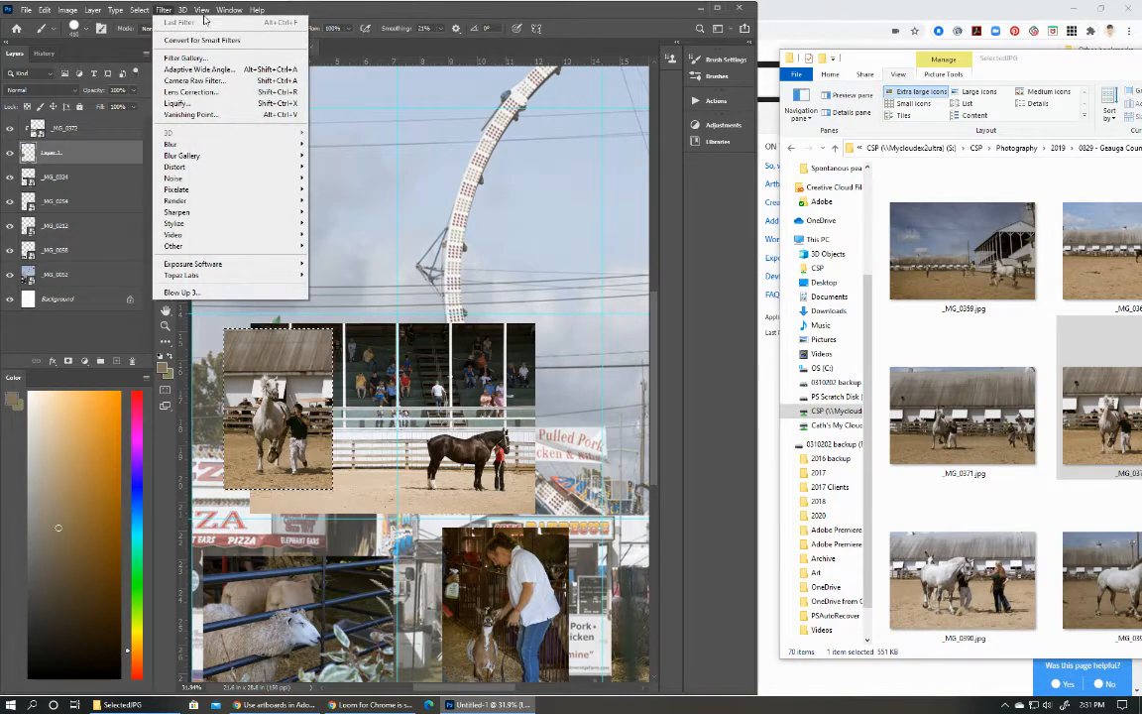
mouse_move(140, 10)
left_click(153, 34)
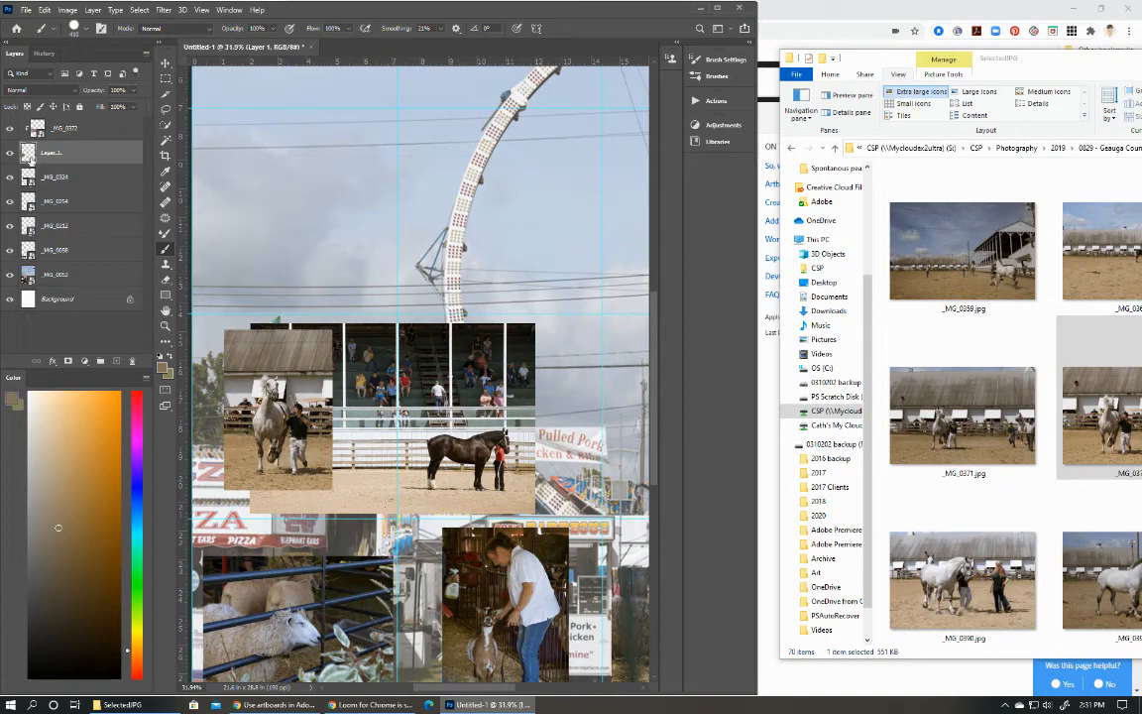
Add a drop shadow to Layer 1 with an angle of about 118°, 22 px distance and 54% spread.
left_click(53, 361)
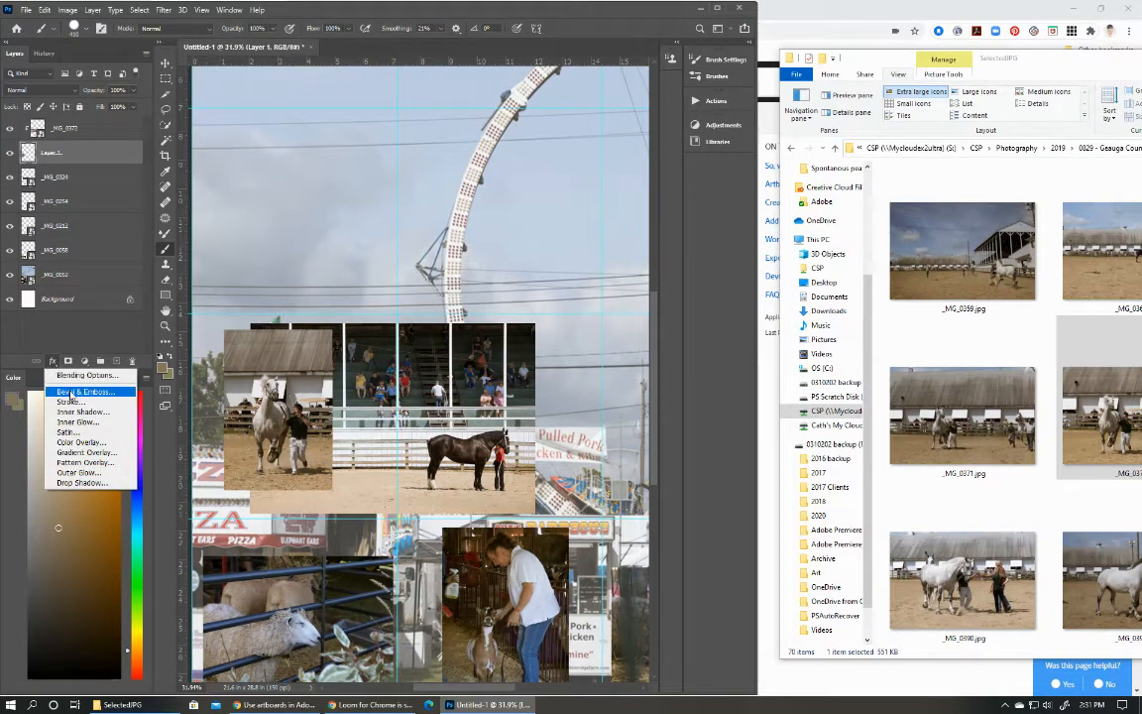
left_click(55, 361)
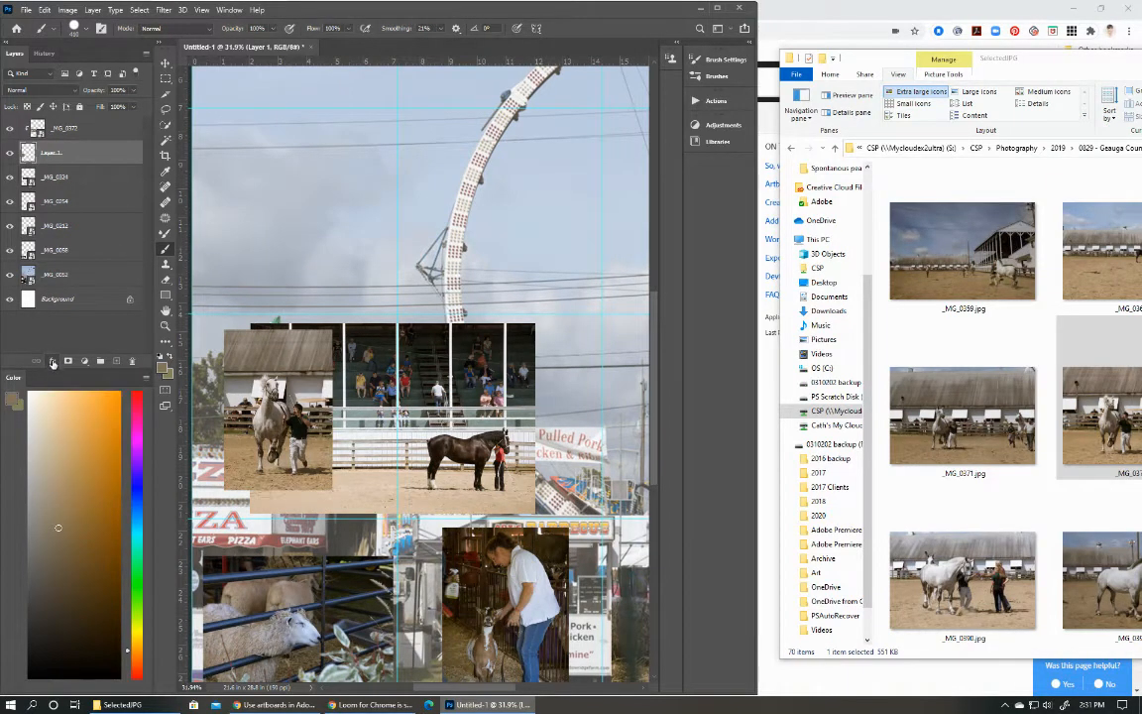
left_click(53, 360)
left_click(78, 485)
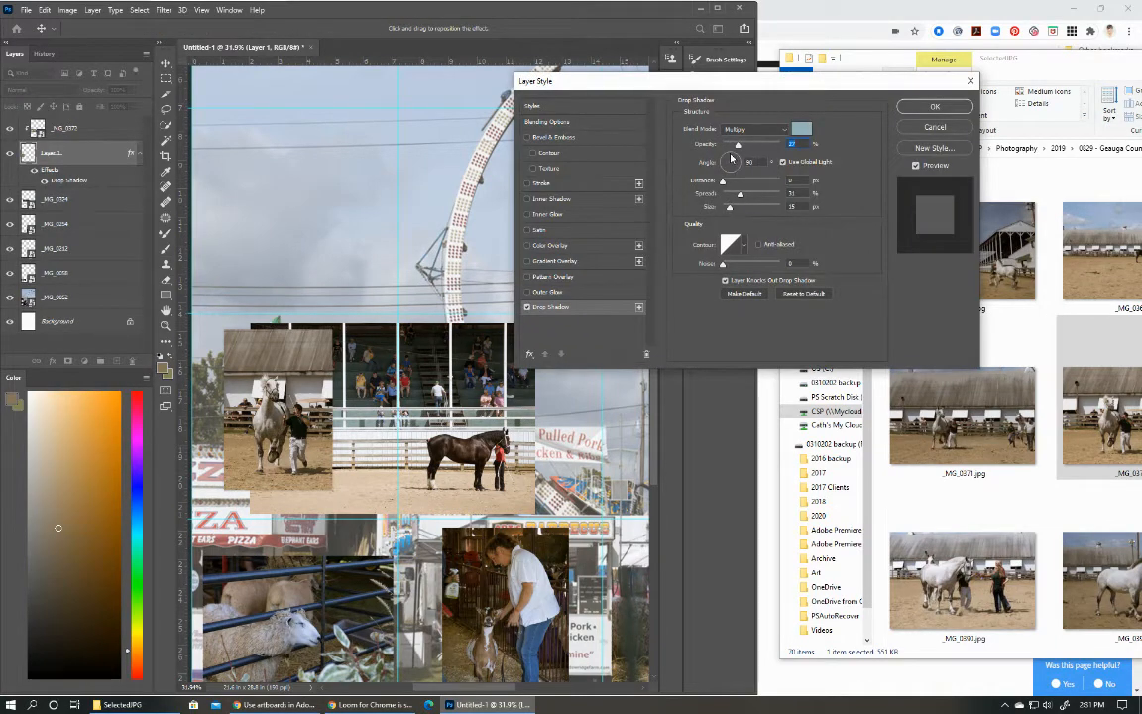
left_click_drag(730, 158, 727, 159)
left_click_drag(728, 190, 753, 196)
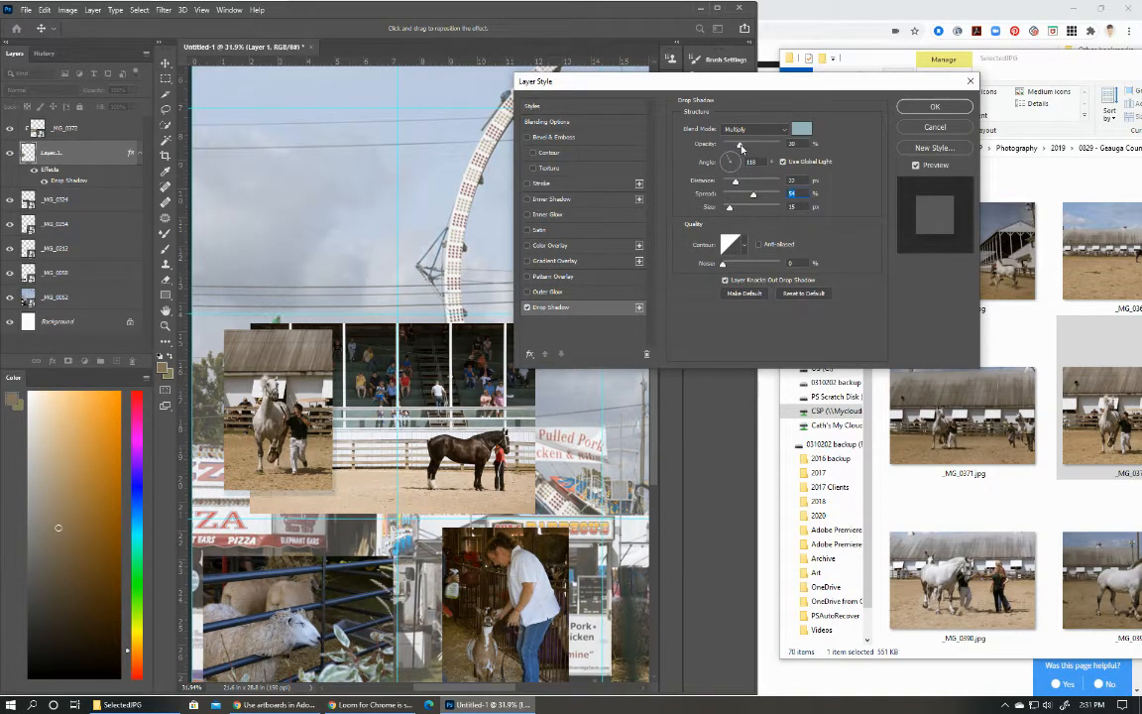
Make Layer 1's drop shadow black at 31% opacity, with a 38° angle, 30 px distance, 33% spread and 21 px size, and apply it.
left_click(801, 129)
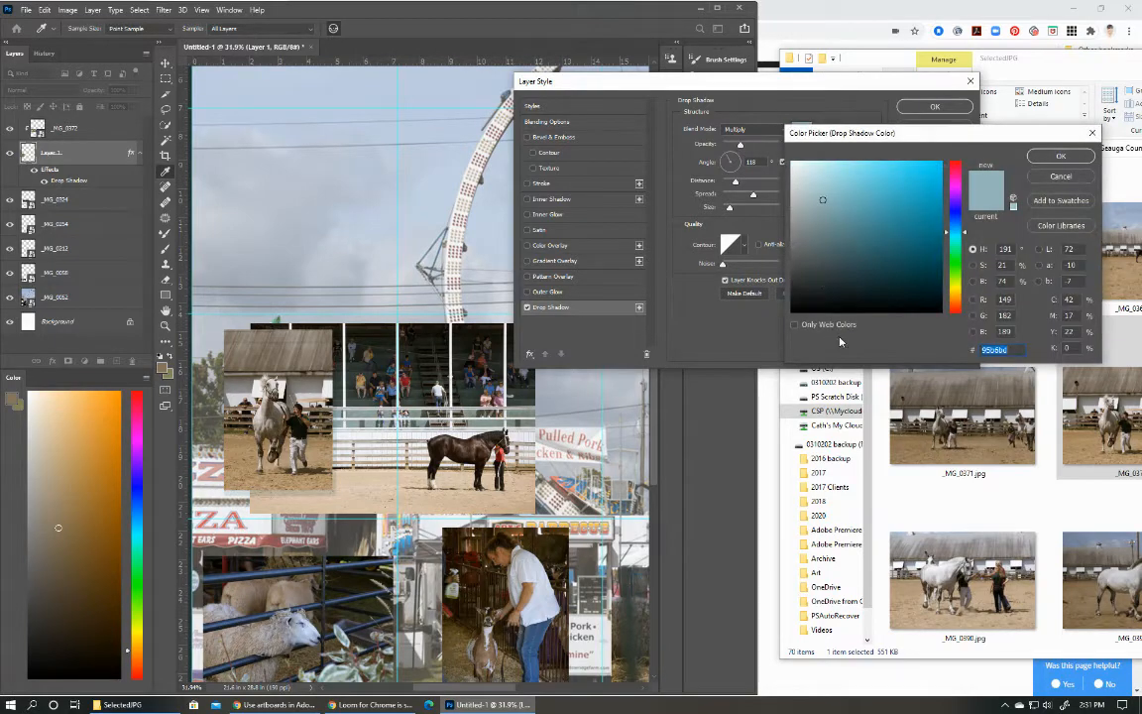
left_click(798, 305)
left_click(1063, 156)
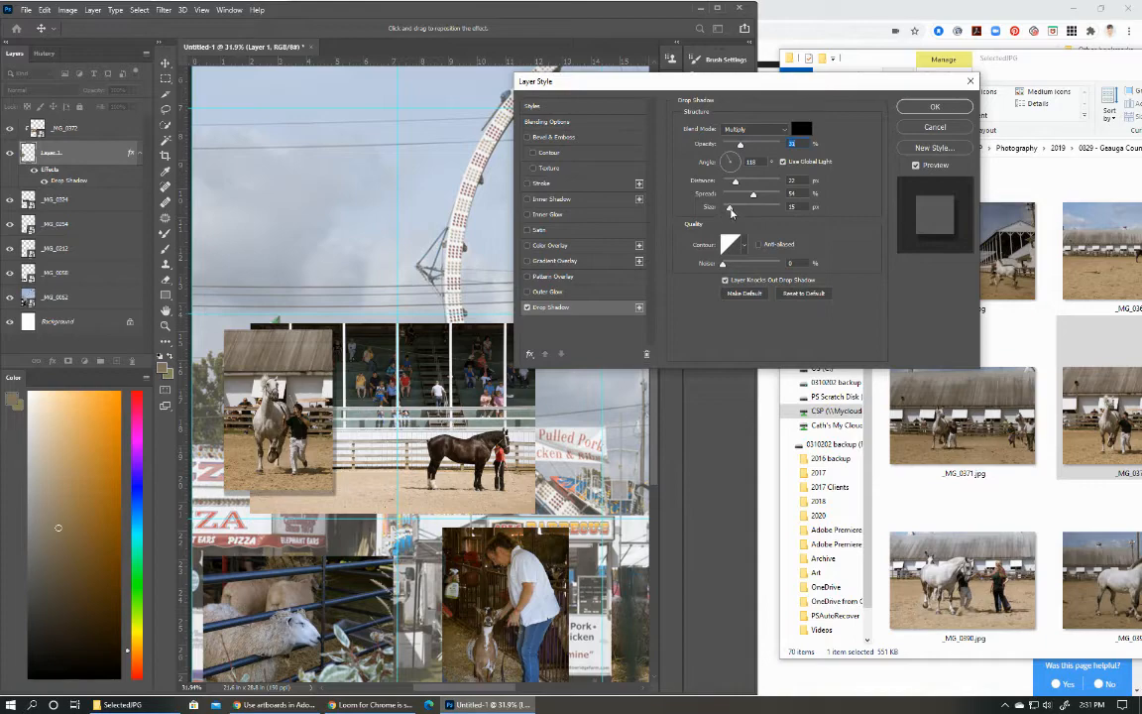
left_click_drag(731, 211, 740, 198)
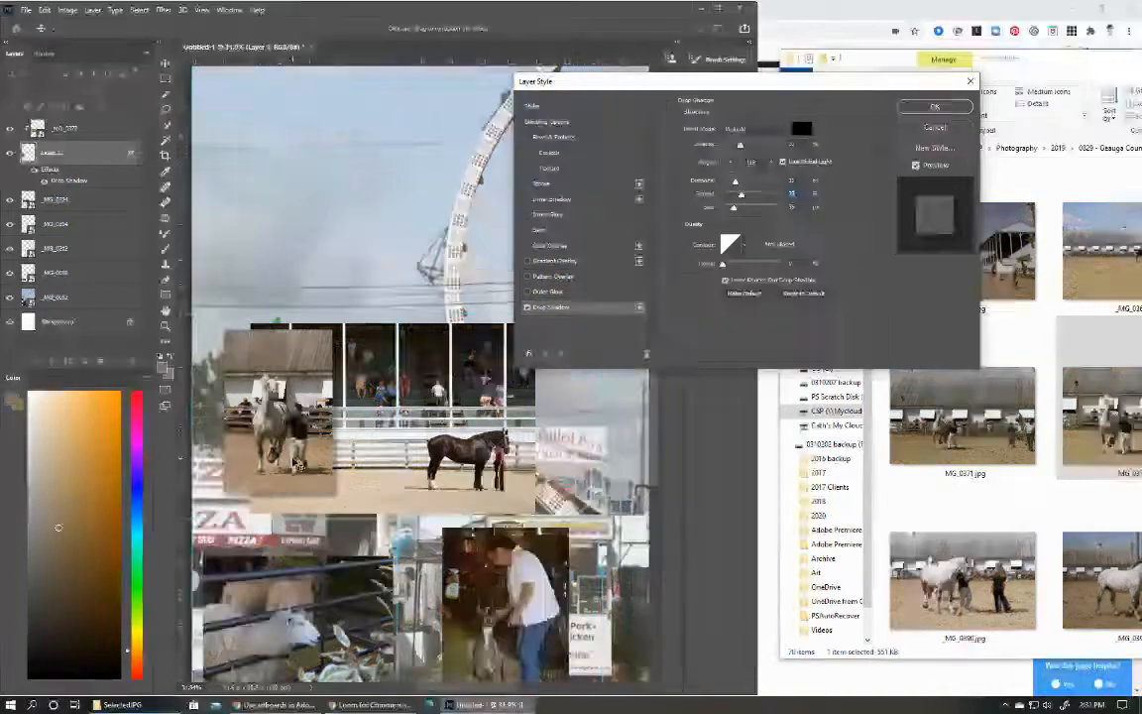
left_click_drag(279, 502, 271, 503)
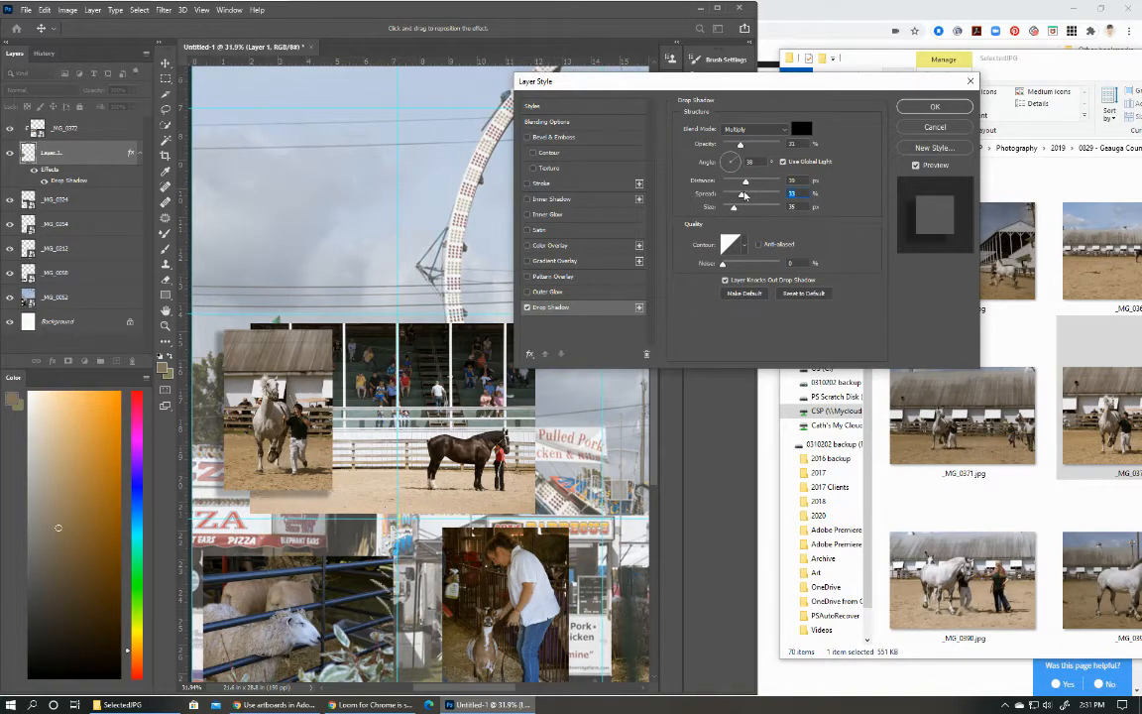
left_click_drag(732, 209, 741, 187)
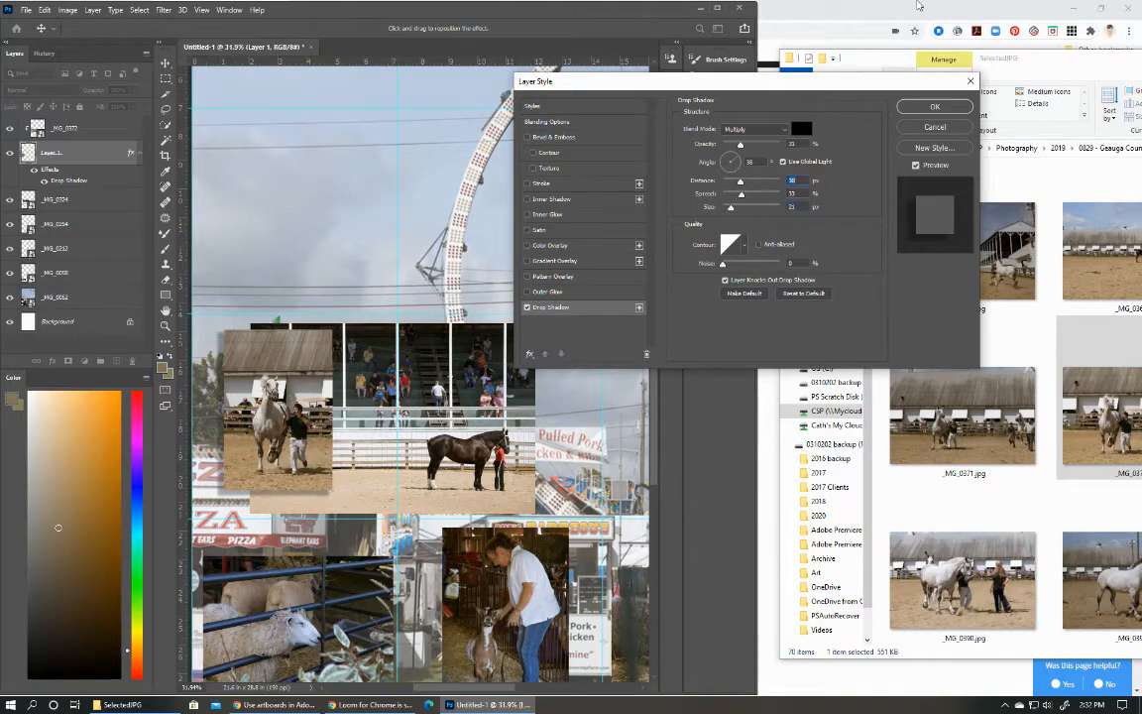
left_click(934, 106)
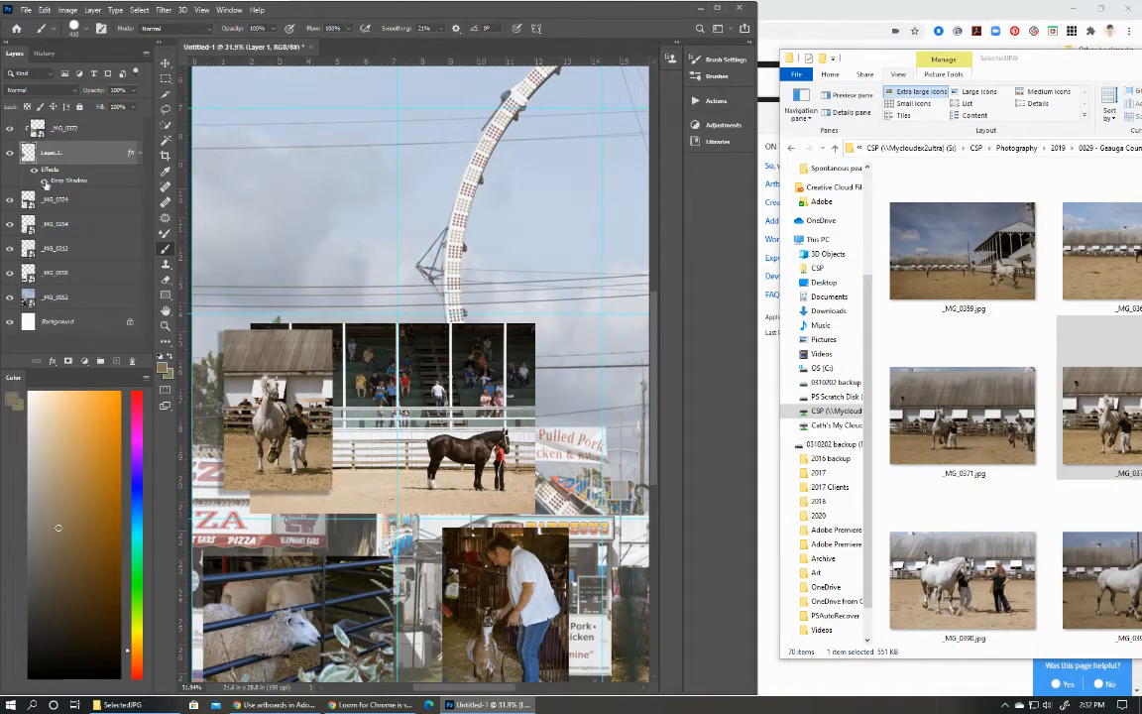
Move the _MG_0324 photo up slightly within the third row, then make the _MG_0052 background photo the active layer.
left_click(46, 201)
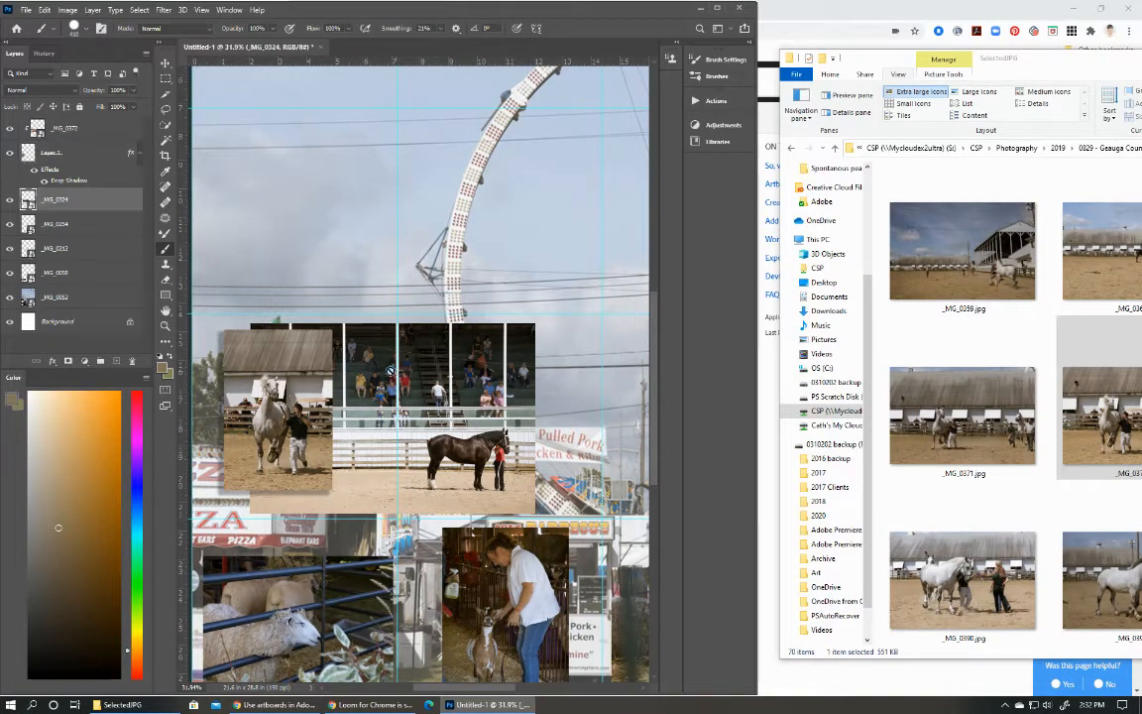
left_click(164, 64)
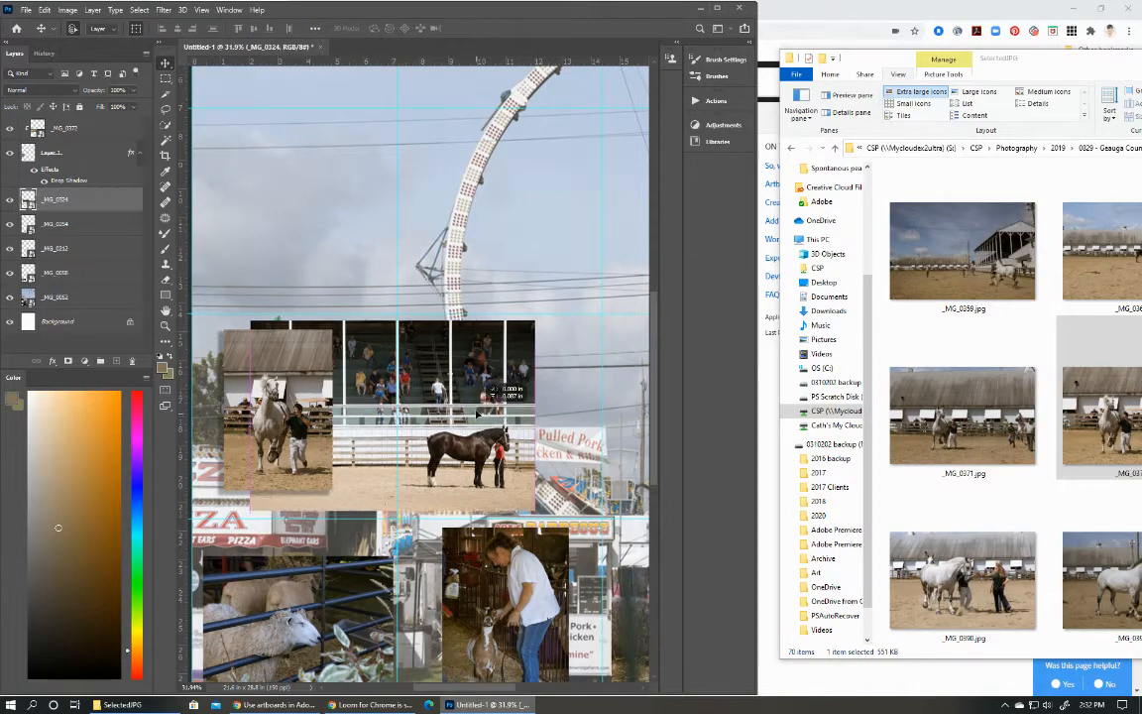
left_click_drag(477, 418, 477, 416)
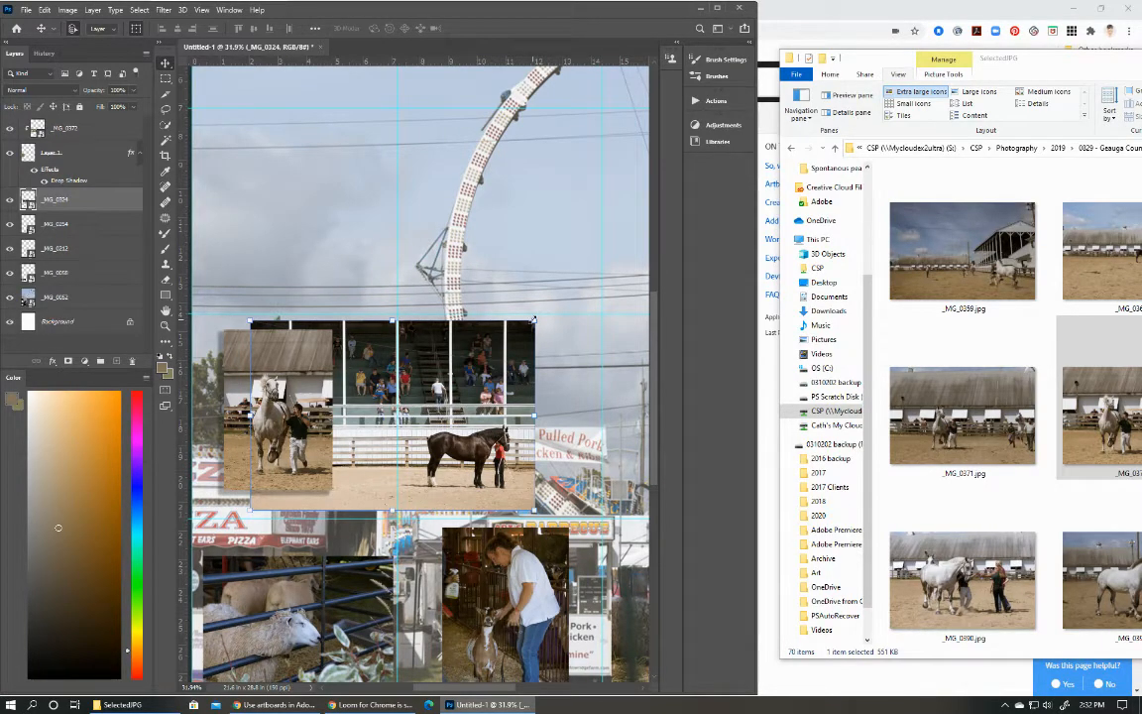
left_click_drag(488, 386, 487, 387)
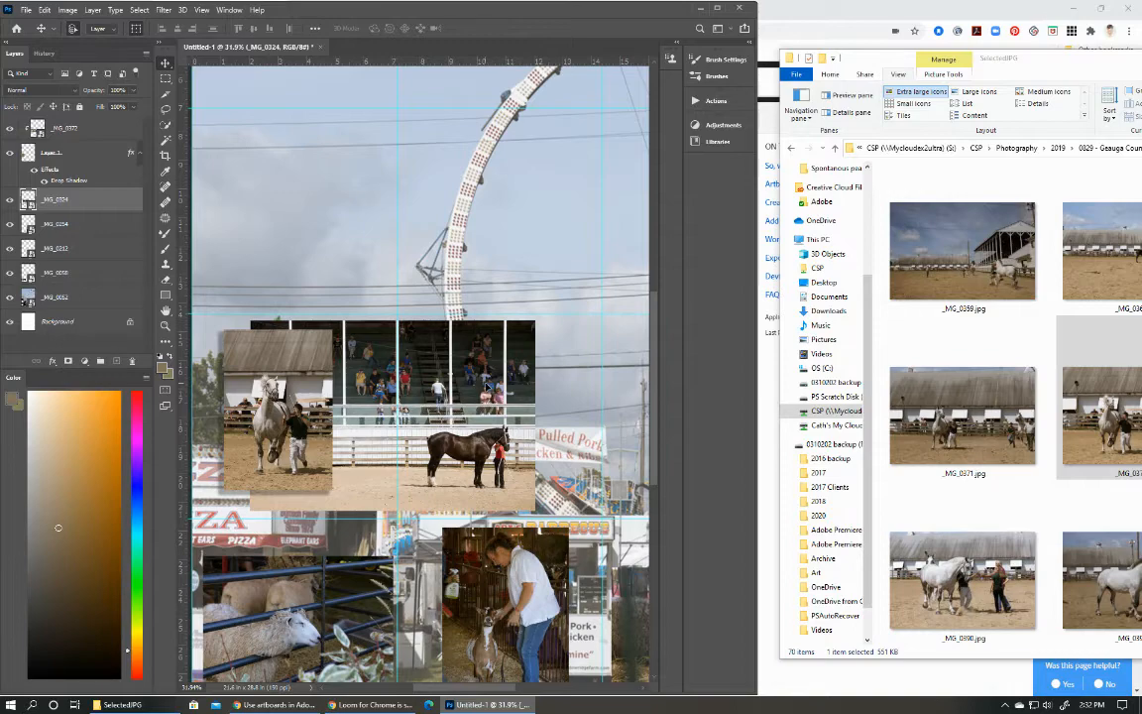
scroll(567, 376, "down", 2)
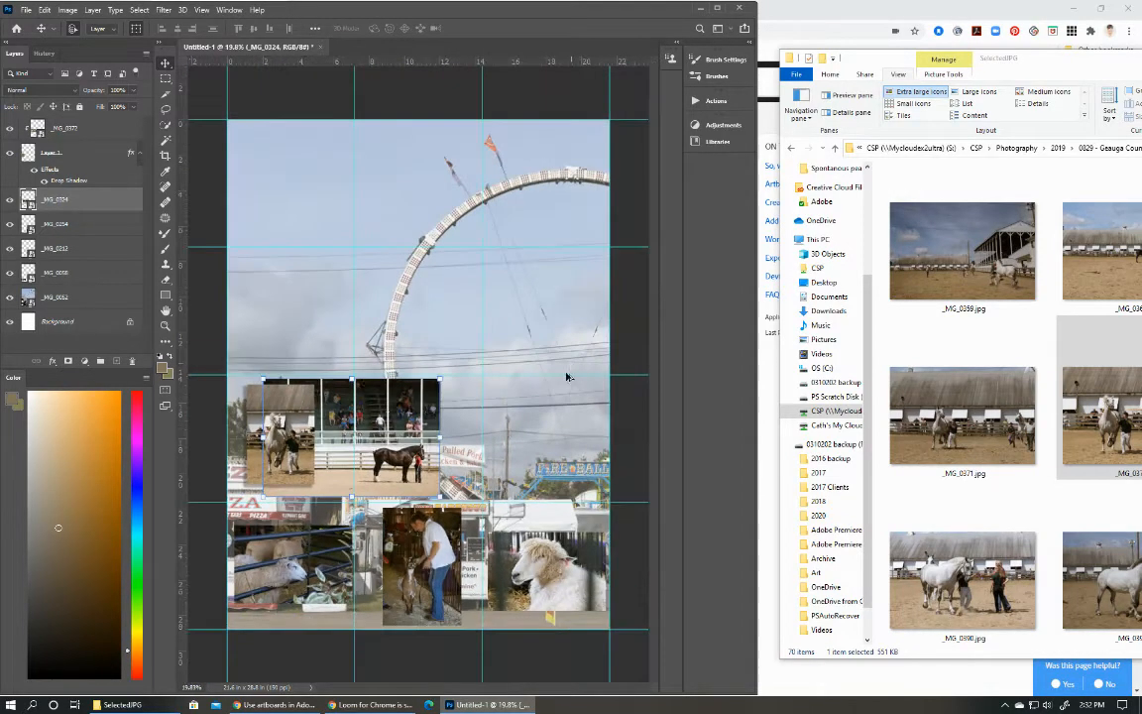
left_click(565, 378)
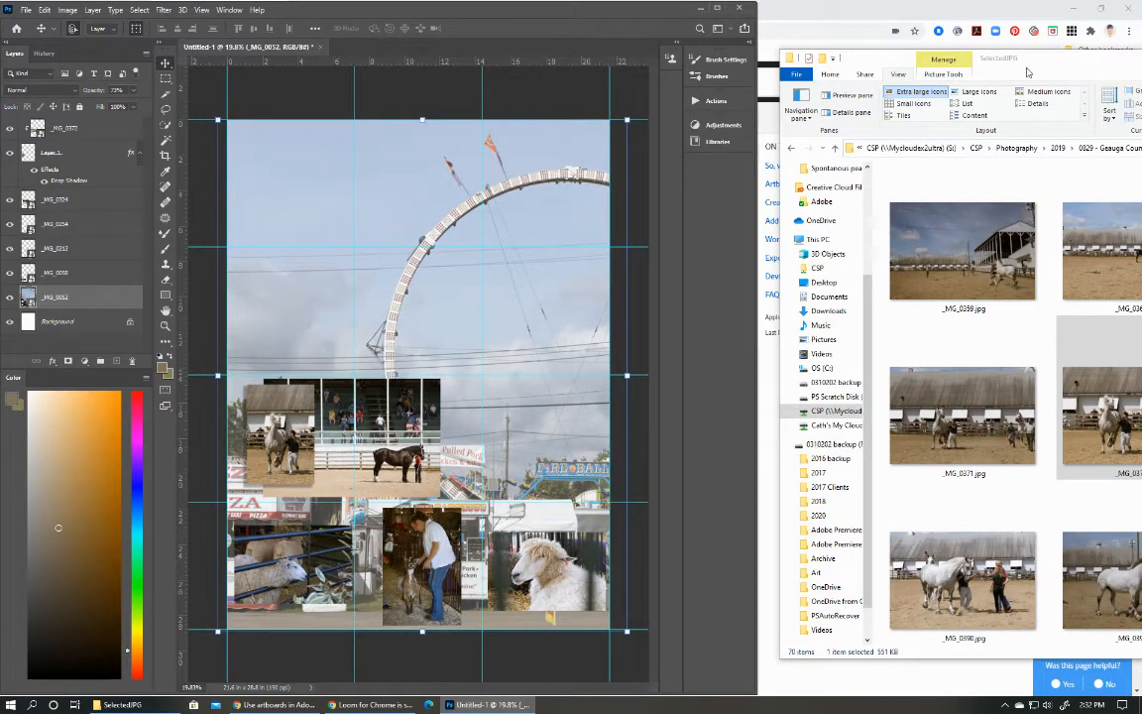
Place the _MG_0505.jpg photo of the horse and rider from the SelectedJPG folder into the collage.
left_click(863, 60)
left_click_drag(1052, 75, 765, 26)
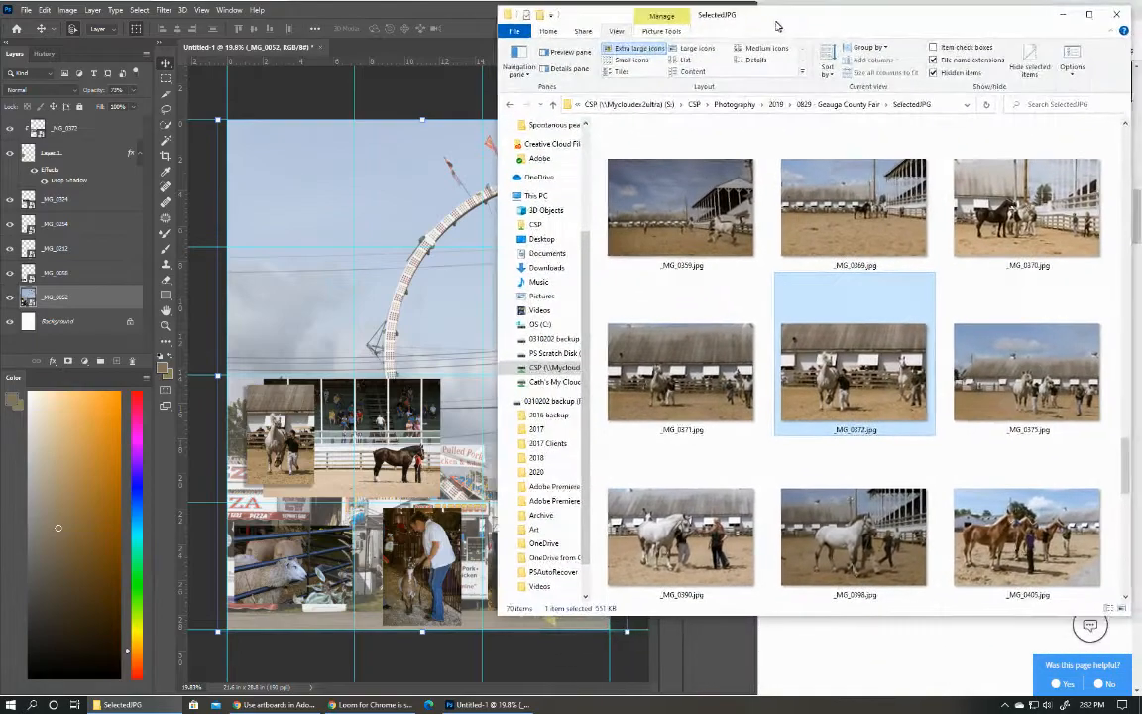
scroll(1016, 232, "up", 3)
scroll(1016, 232, "up", 3)
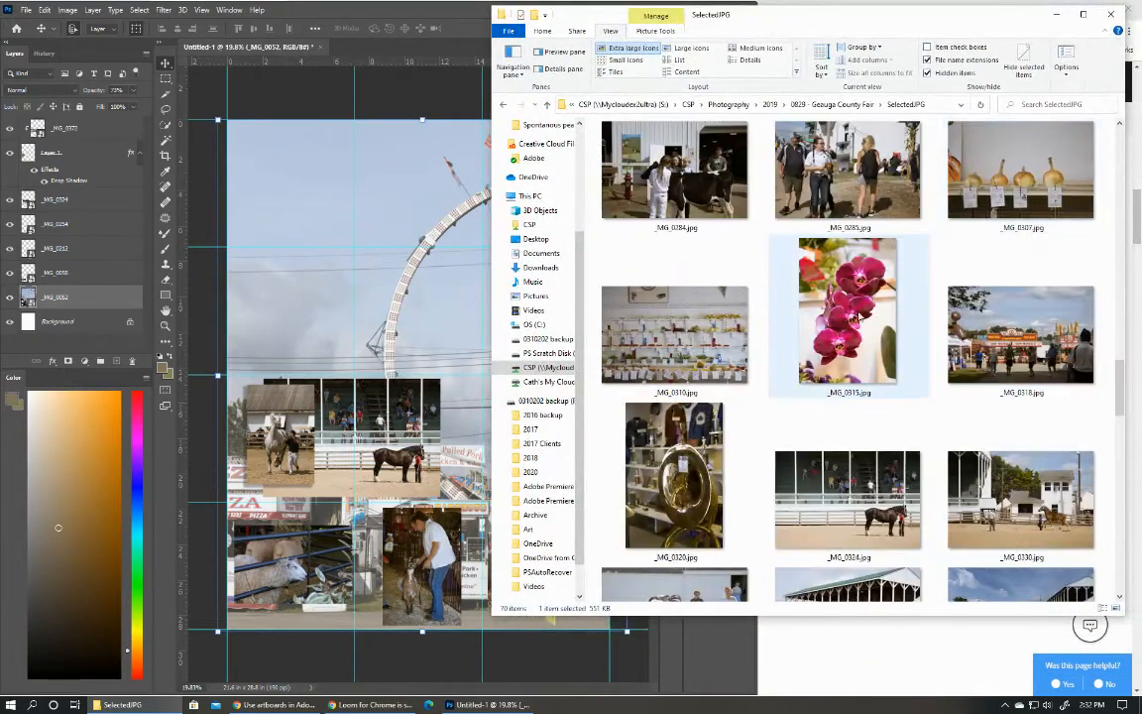
scroll(848, 290, "up", 3)
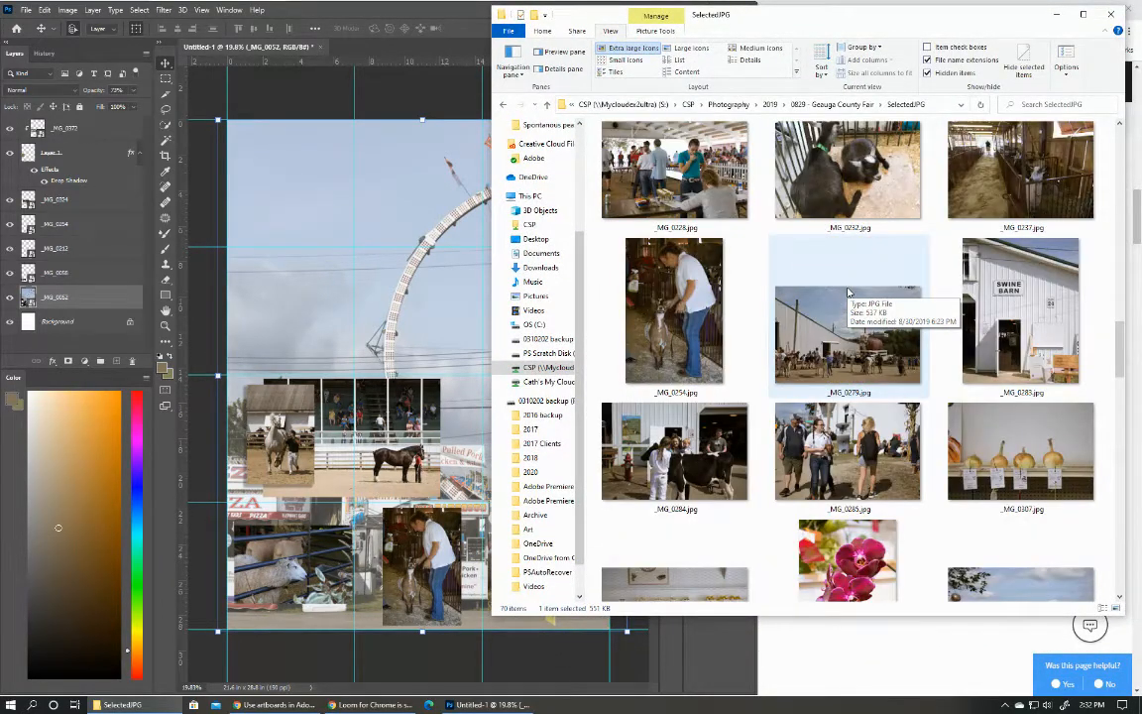
scroll(848, 291, "up", 8)
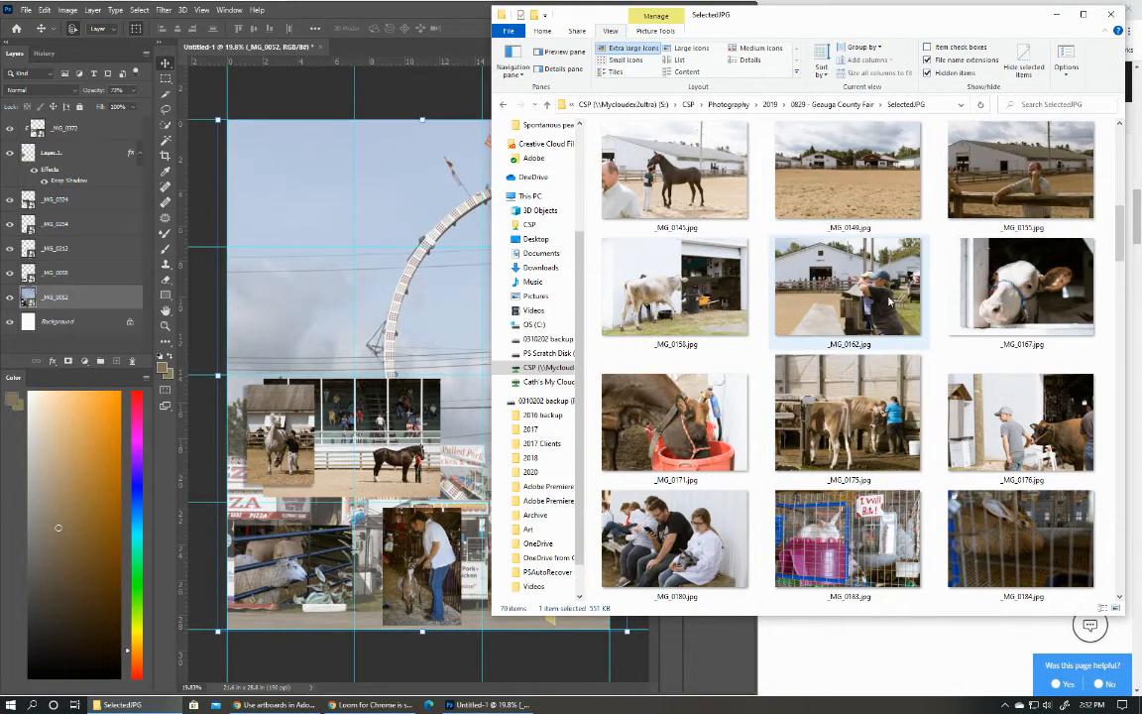
scroll(1003, 284, "down", 8)
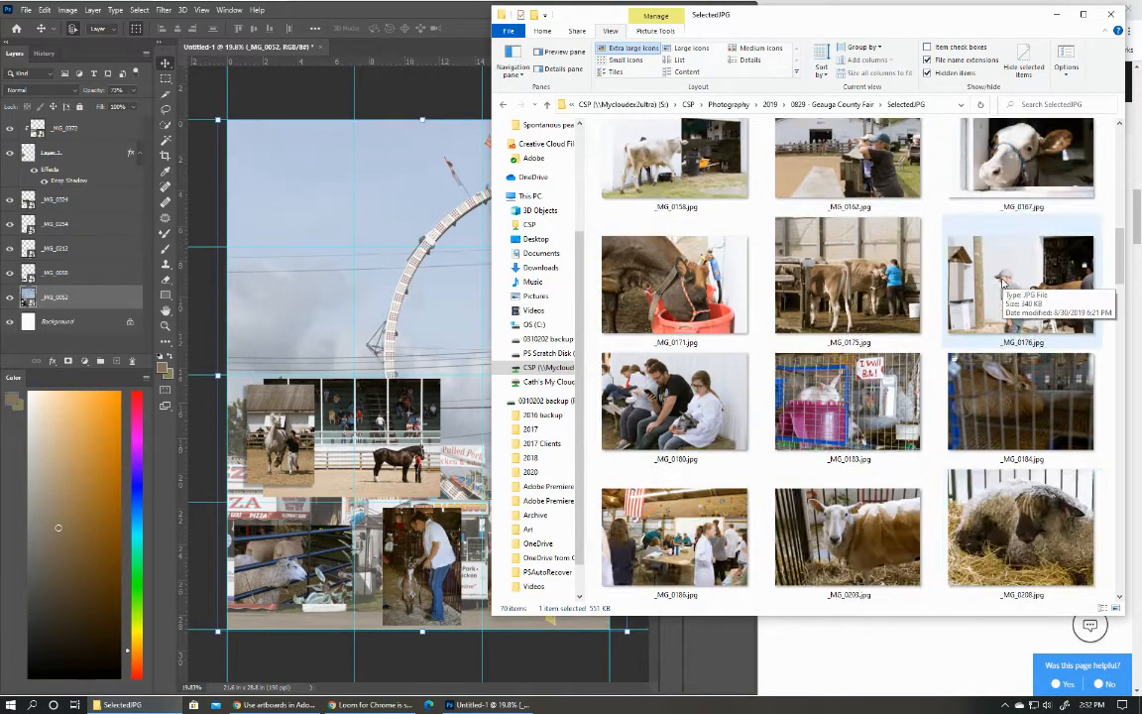
scroll(1003, 284, "down", 6)
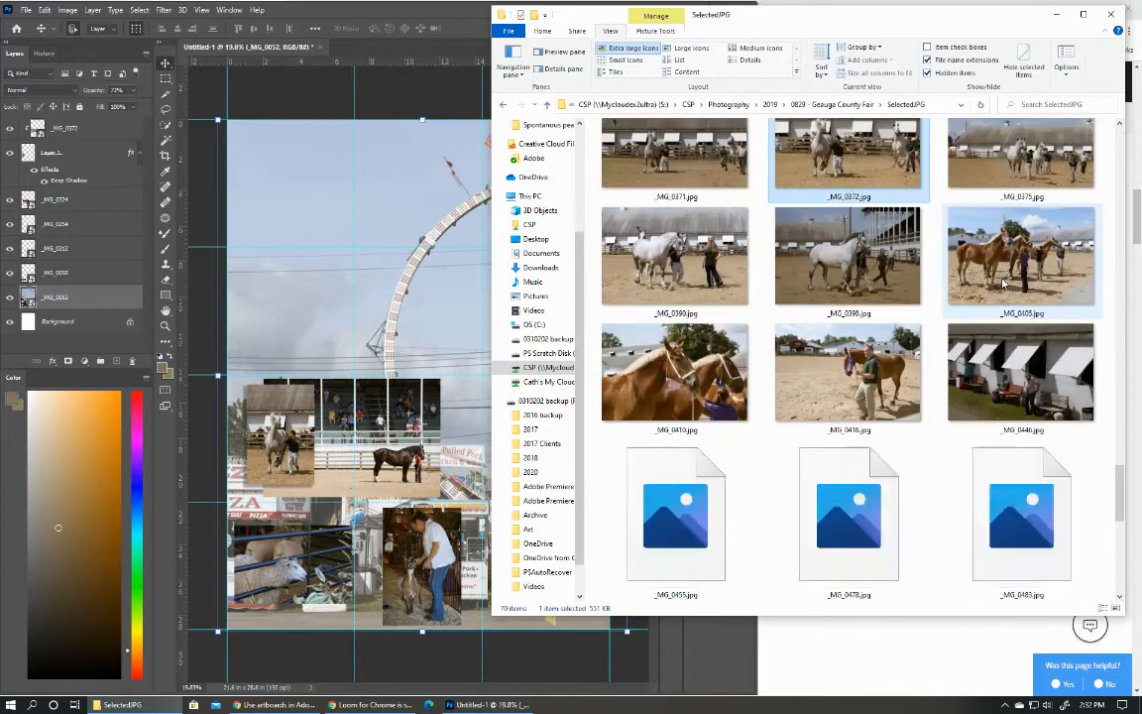
scroll(1003, 284, "down", 2)
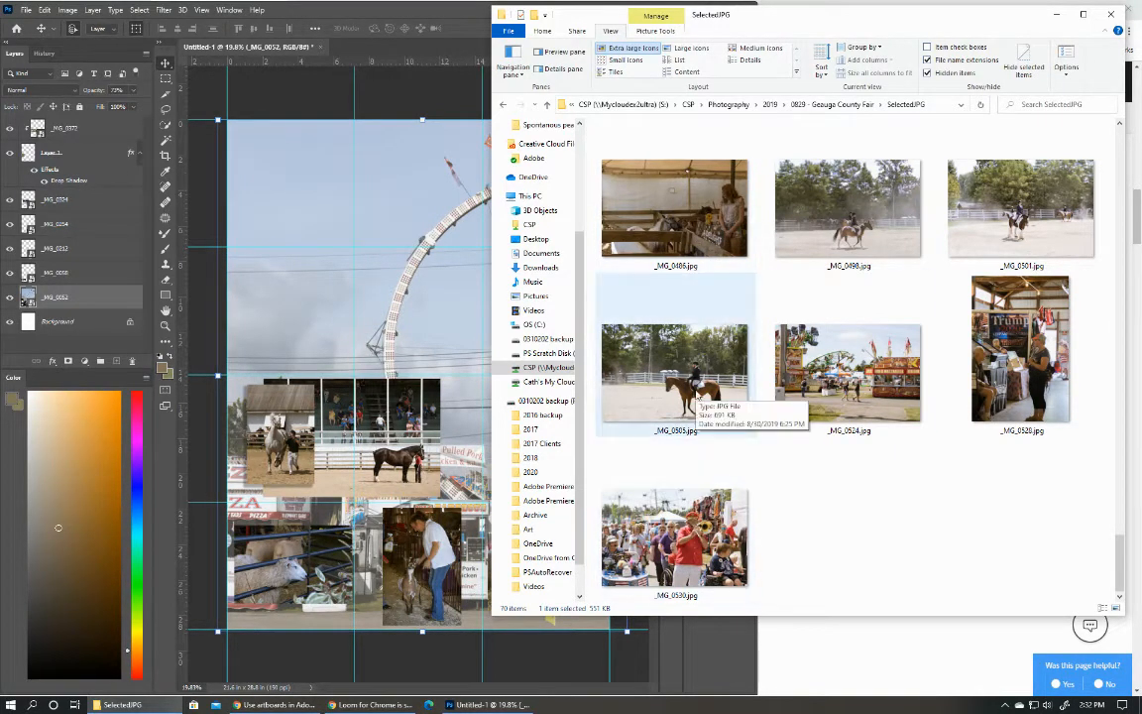
left_click_drag(702, 394, 488, 461)
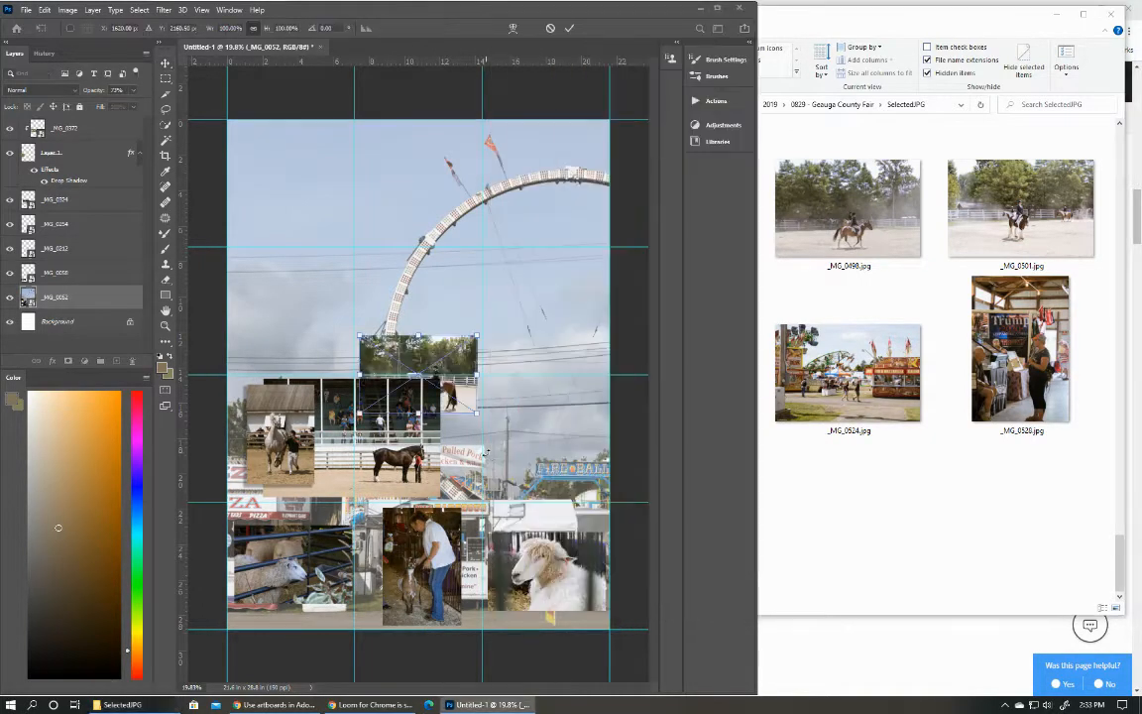
Enlarge the placed _MG_0505 photo to 138.84% and position it over the third row's right cell, overlapping the middle cell.
left_click_drag(448, 397, 621, 490)
left_click_drag(565, 427, 547, 427)
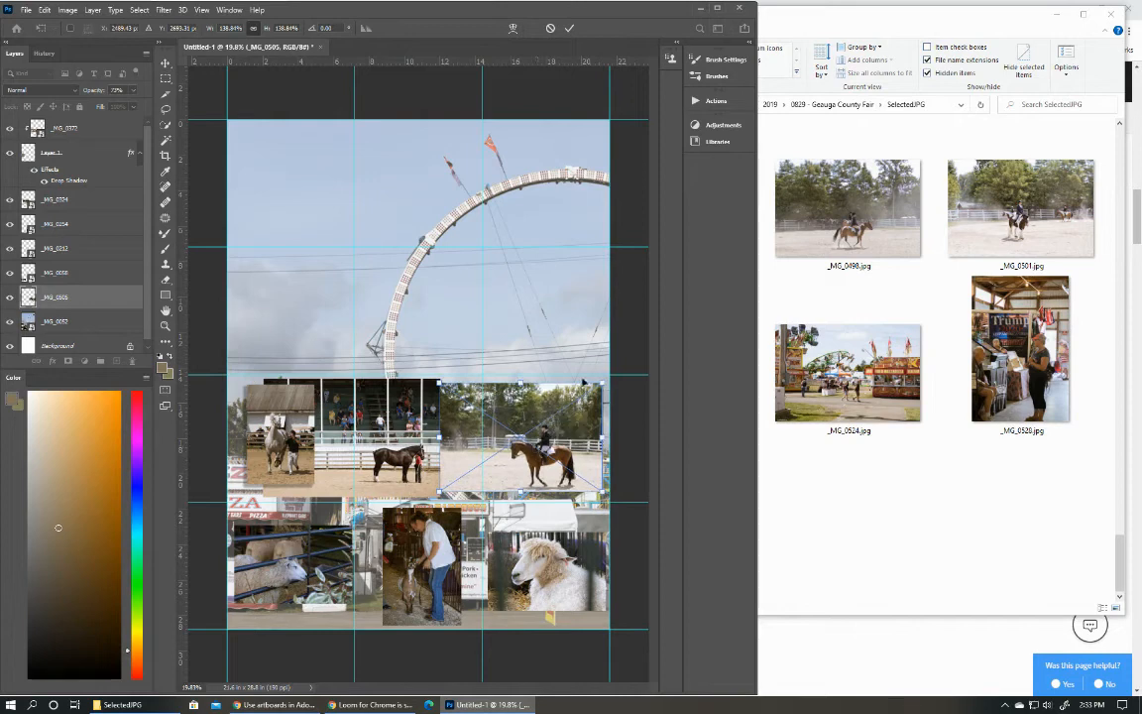
left_click(568, 27)
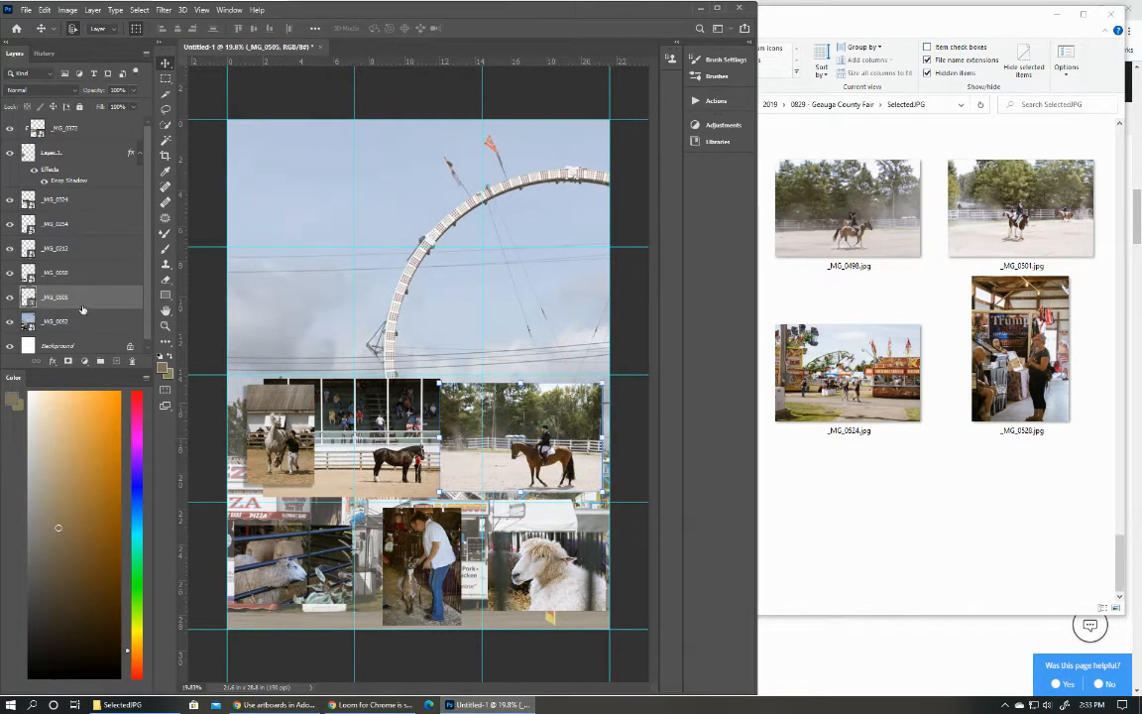
Move _MG_0505 to the top of the layer stack and add a new empty layer directly beneath it.
left_click_drag(82, 310, 61, 116)
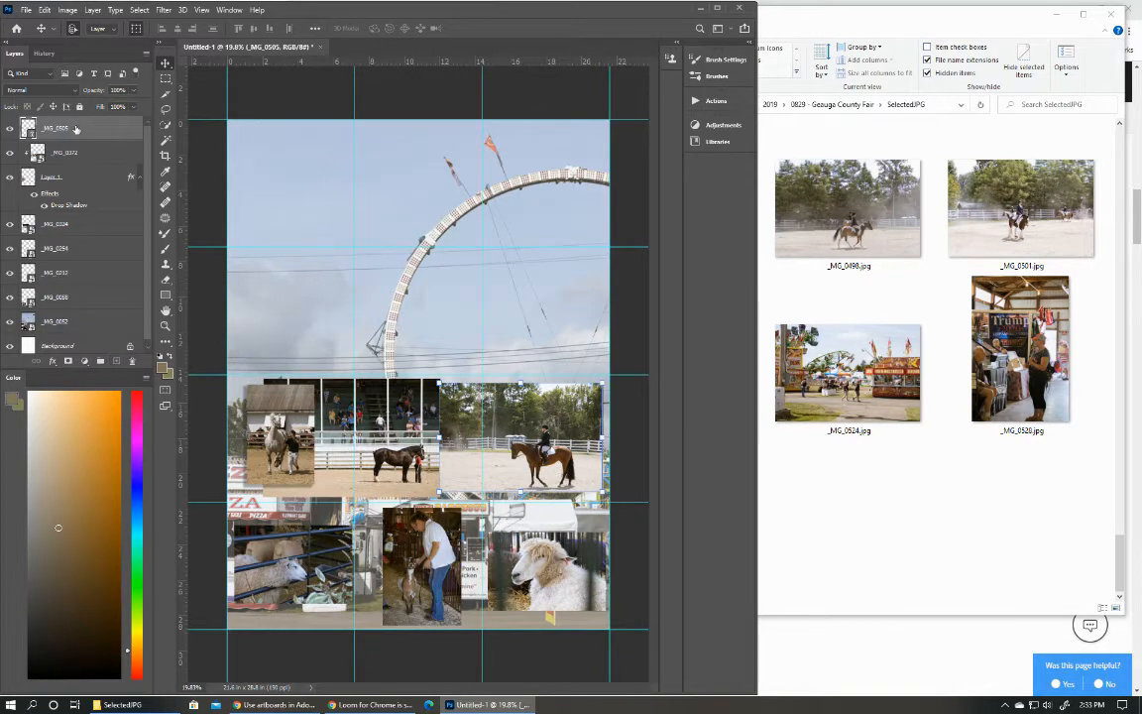
left_click(117, 362)
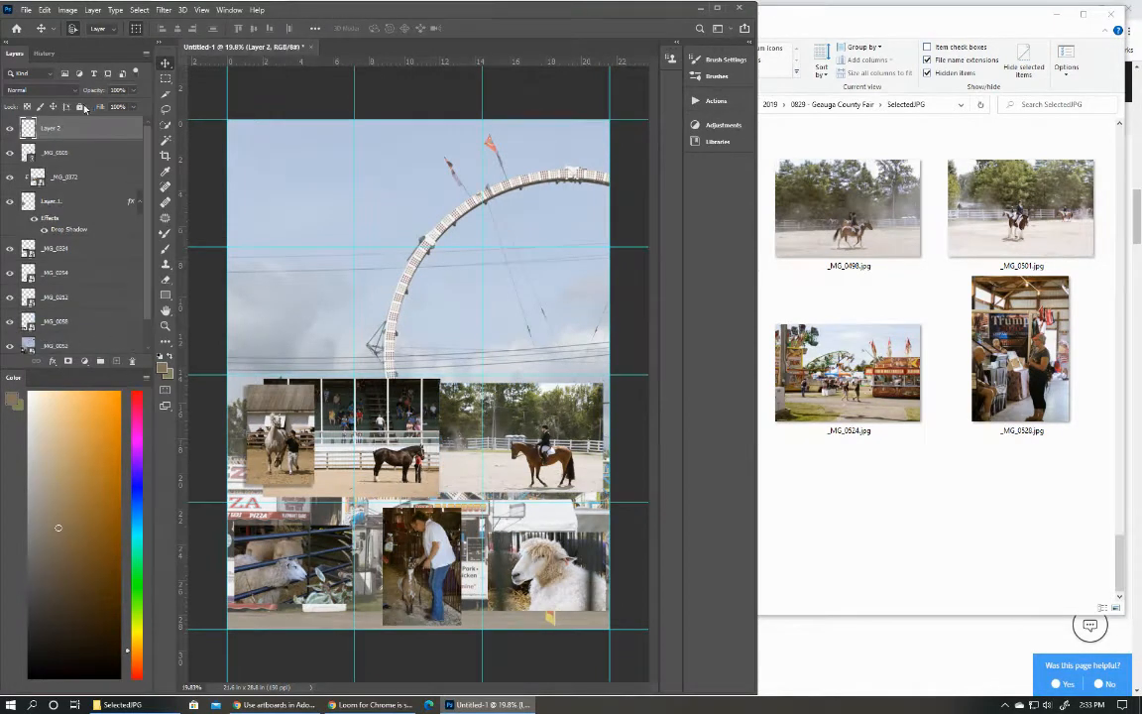
left_click_drag(81, 131, 75, 153)
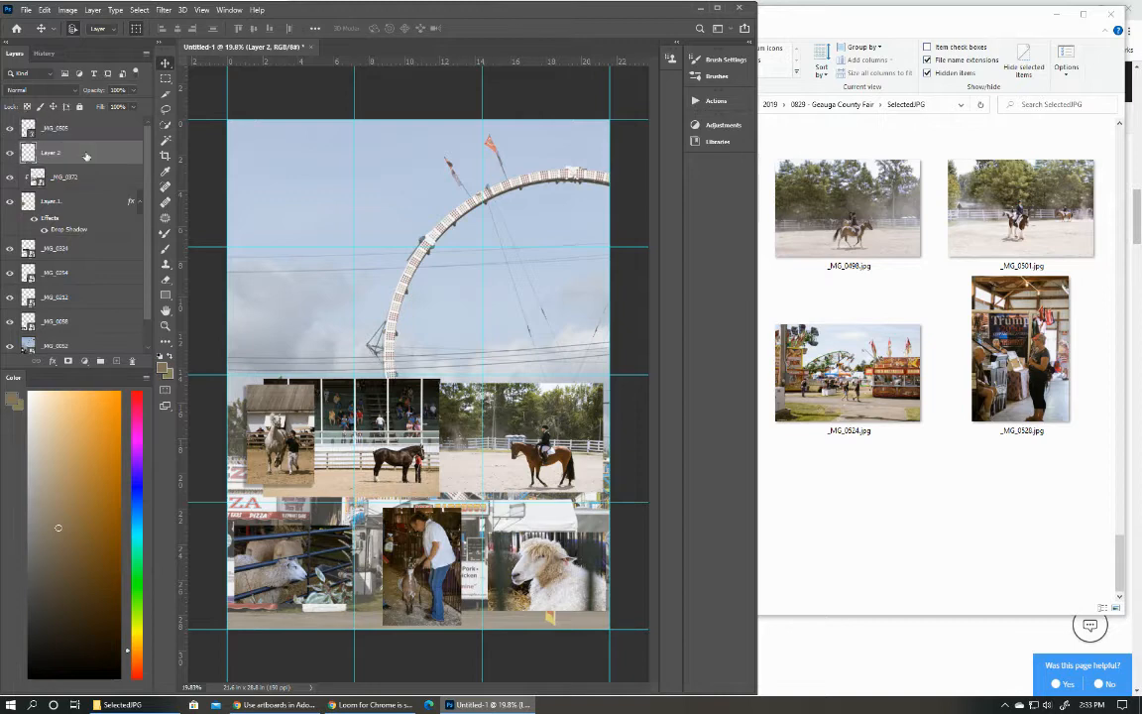
On Layer 2, select a rectangle just inside the third row's right cell and fill it with the brown foreground colour.
left_click(166, 77)
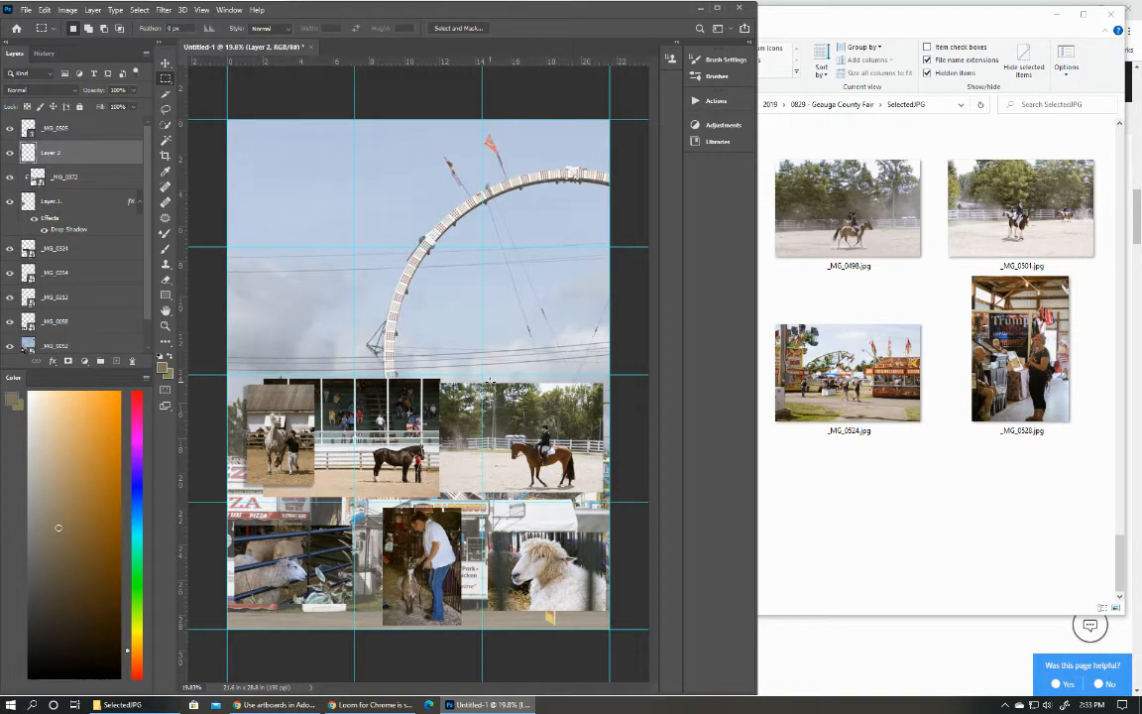
left_click_drag(490, 379, 605, 499)
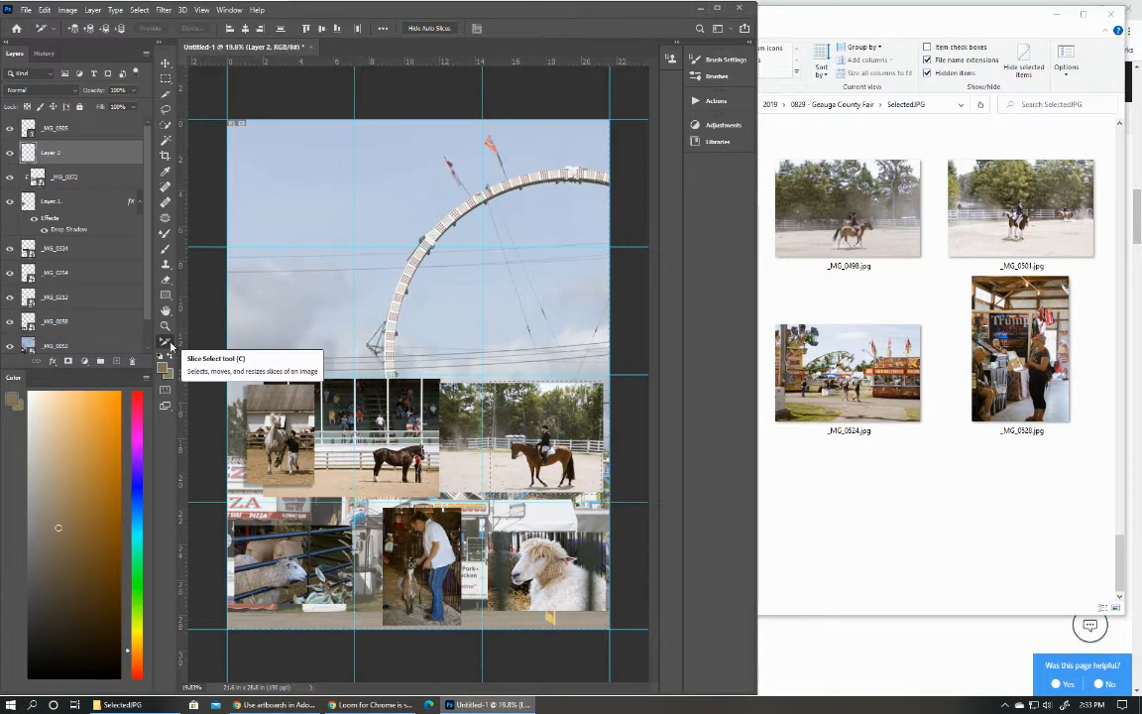
left_click(167, 342)
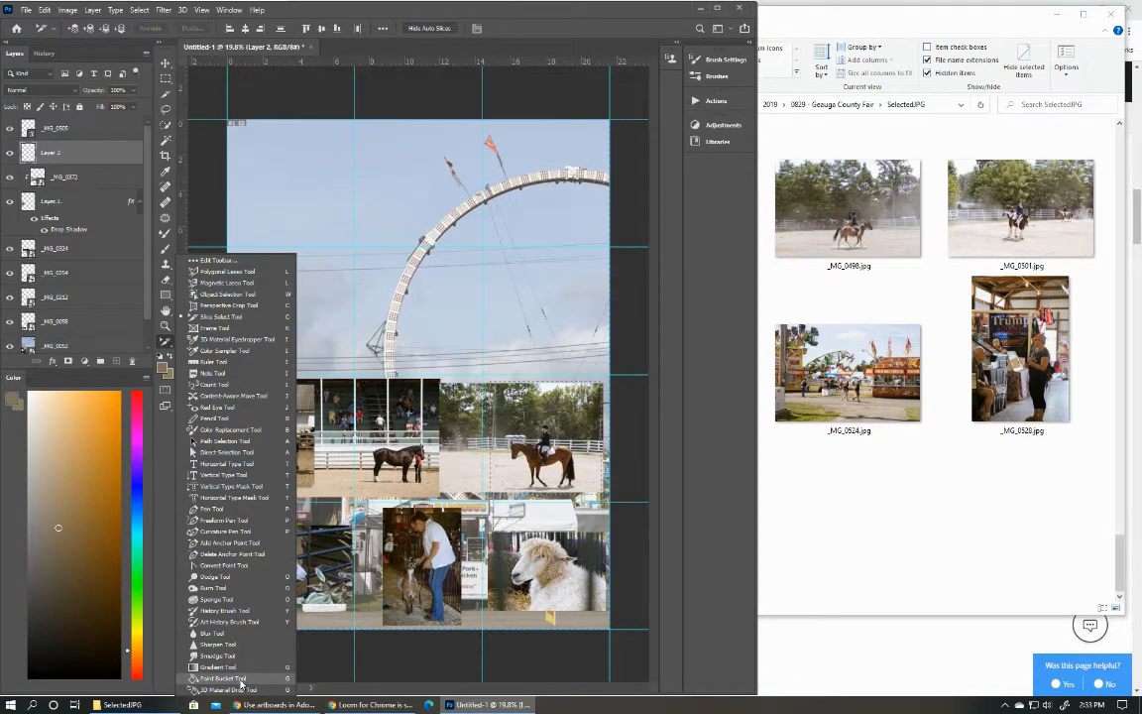
left_click(238, 678)
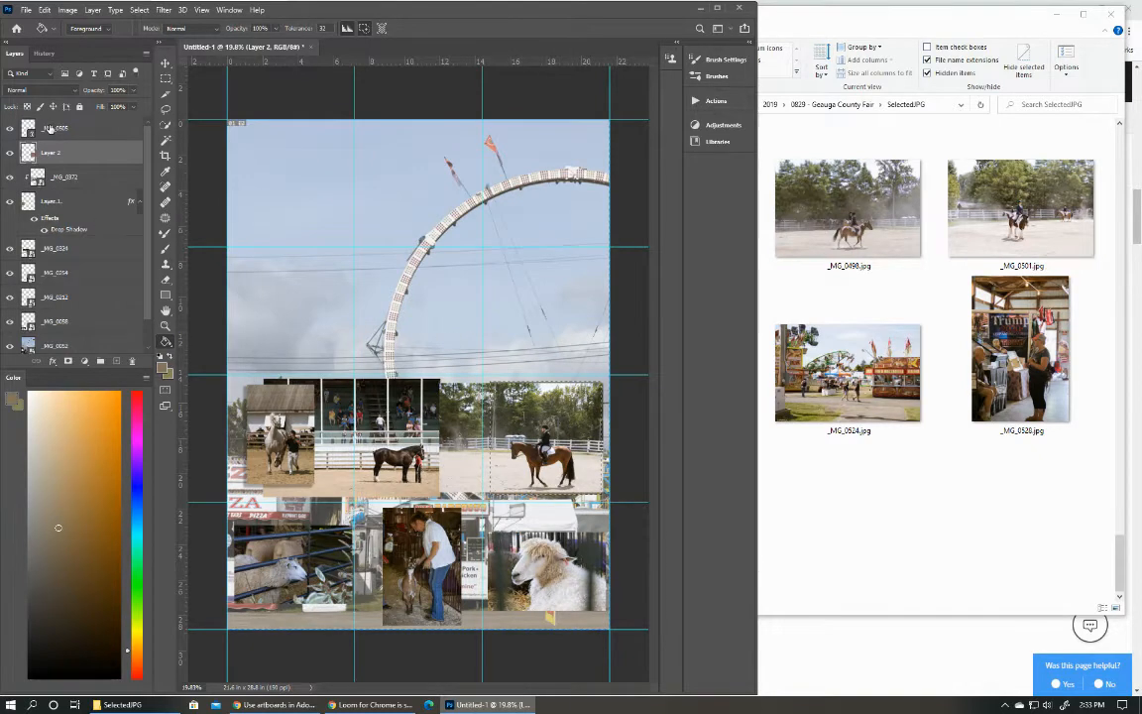
Clip the _MG_0505 photo to the rectangle on Layer 2 and clear the selection.
left_click(50, 125)
left_click(52, 139, "alt")
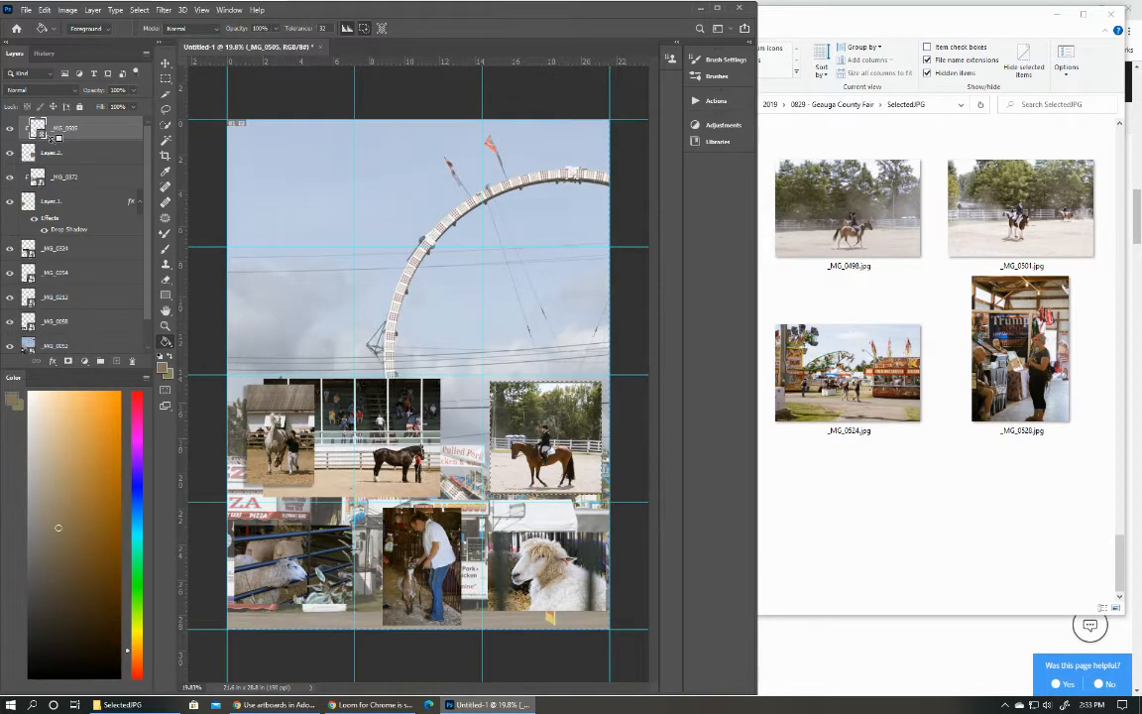
left_click(164, 63)
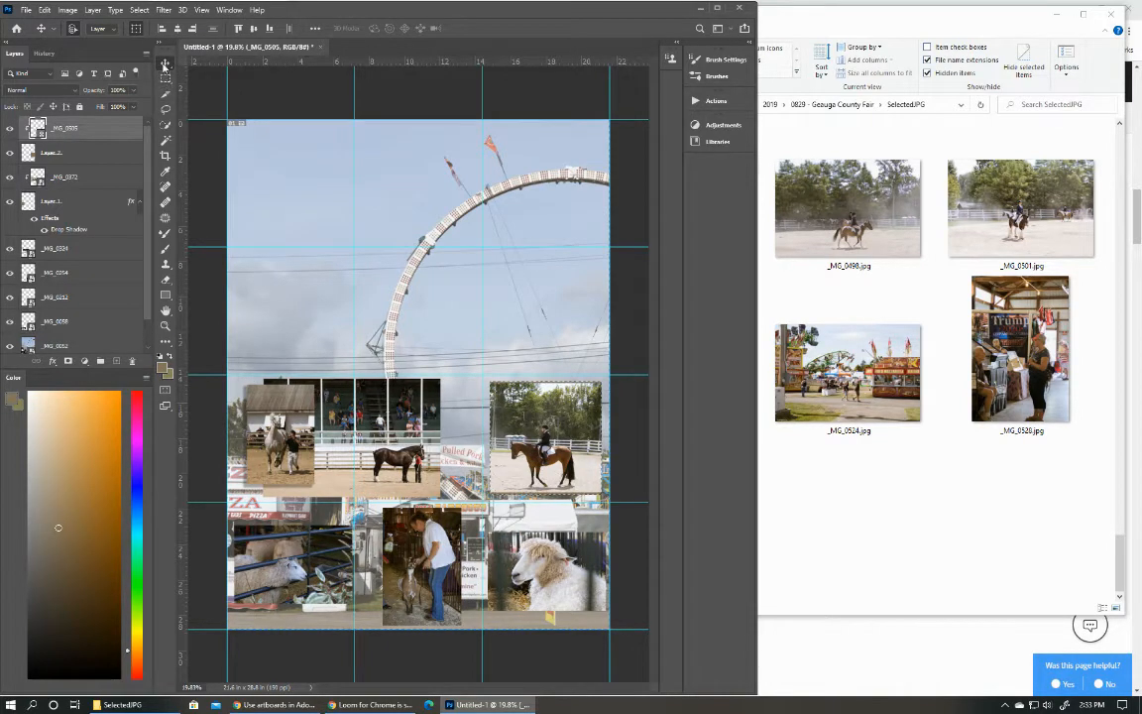
left_click(140, 10)
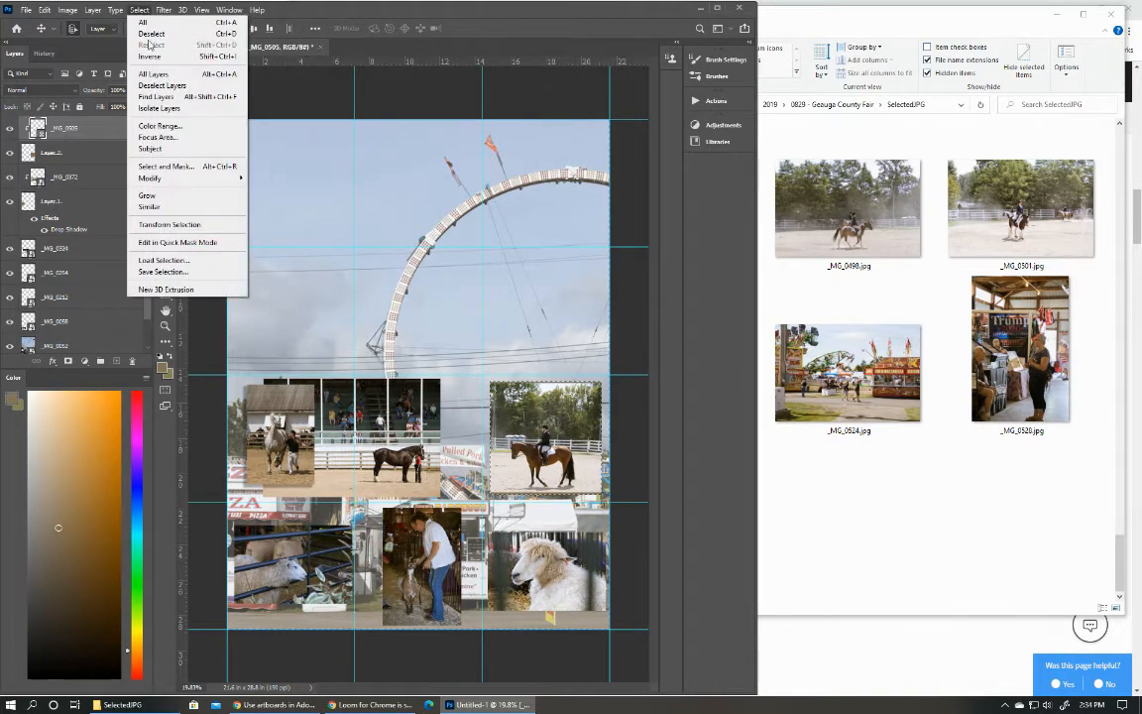
left_click(143, 34)
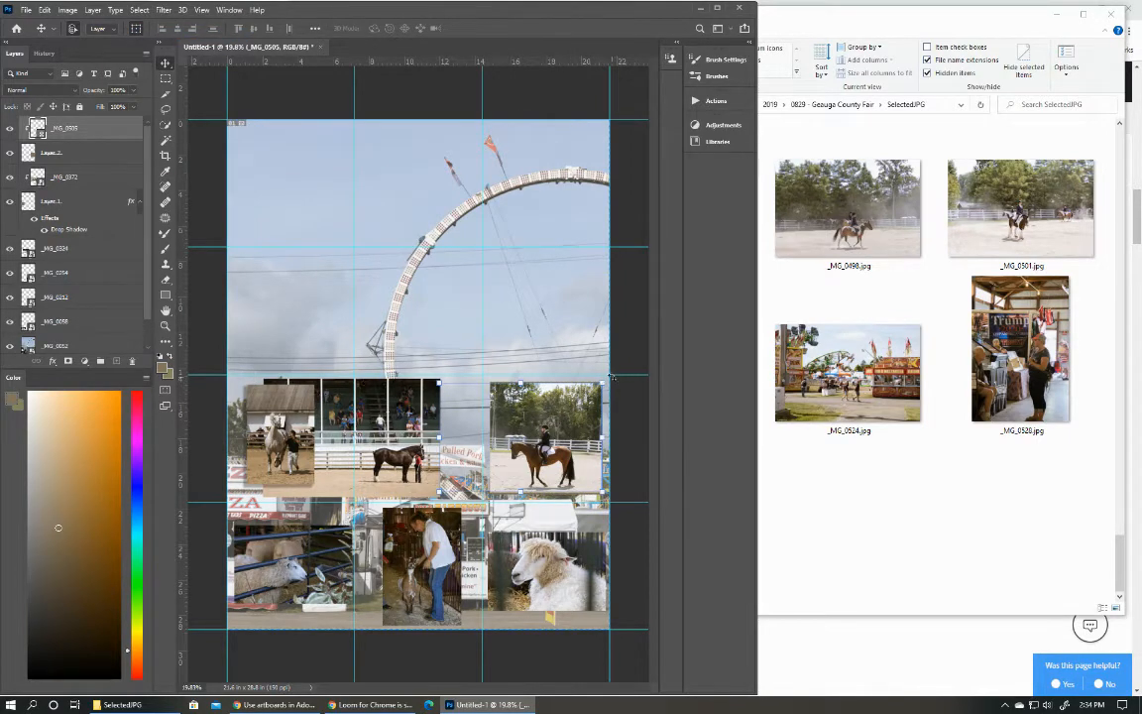
Rotate the clipped _MG_0505 photo to -1.79° and scale it to 149.24% so it fills its rectangle.
key("ctrl+t")
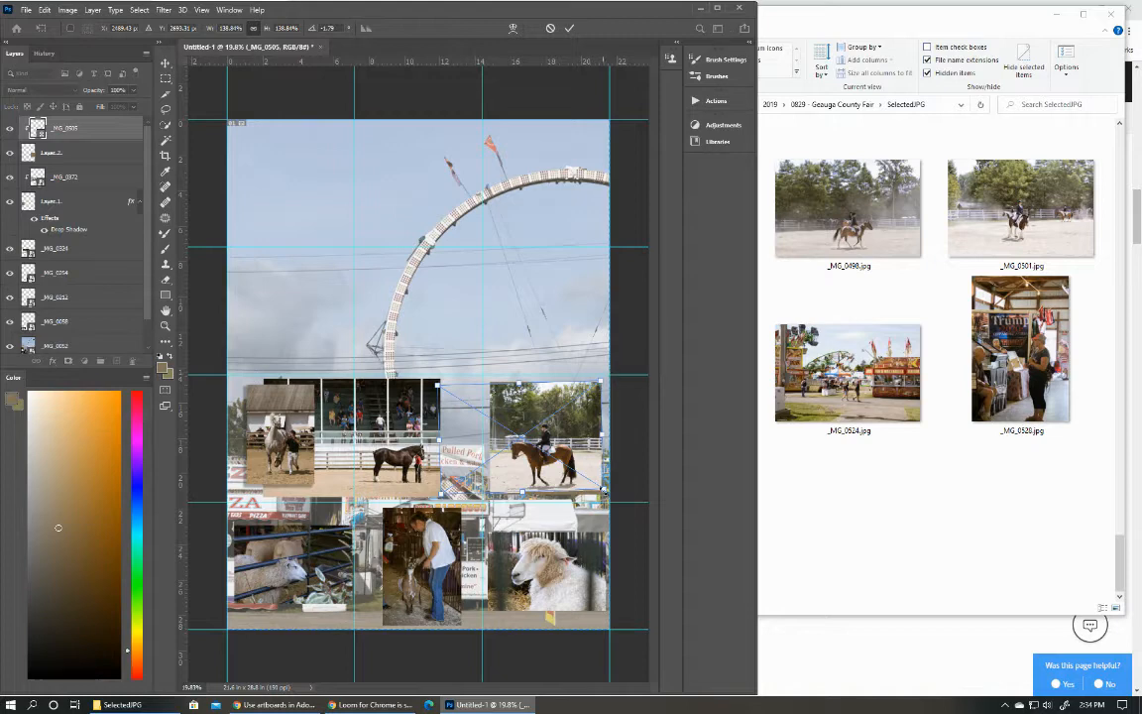
left_click_drag(603, 490, 556, 473)
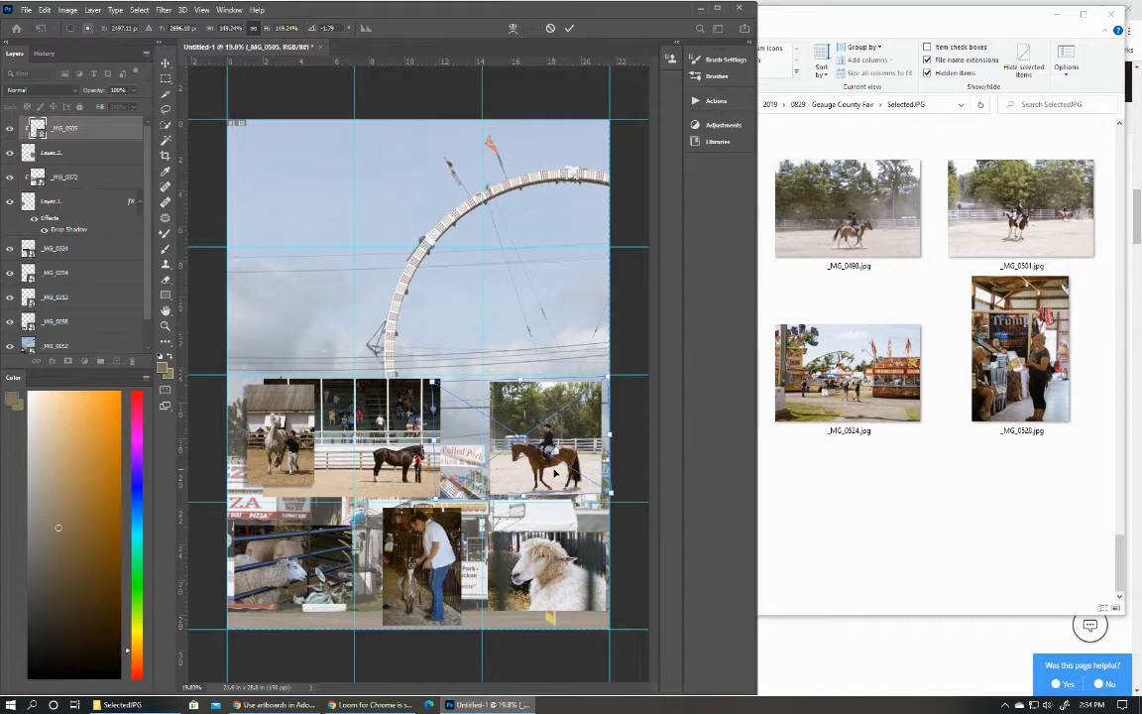
left_click(569, 28)
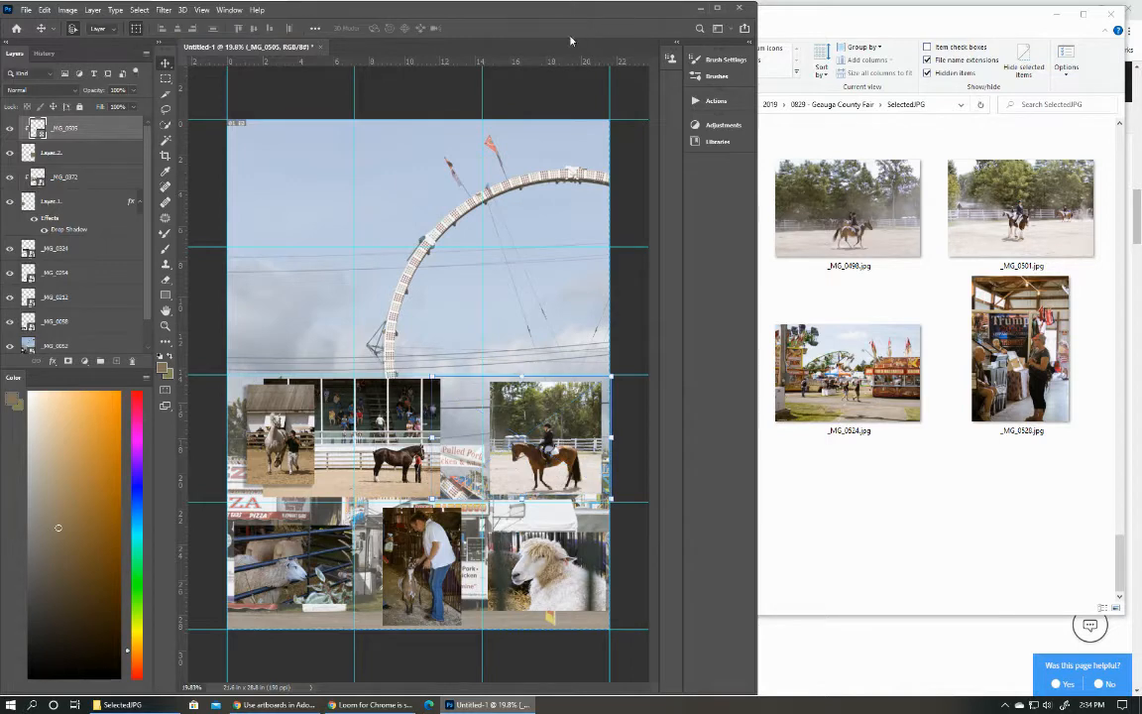
Copy Layer 1's drop shadow effect onto Layer 2.
left_click(96, 149)
left_click(73, 230)
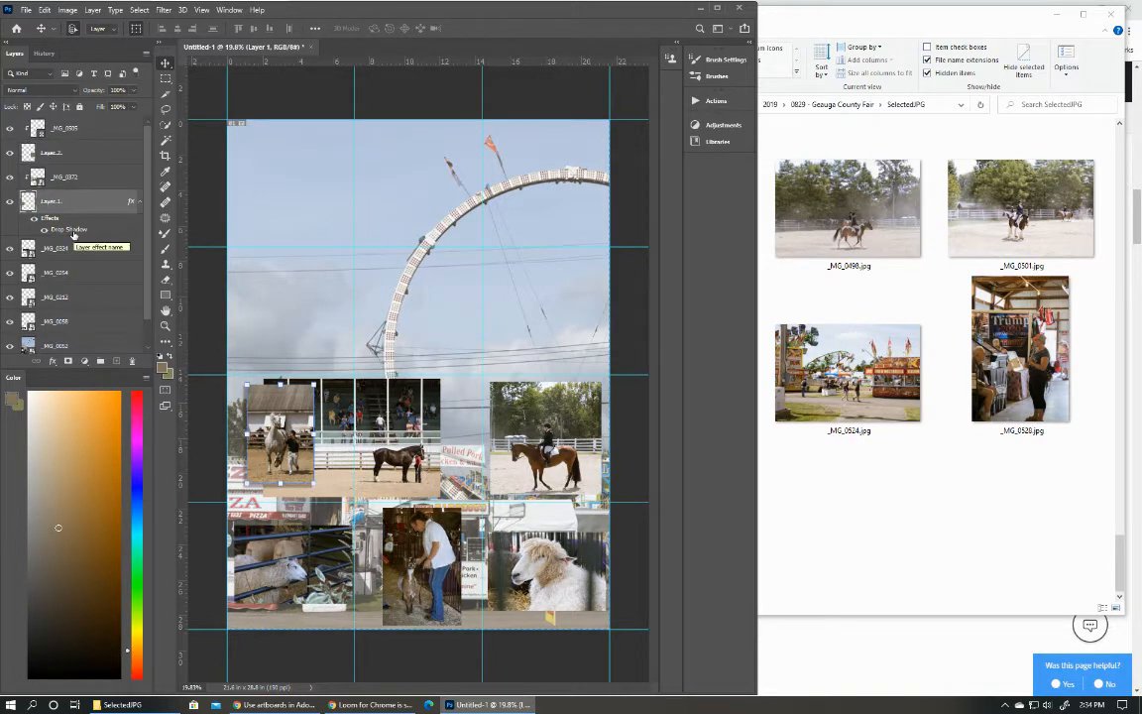
left_click_drag(73, 234, 67, 162)
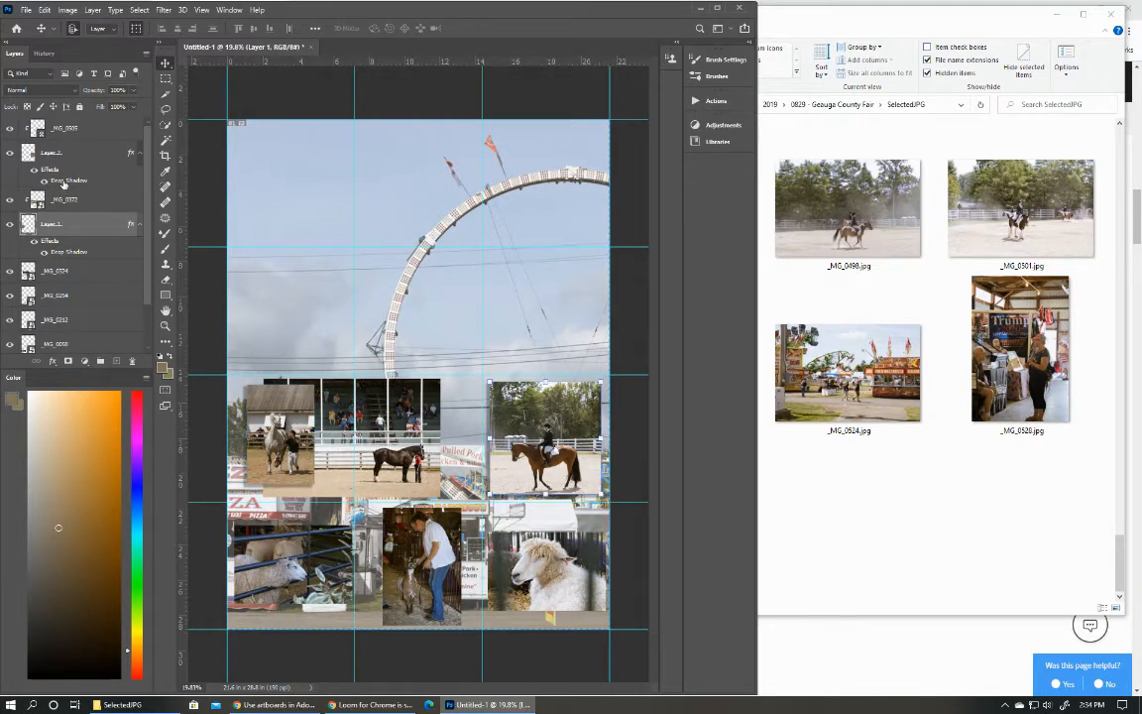
Set Layer 2's drop shadow to 9% opacity, about -40° angle and 18 px distance, apply it, and deselect the layer.
double_click(57, 168)
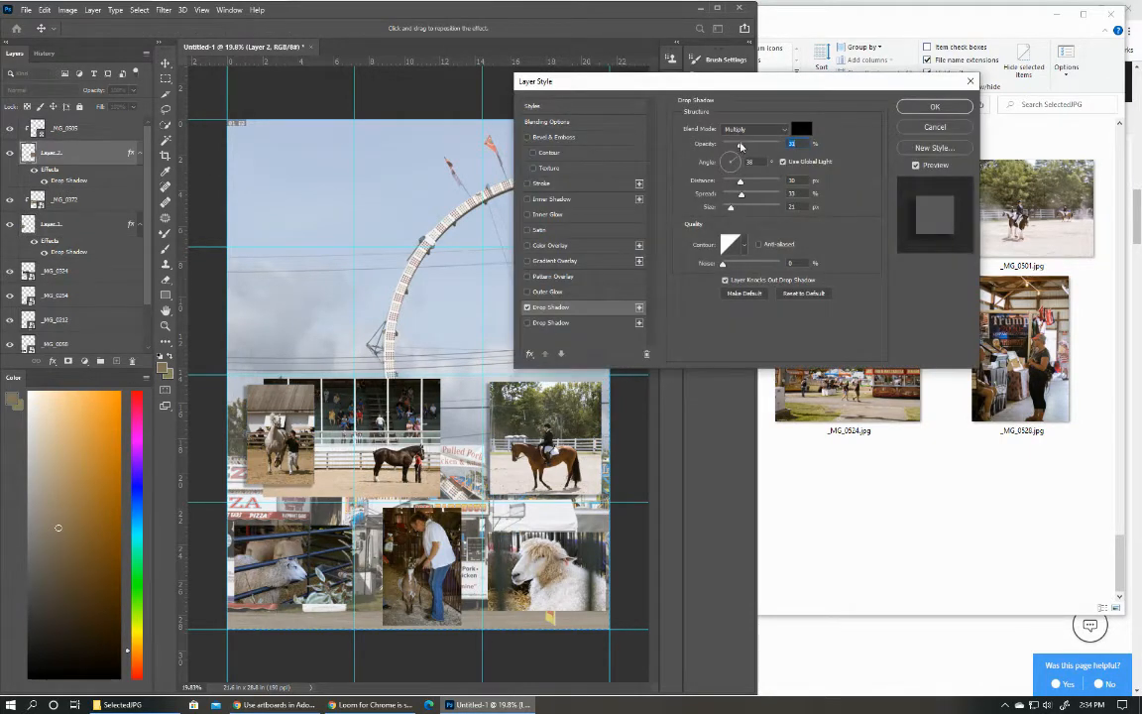
left_click_drag(736, 145, 728, 147)
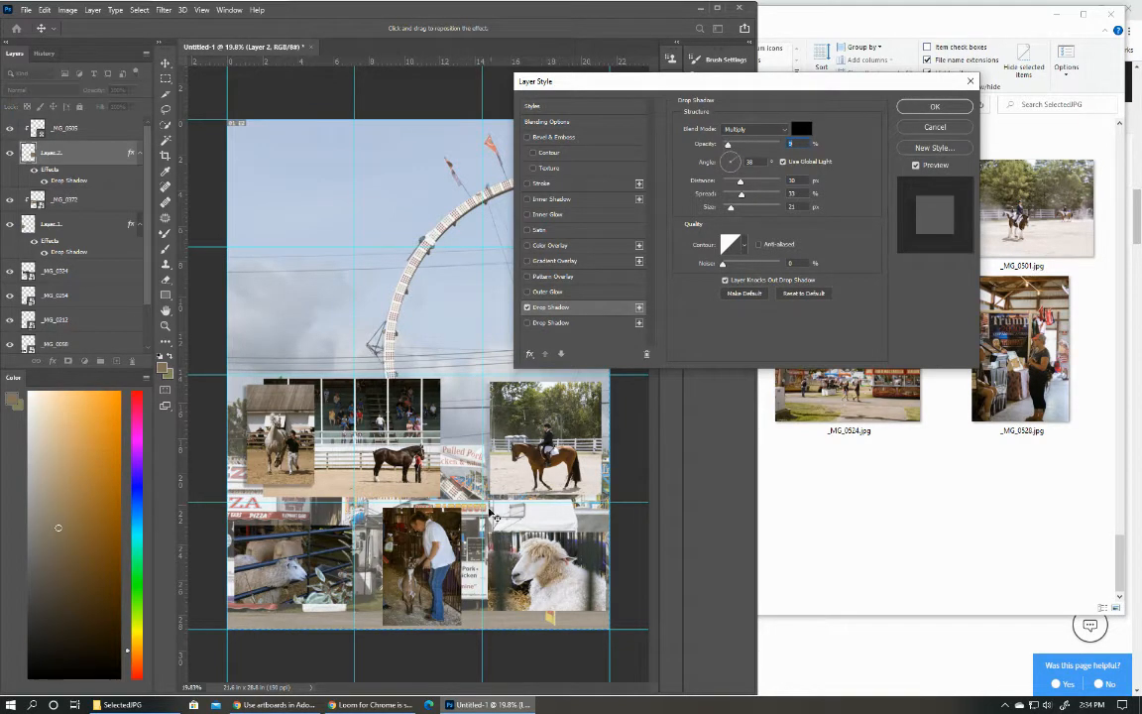
left_click_drag(439, 440, 489, 484)
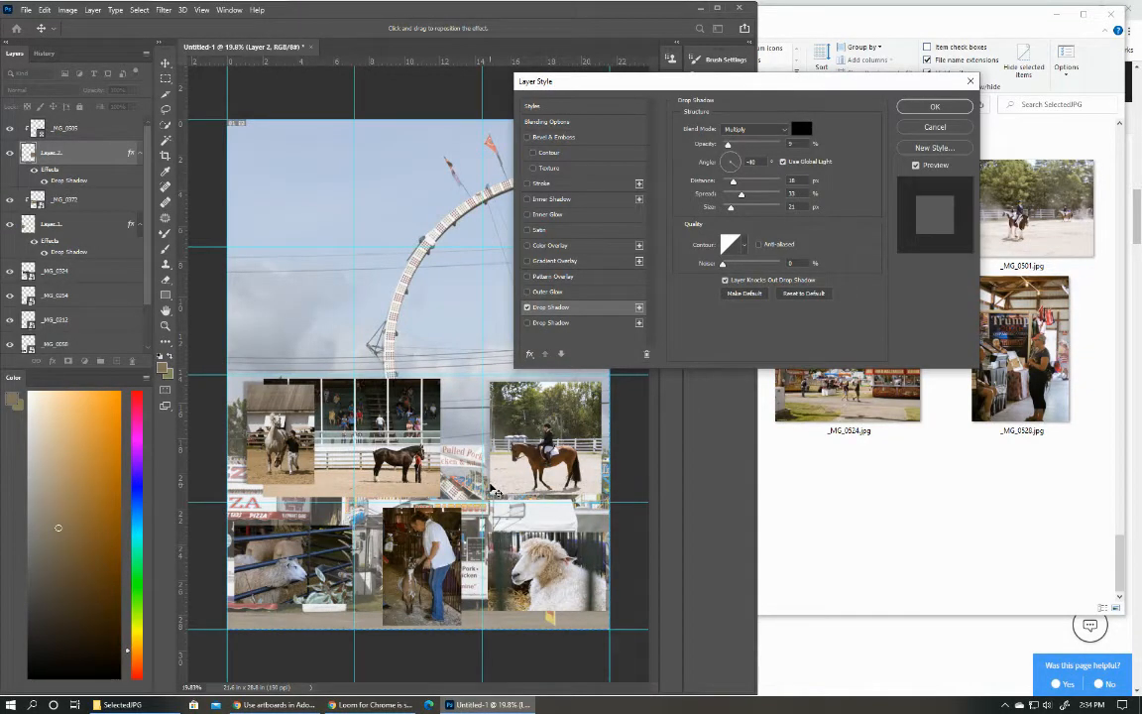
left_click(939, 107)
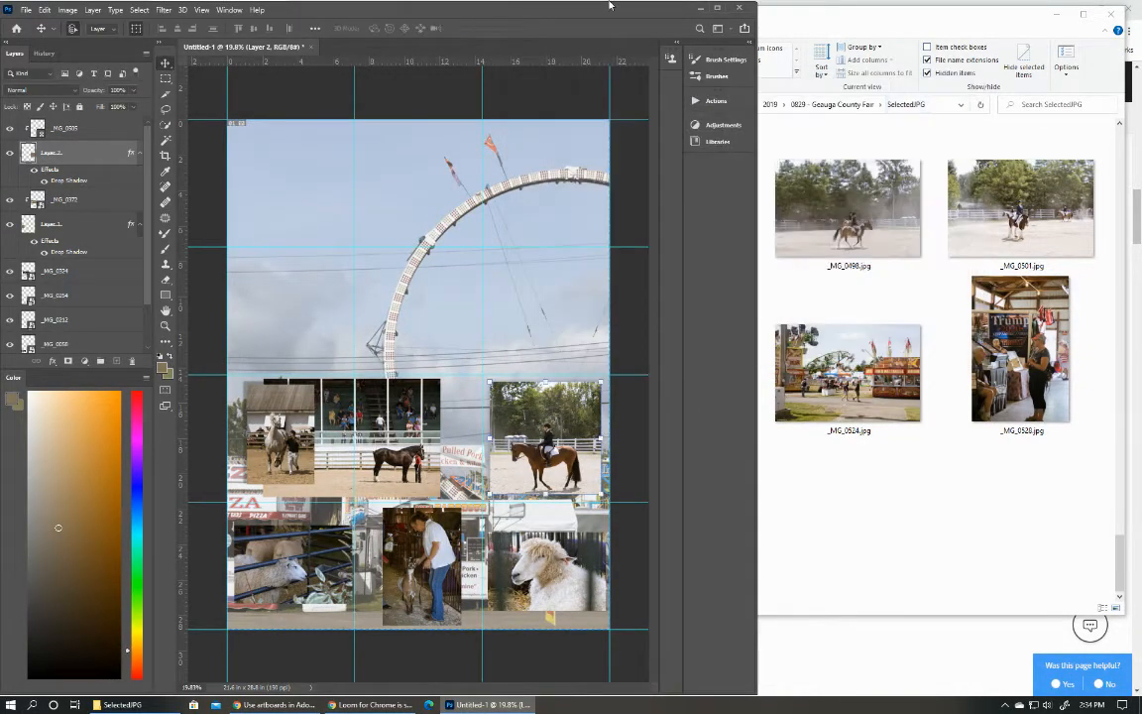
left_click(634, 375)
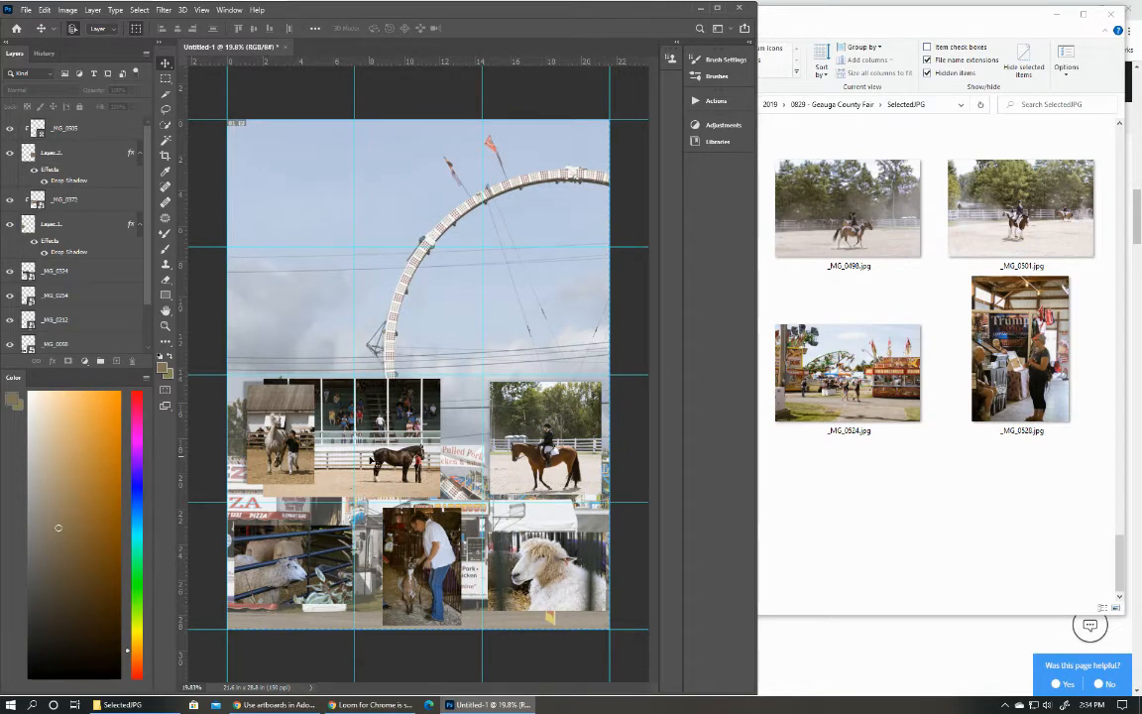
On a new layer above the _MG_0324 photo, fill a rectangle covering the photo up to the first inner vertical guide with white.
left_click(346, 405)
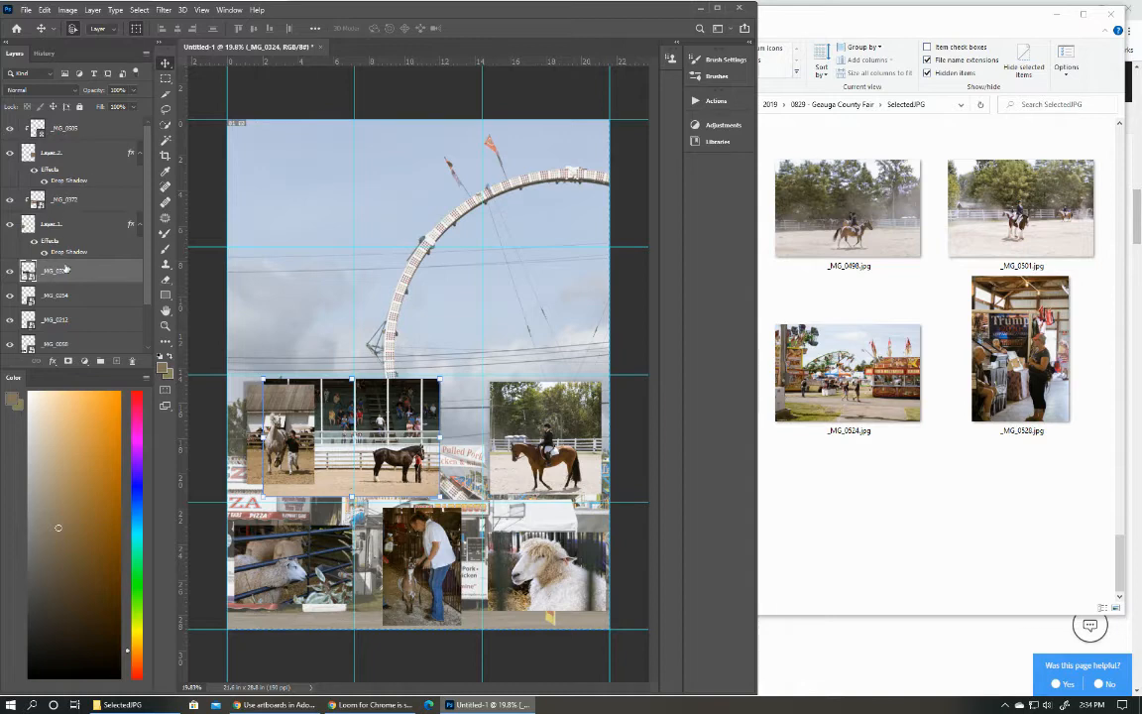
left_click(116, 363)
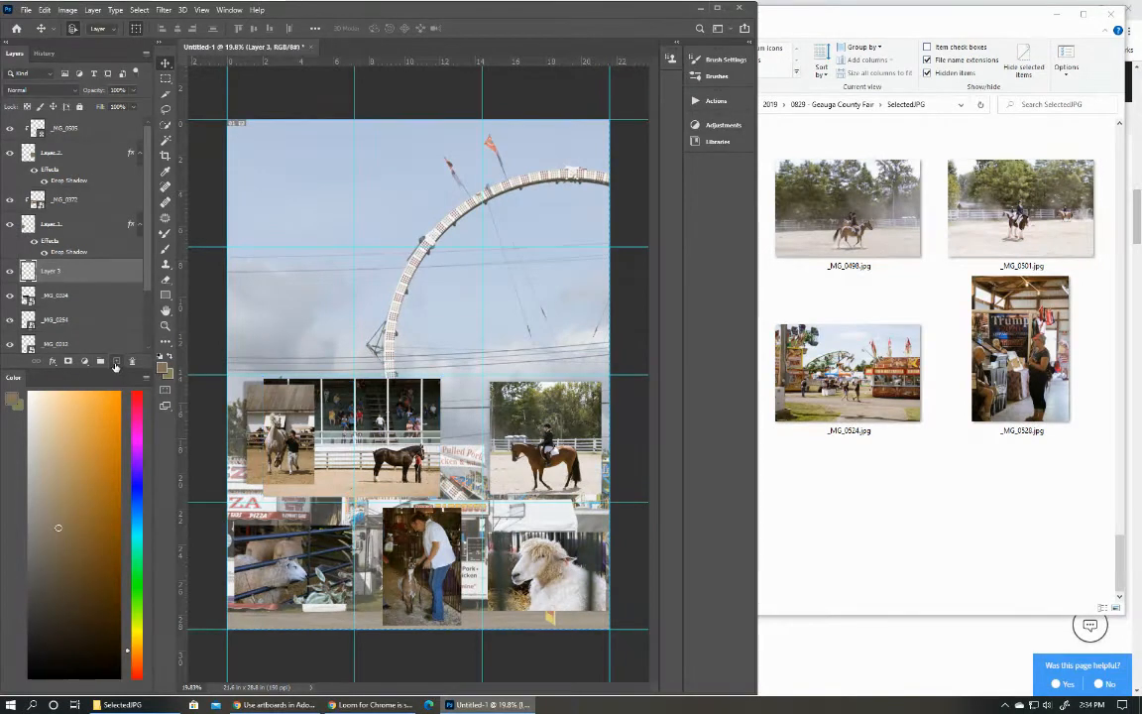
left_click(163, 78)
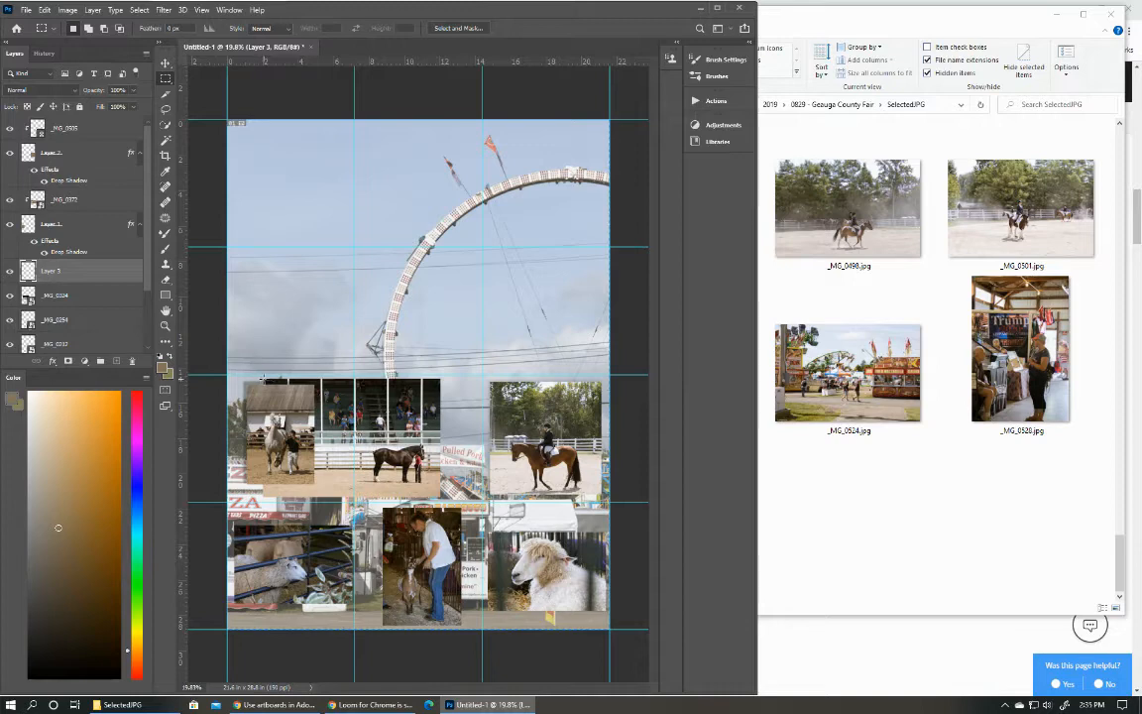
left_click_drag(262, 378, 355, 497)
left_click(158, 341)
left_click(163, 369)
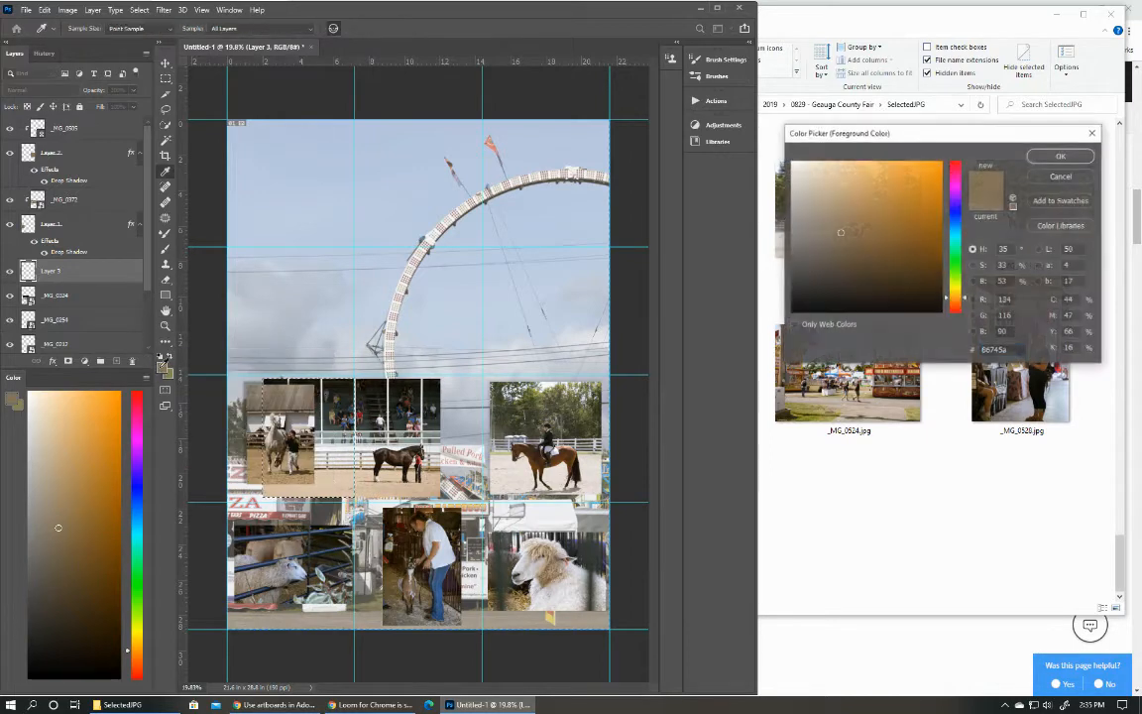
left_click_drag(793, 185, 792, 162)
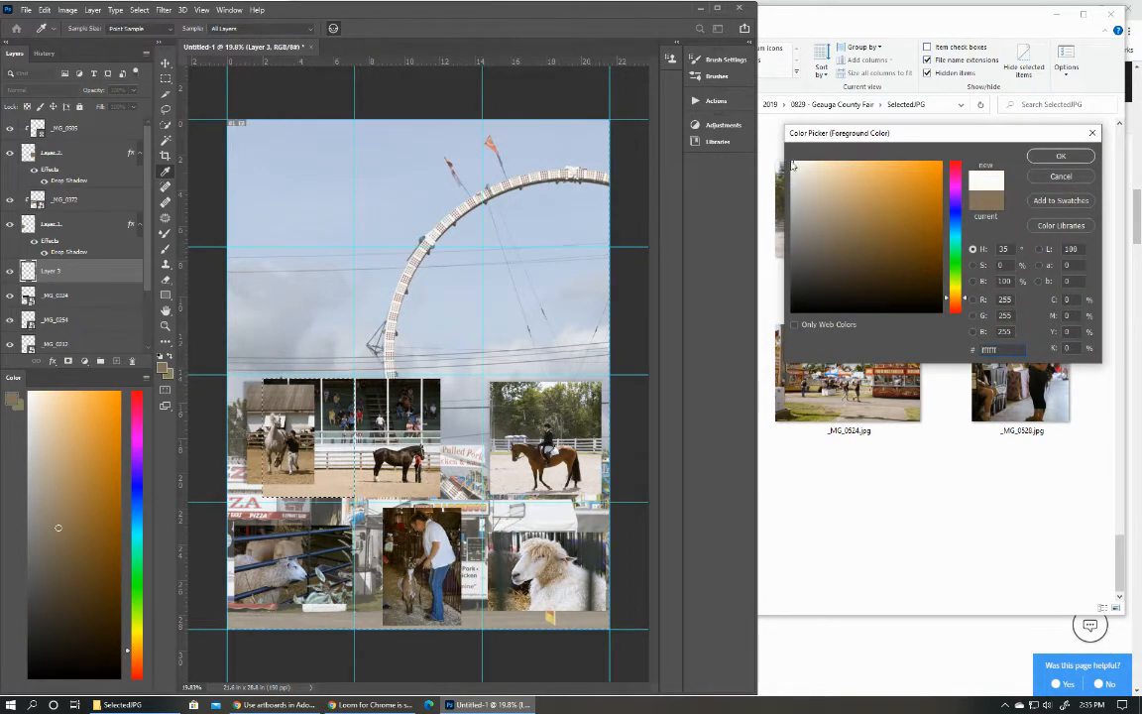
left_click(1058, 156)
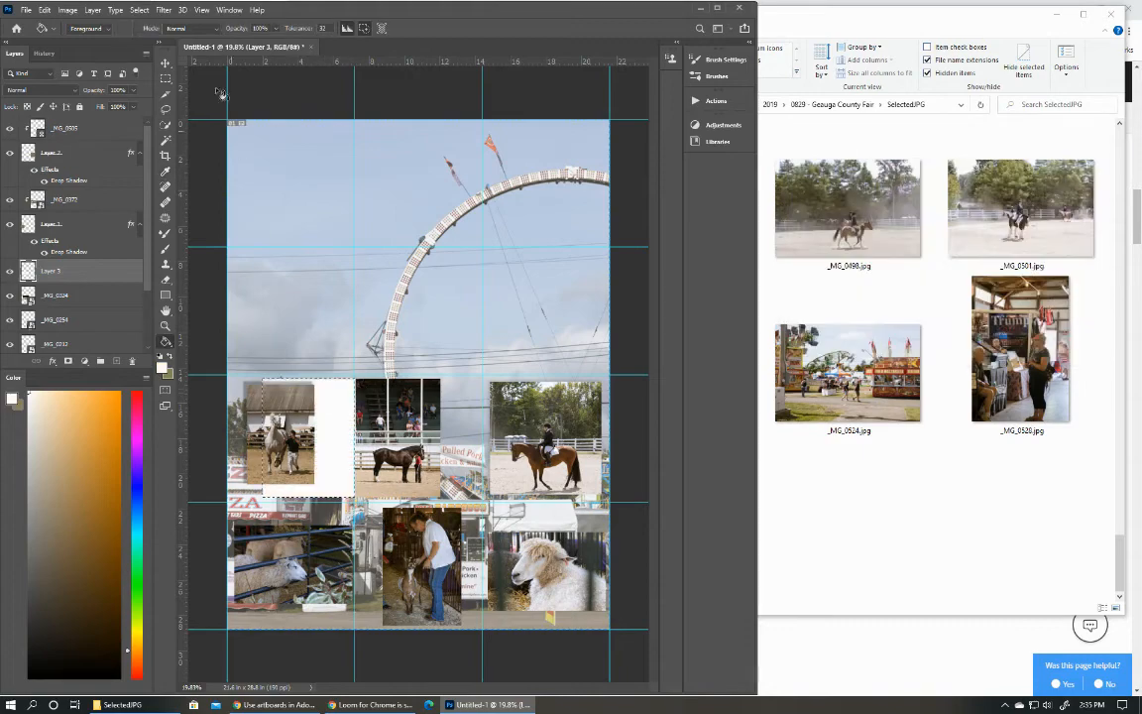
Reduce Layer 3's opacity to 42%, clear the rectangular selection, and deselect the layer.
left_click_drag(85, 89, 60, 93)
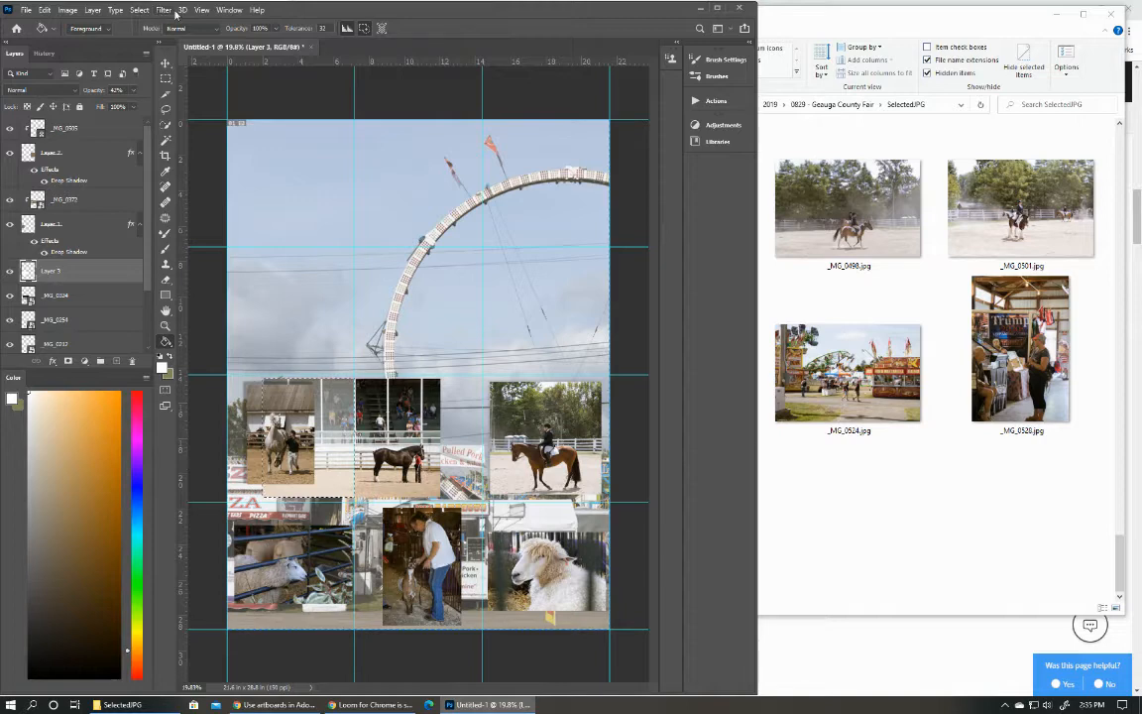
left_click(138, 11)
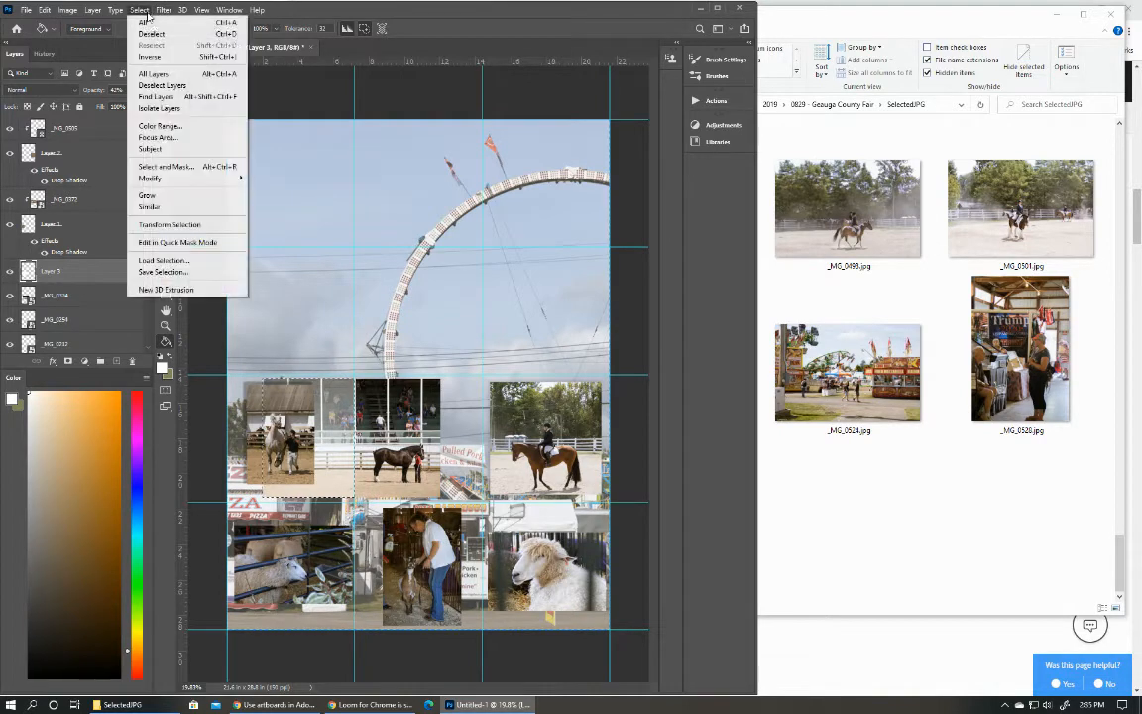
left_click(137, 35)
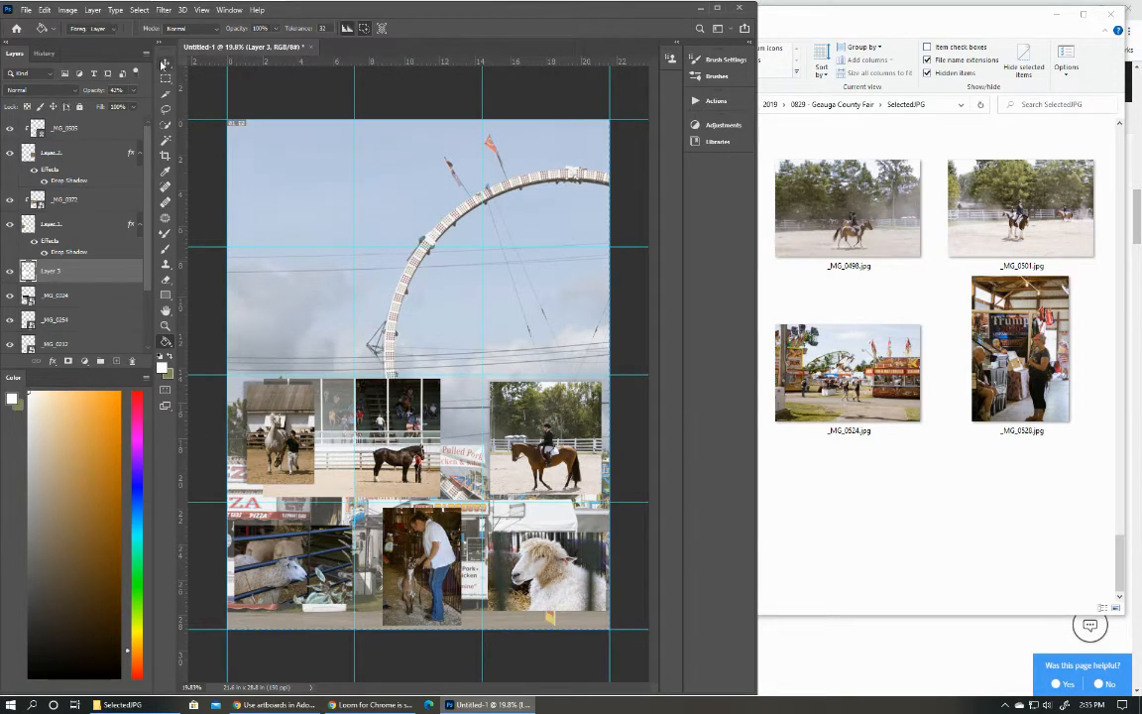
key("v")
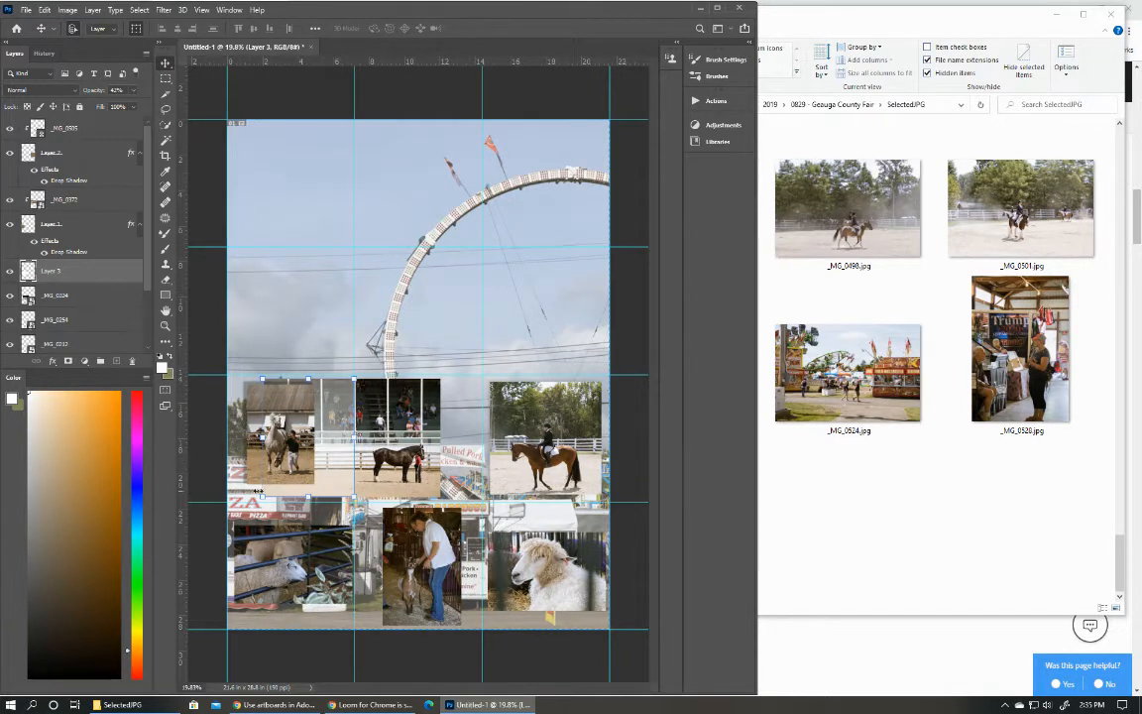
left_click(198, 436)
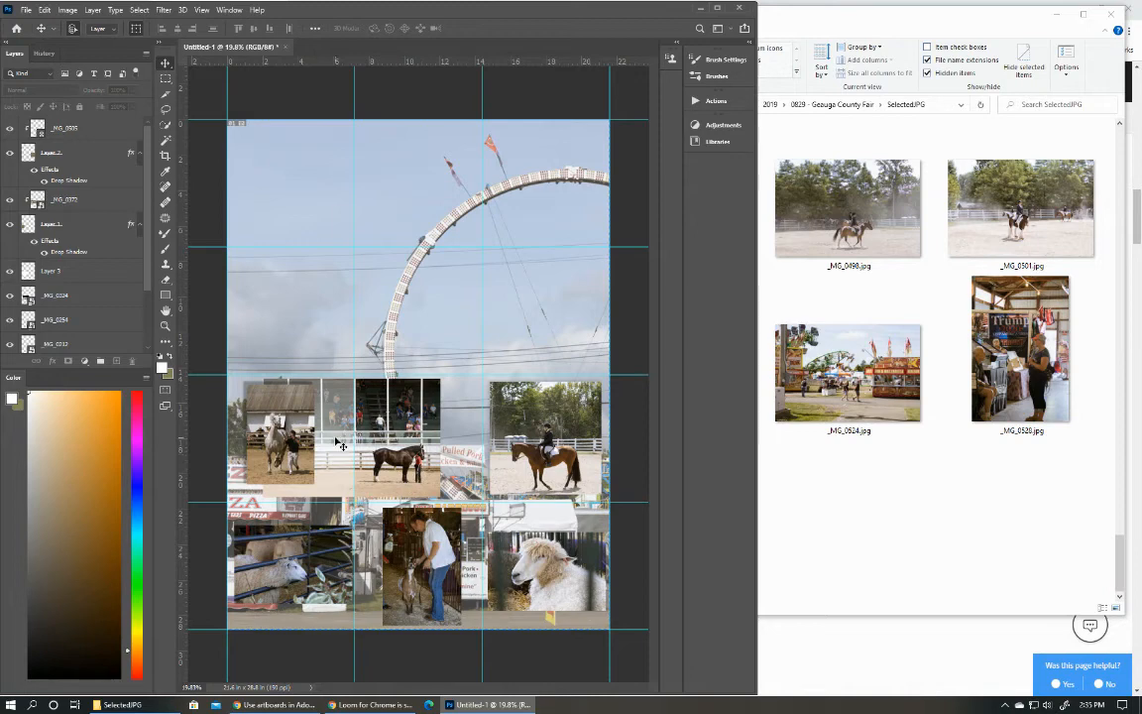
Move Layer 3's white overlay into the third row's first cell and scale it to 137.97% width and 108.14% height.
left_click(305, 398)
left_click(329, 424)
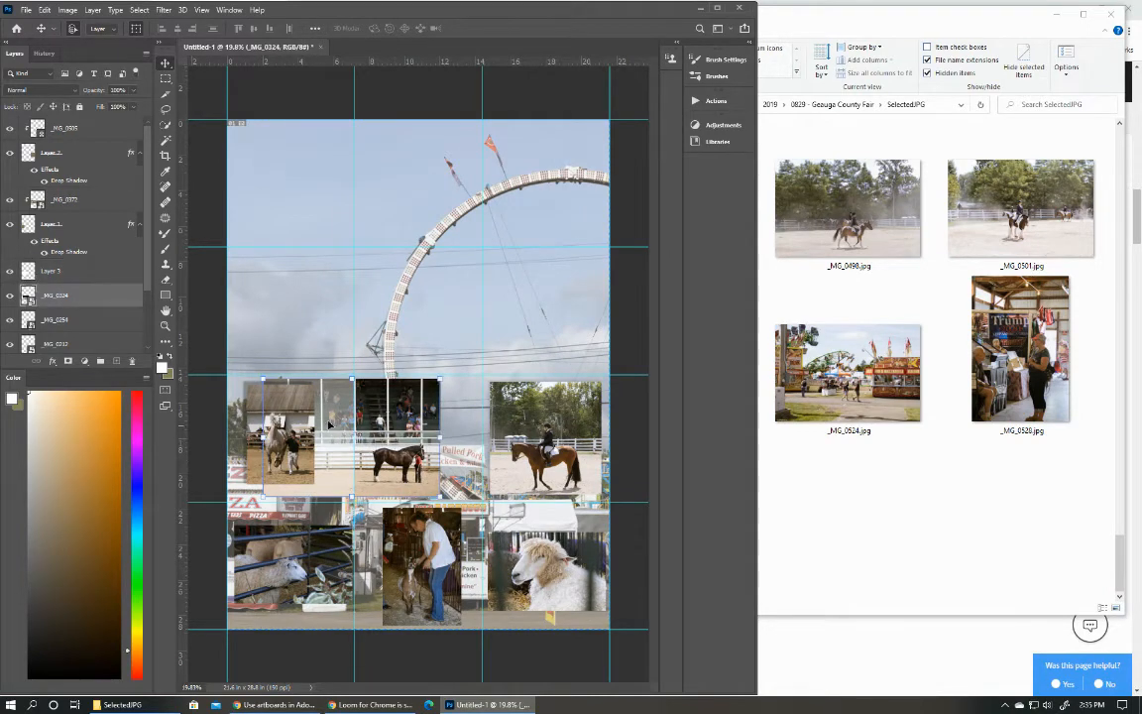
left_click_drag(333, 436, 298, 433)
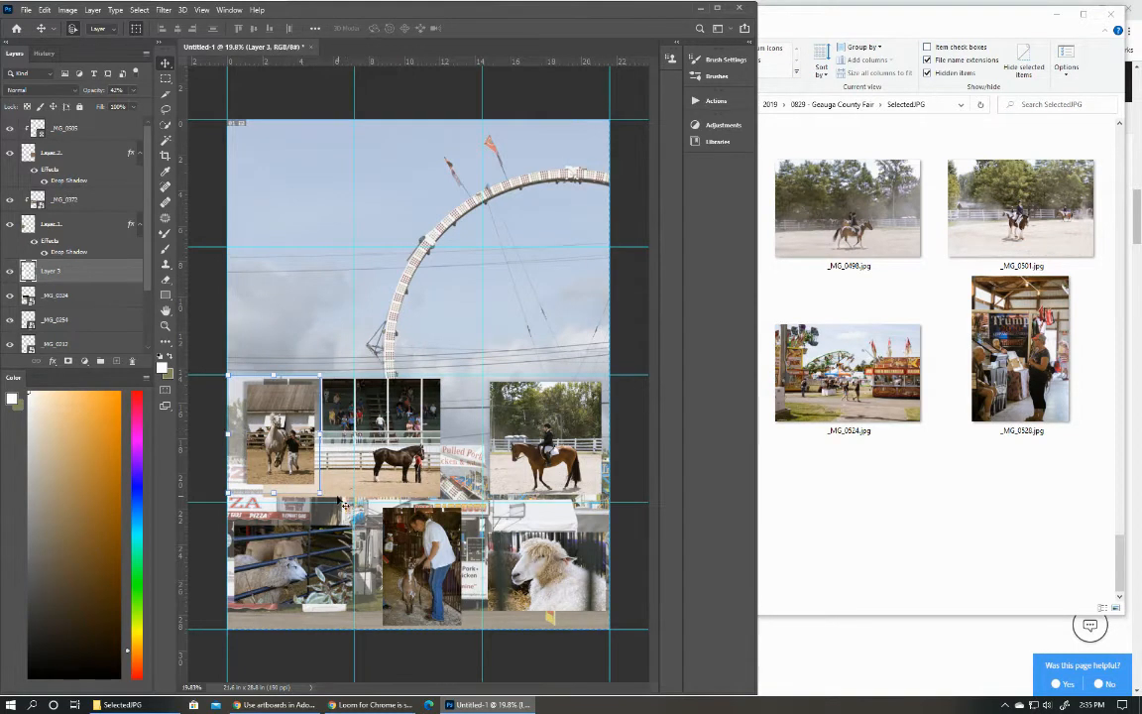
left_click_drag(317, 492, 336, 494)
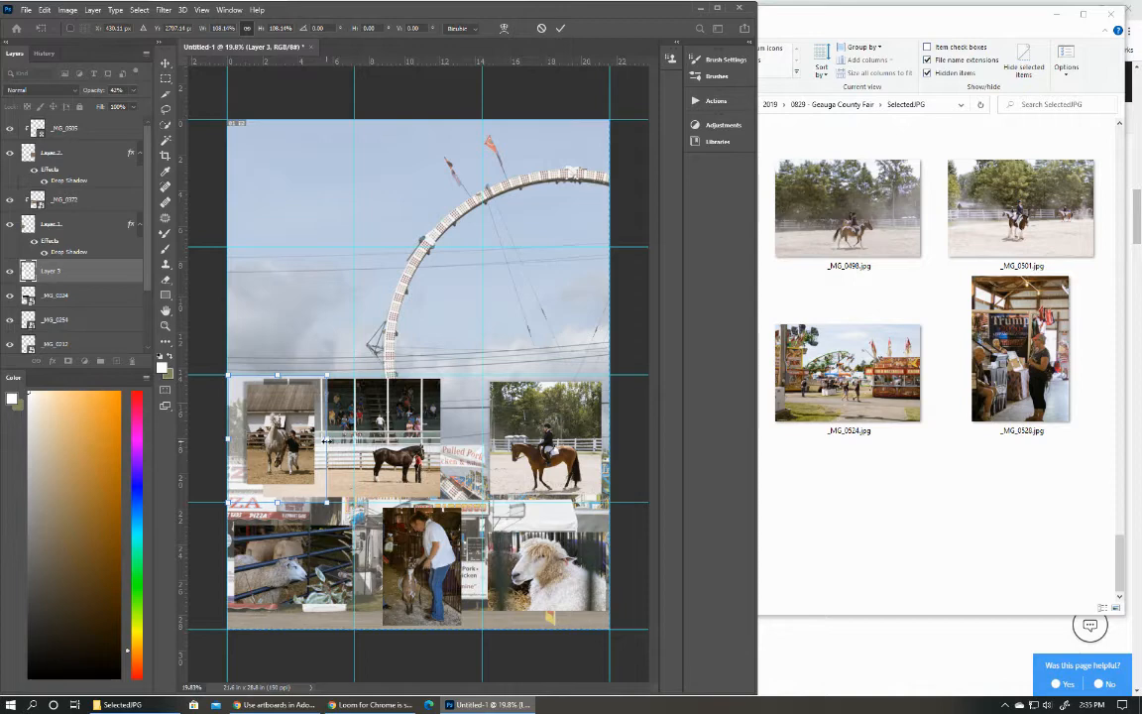
left_click_drag(326, 439, 354, 437)
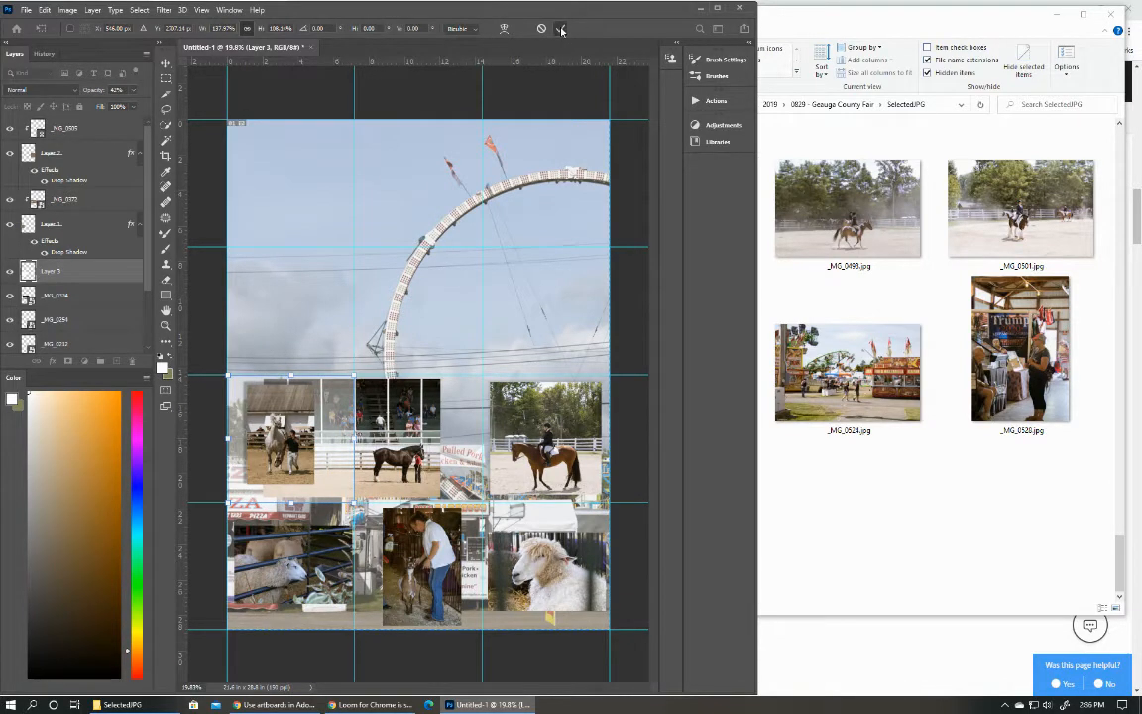
key("Return")
Scale the _MG_0324 photo to 215.82% so it spans the first two columns, with its lower edge on the third row's bottom guide.
left_click_drag(352, 441, 423, 472)
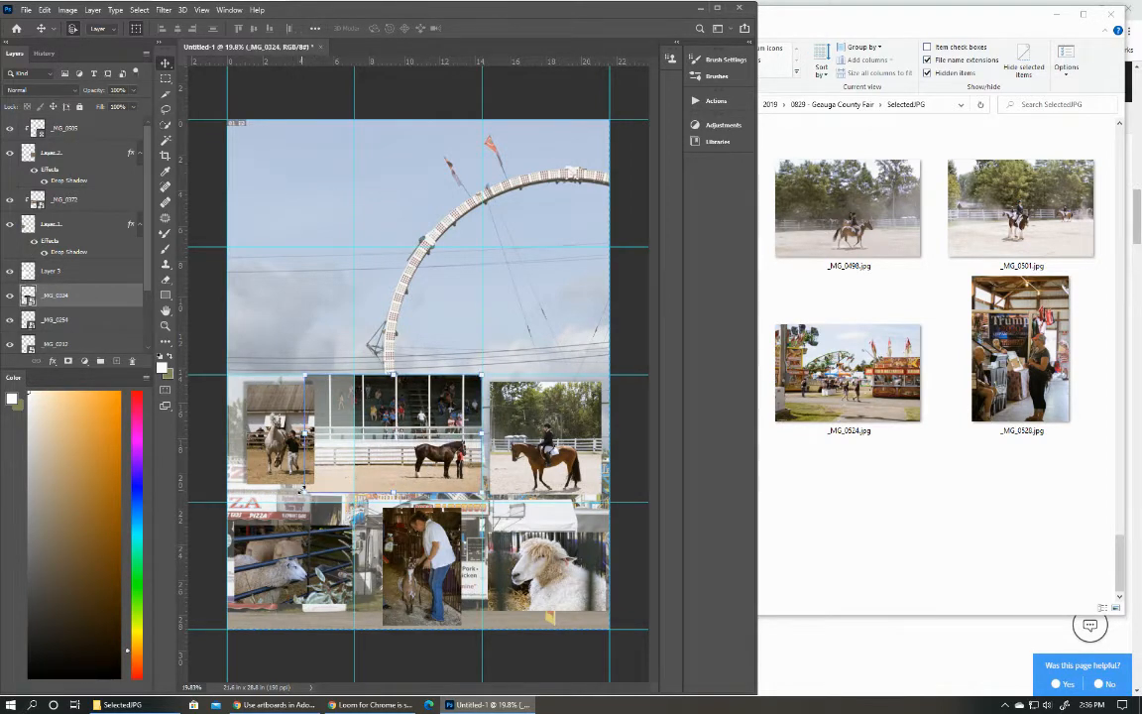
left_click_drag(307, 493, 199, 507)
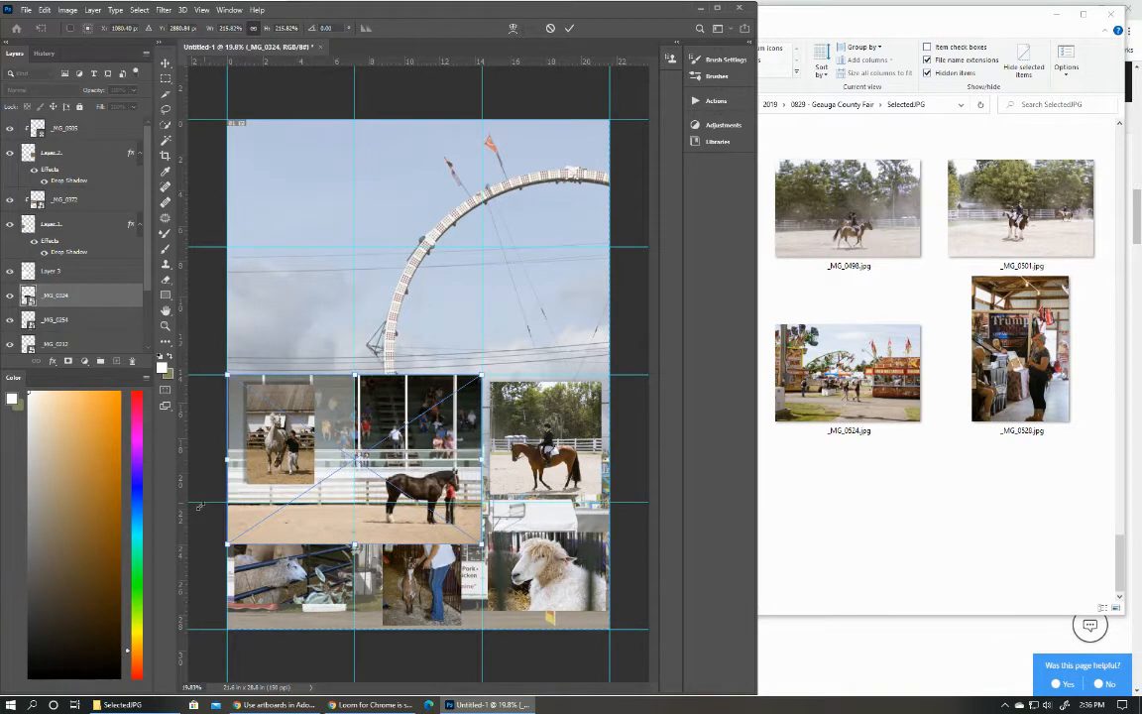
left_click_drag(416, 499, 414, 457)
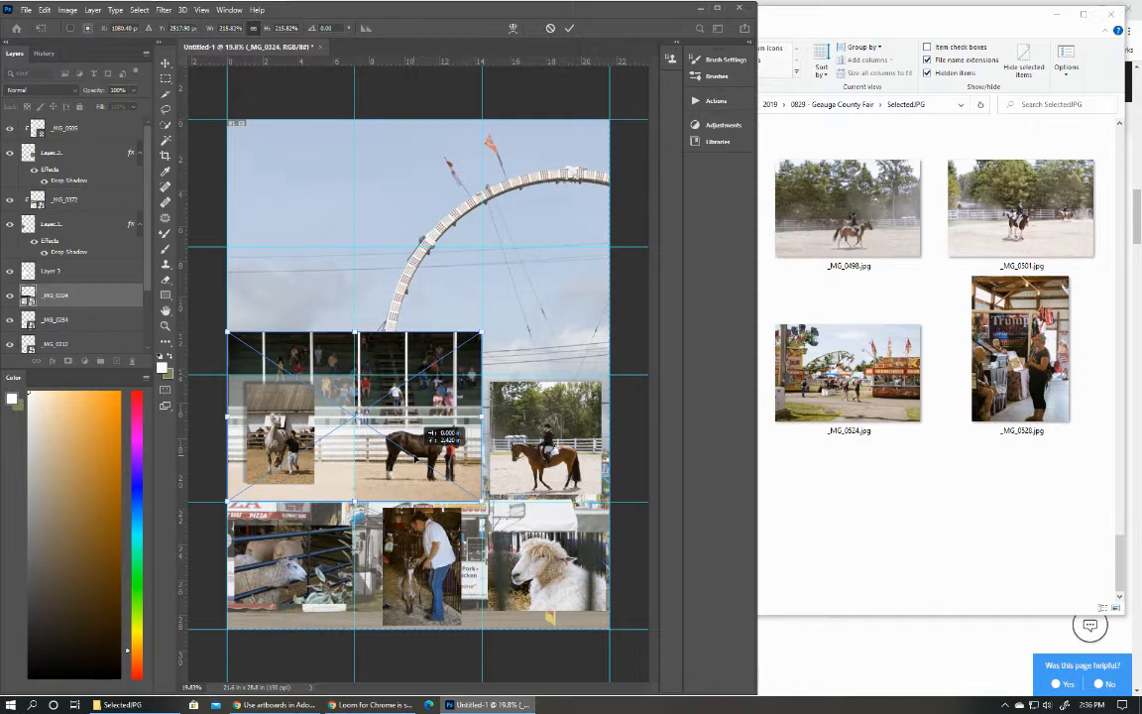
left_click_drag(415, 457, 415, 457)
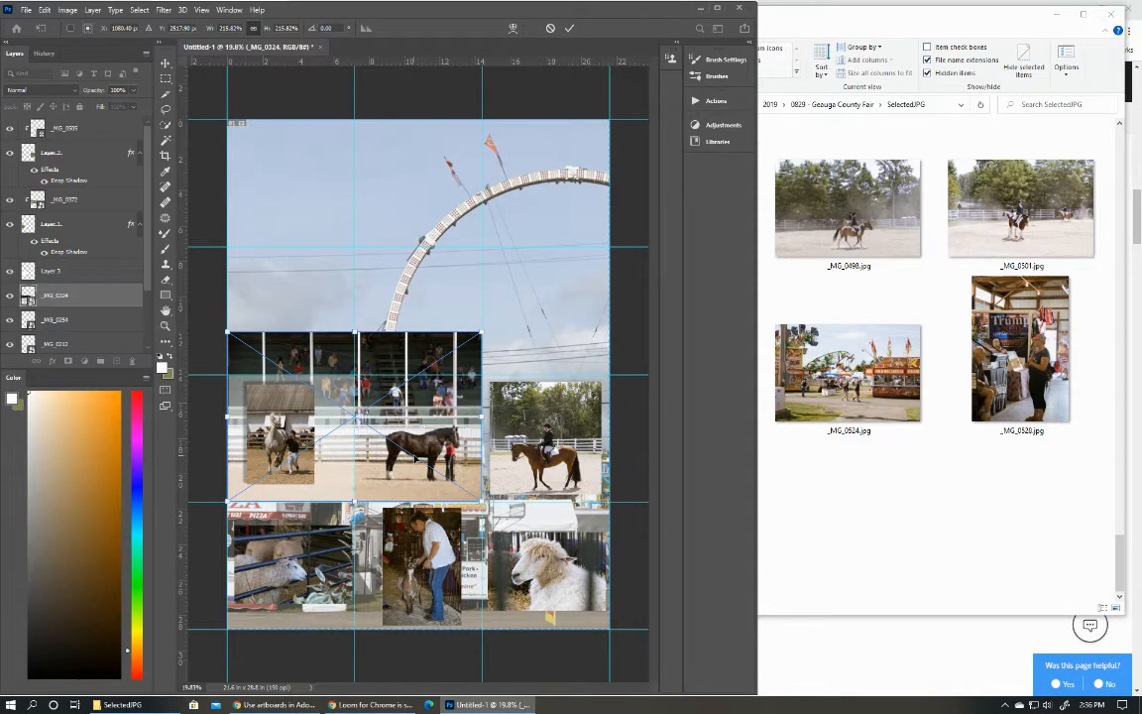
left_click(568, 28)
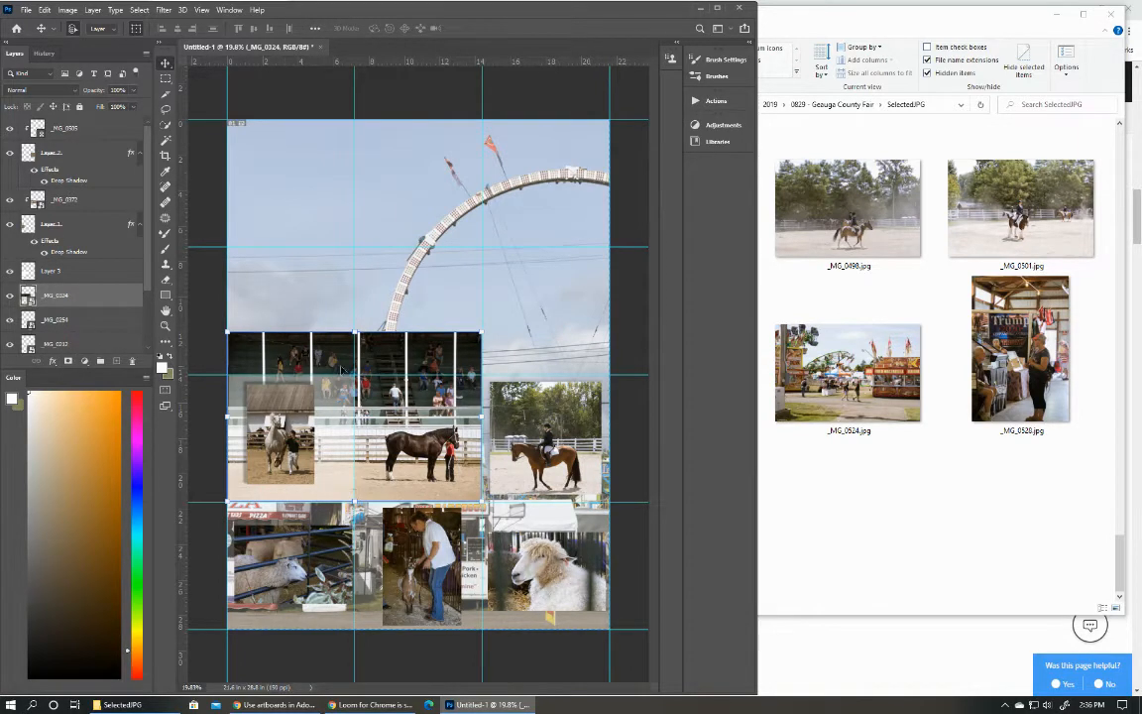
Add a layer mask to the _MG_0324 photo, hide the part above the third row's upper guide, and clear the selection.
left_click(68, 362)
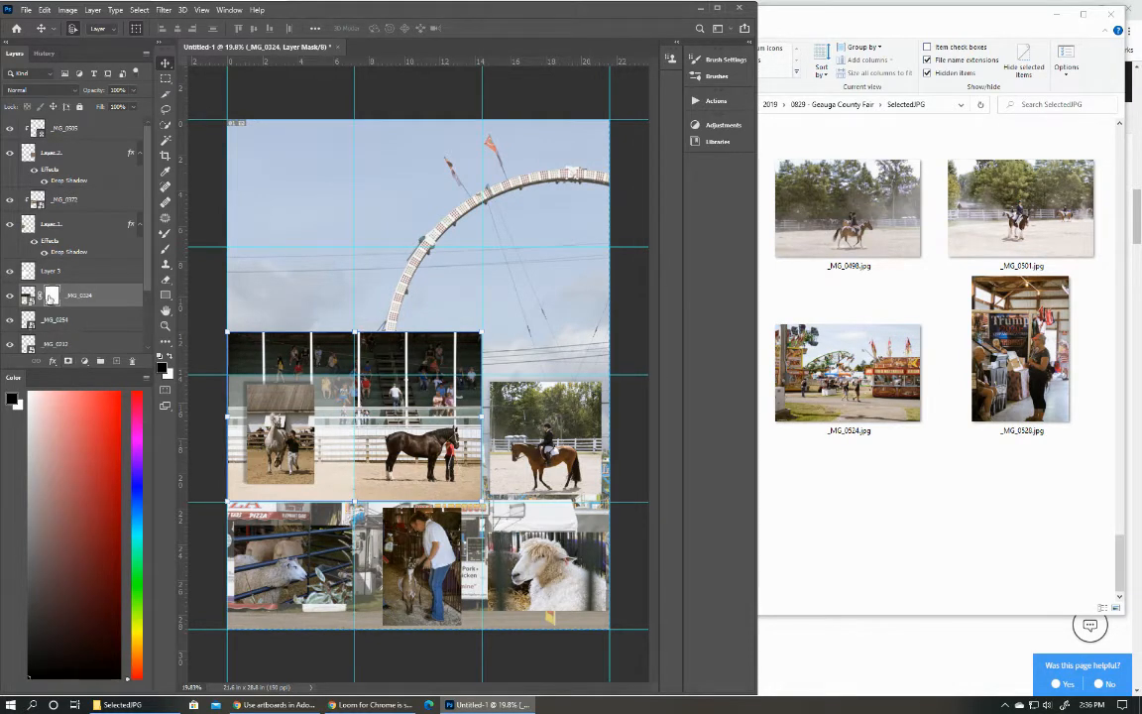
left_click(163, 79)
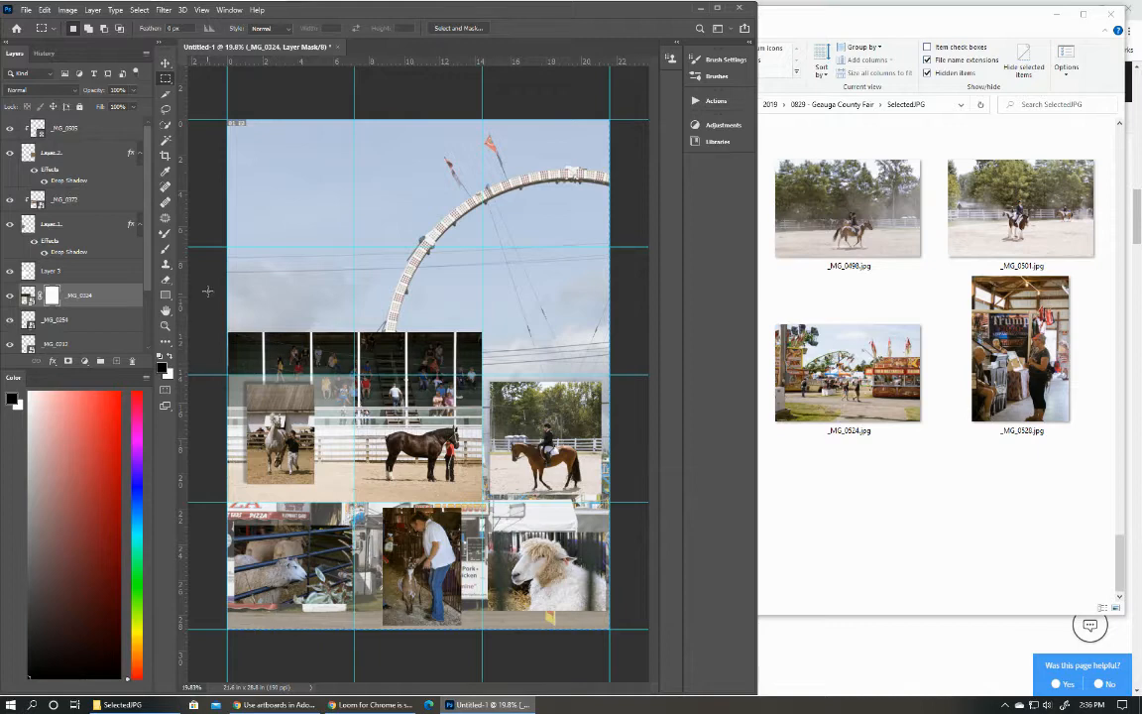
left_click_drag(207, 290, 488, 372)
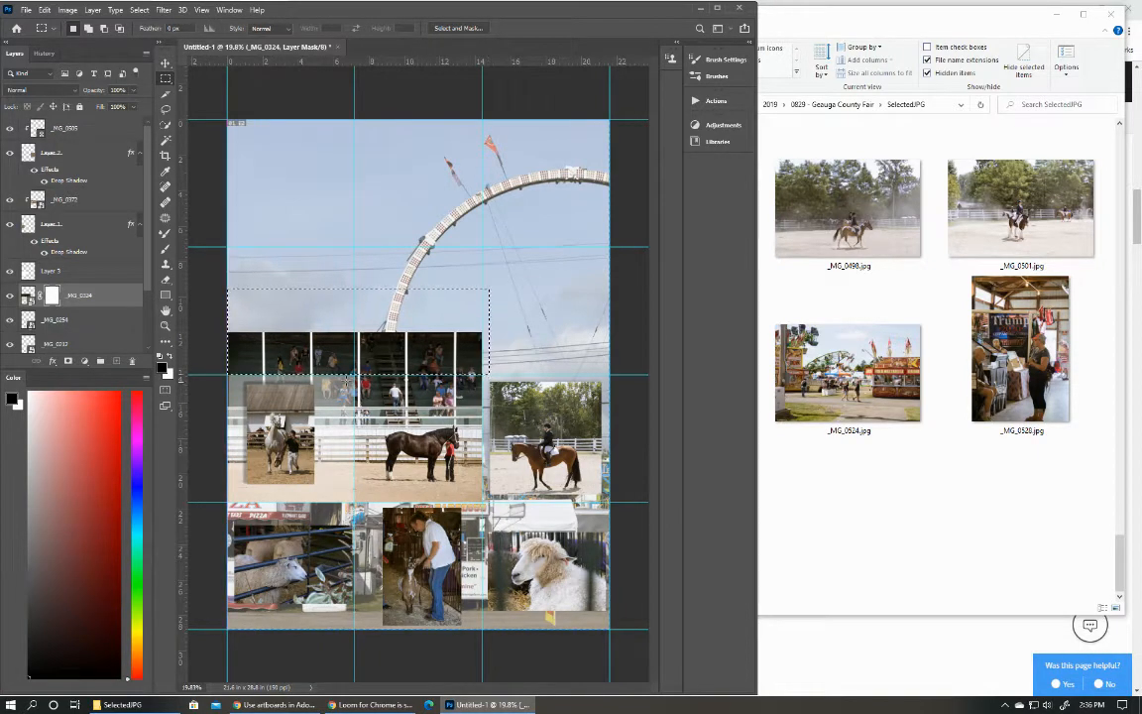
left_click(165, 342)
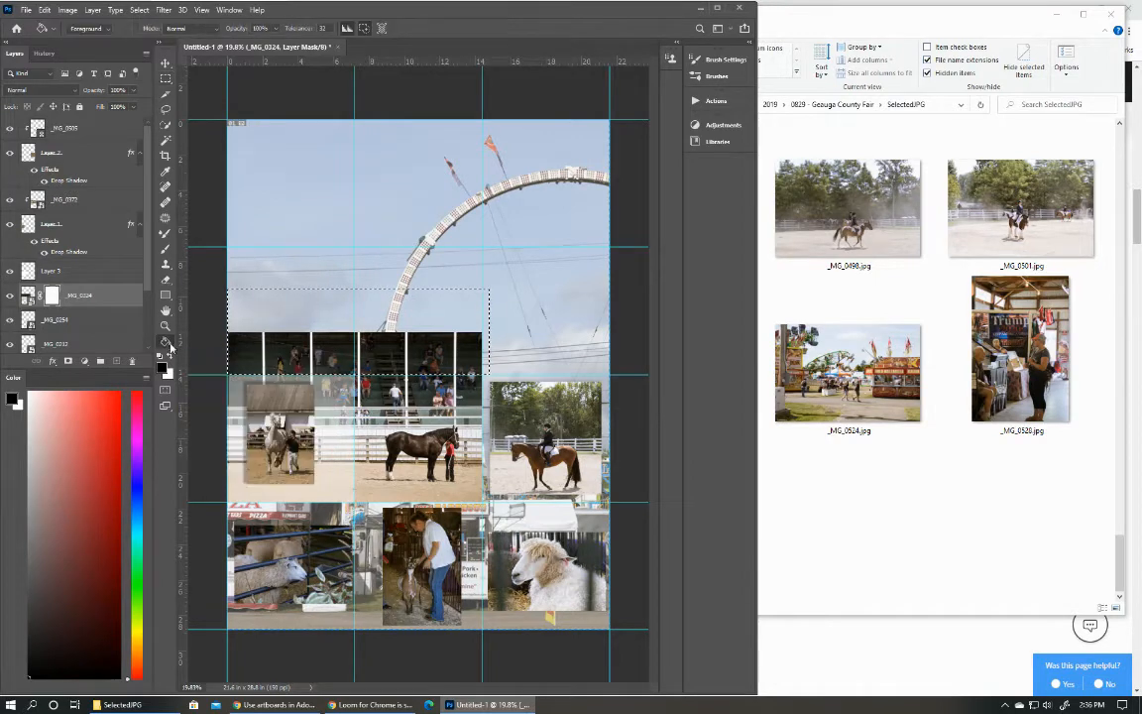
left_click(359, 307)
left_click(165, 63)
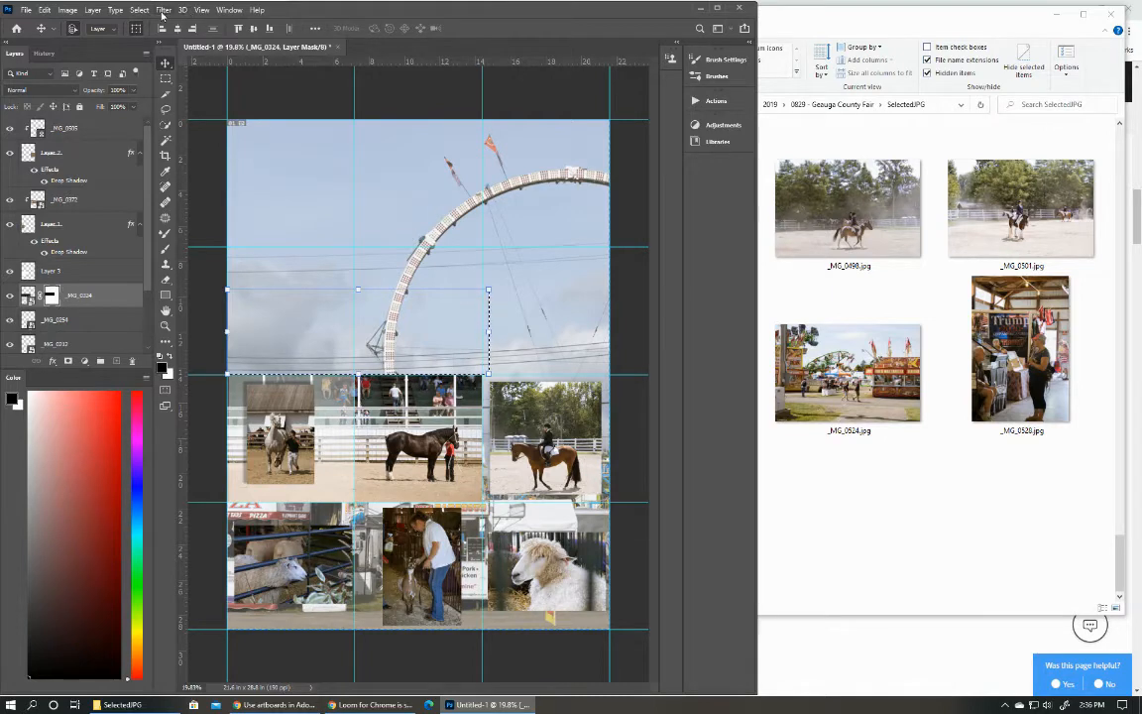
left_click(139, 10)
left_click(154, 30)
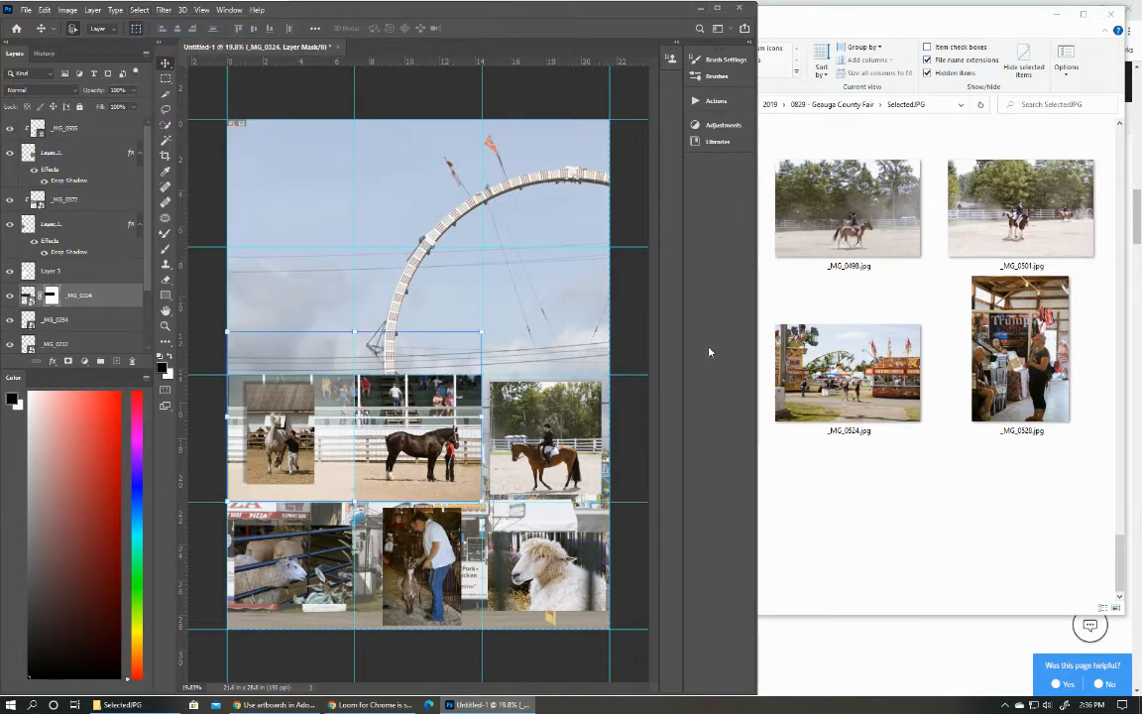
left_click(637, 355)
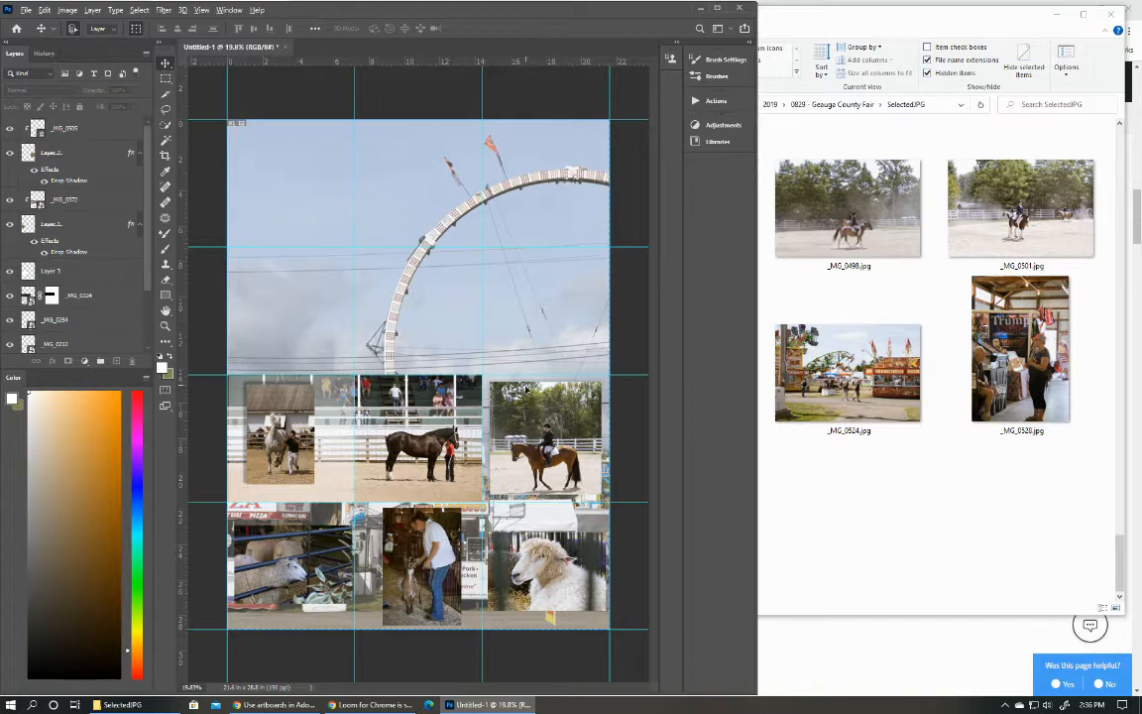
Inspect the enlarged _MG_0324 photo and the surrounding photos in the lower two rows up close.
scroll(525, 389, "down", 2)
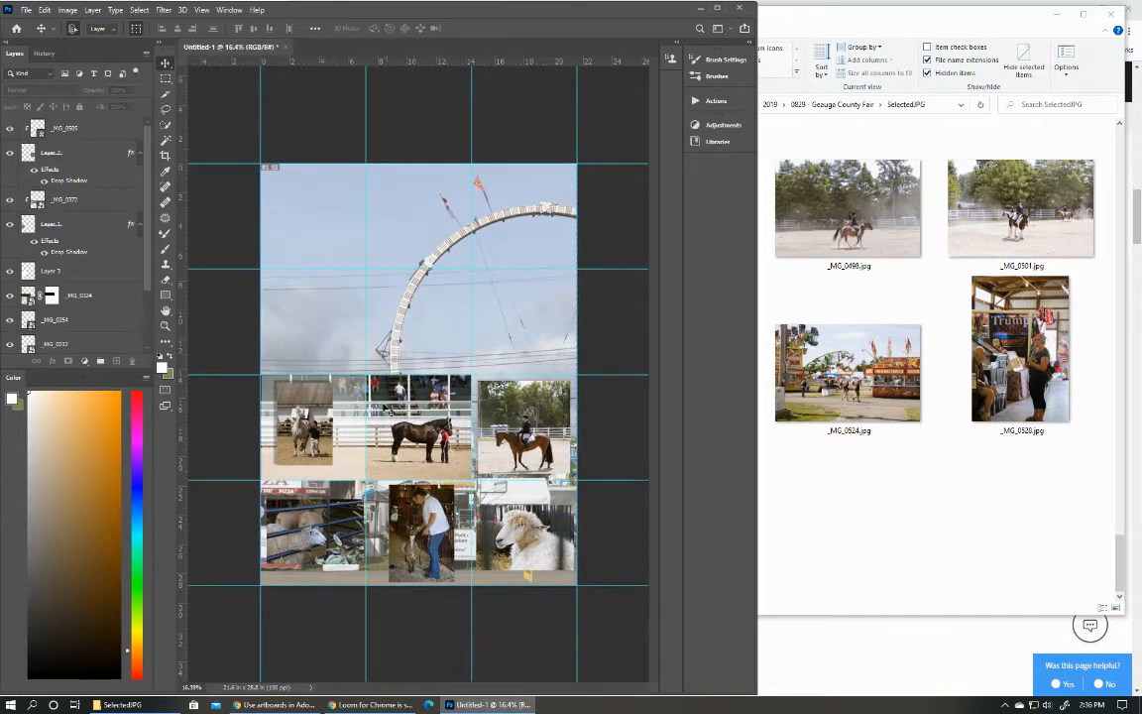
scroll(421, 406, "up", 2)
scroll(420, 481, "up", 3)
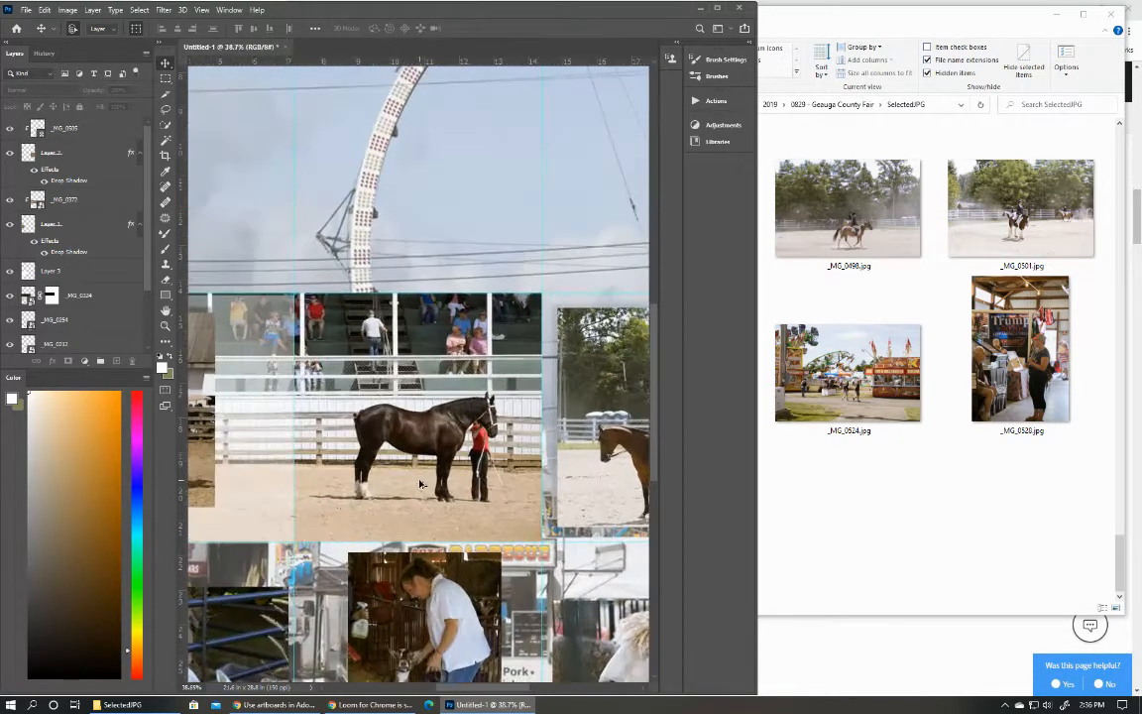
scroll(421, 484, "down", 5)
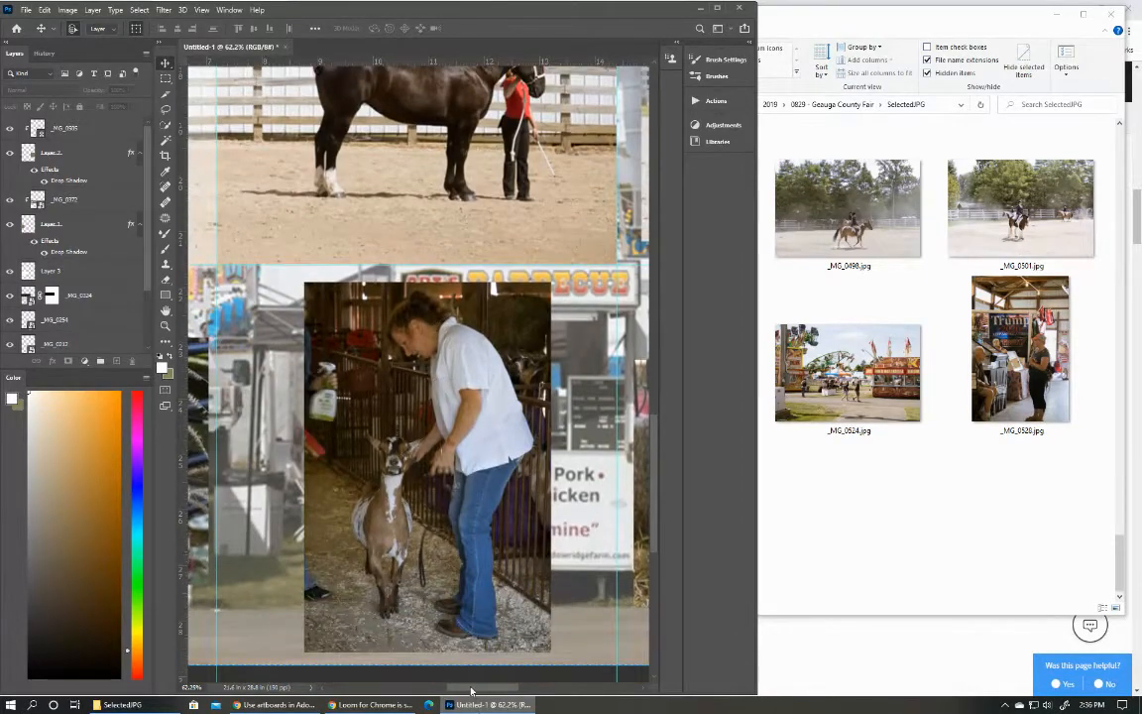
left_click_drag(470, 687, 446, 686)
scroll(469, 331, "down", 5)
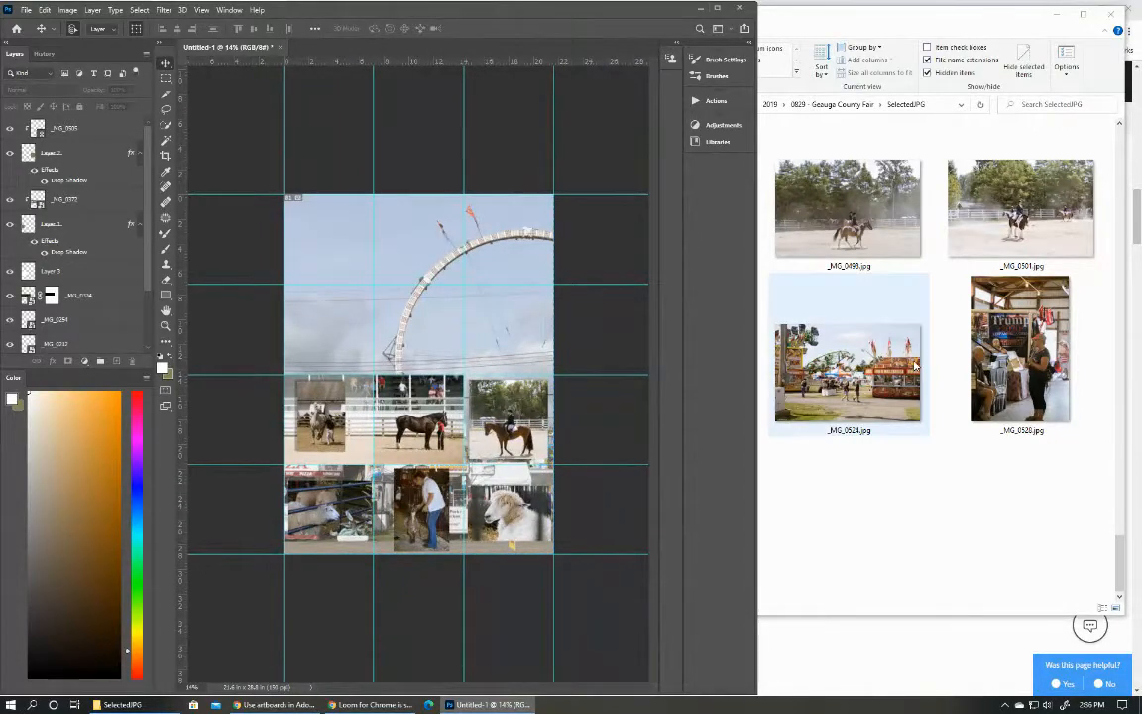
Browse the SelectedJPG folder for photos to fill the collage's second row.
scroll(828, 325, "down", 10)
scroll(921, 345, "up", 5)
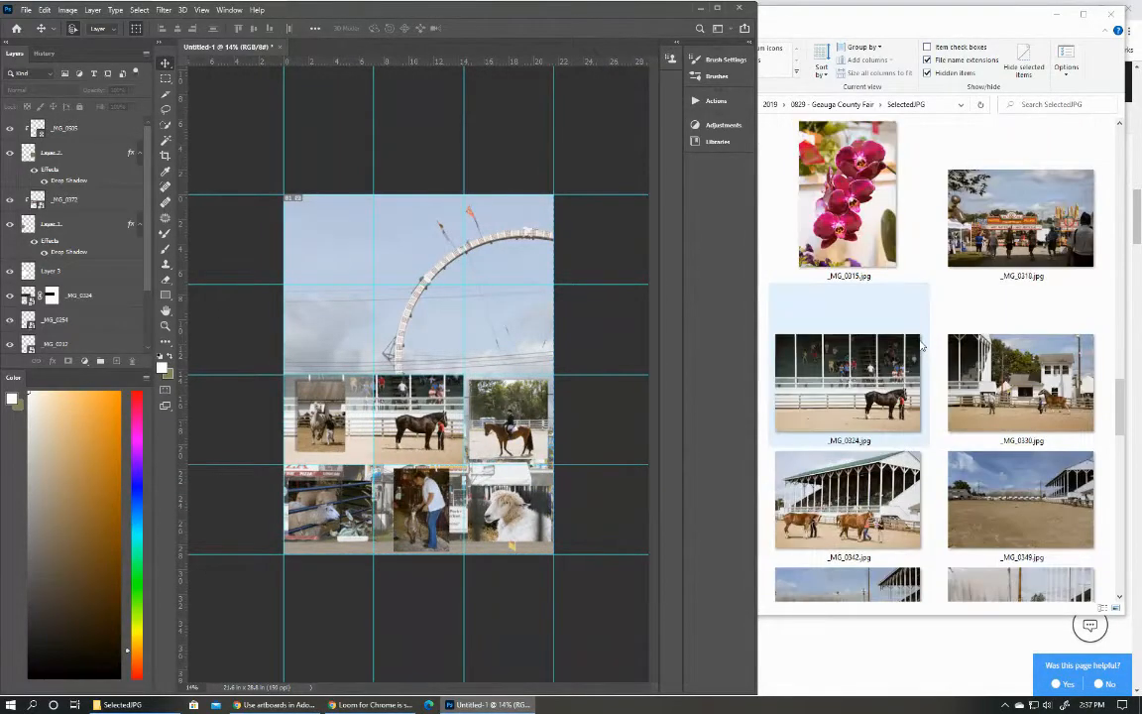
scroll(921, 345, "up", 3)
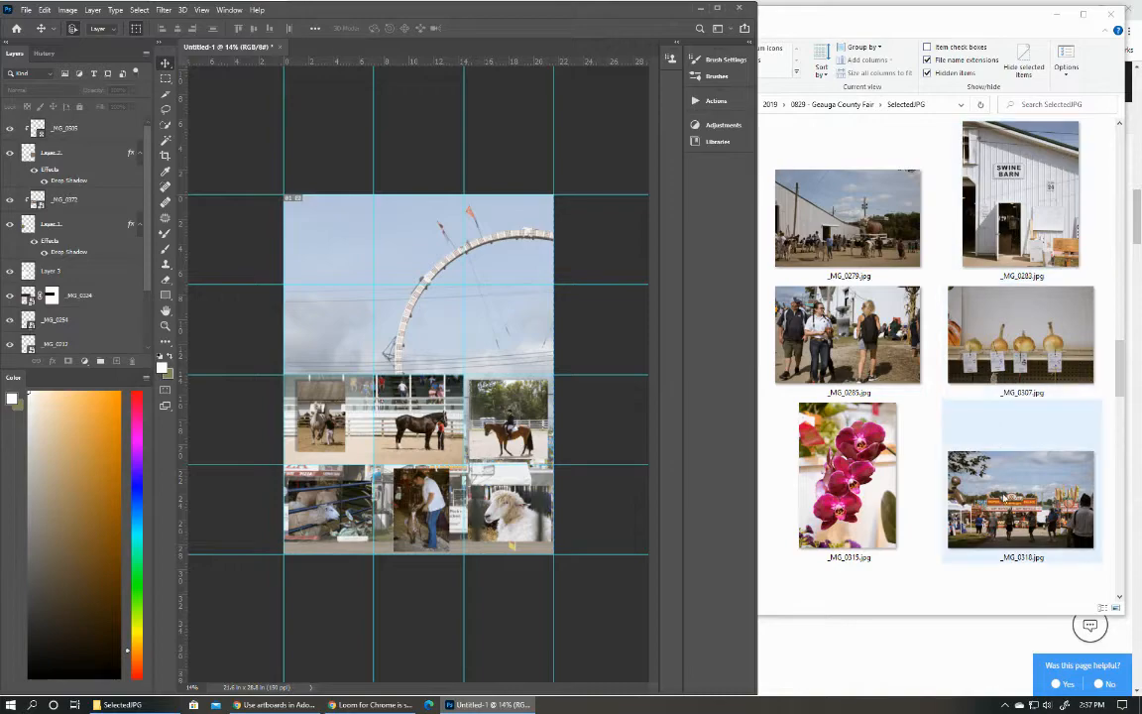
scroll(890, 301, "up", 15)
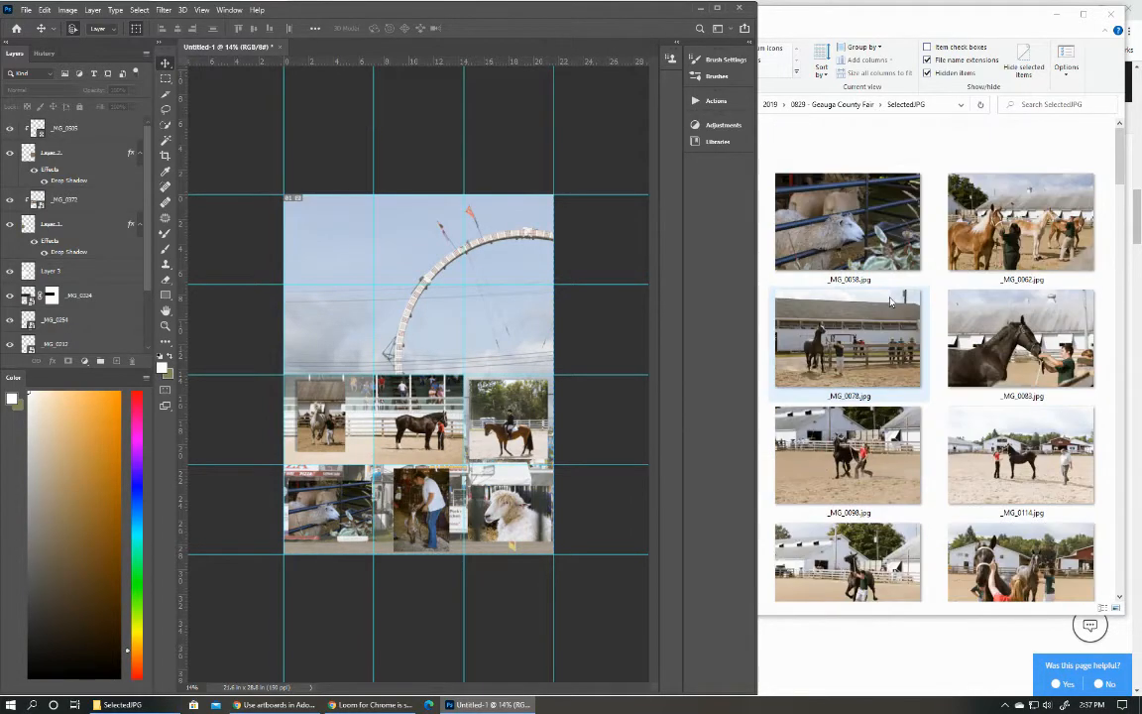
scroll(890, 302, "down", 15)
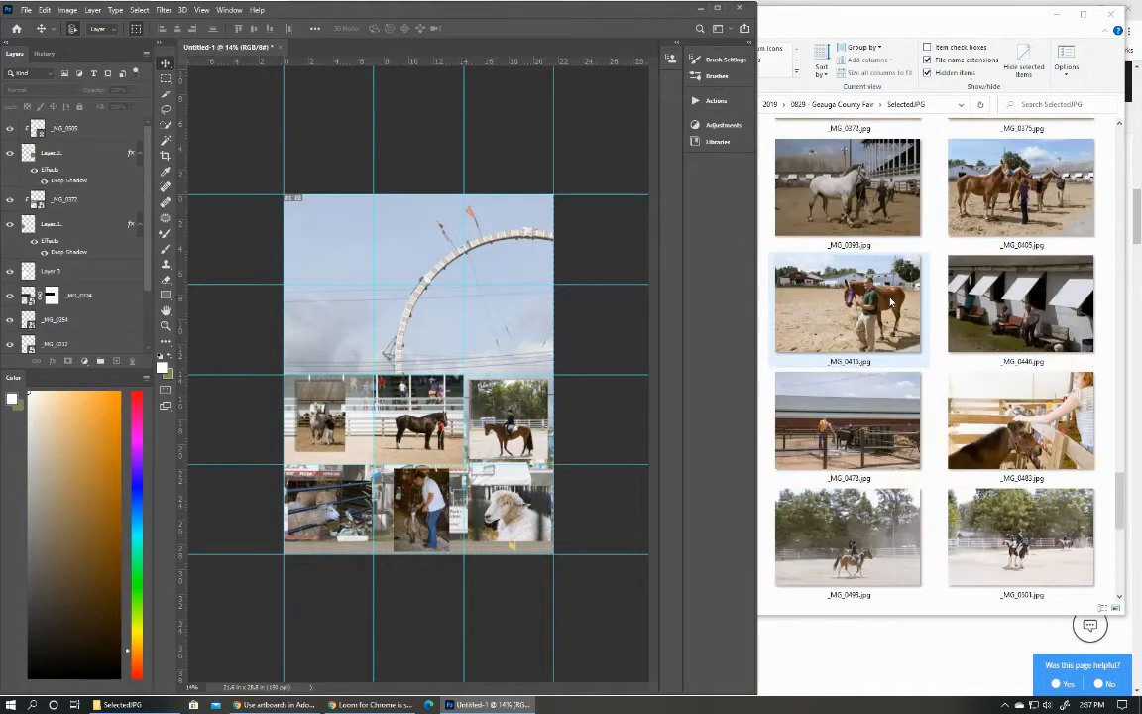
scroll(890, 302, "up", 5)
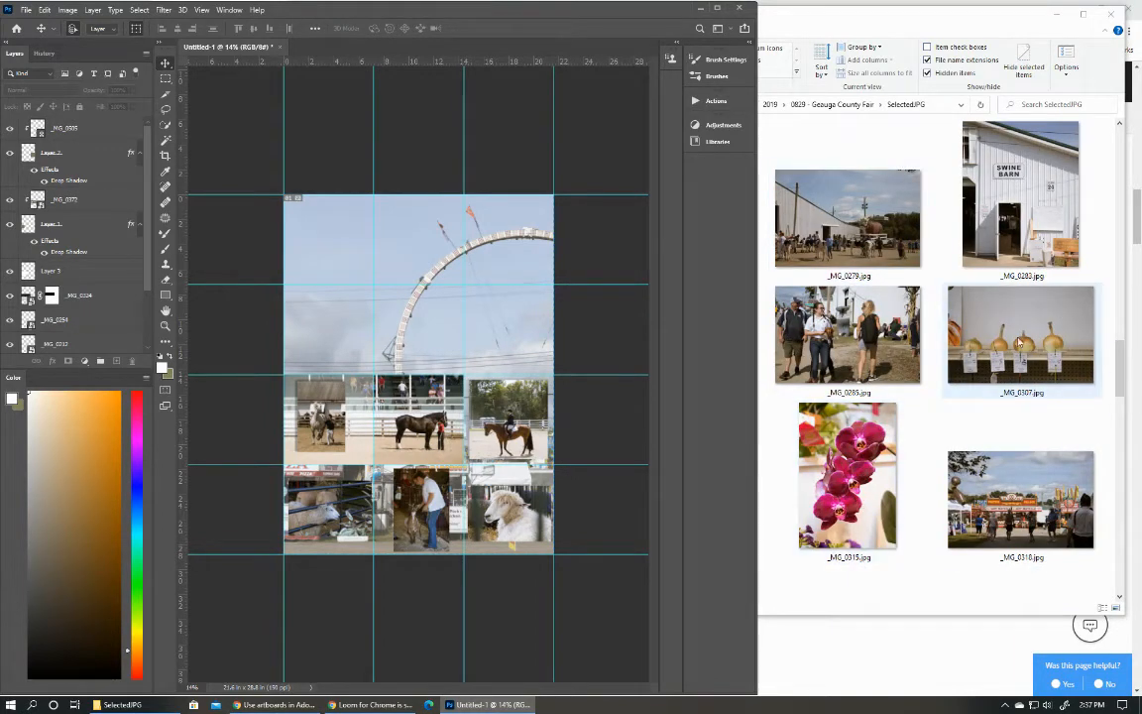
scroll(992, 376, "down", 5)
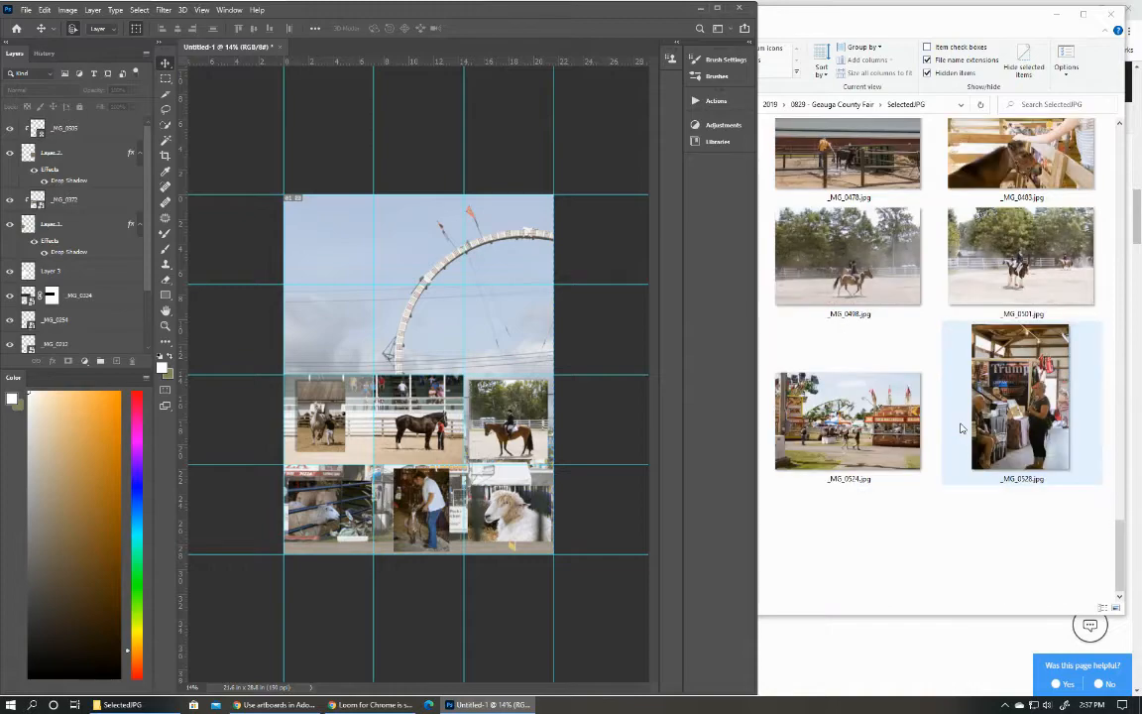
scroll(960, 426, "up", 3)
scroll(959, 426, "down", 3)
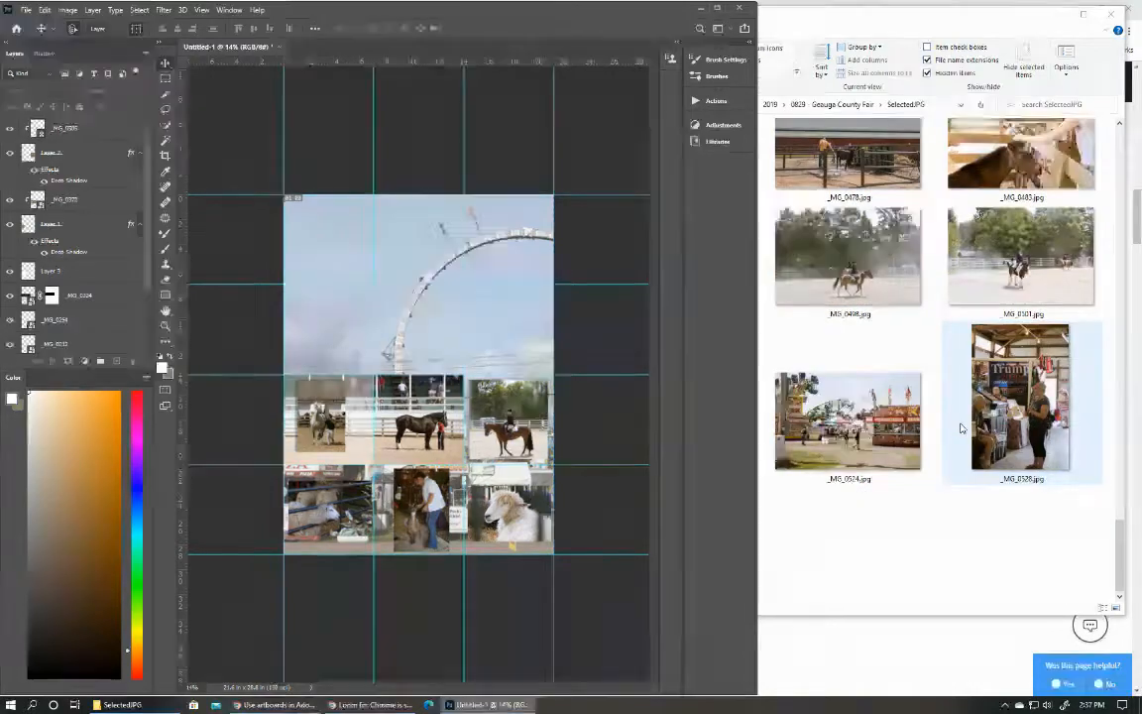
scroll(959, 428, "up", 4)
scroll(959, 431, "up", 2)
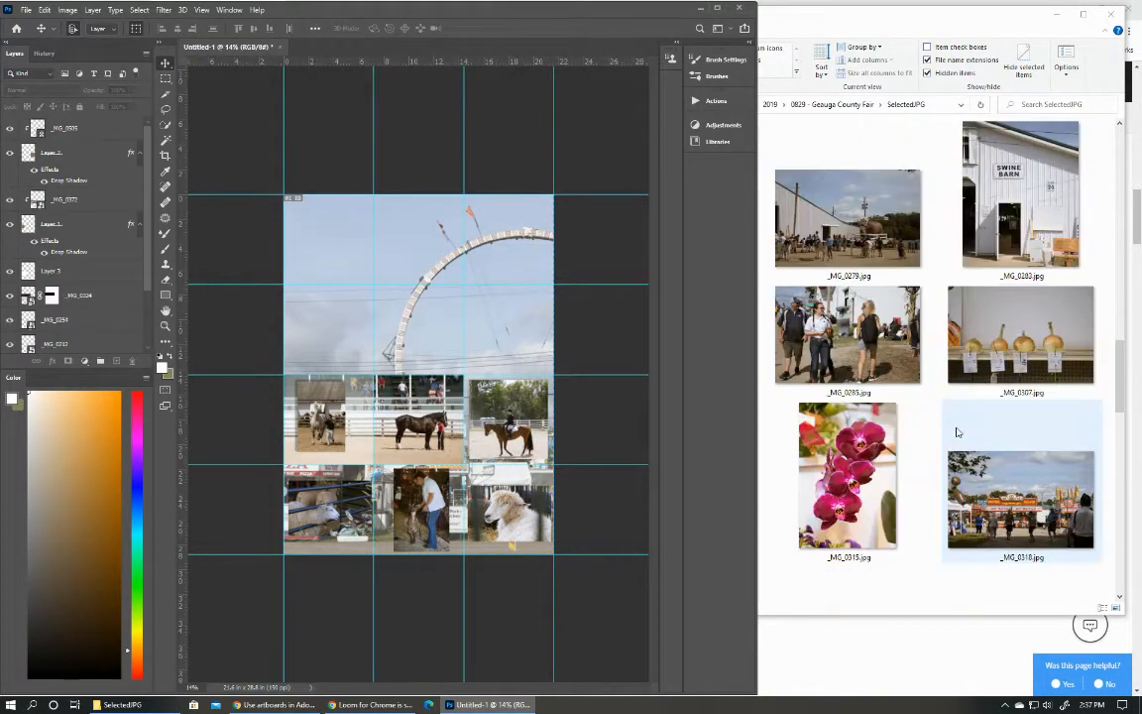
Place the _MG_0307 photo at its original scale in the second row's third cell.
left_click_drag(1030, 349, 511, 324)
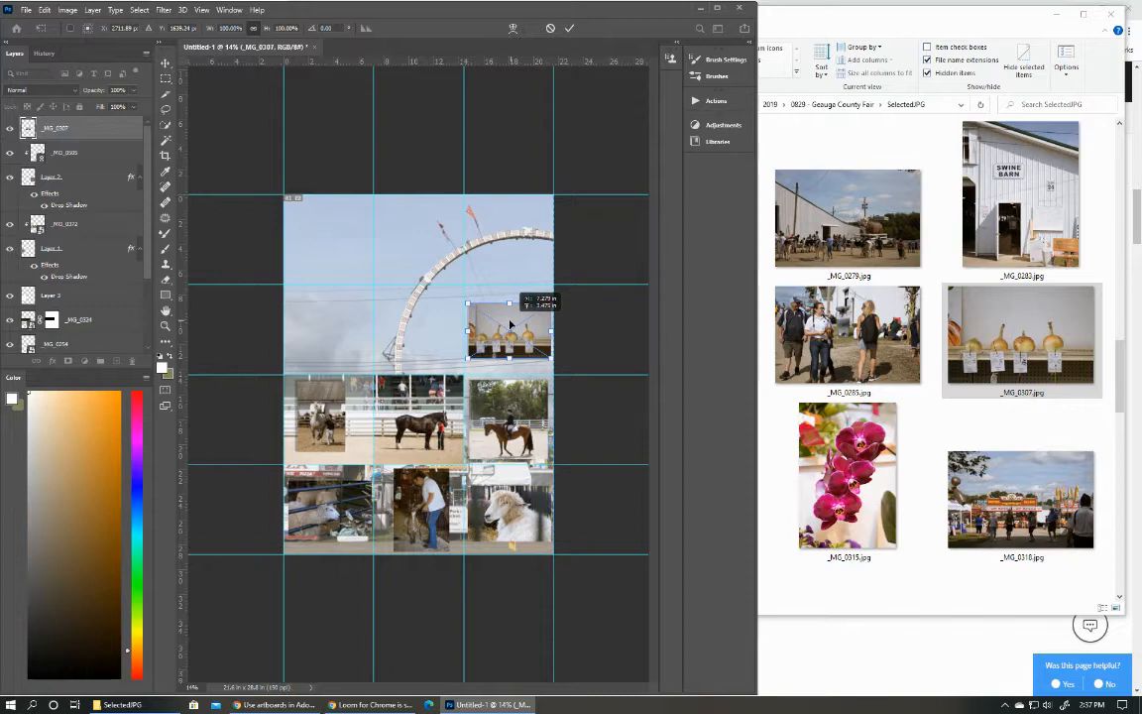
left_click_drag(509, 321, 509, 321)
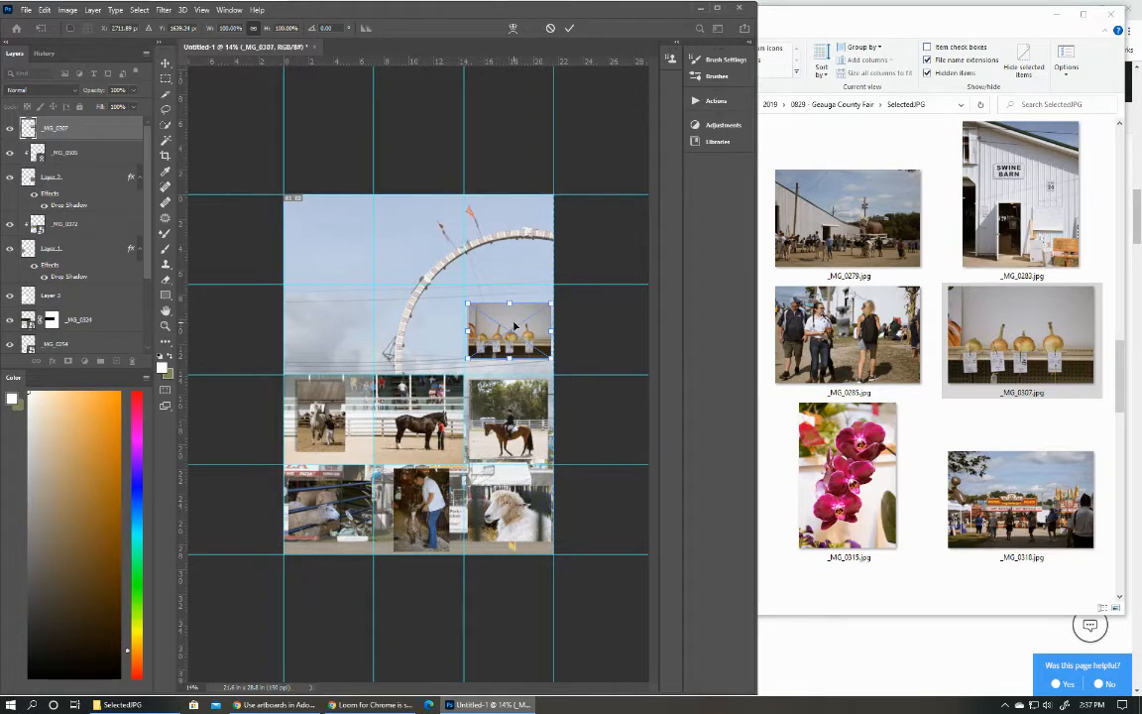
left_click(831, 480)
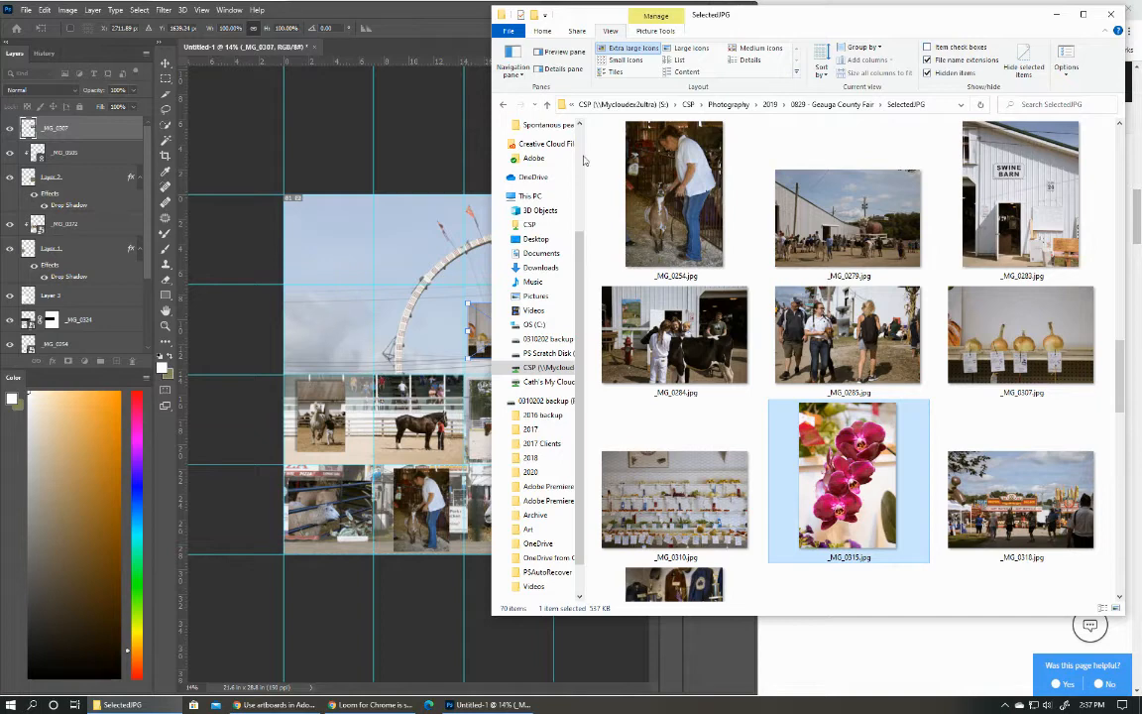
left_click(438, 26)
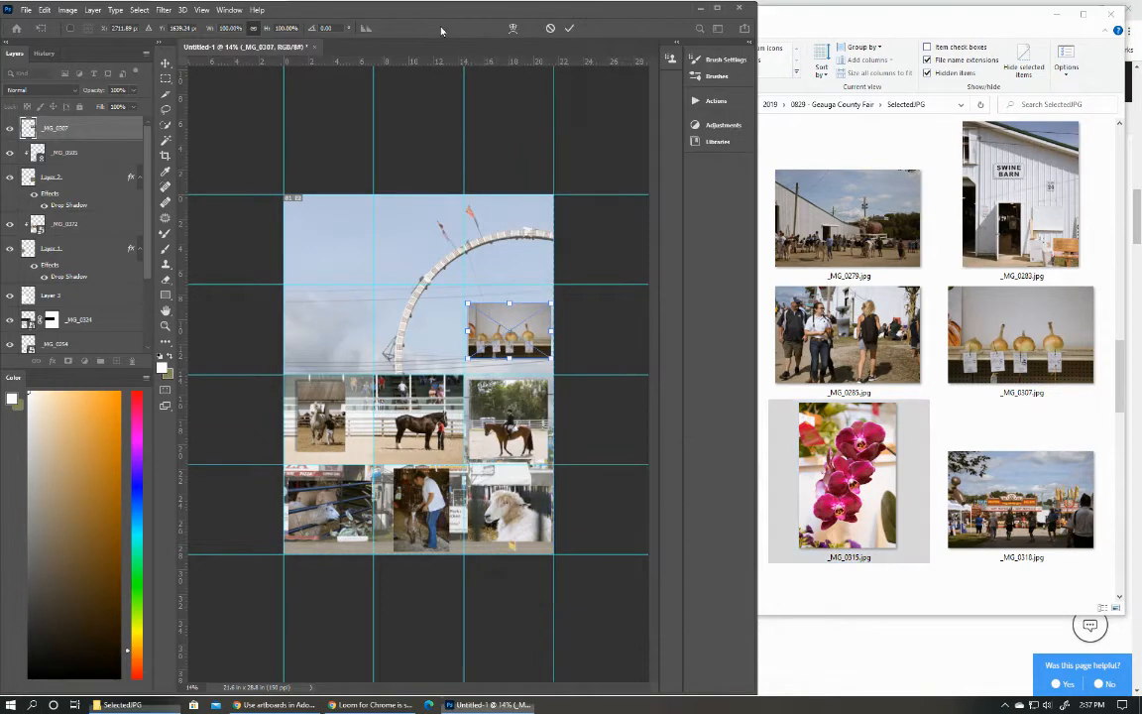
left_click(570, 29)
Place the _MG_0315 orchid photo at its original scale in the second row's first cell.
left_click(842, 484)
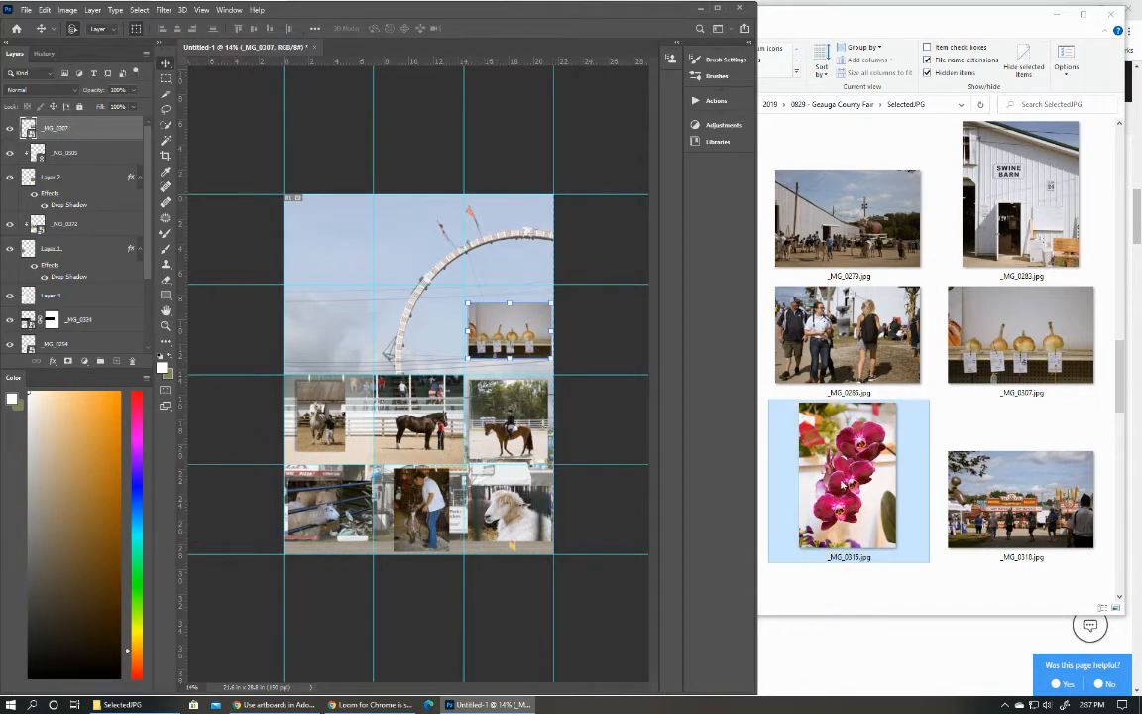
left_click_drag(847, 477, 335, 327)
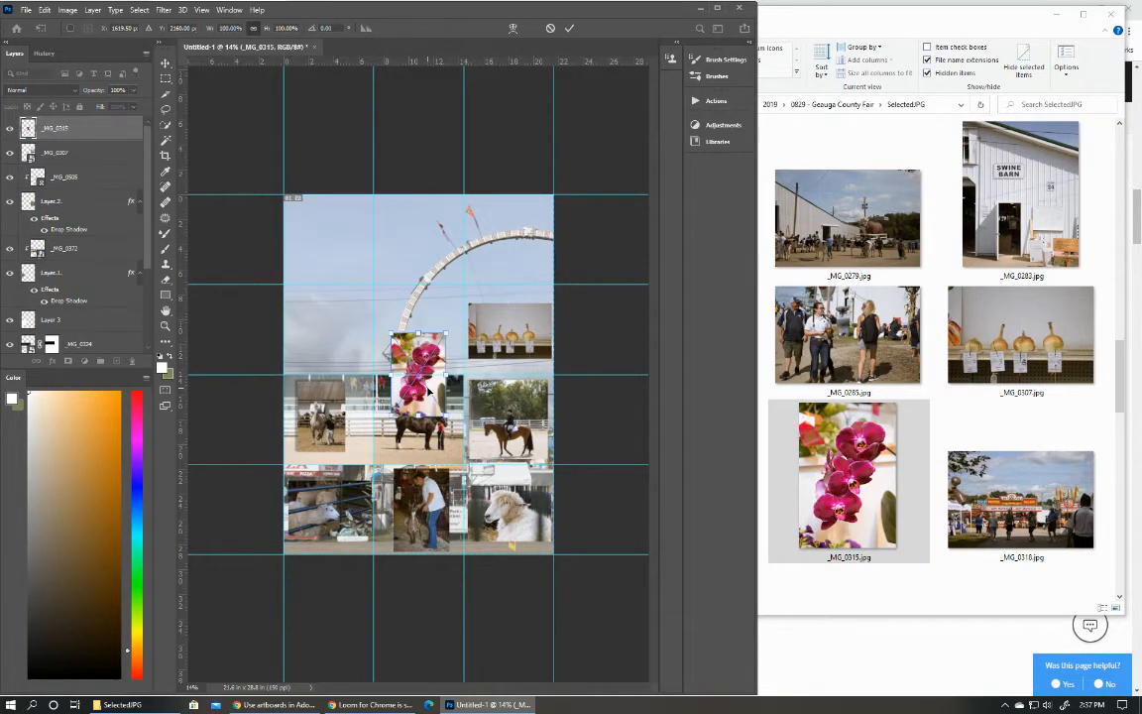
left_click_drag(415, 388, 342, 346)
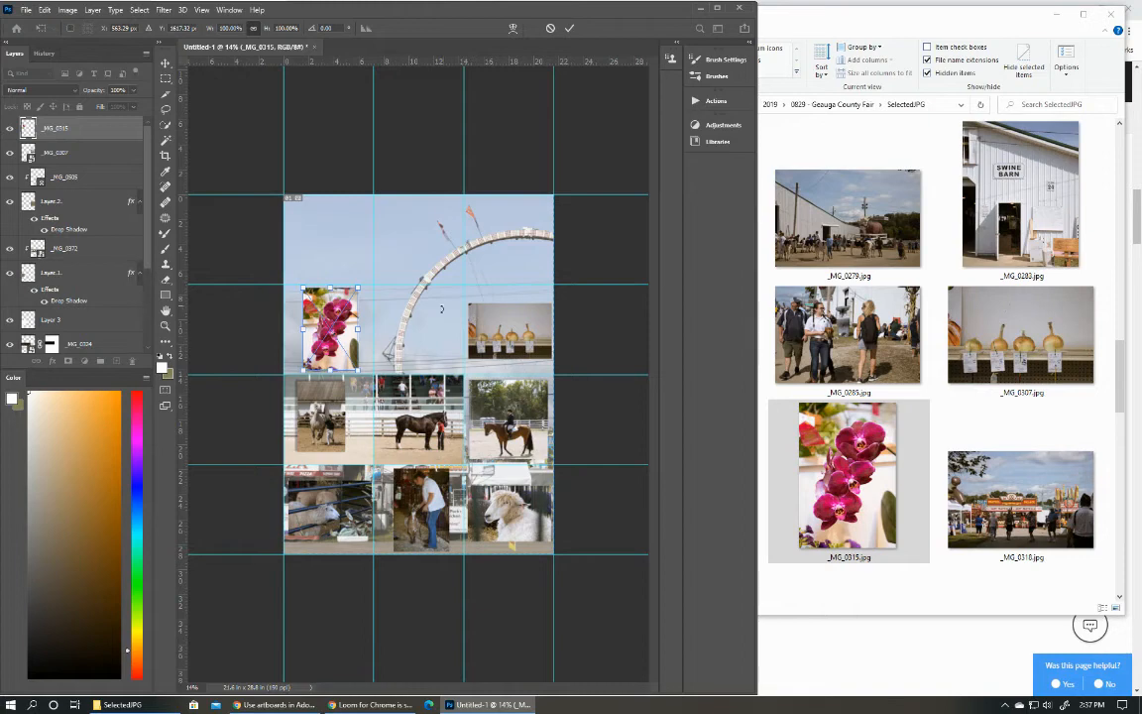
key("Return")
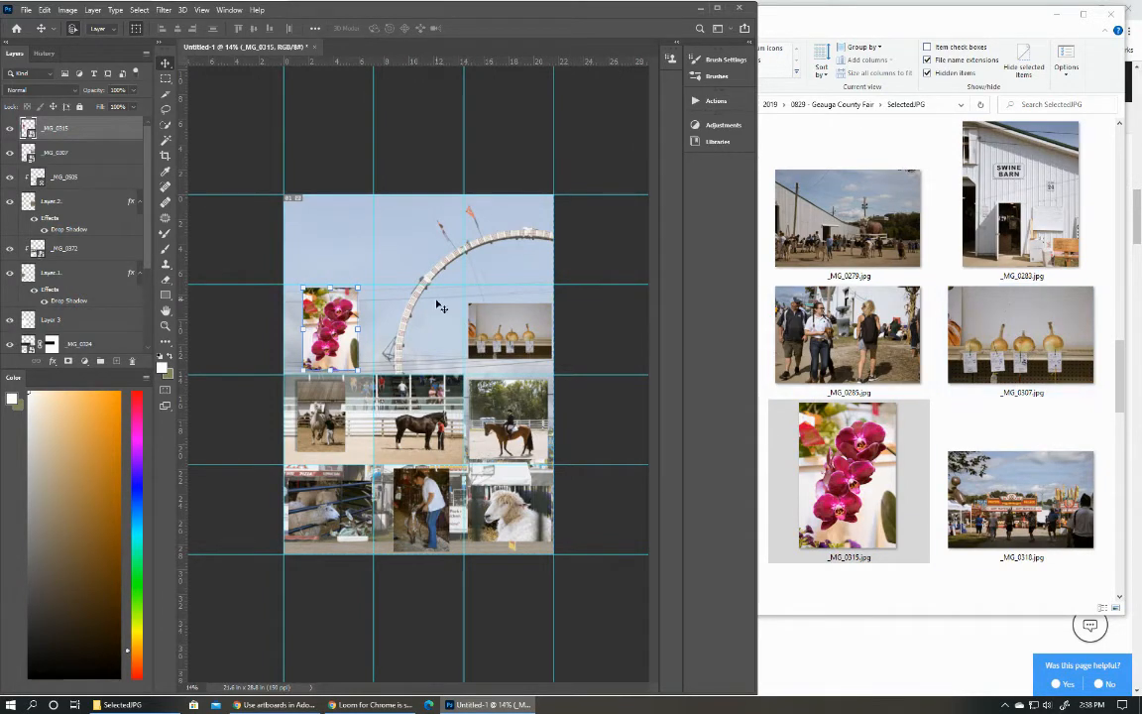
Set the opacity of the _MG_0052 background photo to 77%.
left_click(426, 248)
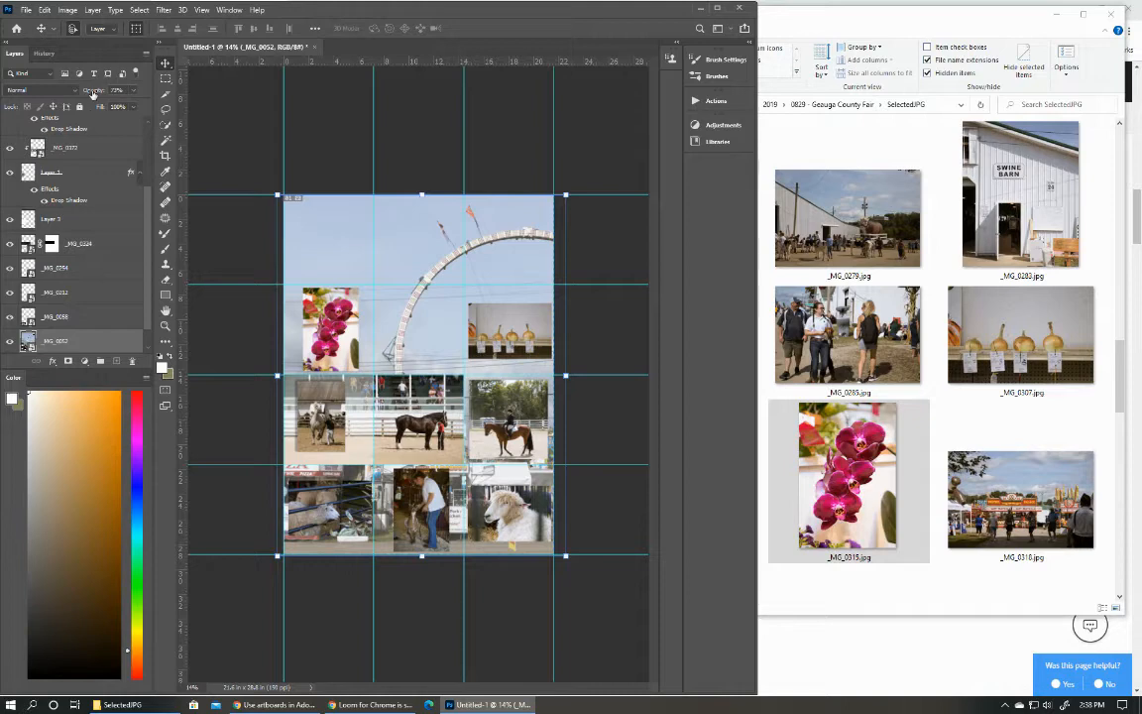
mouse_move(92, 92)
left_mouse_down()
mouse_move(139, 95)
mouse_move(85, 92)
left_mouse_up()
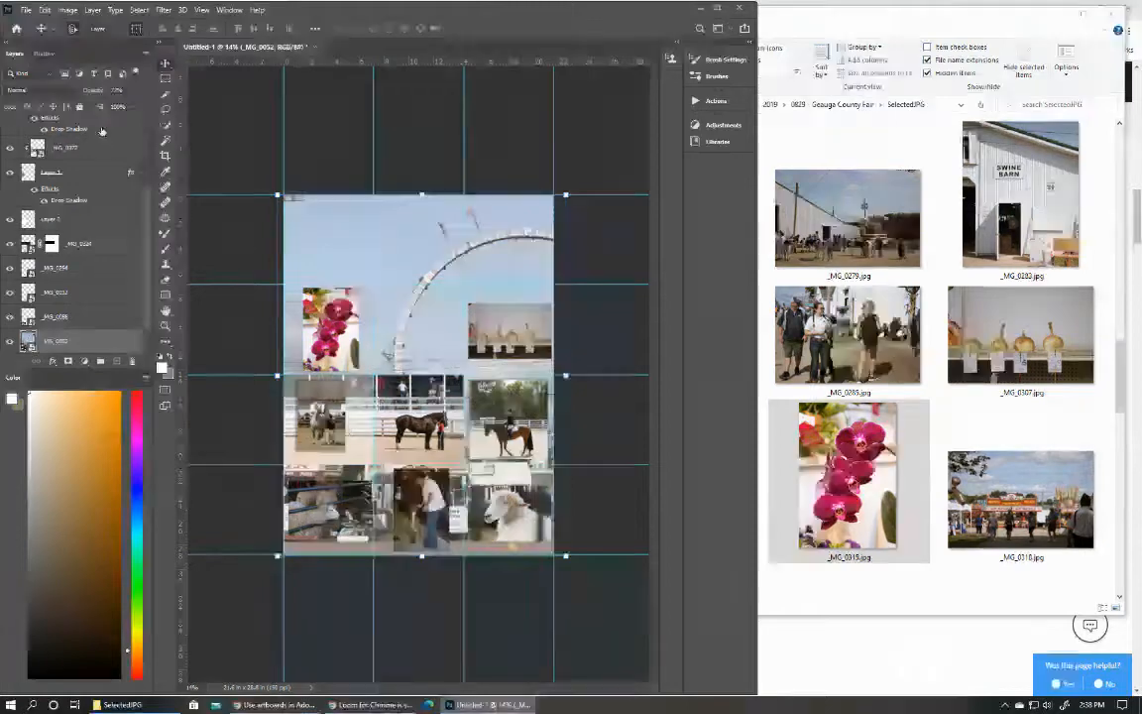
Try to copy the background's second-row middle cell to a new layer and check its edges up close.
left_click(164, 81)
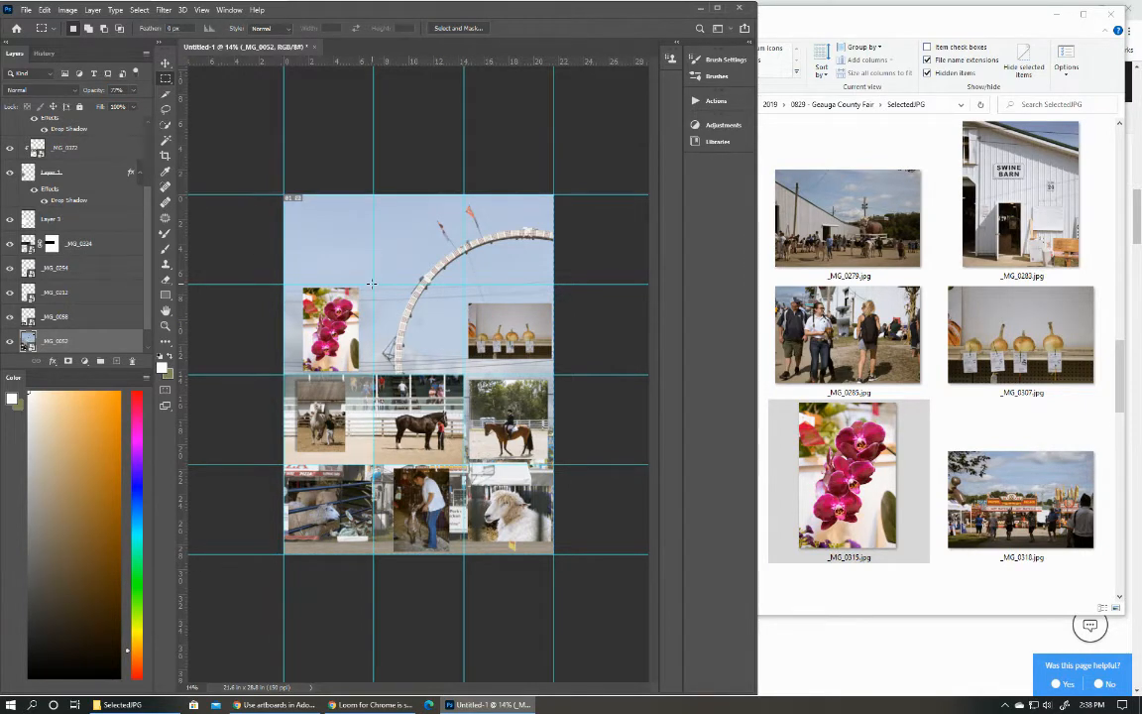
left_click_drag(372, 283, 465, 373)
key("ctrl+j")
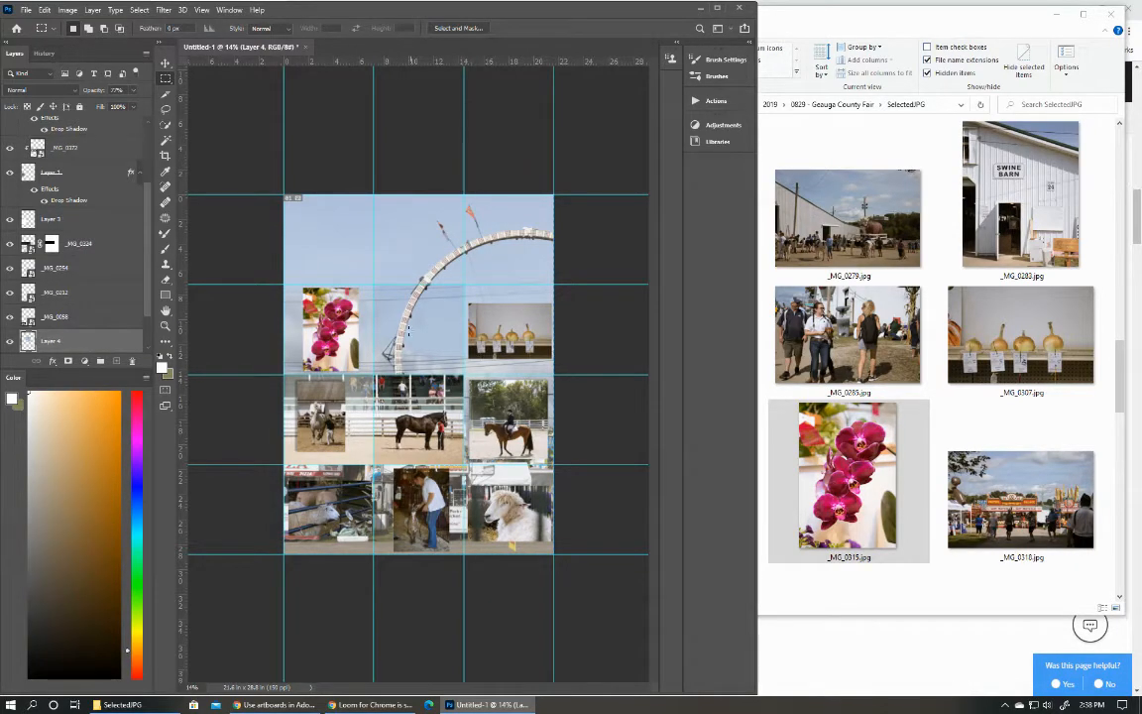
scroll(407, 351, "up", 15)
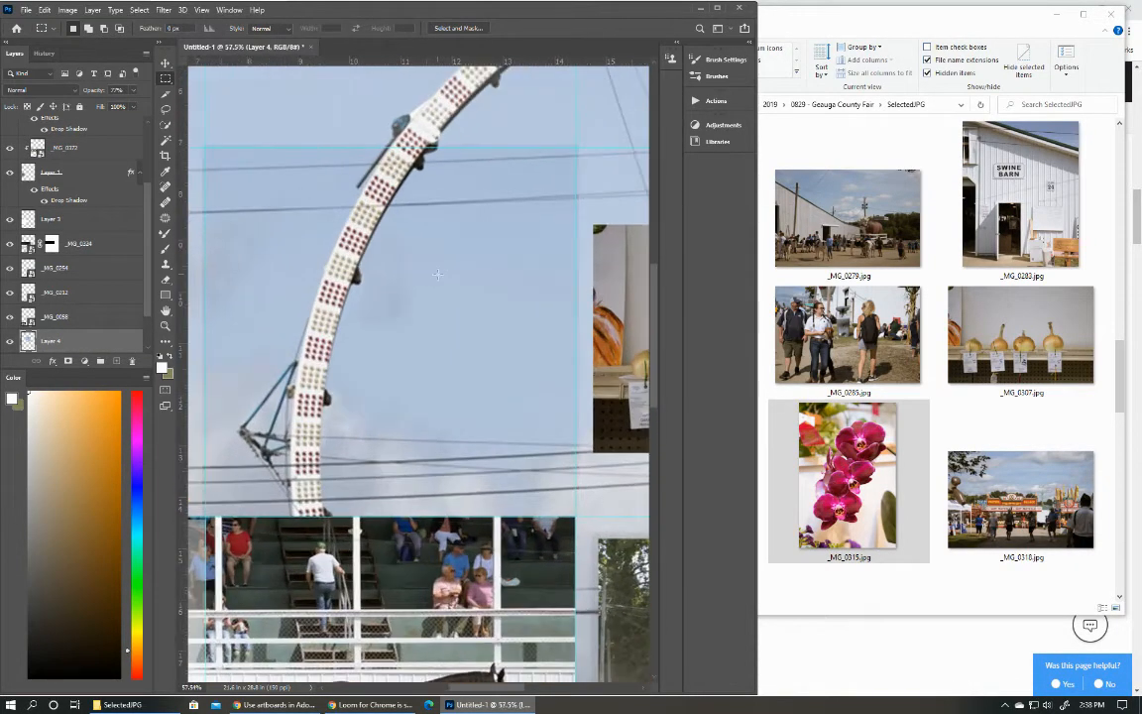
scroll(438, 273, "down", 1)
scroll(438, 273, "down", 3)
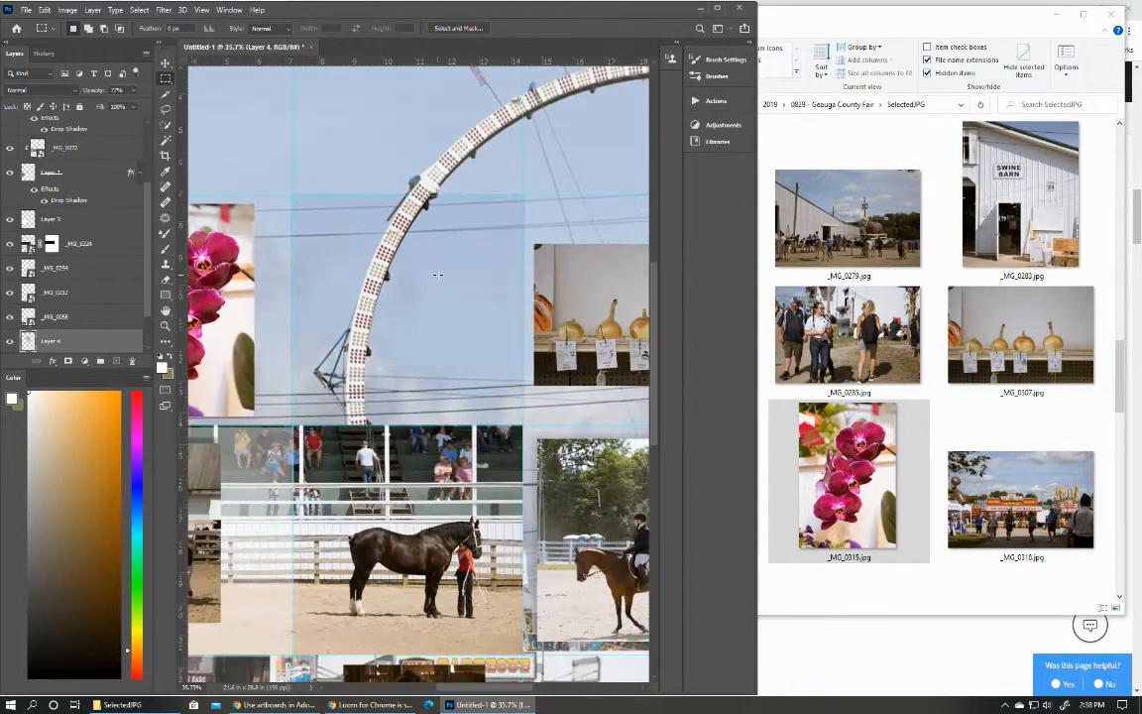
scroll(438, 274, "up", 1)
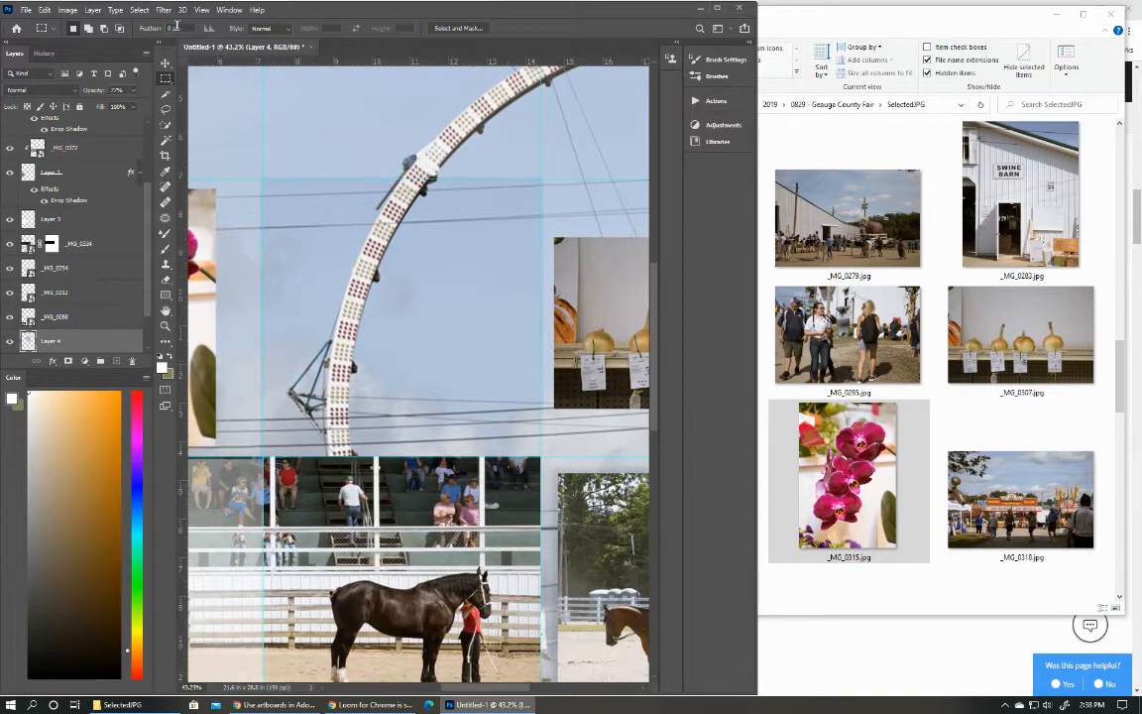
Undo the layer copy of the middle cell and clear the selection.
left_click(167, 62)
key("ctrl+z")
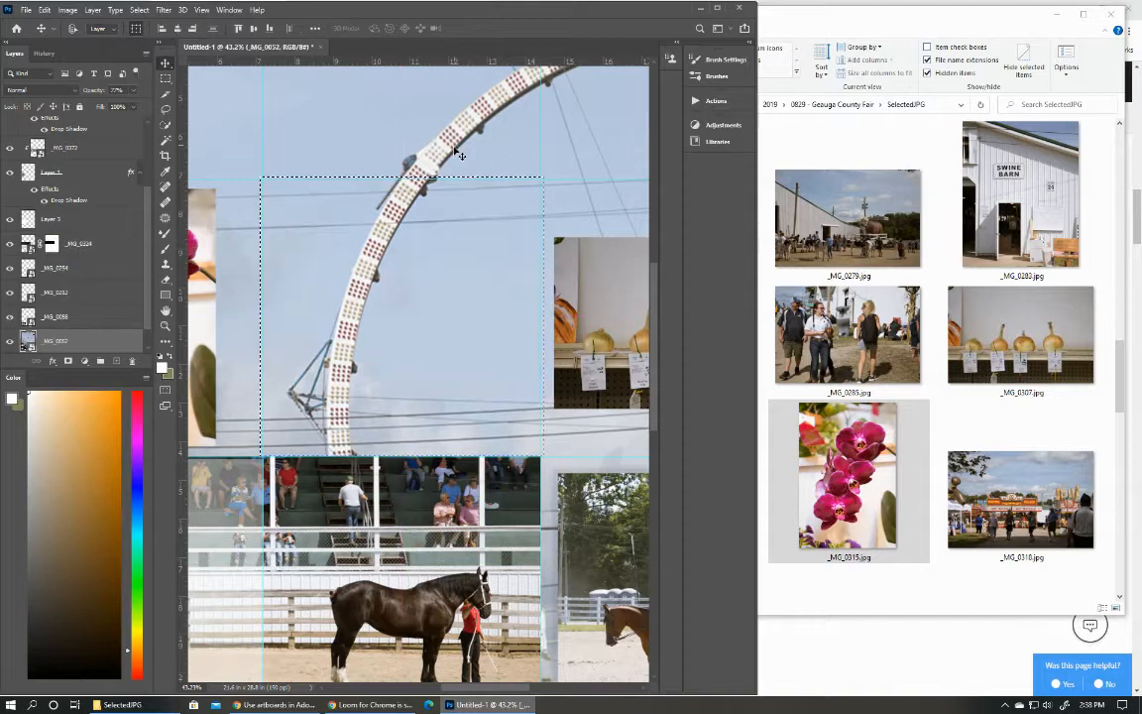
left_click(166, 77)
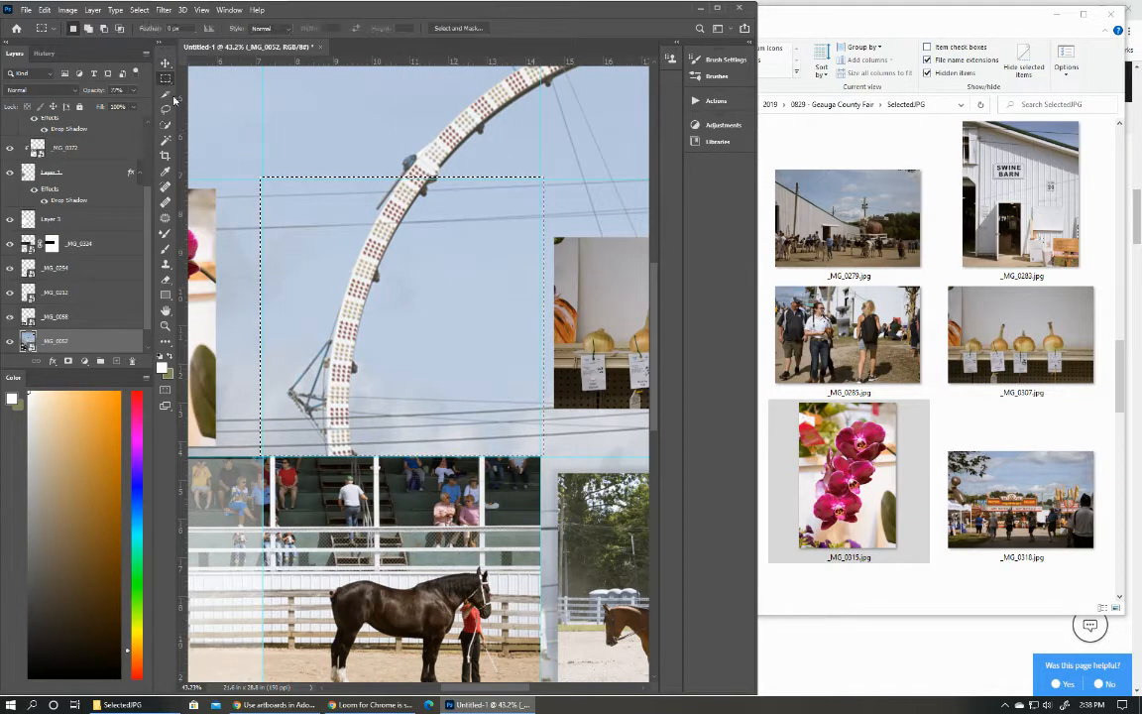
left_click(139, 10)
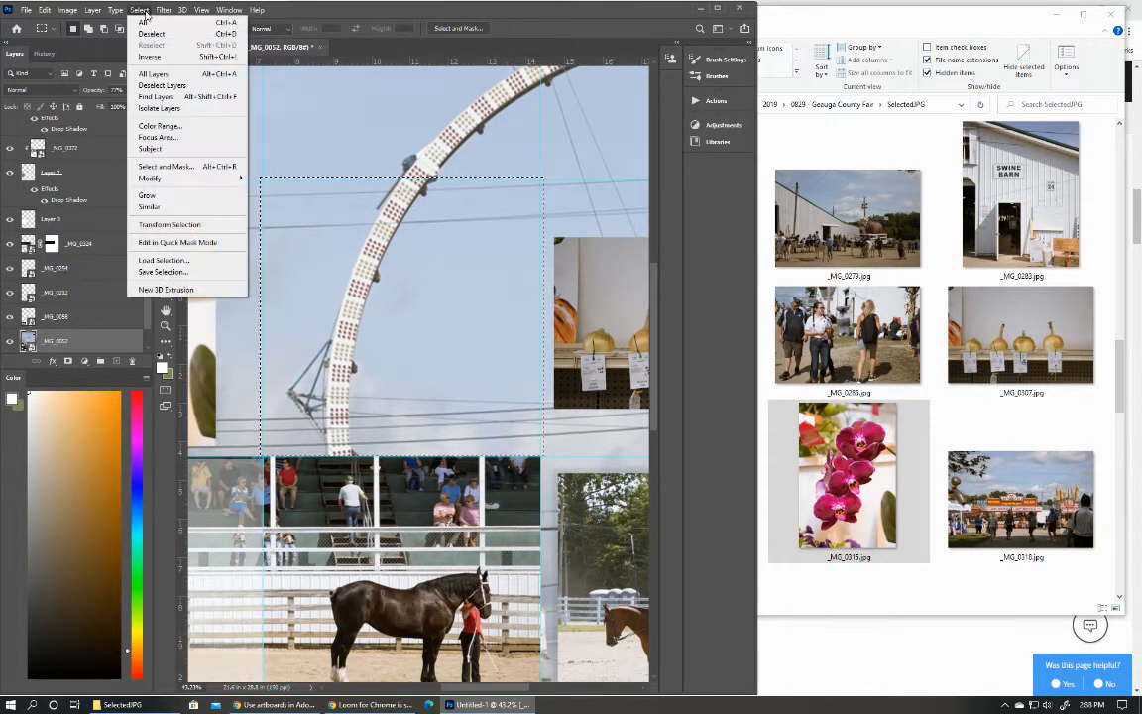
left_click(149, 40)
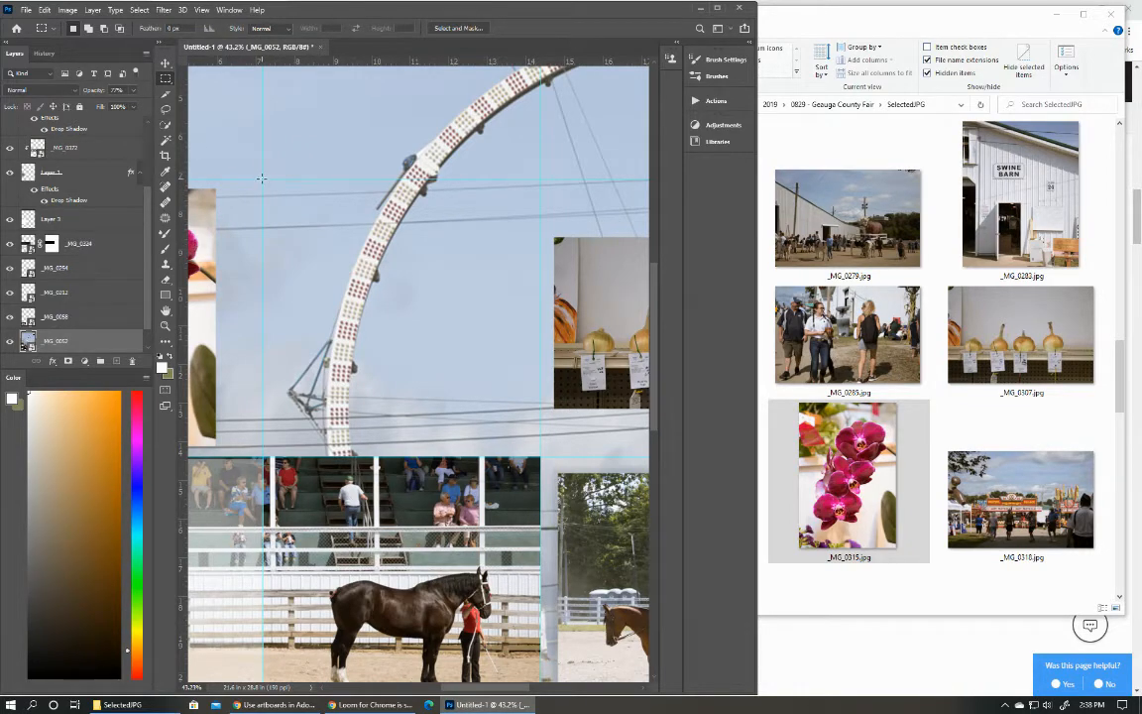
Copy the background's second-row middle cell, selected exactly along the guides, to a new layer and set its opacity to 100%.
left_click_drag(266, 182, 541, 454)
left_click(337, 231)
left_click_drag(262, 179, 541, 455)
key("ctrl+j")
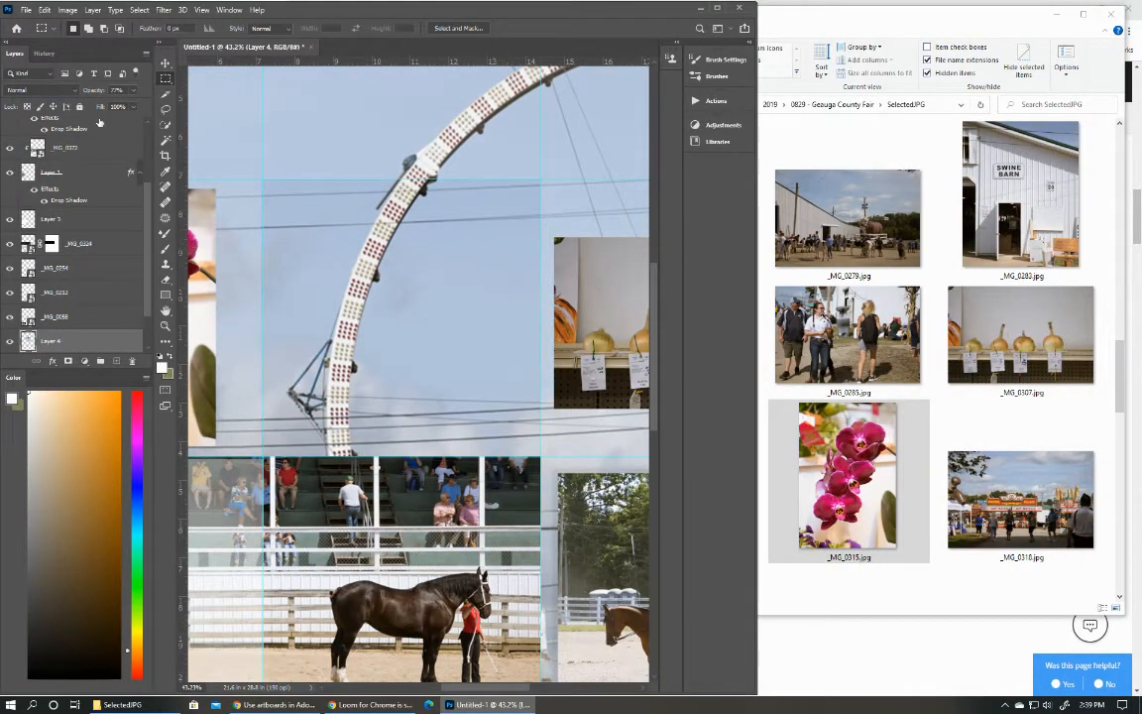
left_click_drag(91, 91, 220, 94)
key("ctrl+0")
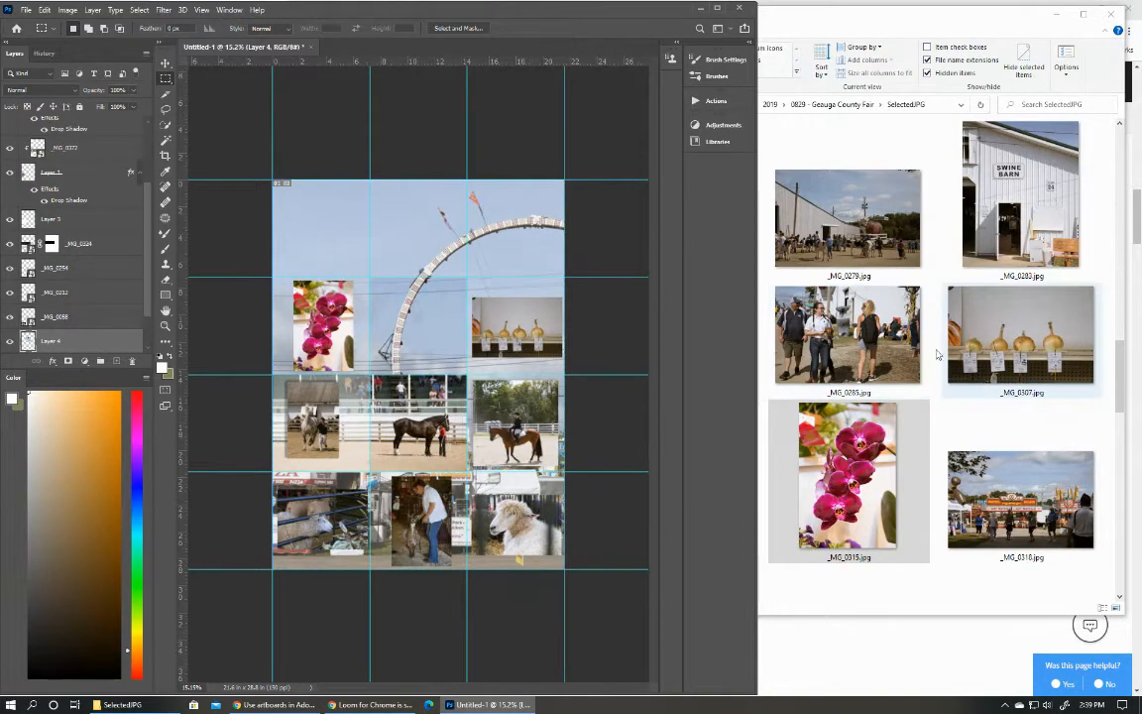
scroll(865, 337, "up", 5)
scroll(865, 337, "down", 2)
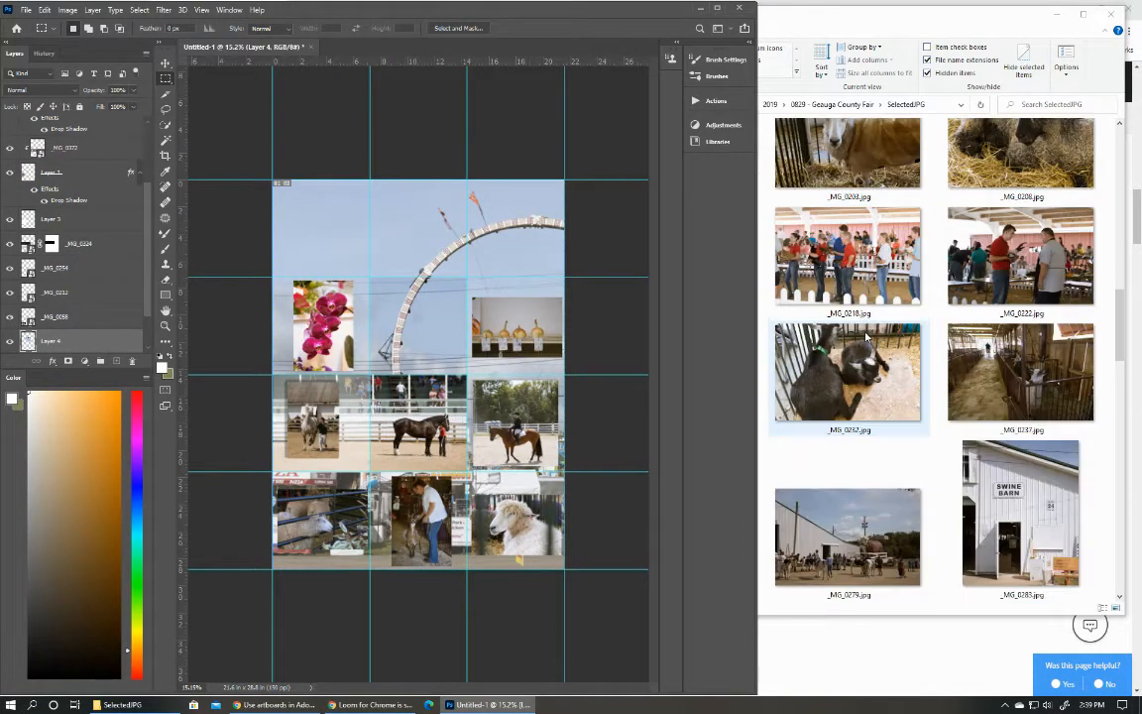
left_click(870, 260)
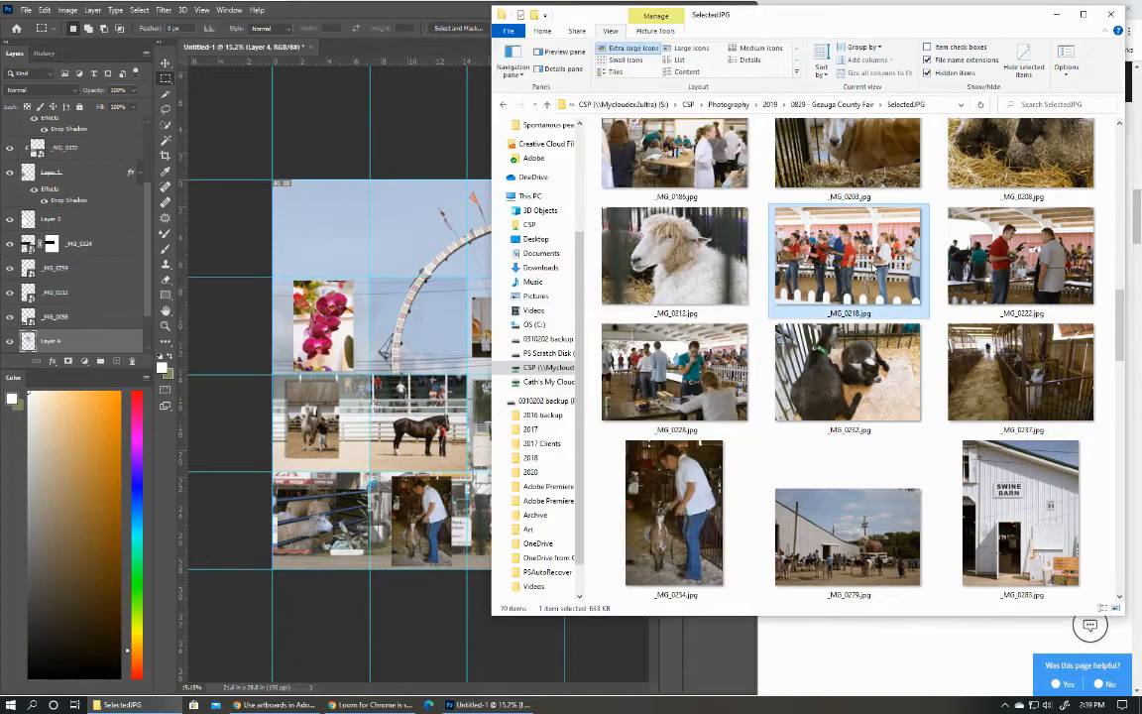
left_click_drag(786, 243, 484, 254)
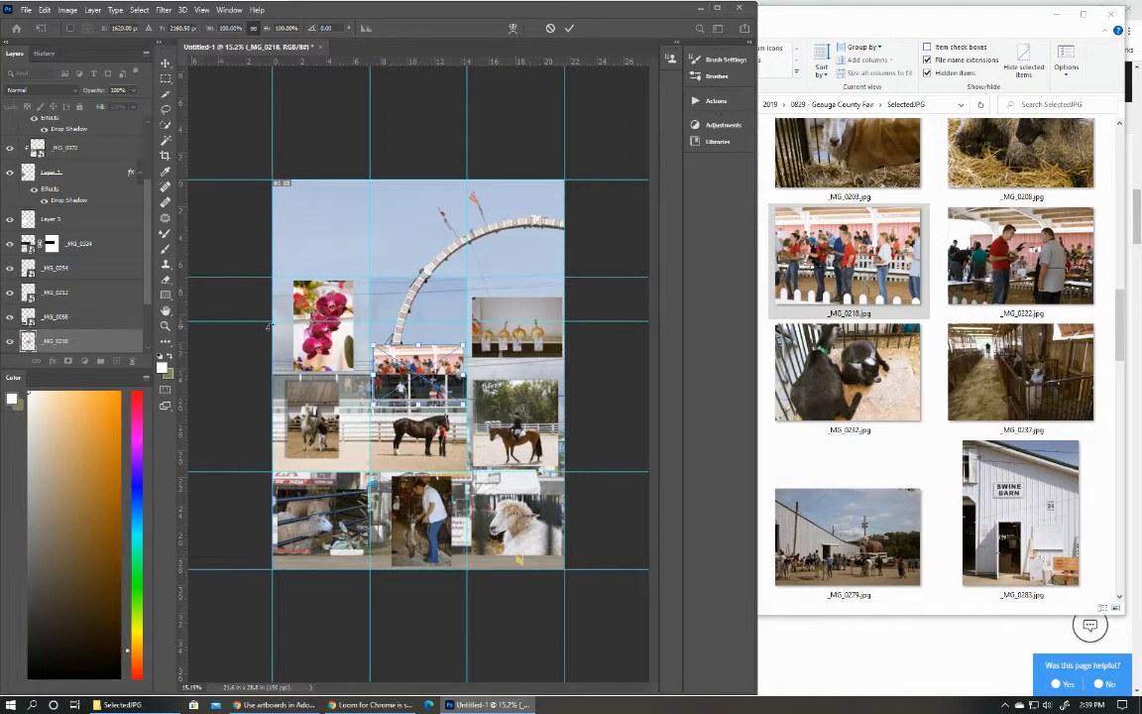
left_click(552, 29)
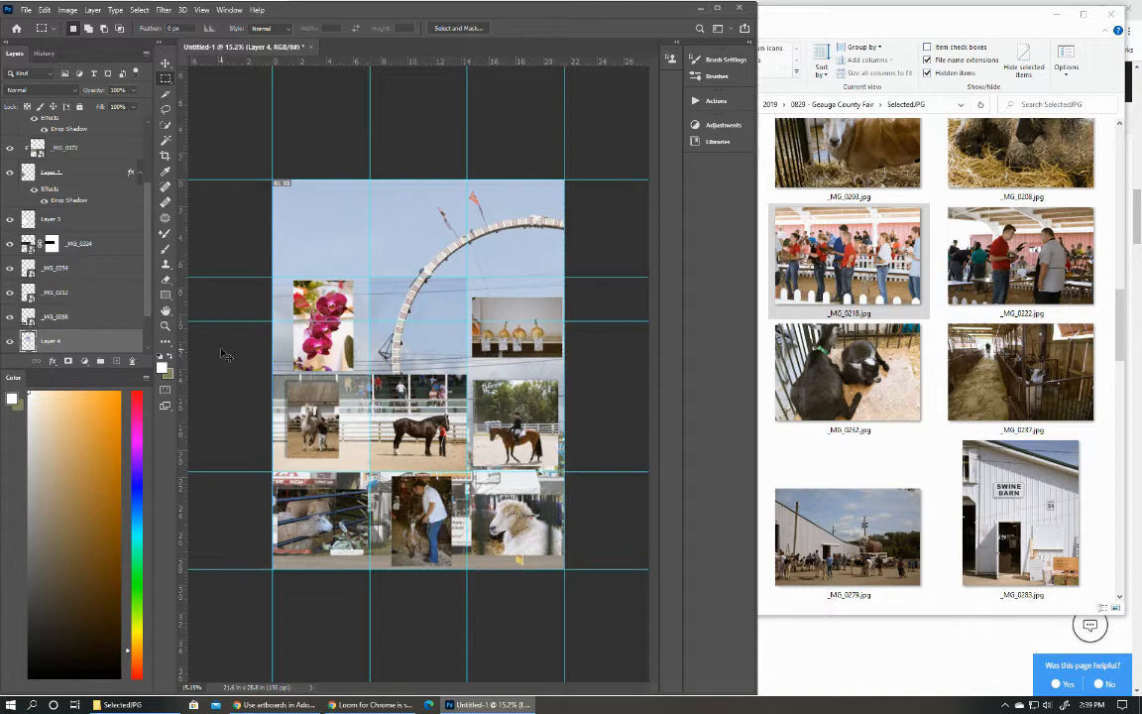
Set the opacity of the copied middle-cell layer to 77%.
key("7")
key("7")
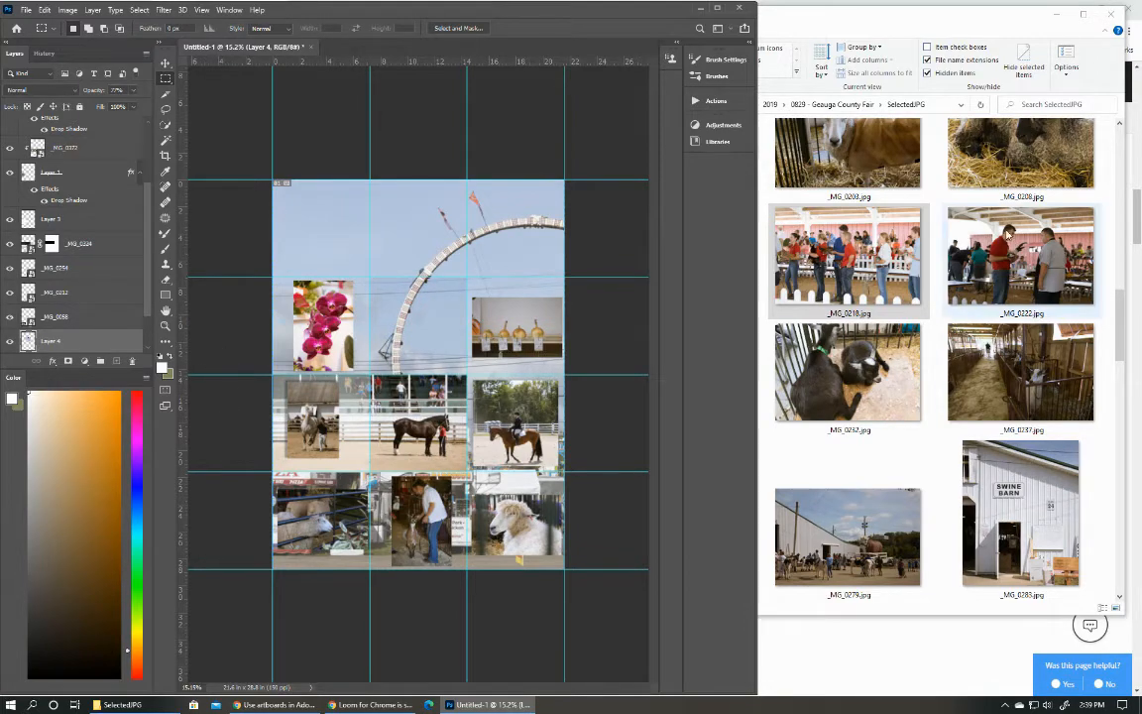
Place _MG_0218.jpg in the top row's right-hand grid cell.
left_click(849, 263)
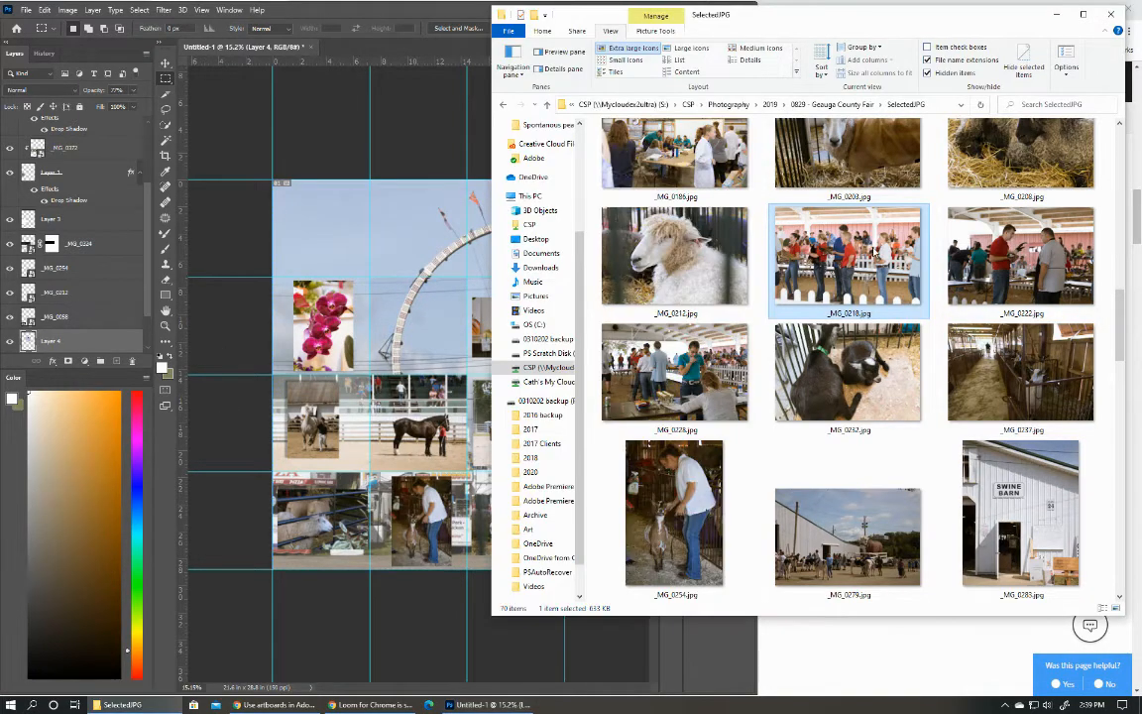
left_click_drag(864, 252, 436, 243)
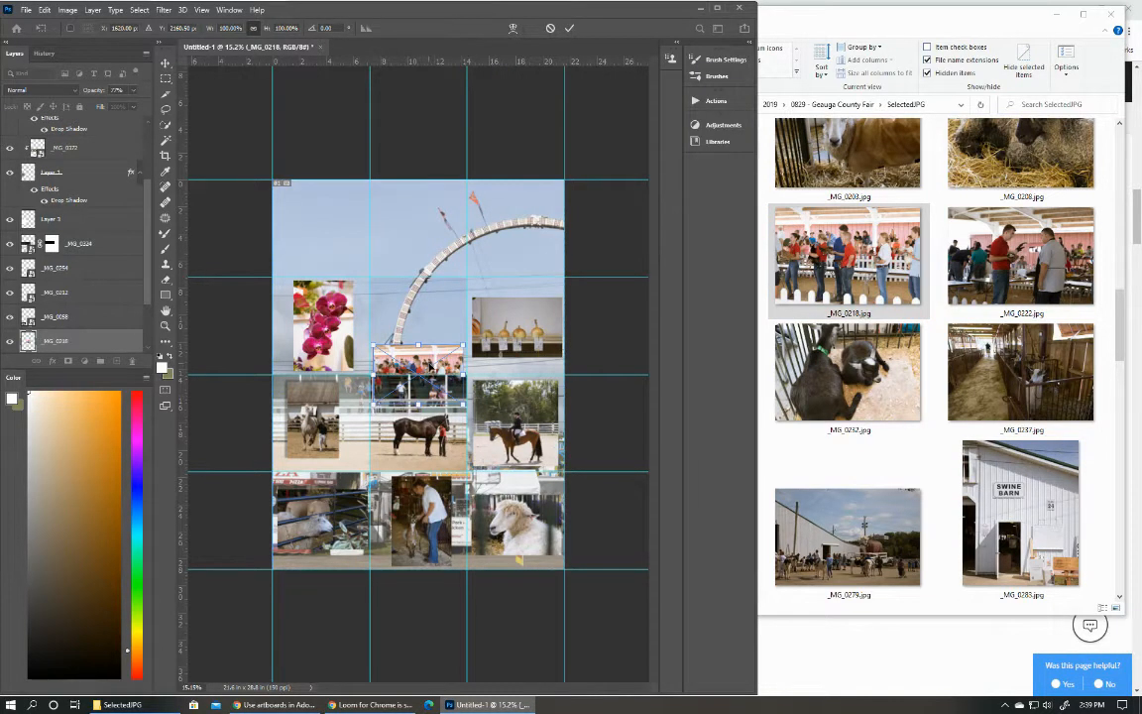
left_click_drag(429, 365, 530, 221)
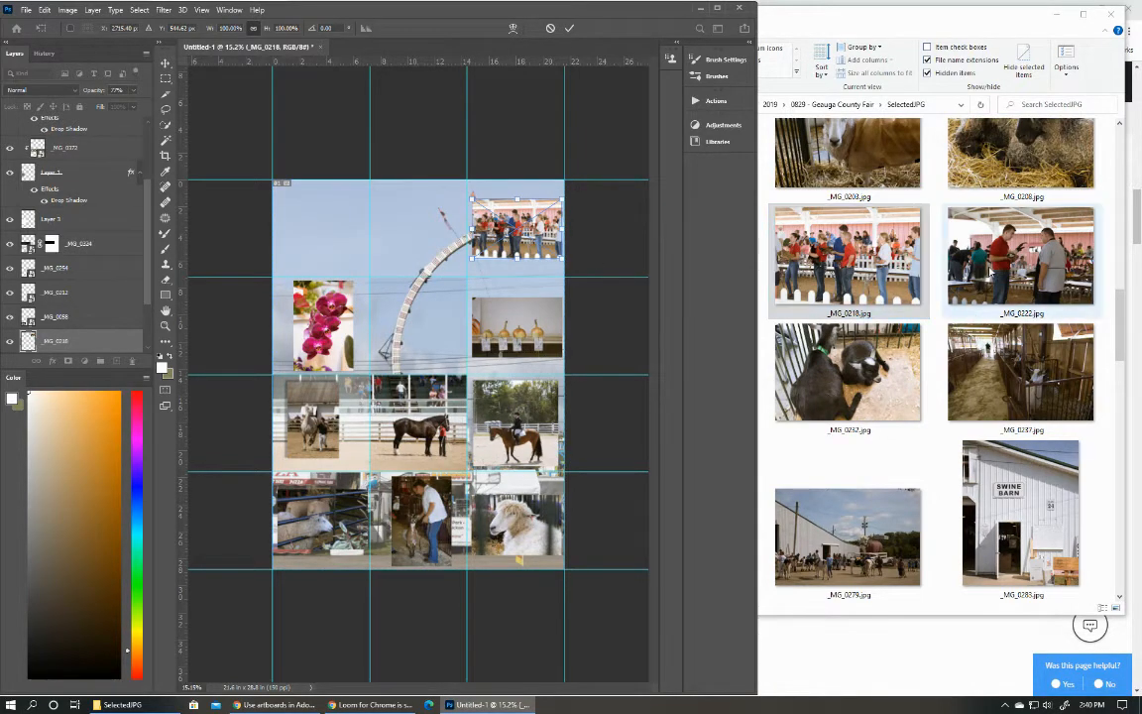
Place _MG_0175.jpg from the SelectedJPG folder in the top row's left-hand grid cell.
left_click(952, 592)
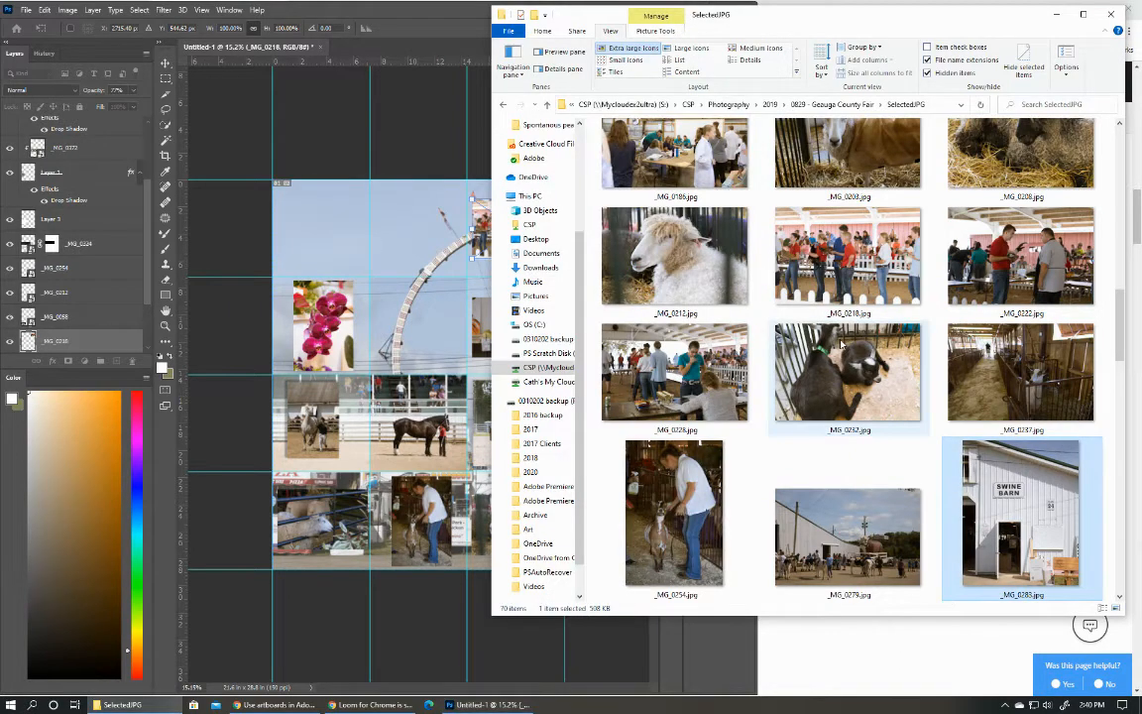
scroll(694, 163, "up", 2)
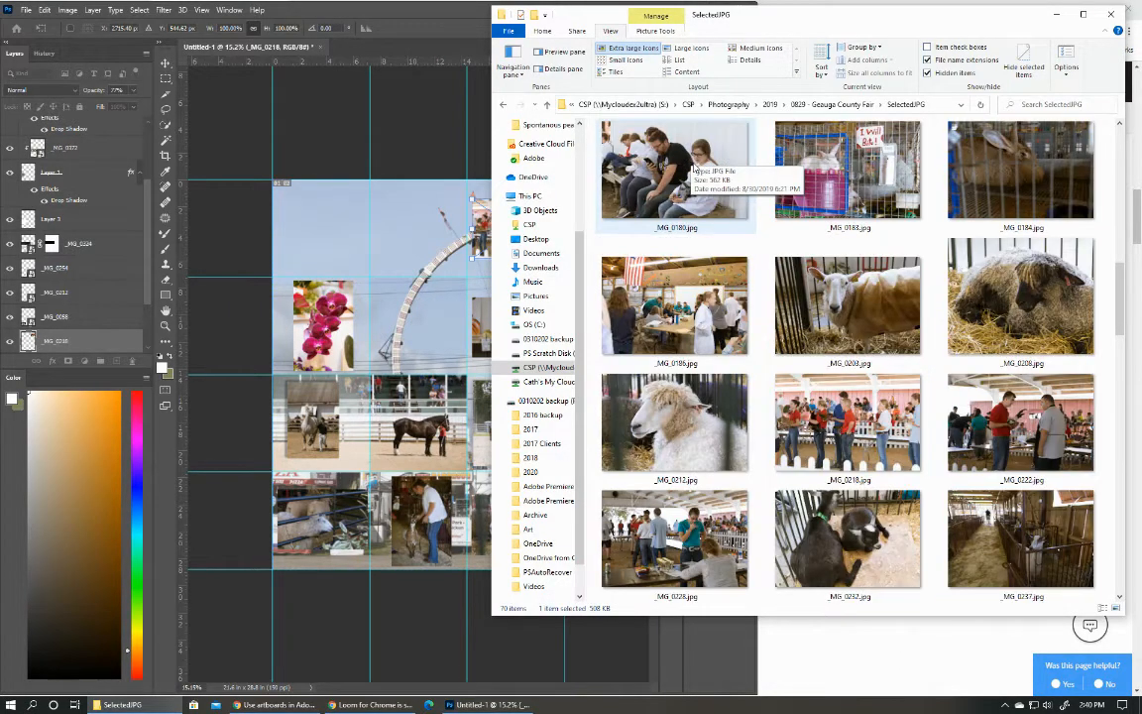
scroll(694, 169, "up", 3)
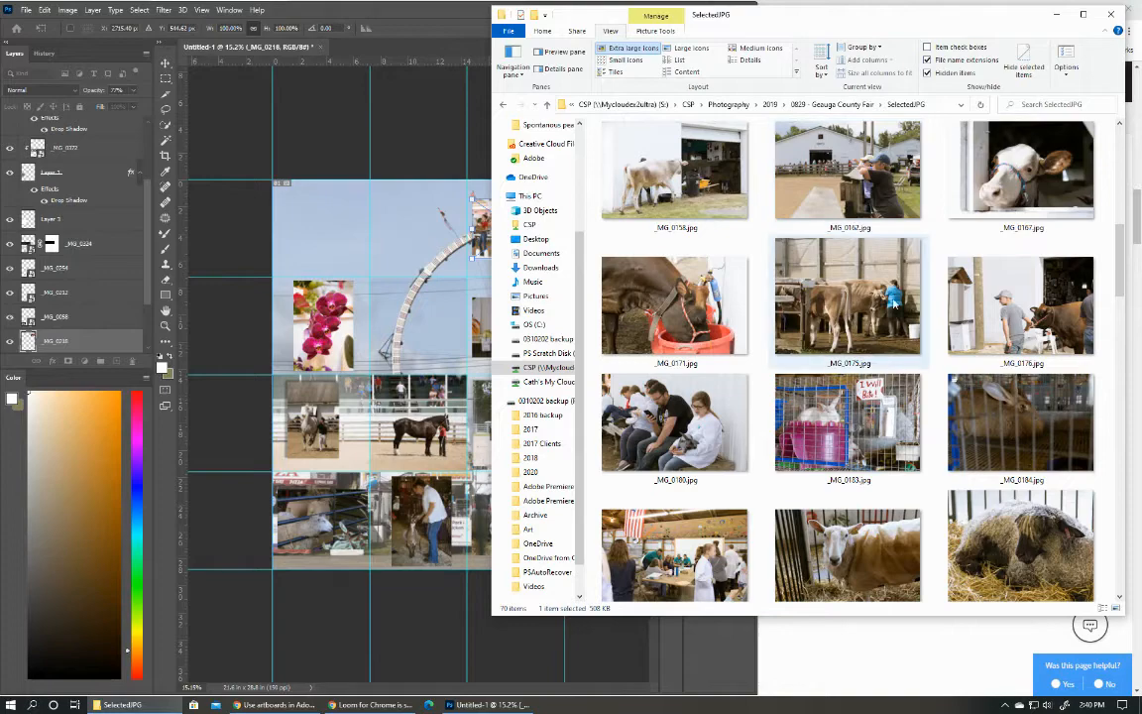
left_click_drag(885, 311, 339, 244)
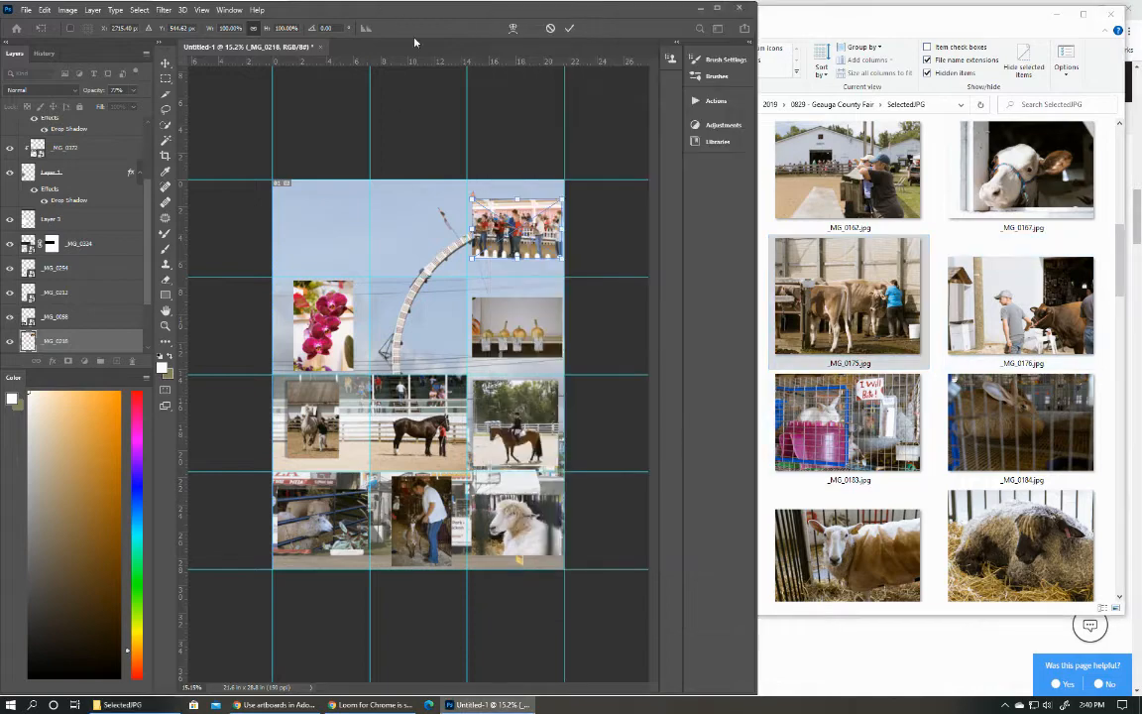
left_click(568, 28)
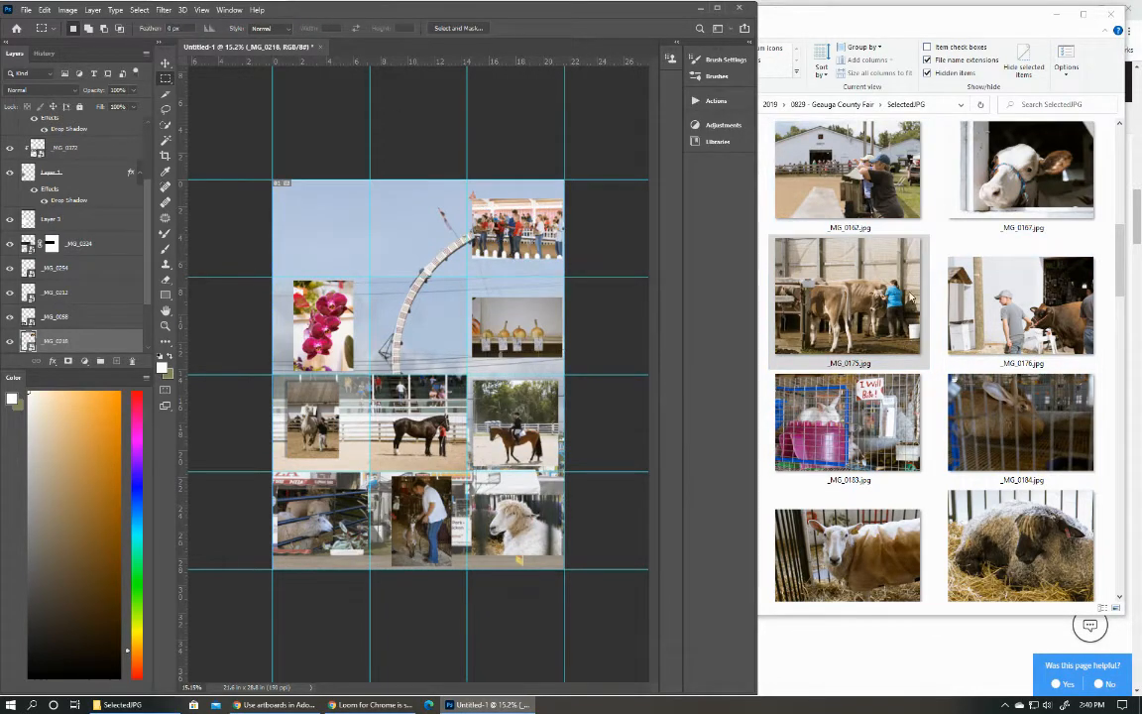
left_click(892, 291)
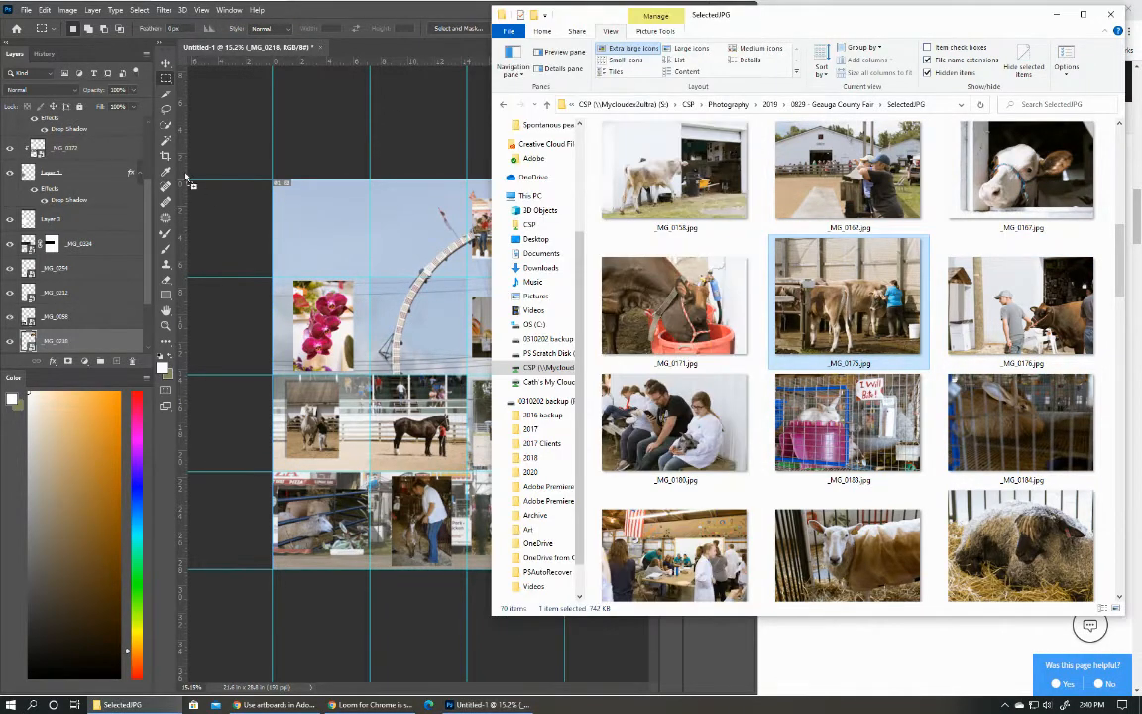
left_click_drag(359, 225, 324, 225)
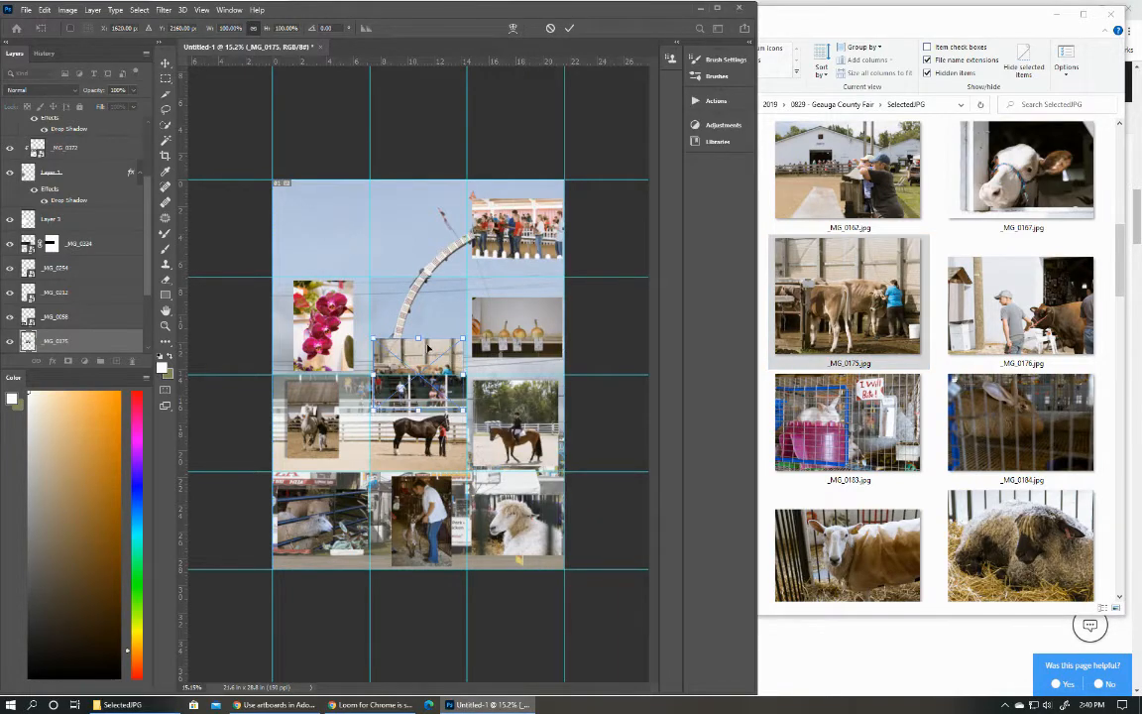
left_click_drag(409, 363, 311, 217)
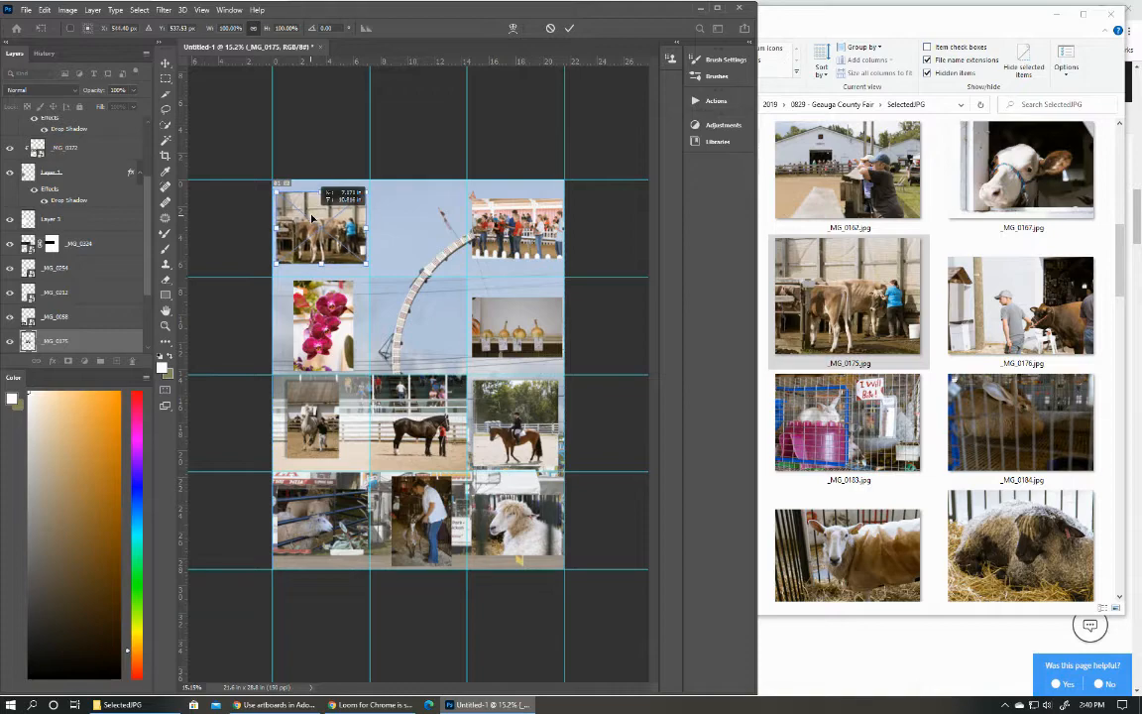
key("Return")
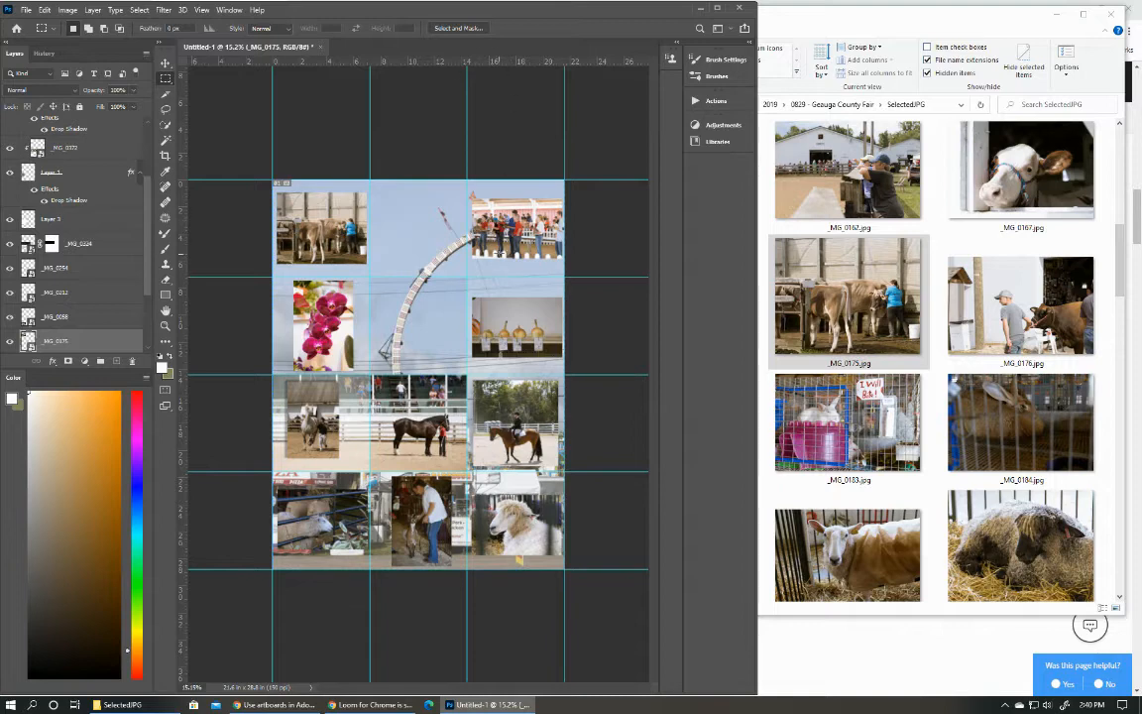
Delete the _MG_0218 photo from the top row's right-hand cell.
left_click(164, 64)
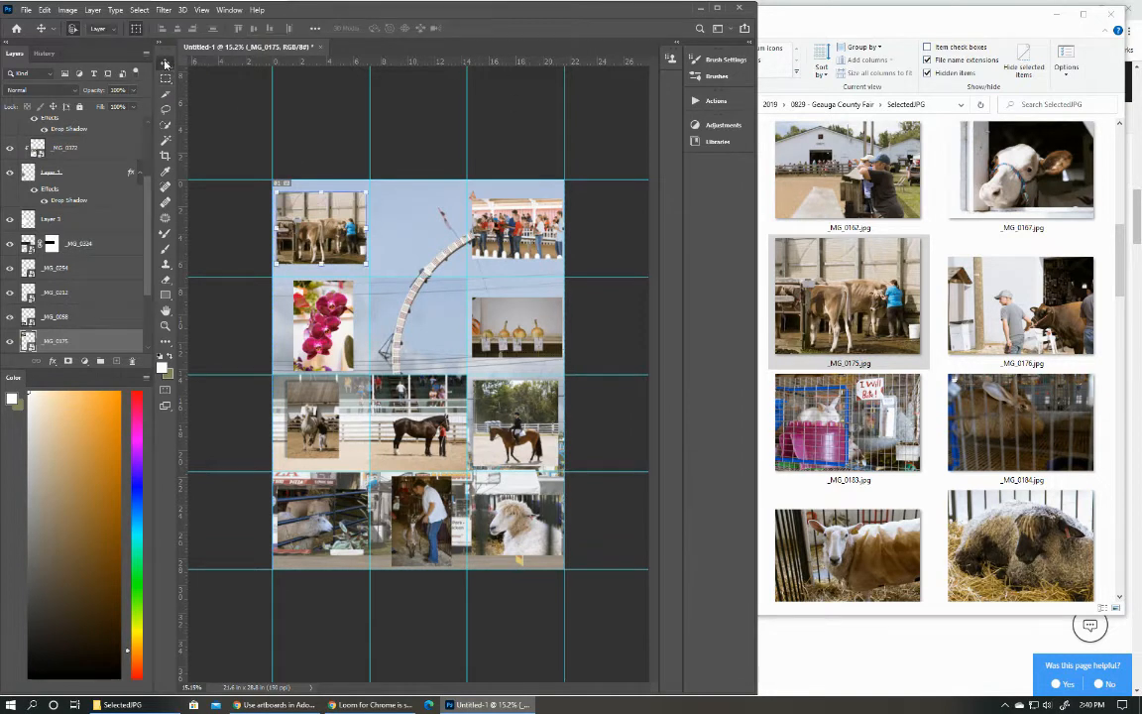
left_click(509, 235)
key("Delete")
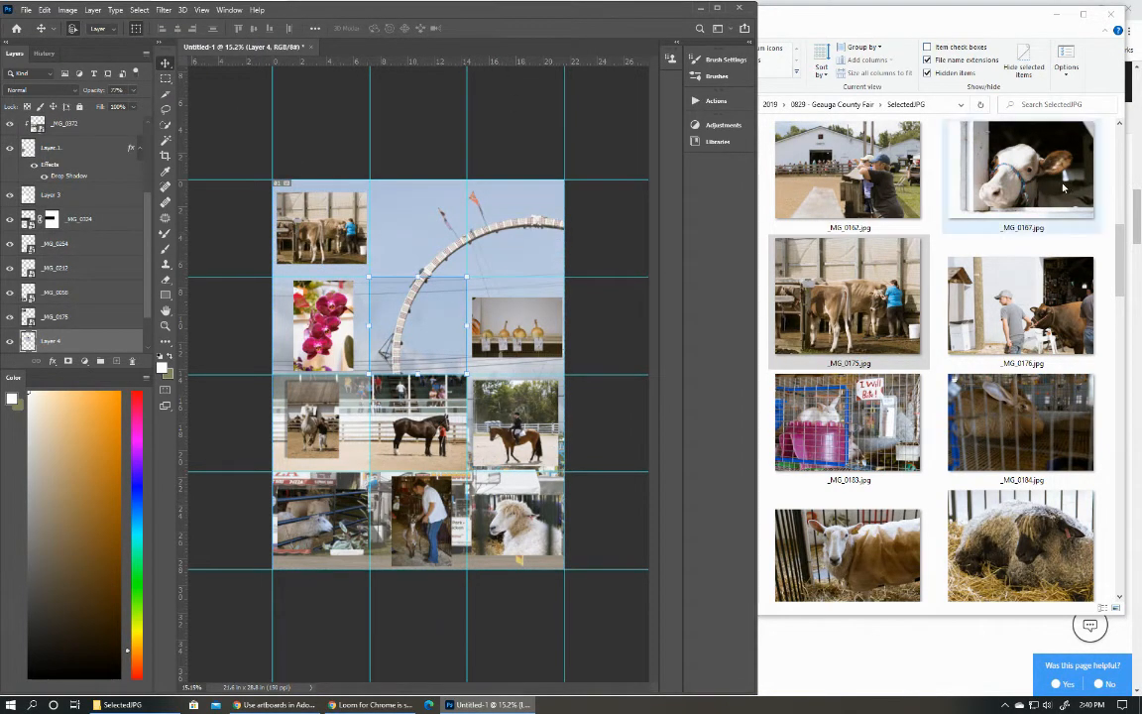
left_click(1034, 176)
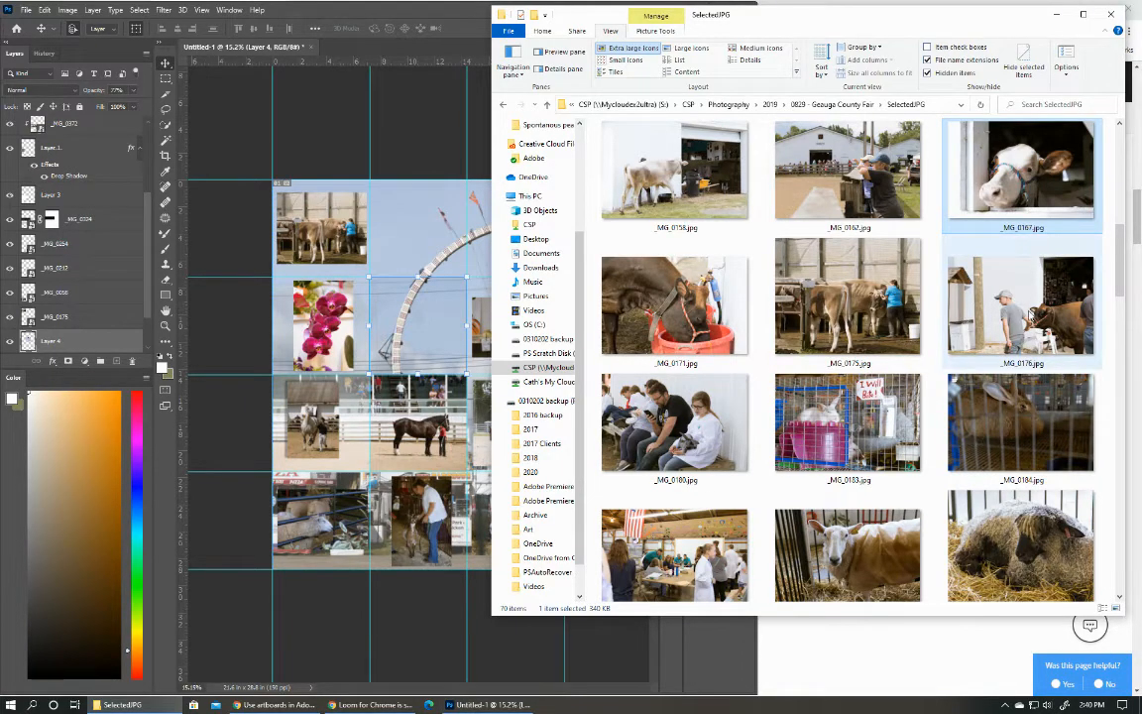
left_click_drag(1021, 298, 412, 237)
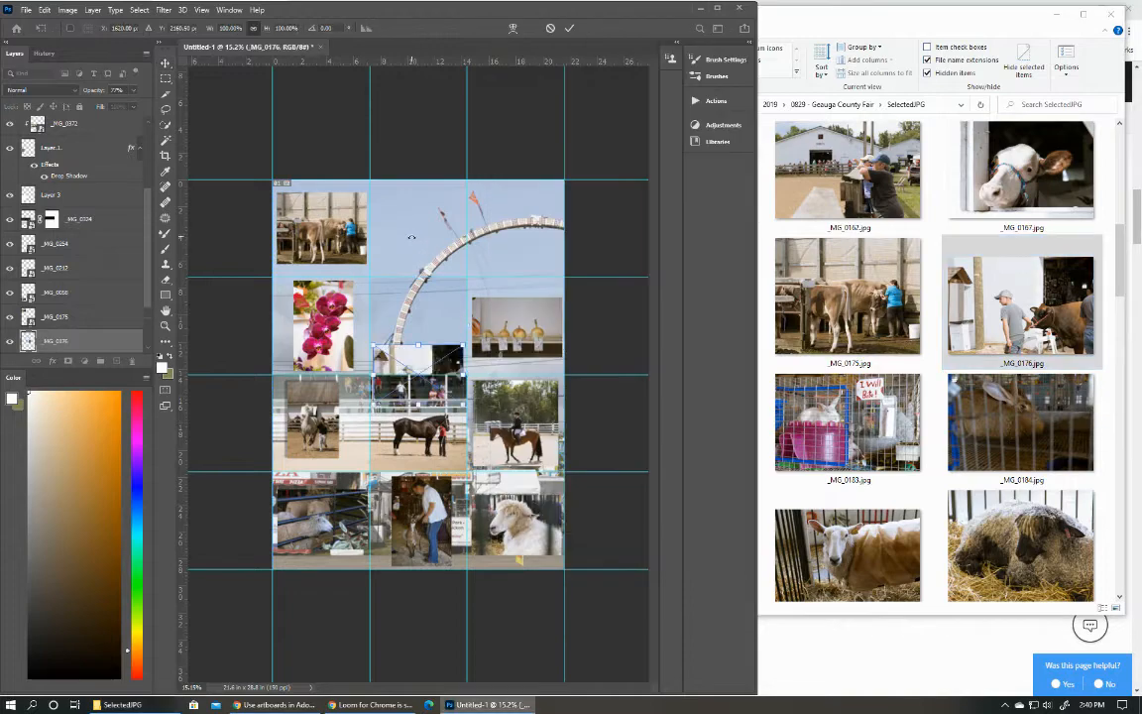
left_click_drag(437, 358, 438, 212)
key("Escape")
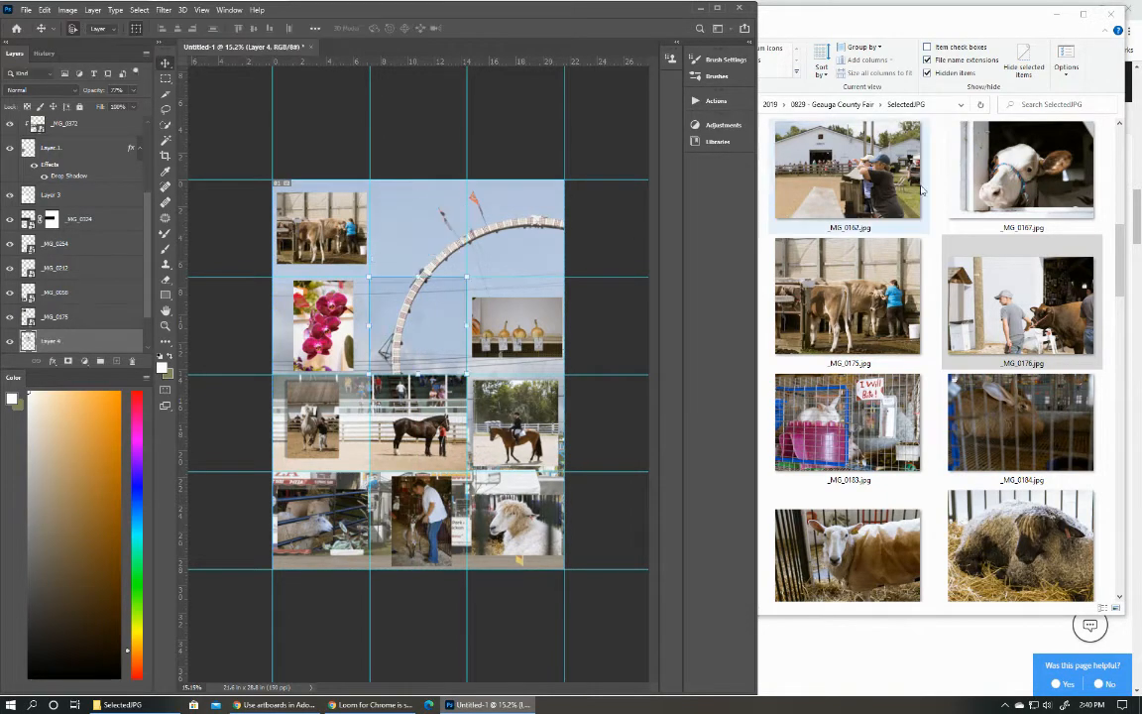
Place _MG_0167.jpg, the white-faced cow, in the top row's right-hand grid cell.
left_click_drag(1025, 171, 417, 224)
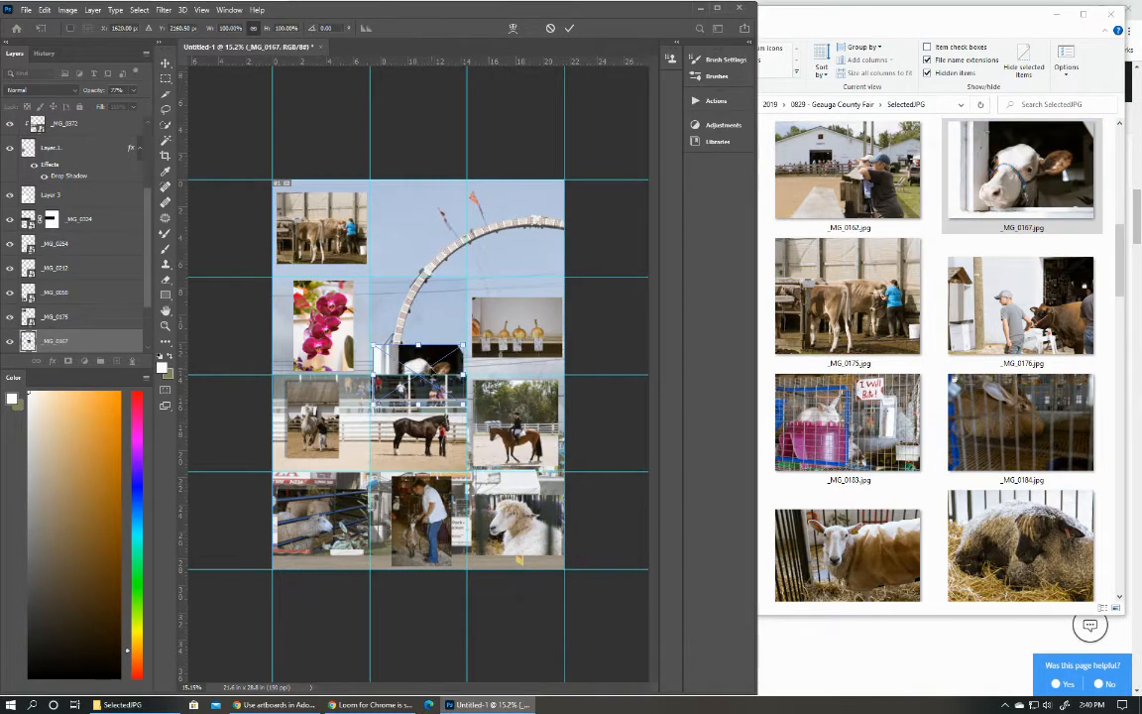
left_click_drag(428, 363, 527, 215)
key("Return")
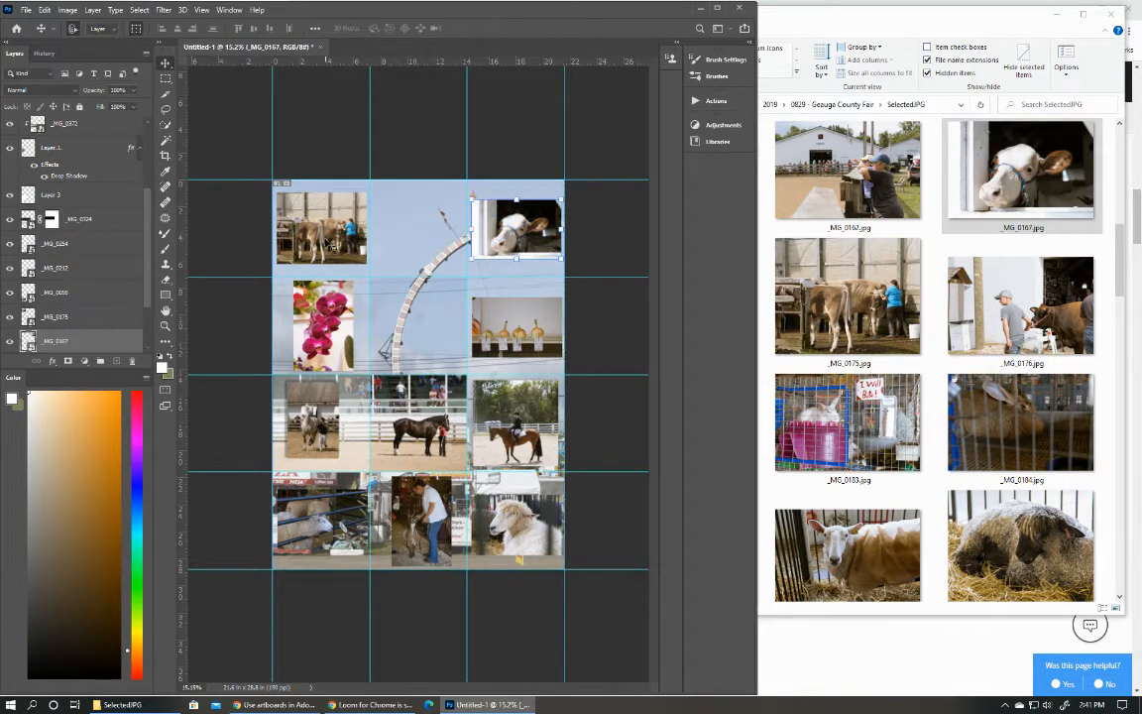
Look through the SelectedJPG folder for a photo that suits the top row's empty middle cell.
left_click_drag(328, 242, 335, 268)
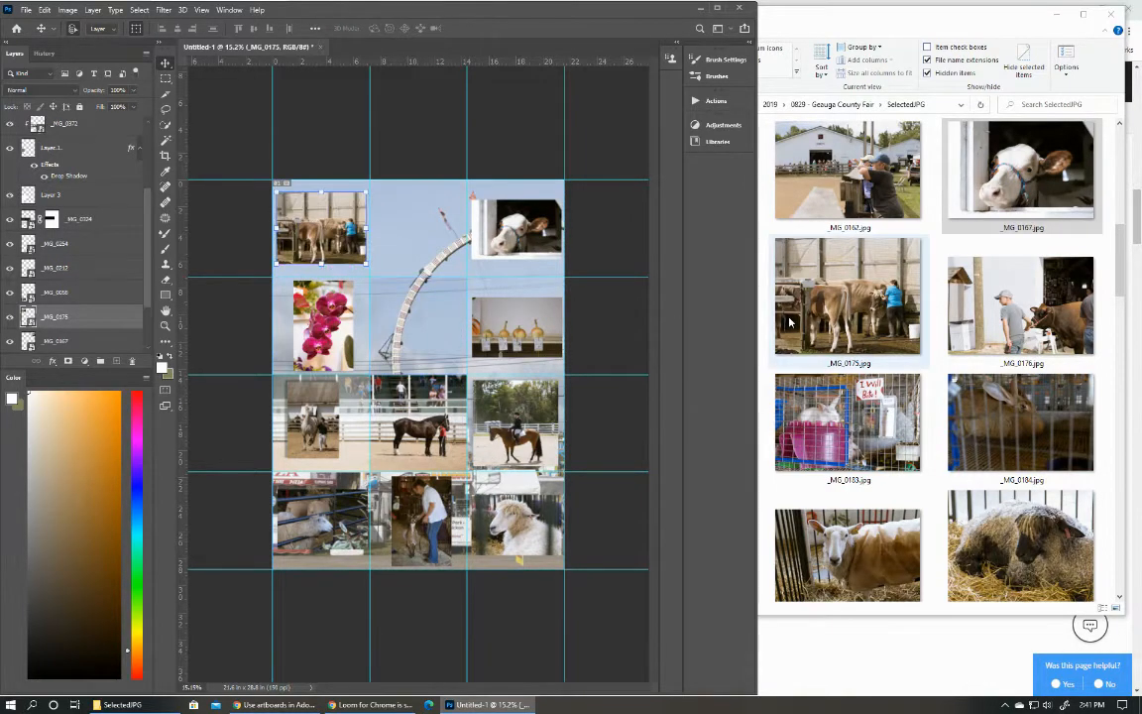
scroll(892, 411, "down", 1)
scroll(902, 406, "up", 4)
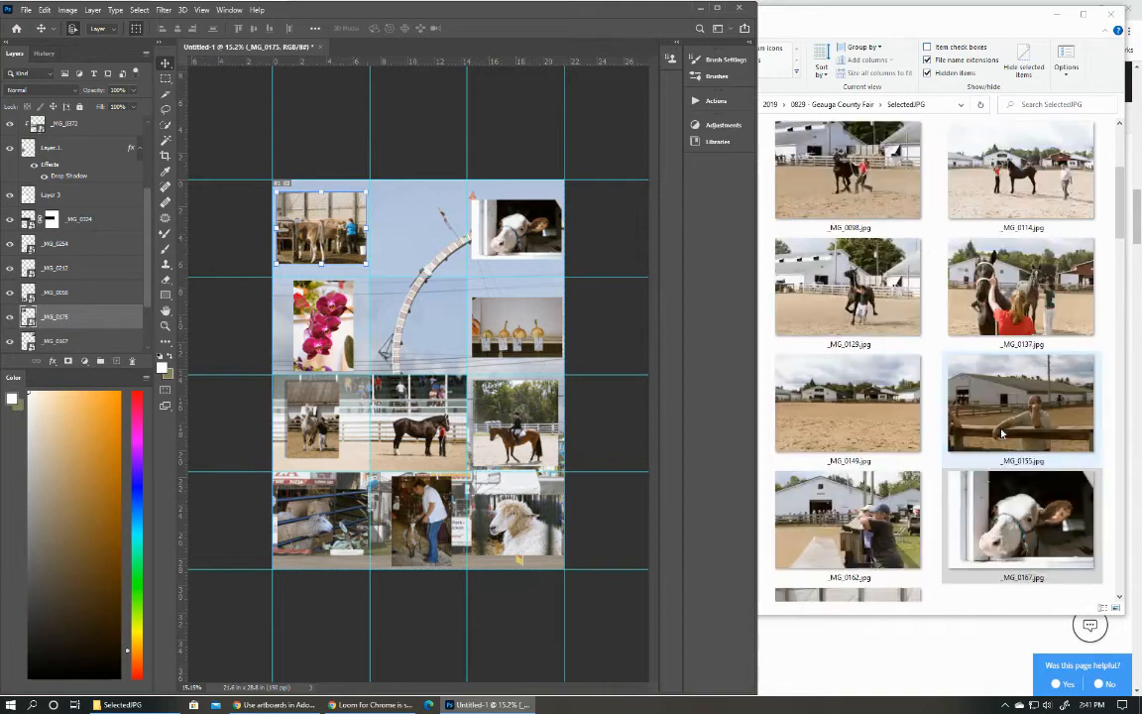
scroll(909, 327, "up", 3)
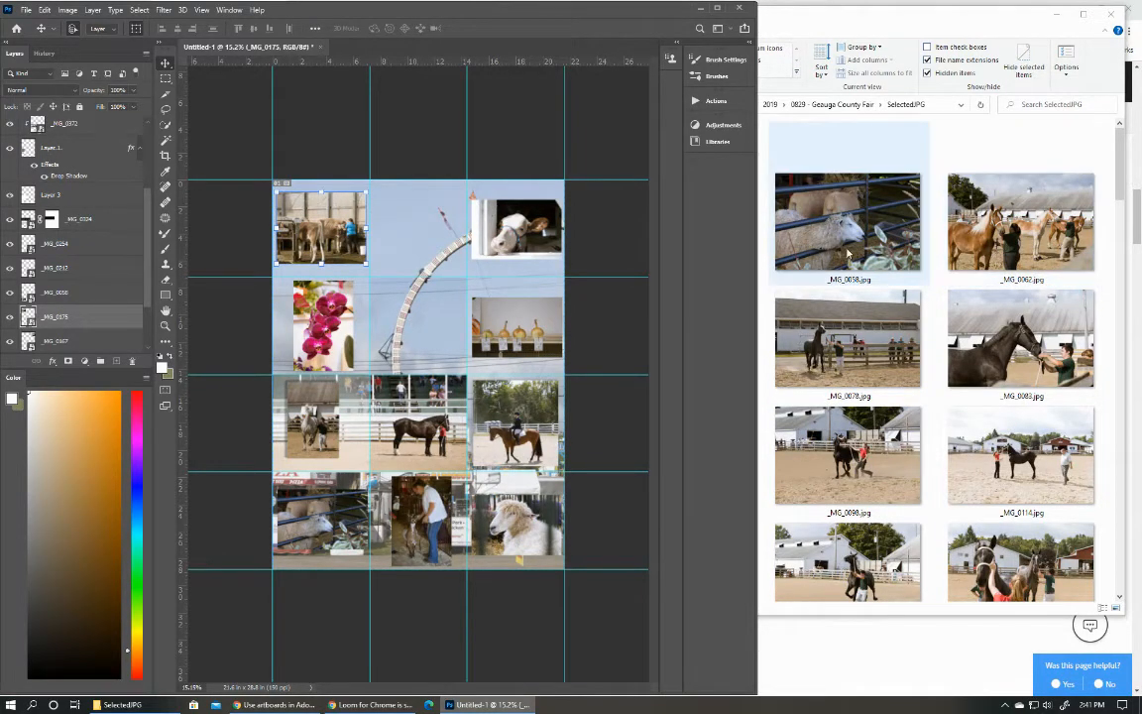
scroll(848, 253, "down", 7)
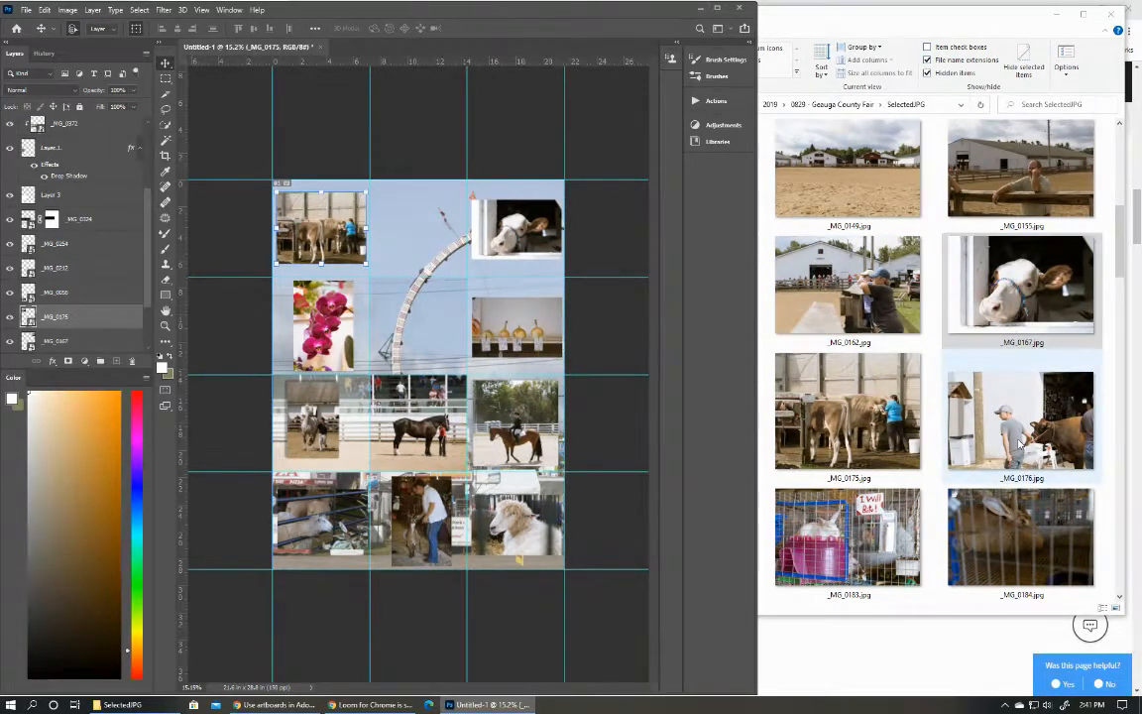
scroll(911, 448, "down", 3)
scroll(912, 448, "down", 3)
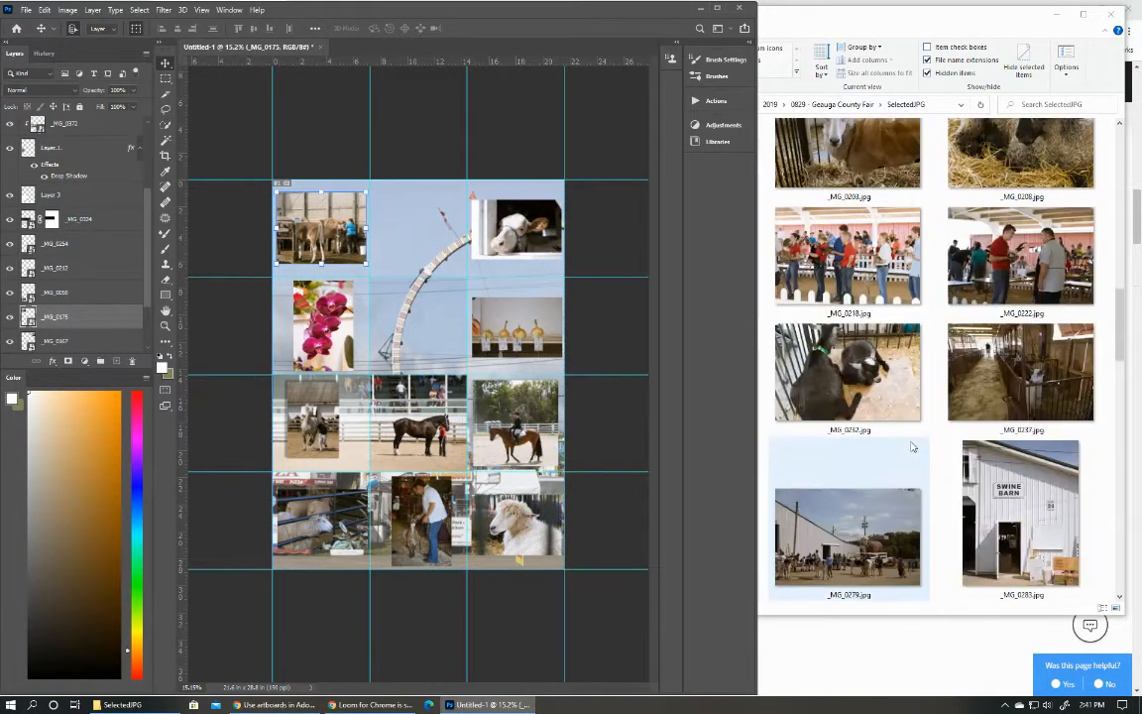
scroll(912, 448, "down", 3)
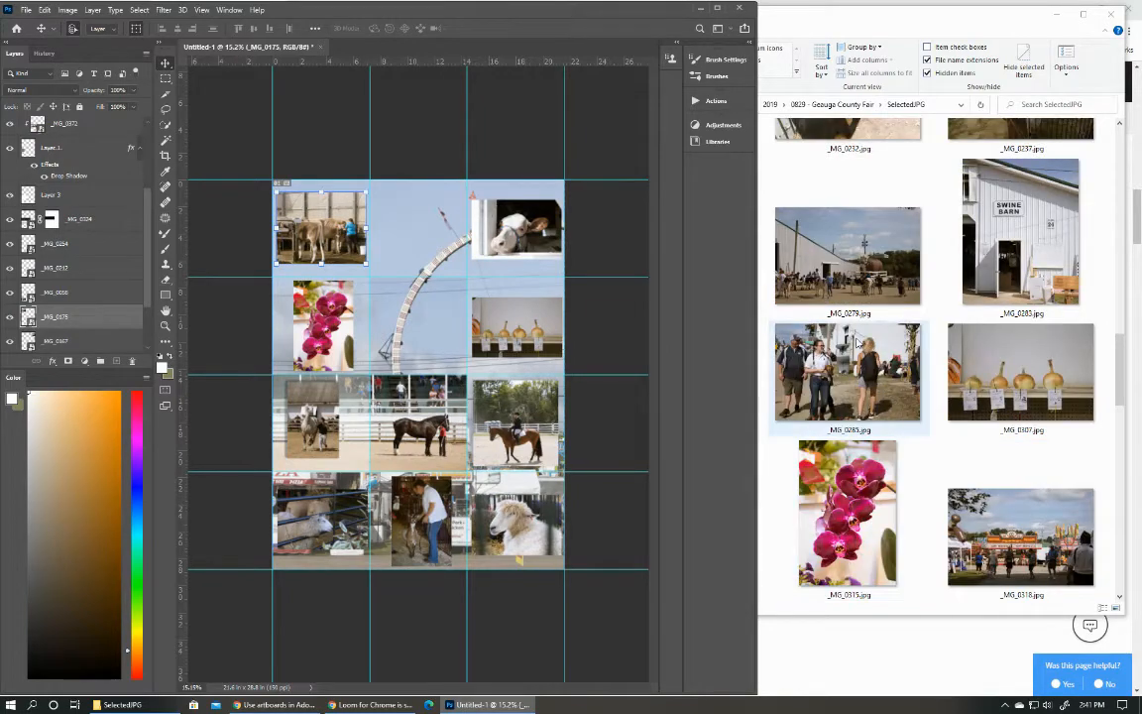
left_click(866, 286)
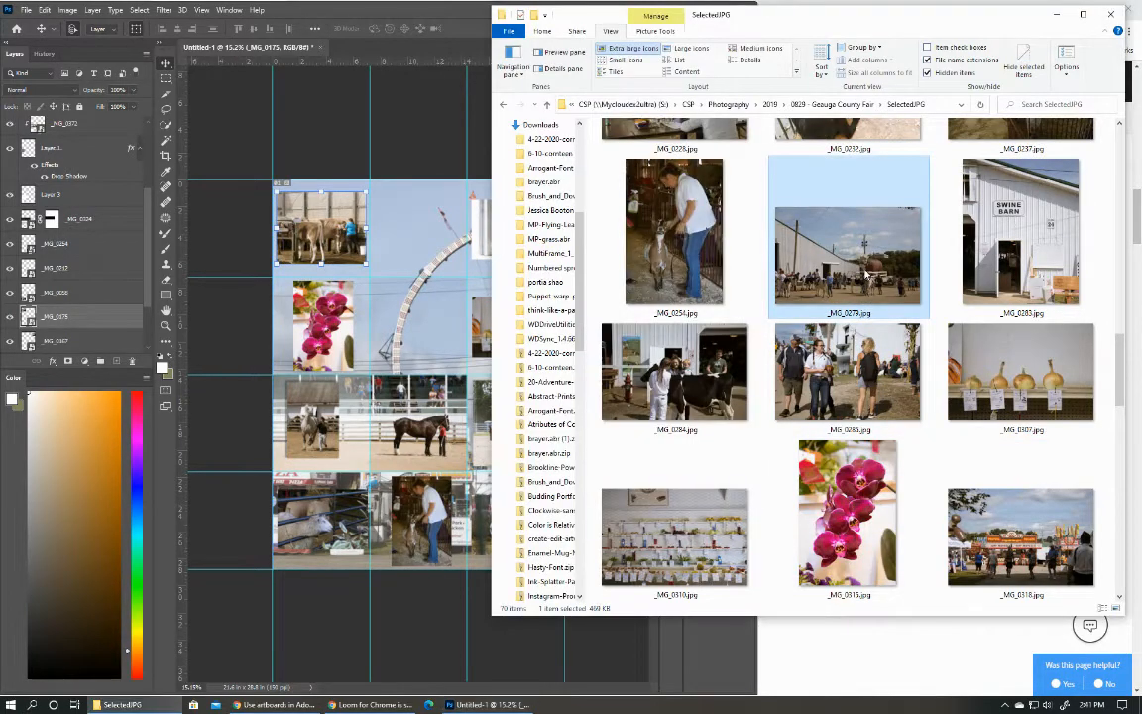
scroll(875, 272, "down", 3)
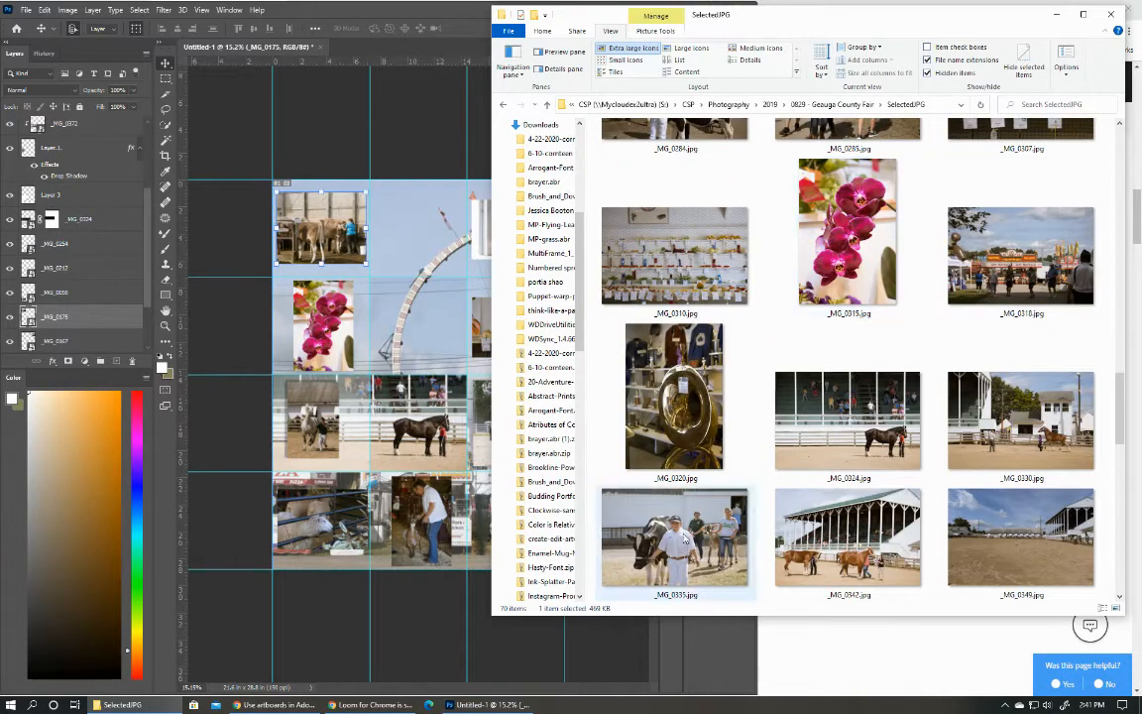
Place _MG_0335.jpg in the top row's middle cell, scaled to about 141.71%, and move its layer to the top of the stack.
left_click_drag(684, 538, 385, 220)
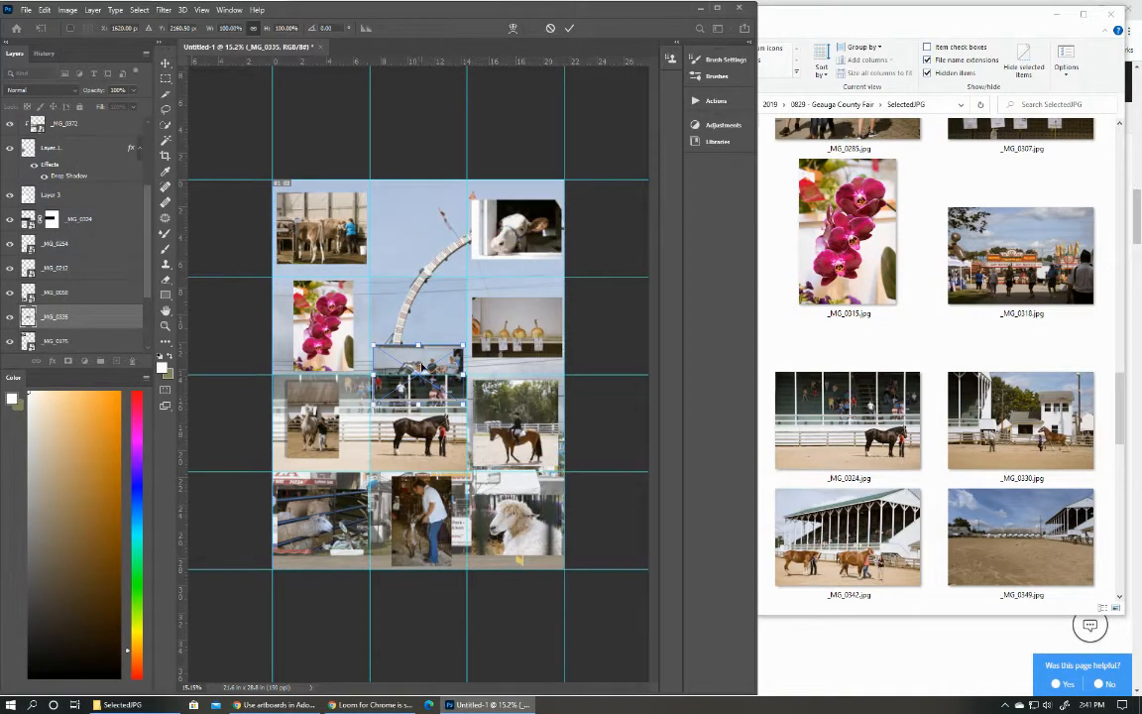
left_click_drag(421, 367, 433, 203)
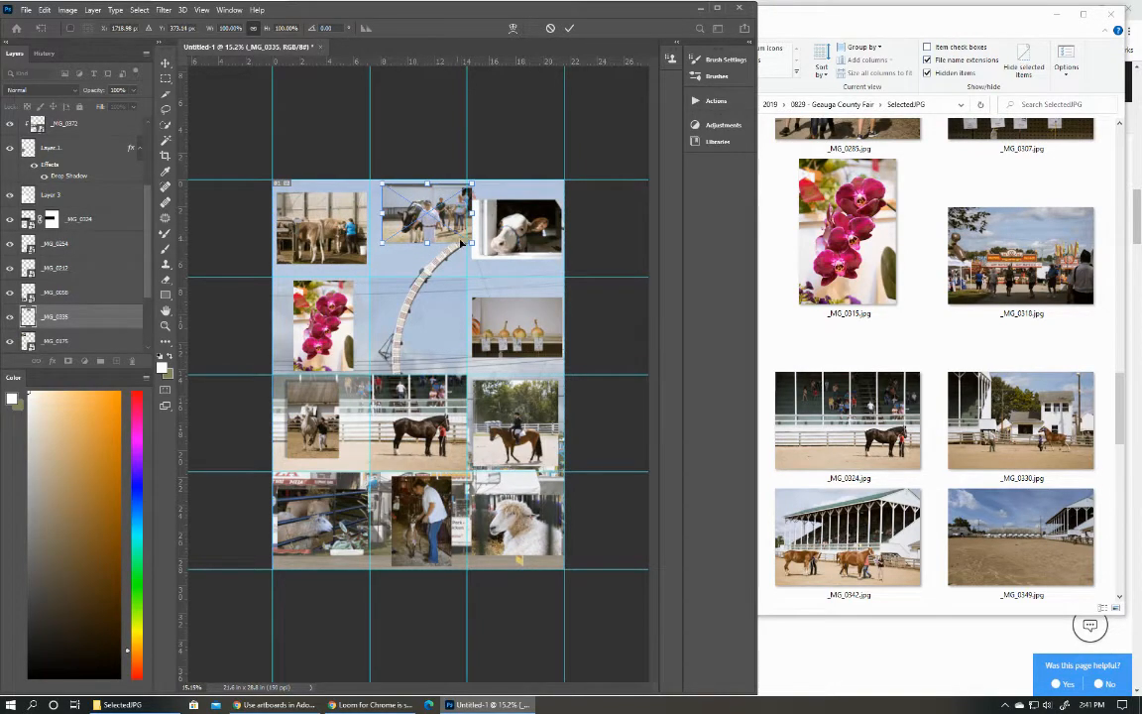
left_click_drag(470, 242, 507, 274)
left_click_drag(424, 243, 411, 245)
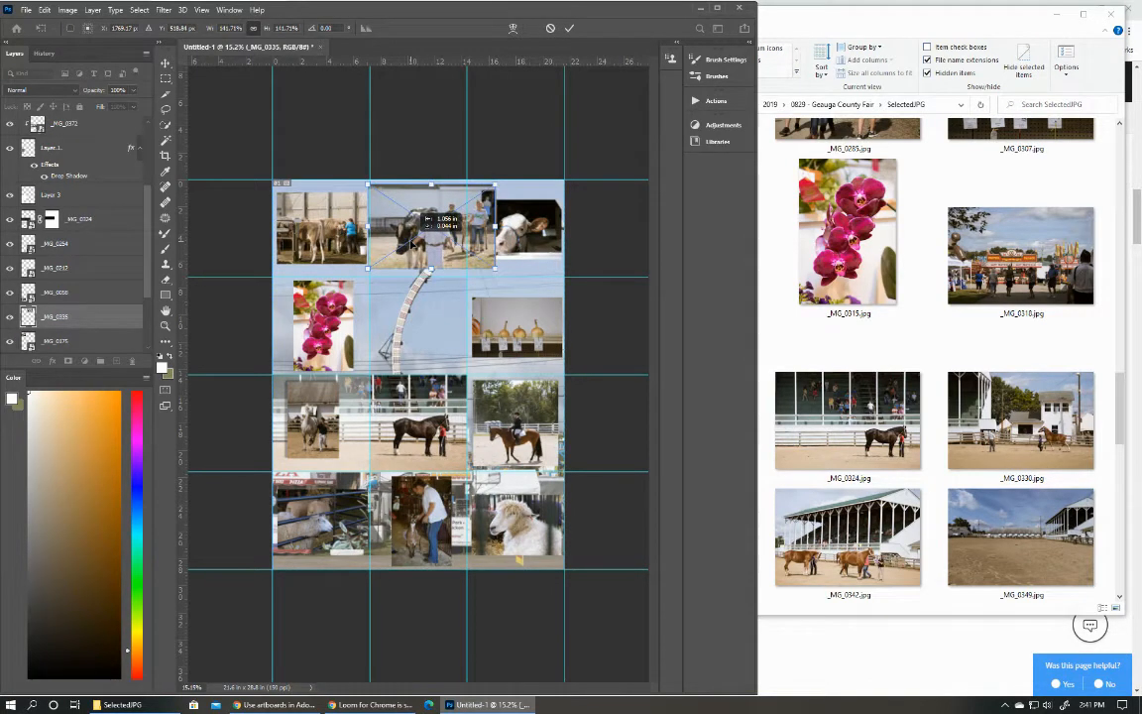
left_click(165, 78)
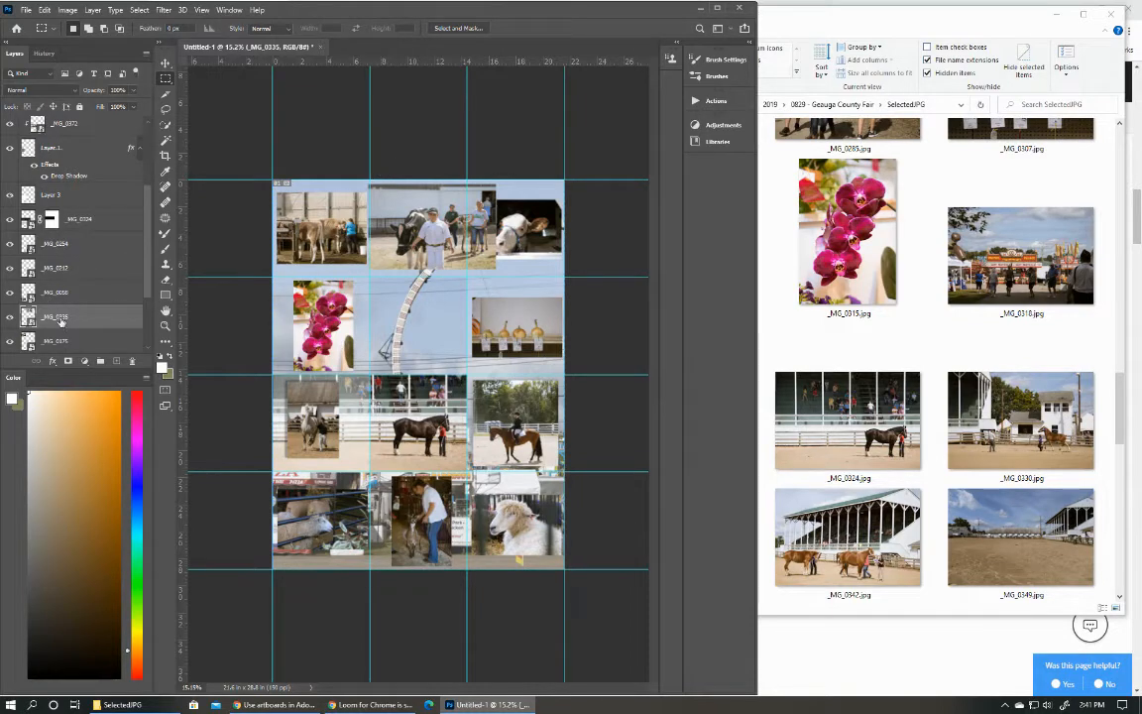
left_click_drag(60, 320, 49, 115)
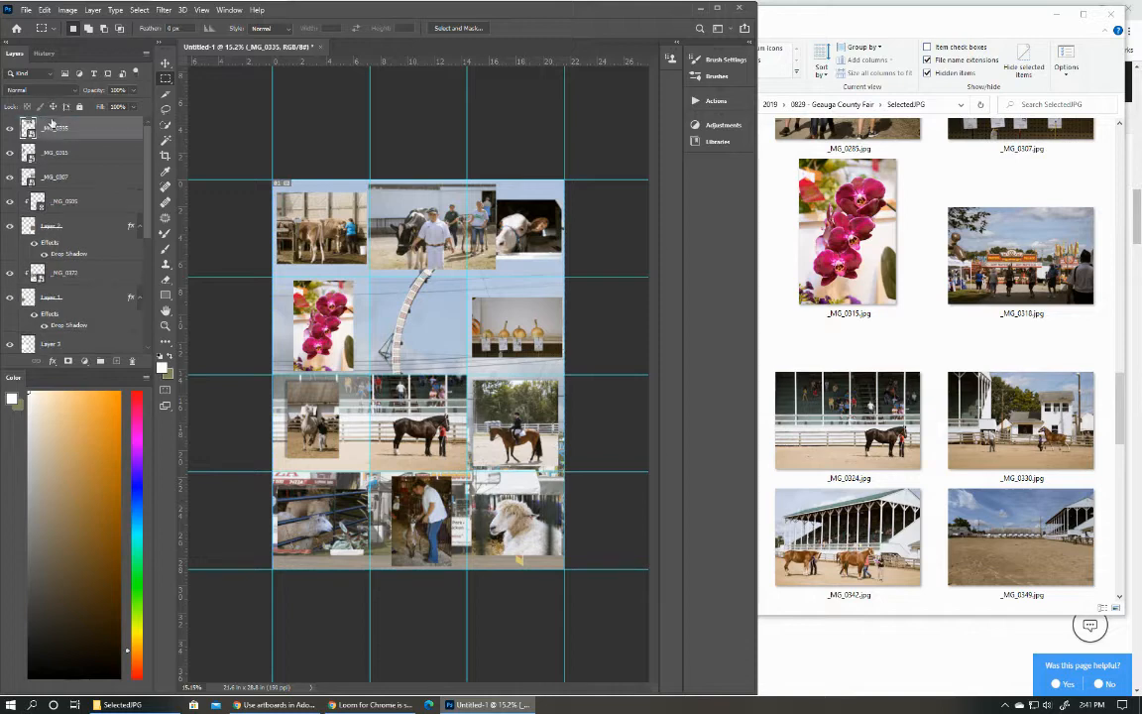
Add a new layer directly below _MG_0335 and fill a tall rectangular selection around the cow and handler with white.
left_click(56, 159)
left_click(117, 362)
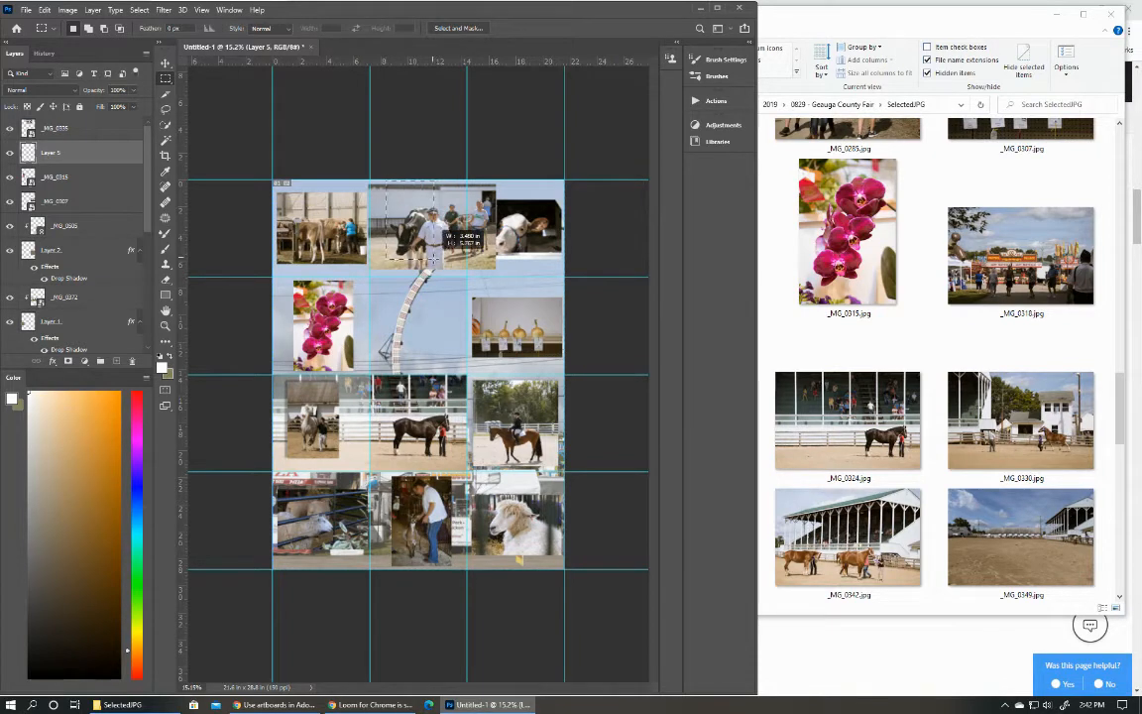
left_click_drag(433, 258, 452, 275)
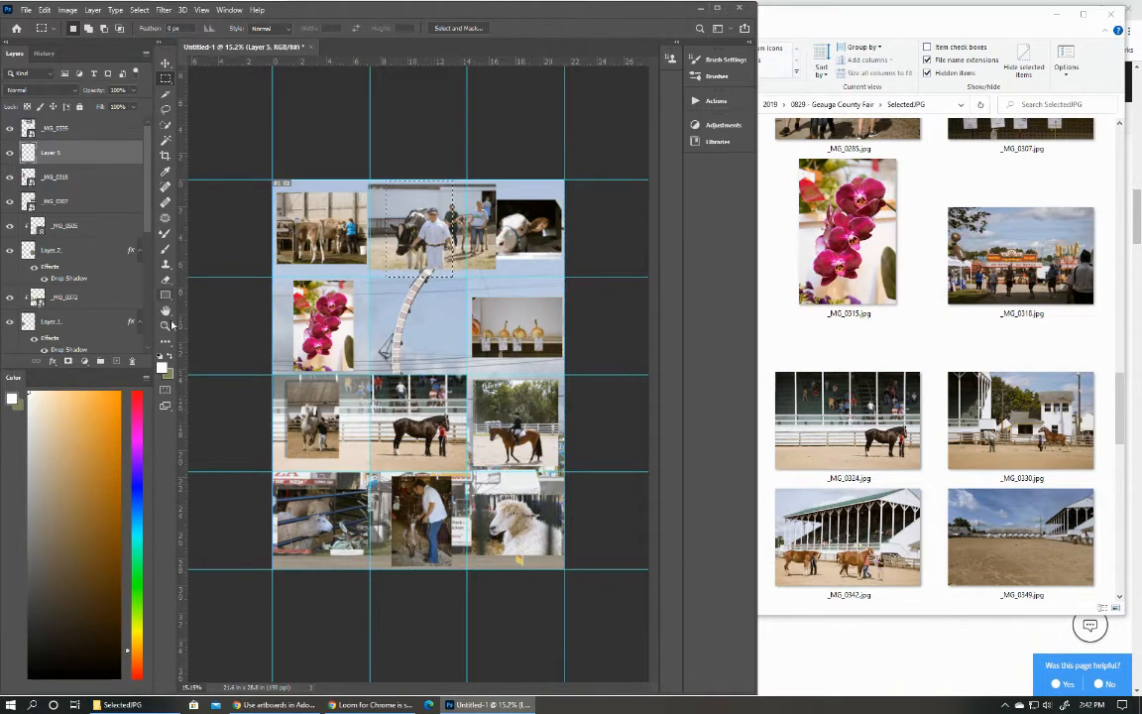
key("g")
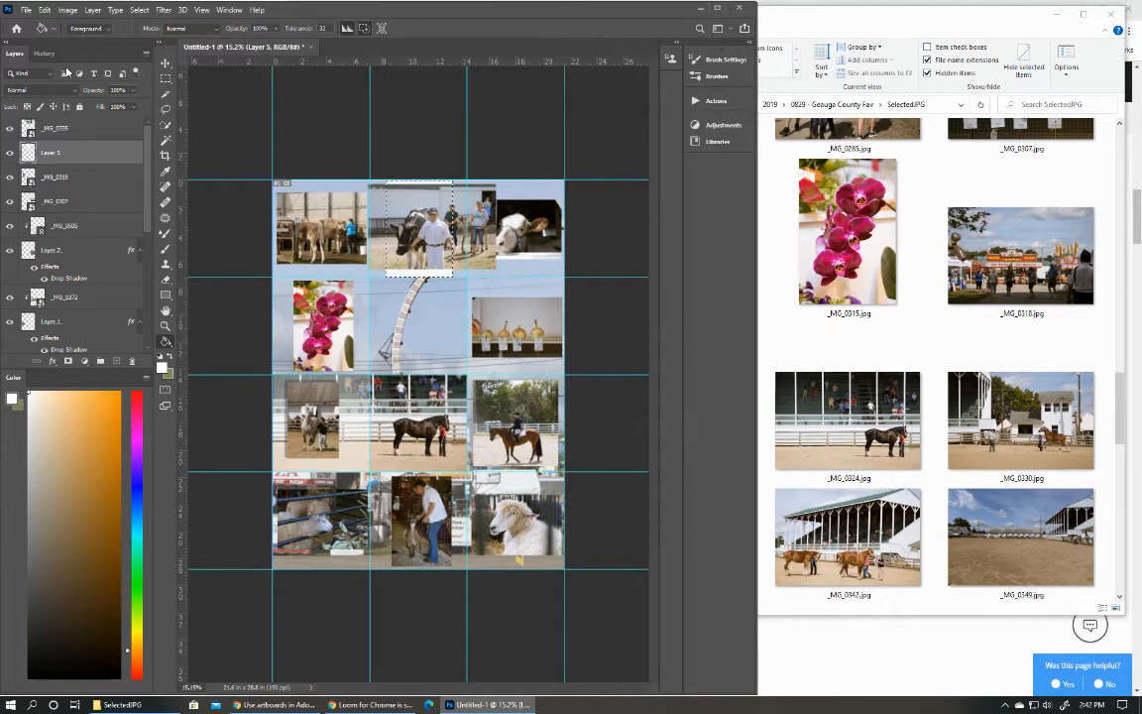
Clip _MG_0335 to the white rectangle on Layer 5, shift the photo within it, and clear the selection.
left_click(37, 131)
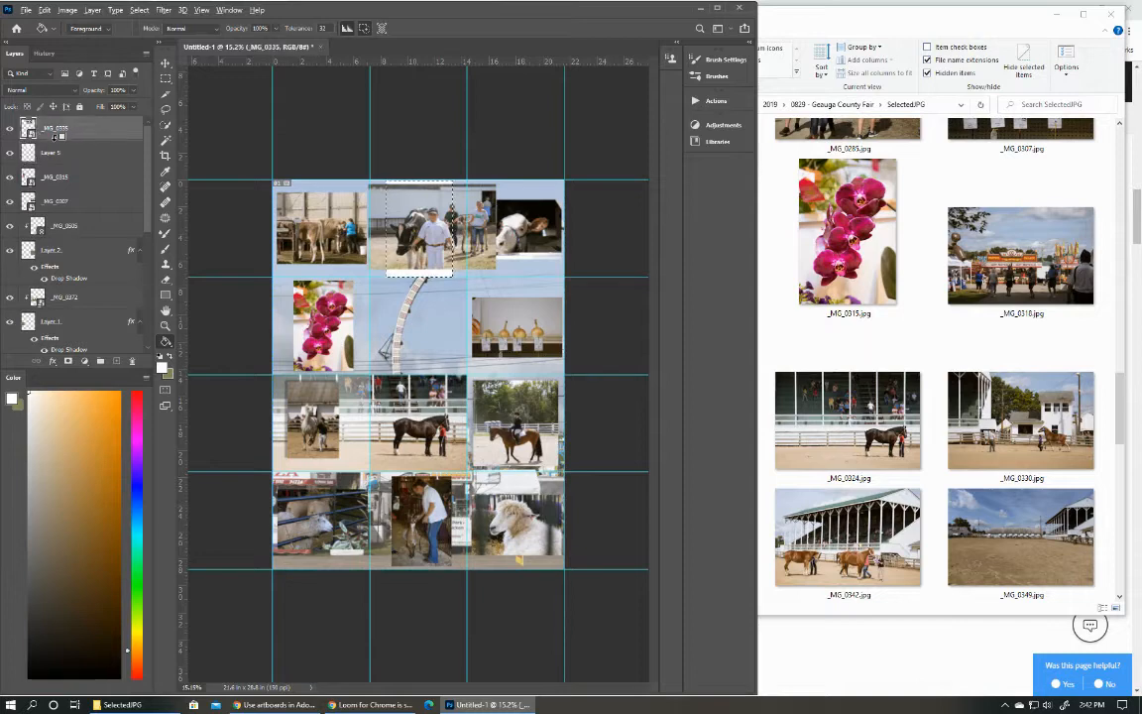
left_click(55, 138, "alt")
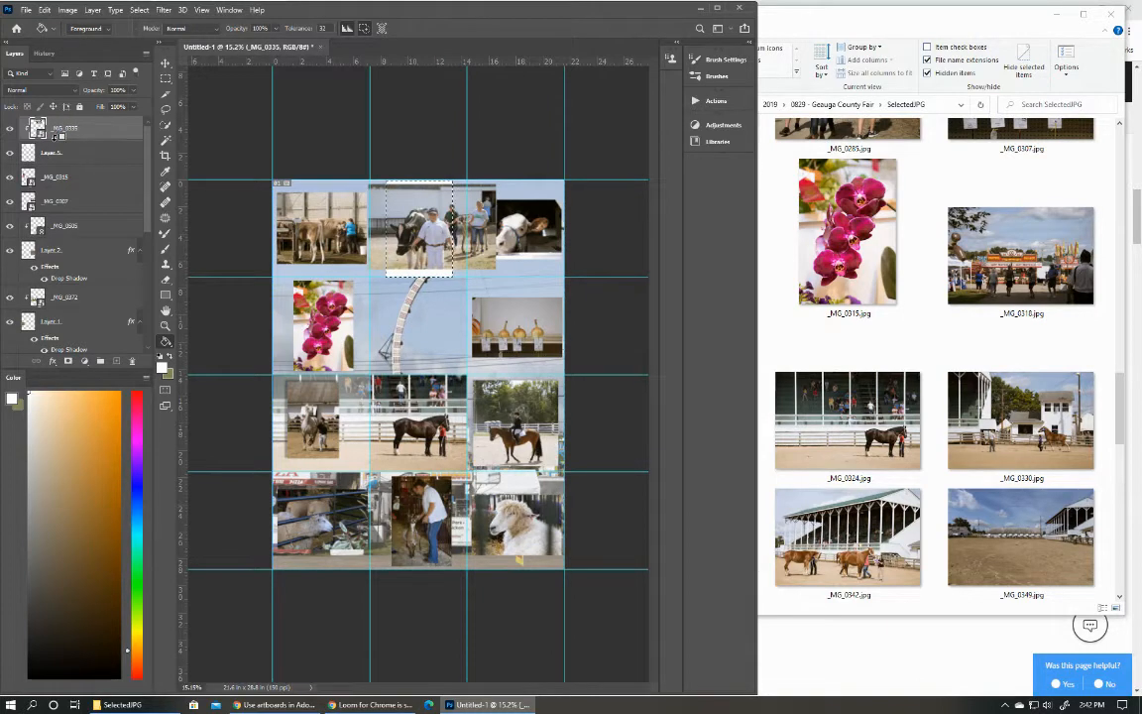
left_click(165, 64)
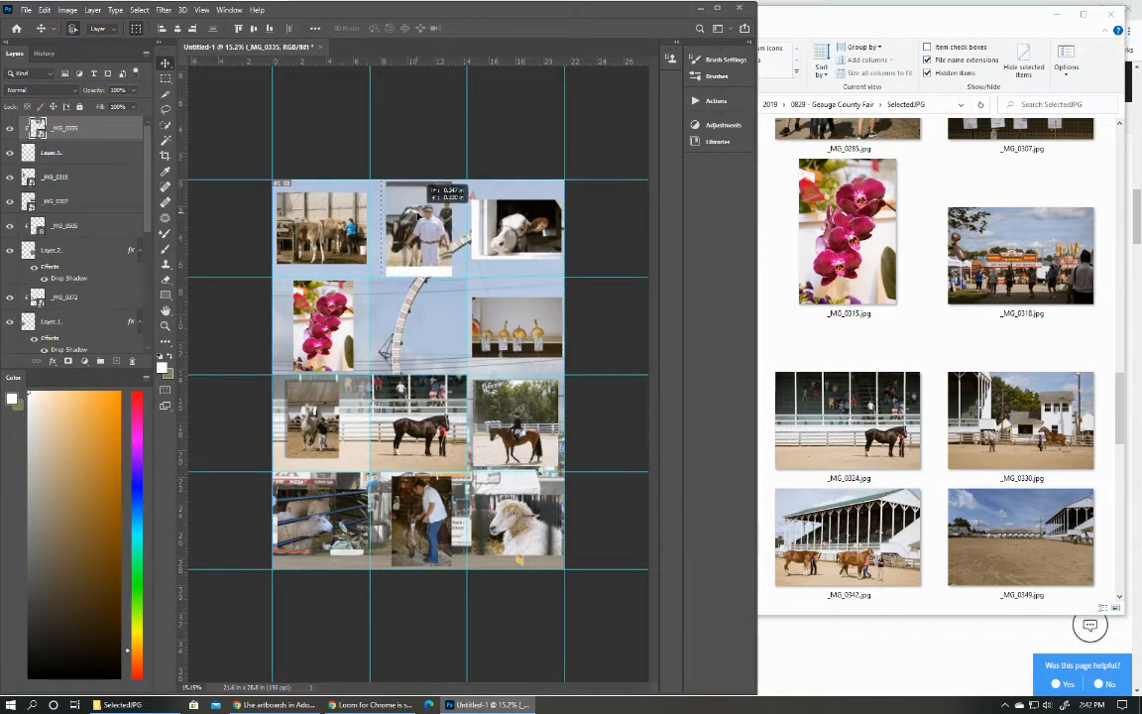
left_click_drag(417, 213, 414, 211)
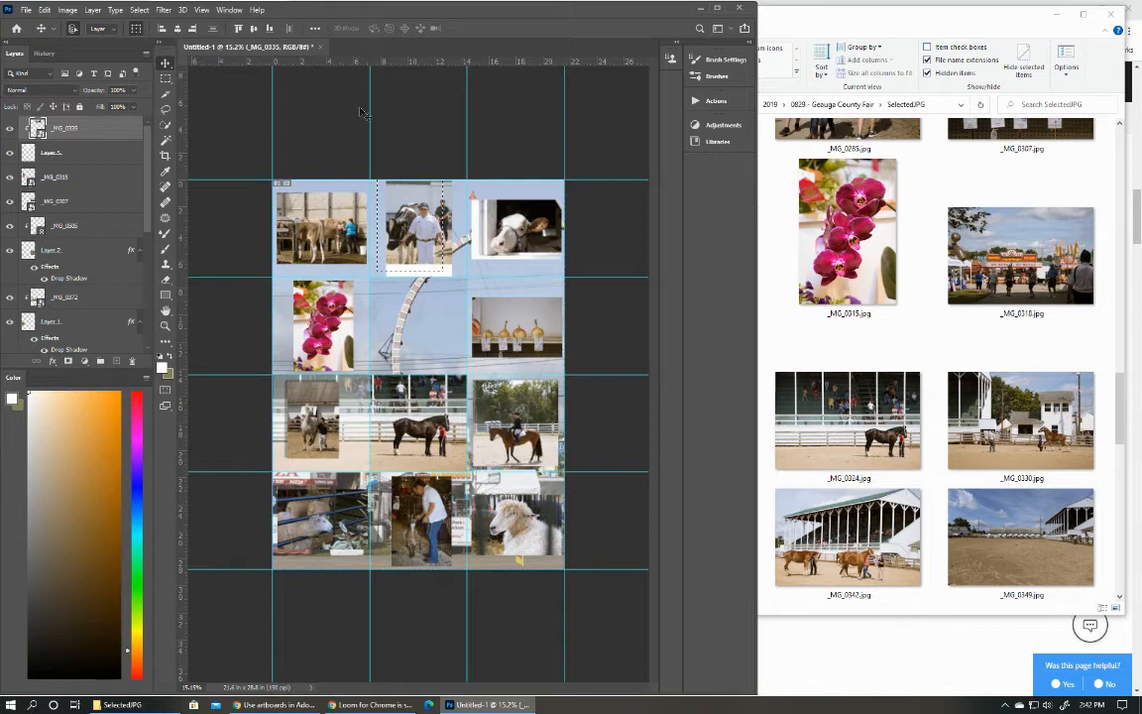
left_click(139, 9)
left_click(149, 31)
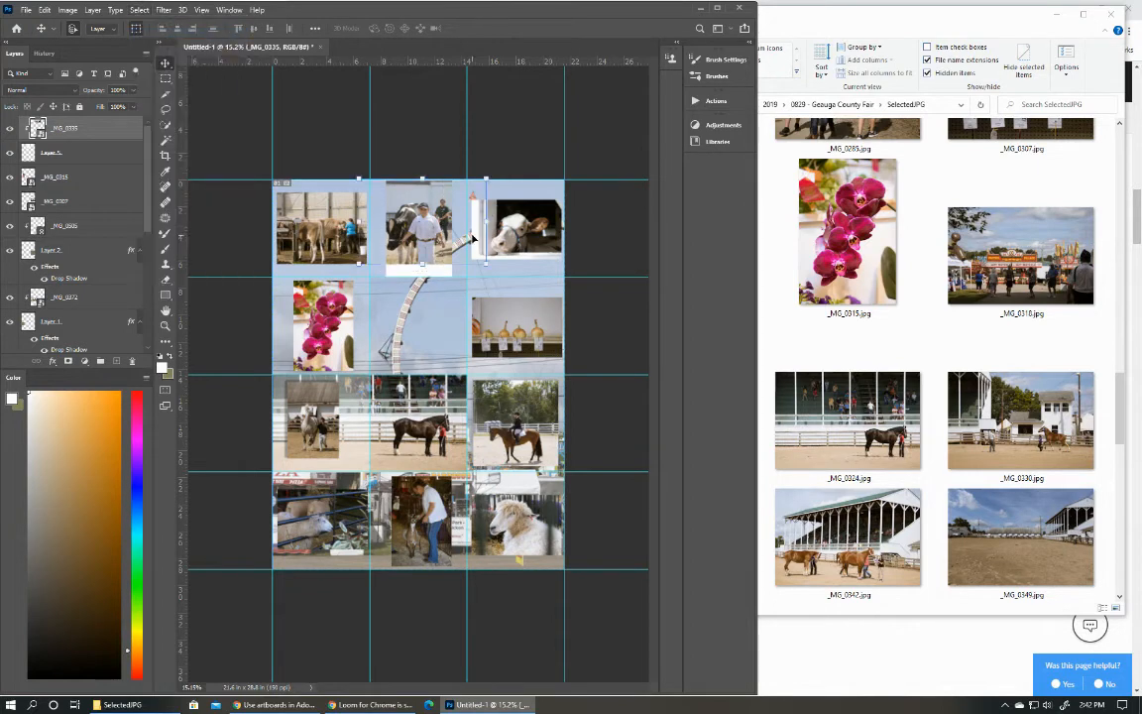
Enlarge _MG_0335 to about 163.33% and position it so the cow and handler fill the white rectangle.
left_click_drag(484, 263, 505, 282)
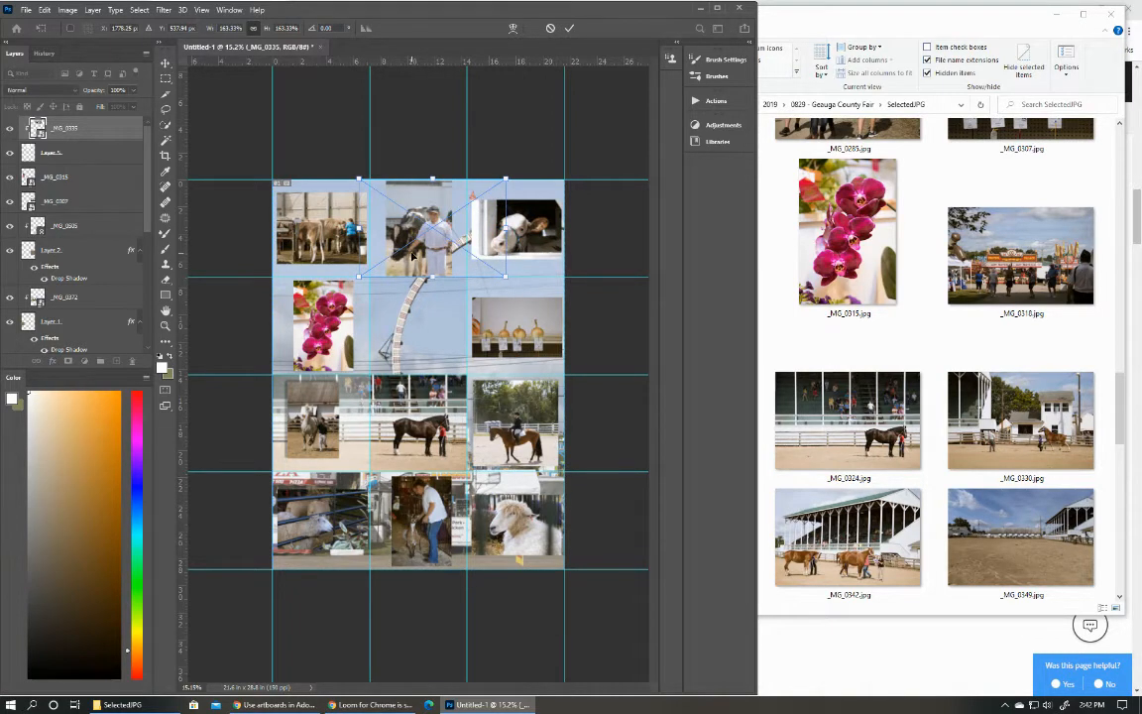
left_click_drag(413, 253, 413, 256)
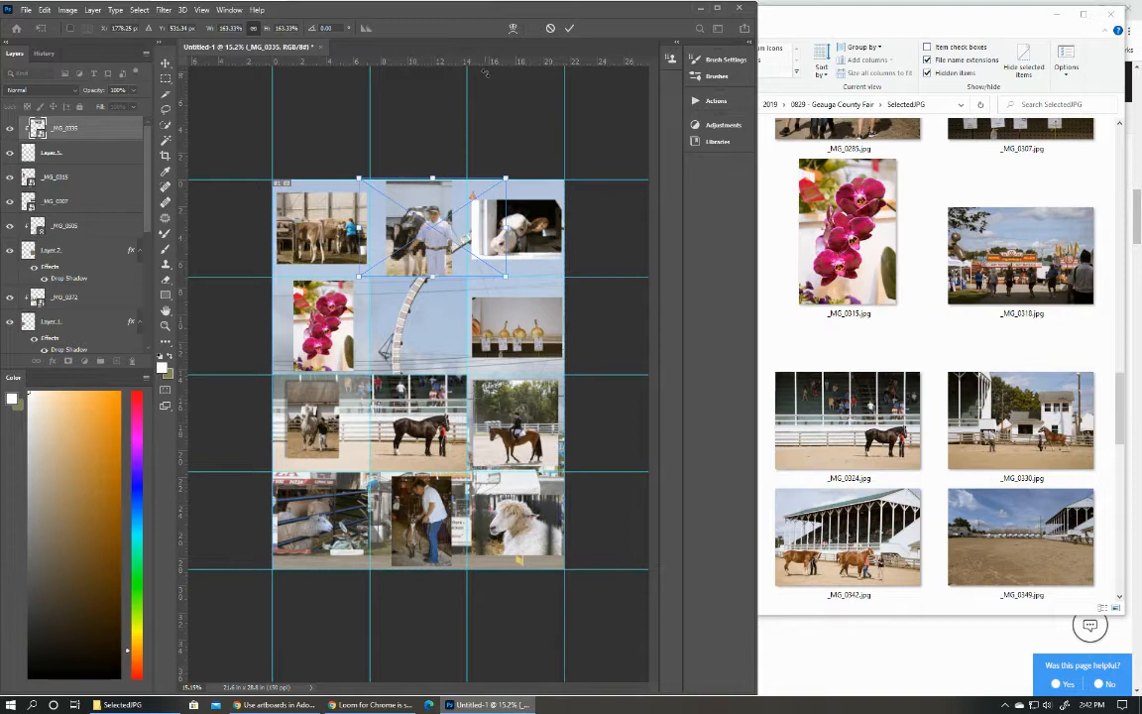
left_click(568, 29)
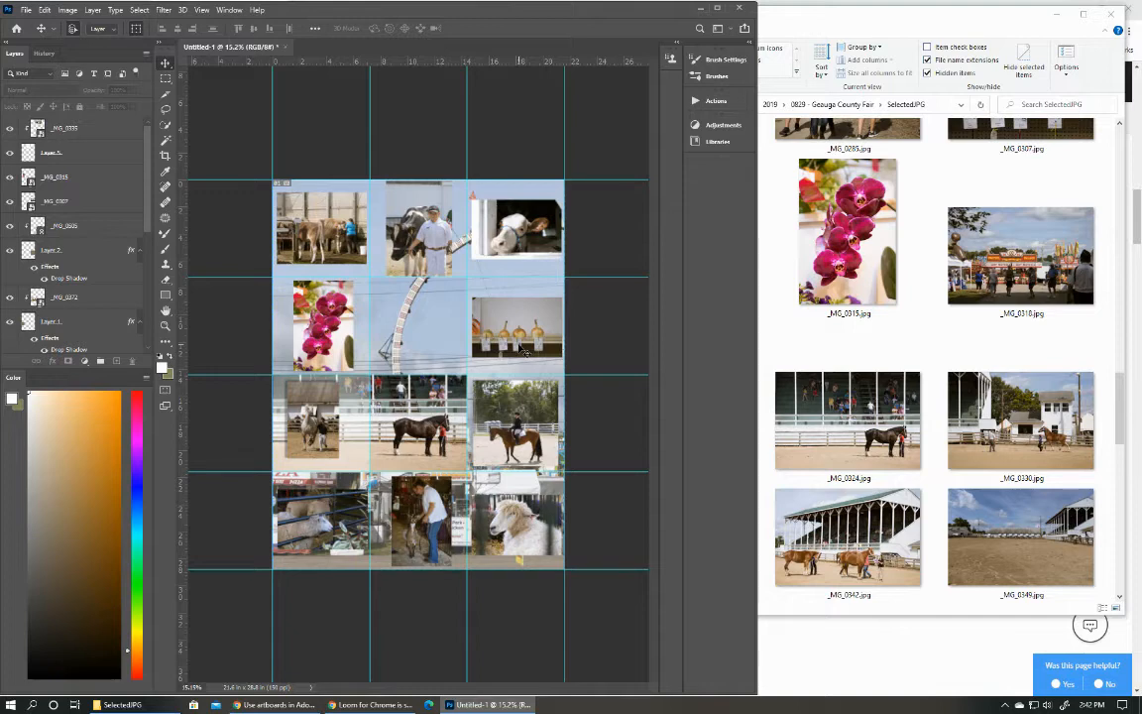
Add a new layer directly below _MG_0307 and fill a wide rectangular selection spanning the gourd photo's grid cell with white.
left_click(521, 346)
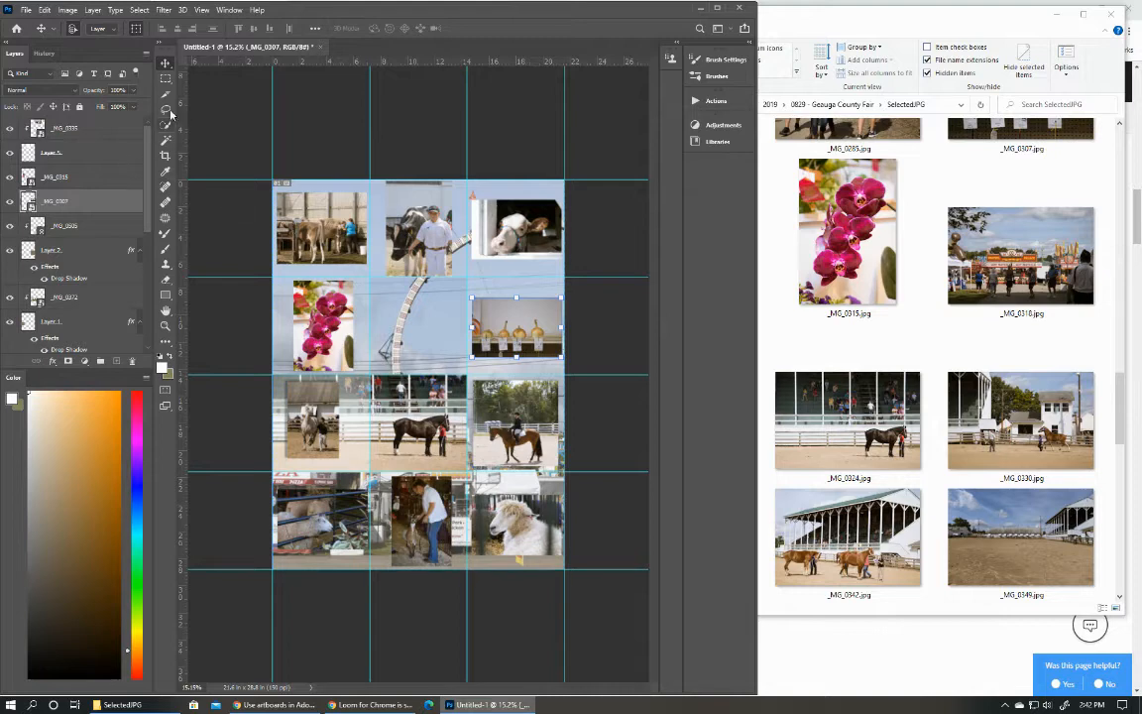
left_click(166, 78)
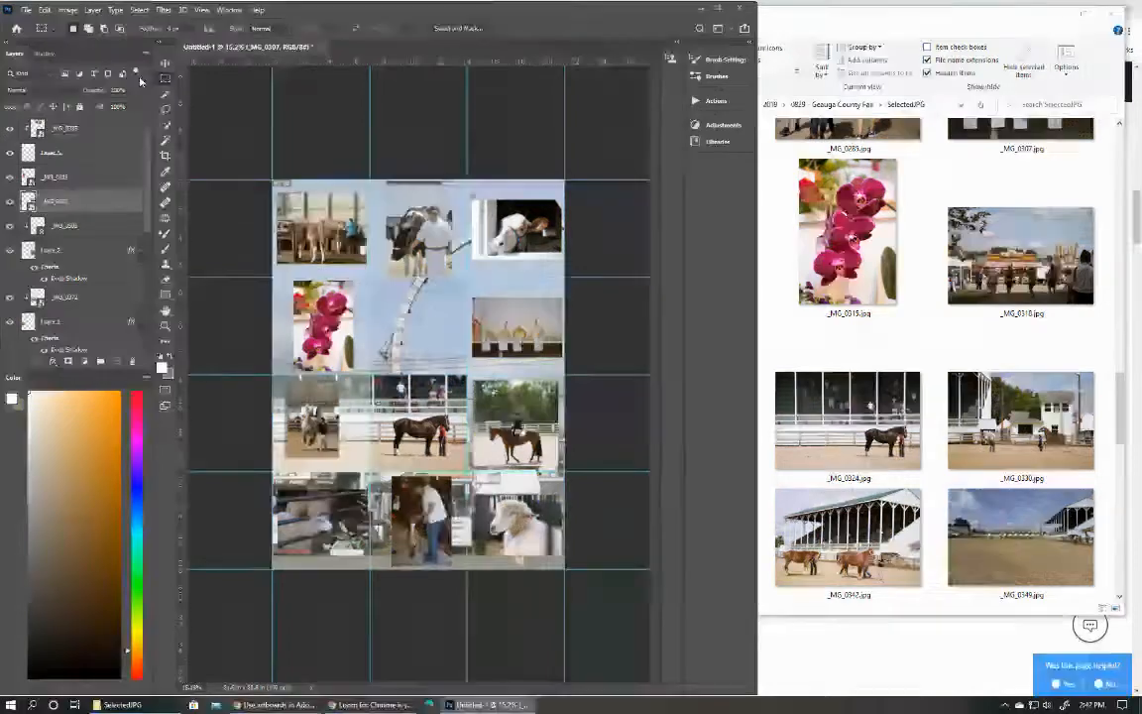
left_click(64, 226)
left_click(116, 361)
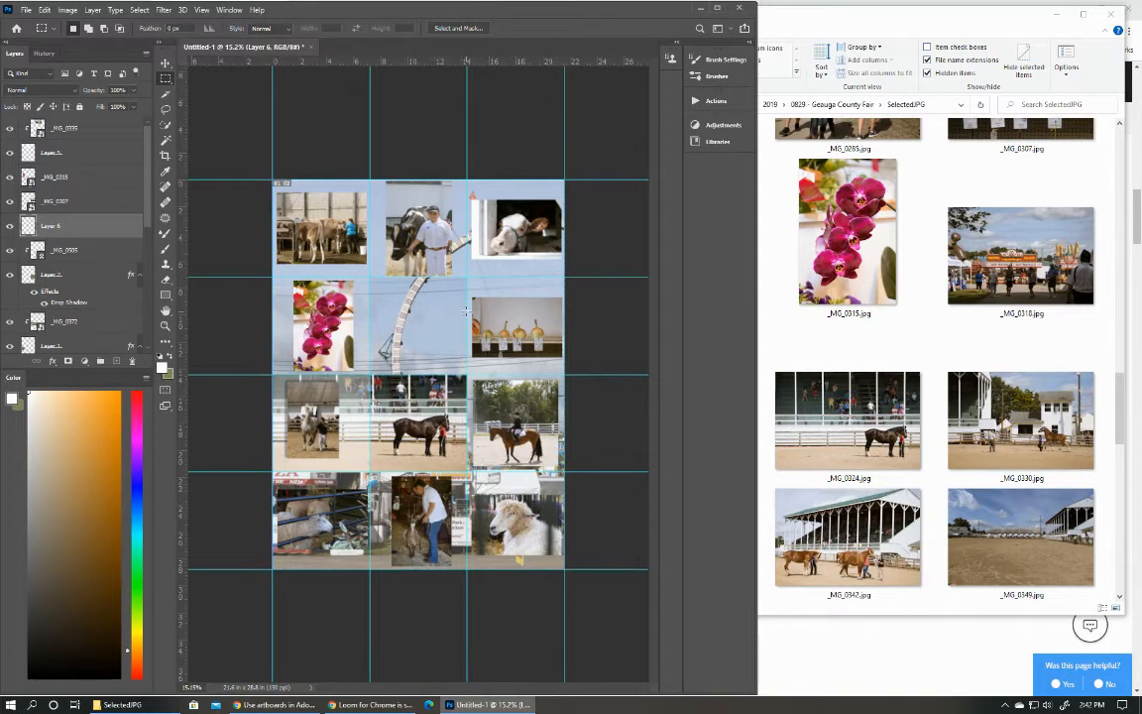
left_click_drag(466, 312, 565, 354)
key("g")
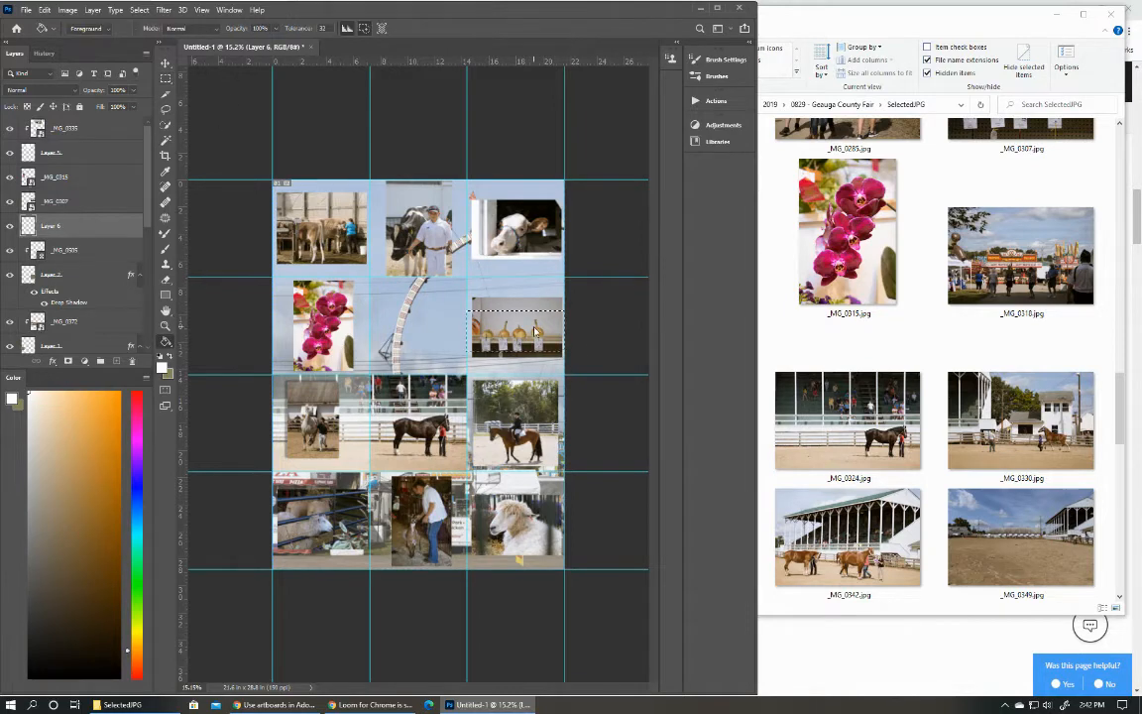
Clip _MG_0307 to the wide white rectangle on Layer 6 and clear the selection.
left_click(44, 203)
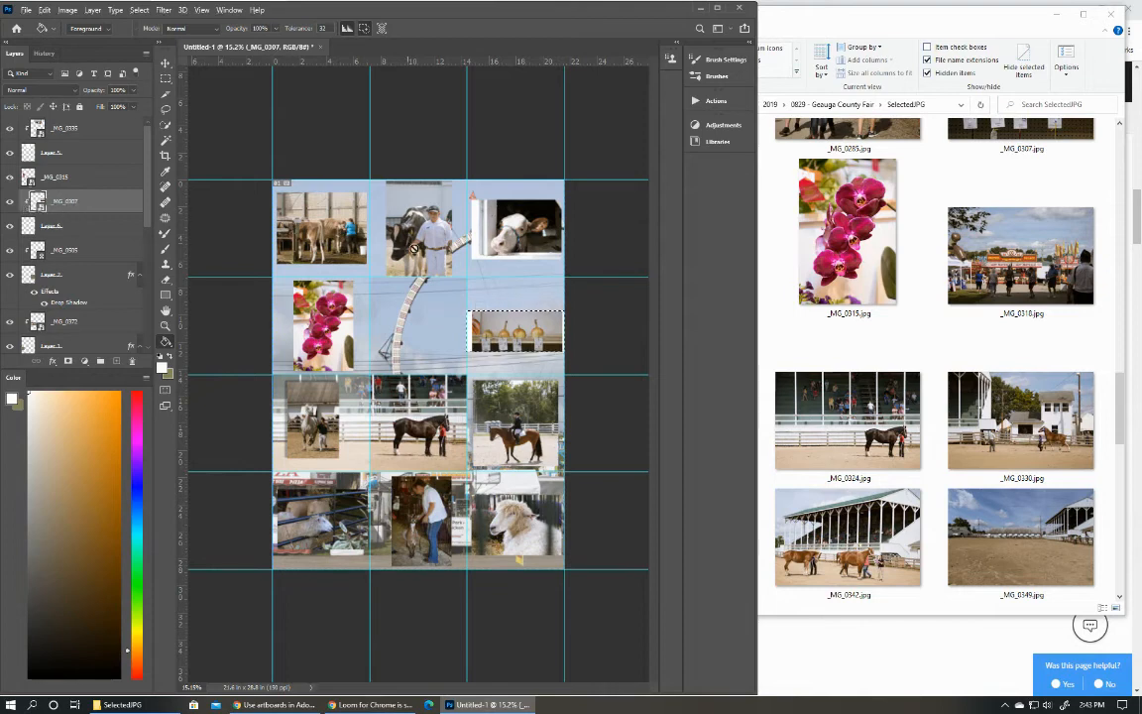
left_click(167, 64)
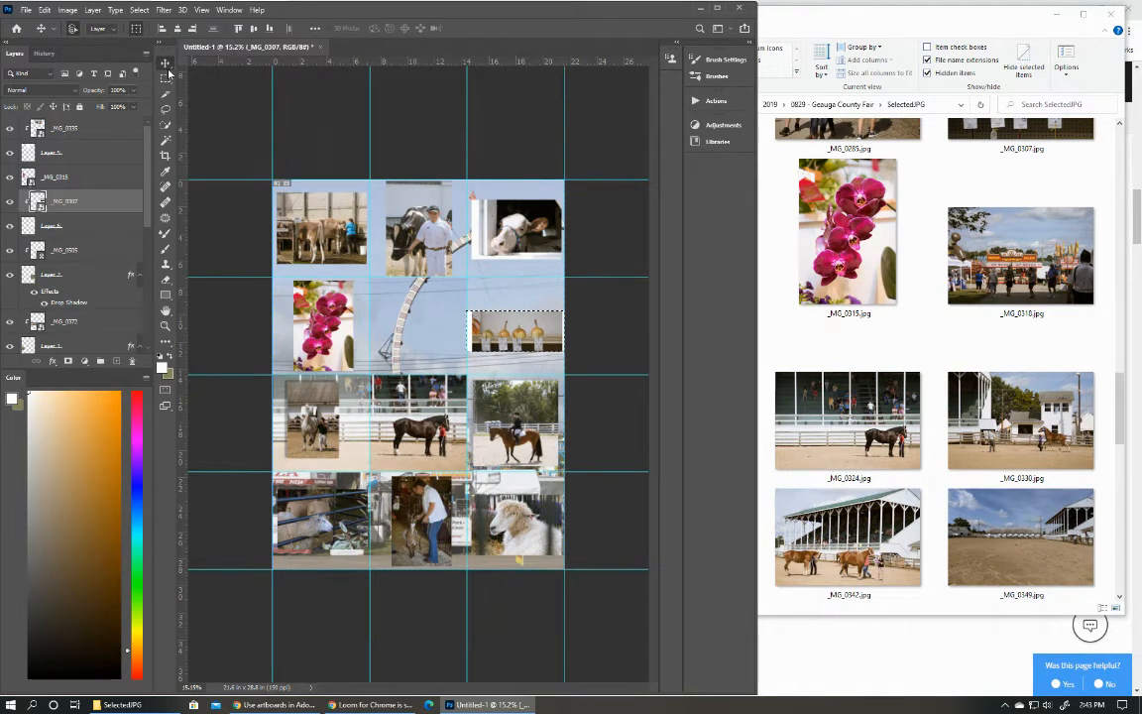
left_click(140, 10)
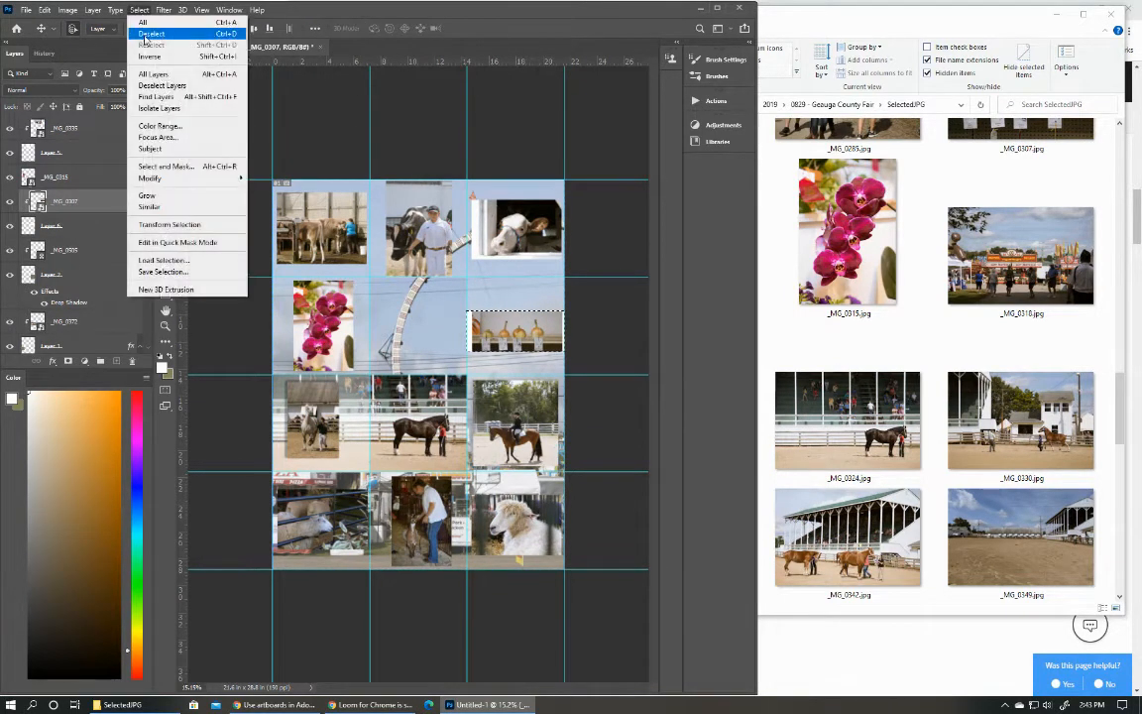
left_click(139, 35)
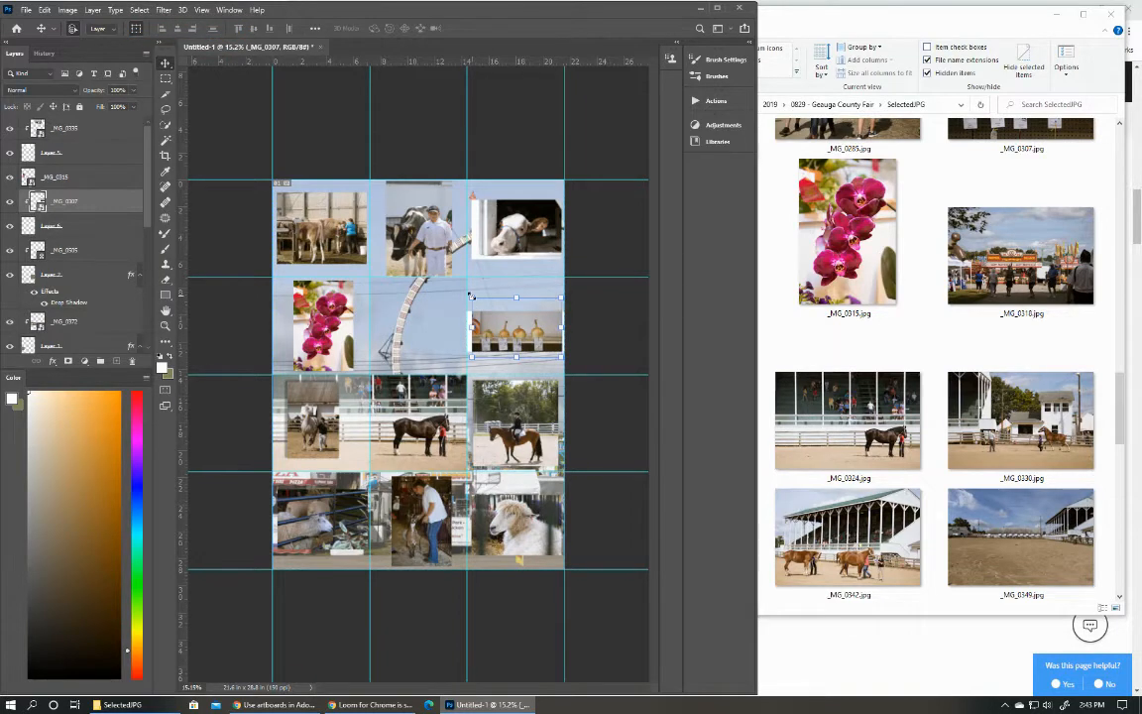
Enlarge the clipped _MG_0307 photo and shift it so the gourds span the full width of the rectangle.
left_click_drag(471, 295, 459, 289)
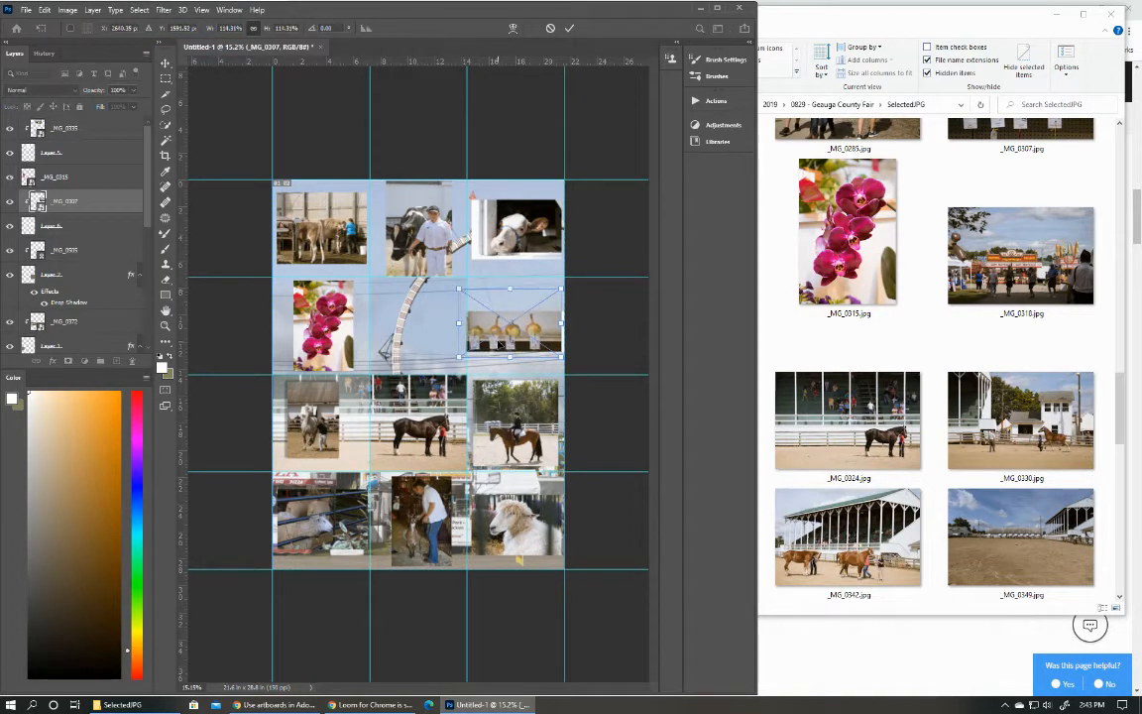
left_click_drag(501, 345, 506, 342)
left_click(570, 29)
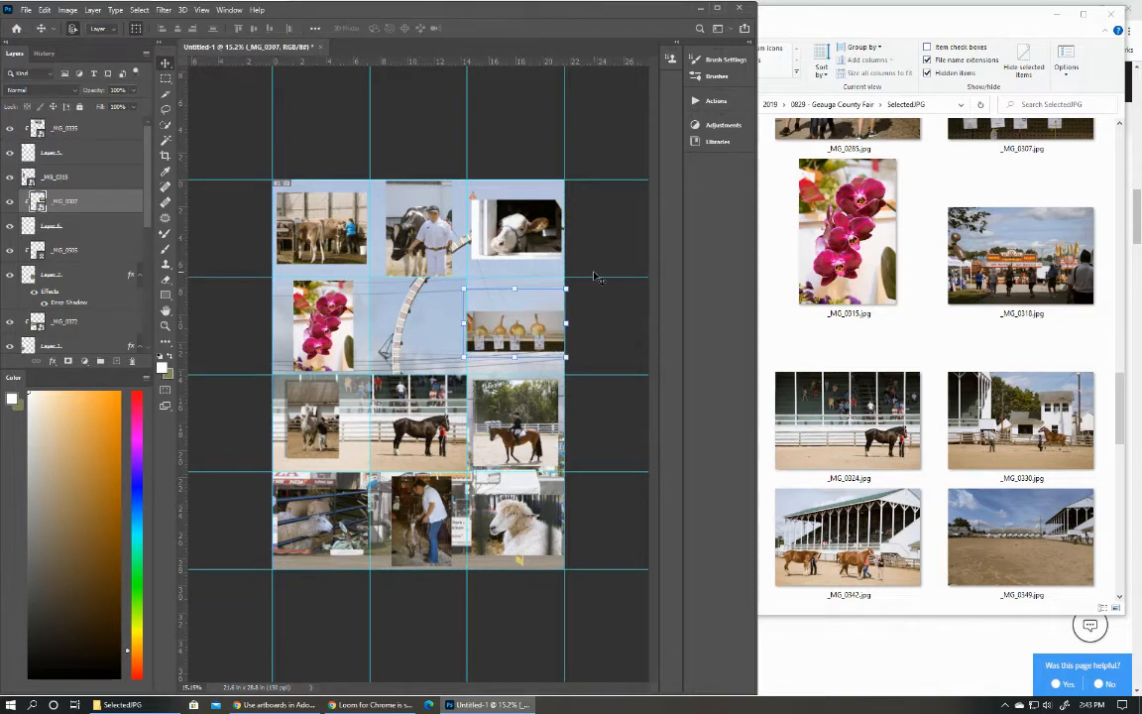
left_click(599, 262)
Try to move the white Layer 6 rectangle within the gourd photo's grid cell.
left_click(531, 351)
left_click(79, 228)
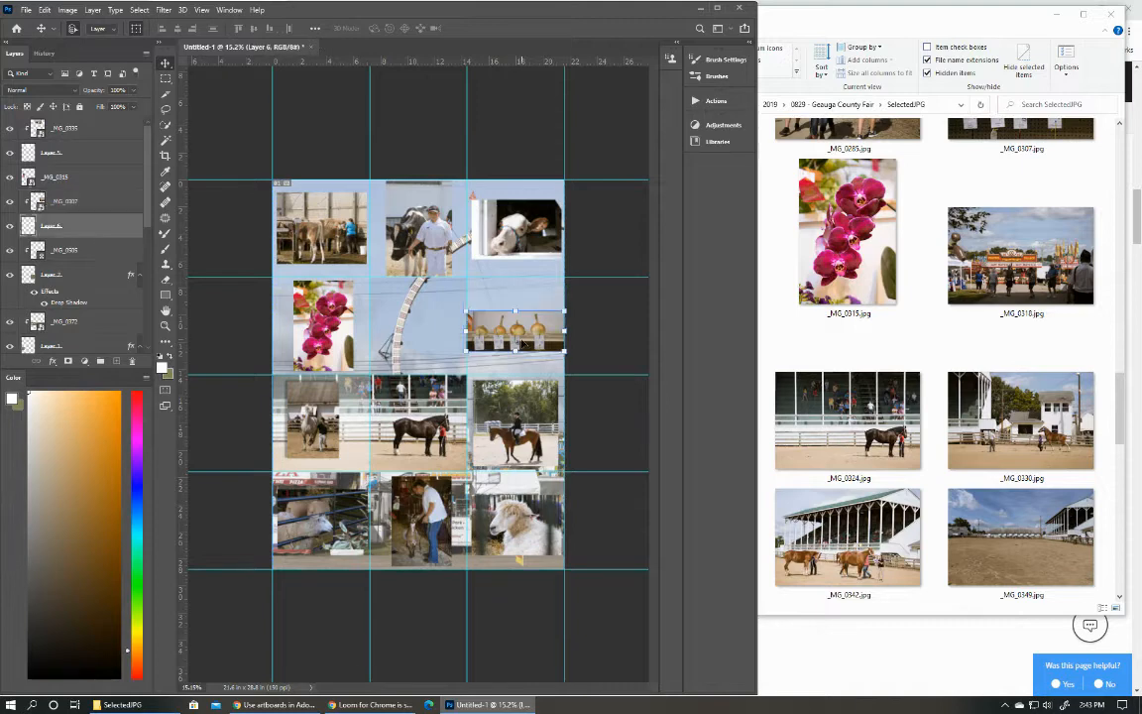
left_click_drag(523, 343, 527, 340)
left_click(23, 226)
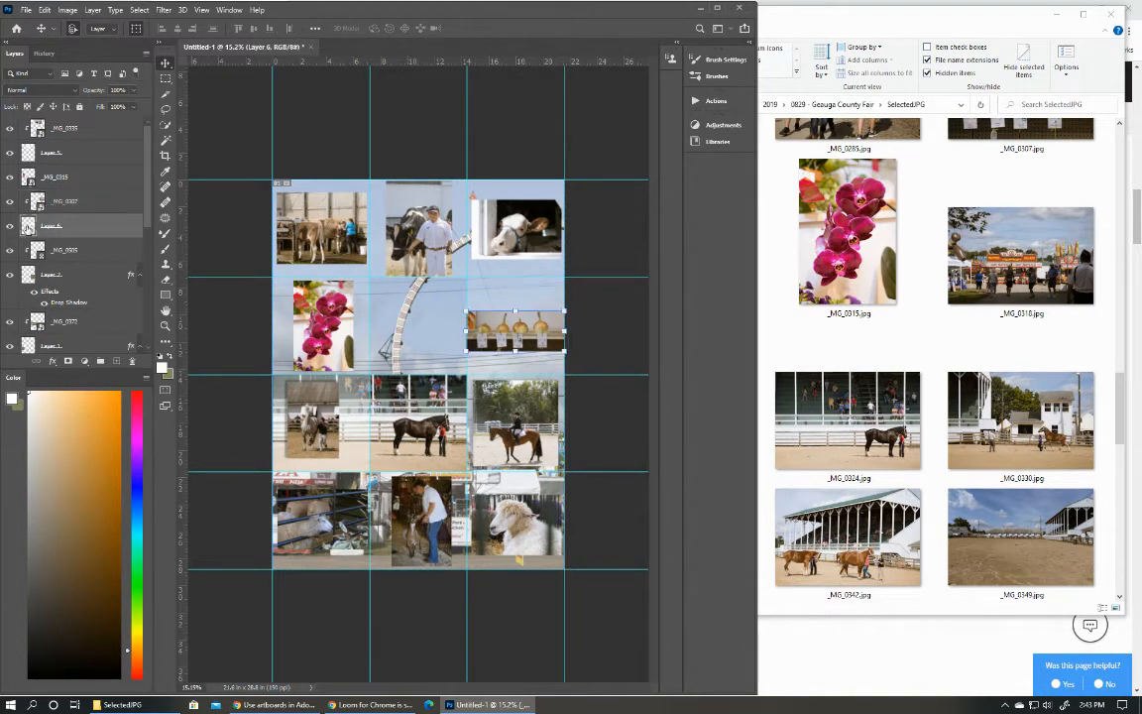
left_click(501, 338)
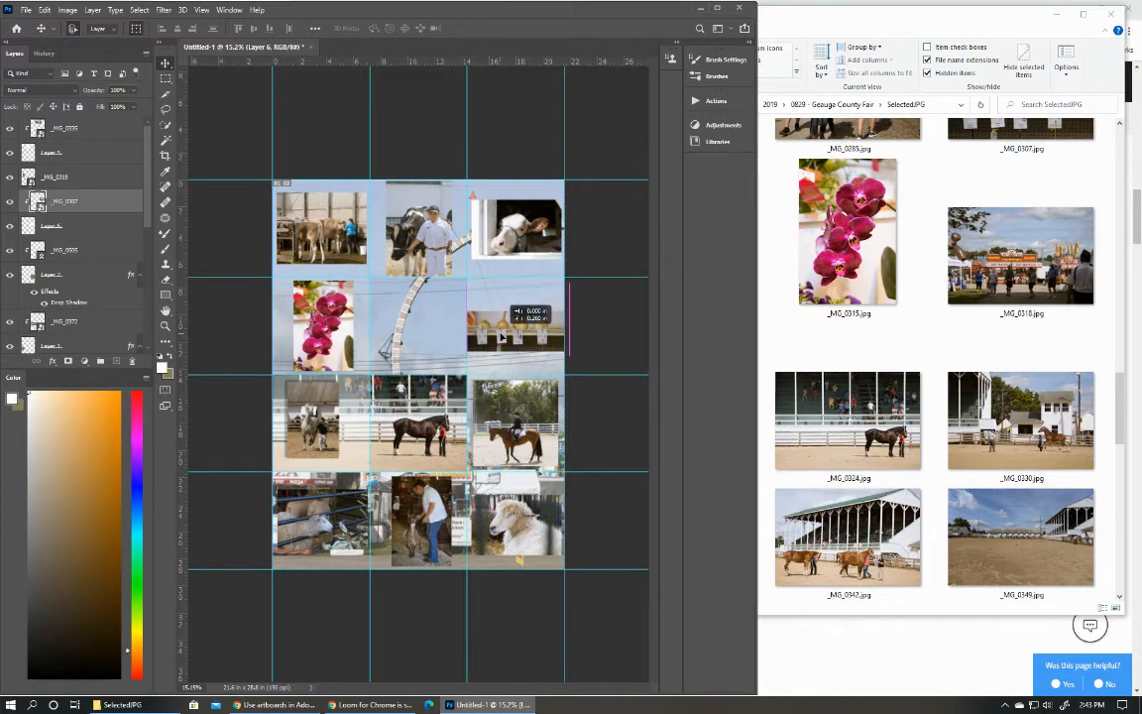
Hide _MG_0307, move the white Layer 6 rectangle up to about the middle of its grid cell, and show the photo again.
left_click(10, 201)
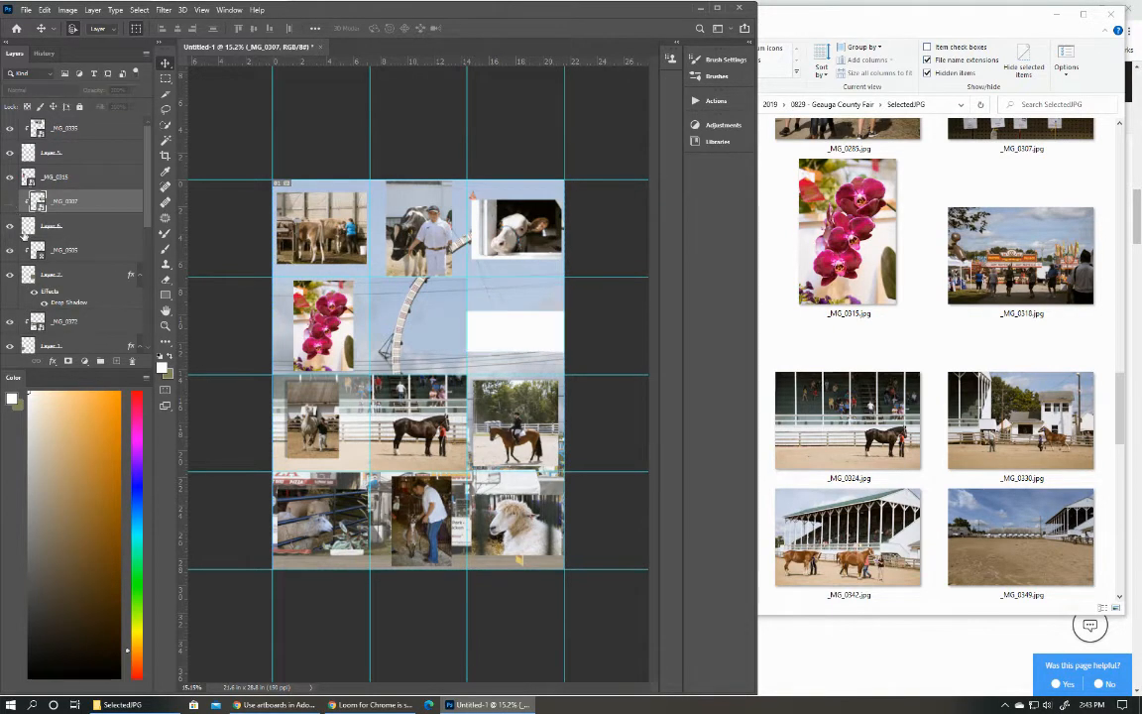
left_click(24, 226)
left_click(483, 338)
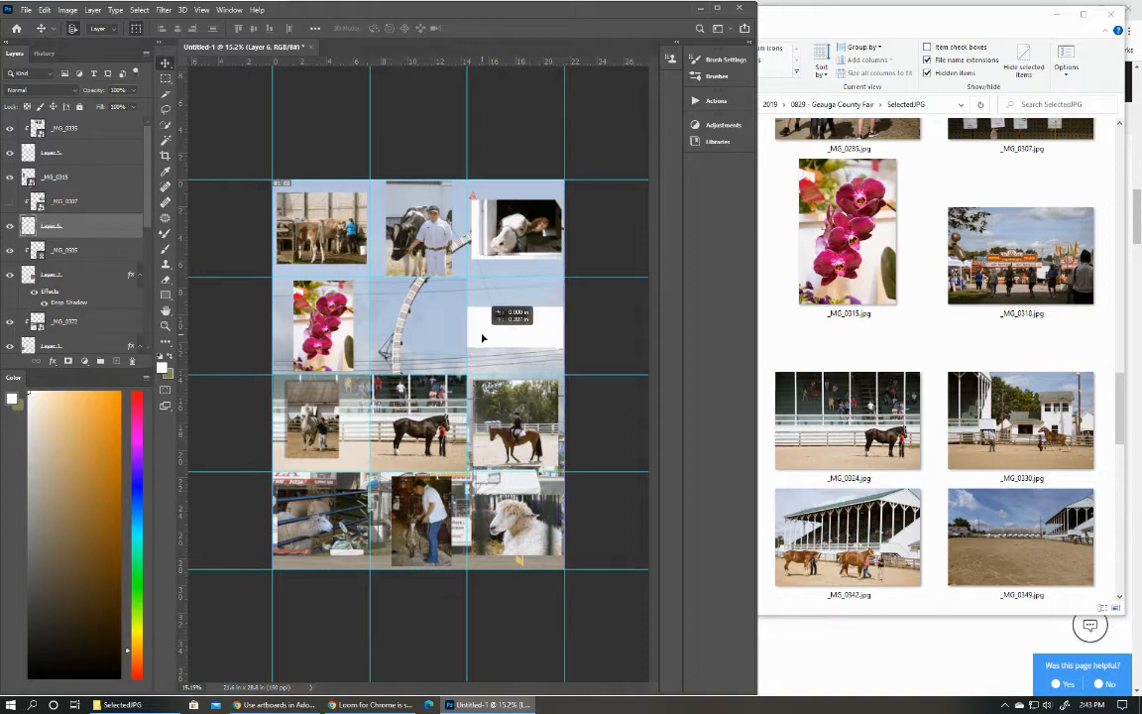
left_click_drag(483, 338, 484, 335)
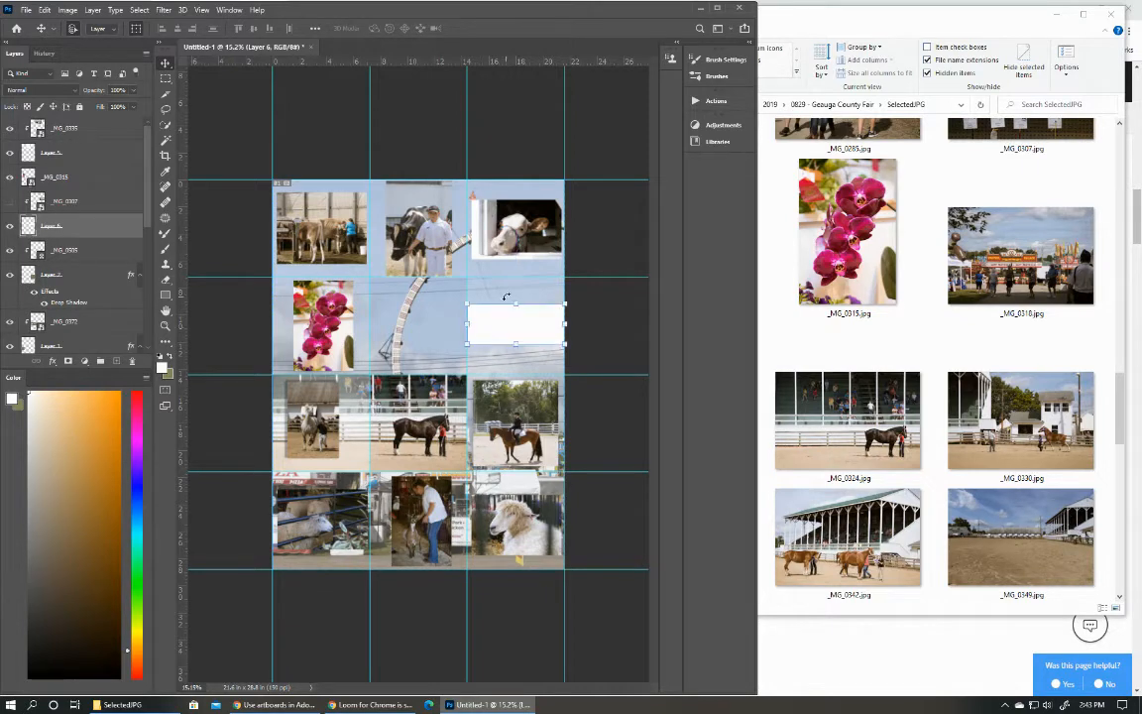
left_click(10, 201)
Reposition _MG_0307 inside the moved rectangle so the row of gourds sits centred in the visible strip.
left_click(565, 345)
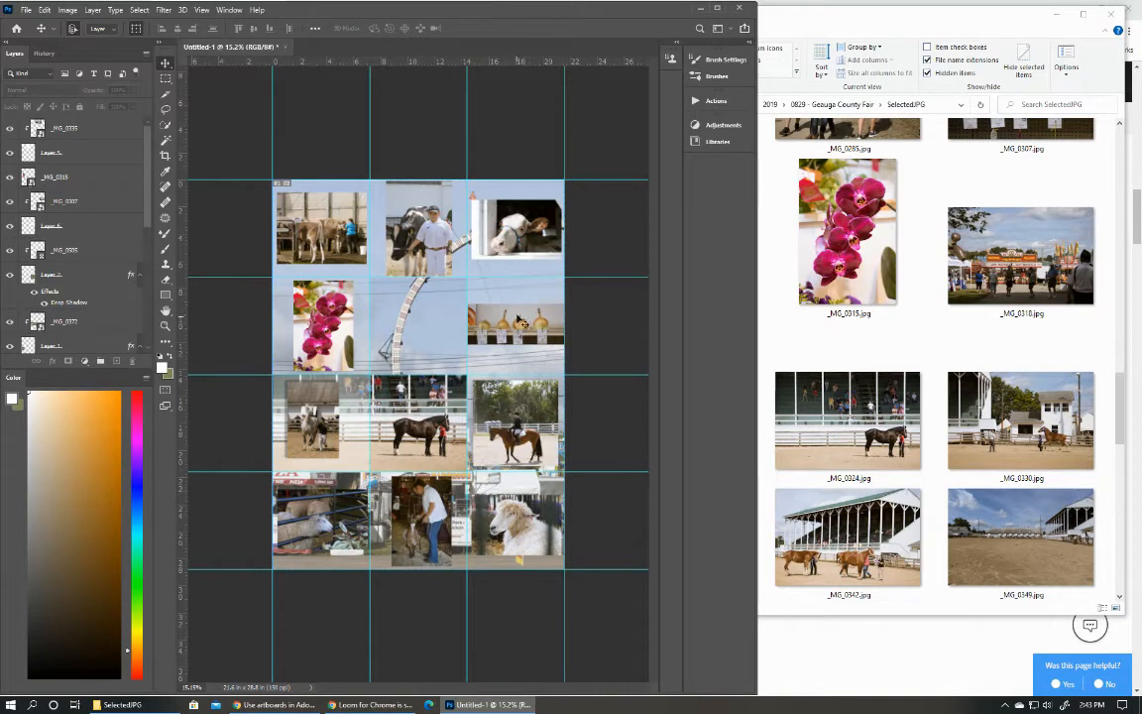
left_click_drag(521, 323, 517, 334)
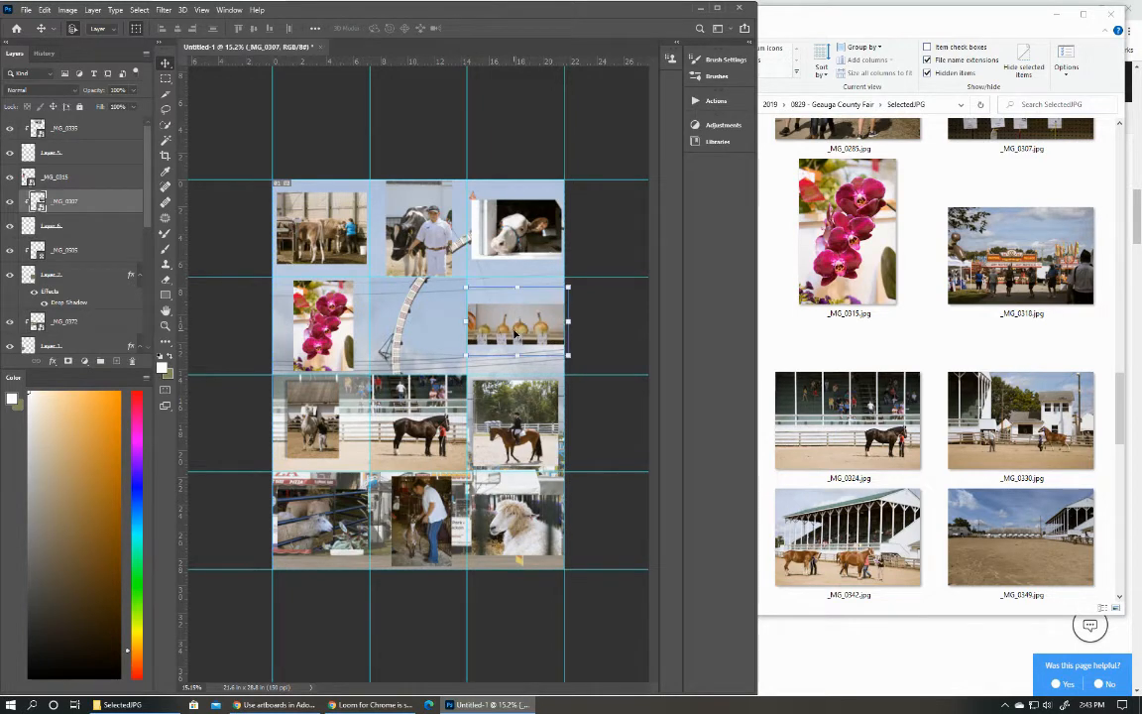
left_click(640, 356)
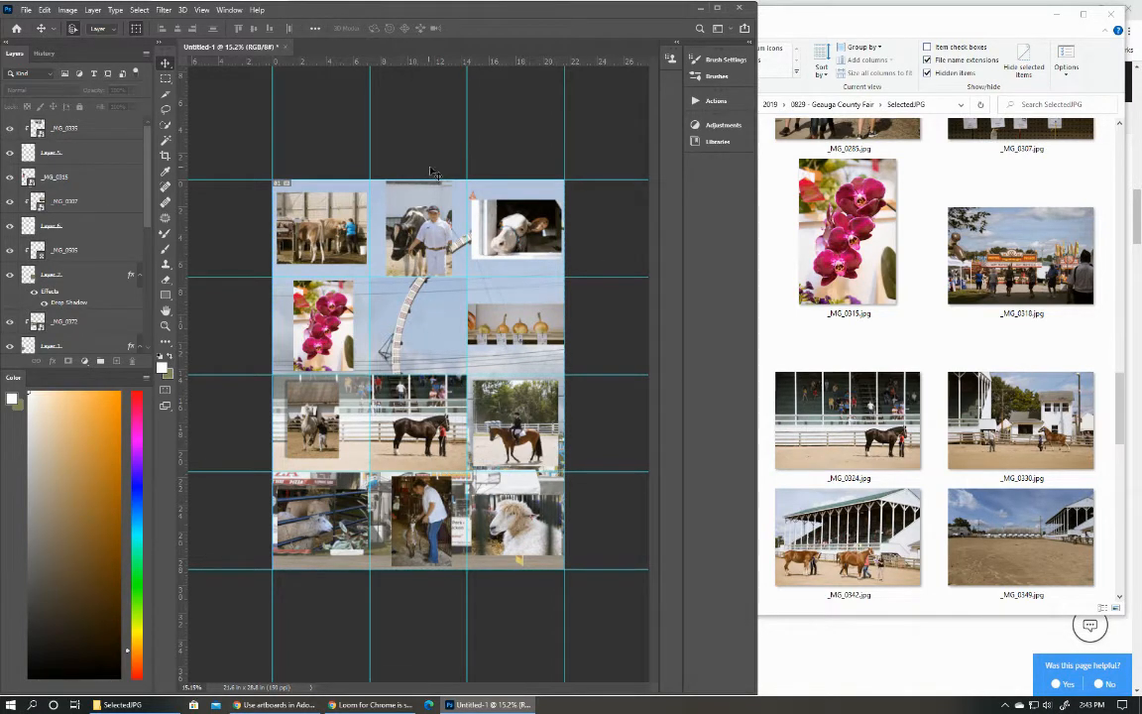
Copy the drop shadow effect from Layer 2 to Layer 6, the rectangle behind the gourd photo.
left_click(317, 338)
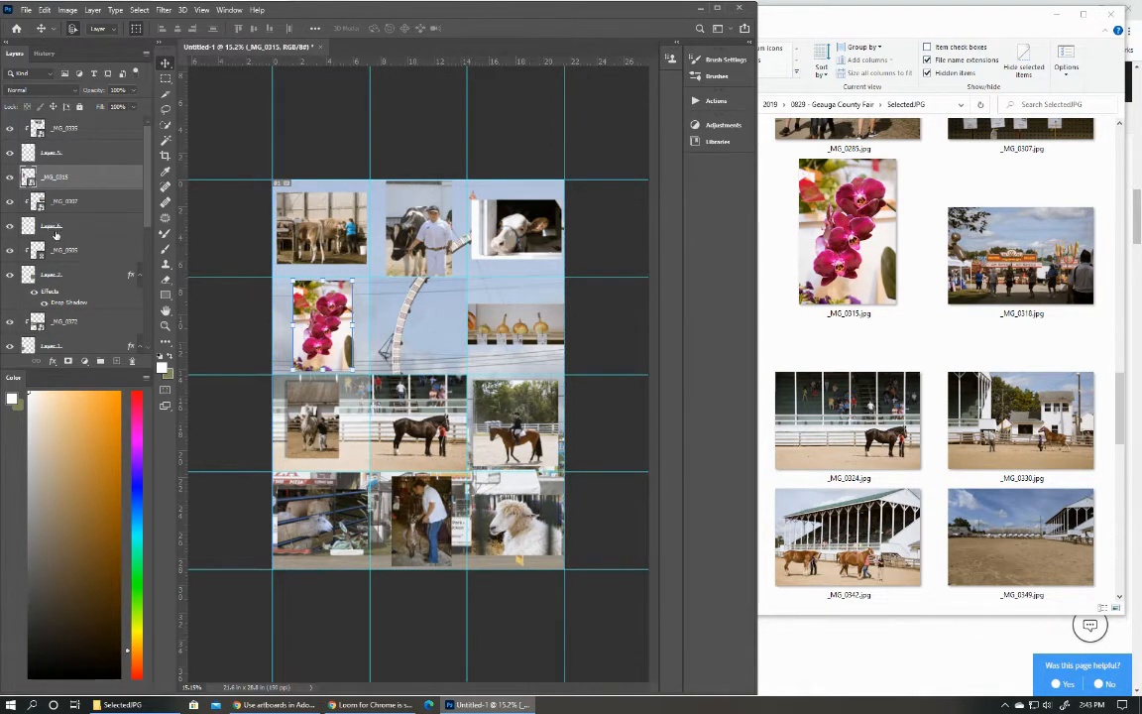
left_click_drag(63, 305, 60, 229)
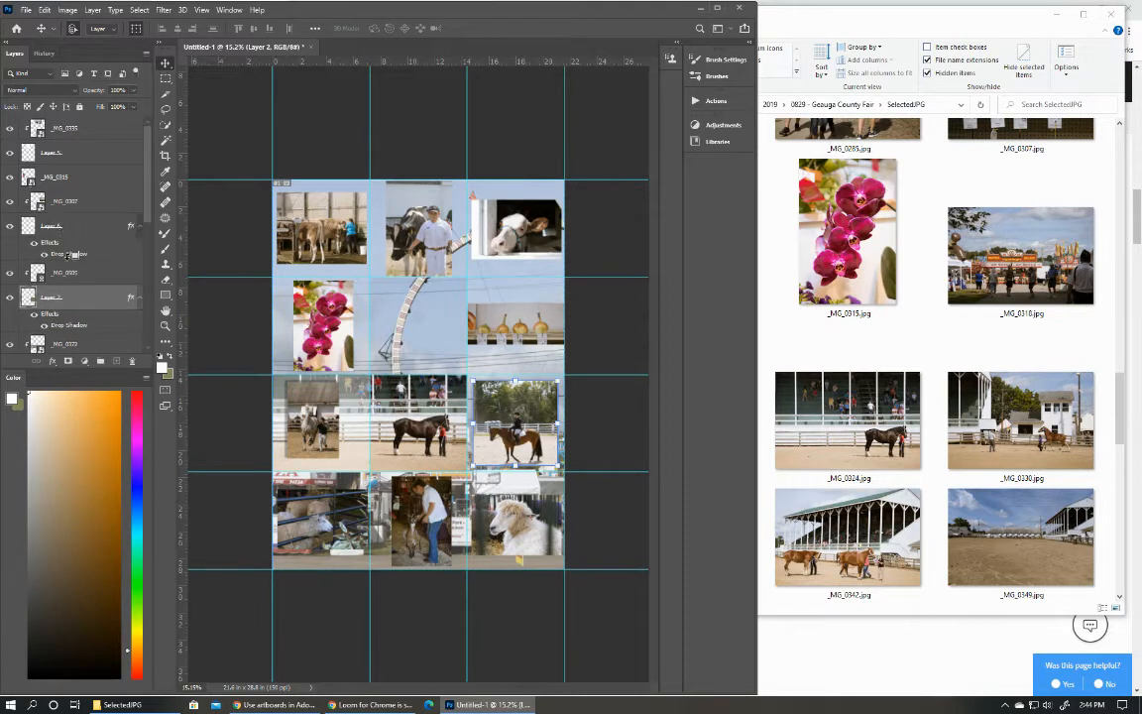
scroll(101, 270, "down", 5)
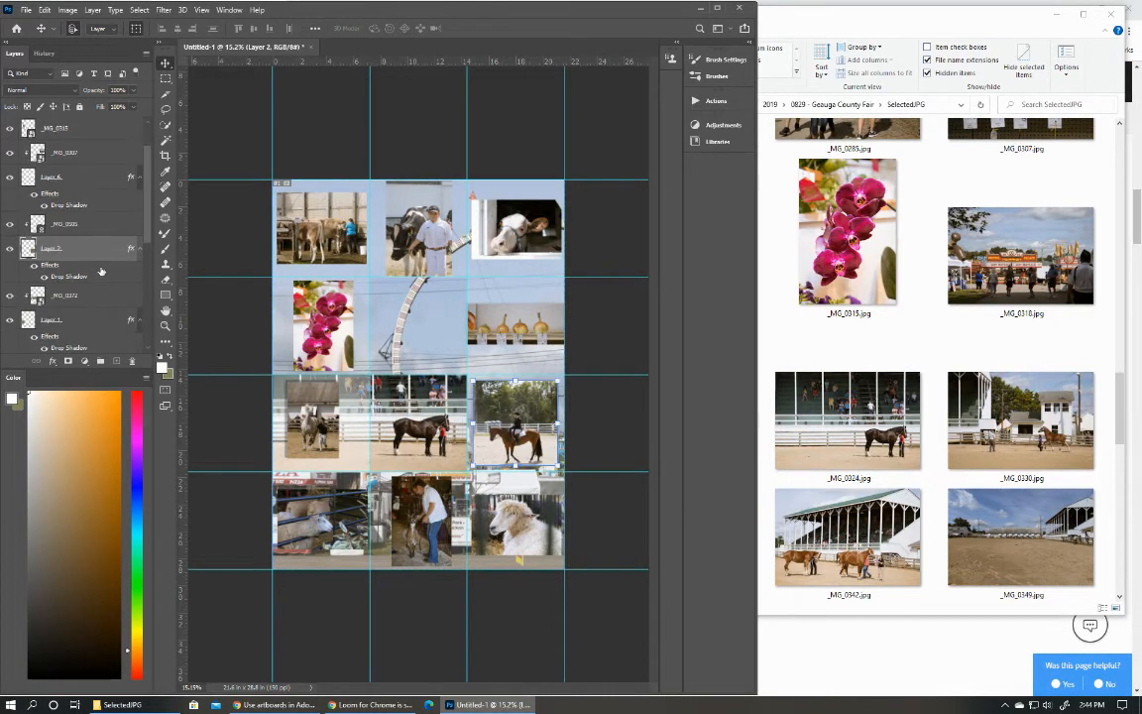
scroll(90, 268, "down", 4)
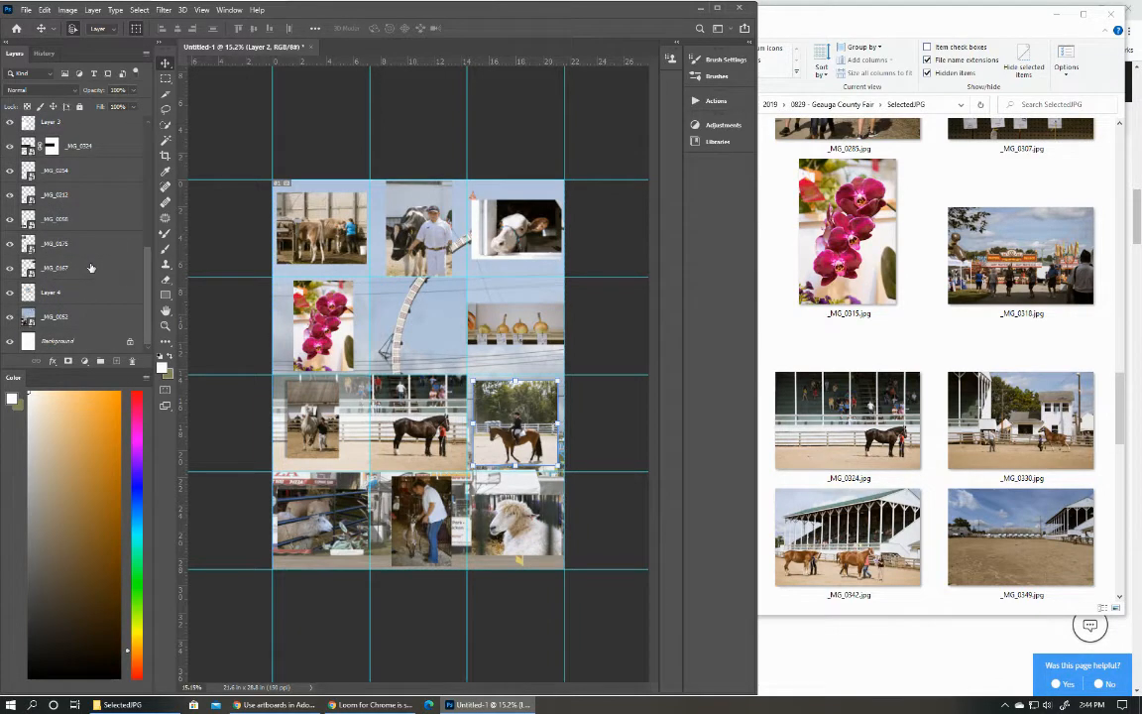
scroll(90, 268, "up", 8)
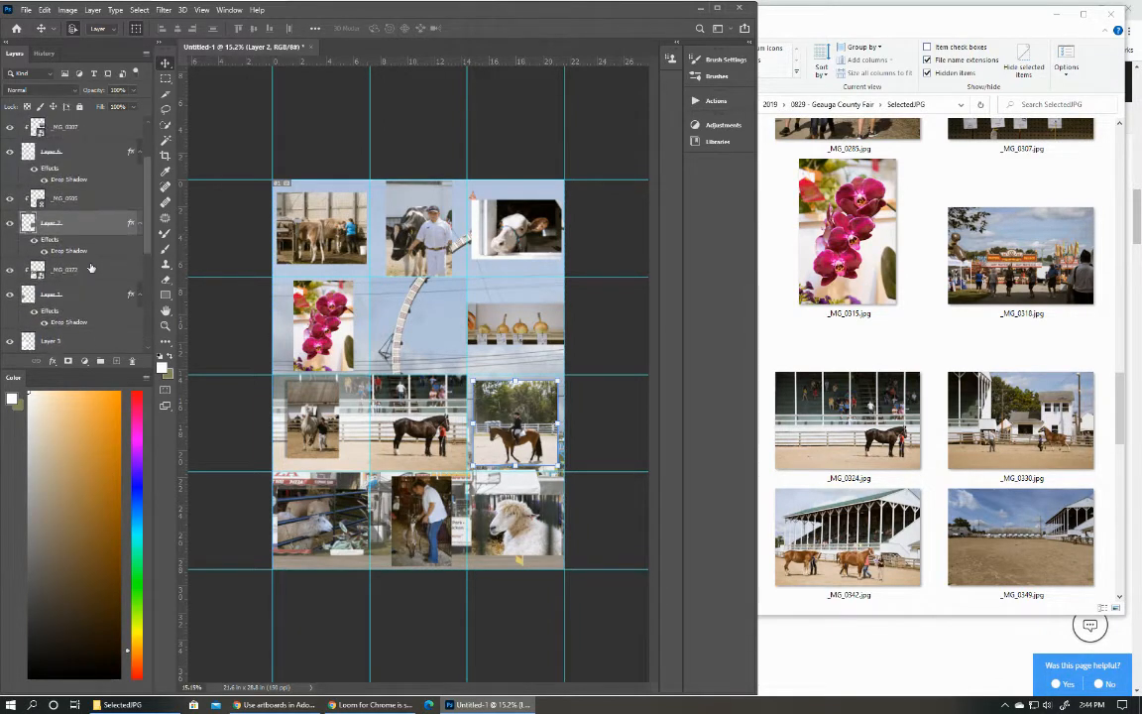
scroll(90, 268, "up", 2)
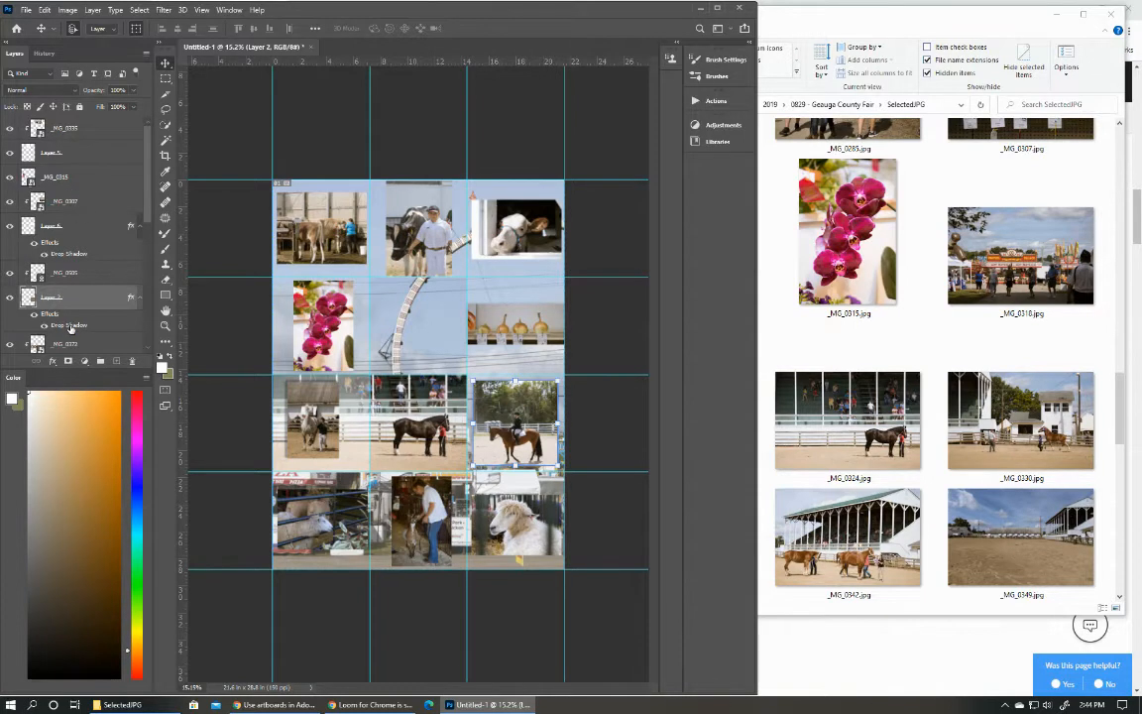
Copy the drop shadow effect from Layer 2 to Layer 5 and to the gourd photo _MG_0307.
left_click_drag(70, 330, 63, 159)
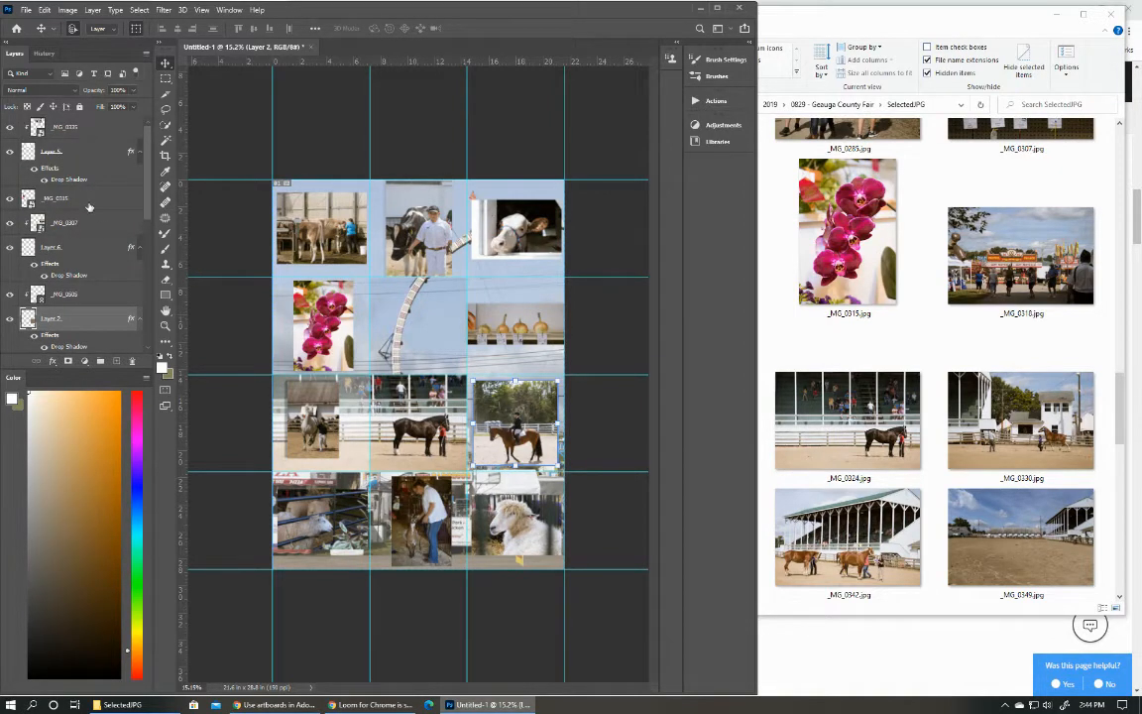
left_click_drag(77, 347, 72, 213)
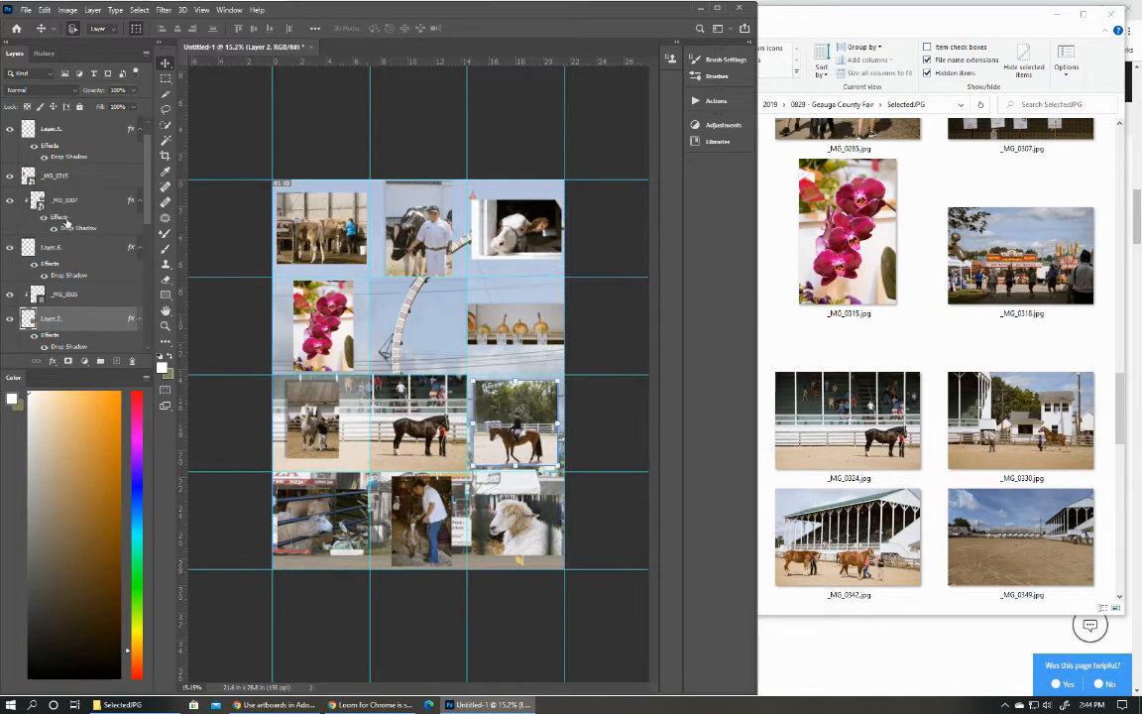
scroll(83, 325, "down", 1)
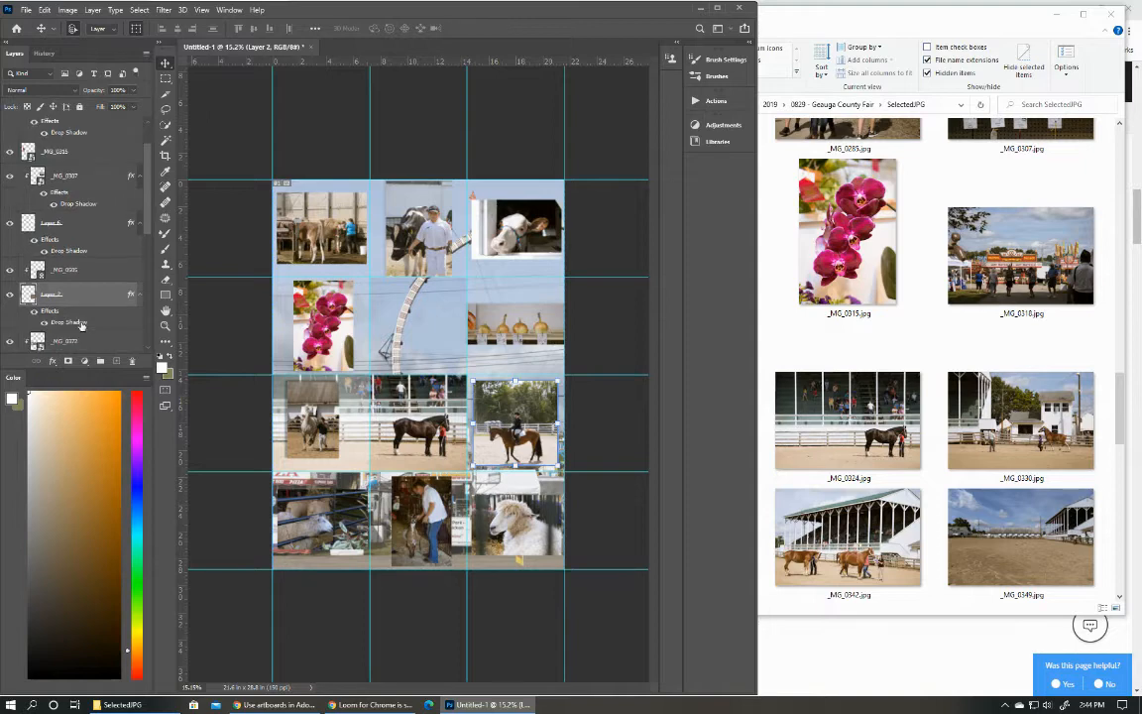
scroll(96, 220, "up", 1)
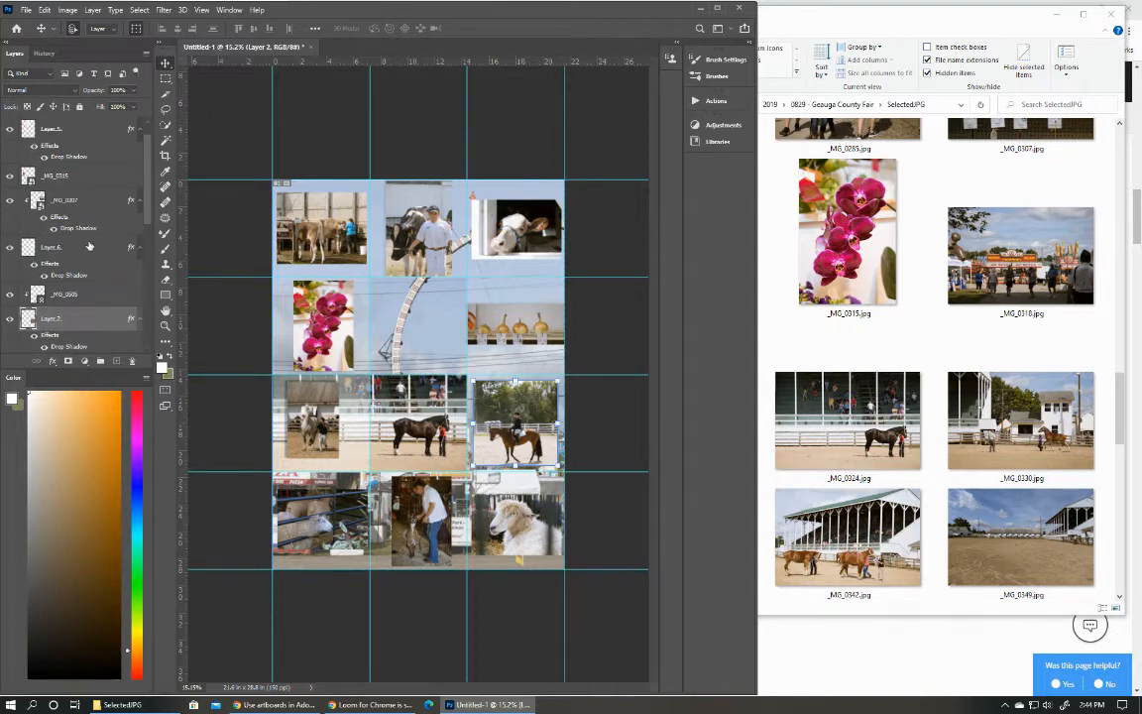
Try to copy the drop shadow effect to _MG_0315, the orchid photo.
left_click(81, 183)
left_click(11, 178)
left_click(11, 178)
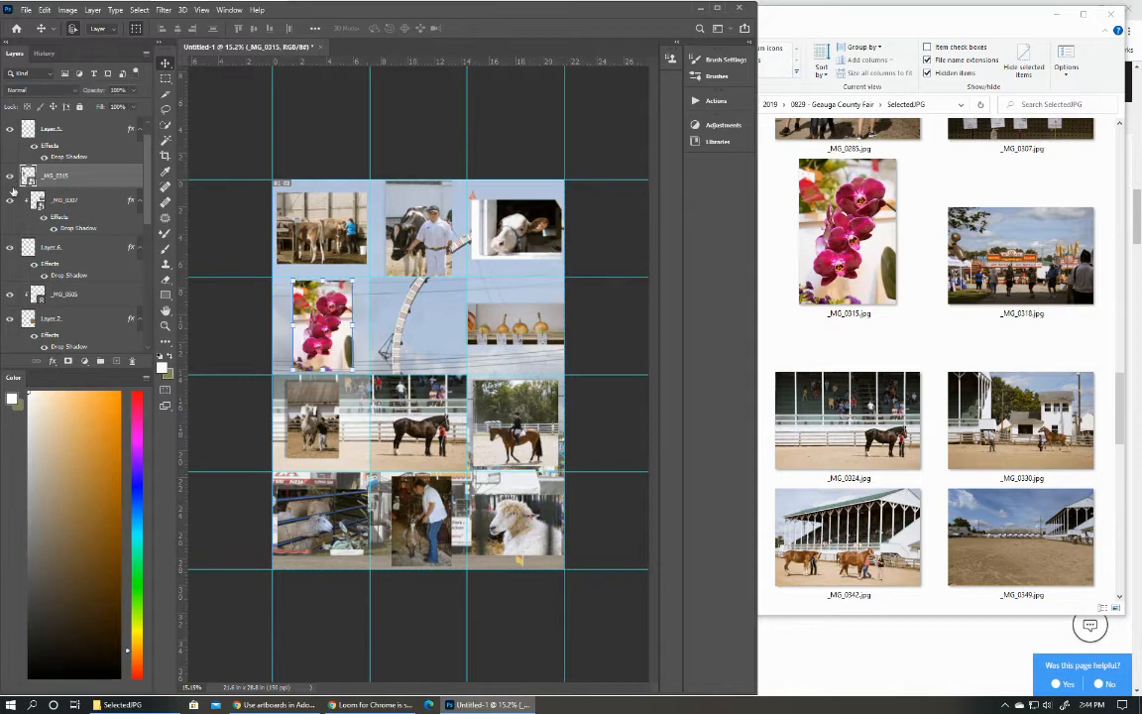
left_click_drag(78, 349, 57, 181)
scroll(76, 223, "down", 3)
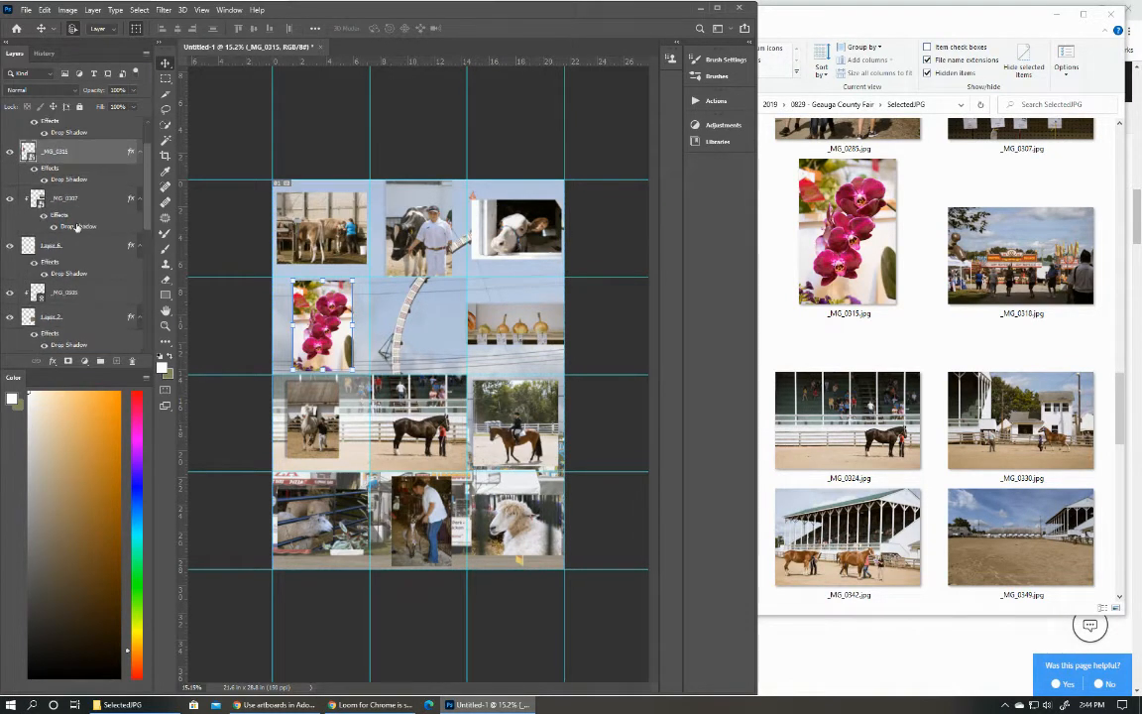
key("ctrl+z")
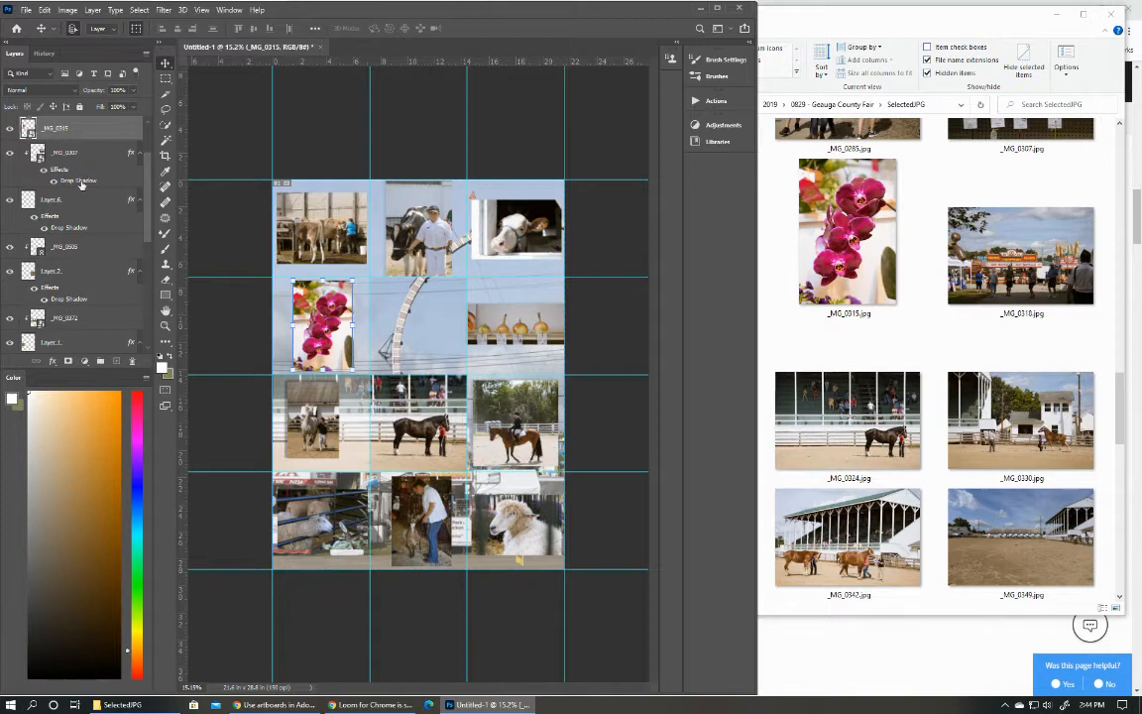
left_click_drag(77, 180, 85, 137)
Copy the drop shadow effect from Layer 1 to Layer 3, and copy it to the _MG_0254 photo as well.
scroll(80, 188, "down", 3)
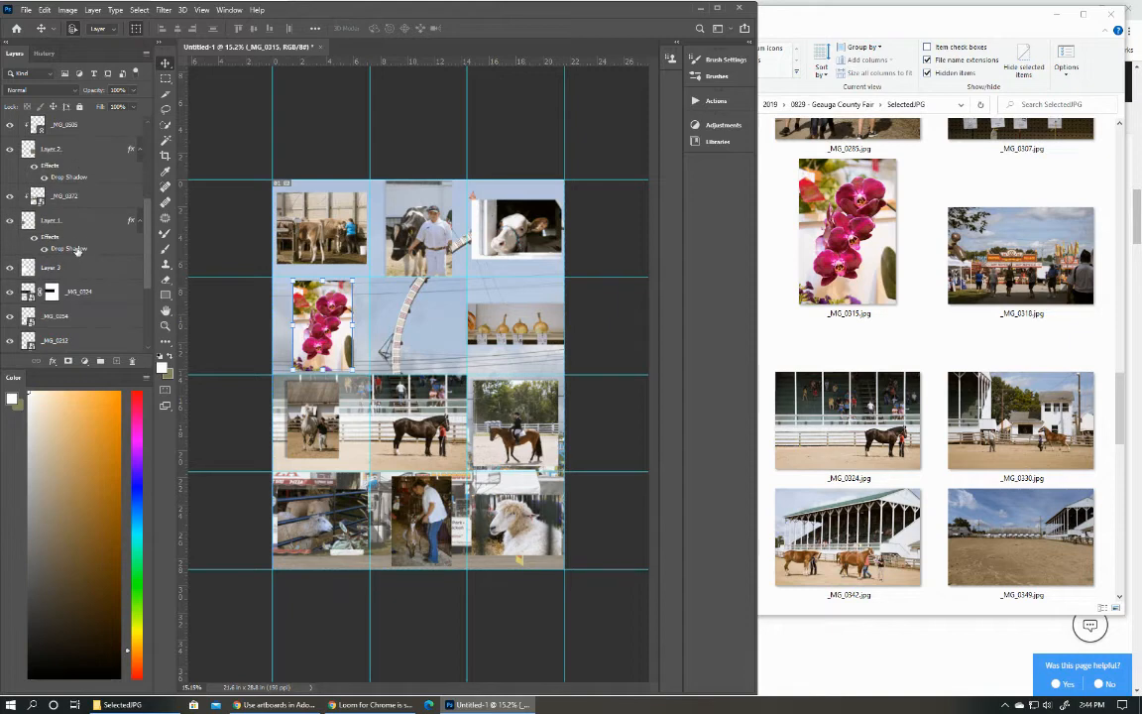
left_click_drag(77, 251, 77, 276)
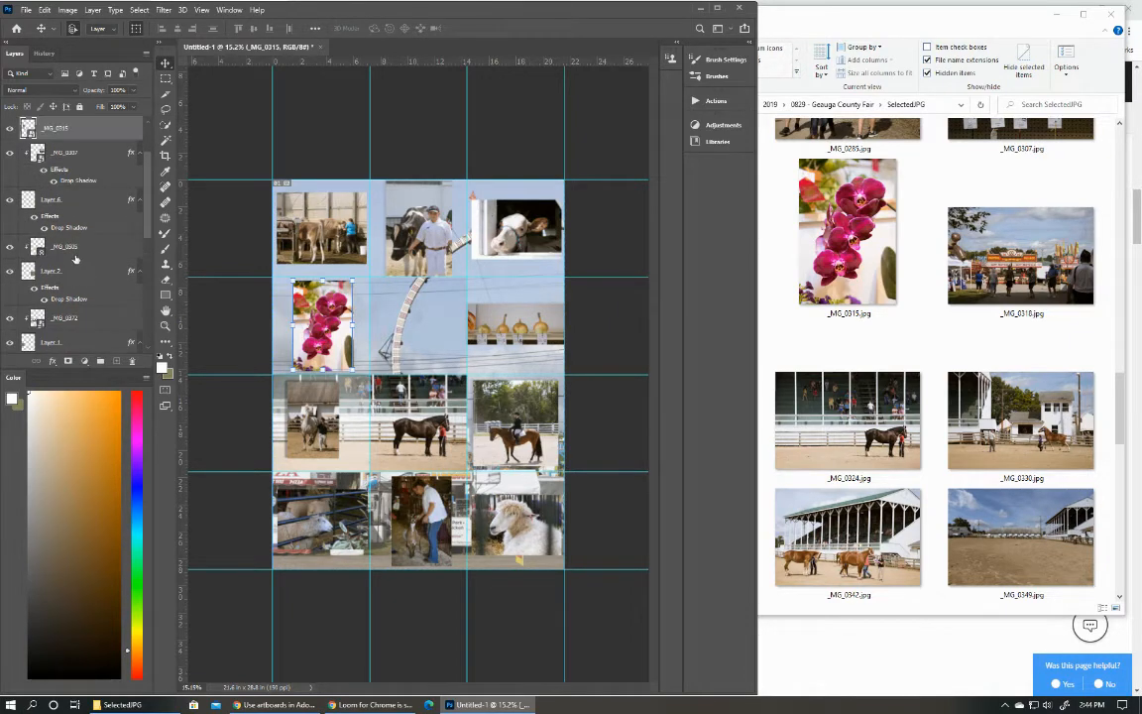
scroll(75, 239, "down", 2)
scroll(73, 238, "down", 5)
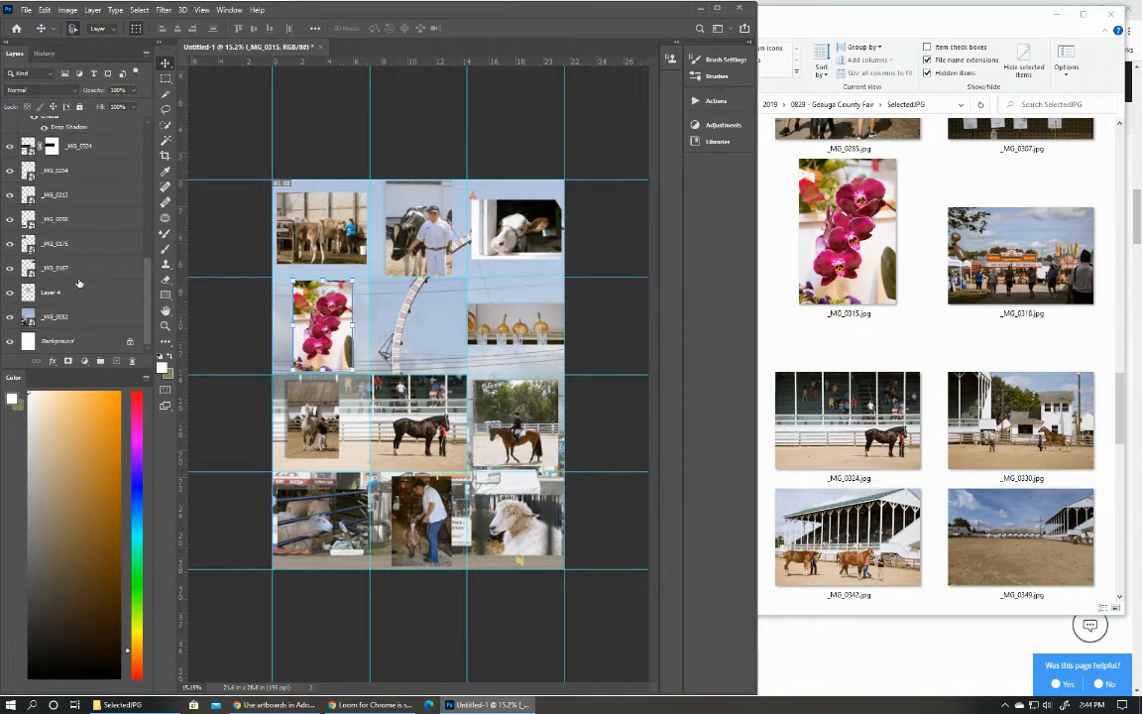
scroll(69, 174, "up", 1)
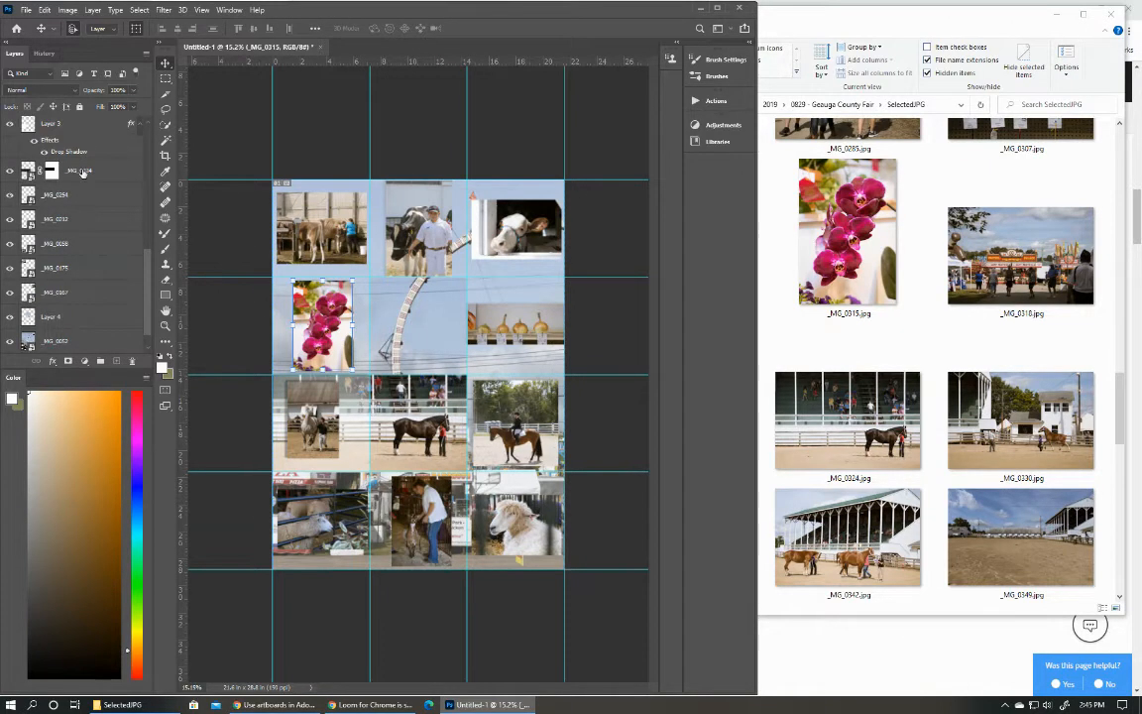
scroll(74, 153, "up", 3)
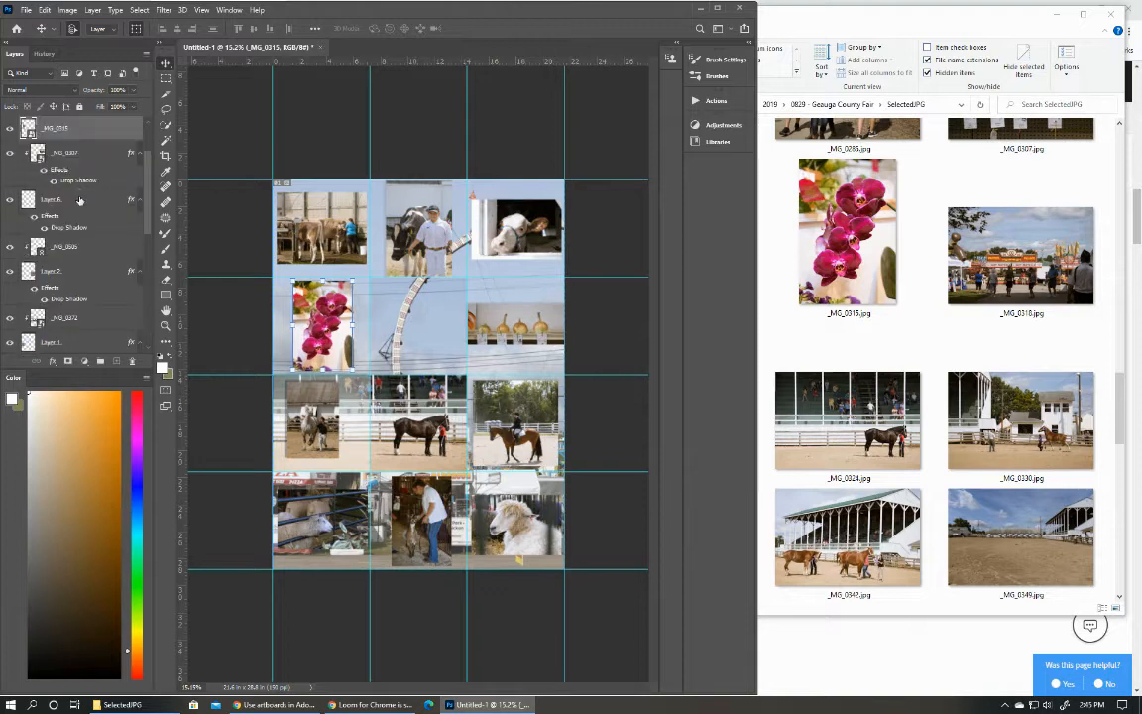
scroll(71, 188, "down", 4)
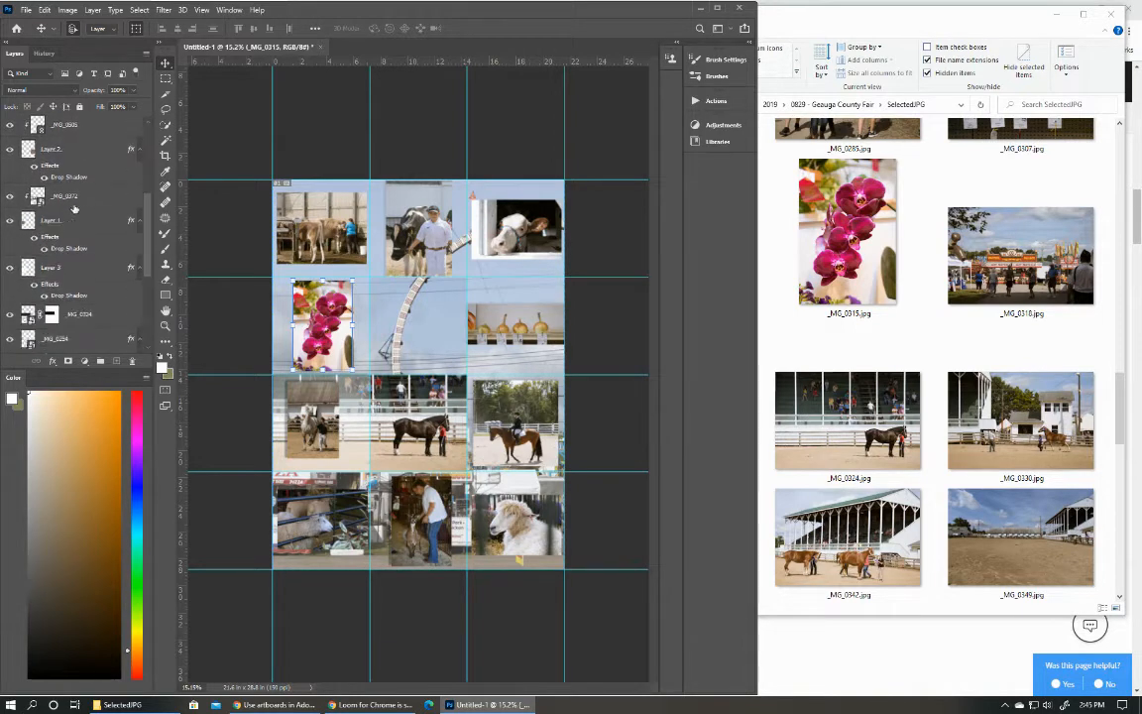
Copy the drop shadow effect to the _MG_0212 and _MG_0058 photos.
scroll(75, 211, "down", 3)
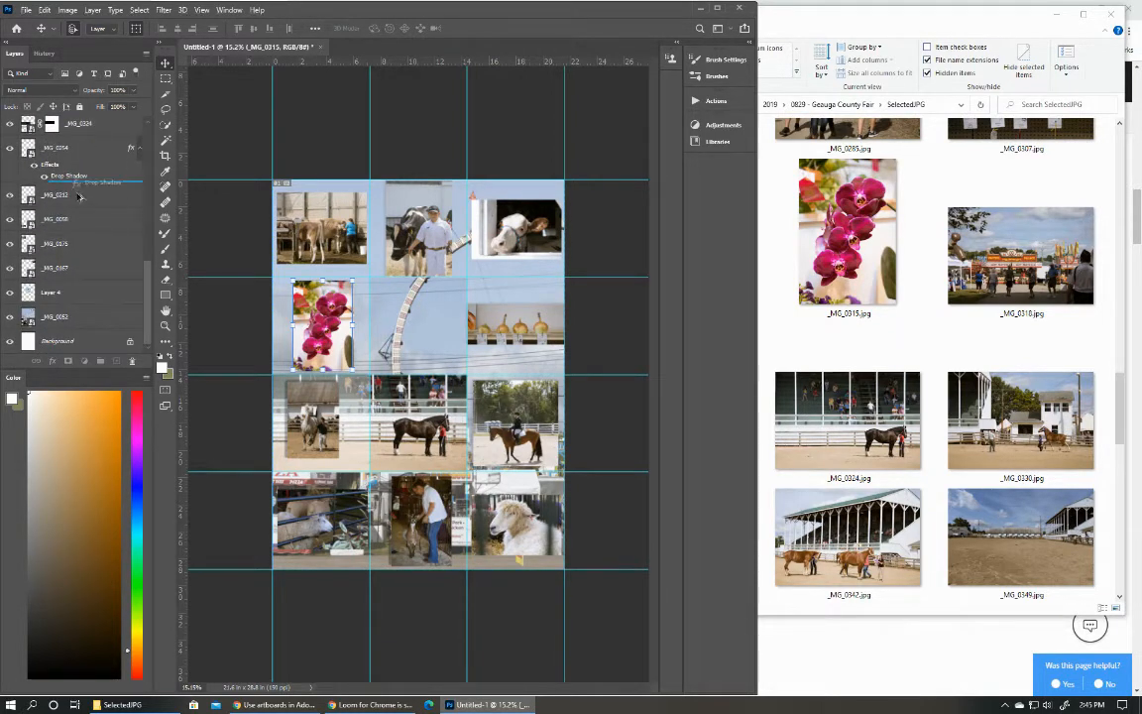
scroll(69, 188, "up", 6)
scroll(71, 245, "down", 4)
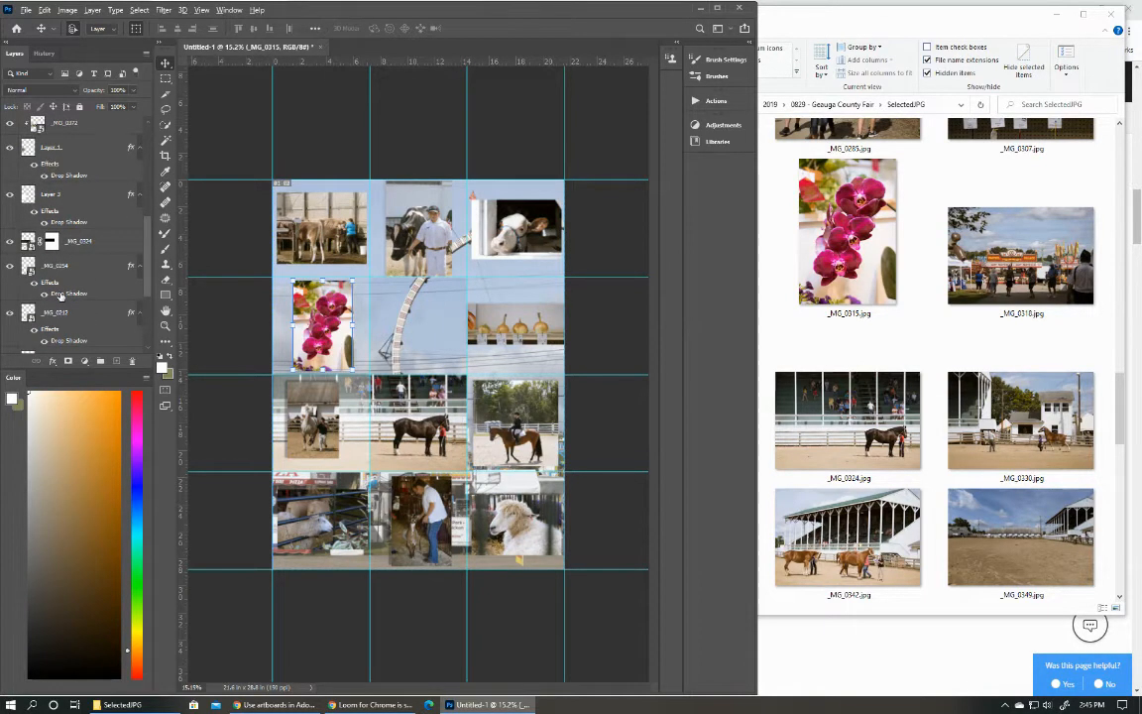
scroll(61, 296, "down", 4)
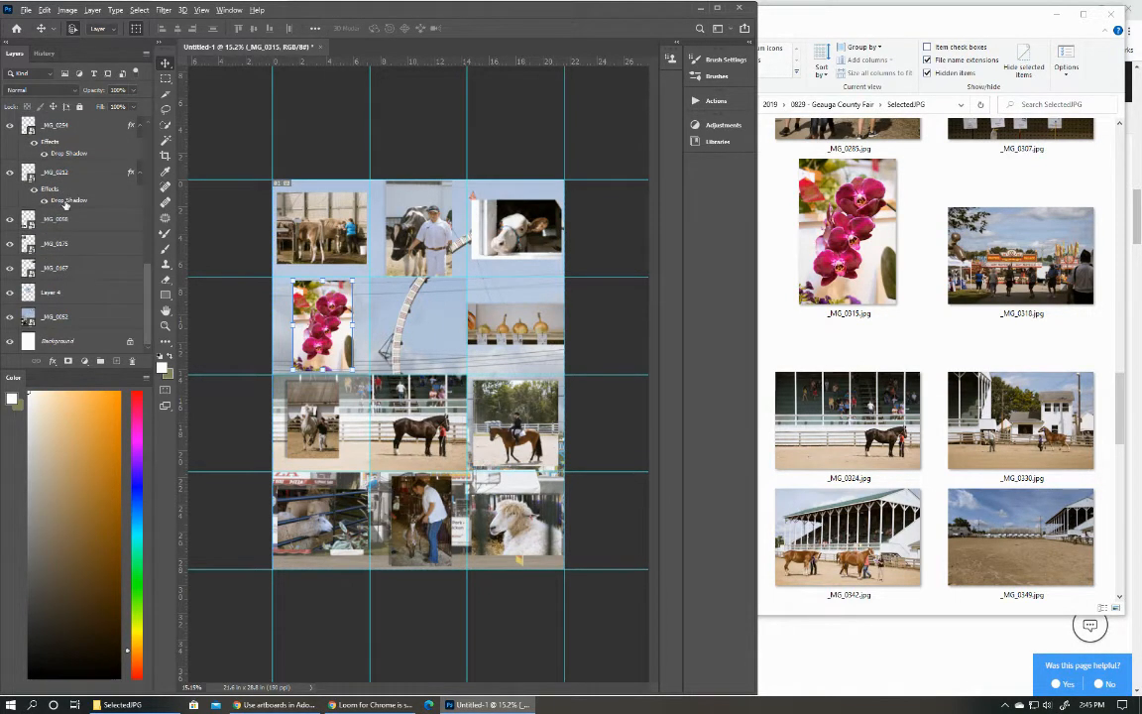
scroll(66, 206, "up", 4)
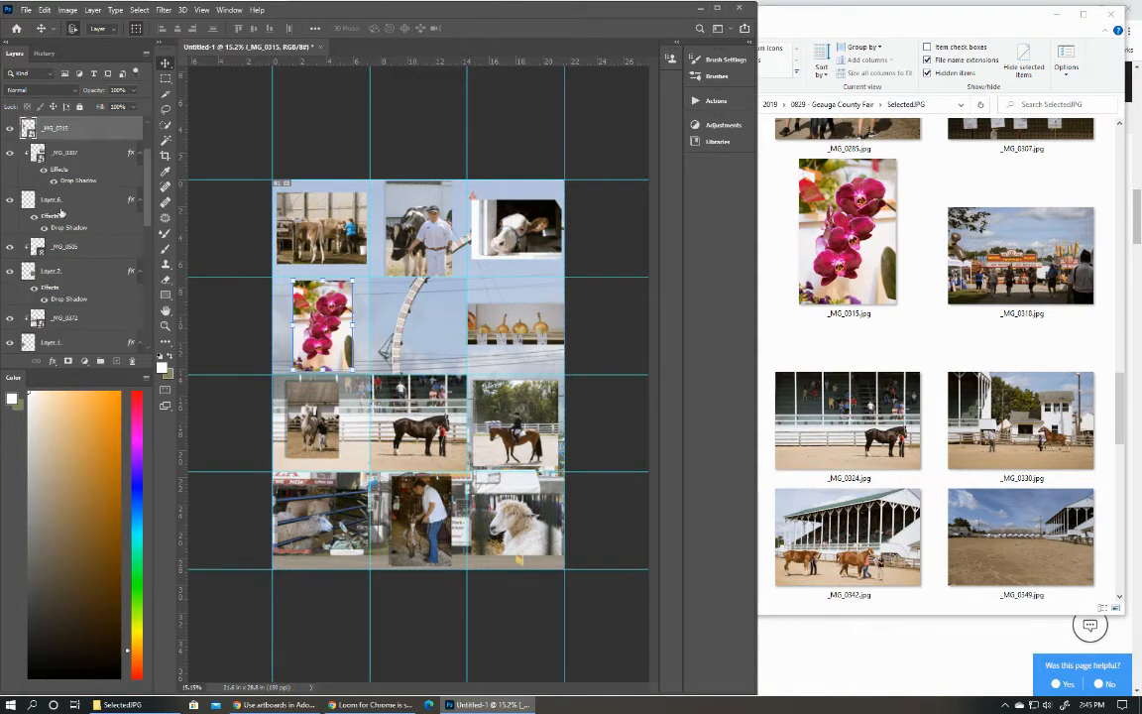
Copy the drop shadow effect to the _MG_0175 and _MG_0167 photos.
scroll(62, 214, "down", 4)
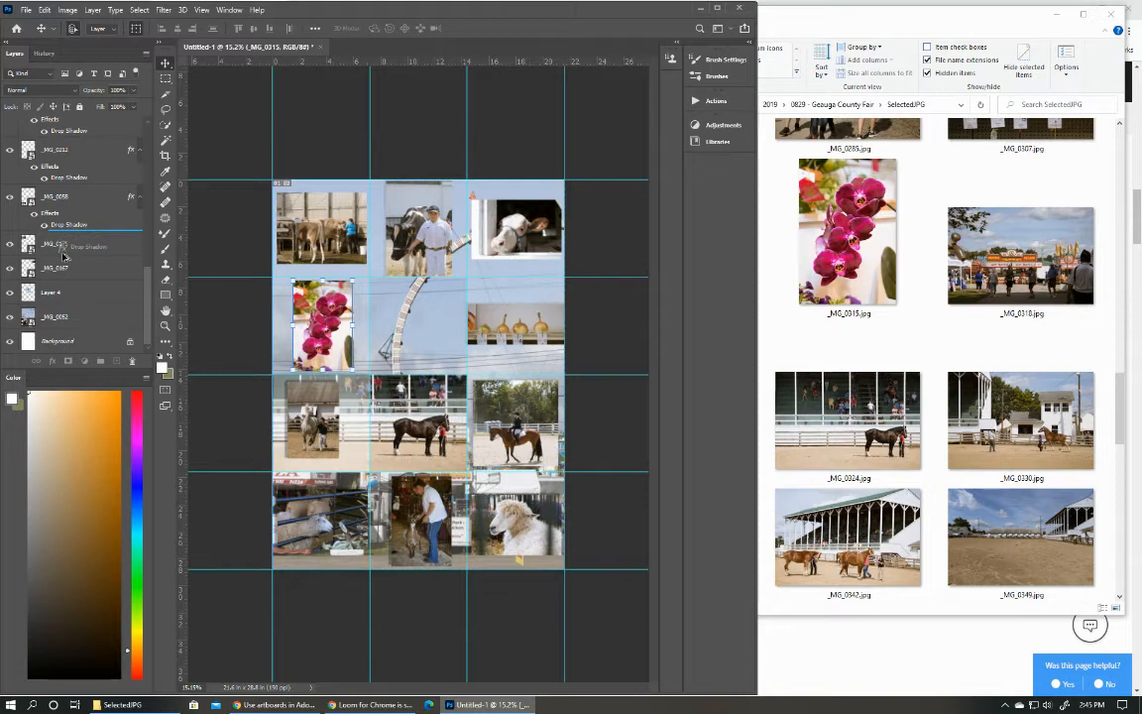
scroll(65, 233, "up", 4)
scroll(68, 245, "down", 1)
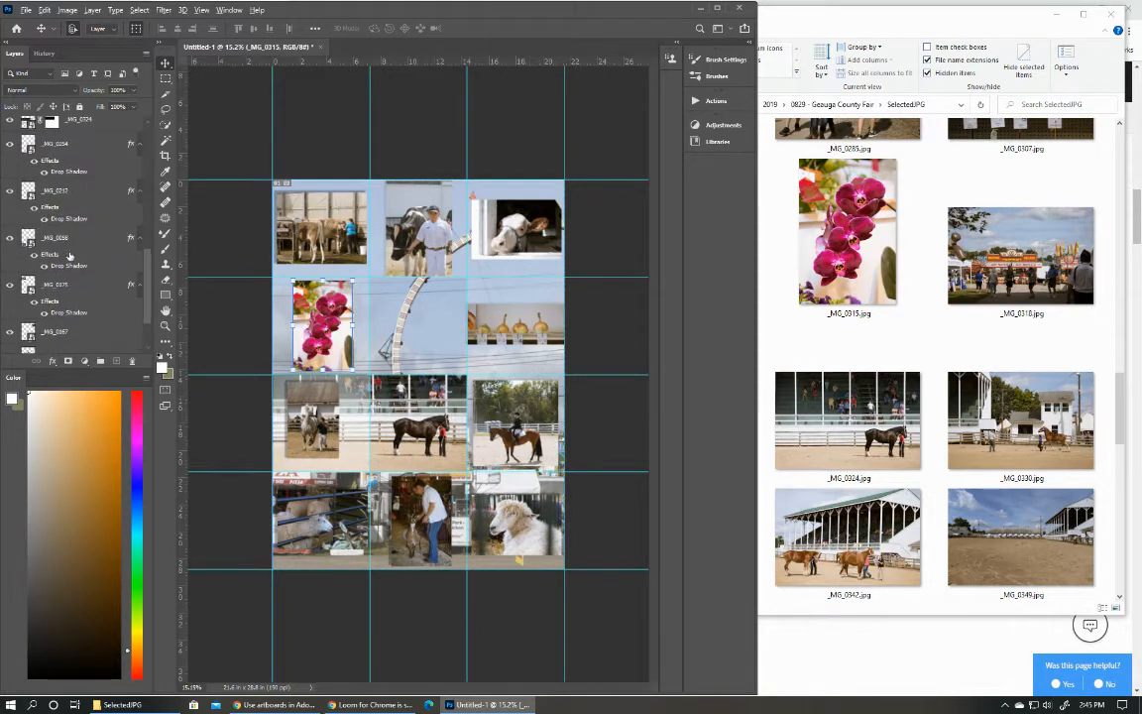
scroll(64, 249, "down", 3)
left_click_drag(63, 254, 64, 283)
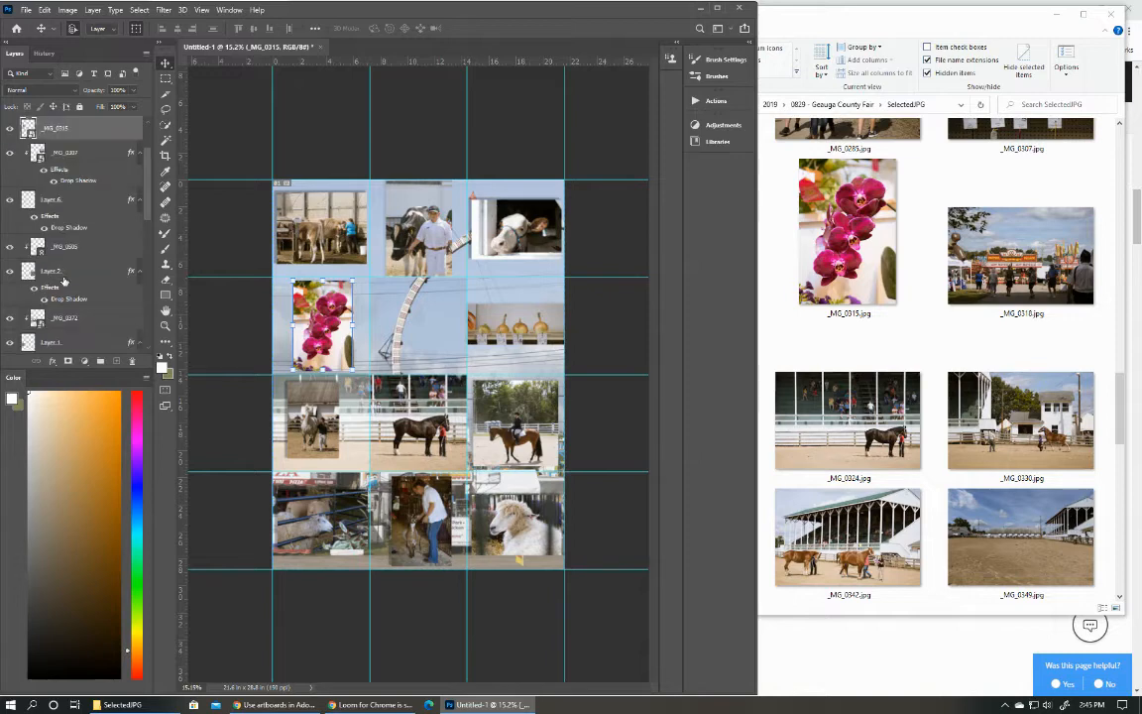
Toggle the visibility of Layer 4, _MG_0167, _MG_0175 and _MG_0058 to identify what each layer contributes to the collage.
scroll(64, 281, "down", 8)
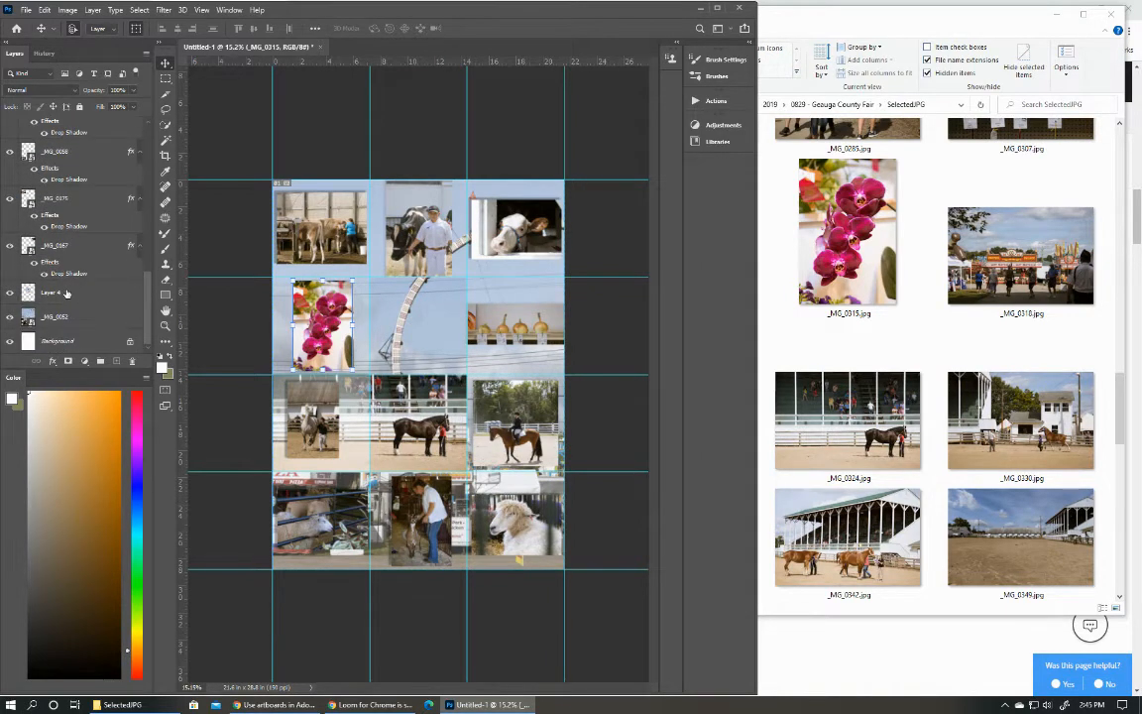
left_click(12, 295)
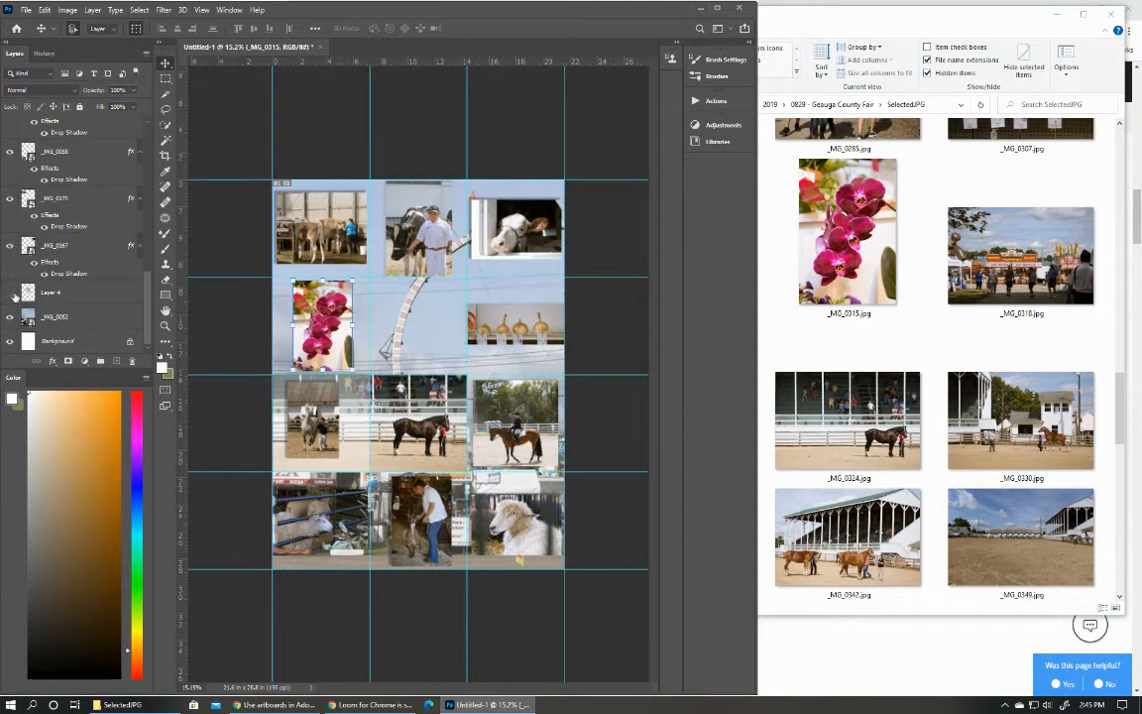
left_click(12, 294)
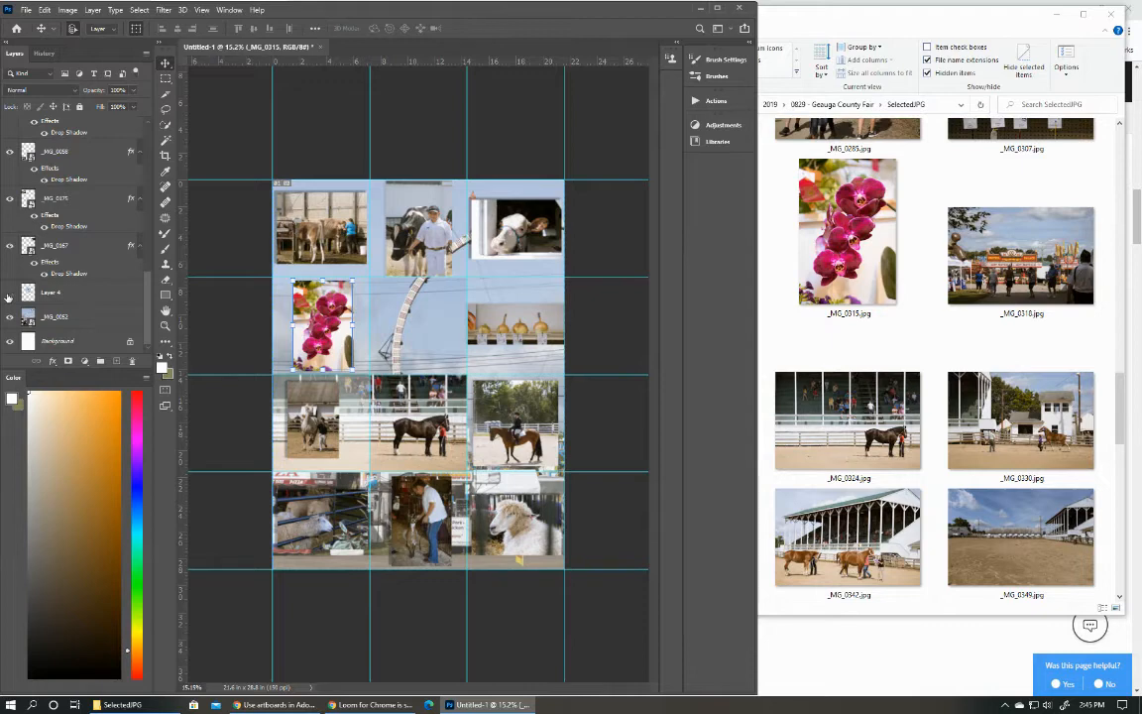
left_click(9, 294)
left_click(9, 248)
left_click(9, 248)
left_click(9, 200)
left_click(8, 200)
left_click(10, 152)
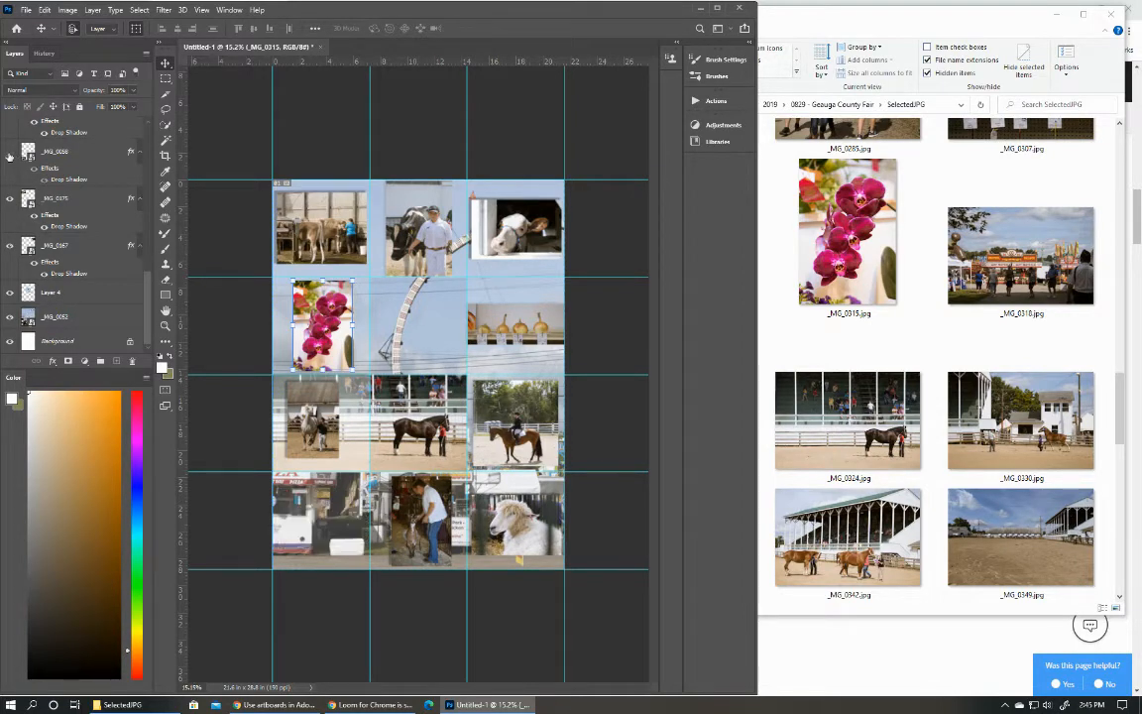
left_click(10, 152)
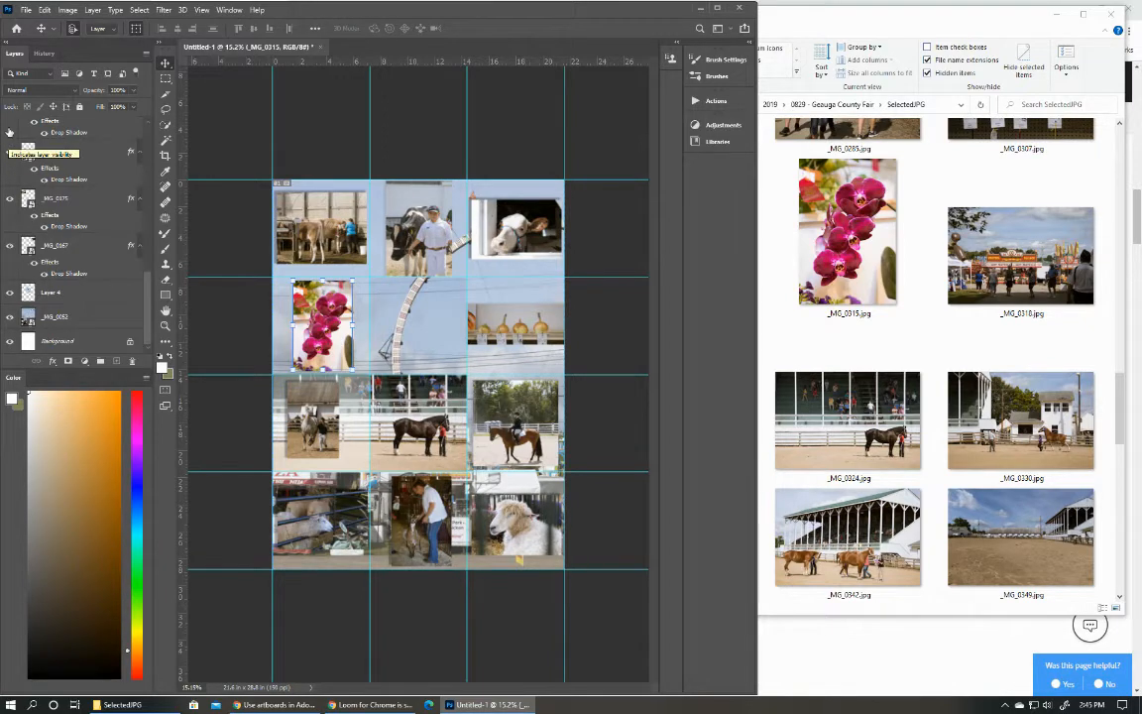
Toggle the visibility of _MG_0212, _MG_0254 and _MG_0324 to identify which grid cells they fill.
scroll(10, 134, "up", 1)
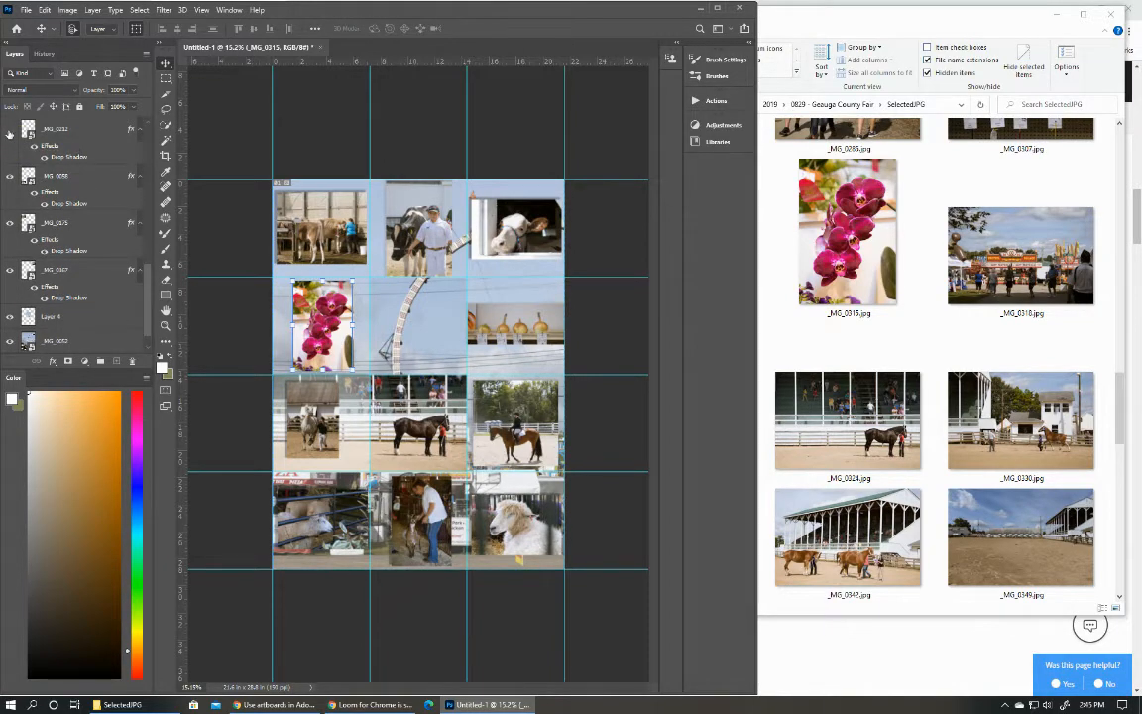
left_click(10, 130)
left_click(10, 130)
scroll(147, 266, "up", 1)
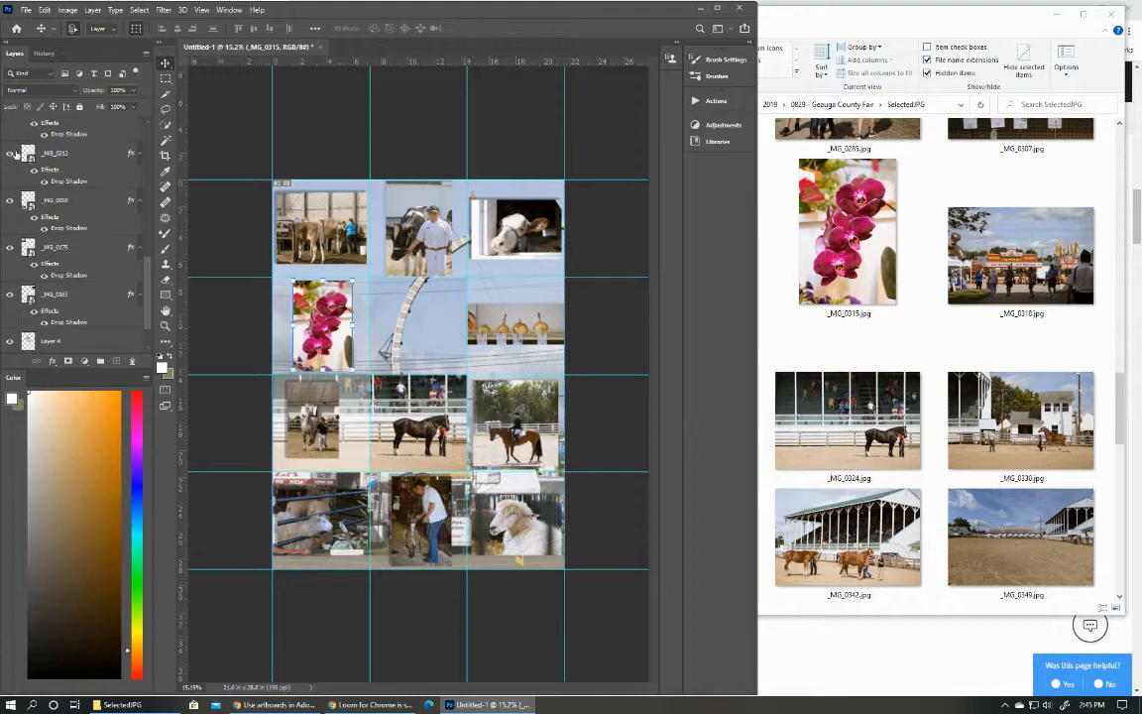
scroll(145, 280, "up", 2)
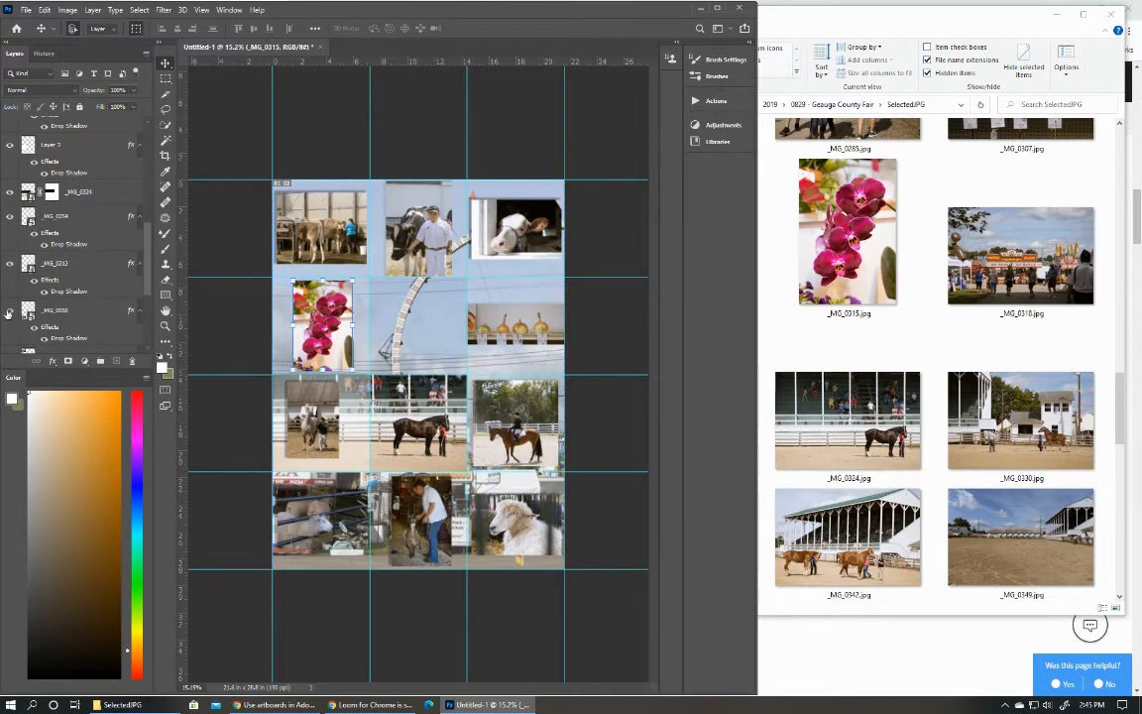
left_click(10, 264)
left_click(10, 264)
left_click(10, 217)
left_click(10, 217)
left_click(9, 193)
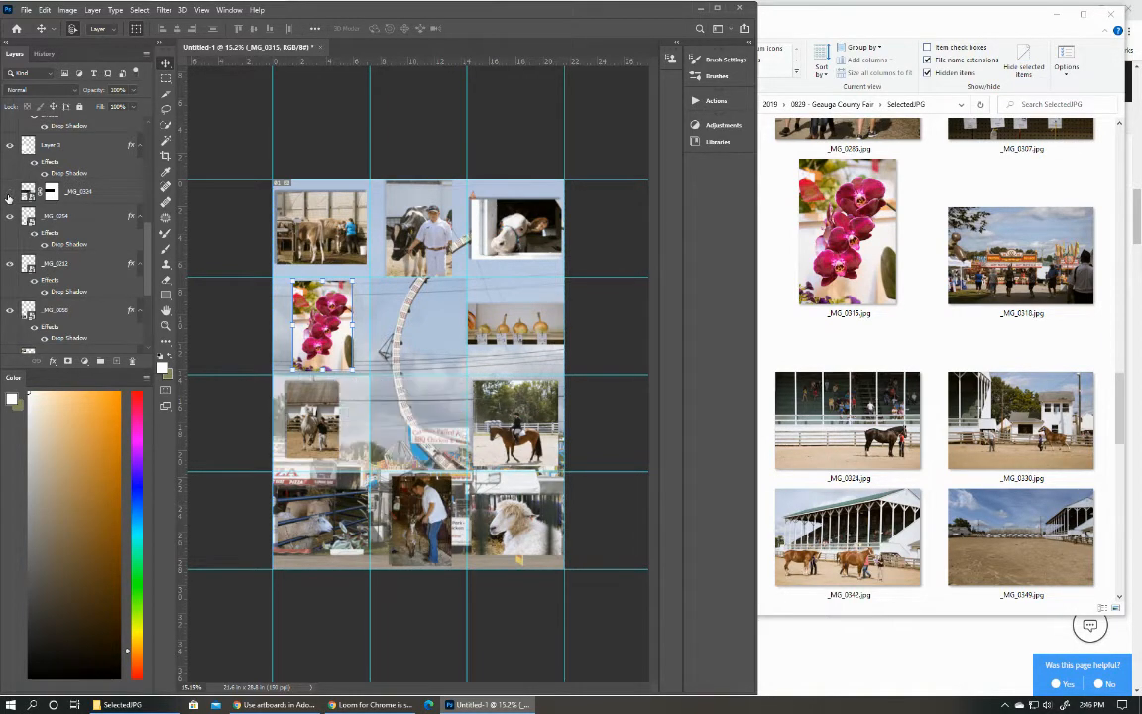
left_click(9, 193)
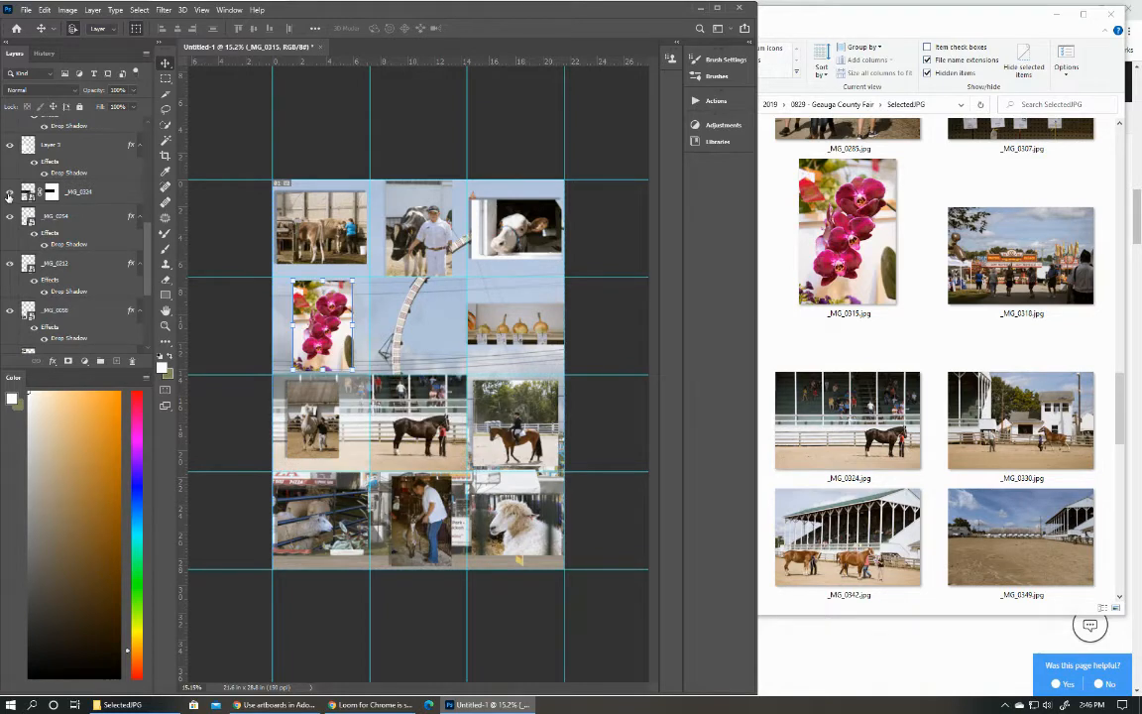
Identify Layer 3, the translucent square in the third row's first cell, and delete its drop shadow effect.
left_click(9, 146)
left_click(10, 146)
left_click(50, 149)
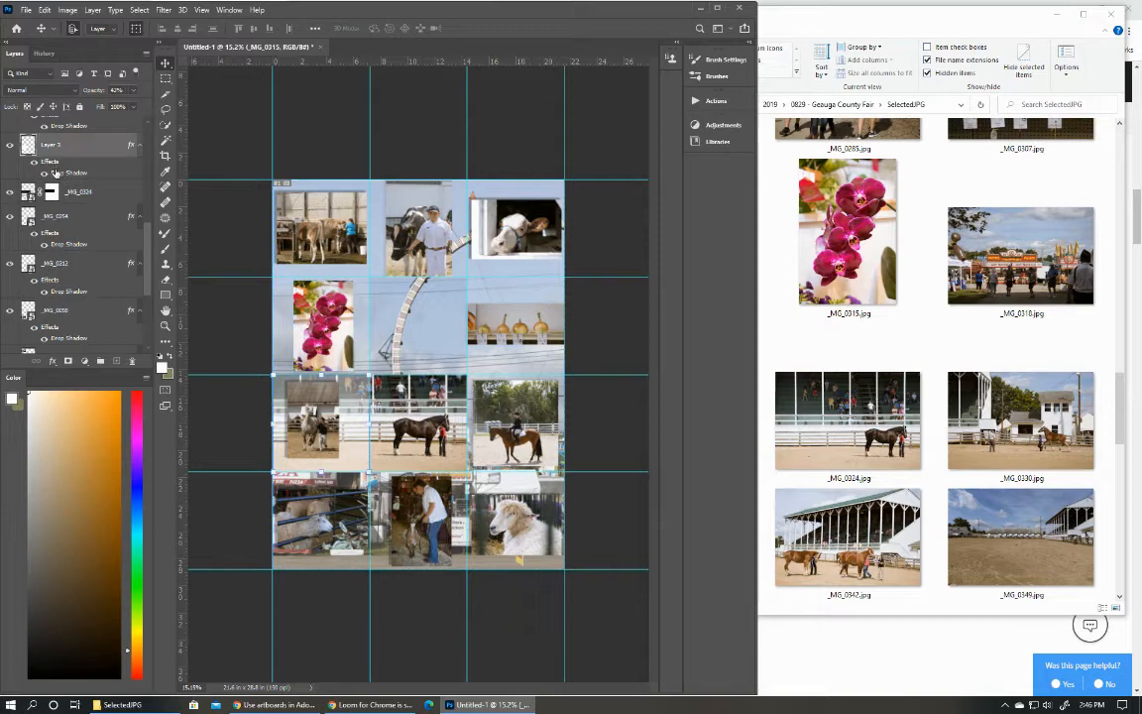
left_click_drag(60, 176, 132, 363)
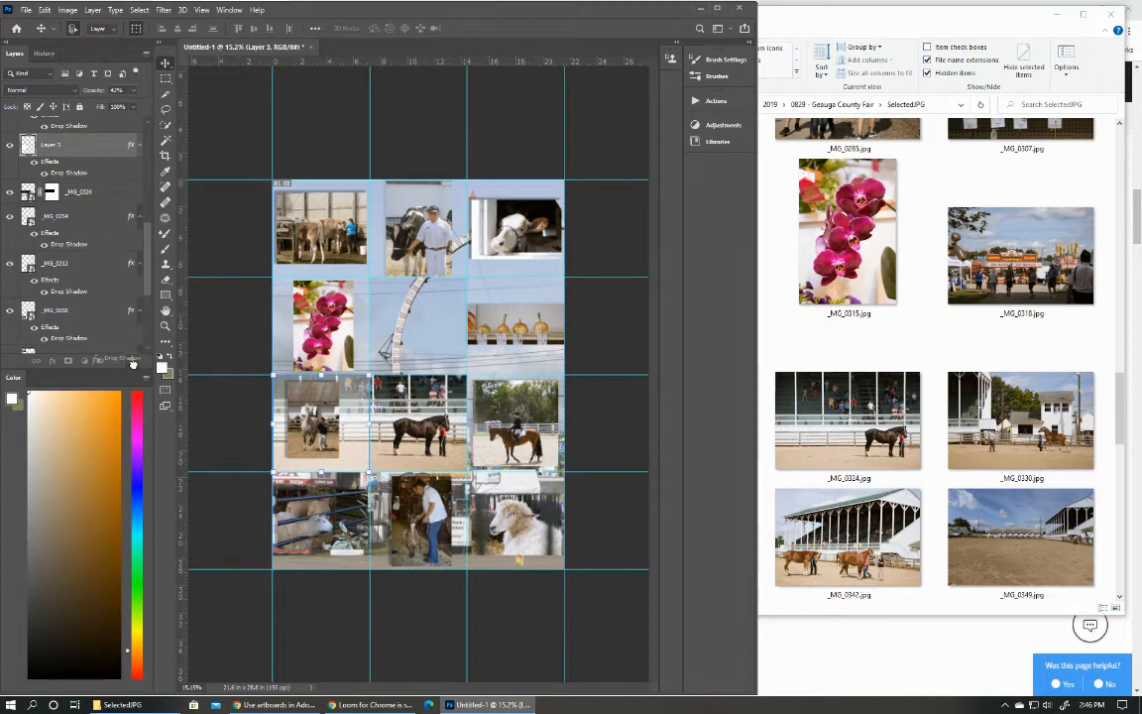
Check what Layer 1, the rectangle beneath _MG_0372, covers and delete its drop shadow effect.
scroll(38, 144, "up", 1)
left_click(39, 128)
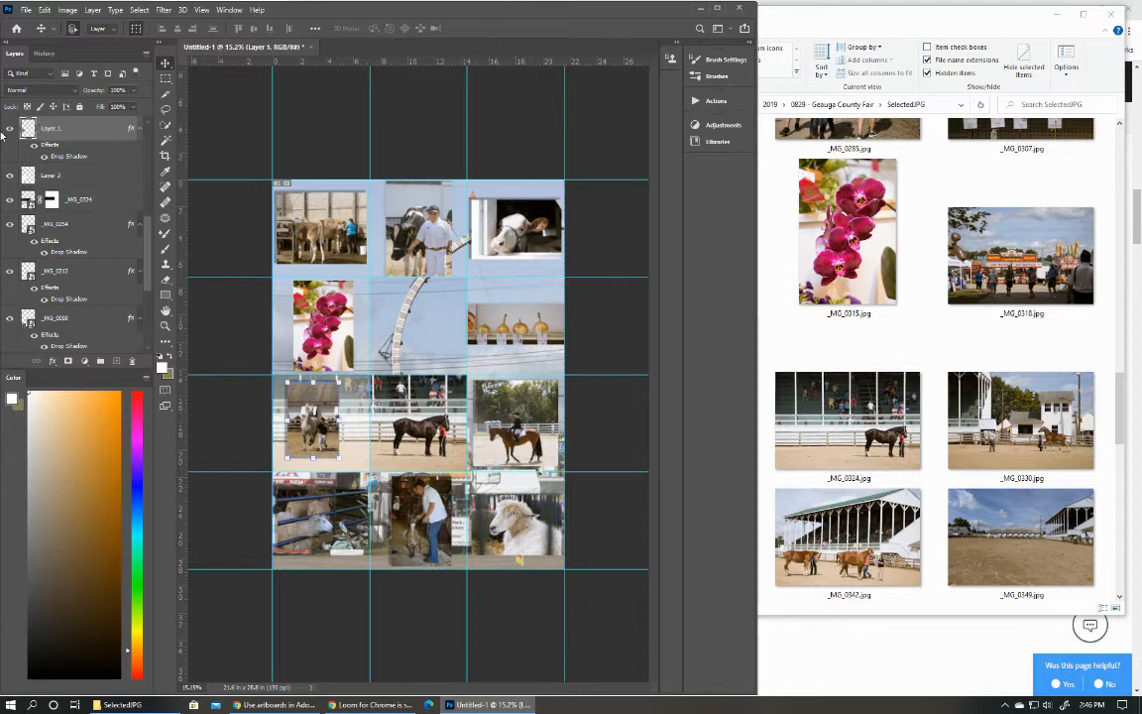
left_click(9, 129)
left_click(9, 129)
scroll(136, 228, "up", 4)
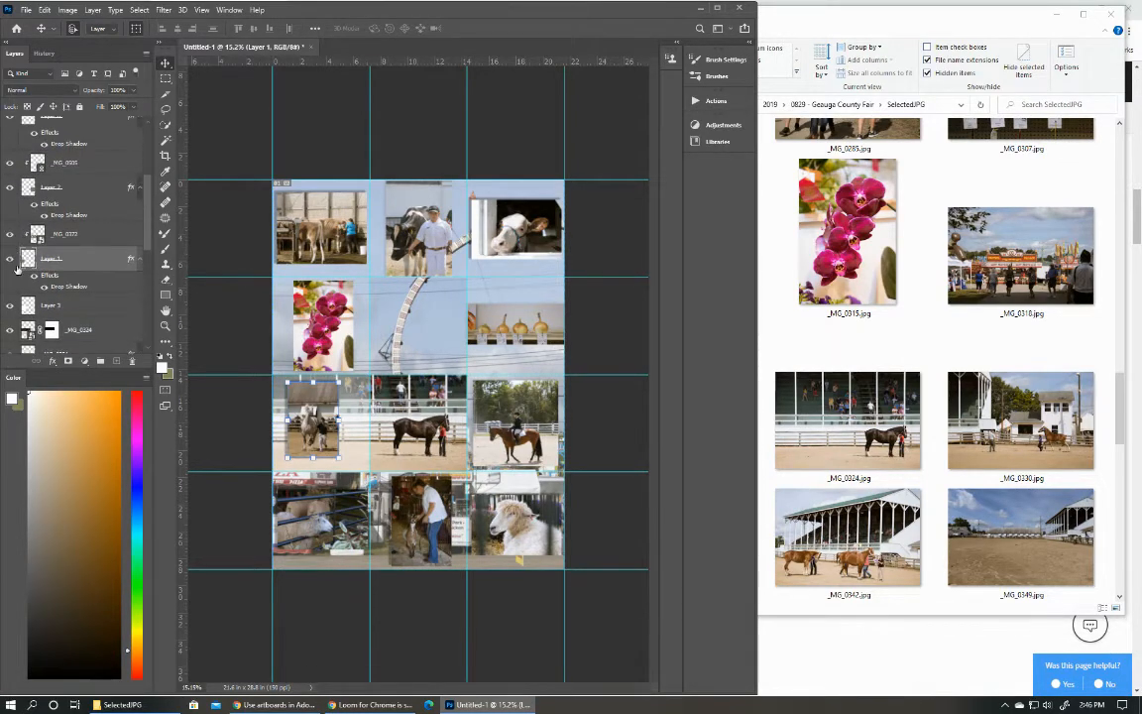
scroll(140, 238, "down", 3)
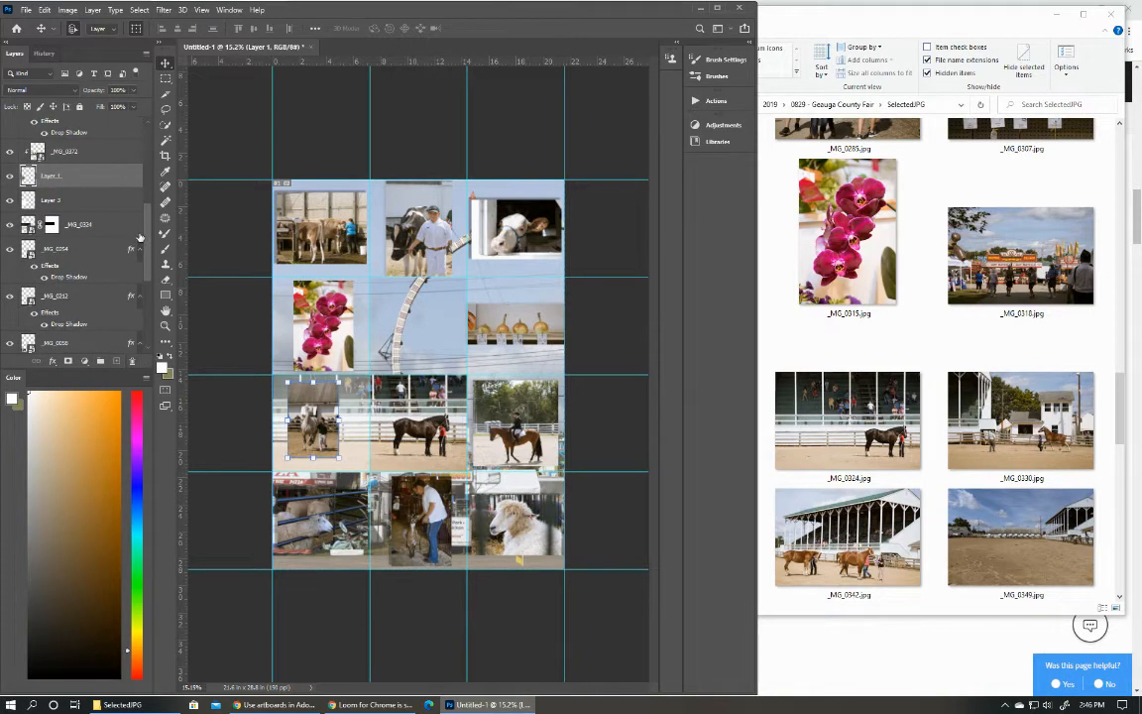
Toggle the visibility of _MG_0372 and Layer 2 to identify what each contributes to the collage.
scroll(136, 230, "up", 3)
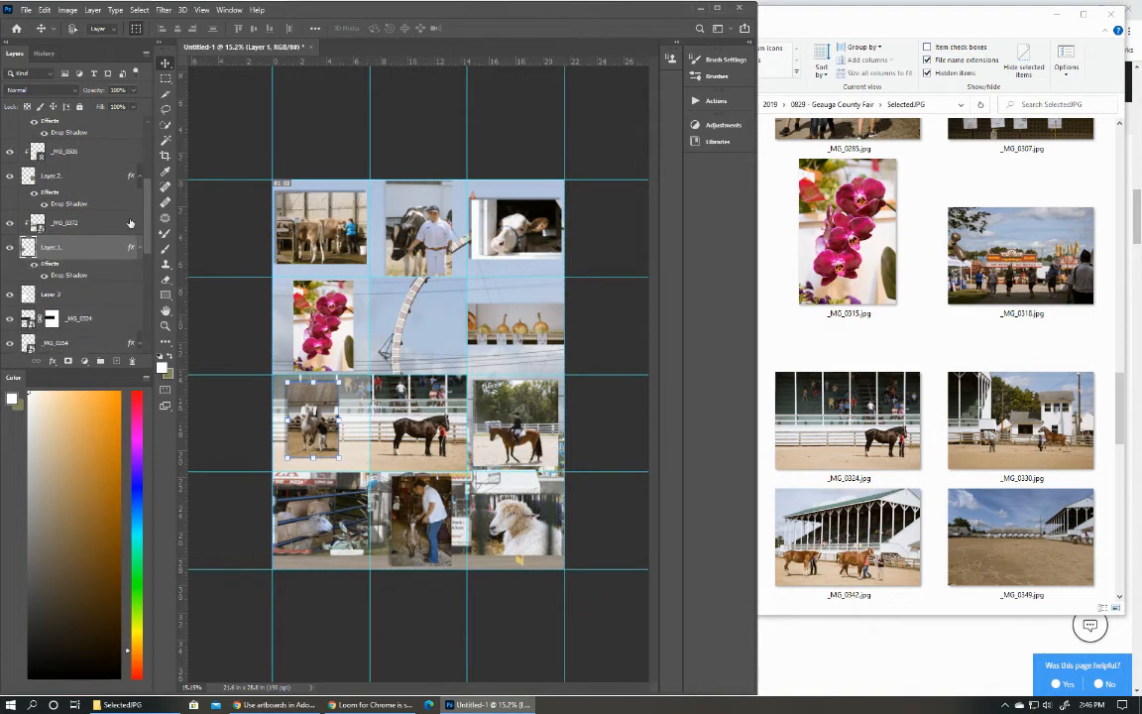
left_click(10, 223)
left_click(10, 223)
left_click(10, 177)
left_click(10, 176)
scroll(147, 228, "up", 2)
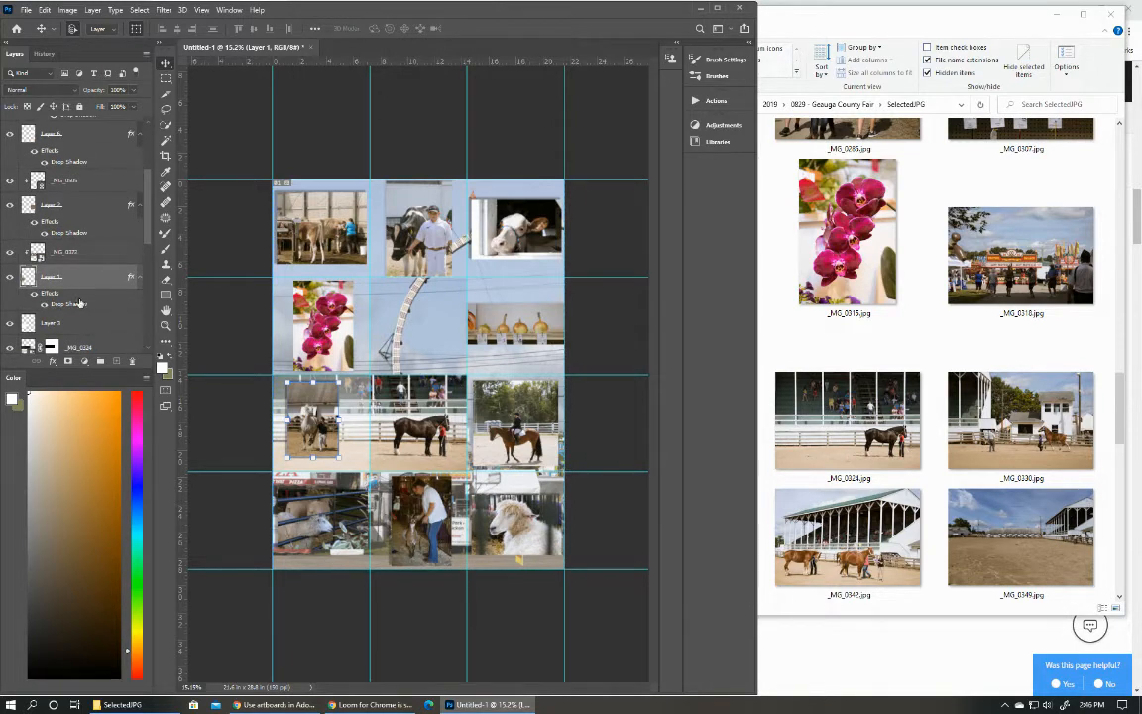
Check what Layer 6 covers, try deleting its drop shadow effect, and restore the effect.
left_click(10, 139)
left_click(10, 139)
left_click_drag(52, 164, 132, 361)
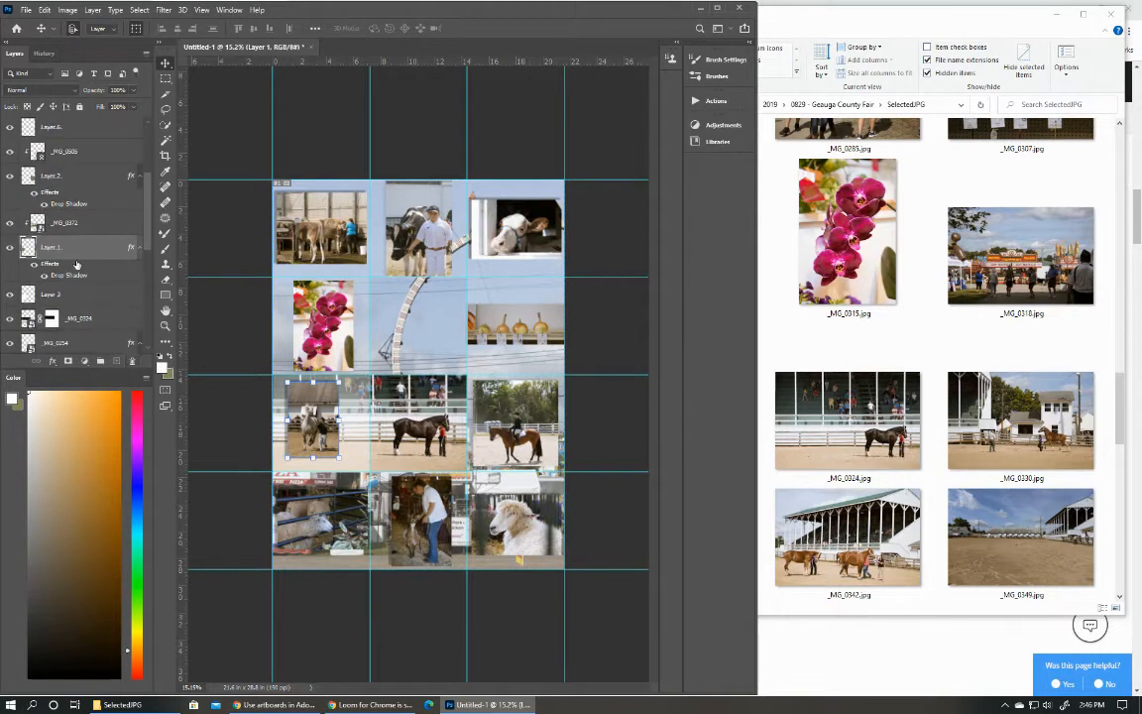
left_click_drag(76, 264, 56, 138)
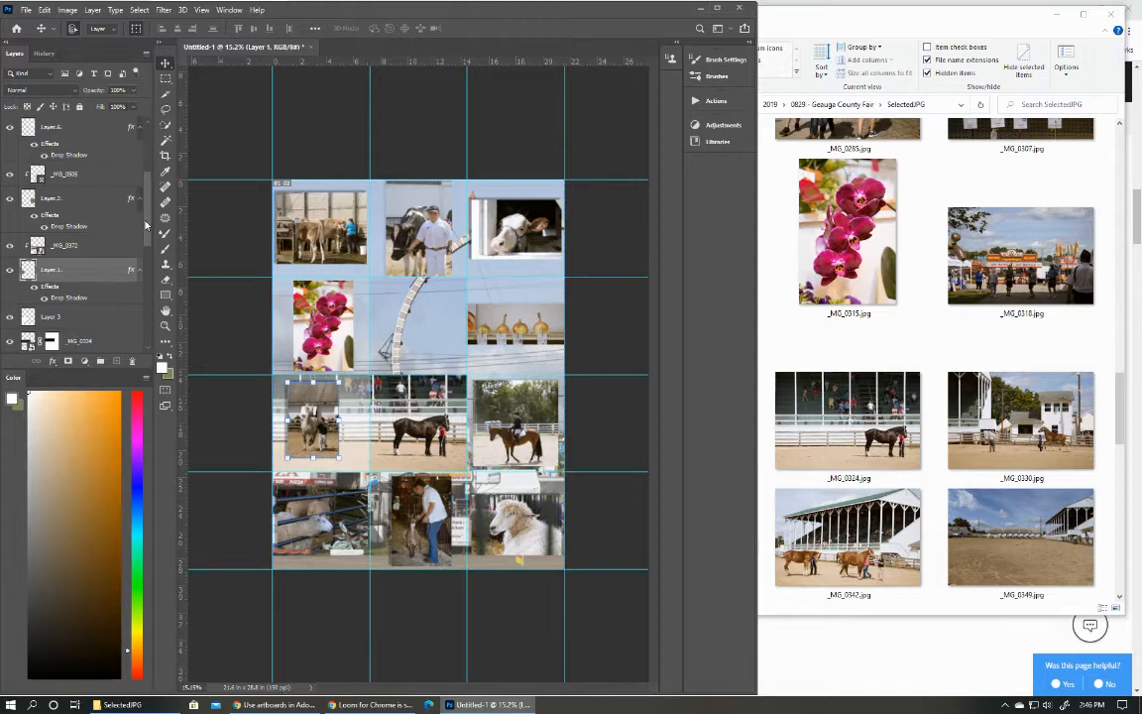
Move the drop shadow effect from Layer 6 to the clipped photo _MG_0505 beneath it.
scroll(133, 203, "up", 2)
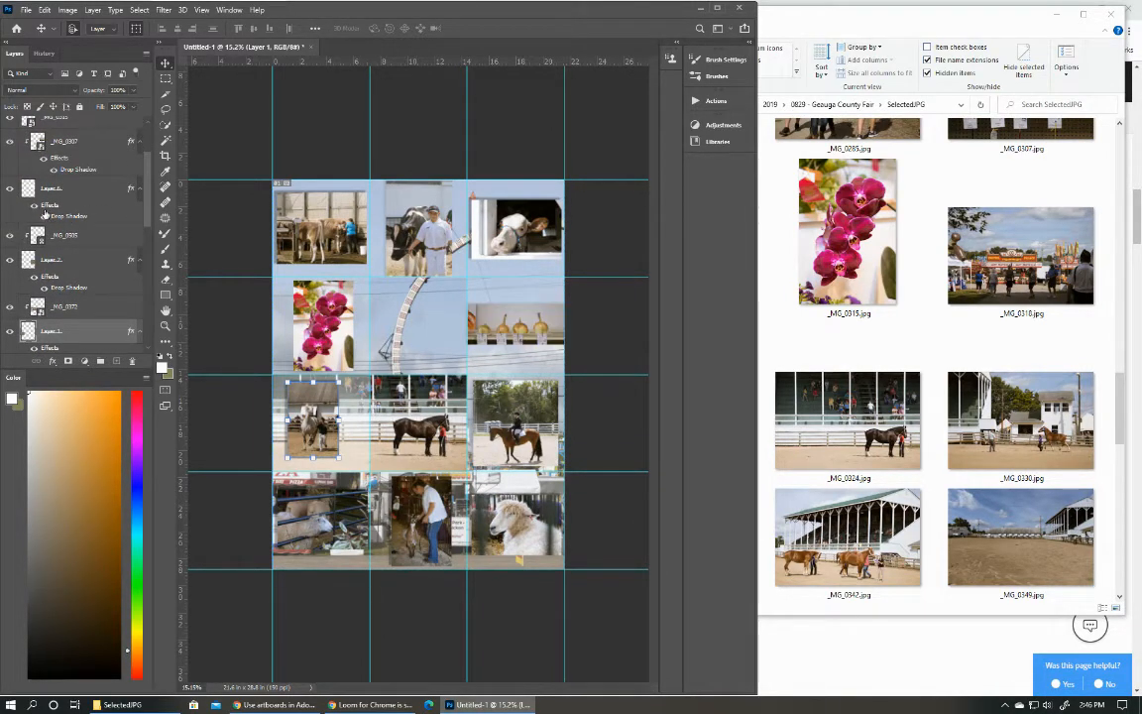
left_click_drag(64, 215, 63, 232)
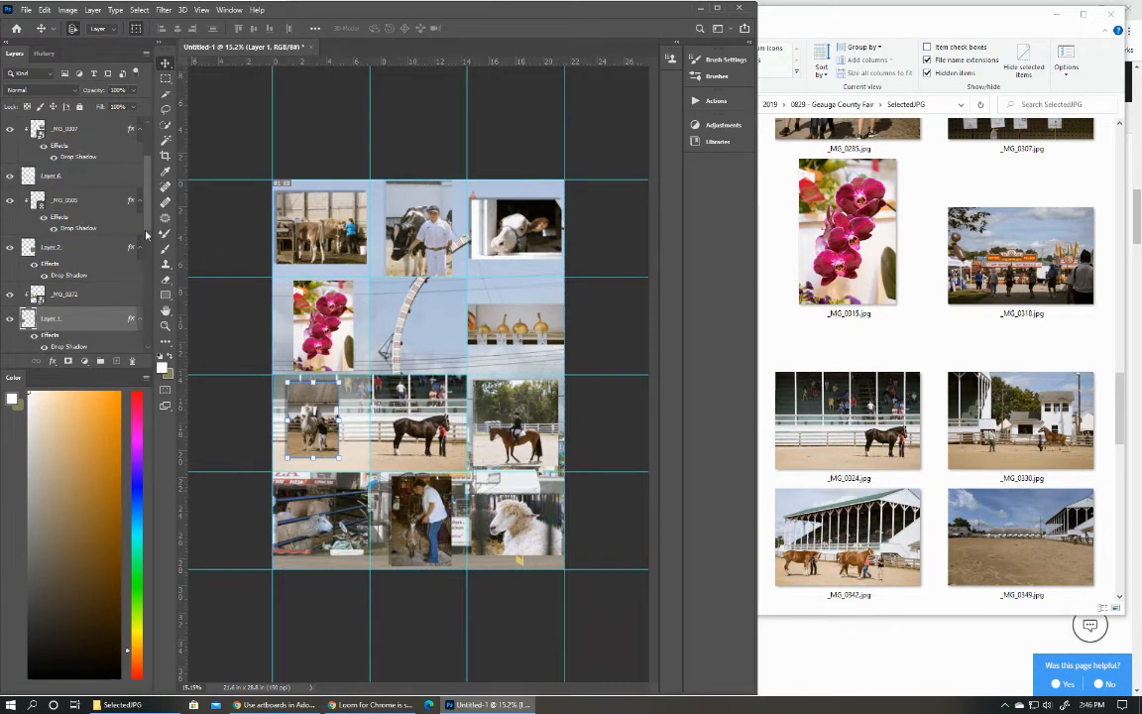
scroll(144, 233, "down", 1)
left_click_drag(144, 233, 148, 188)
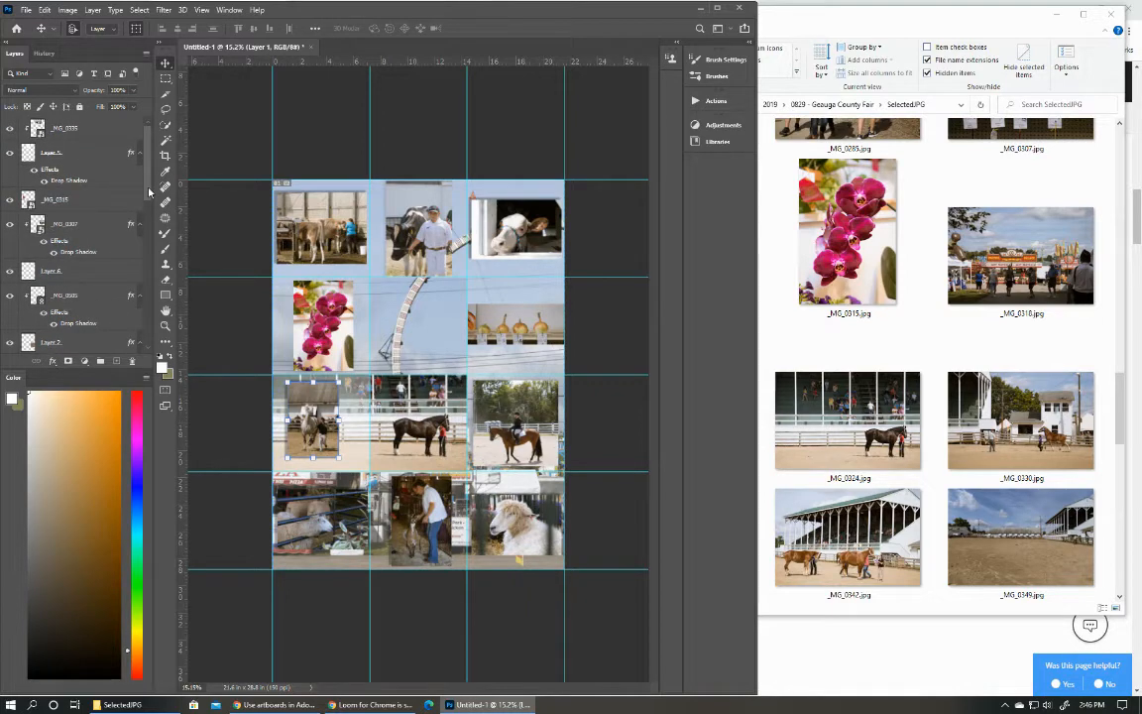
Review the distance setting of Layer 1's drop shadow and close its layer style.
scroll(102, 227, "down", 5)
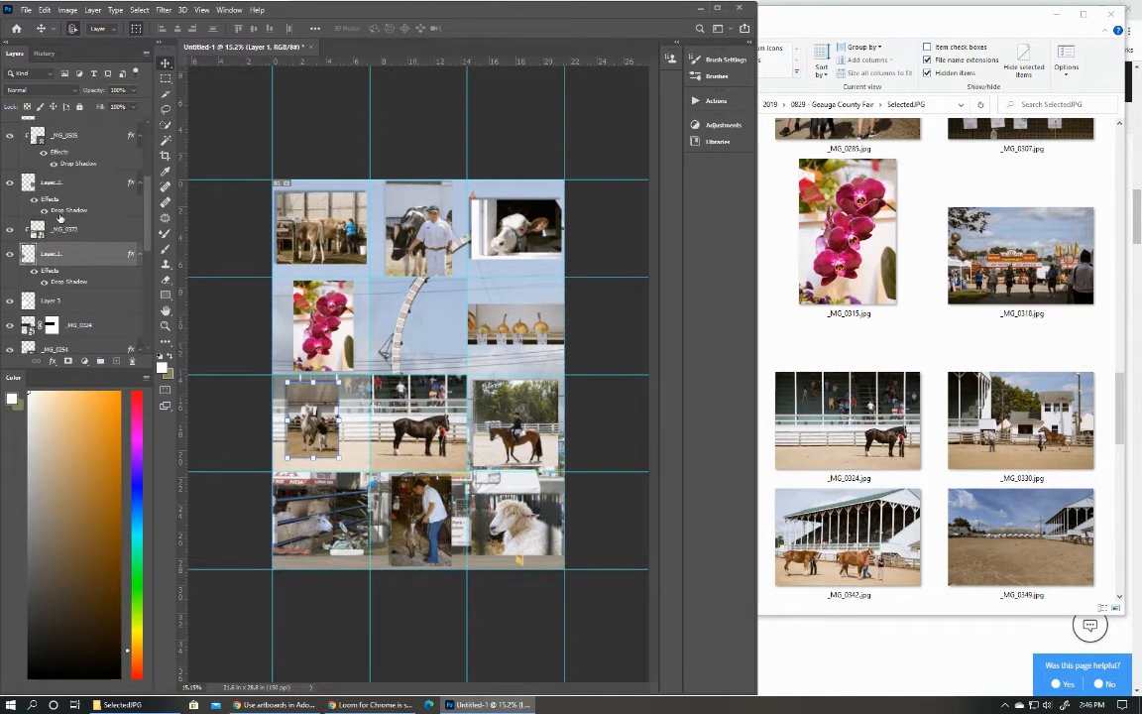
left_click(58, 214)
double_click(60, 282)
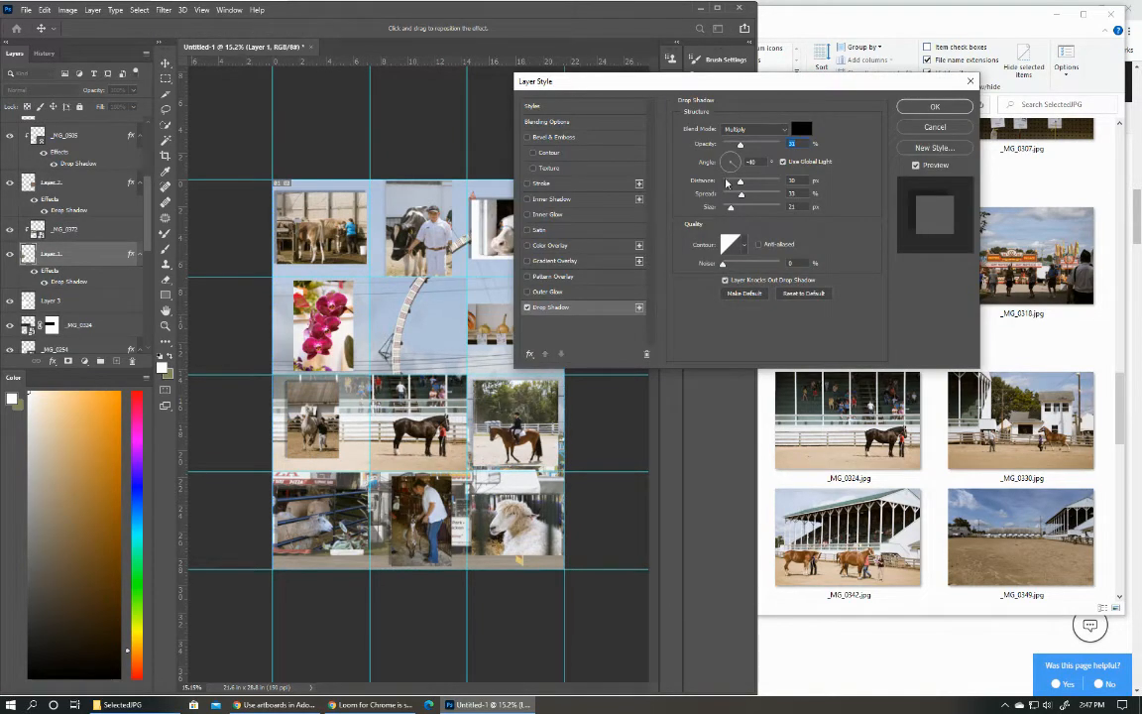
mouse_move(744, 183)
left_mouse_down()
mouse_move(756, 184)
mouse_move(744, 183)
left_mouse_up()
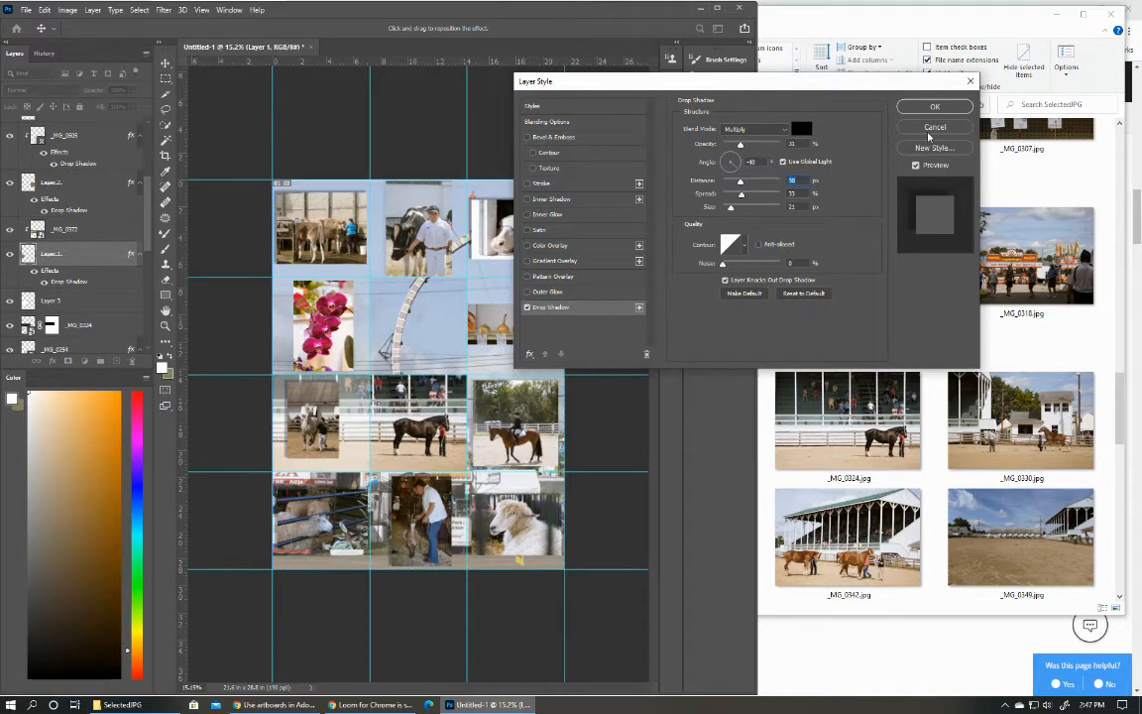
left_click(935, 106)
Toggle the visibility of _MG_0505 to identify which grid cell it fills.
left_click(11, 137)
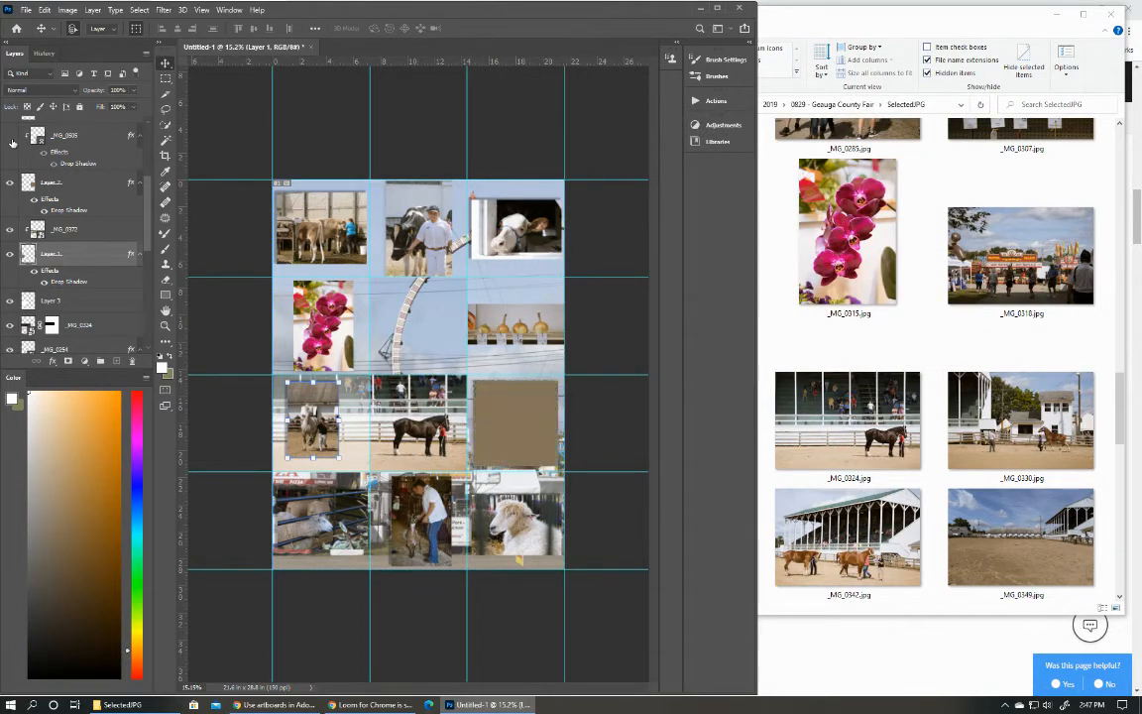
left_click(11, 139)
scroll(12, 148, "up", 2)
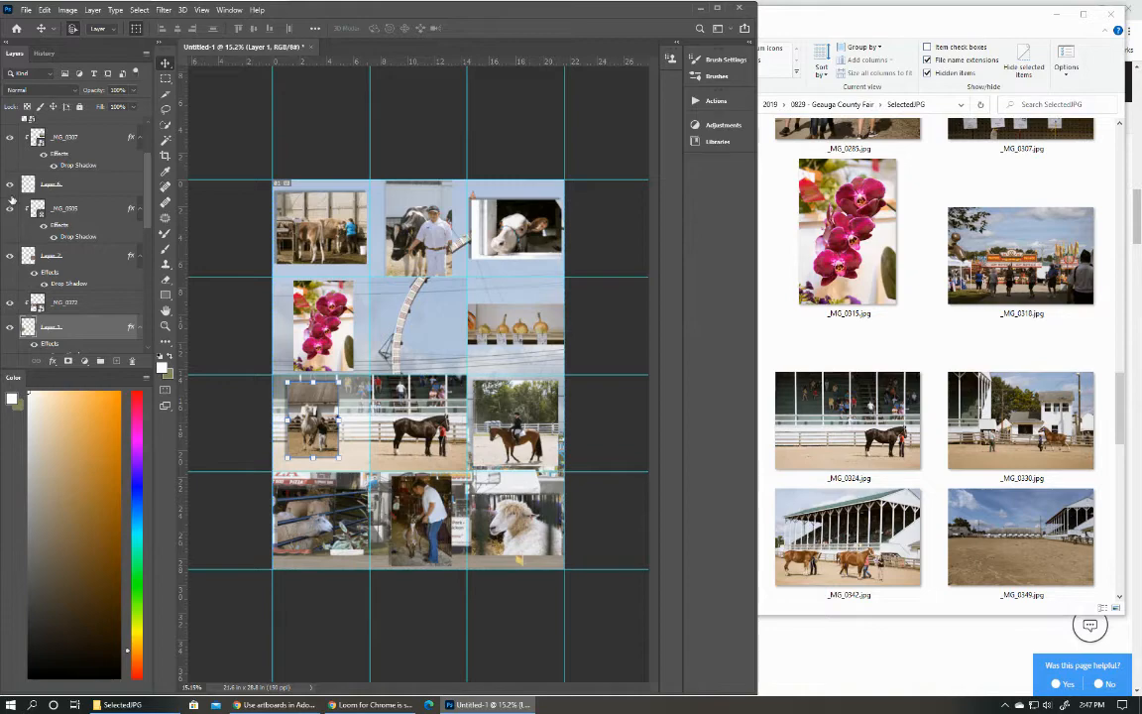
left_click(10, 186)
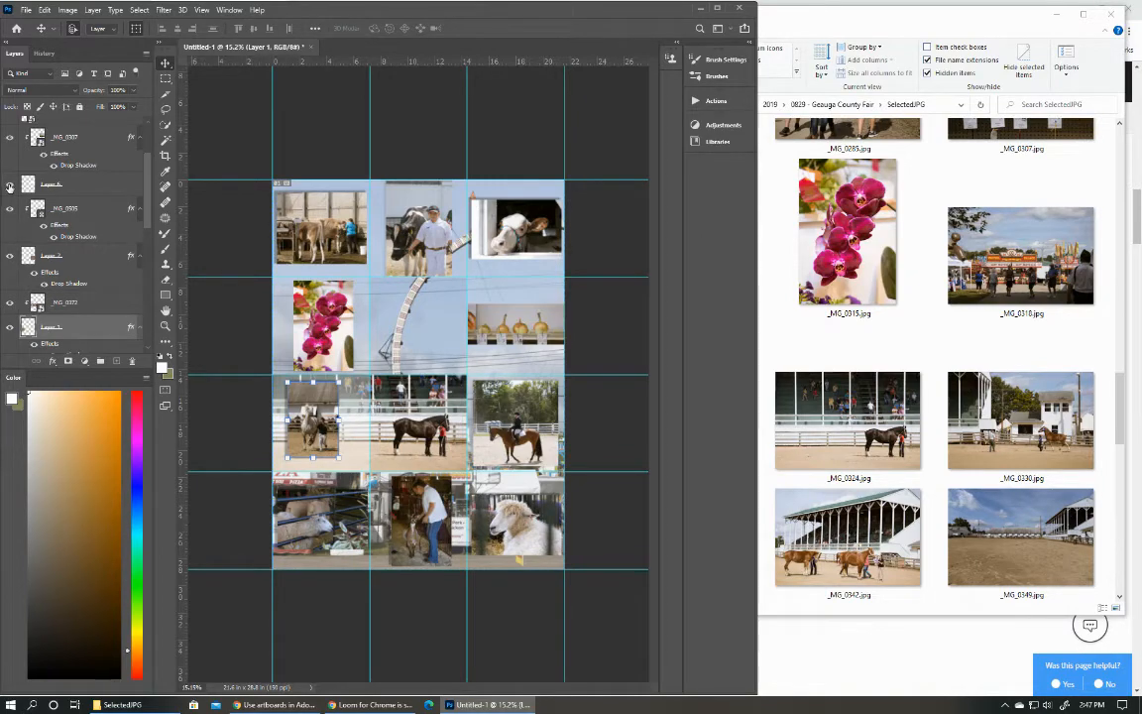
Set the opacity of _MG_0505's drop shadow to 16% and move the effect onto Layer 6.
double_click(63, 220)
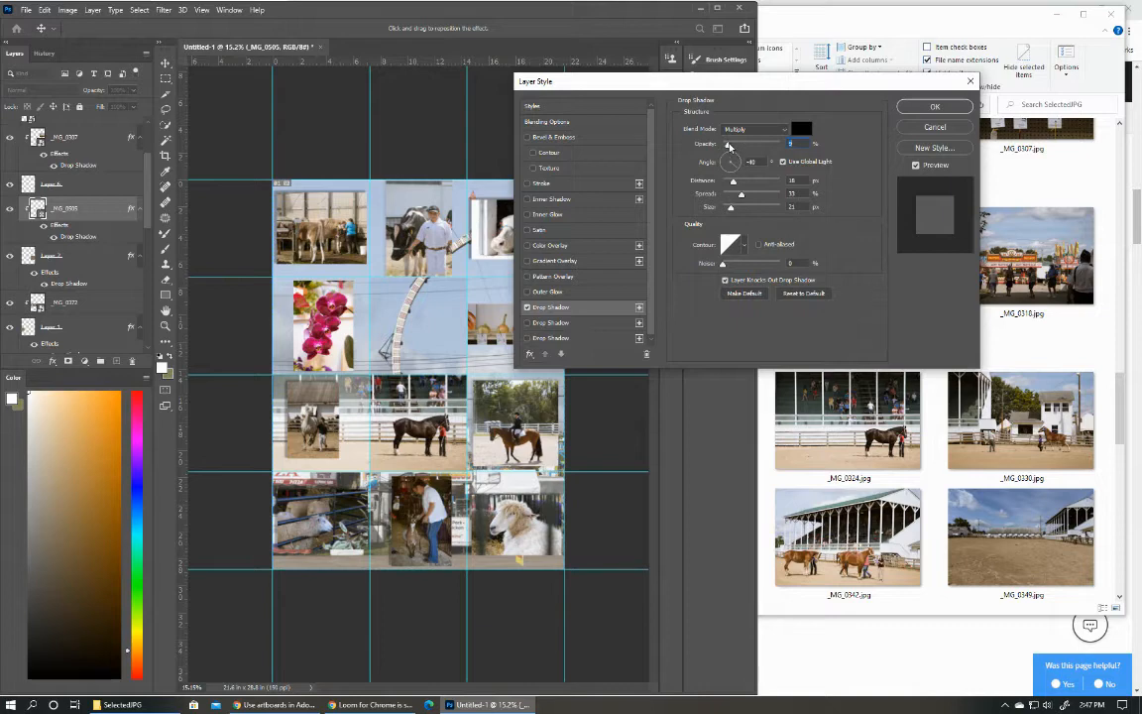
left_click_drag(728, 146, 732, 150)
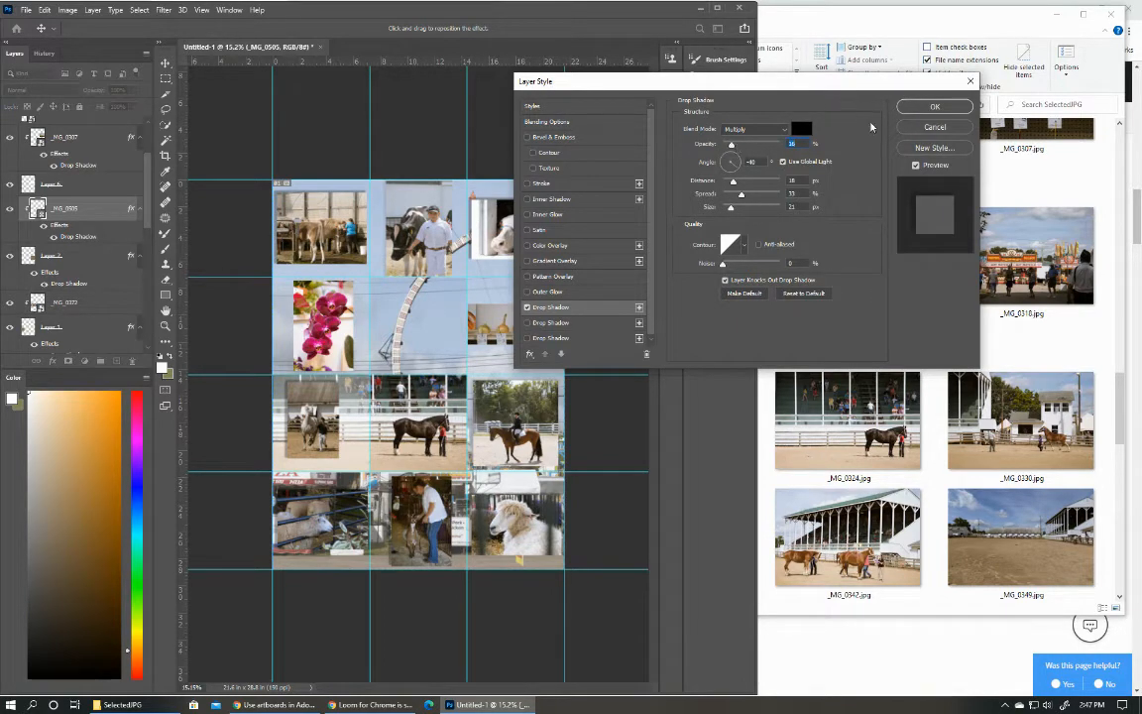
left_click(920, 112)
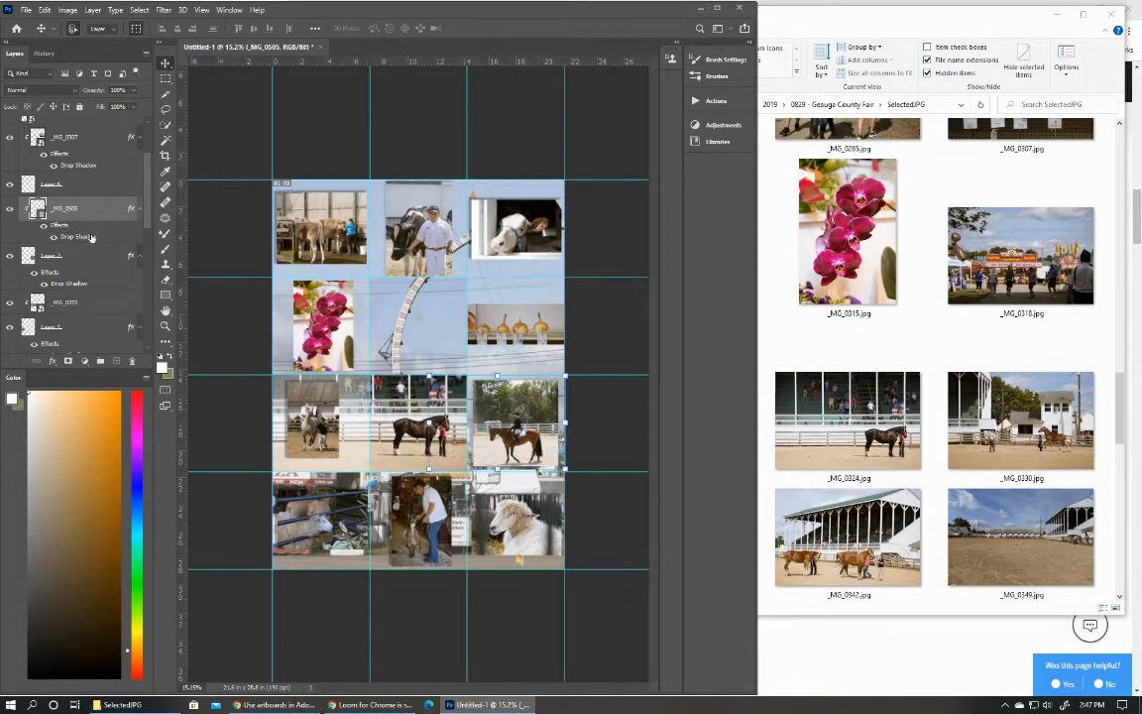
left_click_drag(65, 238, 44, 188)
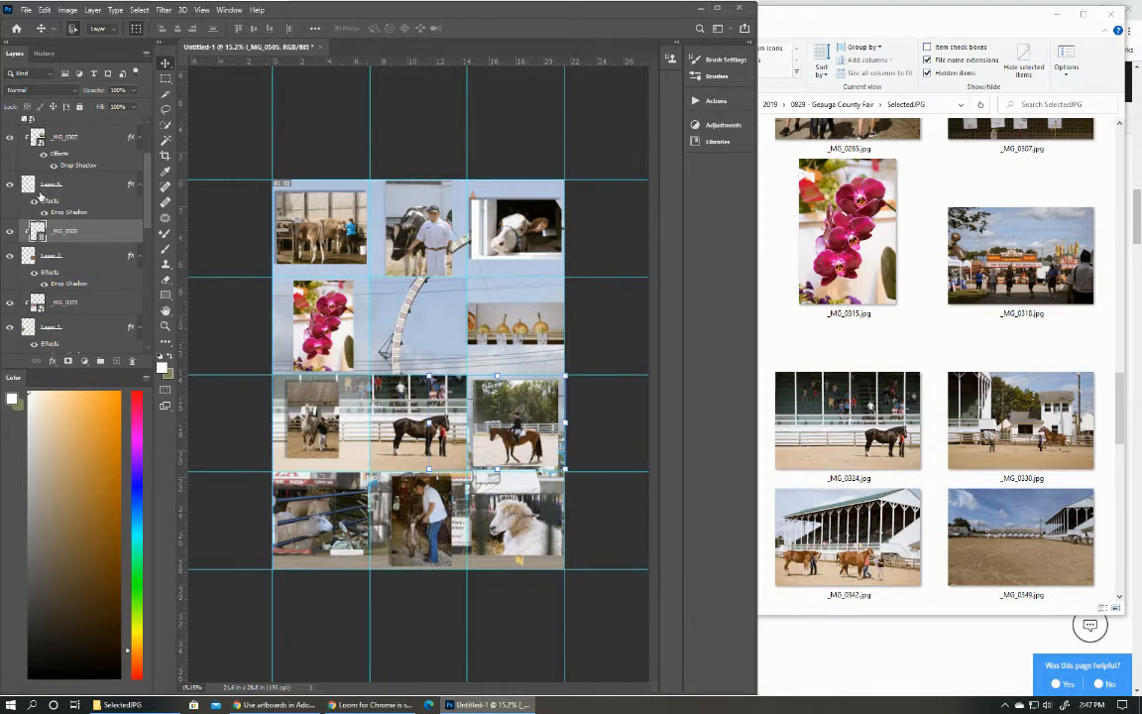
scroll(44, 193, "up", 1)
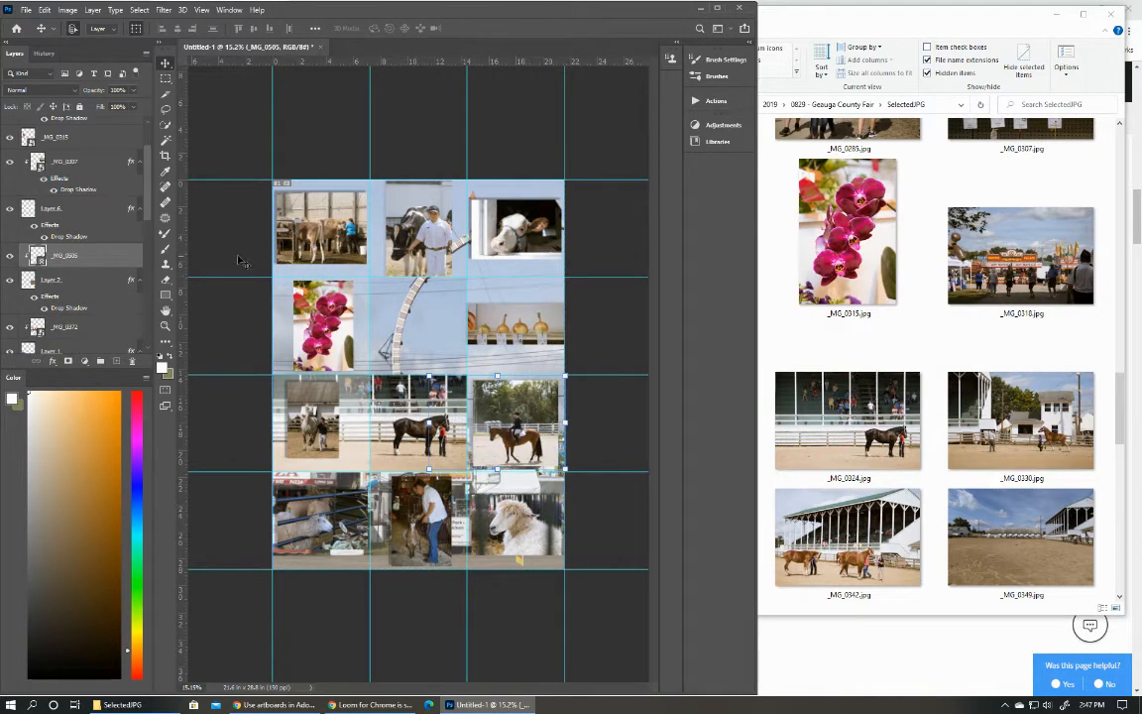
Divide the collage into slices from the existing guides with the Slice tool.
scroll(117, 209, "up", 2)
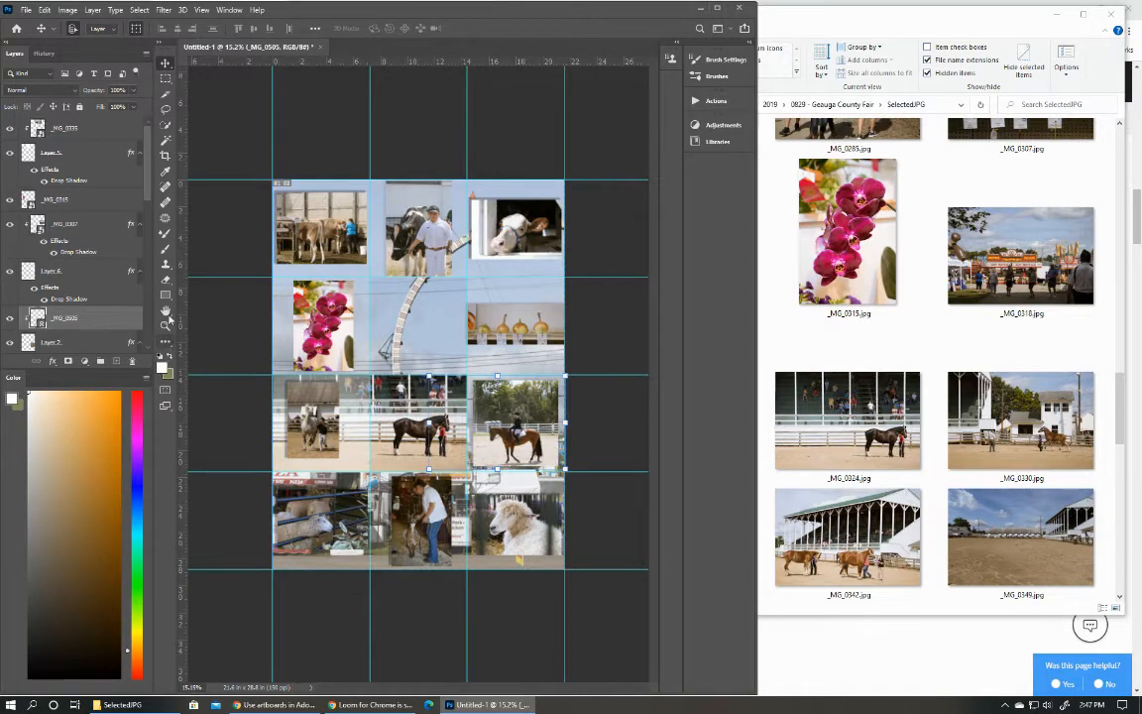
left_click(163, 96)
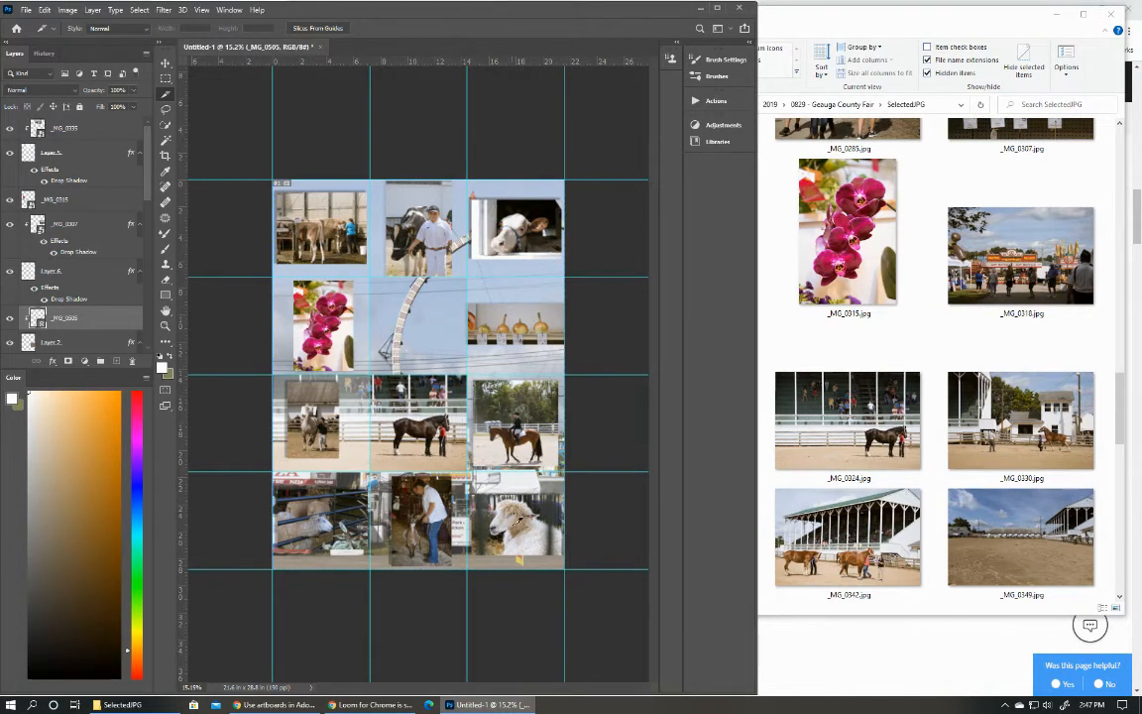
left_click(315, 29)
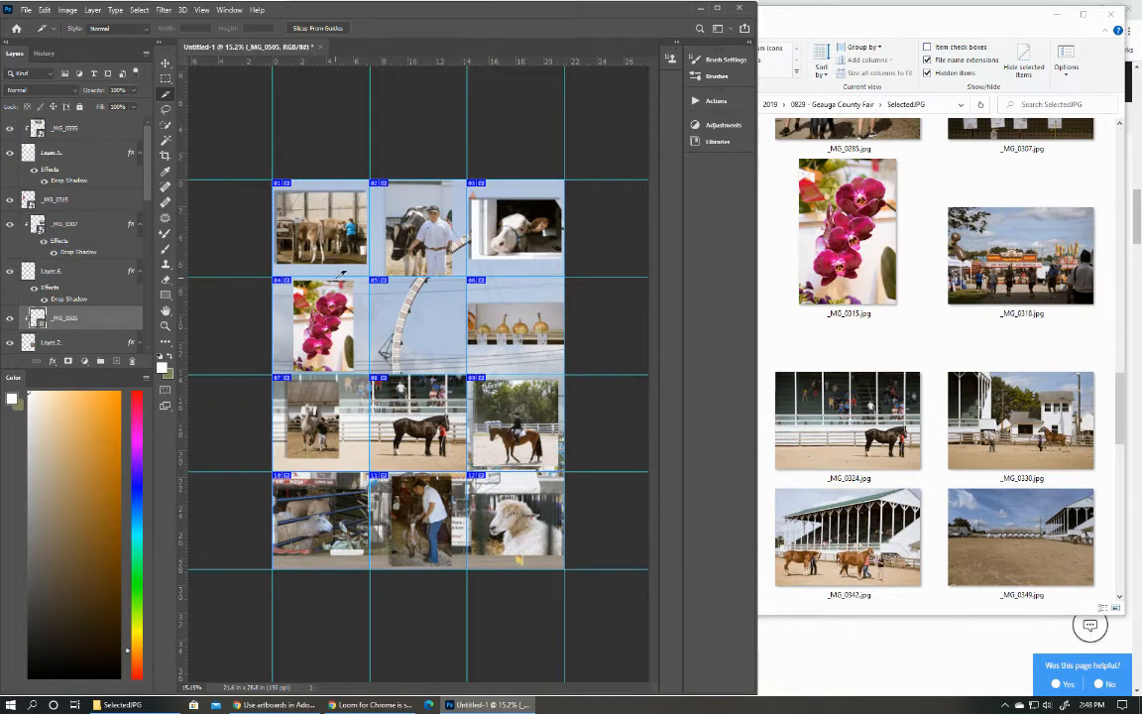
Start a Save for Web (Legacy) export and select all slices of the grid in the preview.
left_click(26, 9)
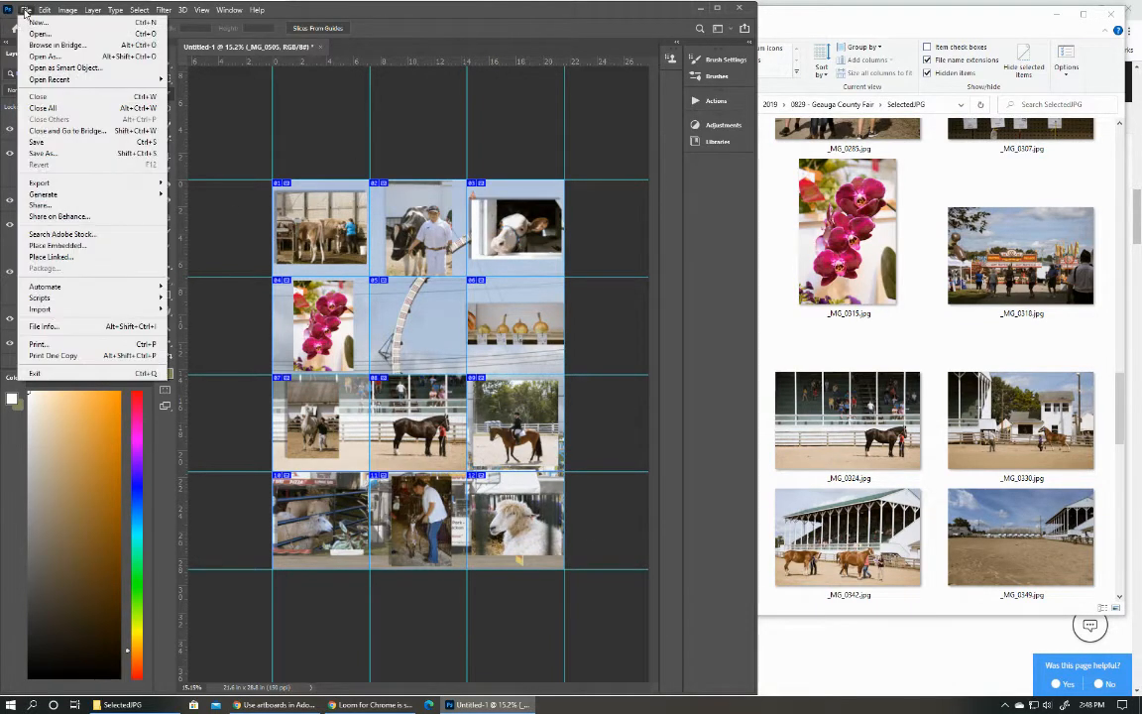
mouse_move(92, 300)
mouse_move(71, 187)
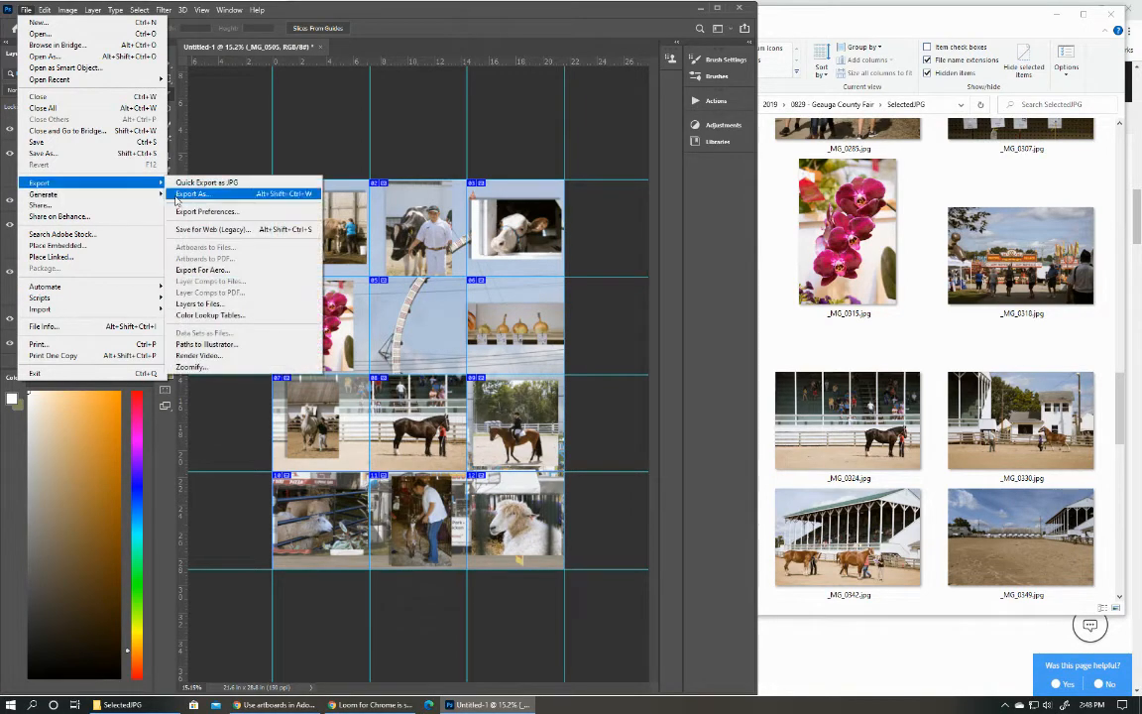
left_click(204, 230)
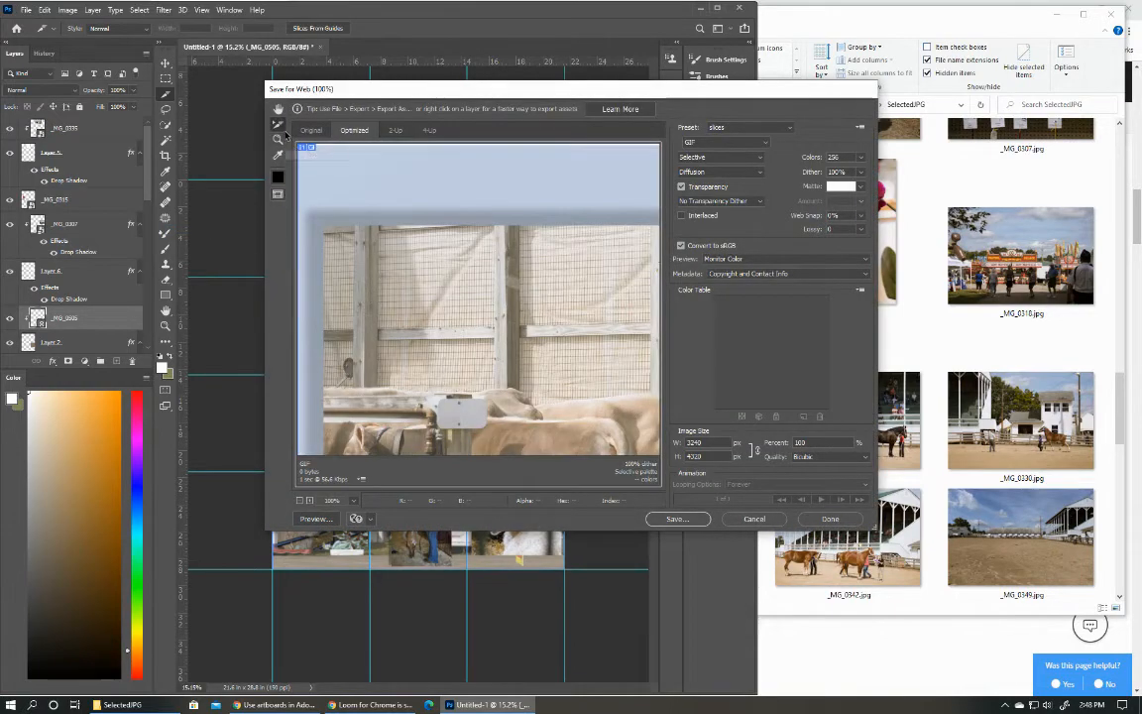
left_click(277, 127)
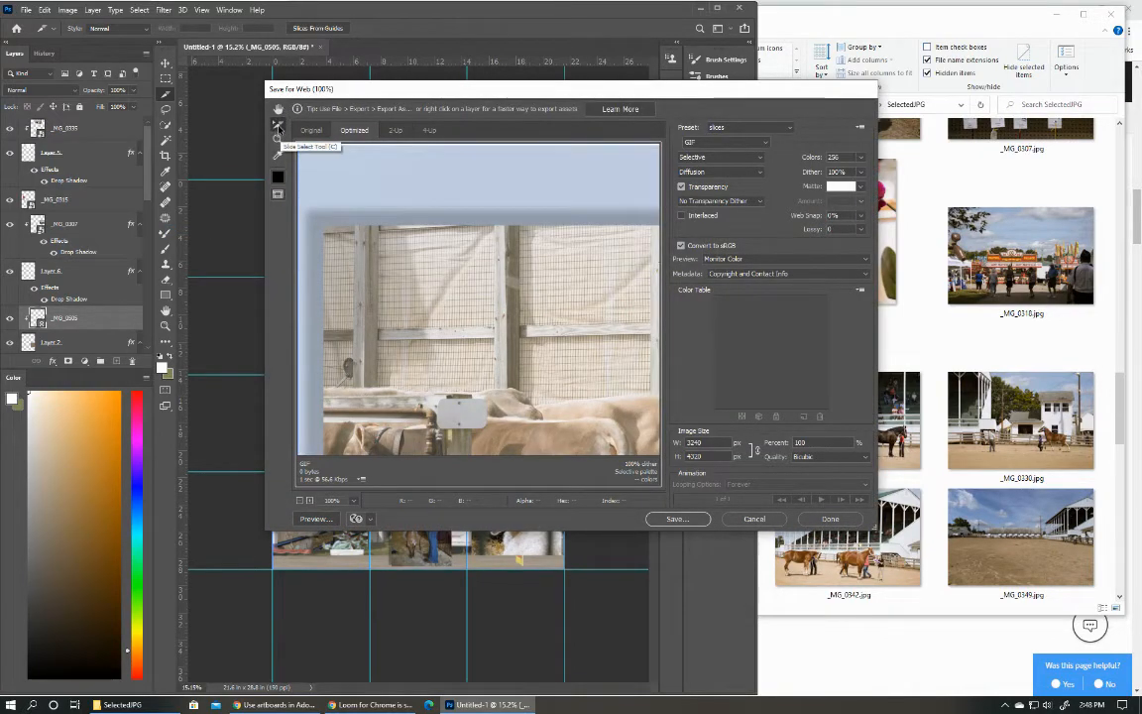
scroll(518, 320, "down", 6)
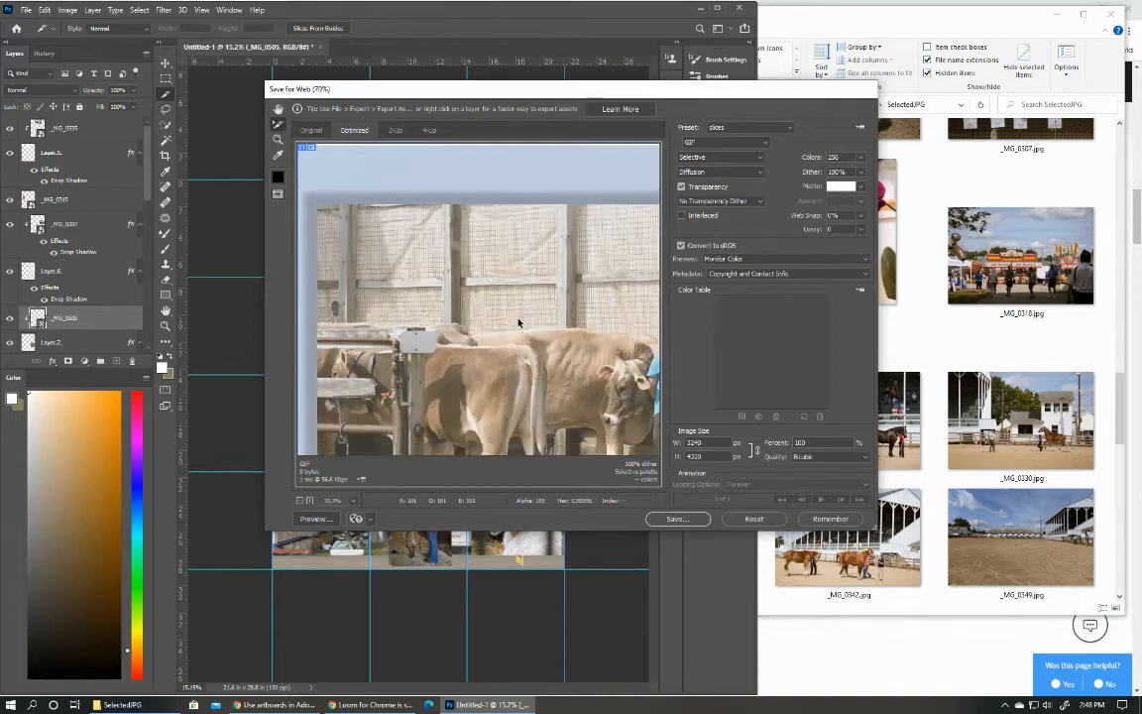
scroll(518, 320, "down", 5)
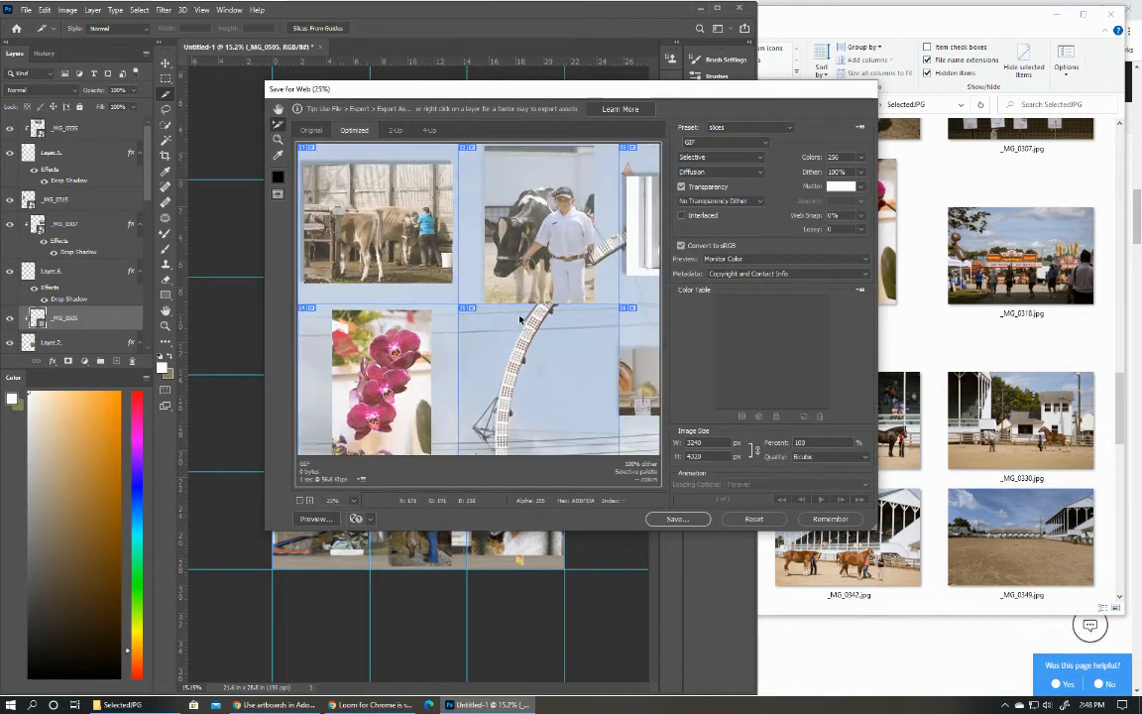
scroll(518, 320, "down", 3)
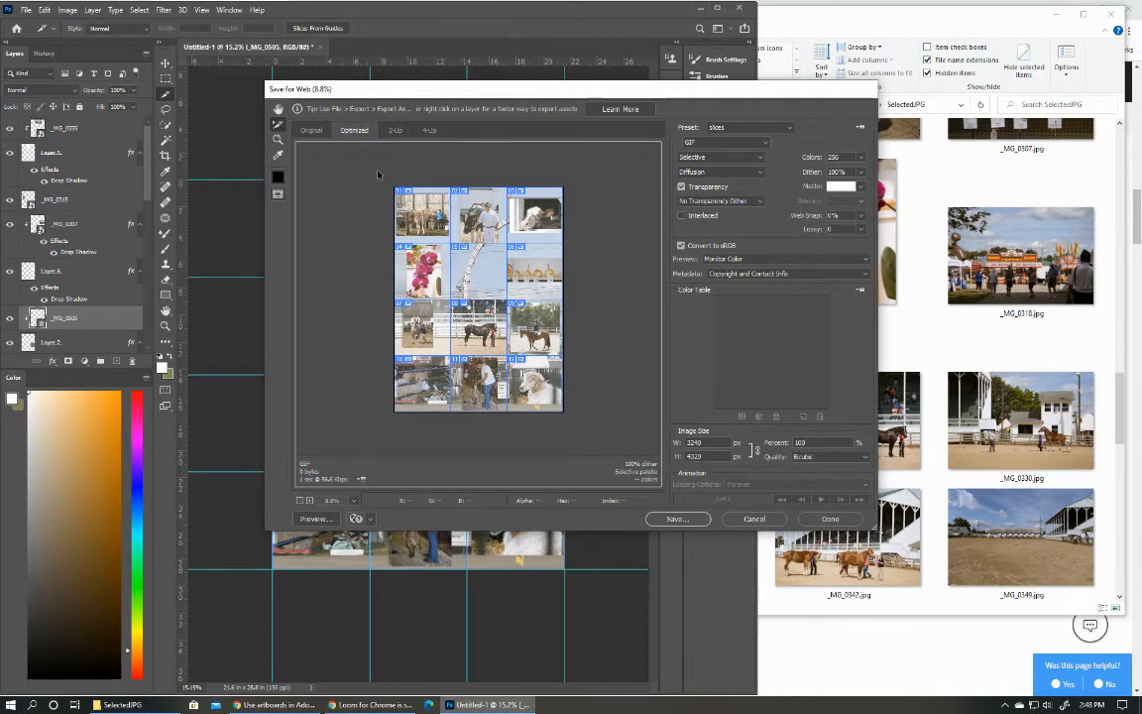
left_click_drag(381, 182, 522, 384)
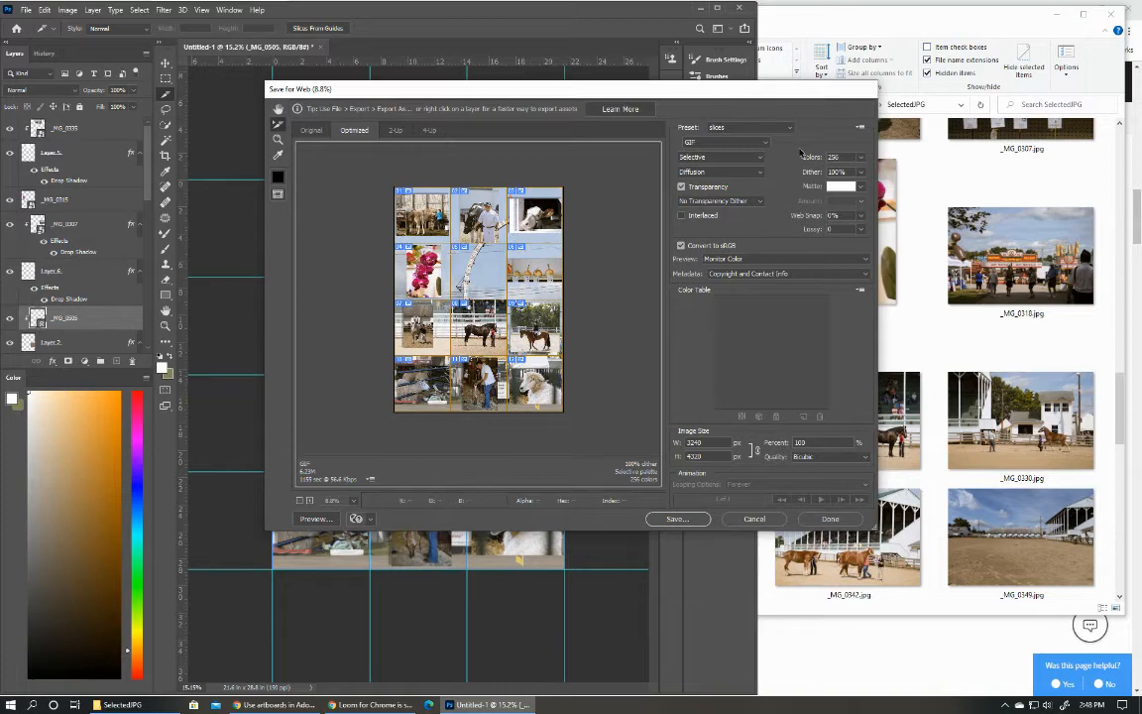
Set the selected slices to export as JPEG at Maximum quality, with the preview set to Monitor Color.
left_click(752, 147)
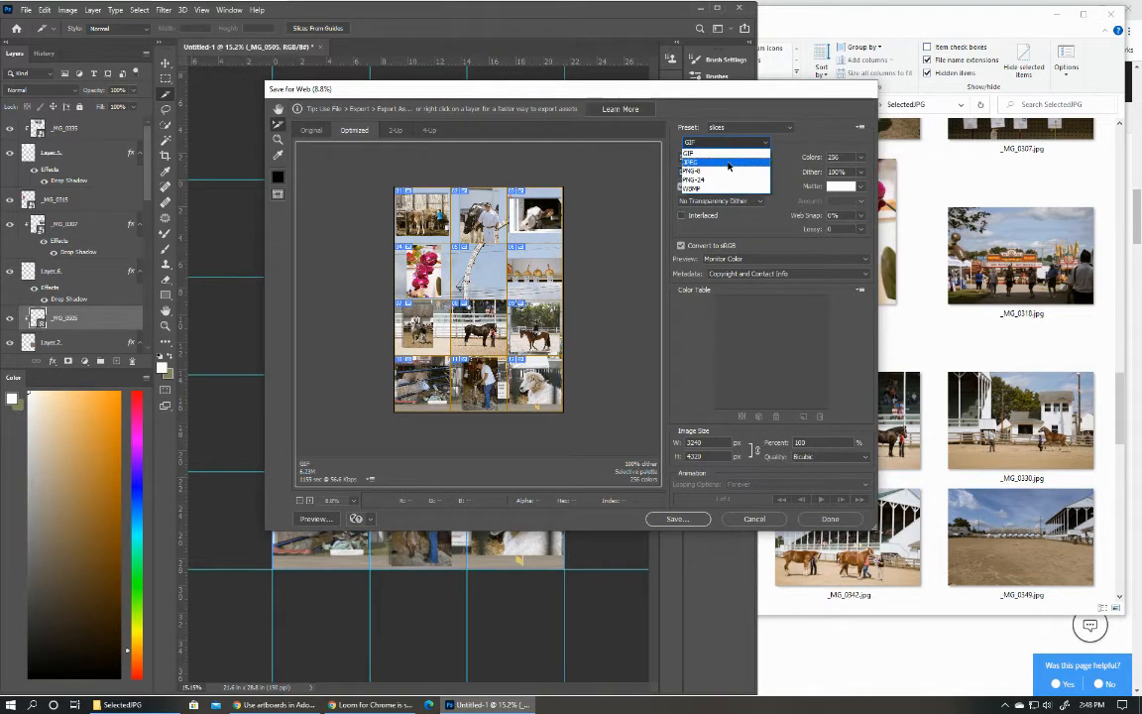
left_click(728, 164)
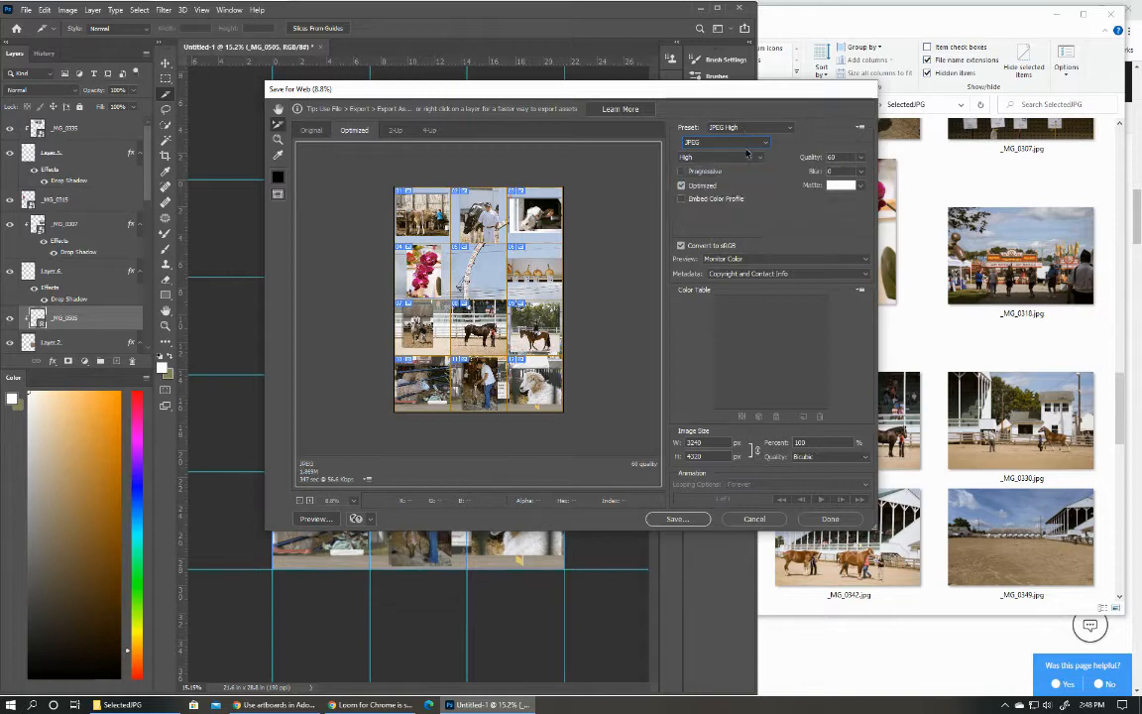
left_click(761, 161)
left_click(738, 191)
left_click(724, 259)
left_click(726, 268)
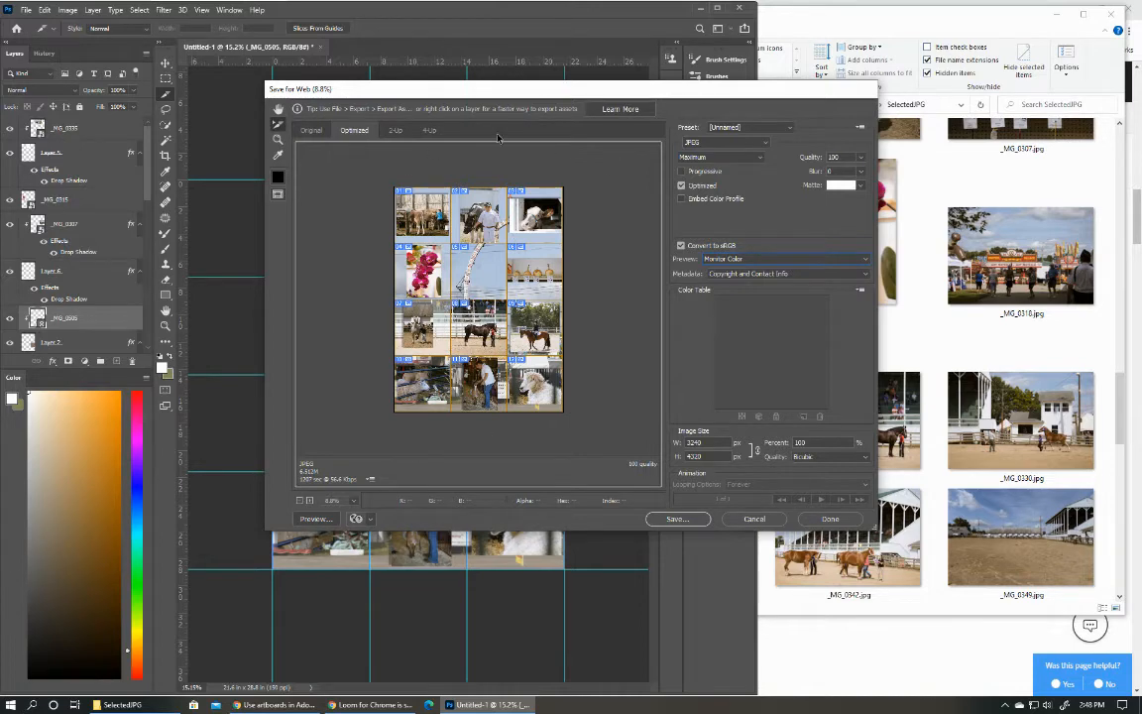
Save all slices to the Desktop as GCF2019, using the Images Only format.
left_click(694, 519)
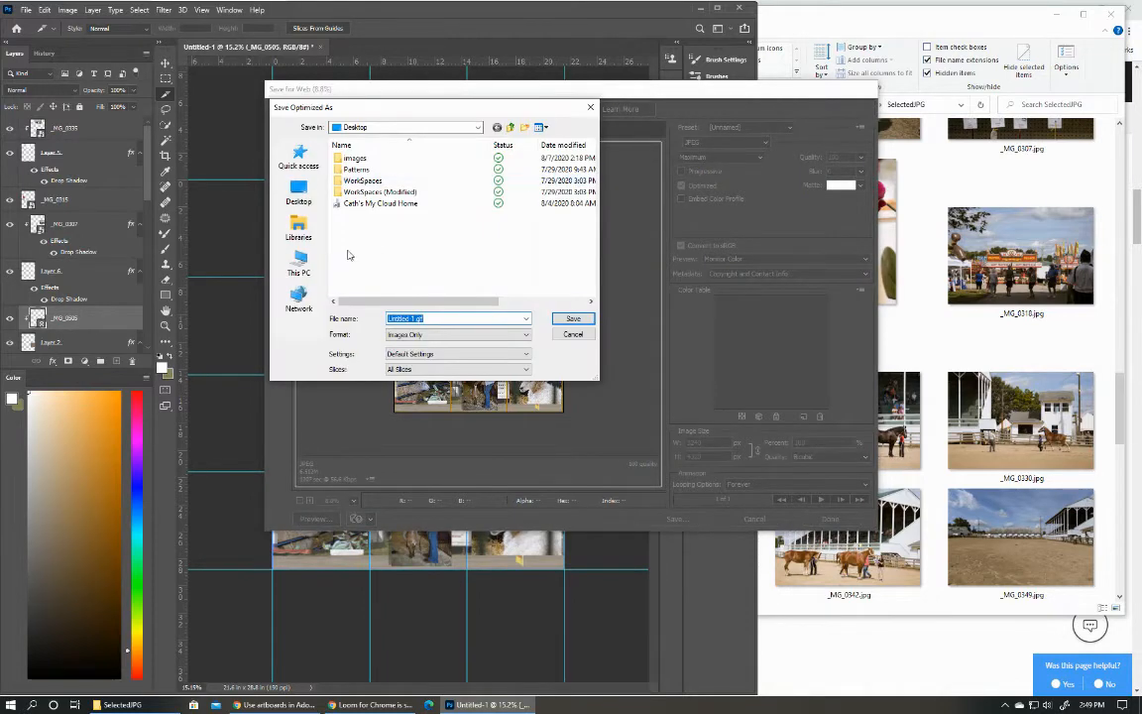
left_click(299, 192)
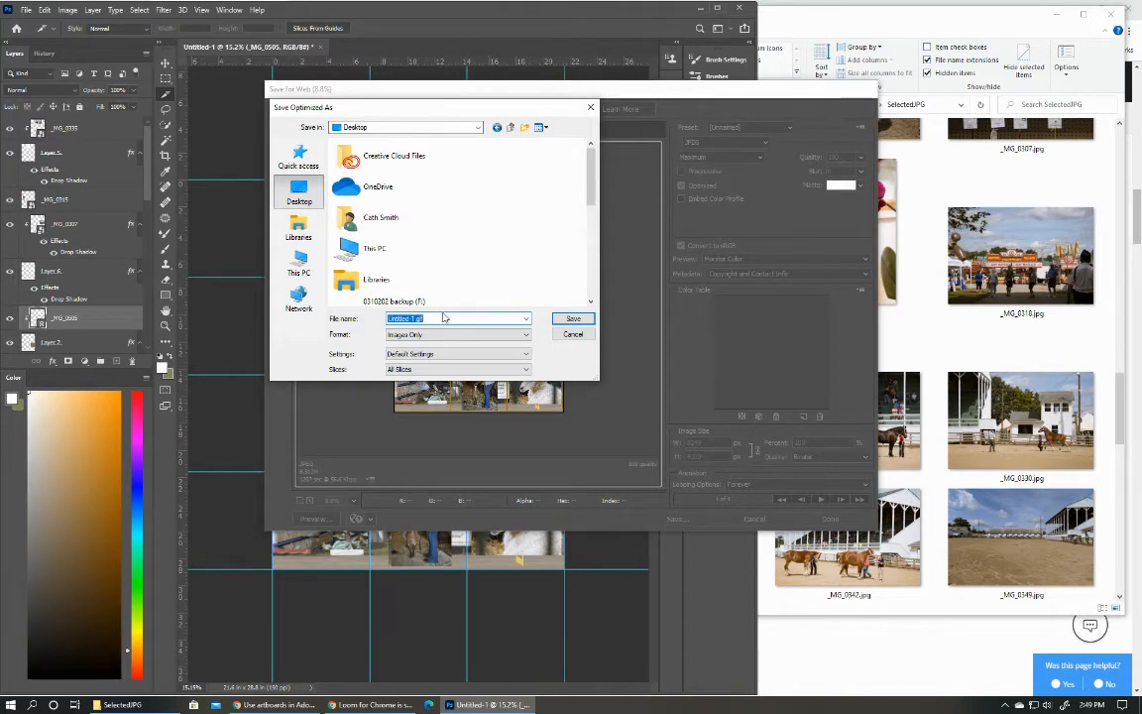
type("GCF")
left_click(478, 334)
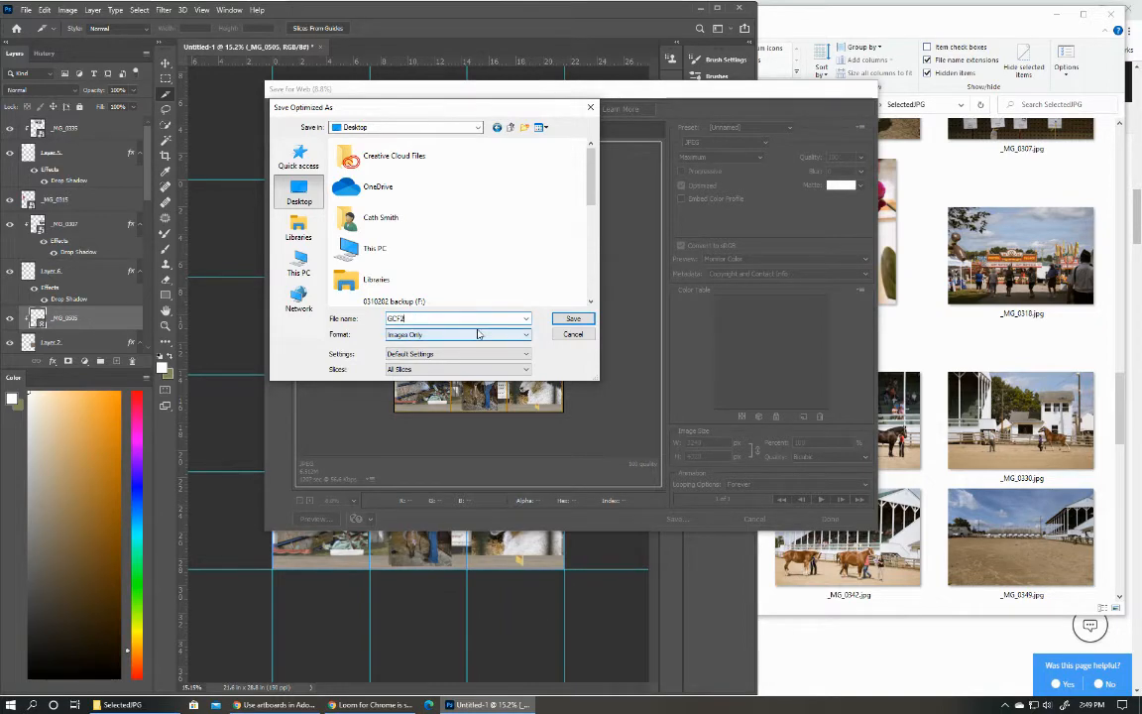
left_click(573, 319)
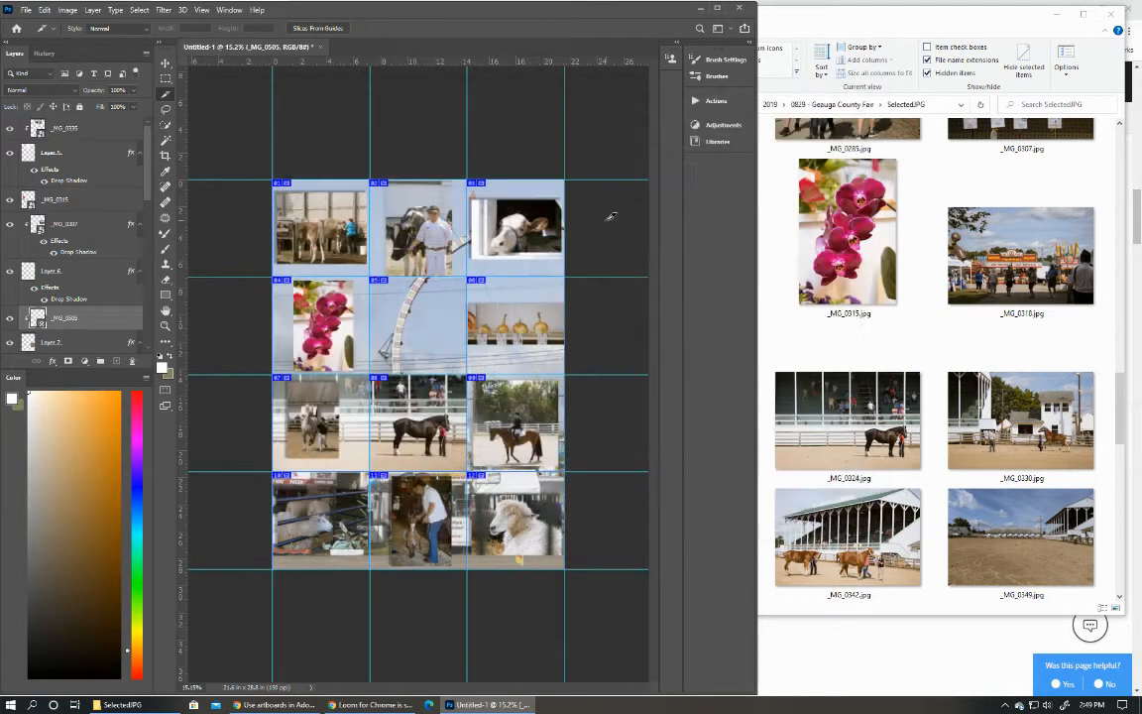
Open the images folder on the Desktop in File Explorer and delete Pho_01.jpg through Pho_09.jpg.
left_click(106, 706)
scroll(553, 267, "up", 7)
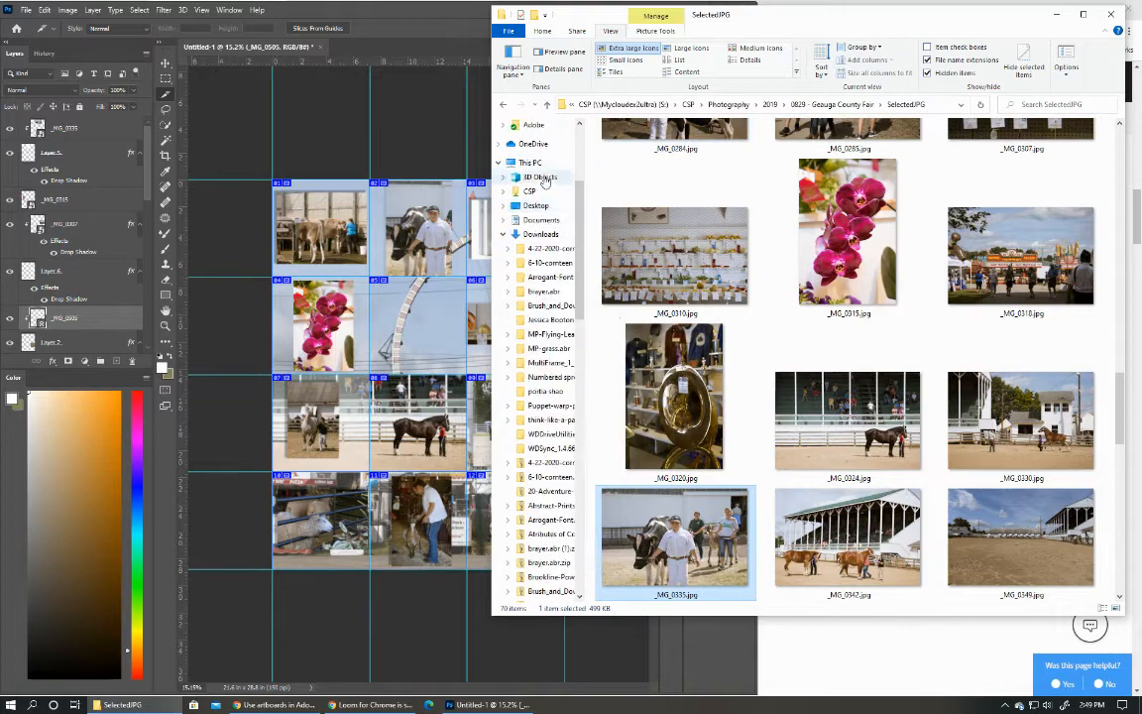
left_click(536, 148)
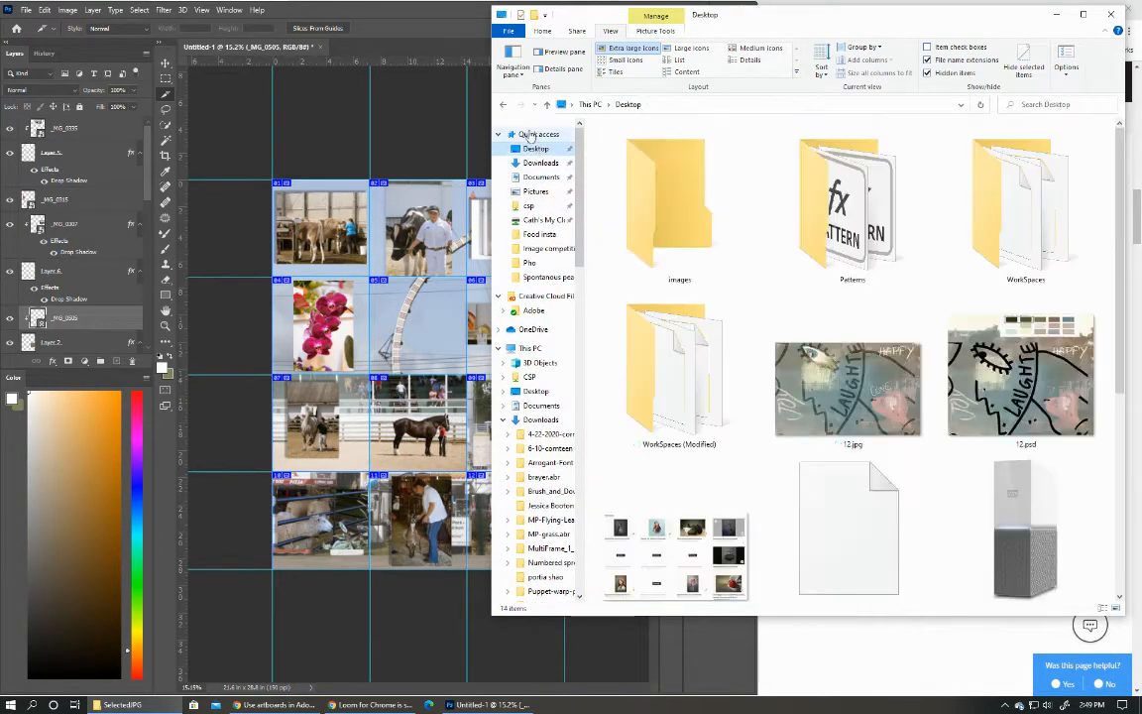
double_click(689, 211)
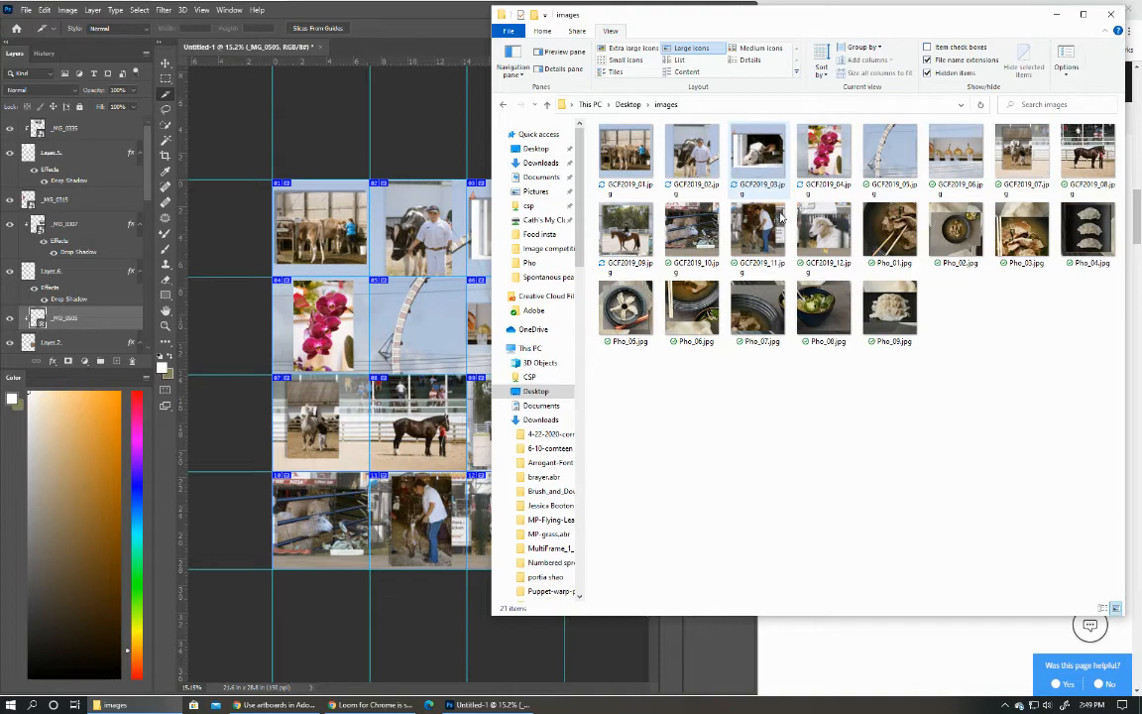
left_click(888, 226)
left_click(902, 327, "shift")
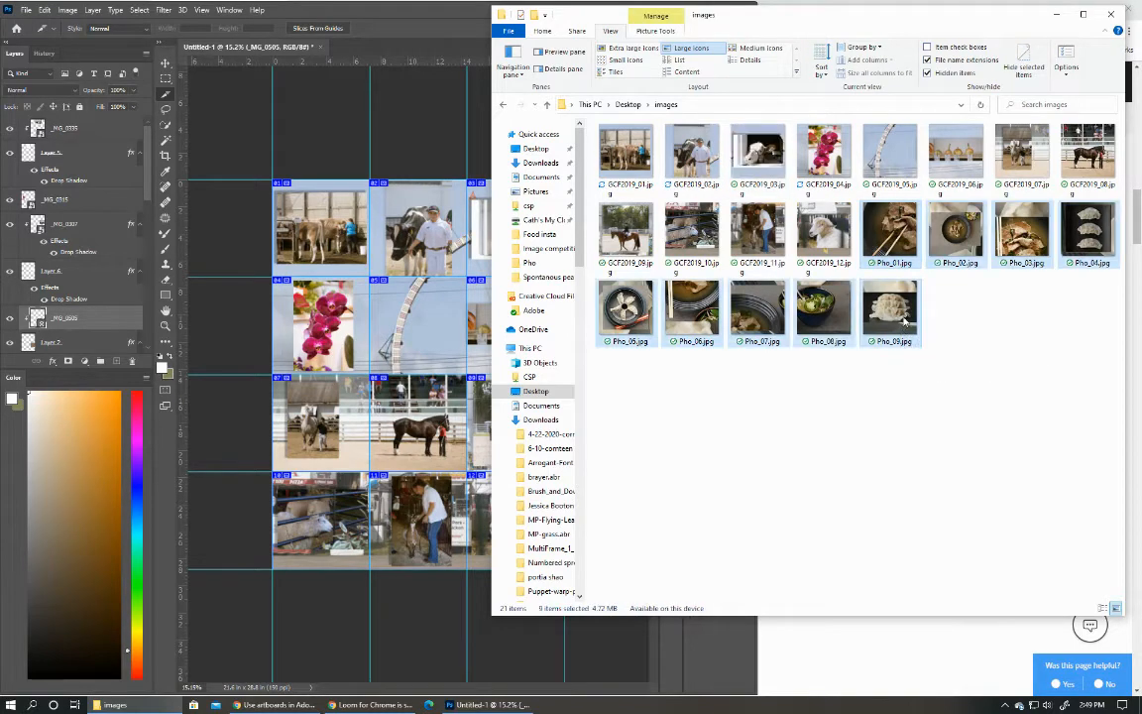
key("Delete")
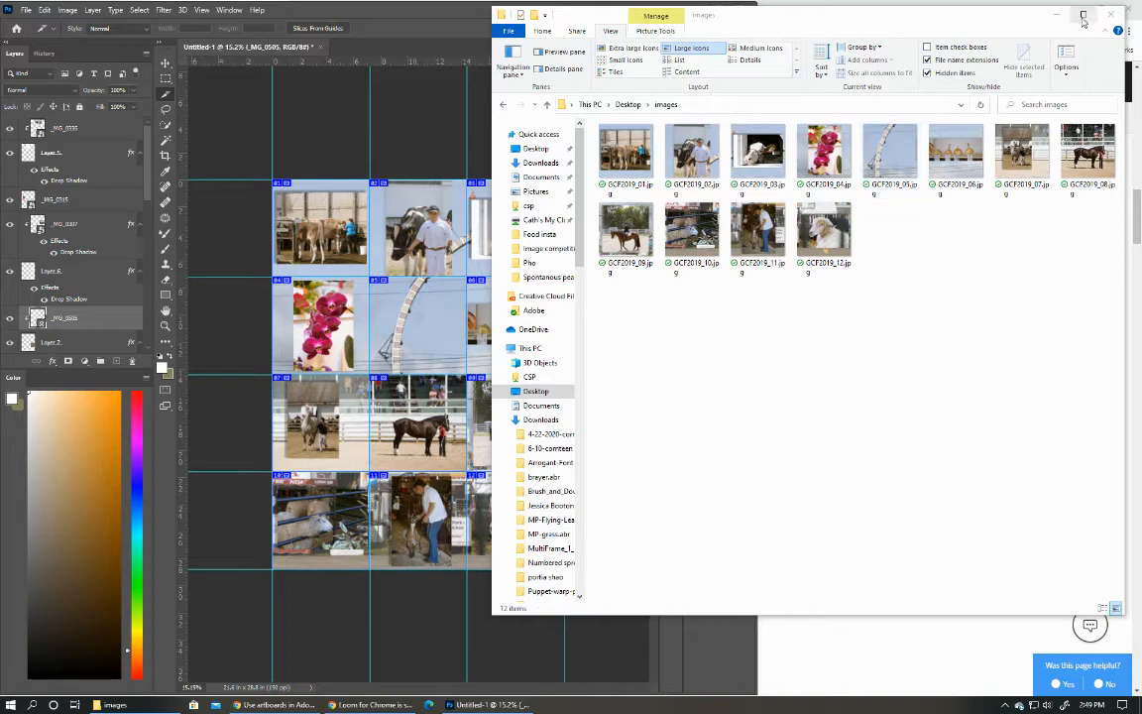
Maximize the images folder with extra large icons and compare the twelve exported GCF2019 slices with the Photoshop collage.
double_click(976, 15)
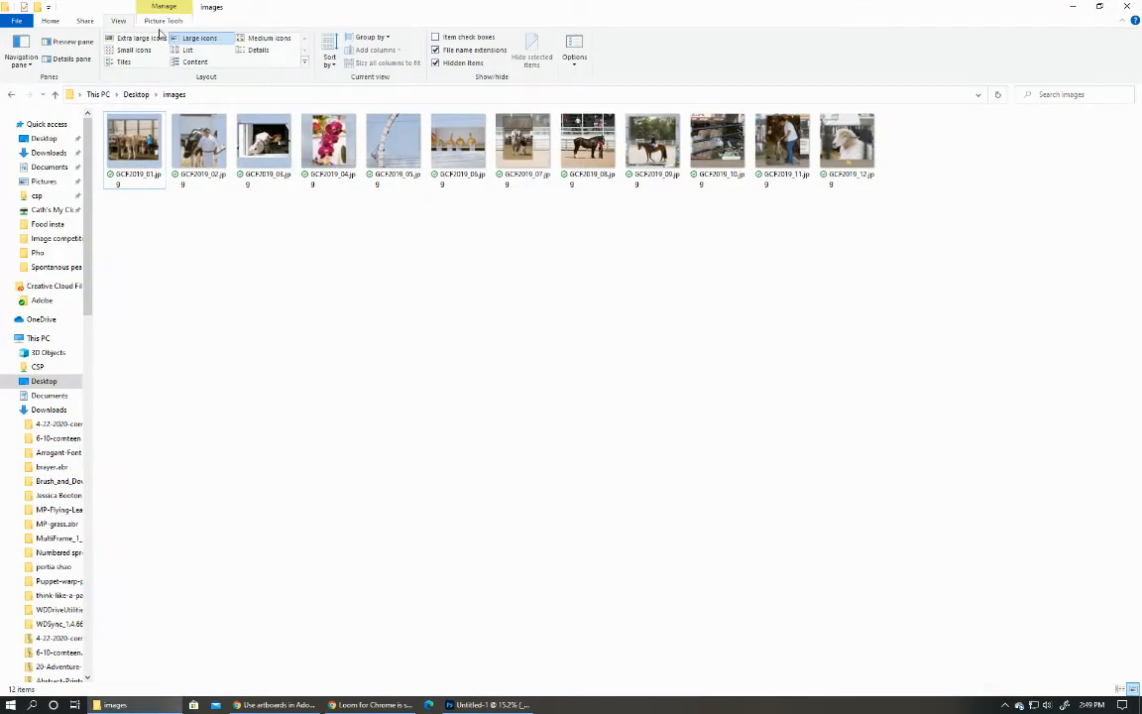
left_click(142, 38)
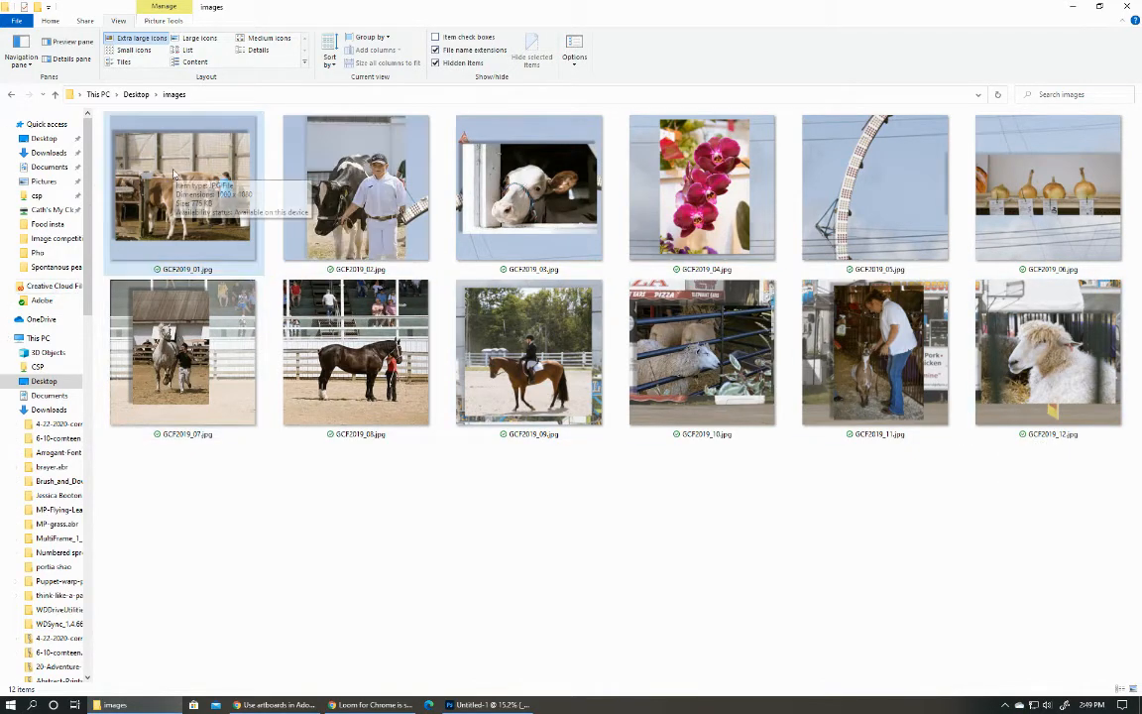
left_click(474, 704)
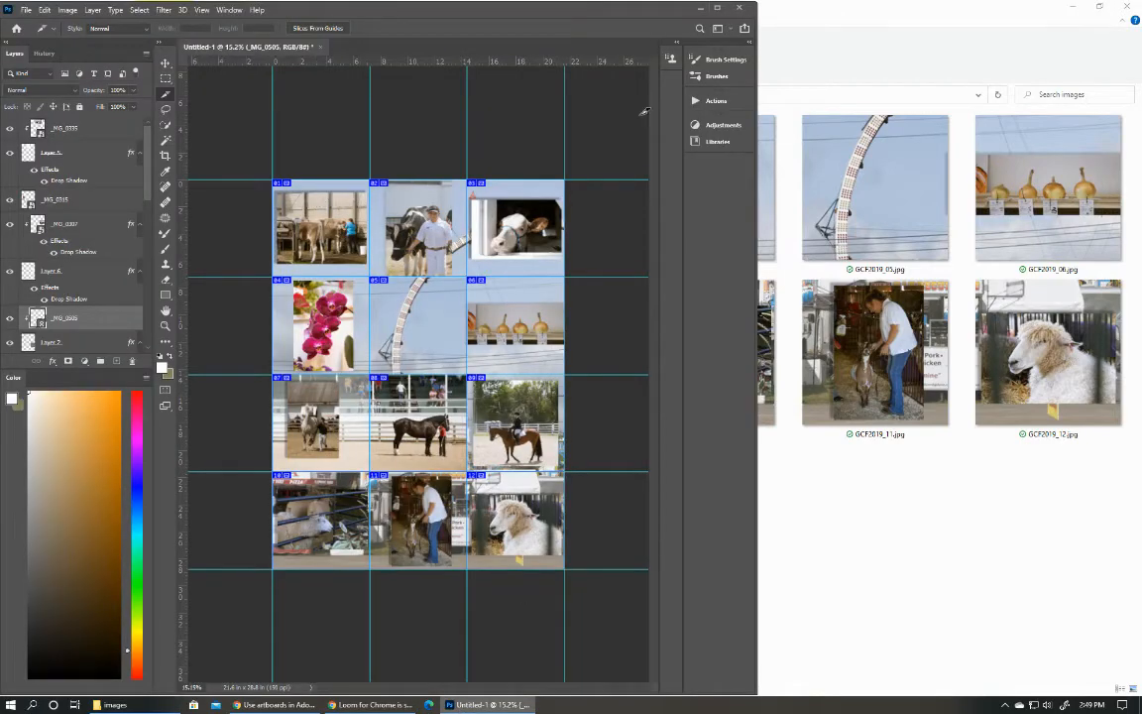
left_click(703, 8)
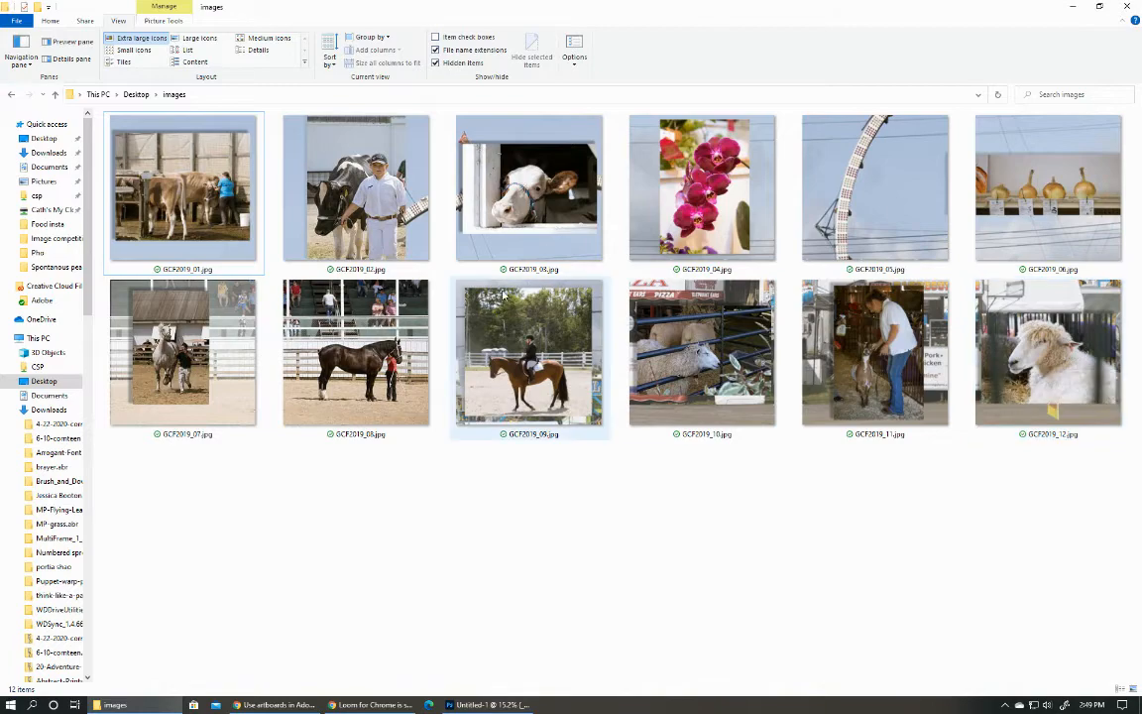
Switch to Later in Chrome and upload GCF2019_01.jpg through GCF2019_12.jpg from the Desktop images folder.
left_click(275, 704)
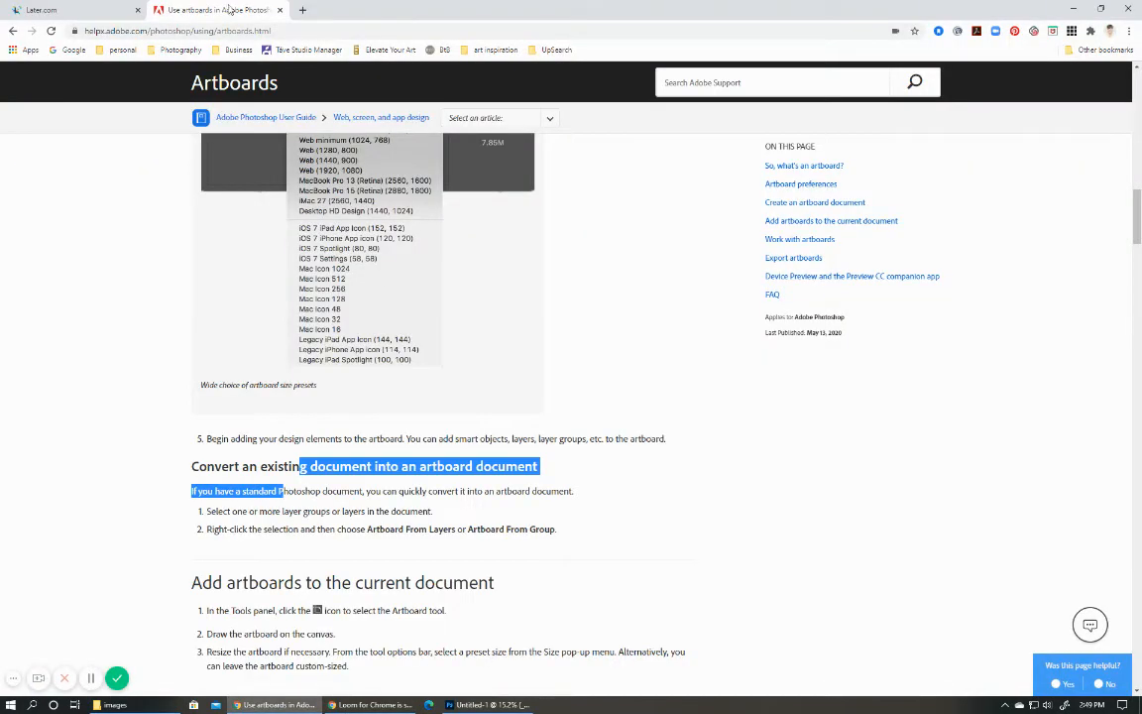
left_click(86, 7)
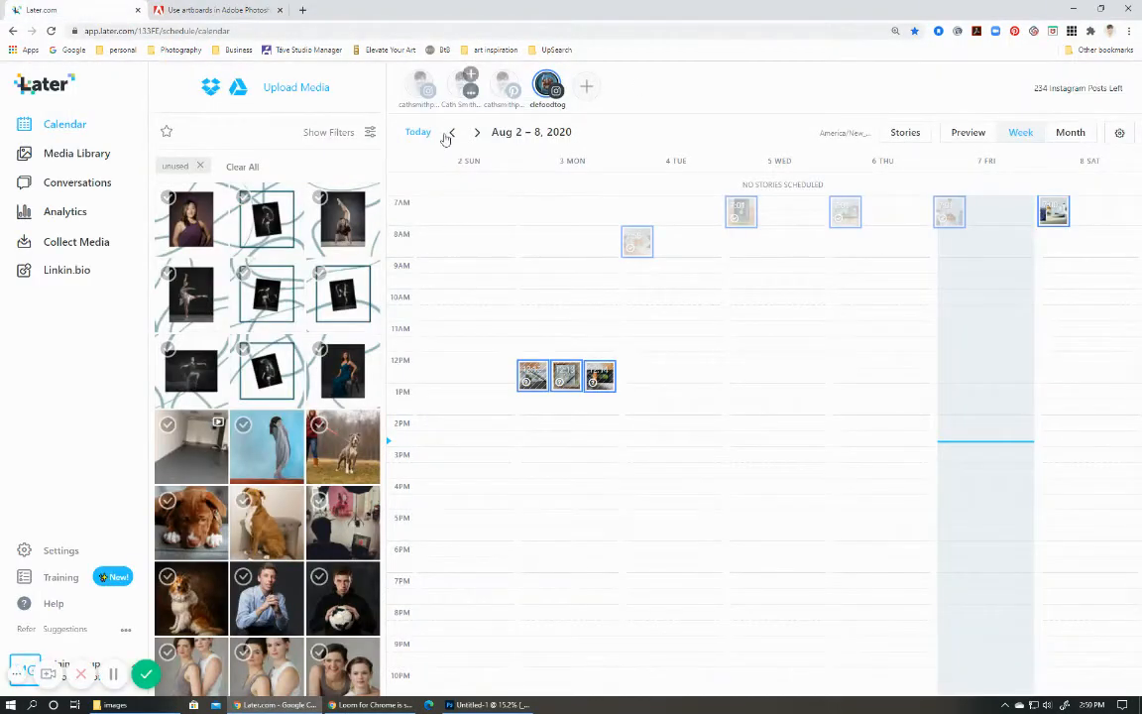
left_click(289, 92)
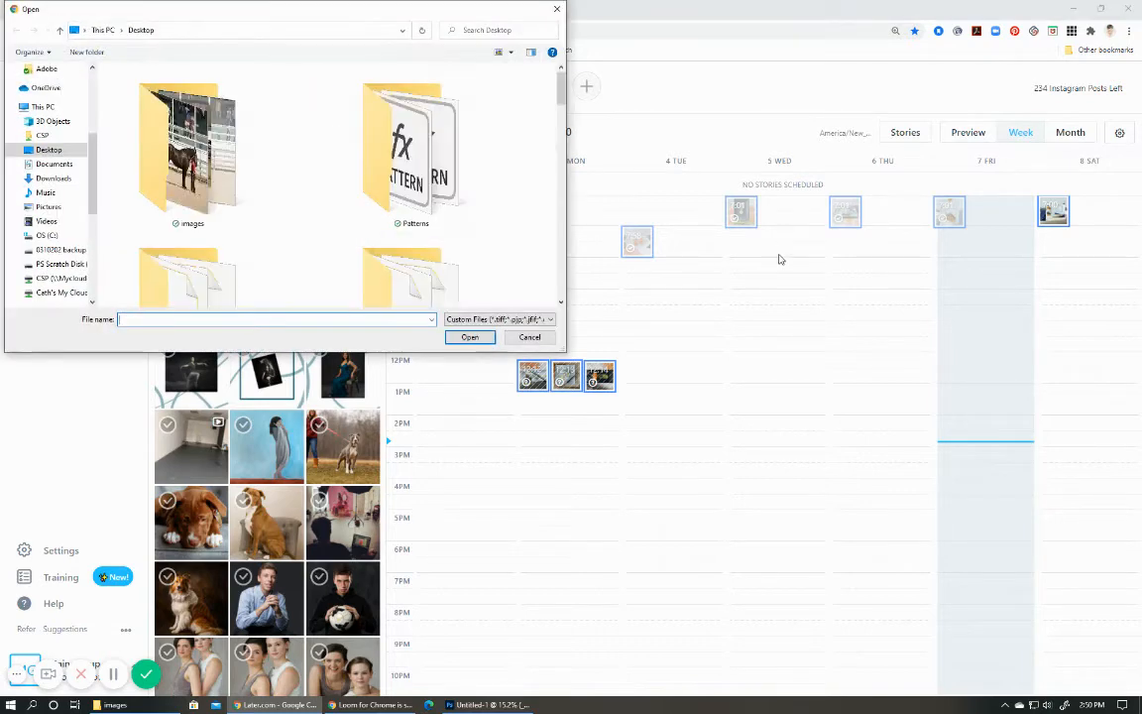
double_click(189, 148)
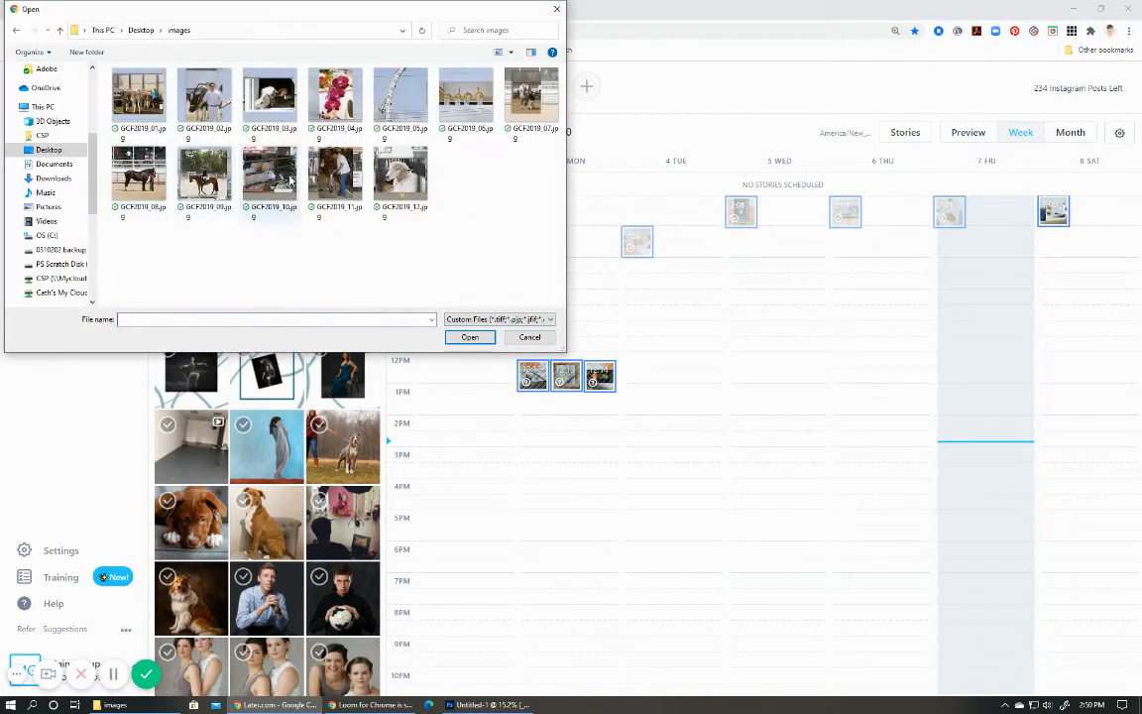
left_click(386, 189)
left_click(142, 100, "shift")
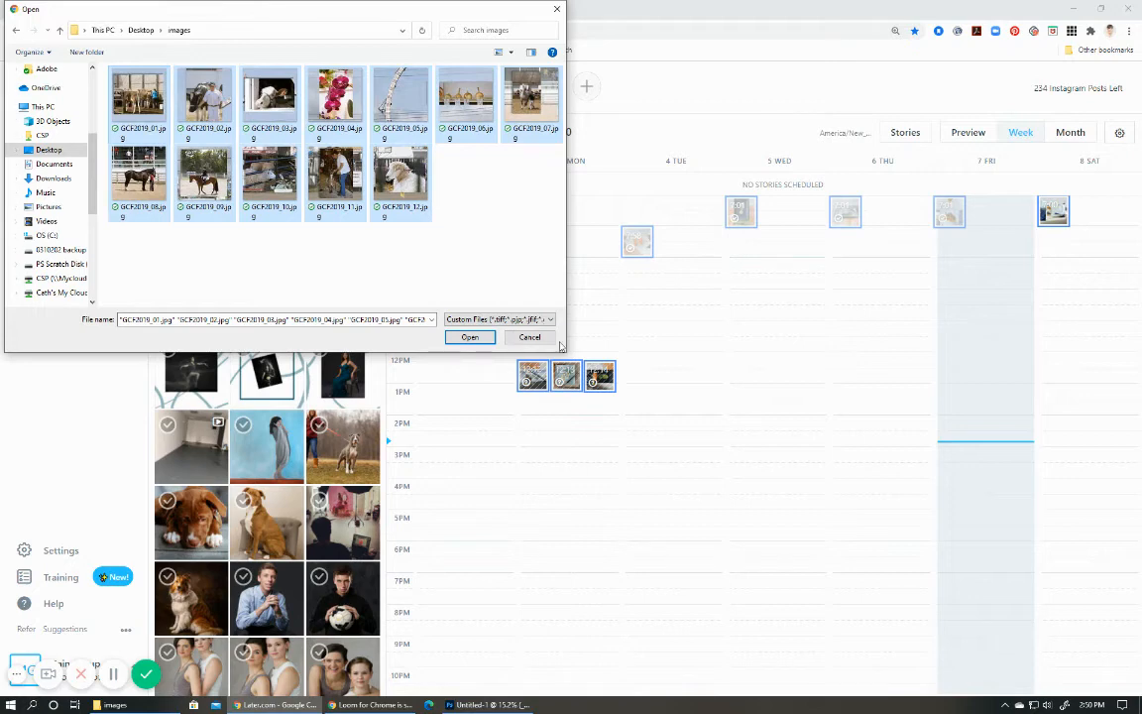
left_click(470, 337)
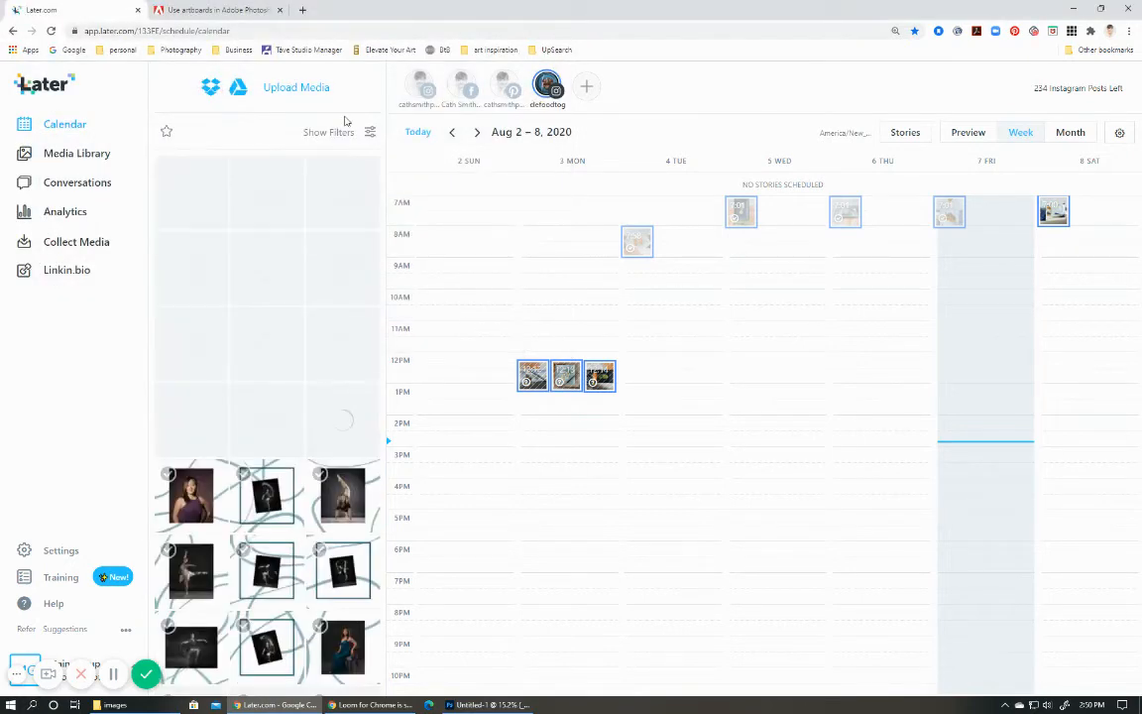
Switch the Later calendar to the photography Instagram profile and go to the week of August 16–22, 2020.
left_click(413, 86)
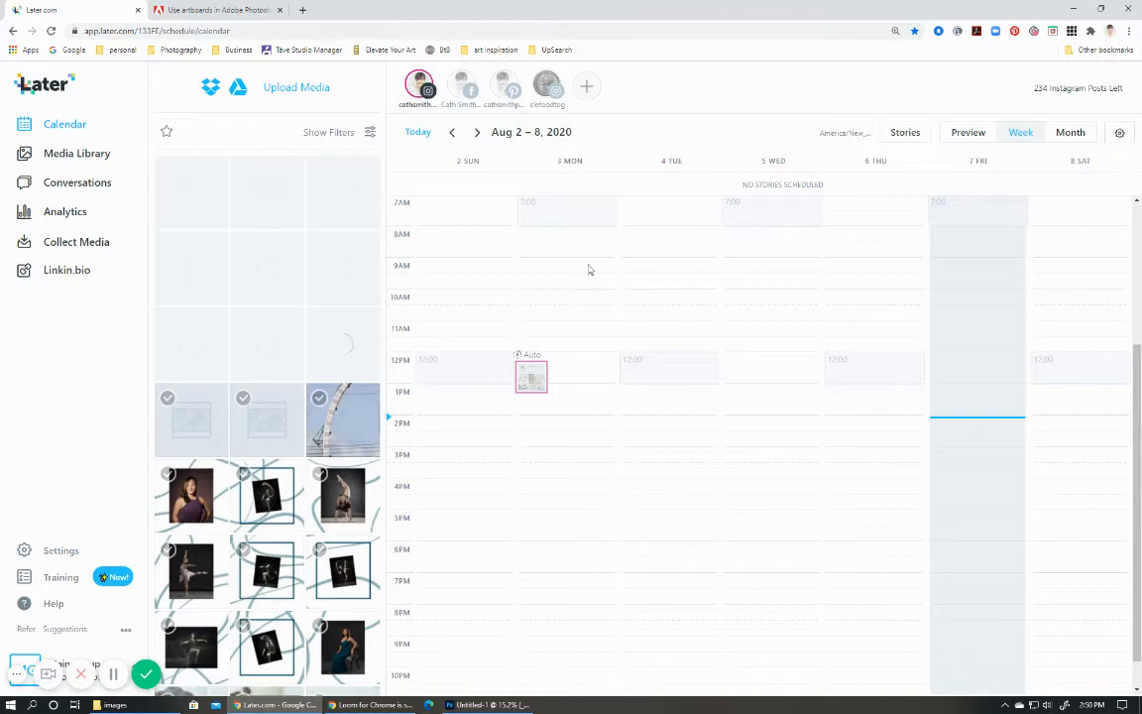
left_click(477, 133)
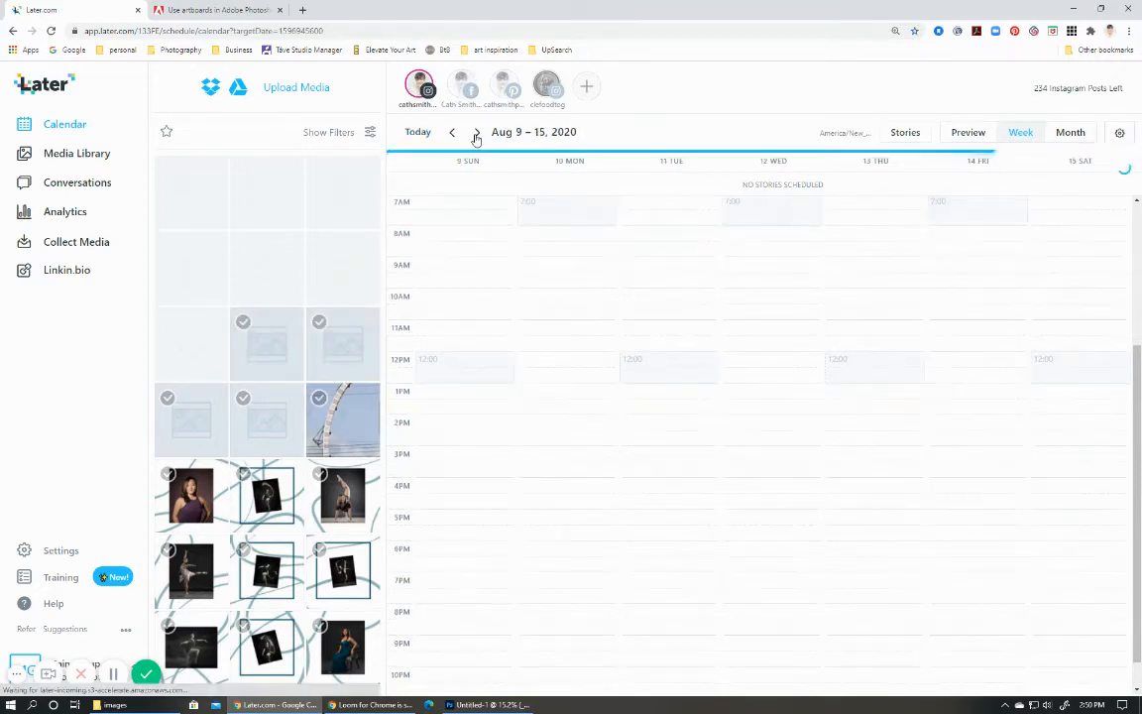
left_click(476, 133)
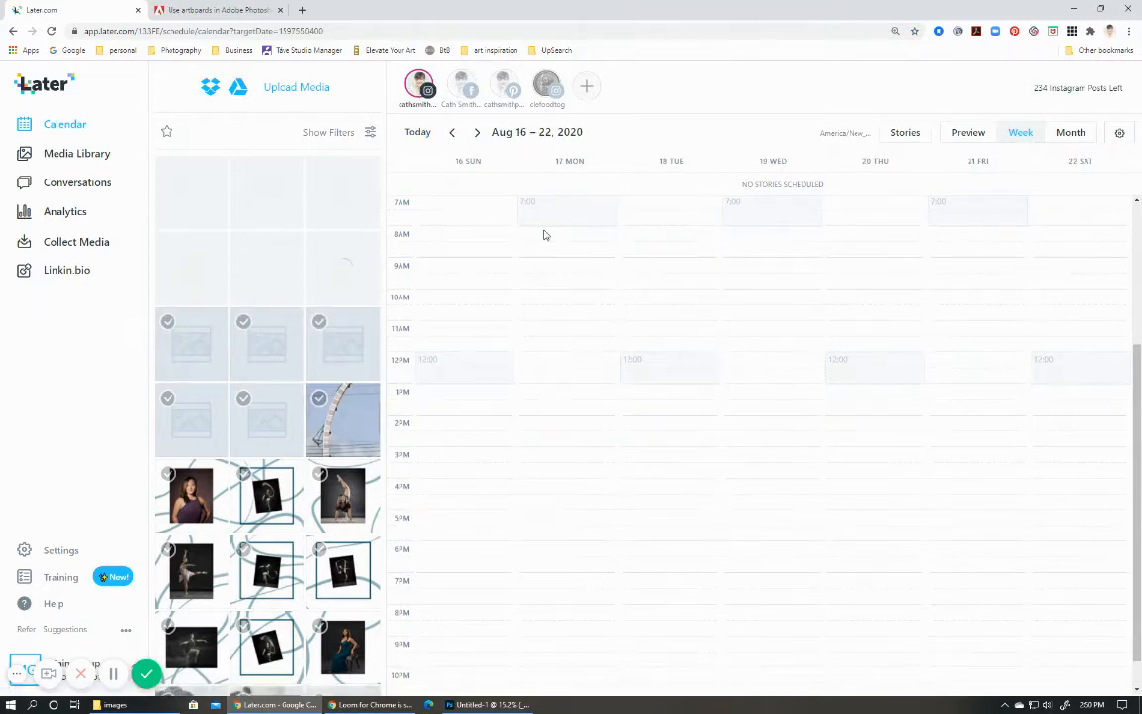
scroll(544, 235, "up", 1)
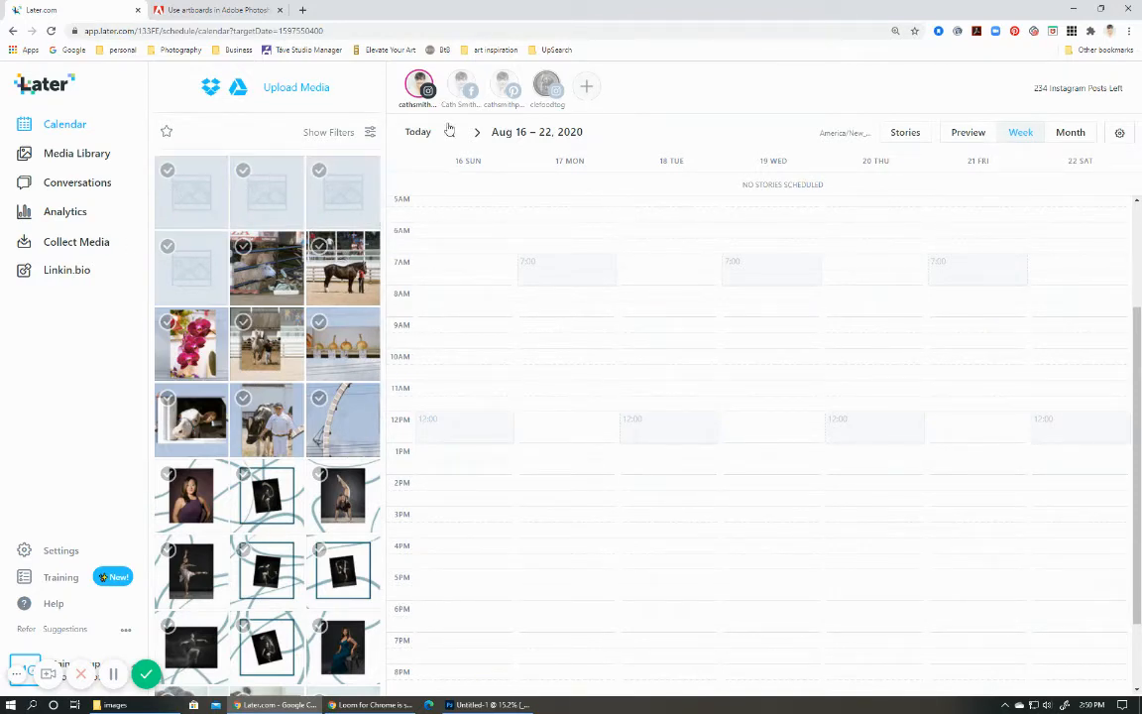
Reduce the browser zoom to 100% for the Later page.
left_click(1128, 31)
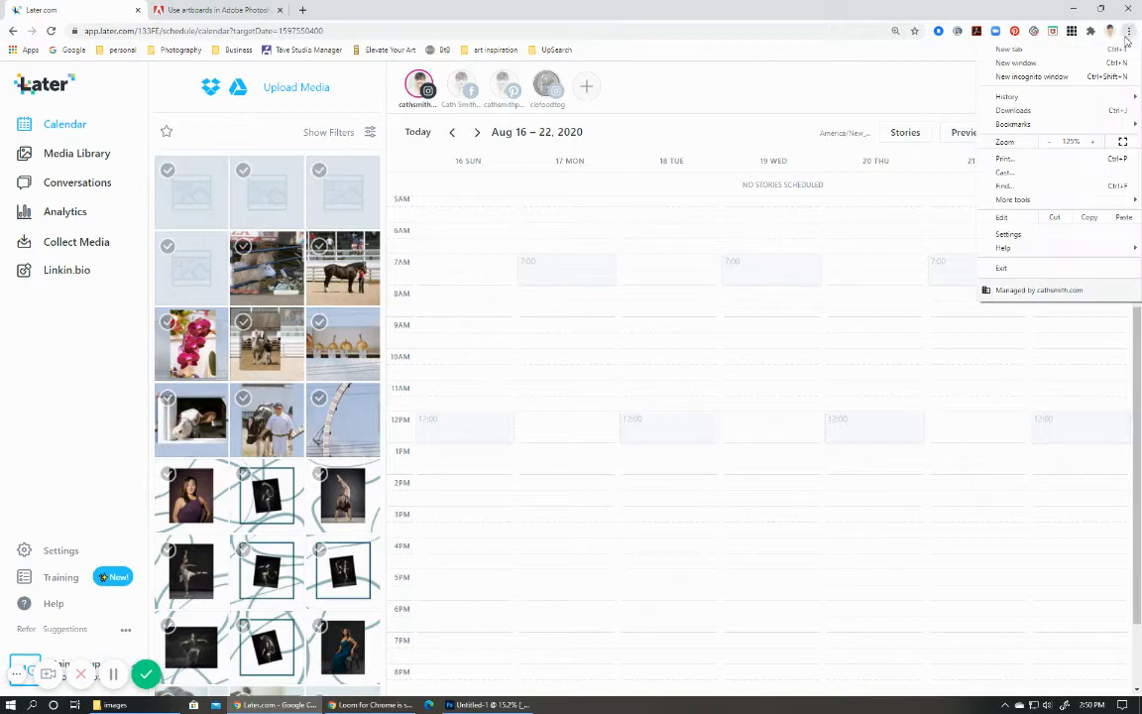
left_click(1052, 144)
left_click(1051, 143)
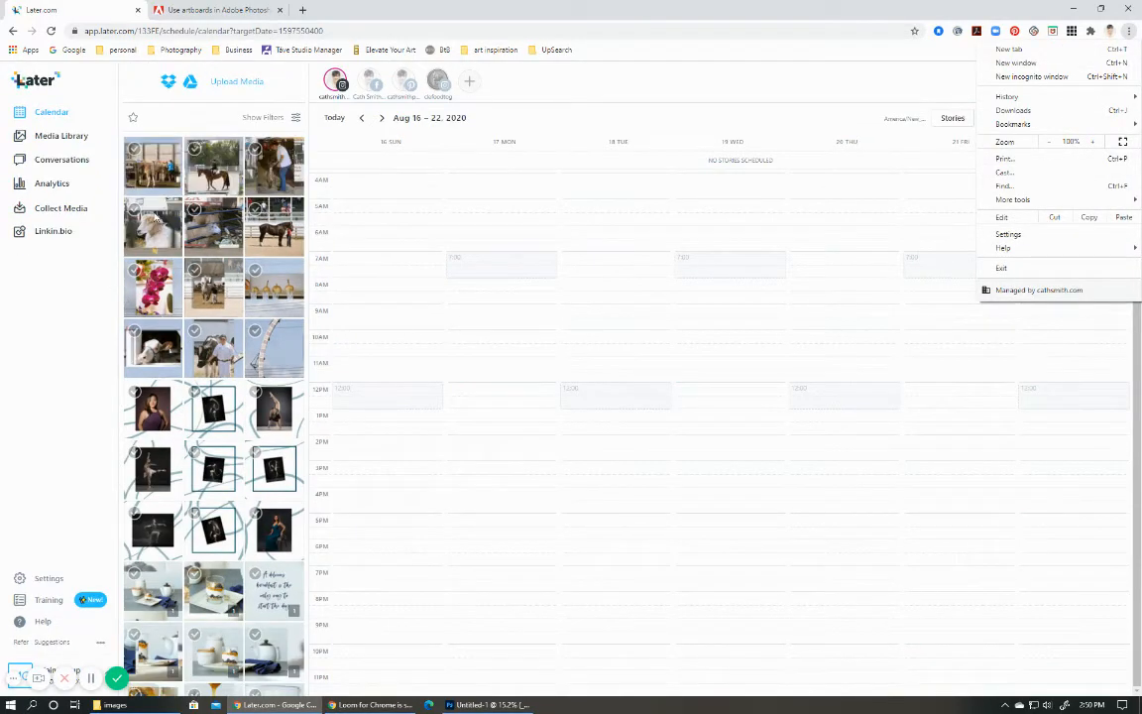
Move the Photoshop window off the calendar and schedule the single white sheep slice in the Sunday, August 16 noon slot.
left_click(496, 704)
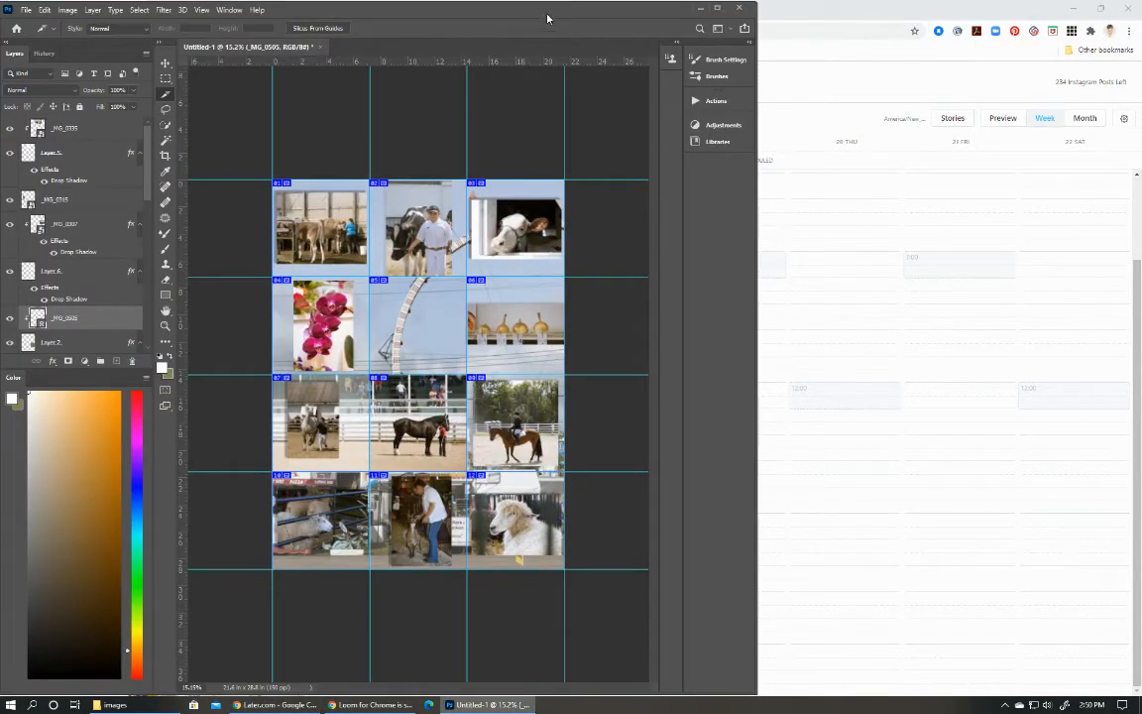
left_click_drag(528, 15, 1141, 89)
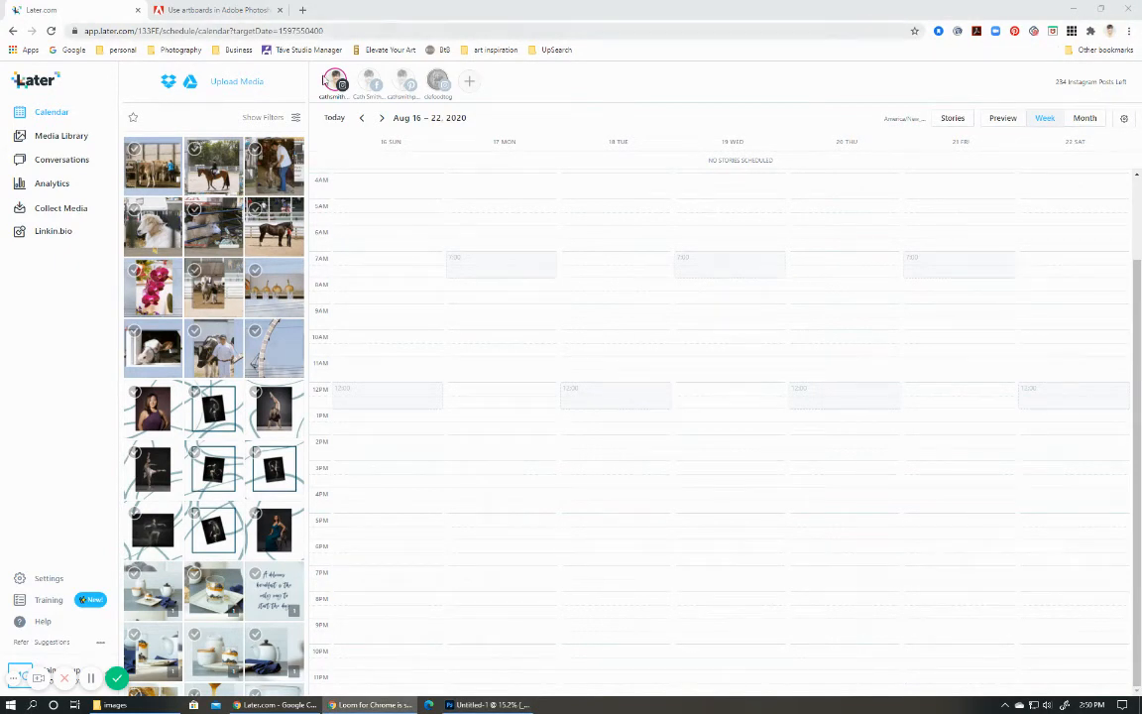
left_click_drag(153, 221, 418, 387)
left_click(736, 558)
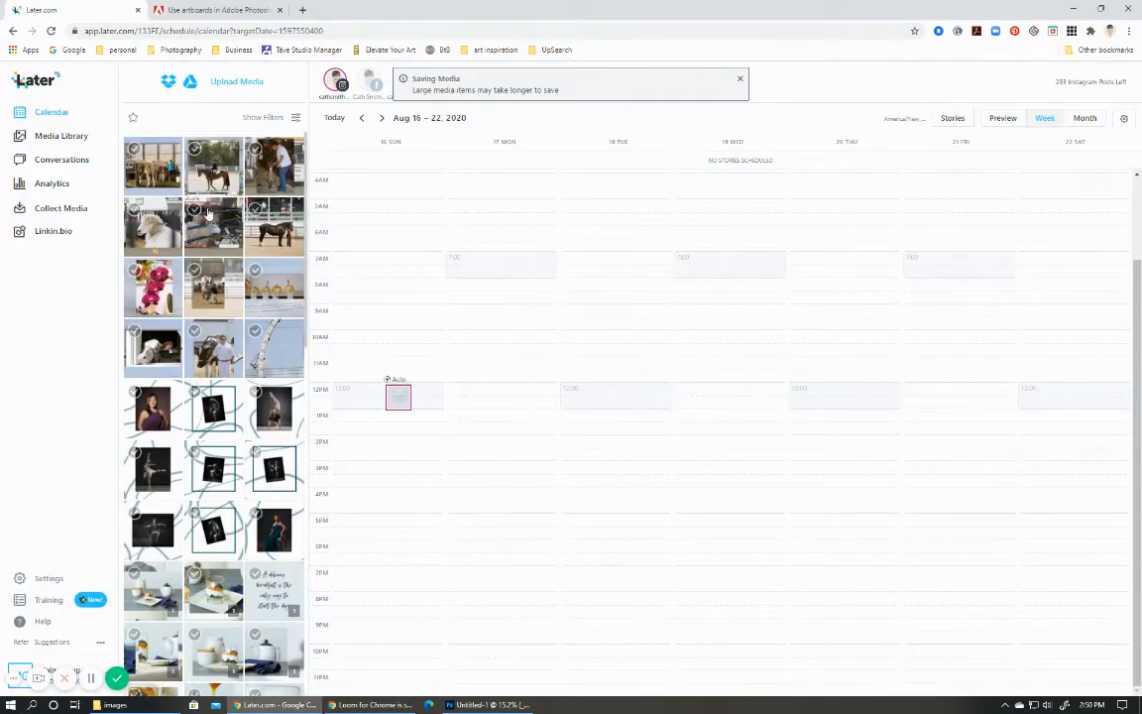
Schedule the man-with-goat slice for August 17 at 7:00 am and the penned sheep slice for August 18 at 12:00 pm, dismissing the analytics offer.
left_click_drag(253, 164, 514, 230)
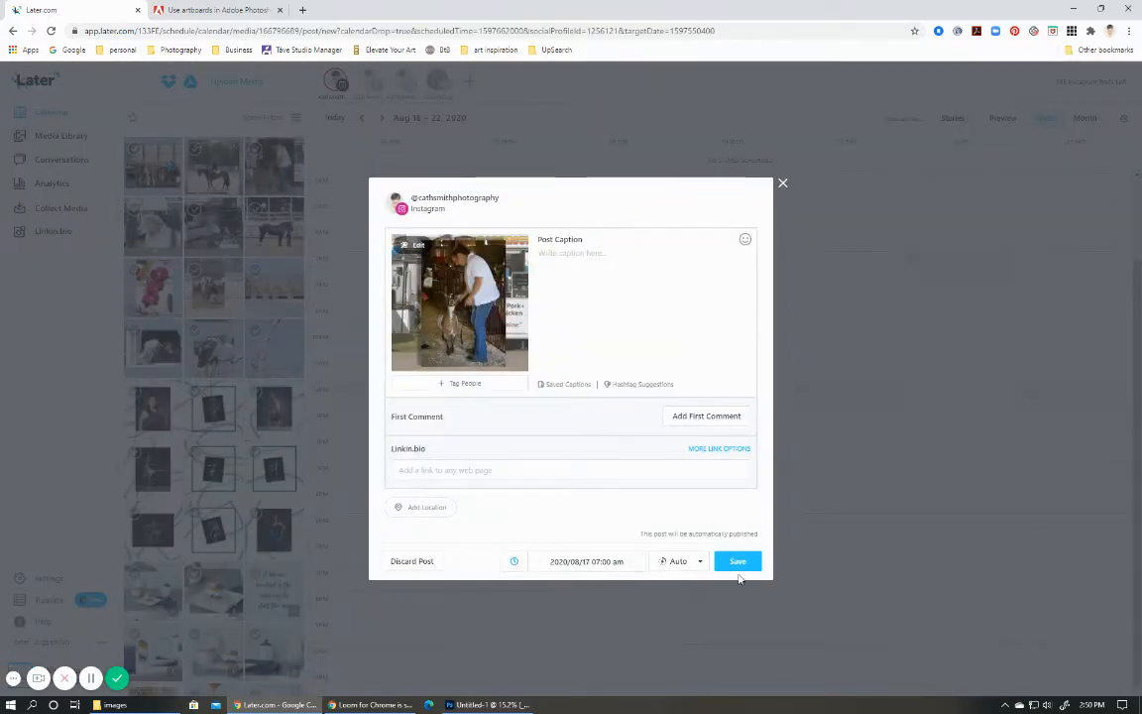
left_click(735, 567)
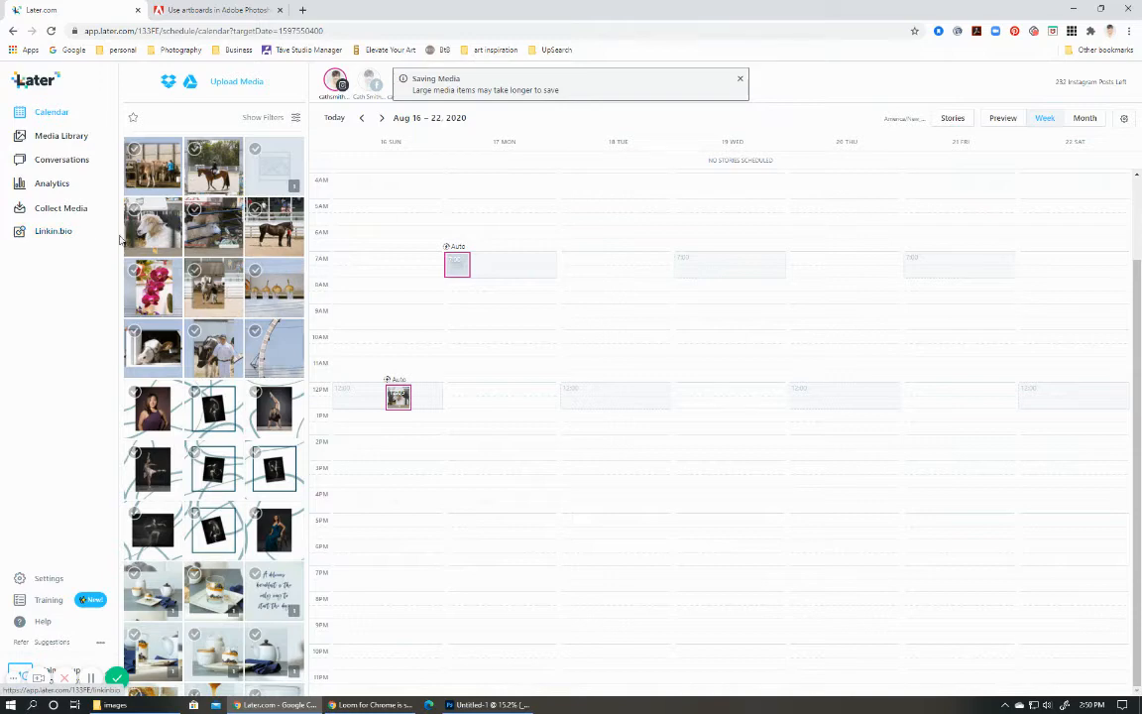
left_click_drag(165, 203, 638, 389)
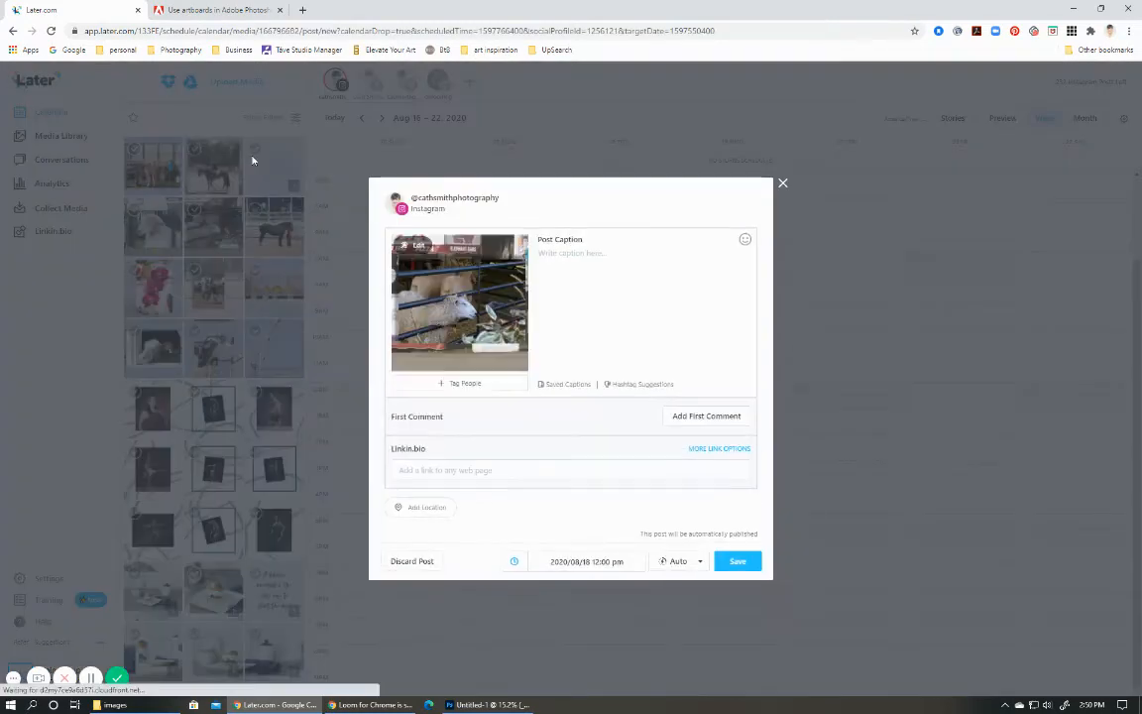
left_click(732, 563)
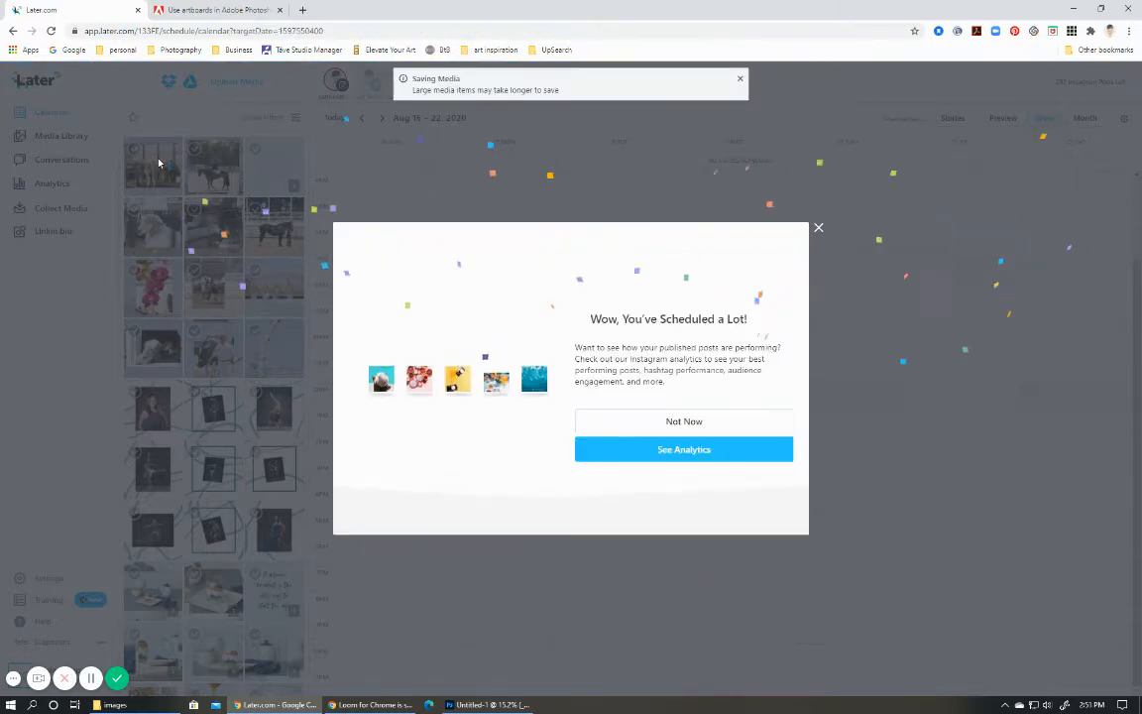
left_click(819, 229)
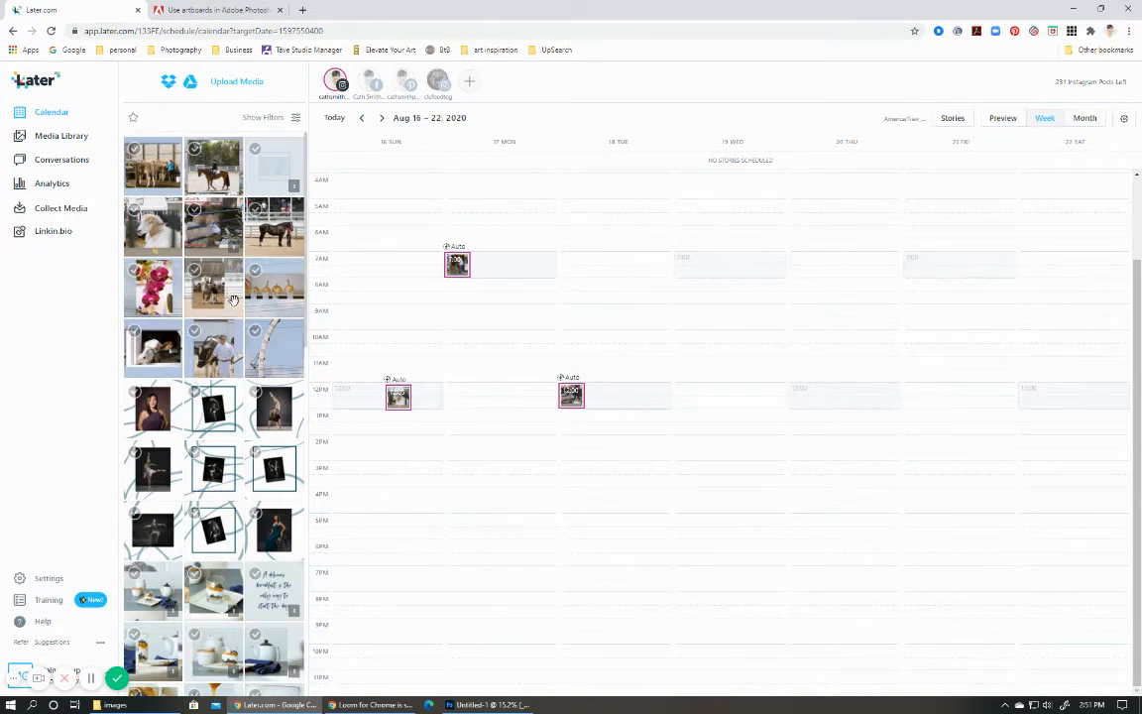
Schedule the horse-and-rider slice for August 19 at 7:00 am and the black horse slice for August 20 at 12:05 pm.
left_click_drag(193, 163, 759, 256)
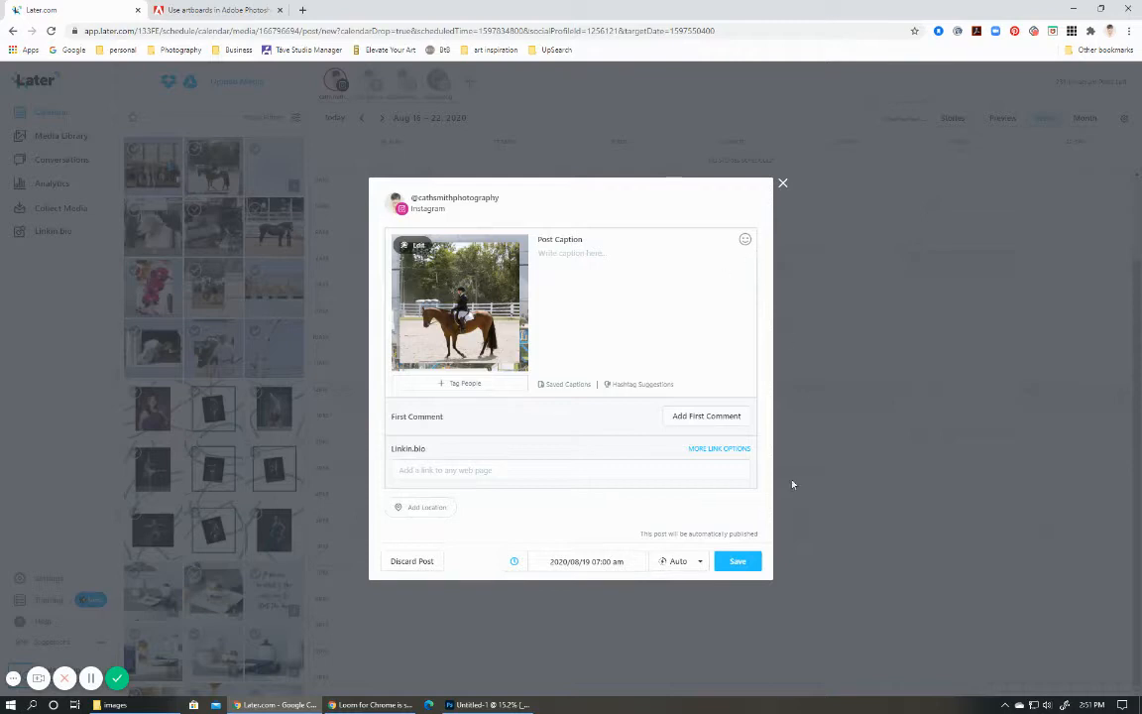
left_click(737, 561)
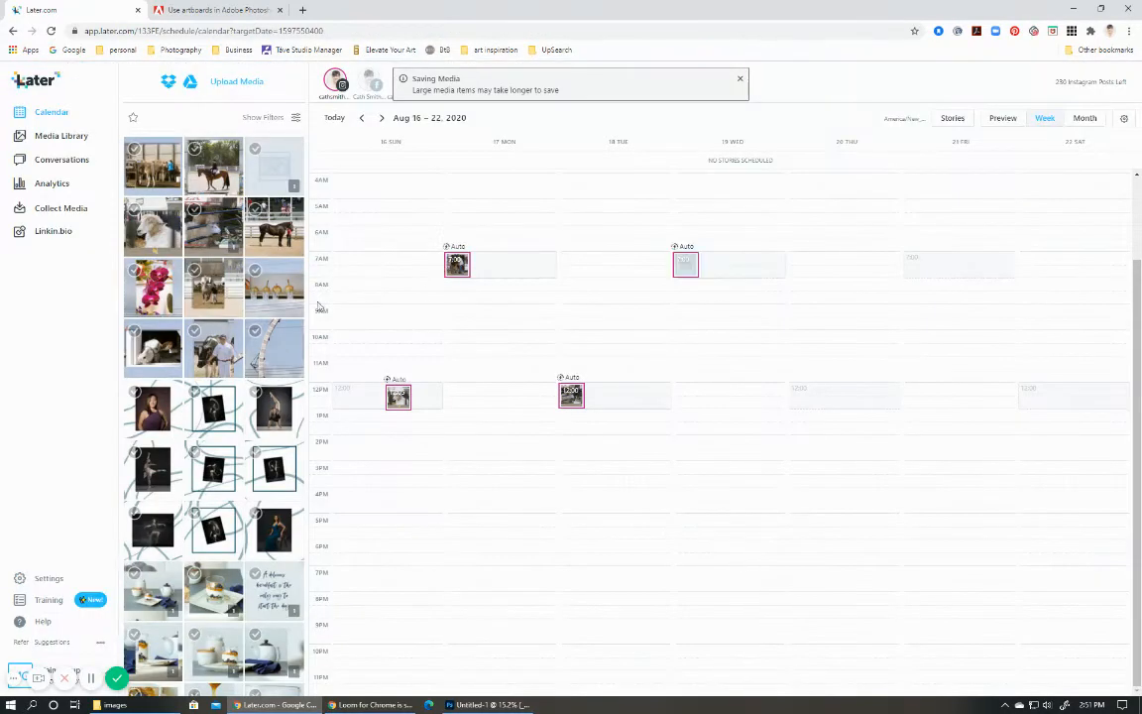
left_click_drag(228, 228, 838, 393)
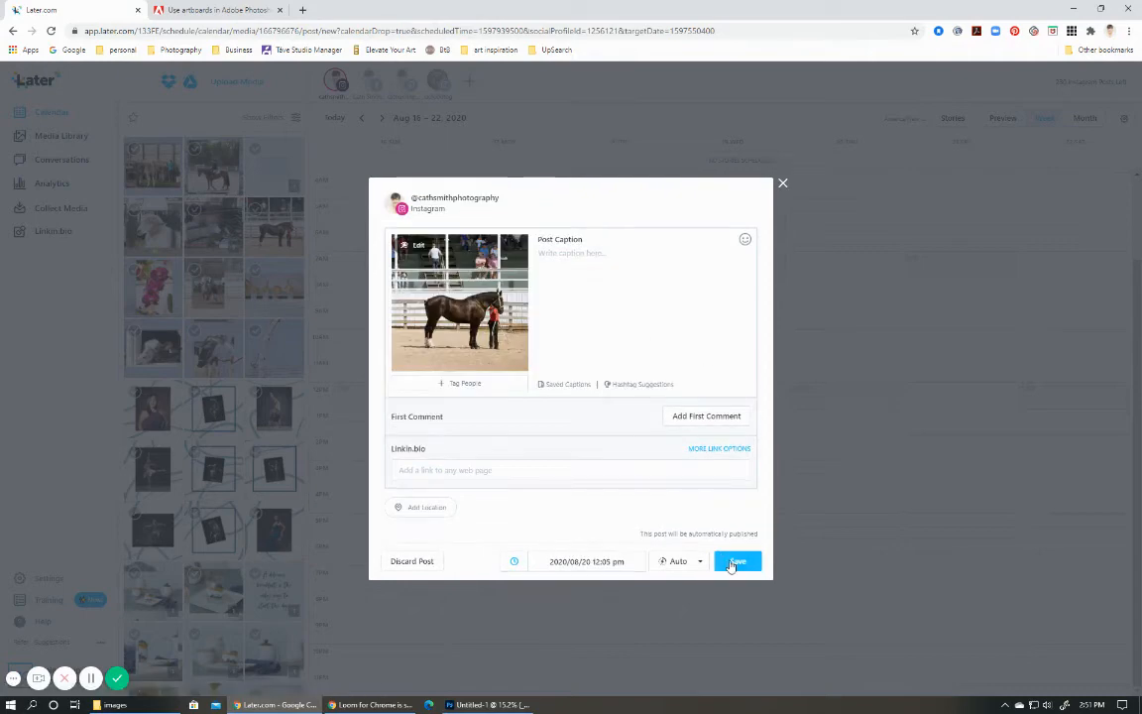
left_click(736, 562)
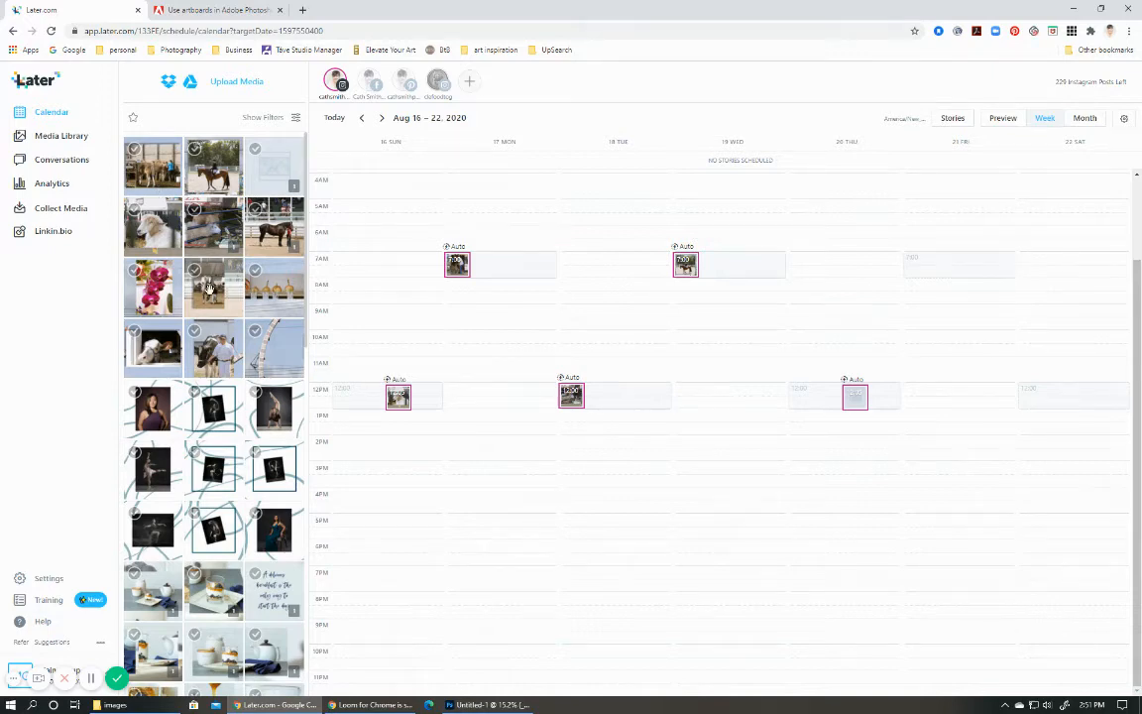
Schedule the gray horse slice for August 21 at 7:05 am and the gourds slice for August 22 at 12:00 pm.
left_click_drag(208, 288, 986, 255)
left_click(732, 562)
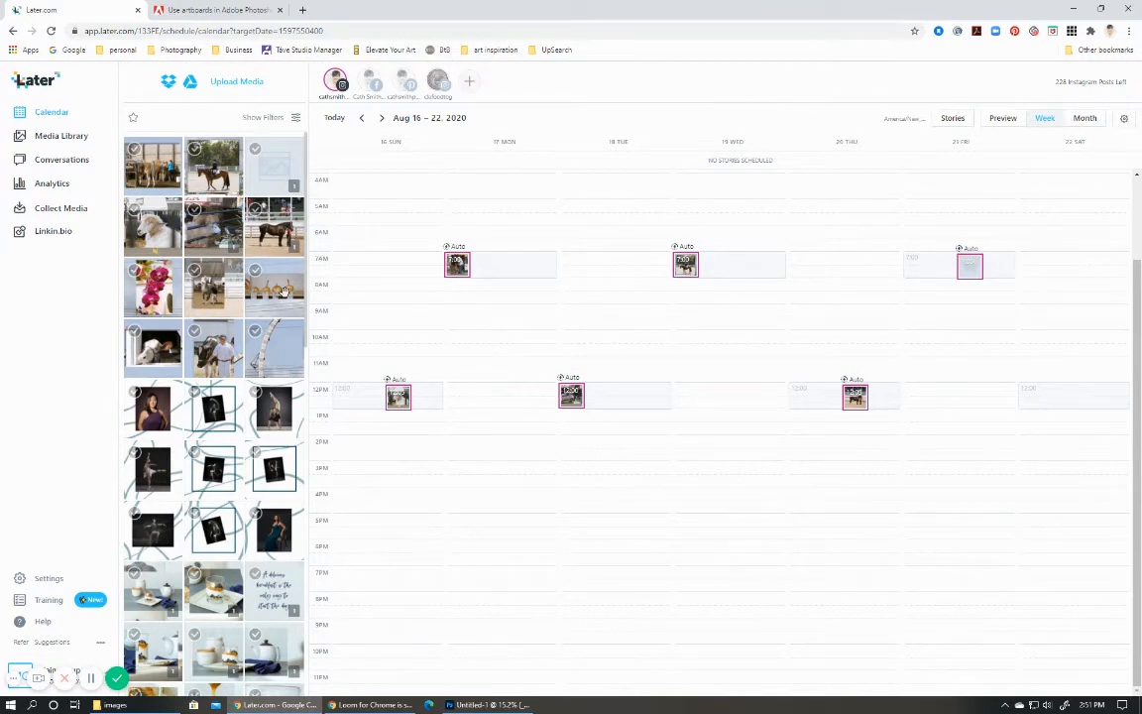
left_click_drag(283, 290, 1051, 387)
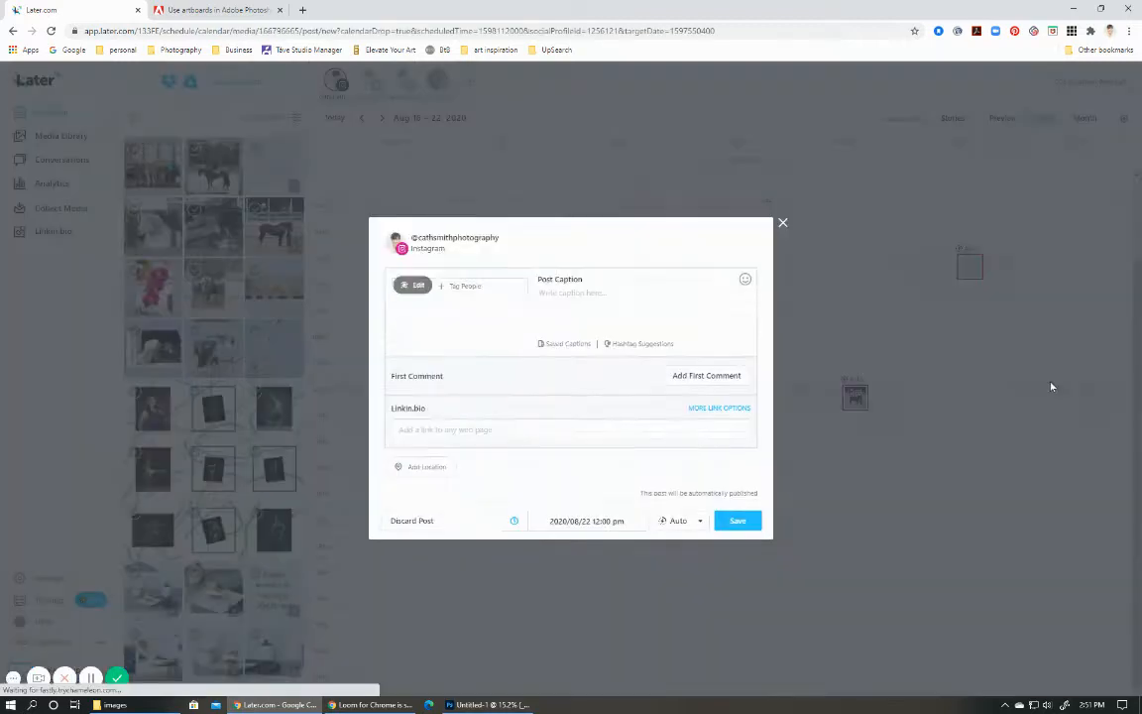
left_click(744, 567)
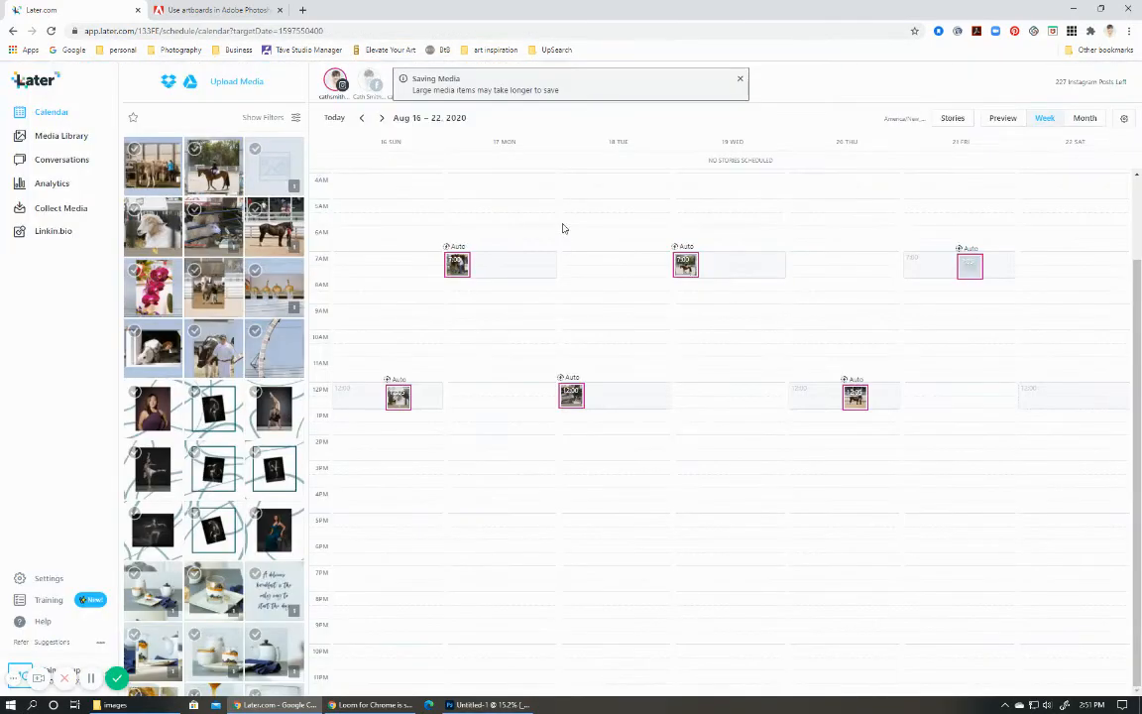
In the August 23–29 week, schedule the curved ride slice for August 23 at 12:05 pm and the orchid slice for August 24 at 7:00 am.
left_click(382, 119)
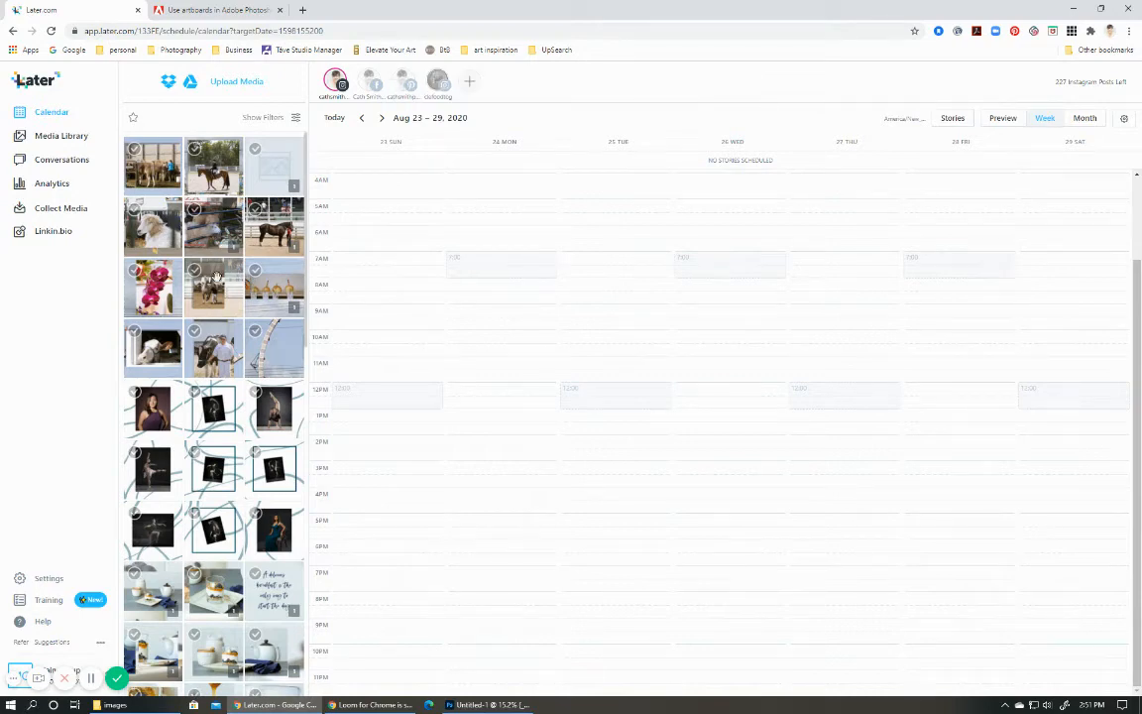
left_click_drag(245, 319, 425, 388)
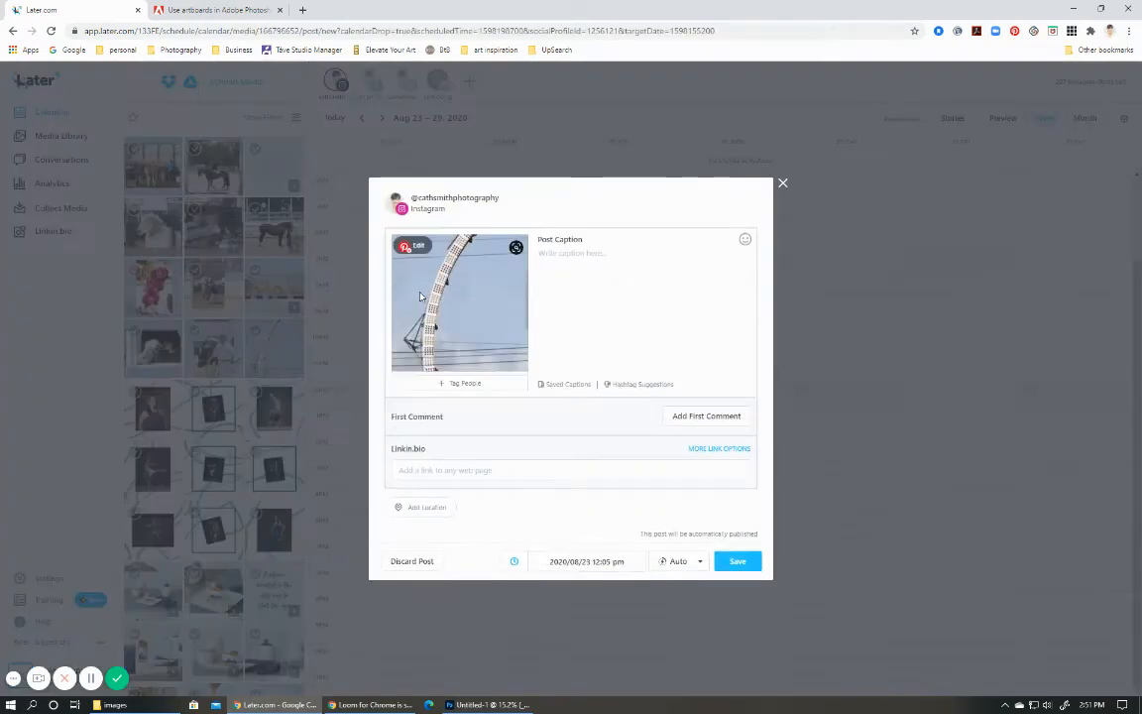
left_click(744, 565)
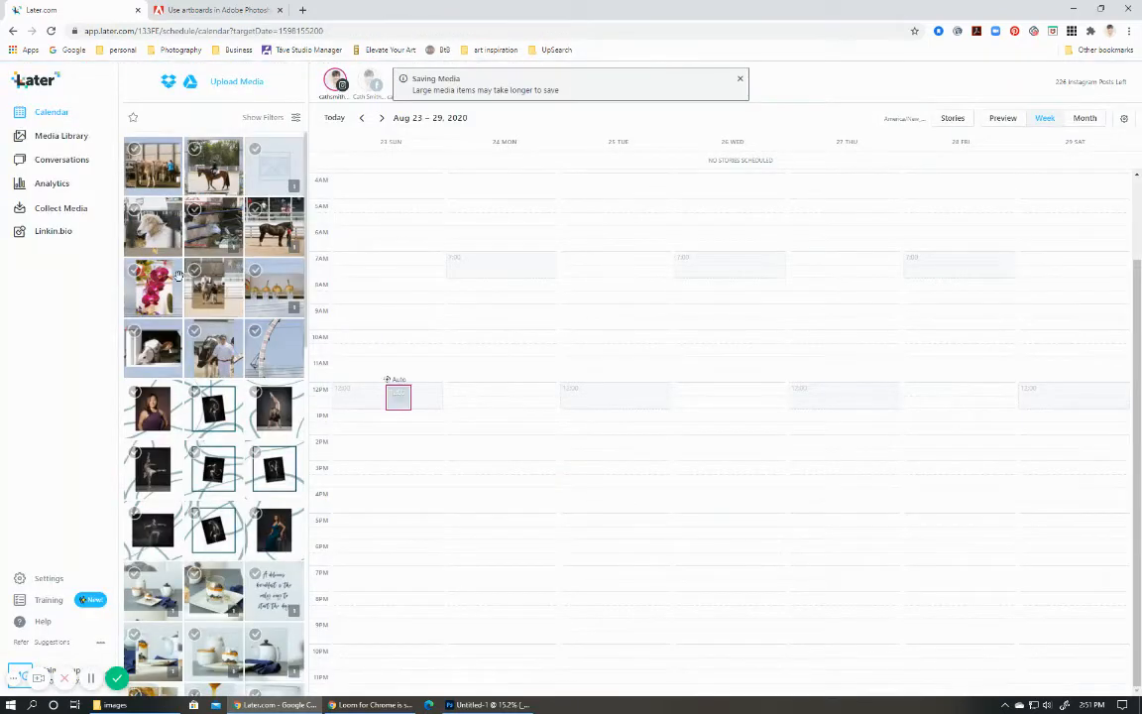
left_click_drag(156, 283, 492, 264)
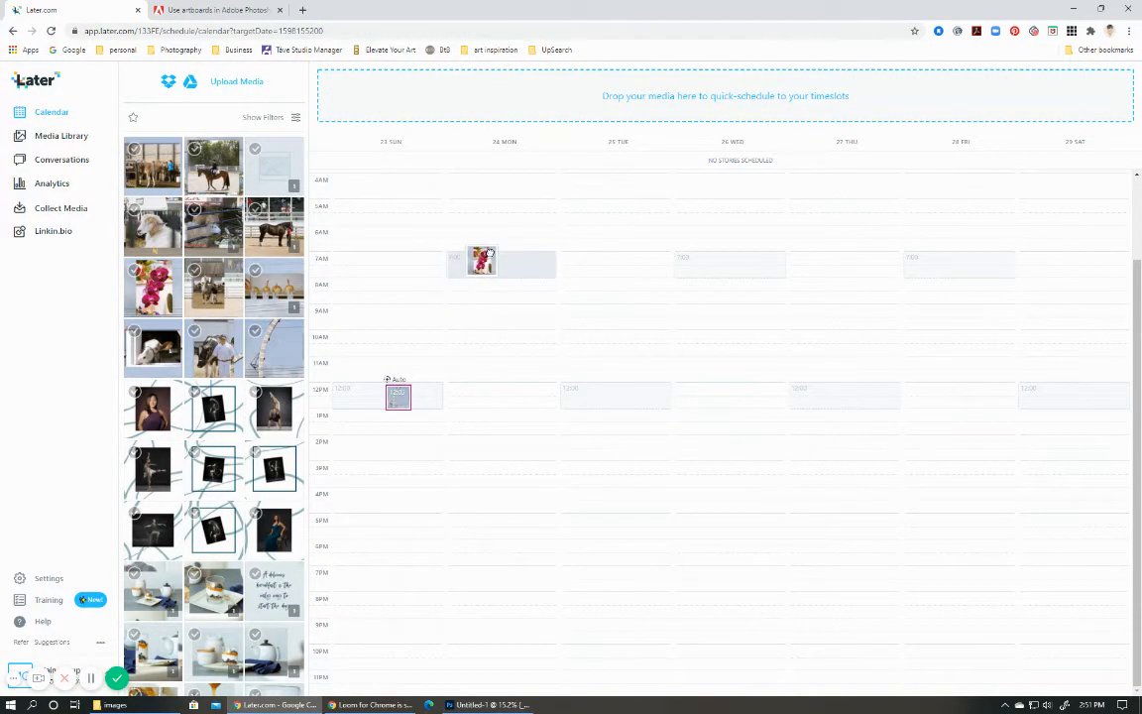
left_click(739, 562)
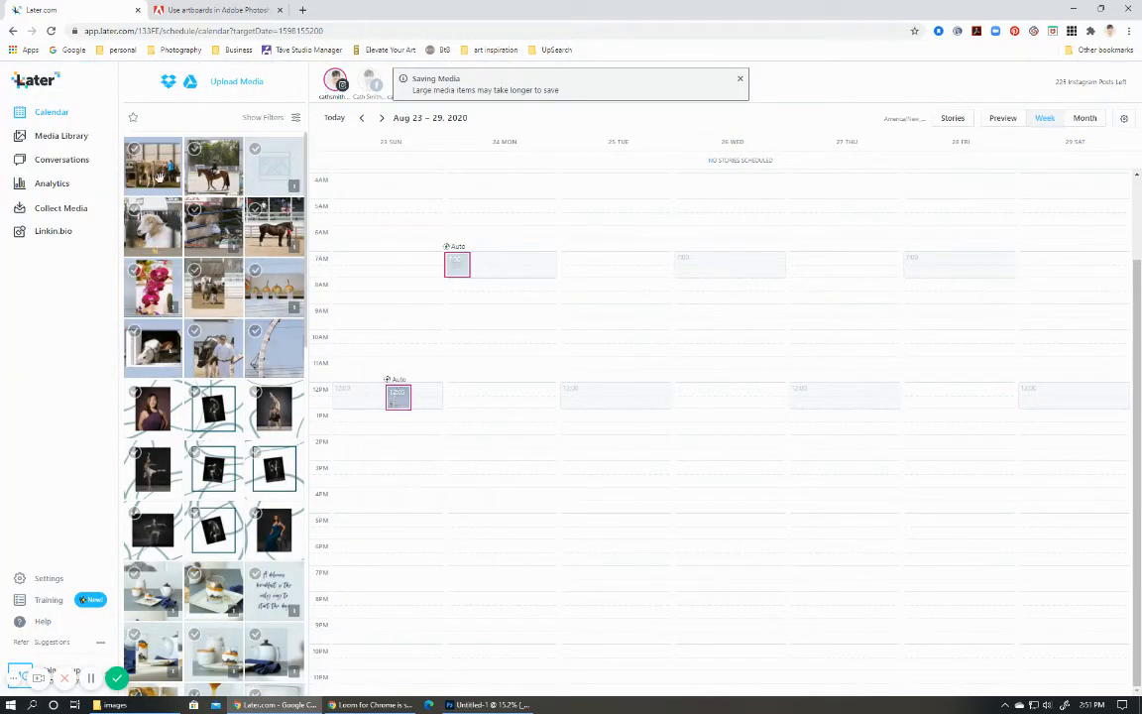
Schedule the cow-in-window slice for August 25 at 12:05 pm and the man-with-cow slice for August 26 at 7:05 am.
left_click_drag(156, 362, 640, 389)
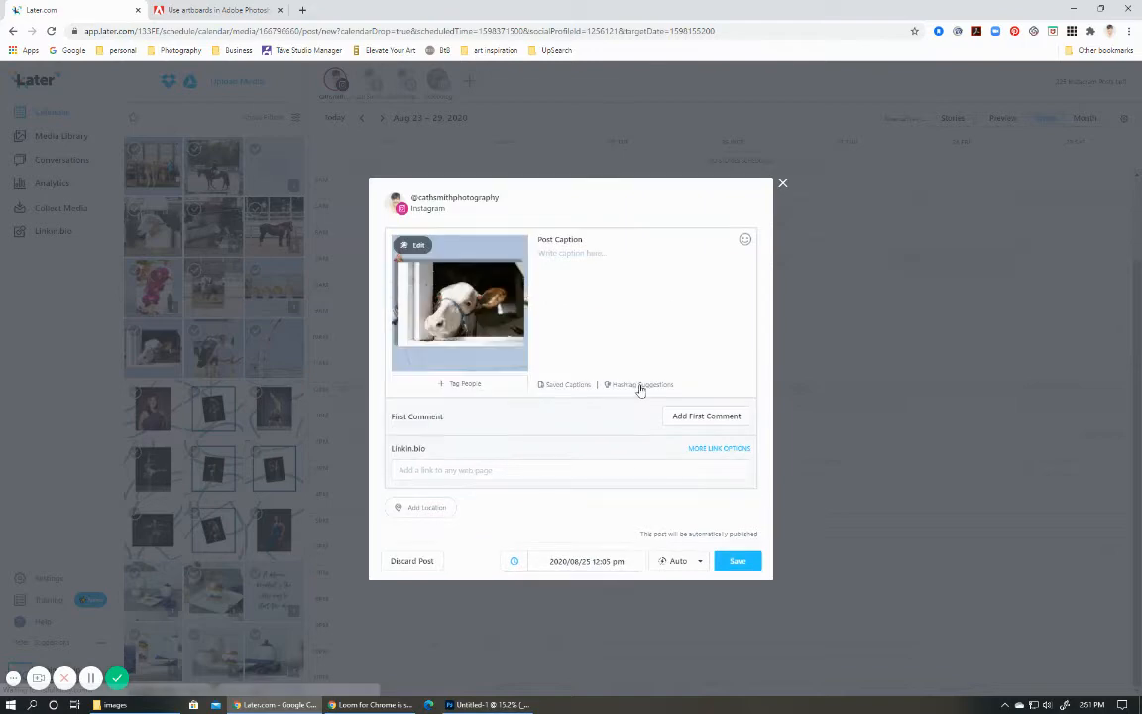
left_click(739, 562)
left_click_drag(227, 365, 737, 263)
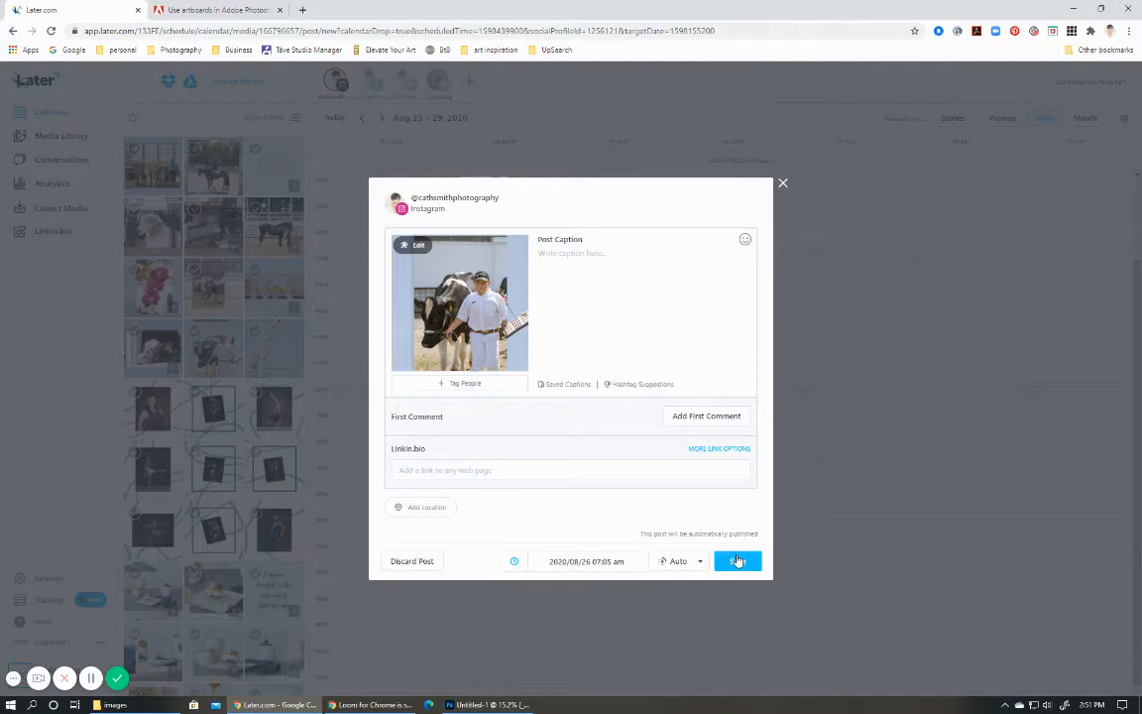
left_click(738, 561)
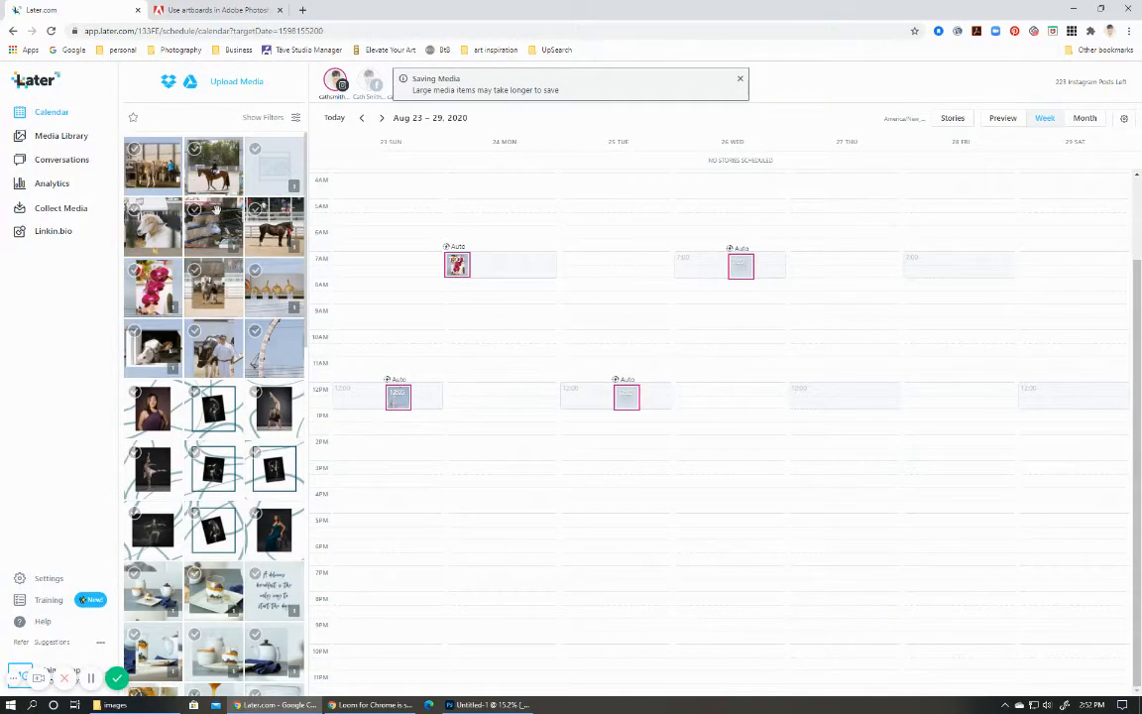
Schedule the brown cows slice for August 27 at 12:05 pm and open the Instagram grid preview.
left_click_drag(162, 177, 845, 390)
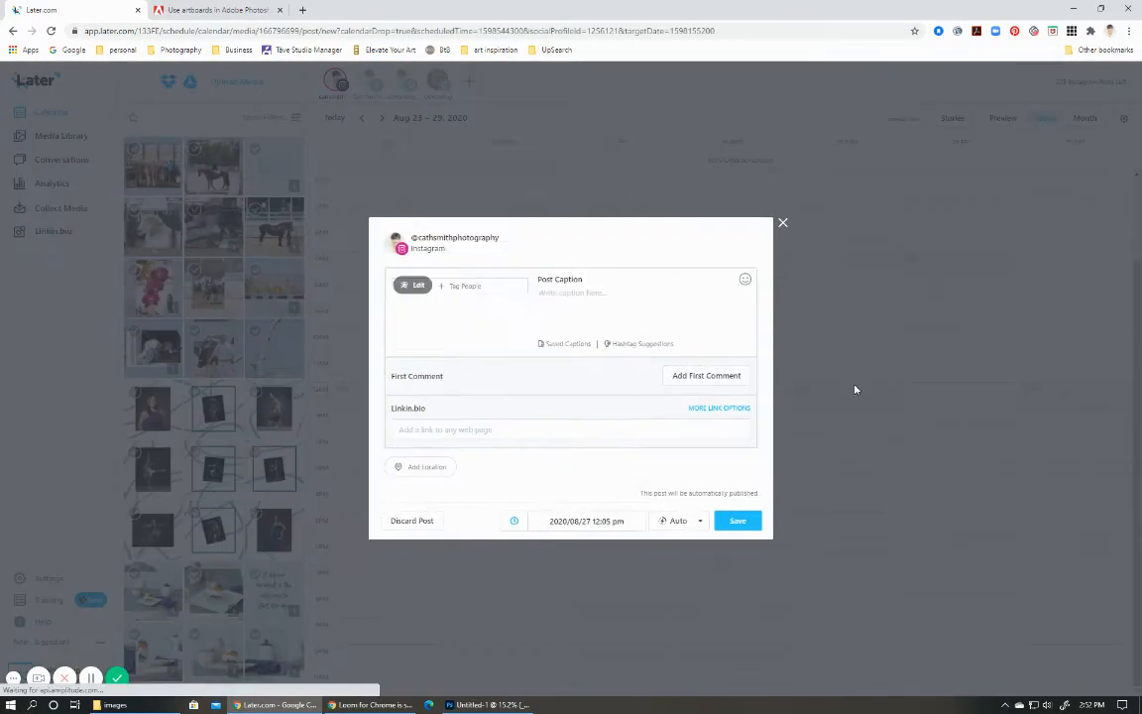
left_click(737, 561)
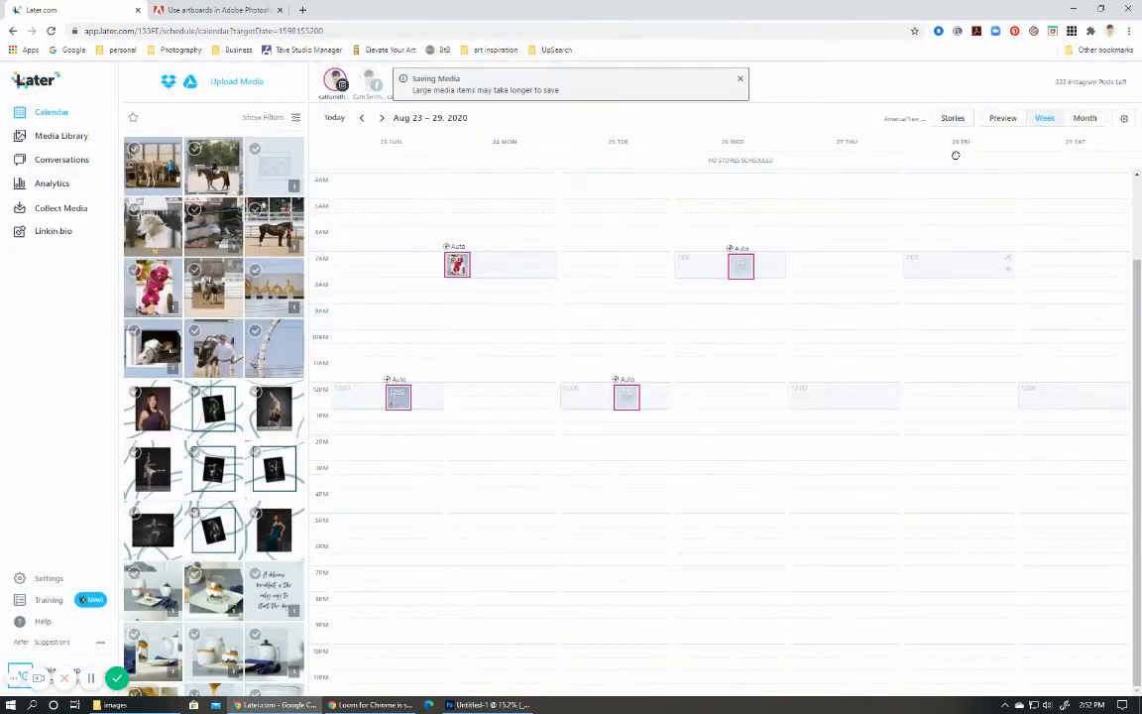
left_click(1006, 118)
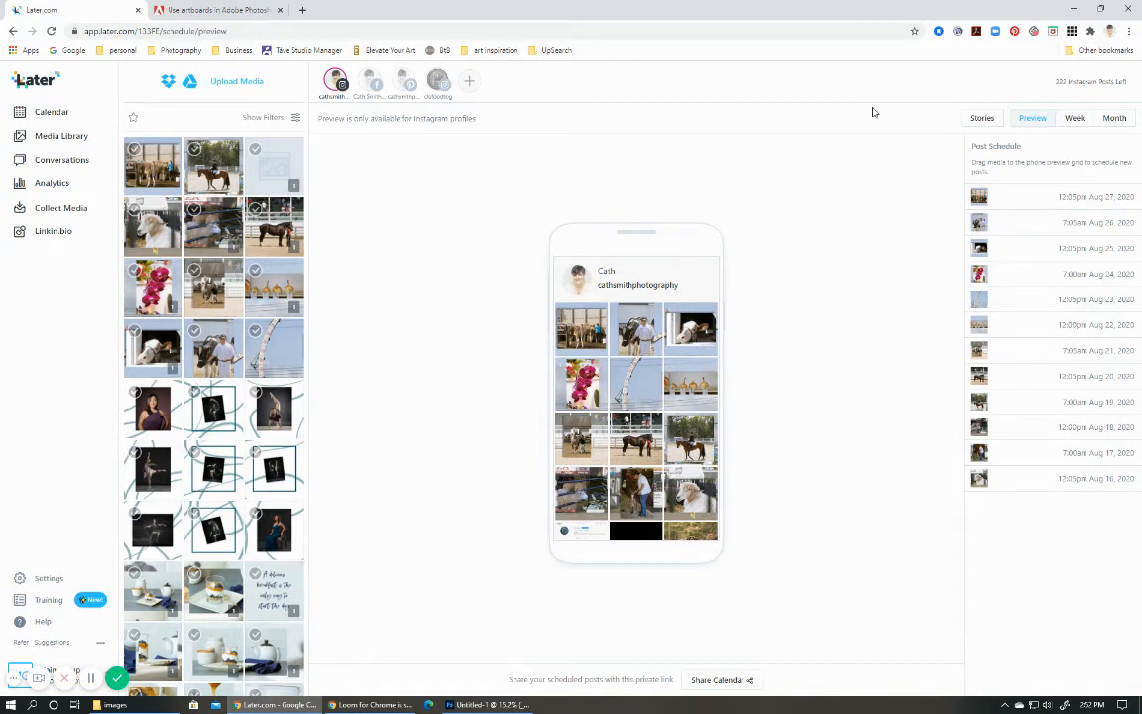
Enlarge the Later page to 150% and examine the arrangement of the scheduled slices in the phone preview.
left_click(1131, 33)
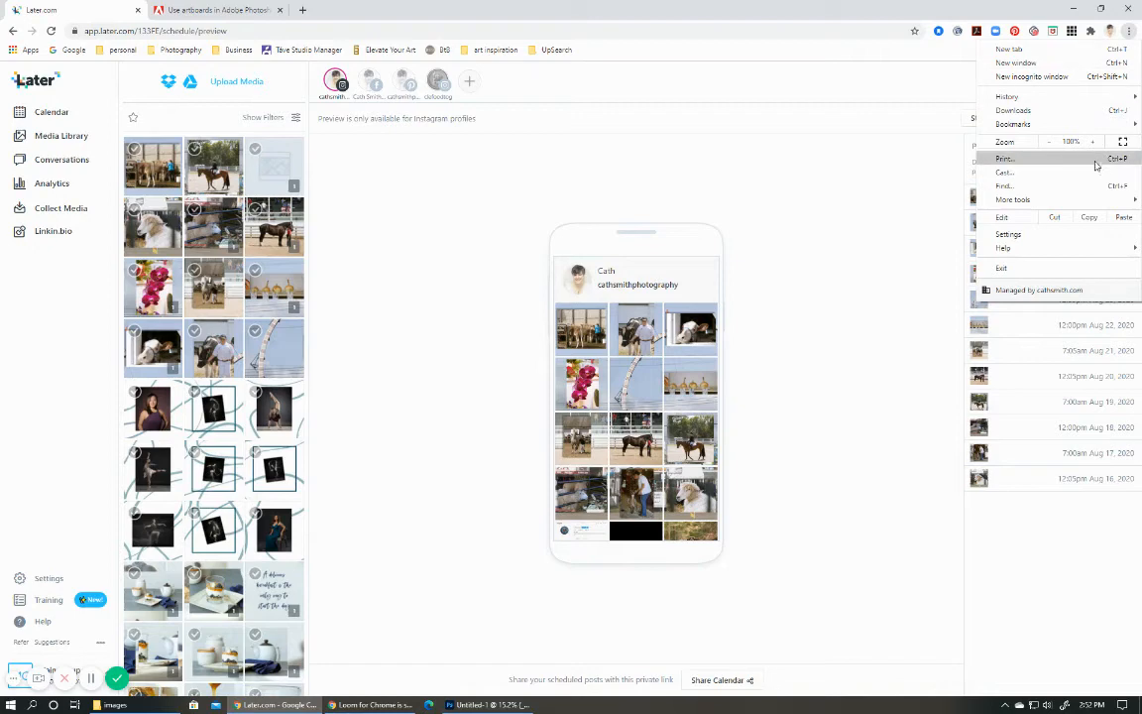
left_click(1093, 142)
left_click(1093, 141)
left_click(1093, 142)
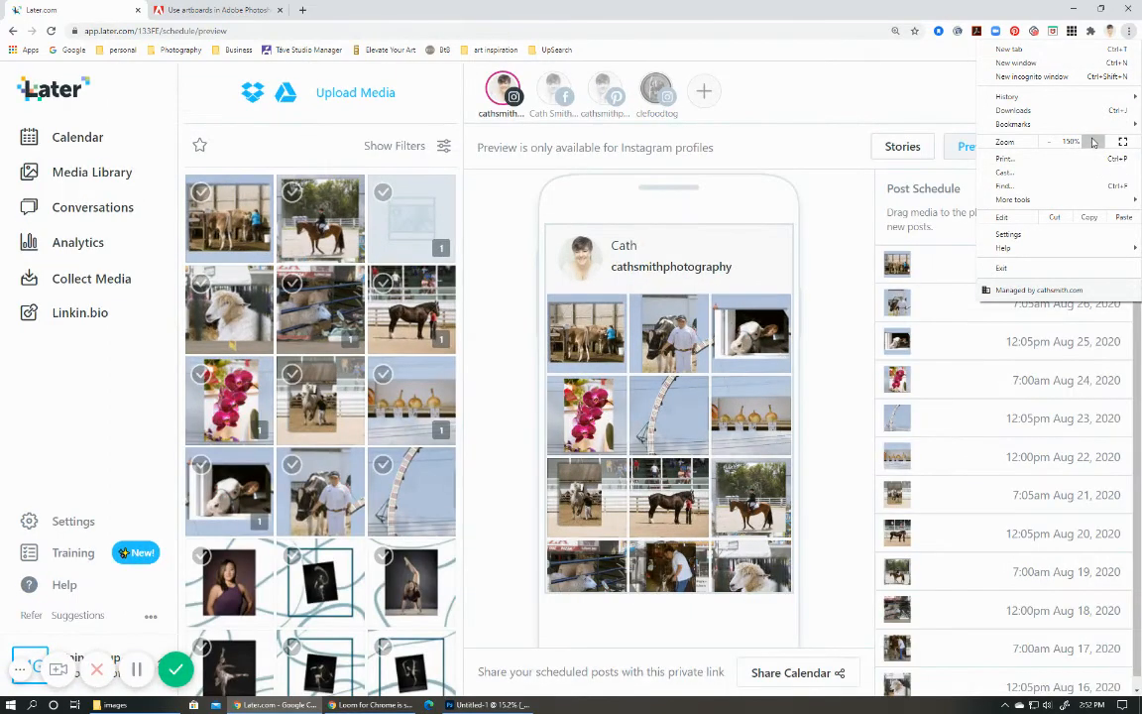
left_click(694, 281)
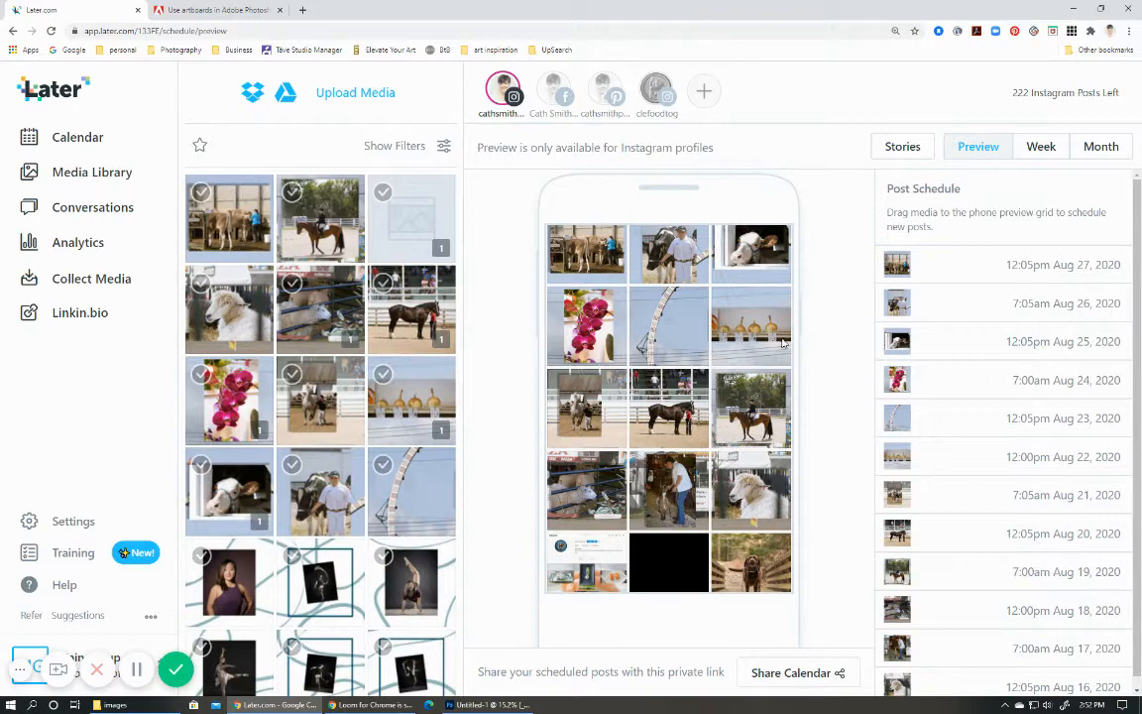
scroll(778, 317, "up", 2)
scroll(773, 287, "down", 2)
scroll(772, 279, "up", 2)
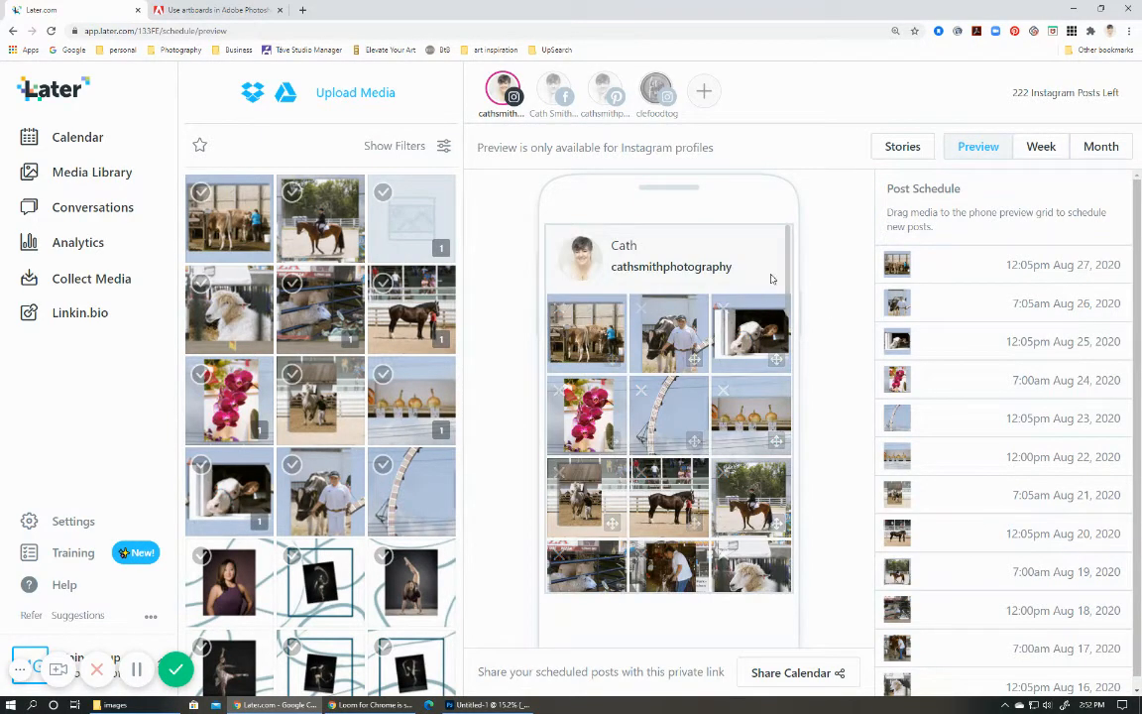
scroll(778, 288, "down", 2)
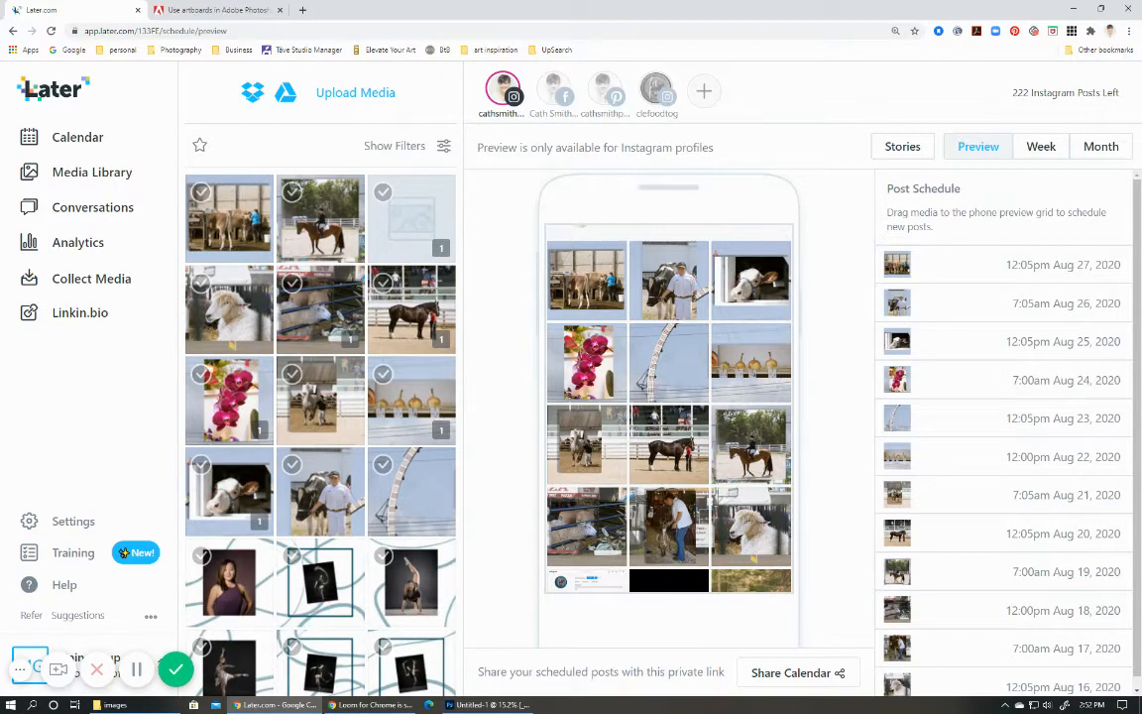
Switch to Photoshop and place its window beside the Later preview to compare the collage with the scheduled grid.
key("alt+Tab")
left_click_drag(603, 54, 205, 11)
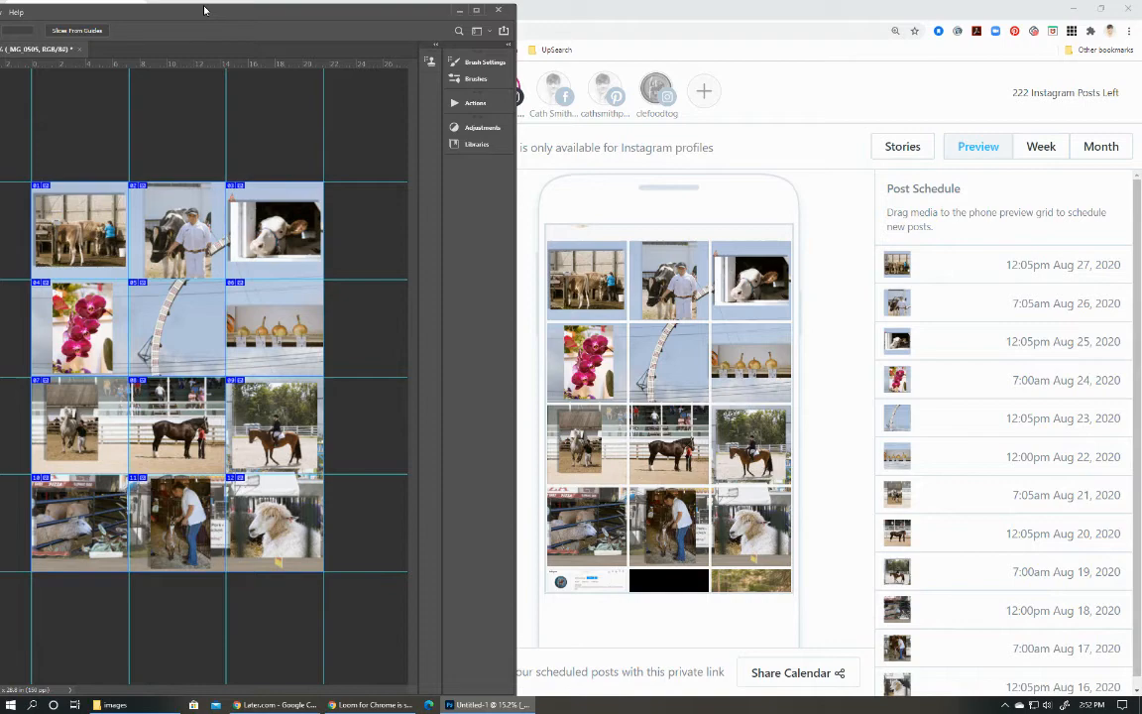
left_click_drag(205, 11, 736, 5)
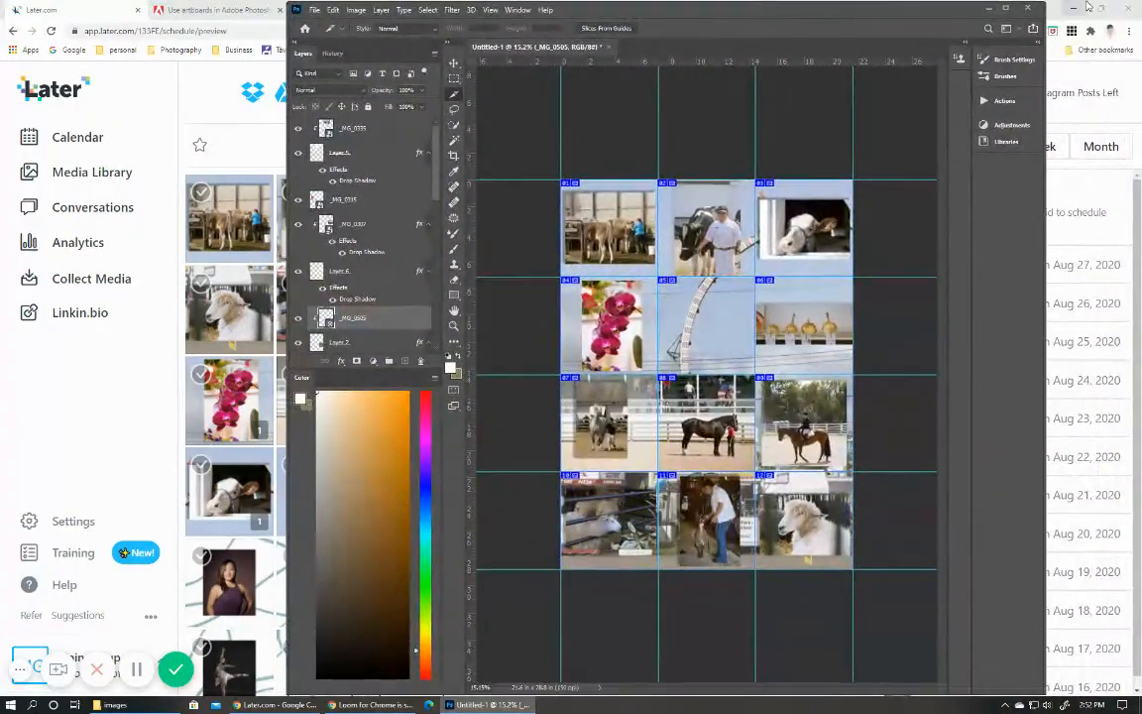
Save the collage as the Photoshop file GCF2019 in the Food insta folder with Maximize Compatibility on, and quit Photoshop.
left_click(1029, 8)
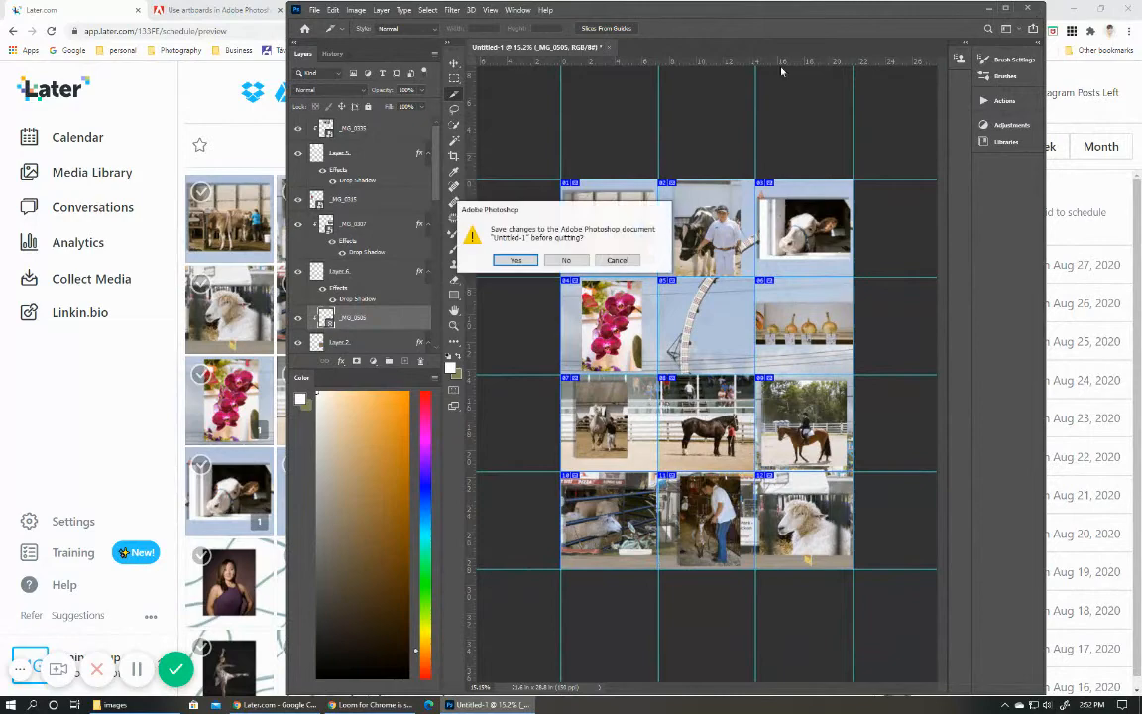
left_click(532, 262)
left_click(676, 458)
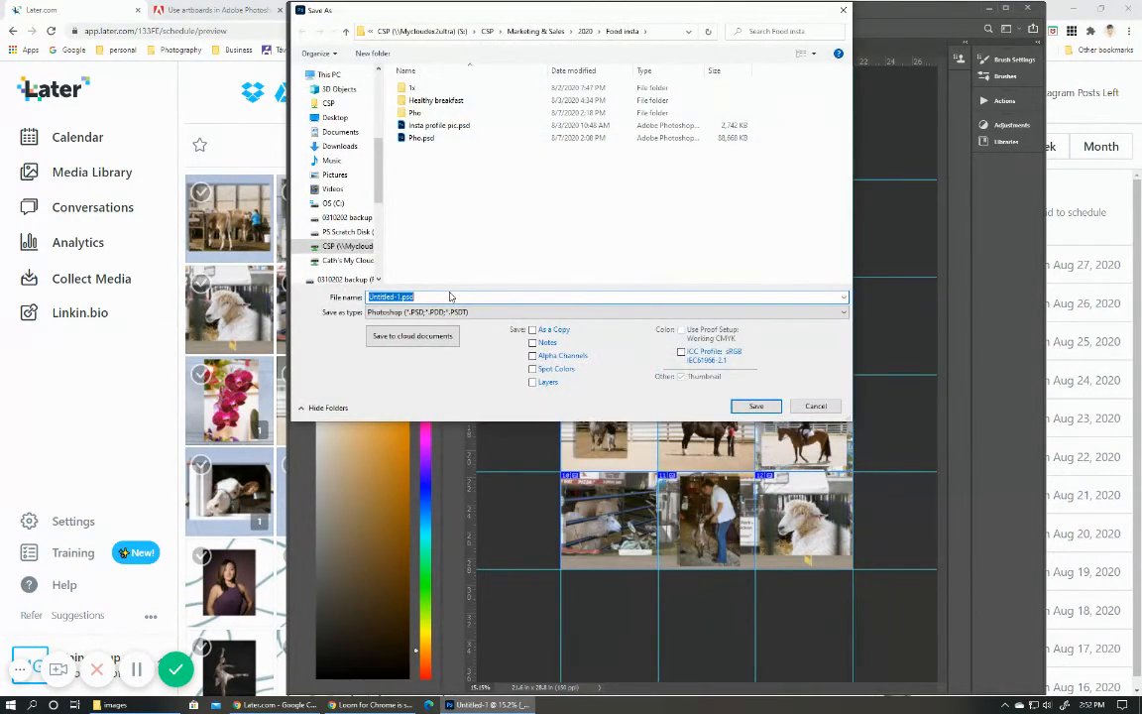
type("GCF2019")
key("Return")
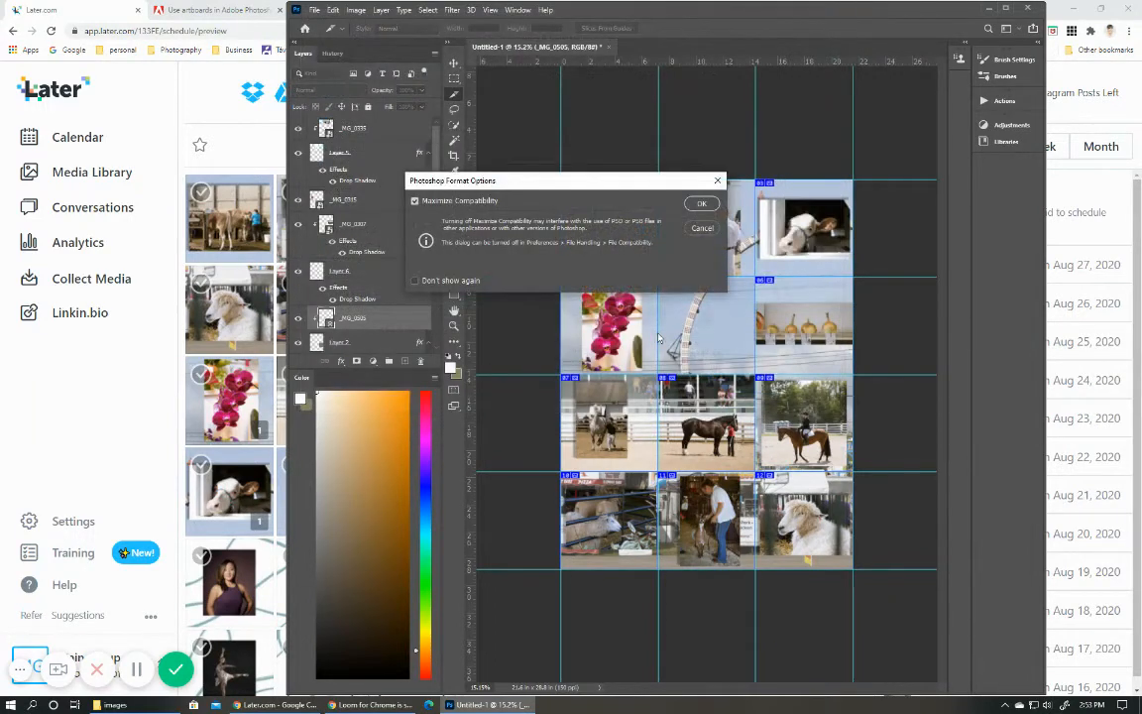
left_click(701, 204)
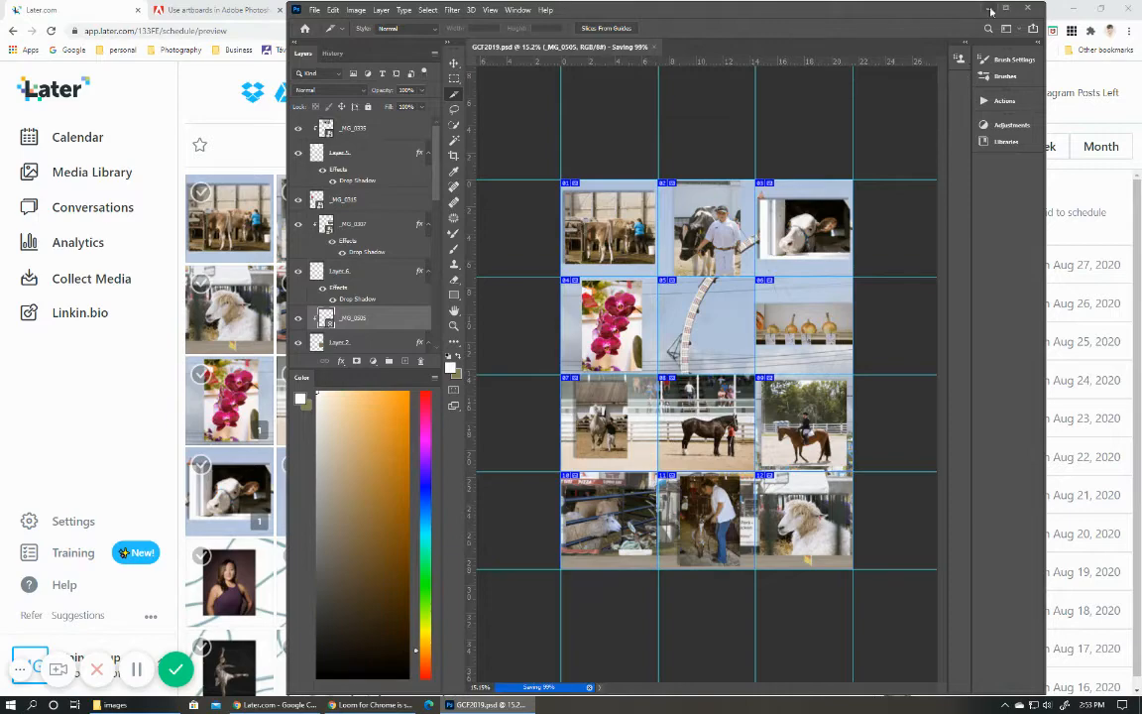
left_click(1027, 8)
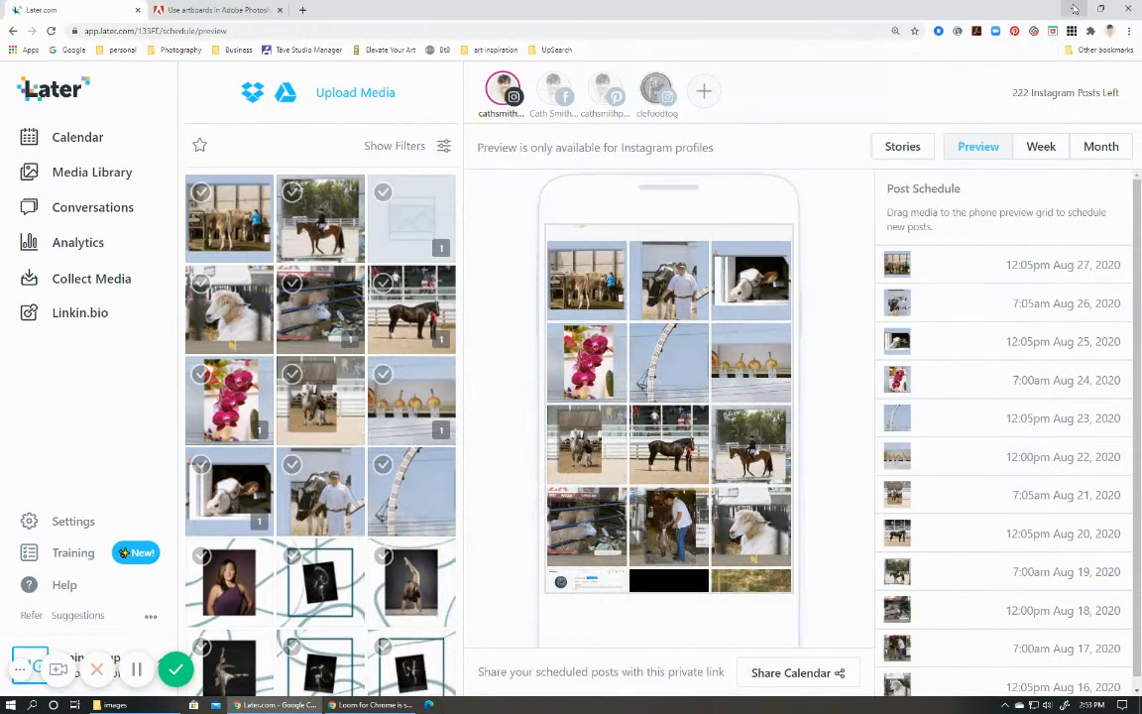
Clear the browser and the images folder off the screen and launch Adobe Illustrator 2020.
left_click(1074, 9)
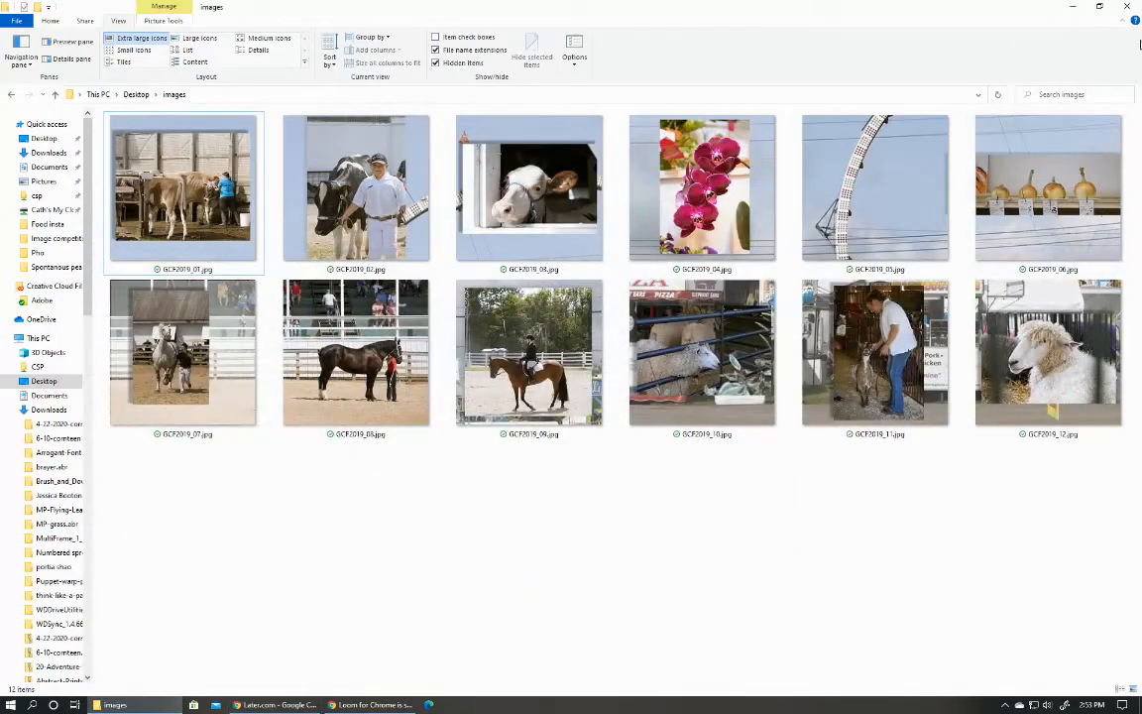
left_click(1114, 8)
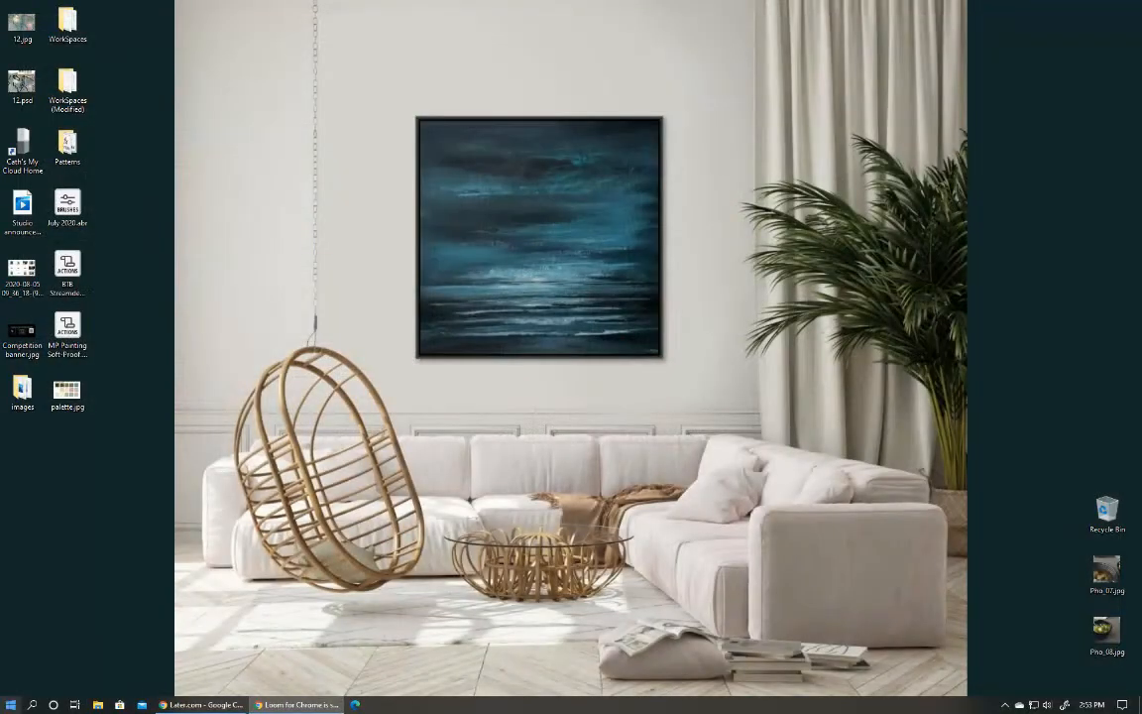
key("super")
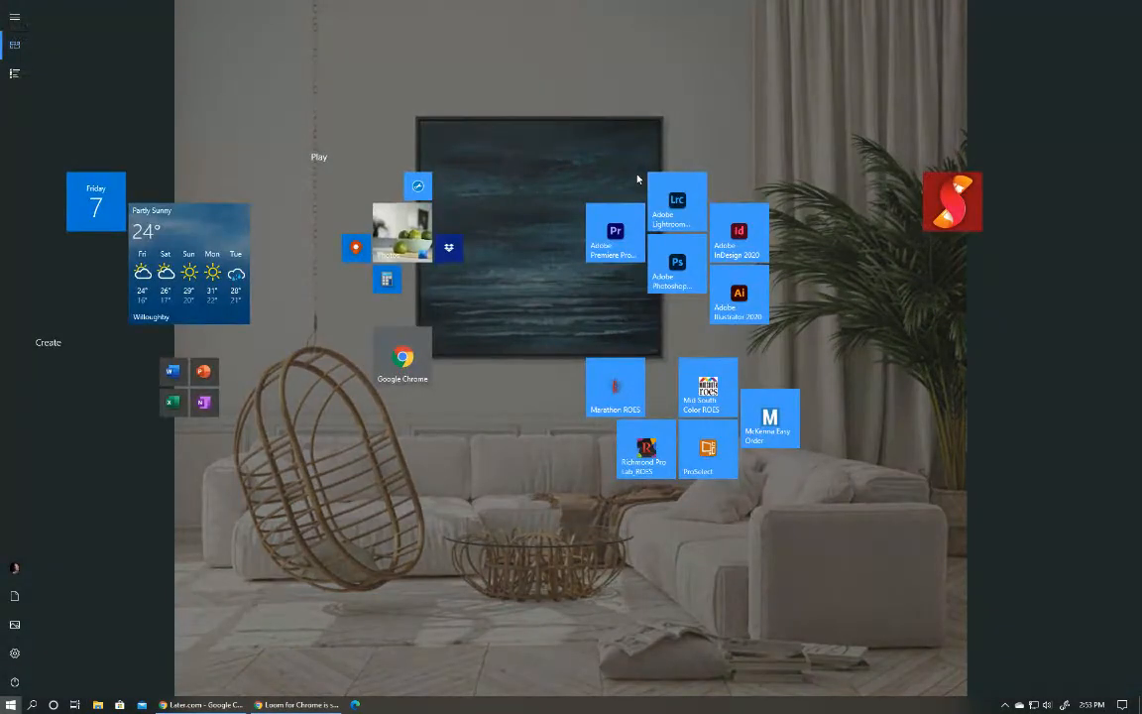
left_click(738, 295)
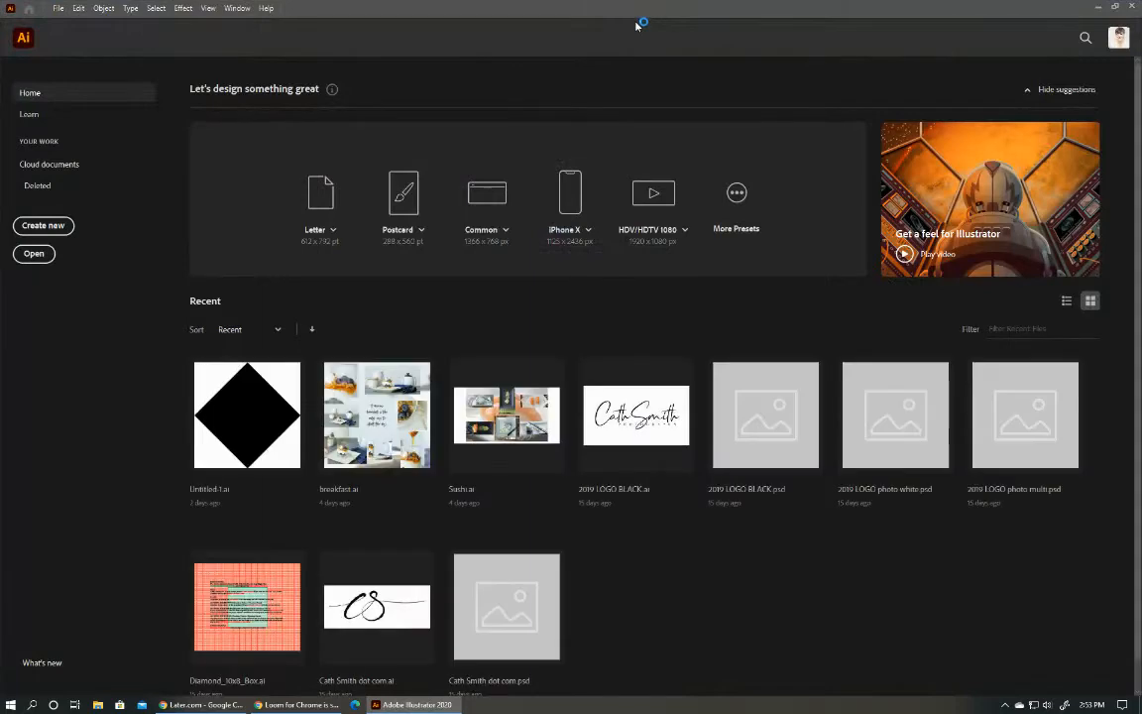
Start a new print document with a width and height of 1080 pt.
left_click(55, 9)
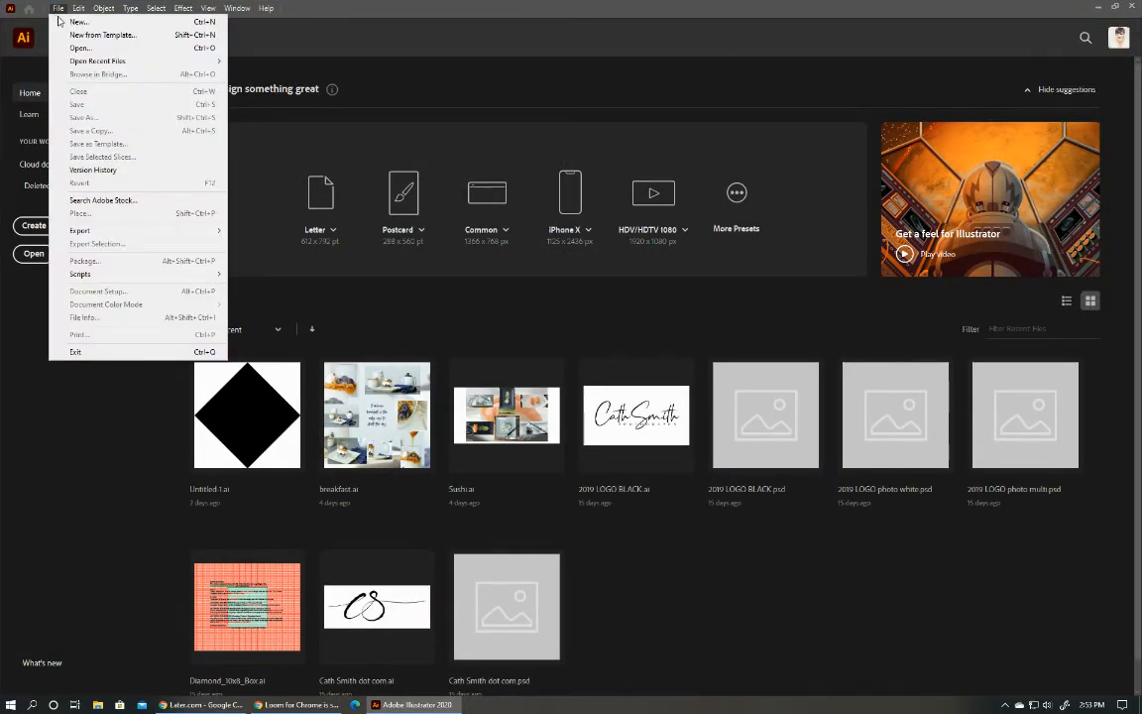
left_click(61, 21)
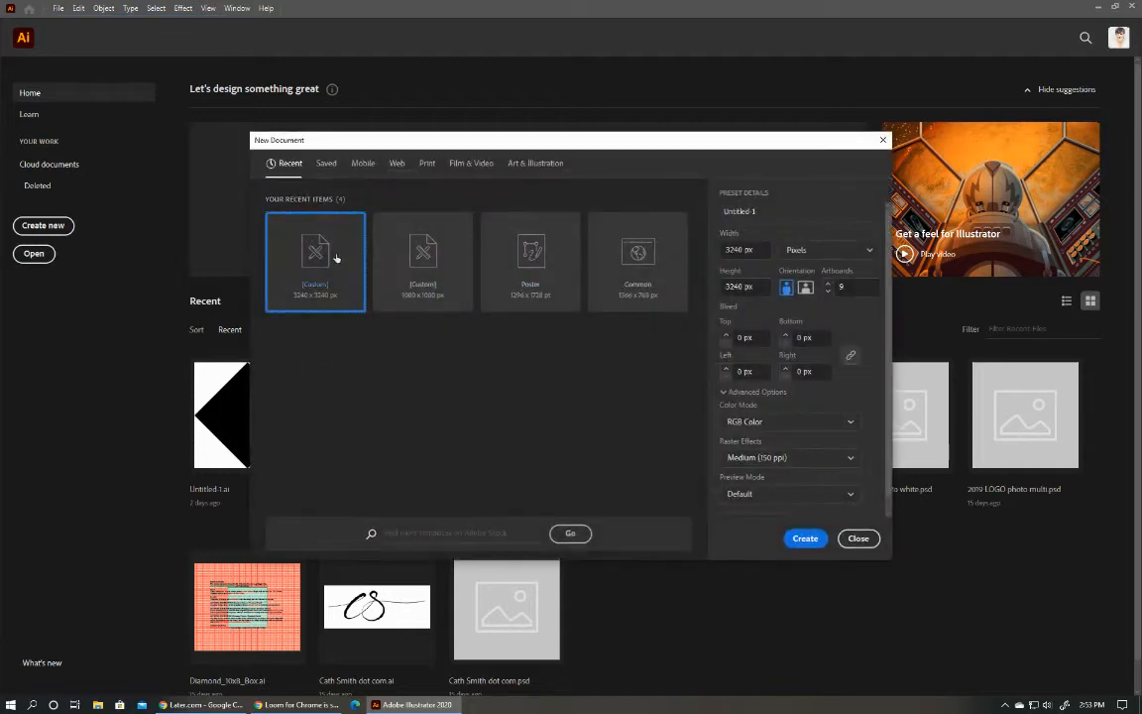
left_click(427, 162)
double_click(736, 250)
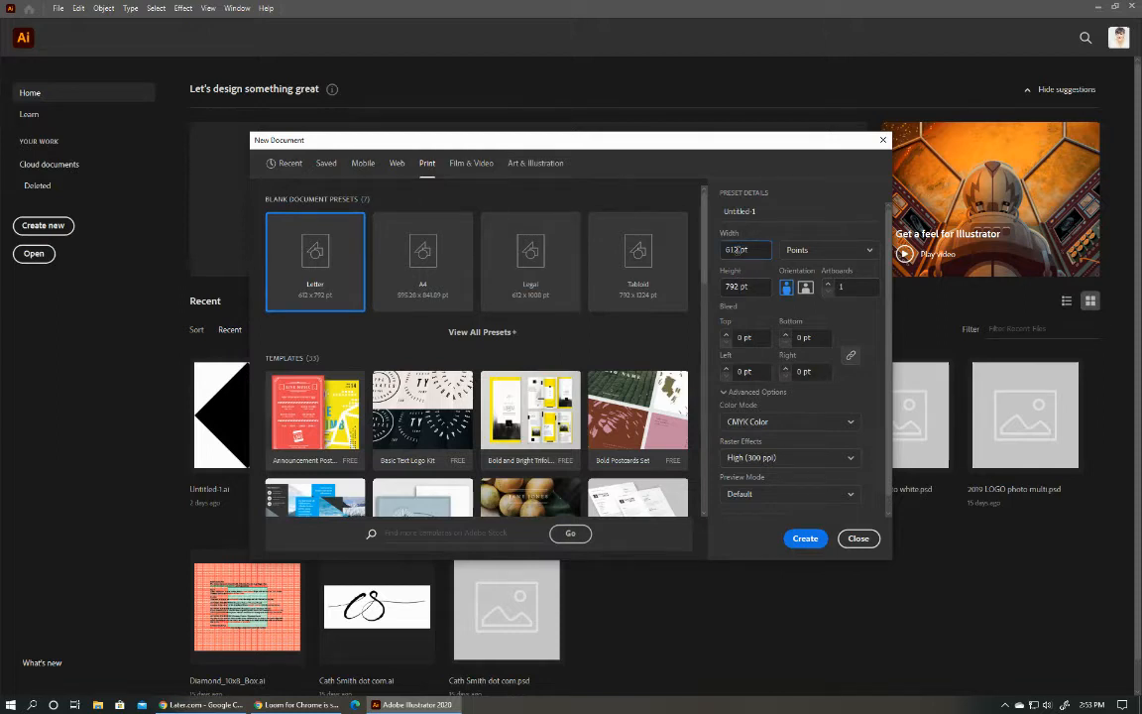
type("1080")
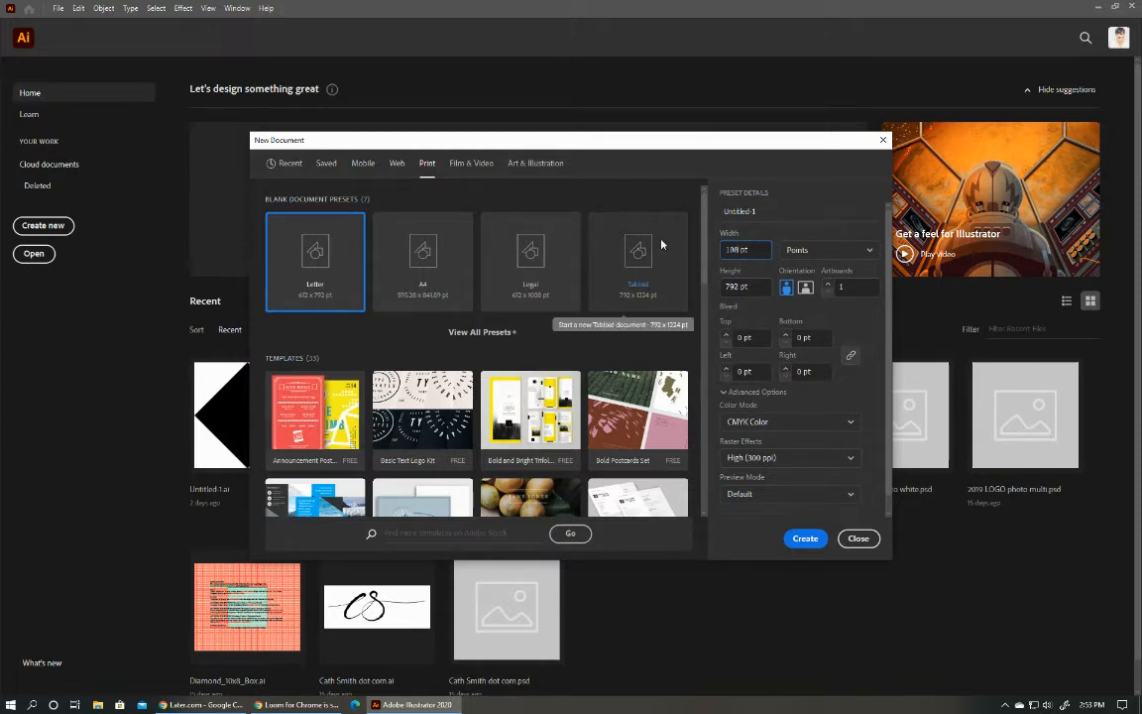
key("Tab")
key("Tab")
type("1080")
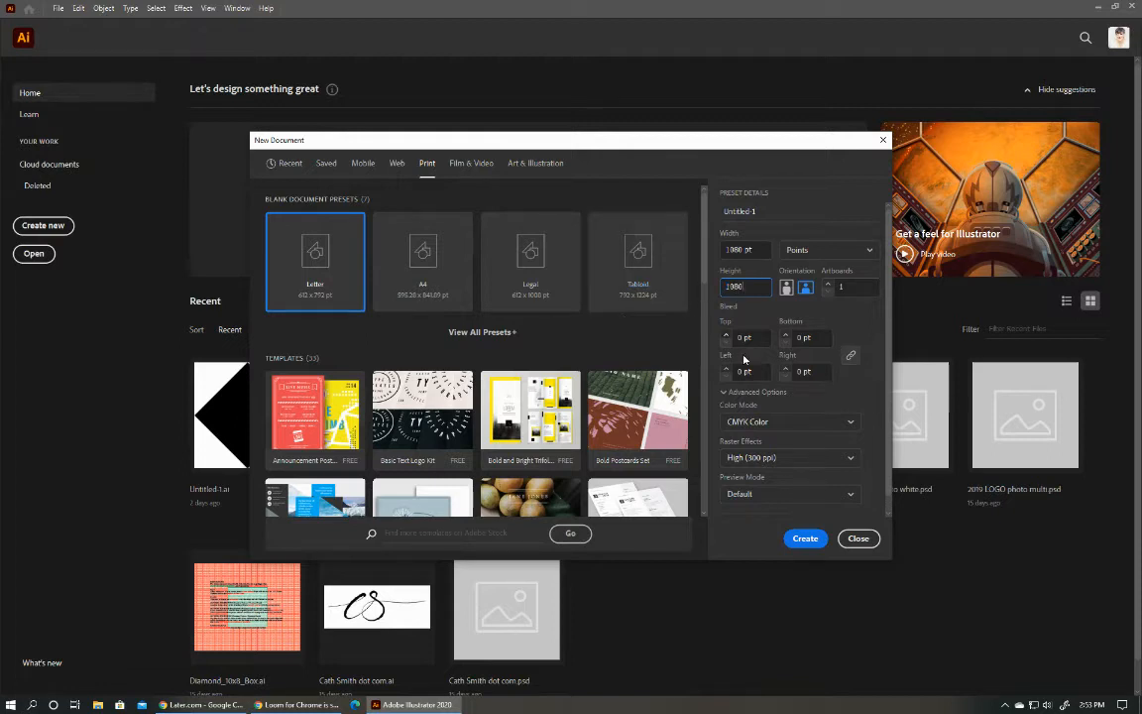
Set nine artboards and RGB Color mode for the new document, check the additional settings, and create it.
left_click(828, 285)
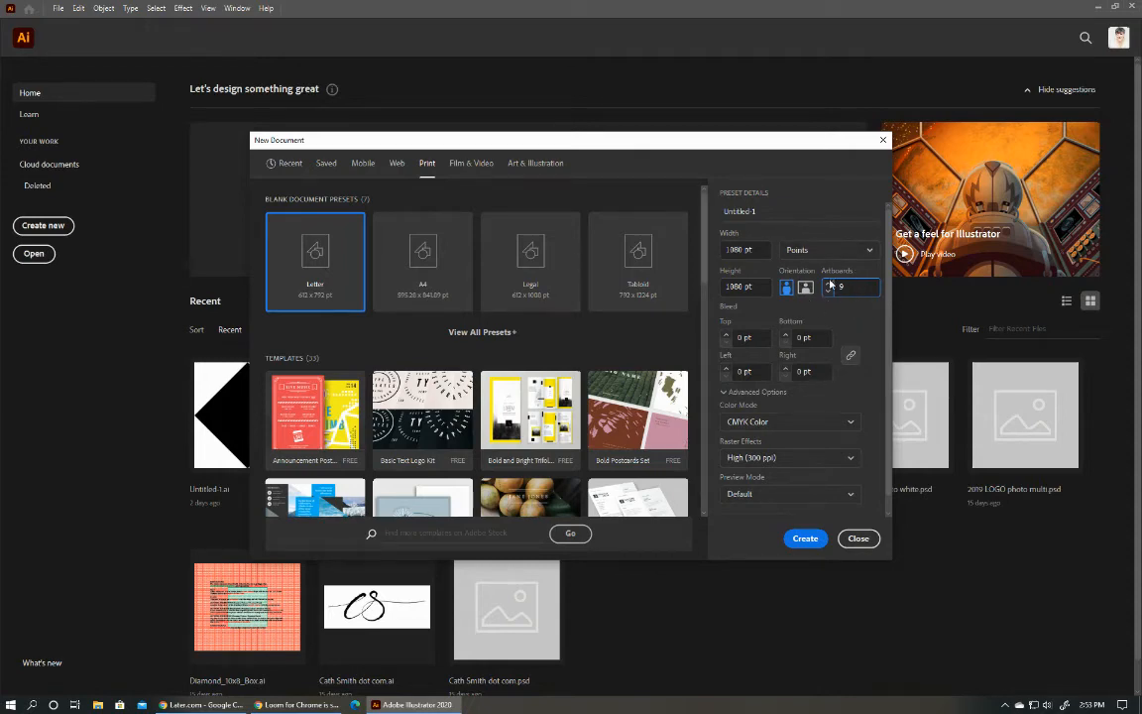
scroll(853, 388, "down", 1)
left_click(842, 409)
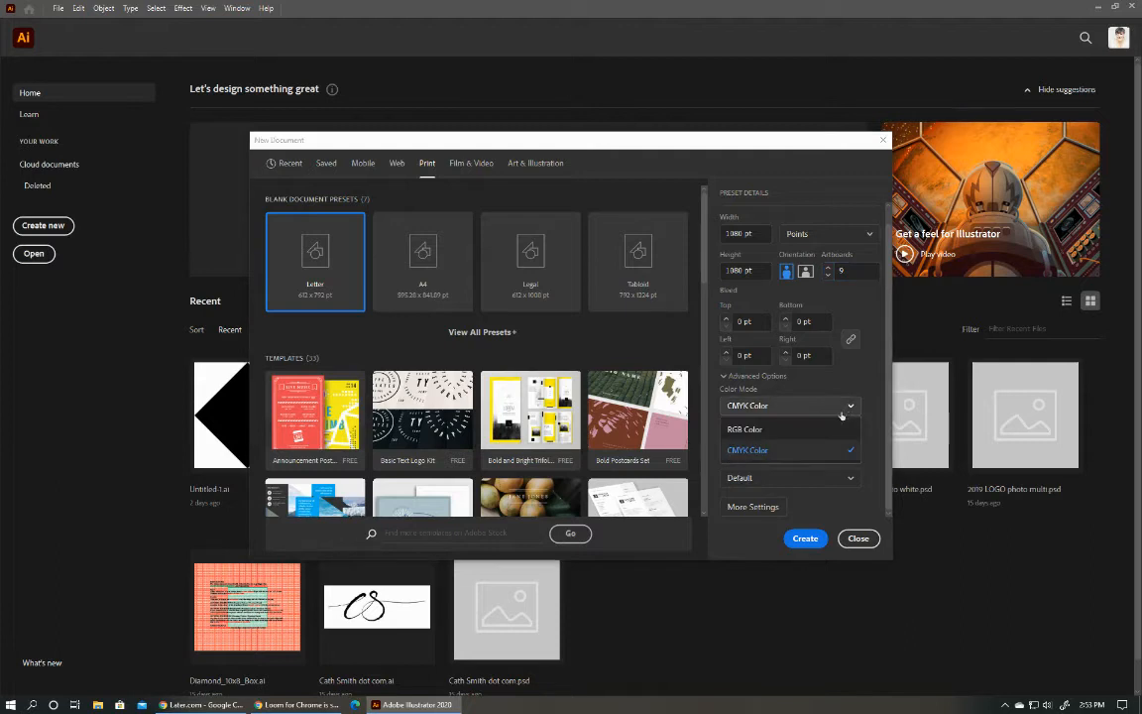
left_click(783, 429)
left_click(754, 376)
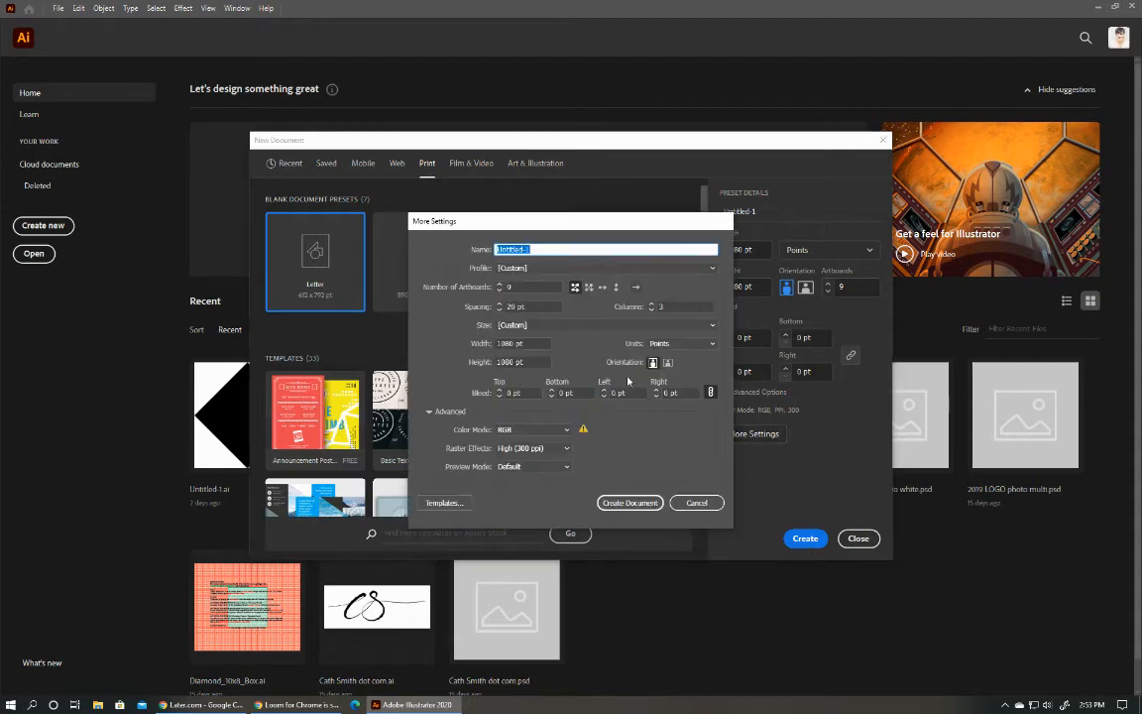
left_click(697, 502)
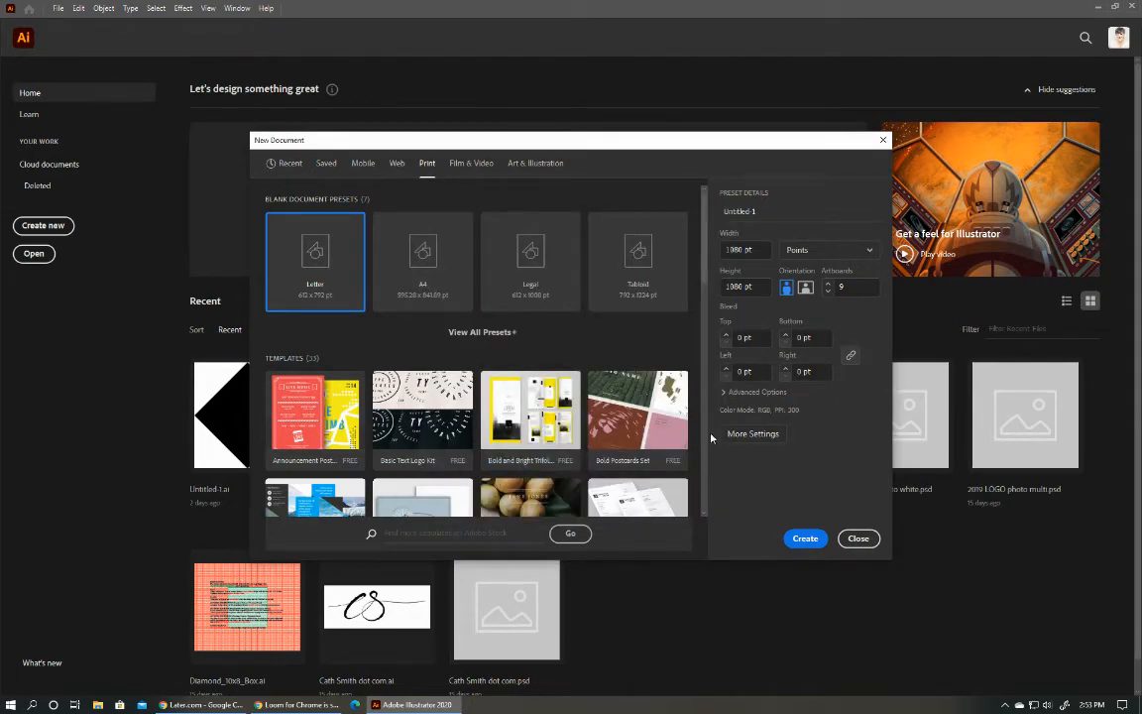
left_click(819, 539)
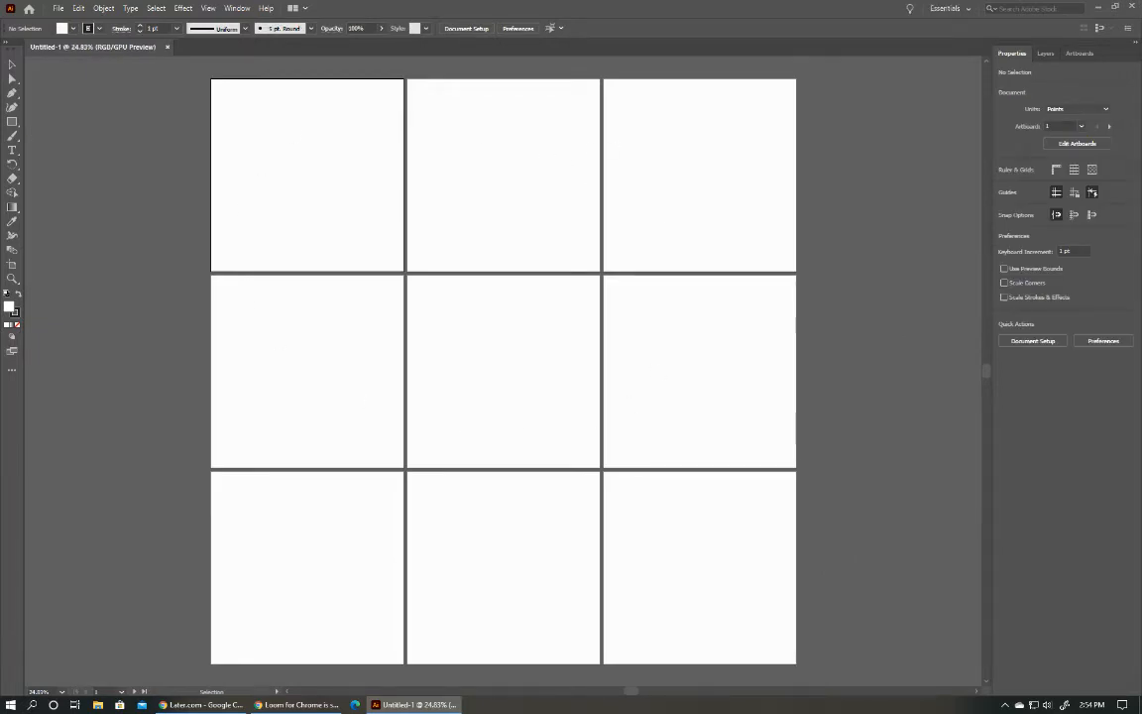
Find the photo _SP_7068.jpg in the JPEG folder in File Explorer and place it as a linked image on the artboards.
key("super+e")
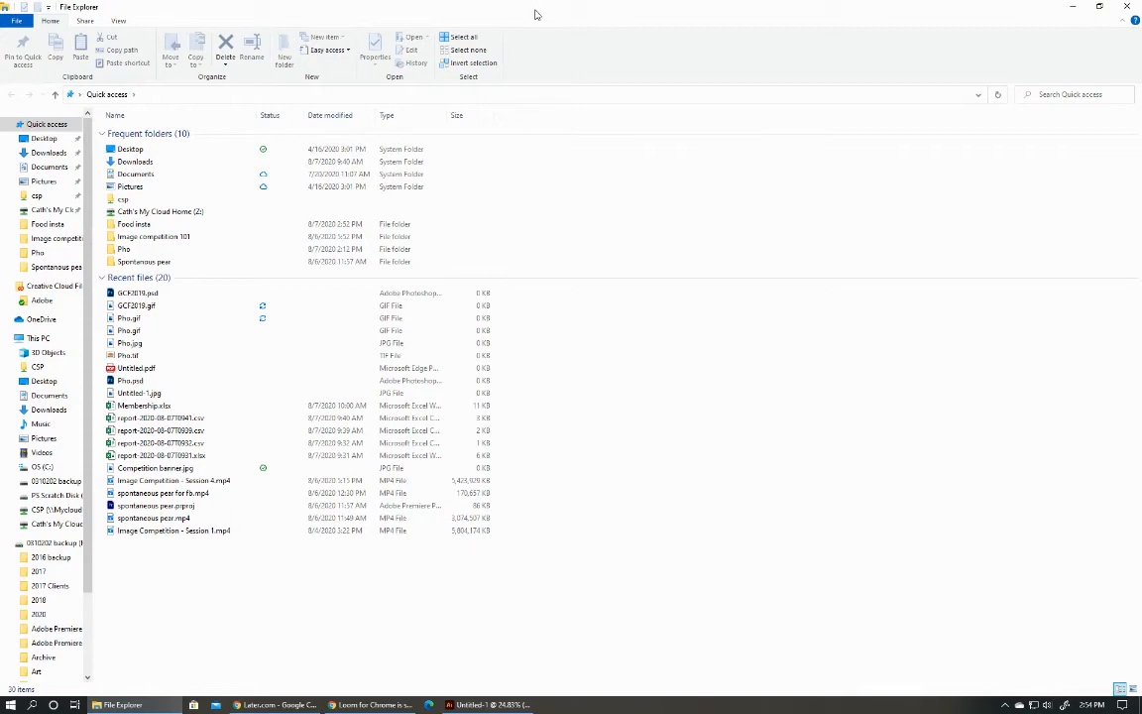
left_click_drag(534, 11, 1141, 82)
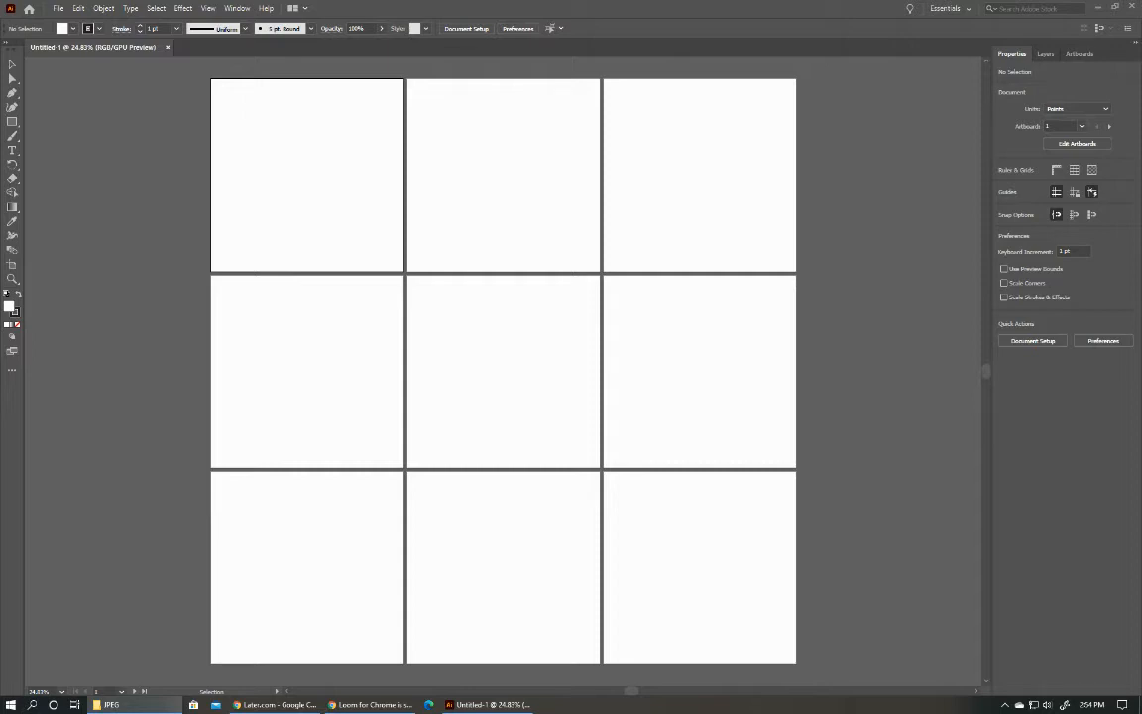
left_click_drag(607, 400, 395, 241)
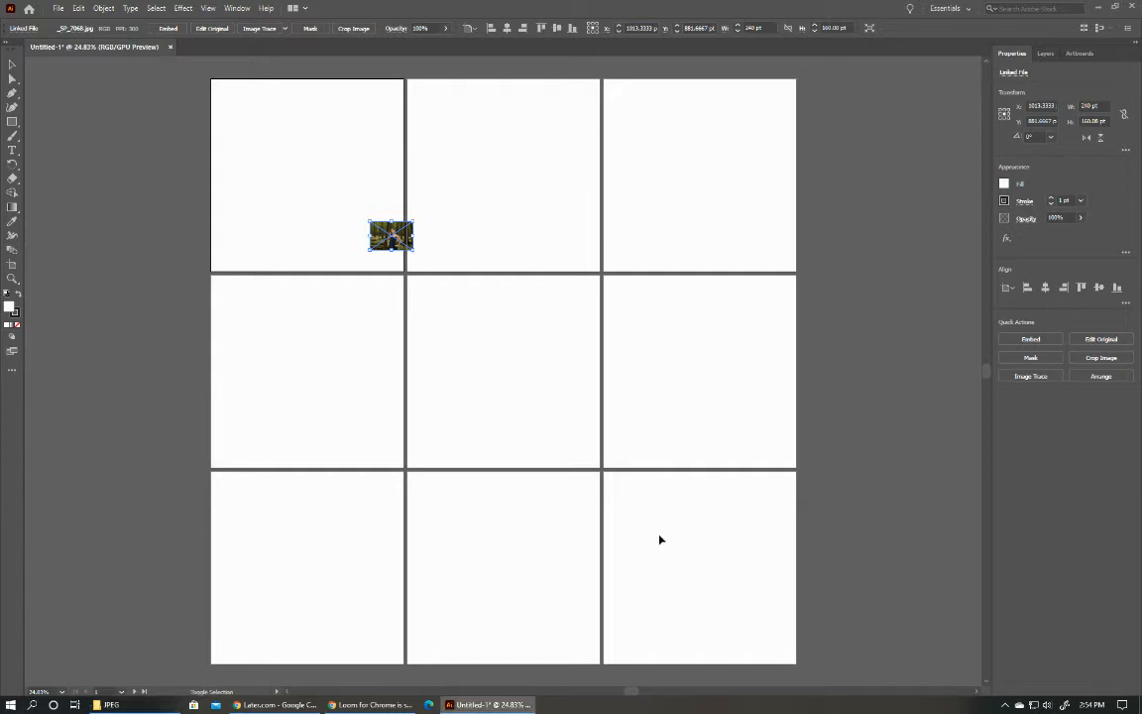
Enlarge the placed portrait proportionally to about 5185 by 3458 pt so it covers all nine artboards.
left_click_drag(414, 248, 884, 615)
scroll(785, 400, "up", 5)
scroll(649, 303, "up", 3)
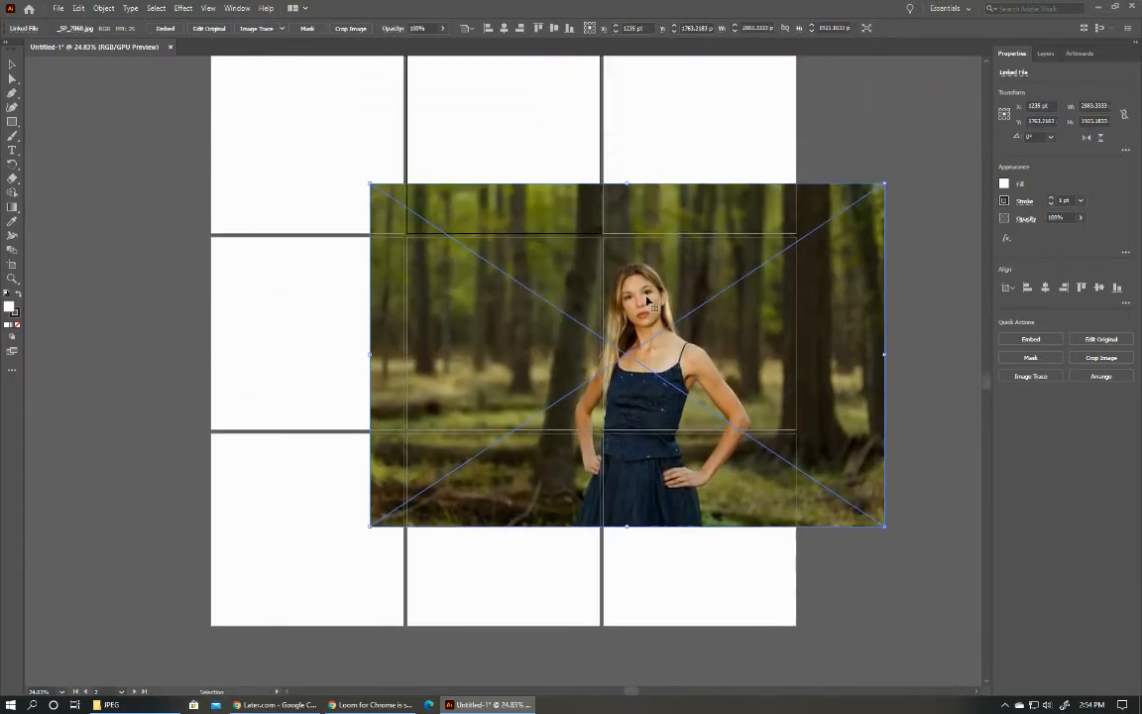
scroll(548, 331, "up", 3)
left_click_drag(370, 311, 120, 95)
scroll(839, 527, "down", 4)
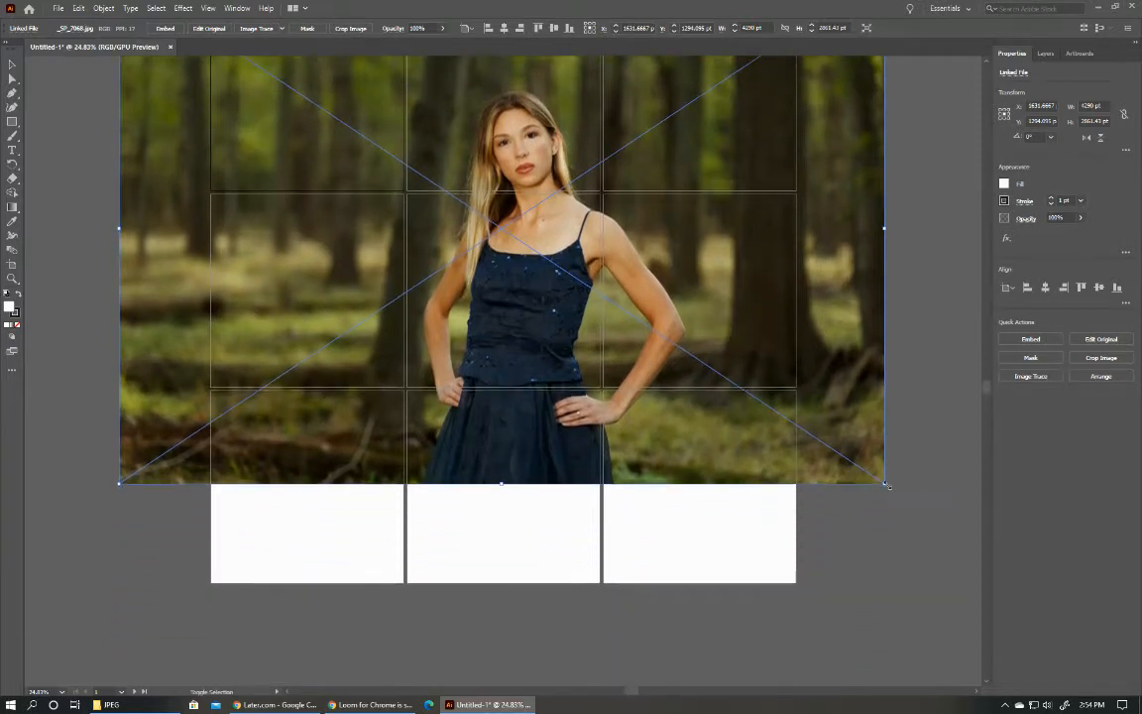
left_click_drag(887, 486, 846, 594)
scroll(642, 421, "down", 2)
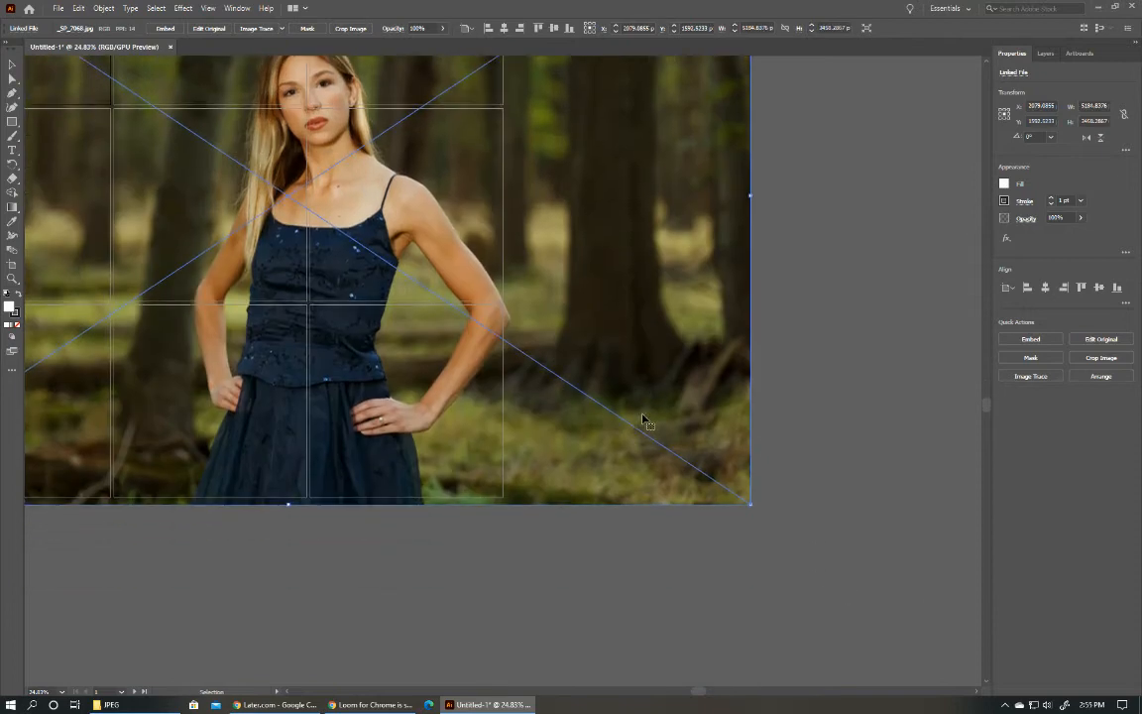
scroll(643, 420, "up", 2)
scroll(587, 387, "down", 2)
scroll(586, 377, "up", 2)
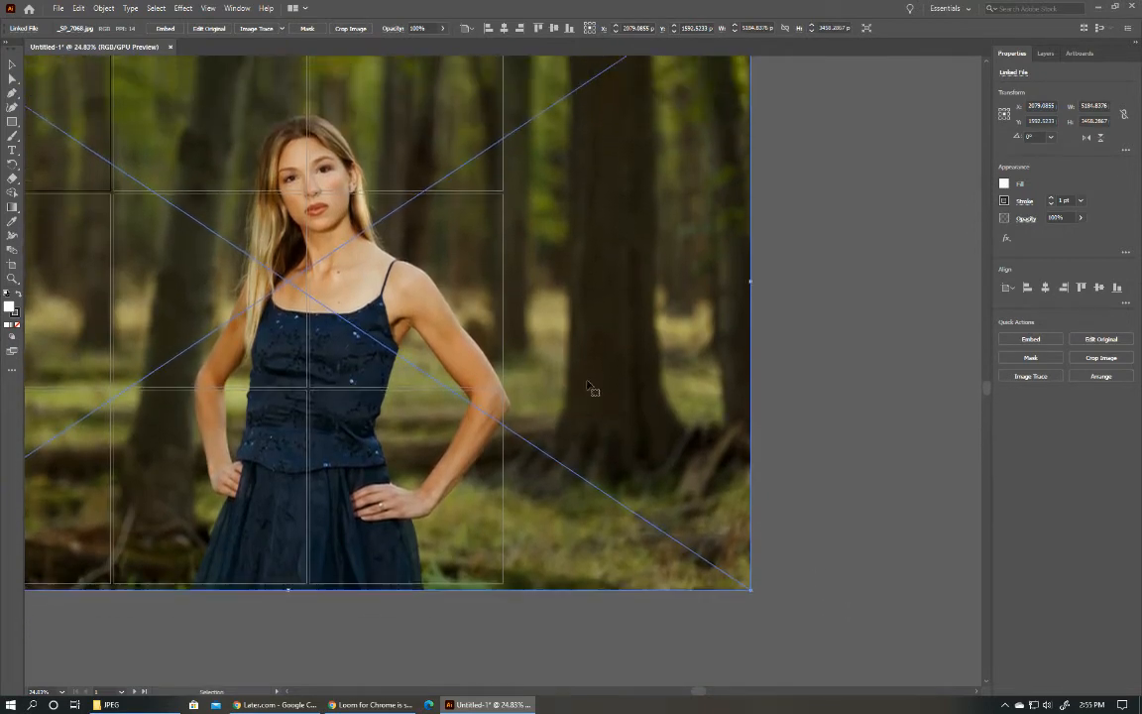
Reposition the enlarged portrait horizontally so the woman stands around the middle and right columns of the artboard grid.
left_click_drag(700, 693, 643, 684)
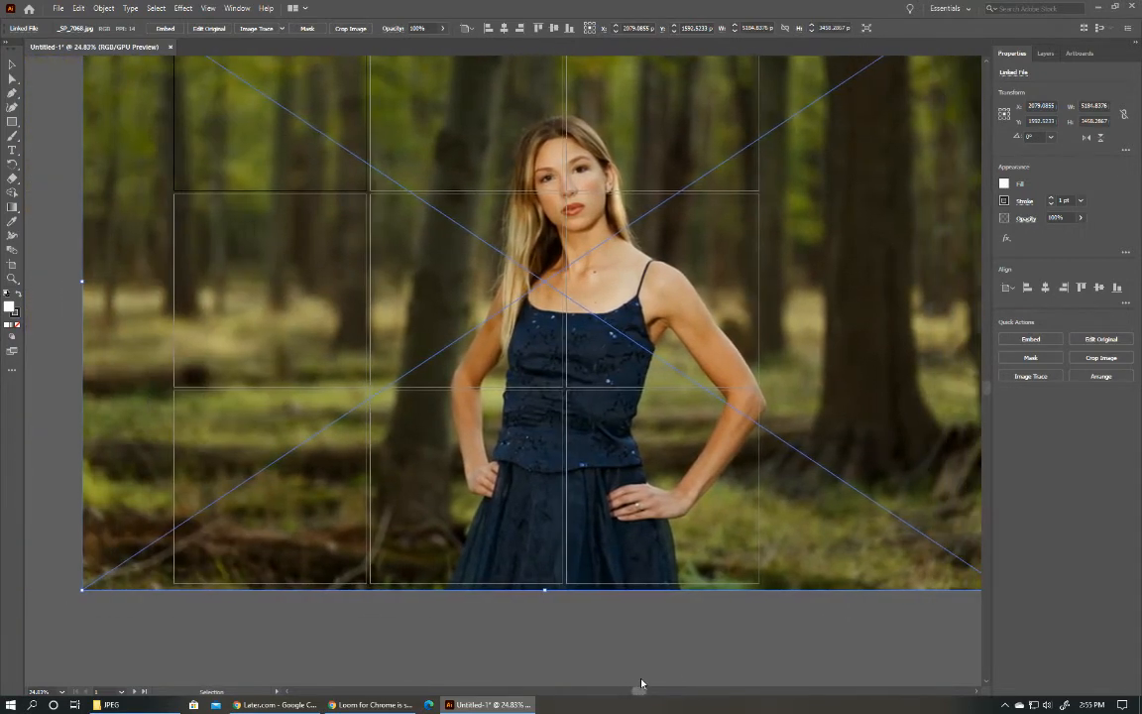
scroll(620, 340, "down", 5)
scroll(621, 340, "up", 4)
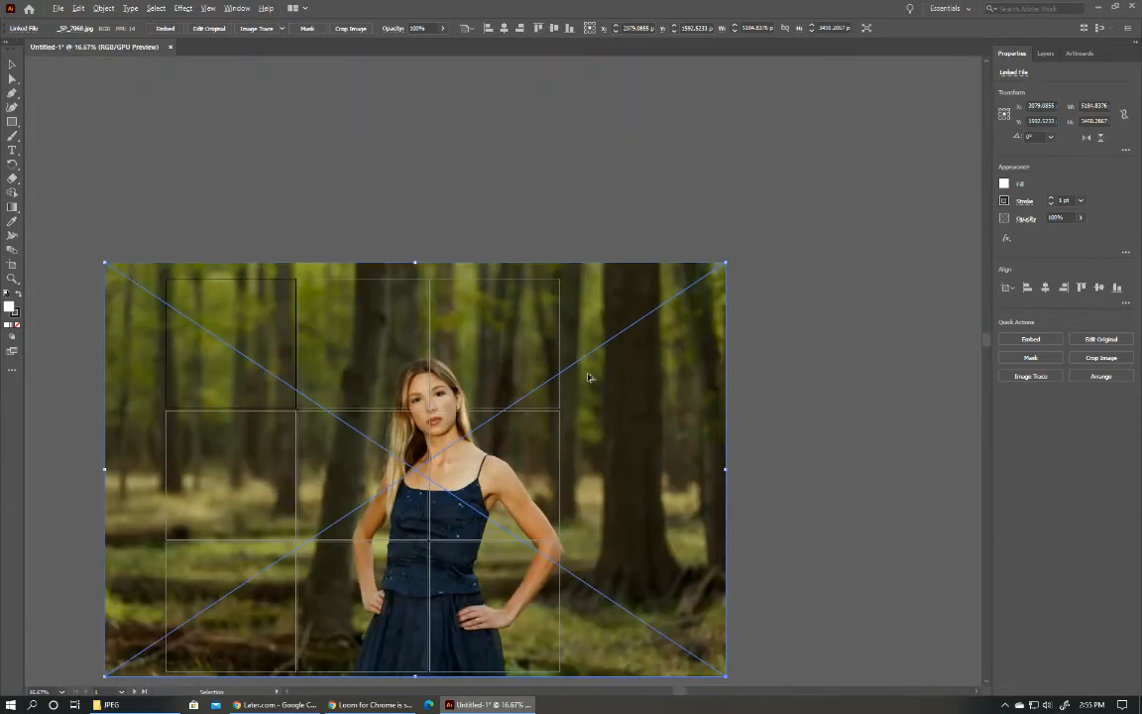
scroll(505, 476, "down", 1)
left_click_drag(505, 477, 547, 474)
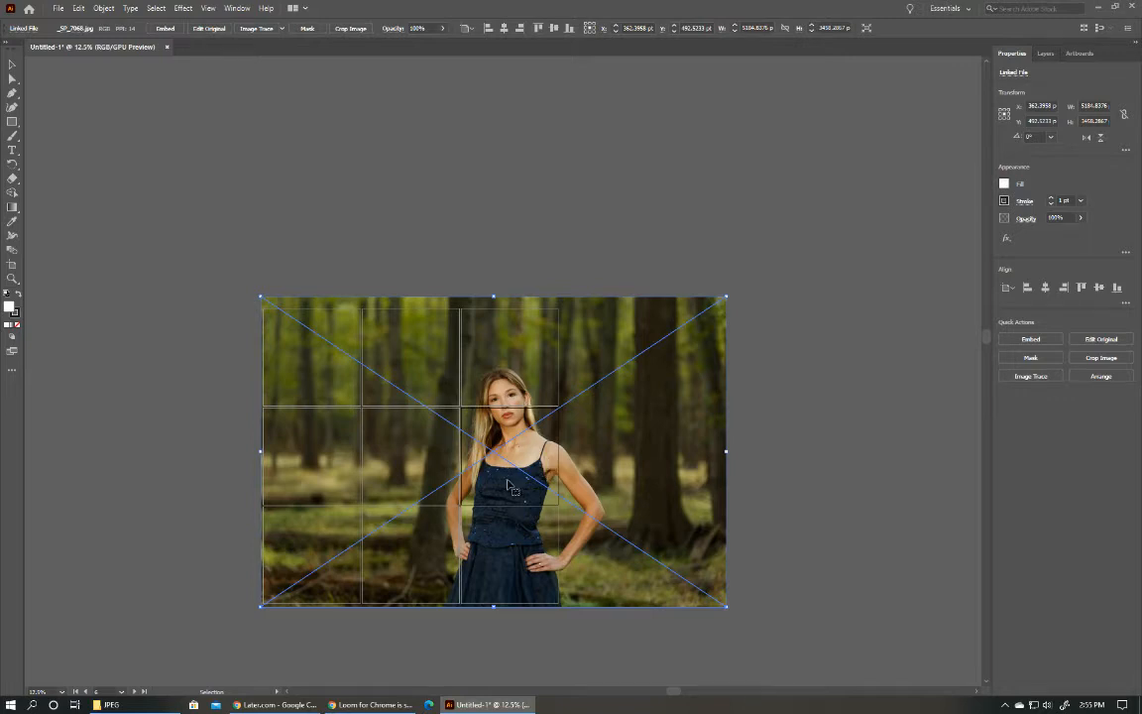
left_click_drag(505, 484, 464, 506)
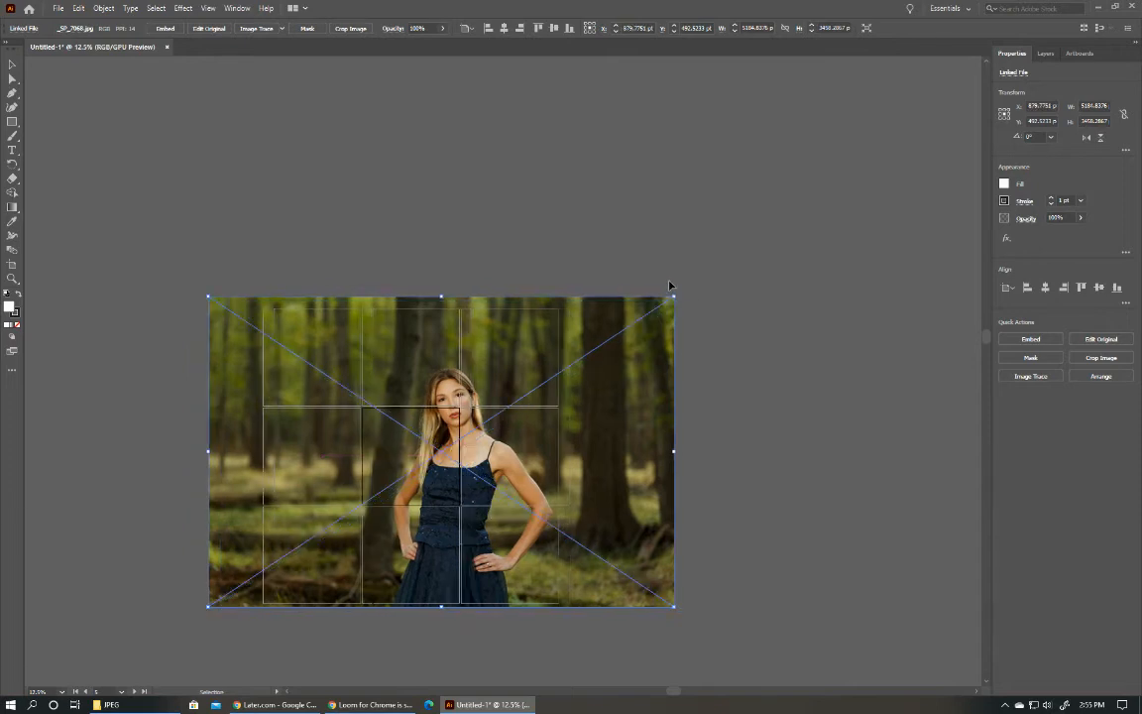
Enlarge the portrait to about 5977 by 3987 pt and shift it so the face falls within the upper-right artboard.
left_click_drag(673, 295, 746, 248)
left_click_drag(507, 395, 510, 395)
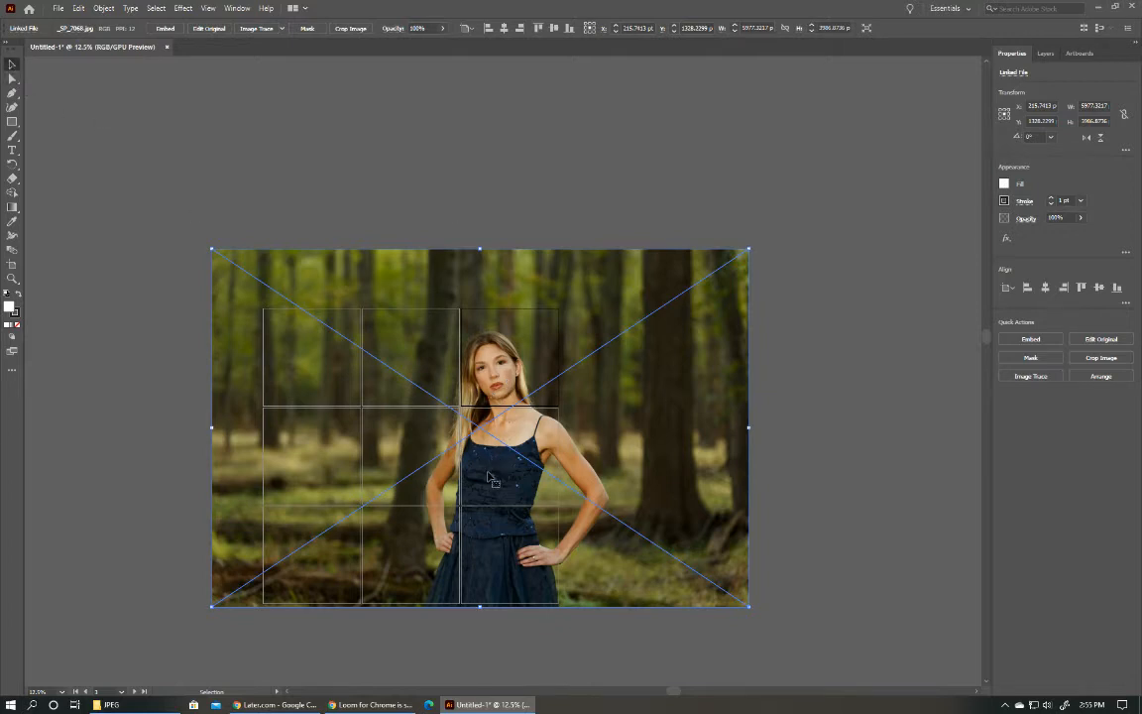
mouse_move(489, 478)
left_mouse_down()
mouse_move(517, 479)
mouse_move(482, 484)
left_mouse_up()
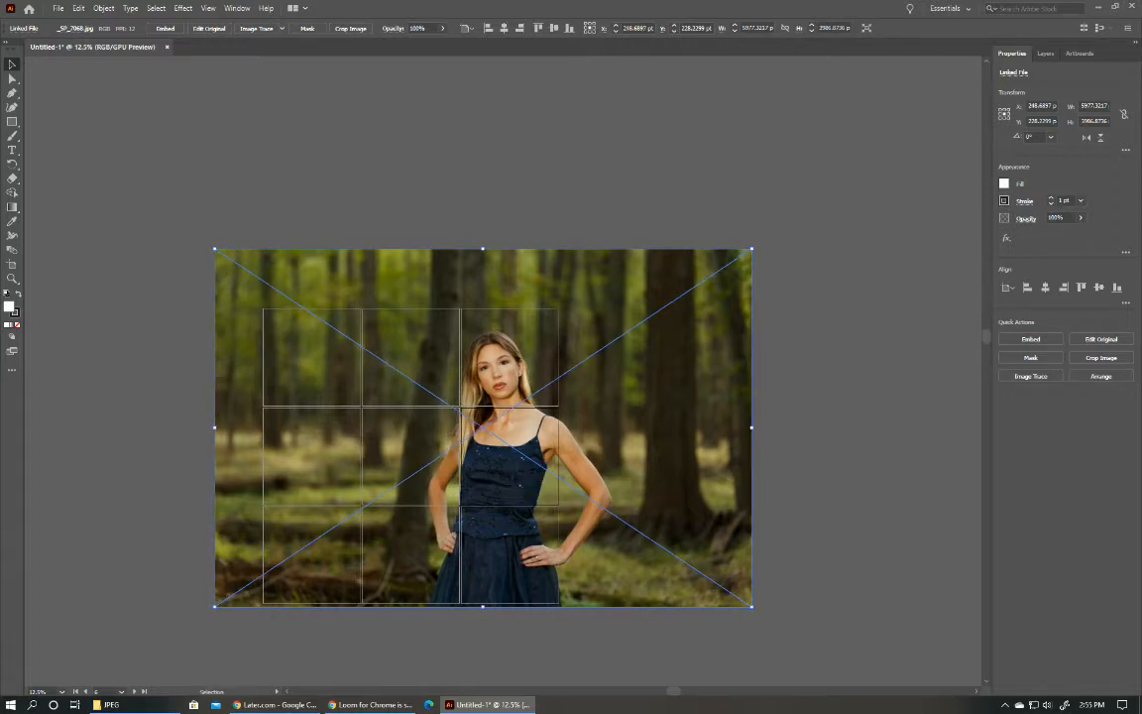
Place the vertical forest photo _SP_7048.jpg on the artboards and delete the large portrait.
left_click_drag(1140, 308, 395, 483)
left_click(712, 372)
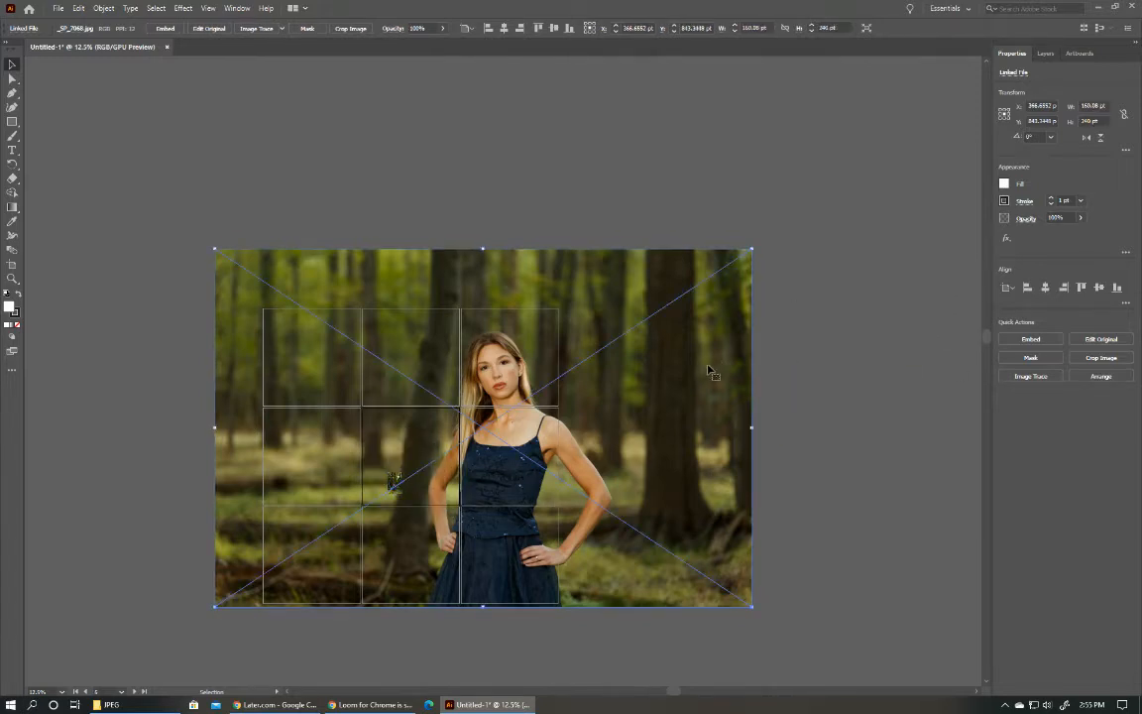
key("Delete")
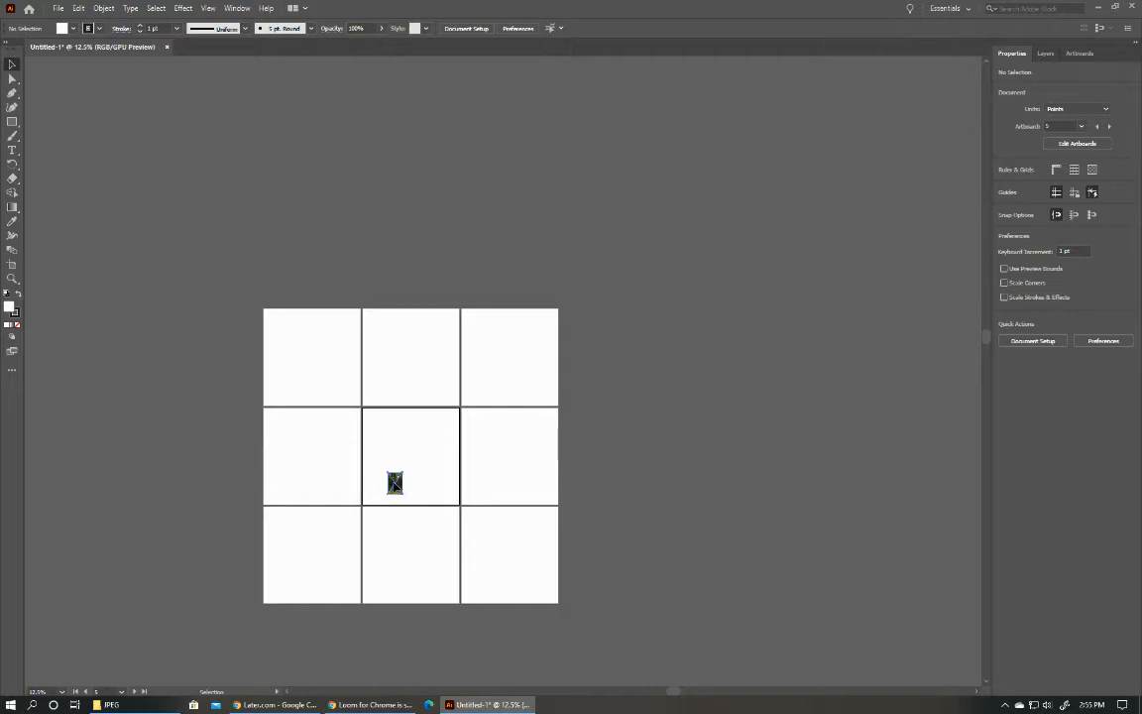
Enlarge the vertical forest photo to about 4353 by 6527 pt and position it so its upper part covers all nine artboards.
left_click_drag(397, 482, 560, 621)
mouse_move(506, 407)
left_mouse_down()
mouse_move(506, 283)
mouse_move(490, 432)
mouse_move(502, 402)
left_mouse_up()
left_click_drag(554, 586, 654, 544)
scroll(654, 545, "up", 10)
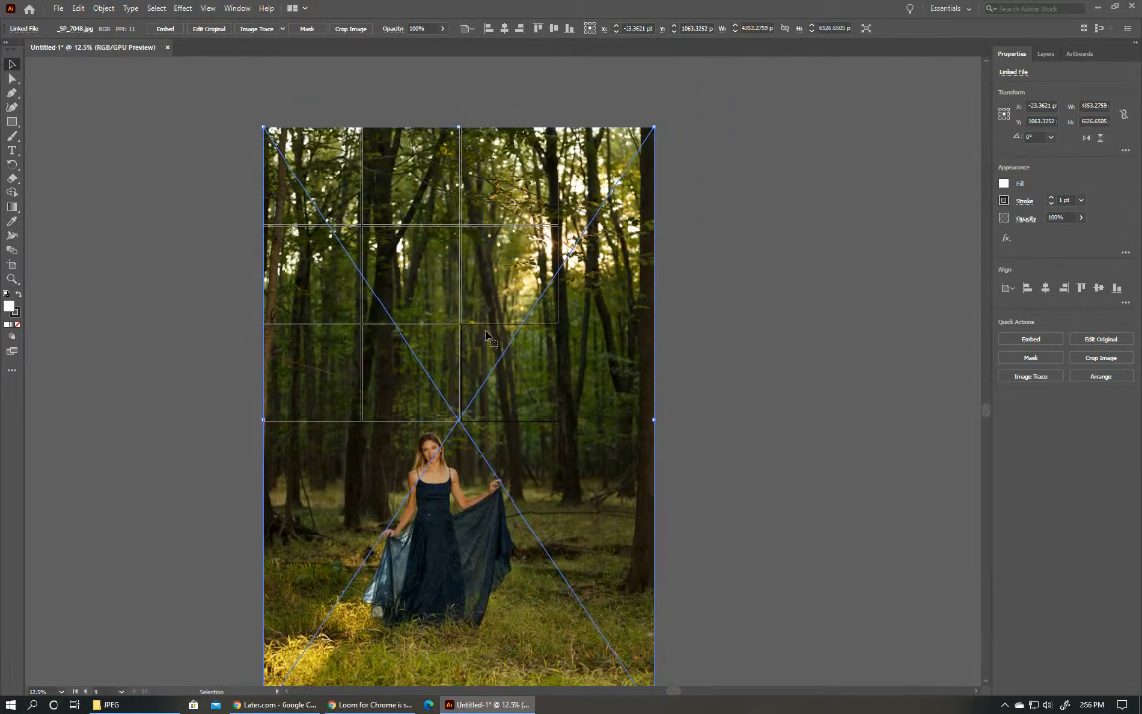
left_click_drag(486, 323, 457, 330)
left_click(660, 321)
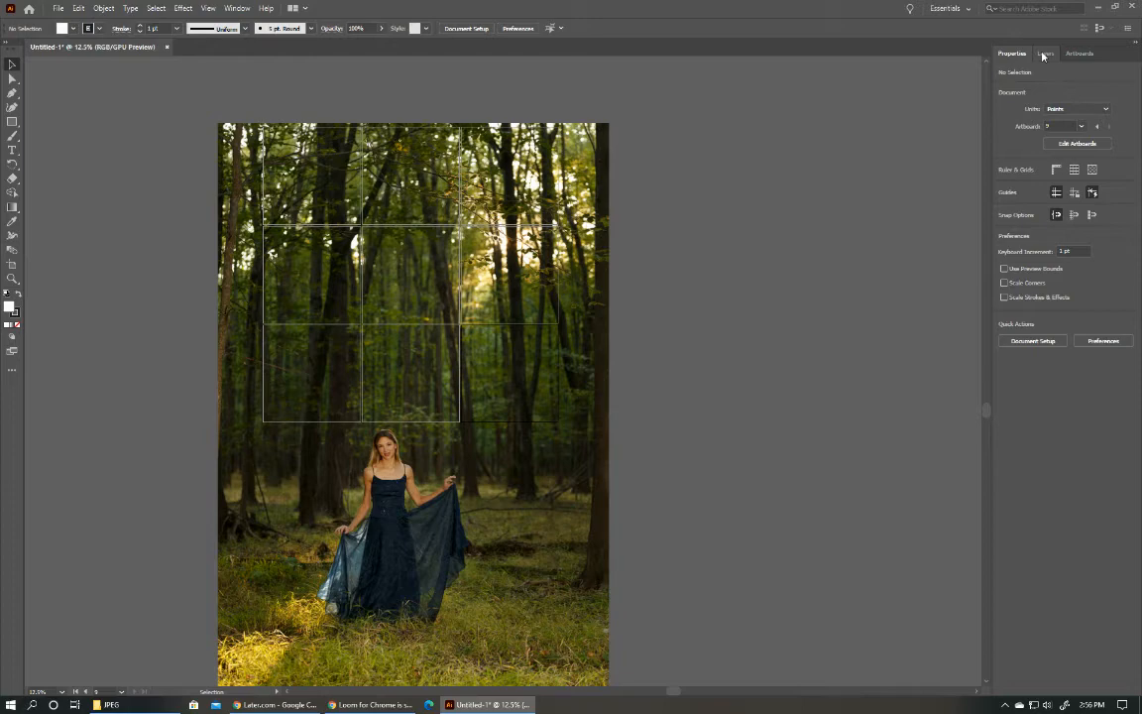
Crop the forest photo to the outer edges of the nine-artboard grid, about 3280 by 3280 pt, accepting the embedded copy.
left_click(383, 485)
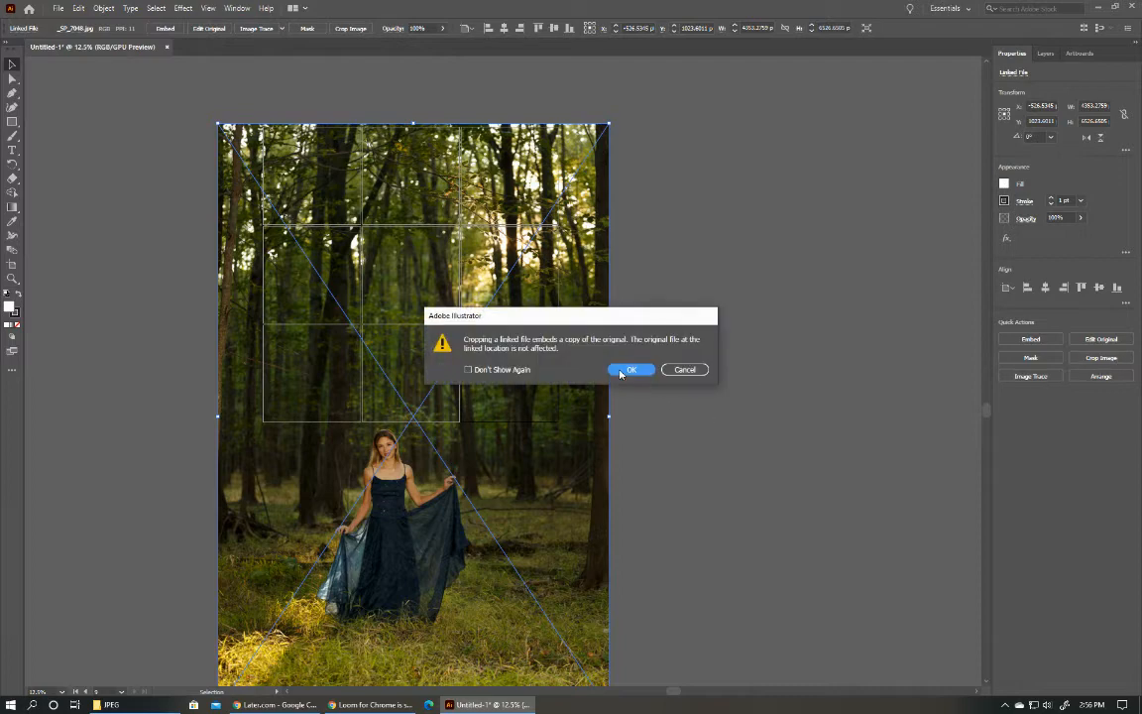
left_click(622, 370)
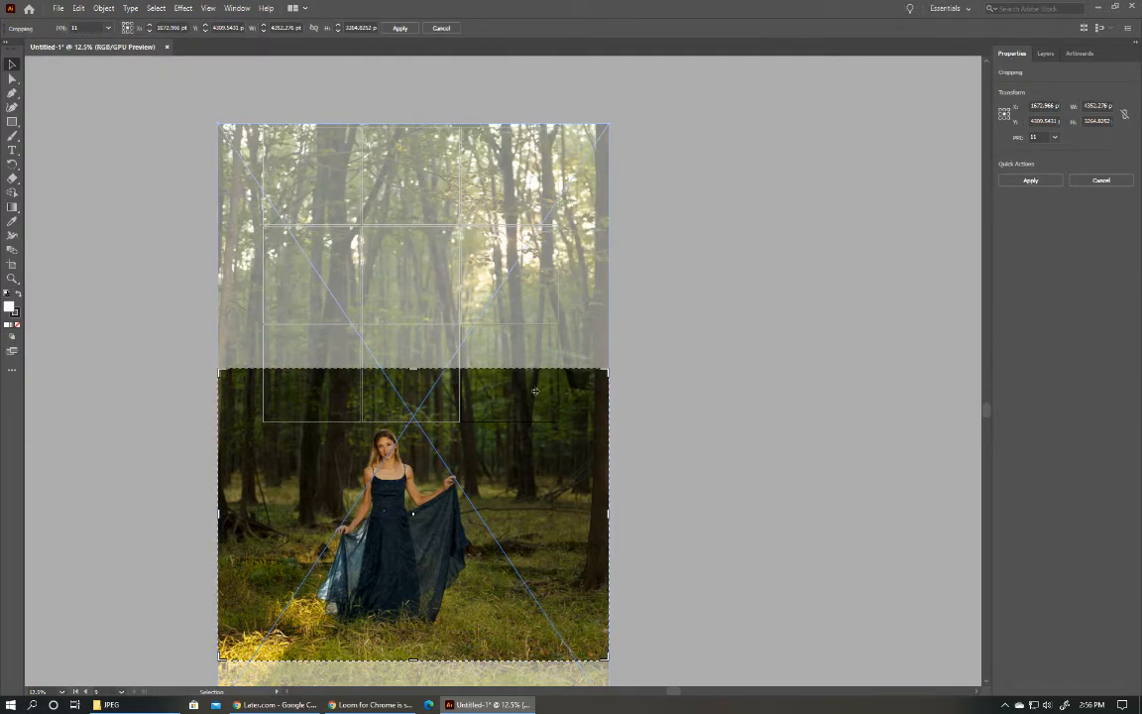
left_click_drag(534, 390, 620, 143)
left_click_drag(608, 271, 558, 277)
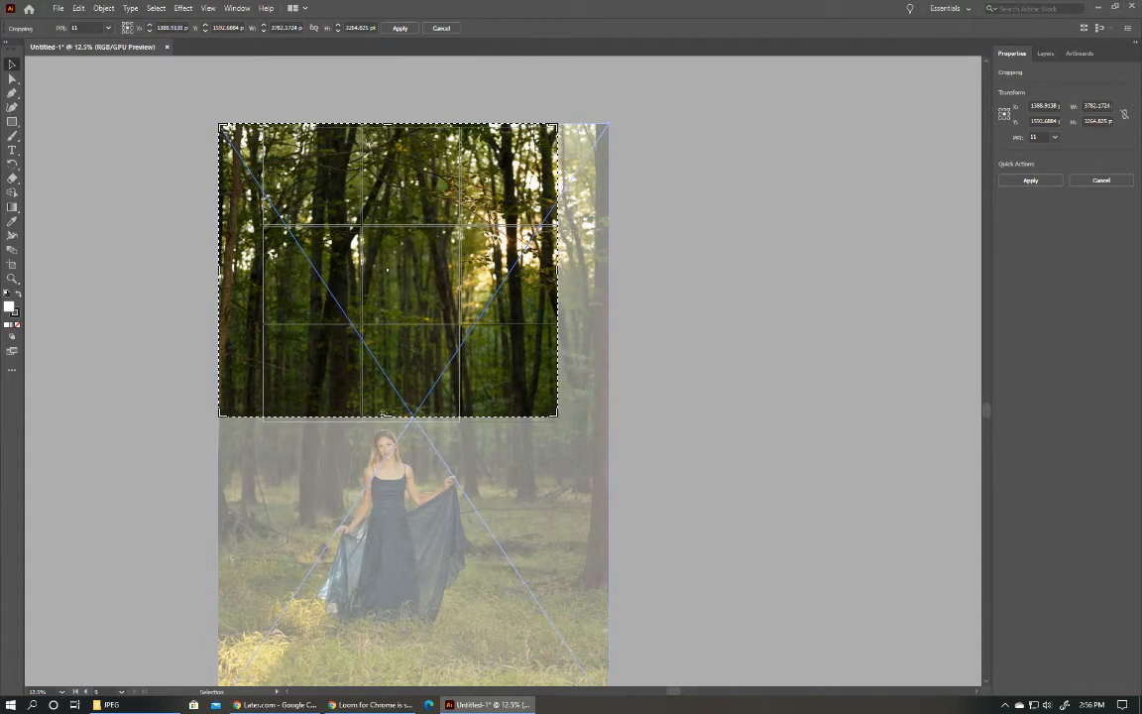
left_click_drag(388, 413, 388, 421)
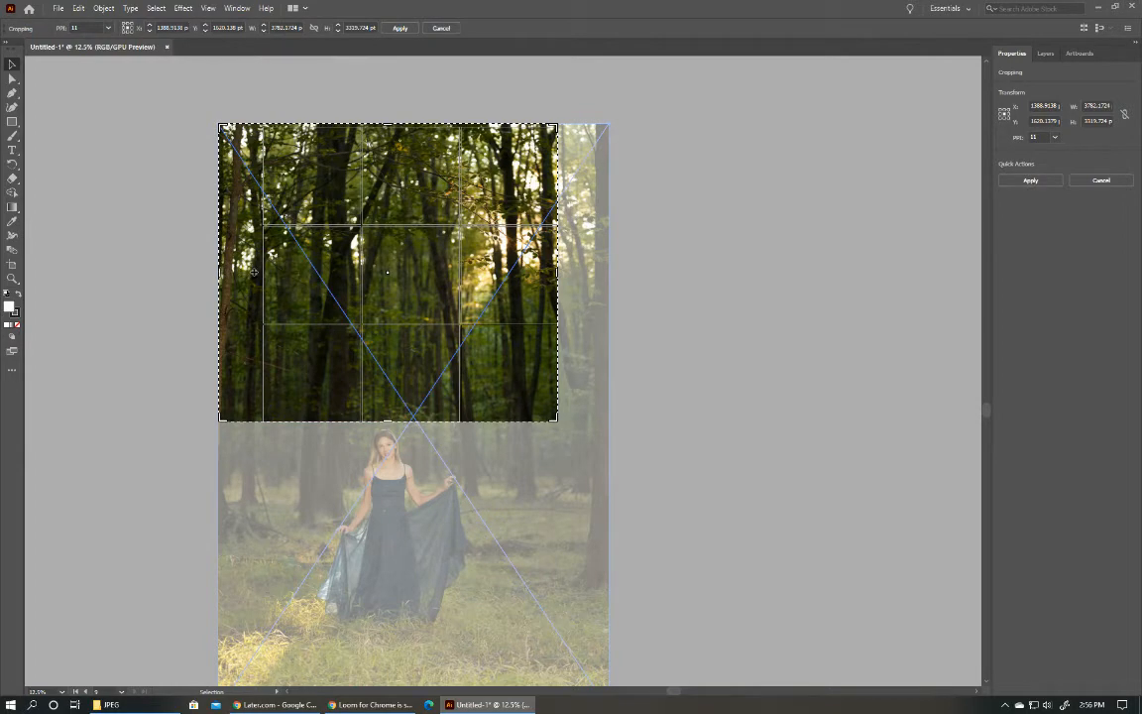
left_click_drag(220, 272, 266, 276)
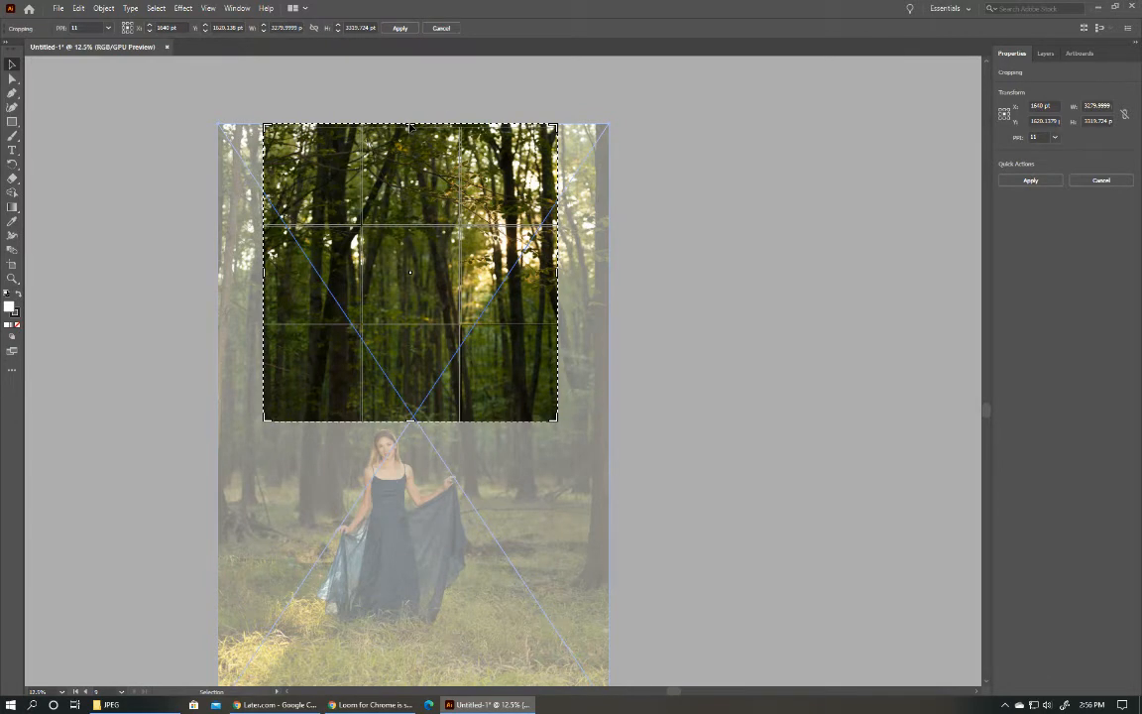
left_click_drag(411, 125, 411, 128)
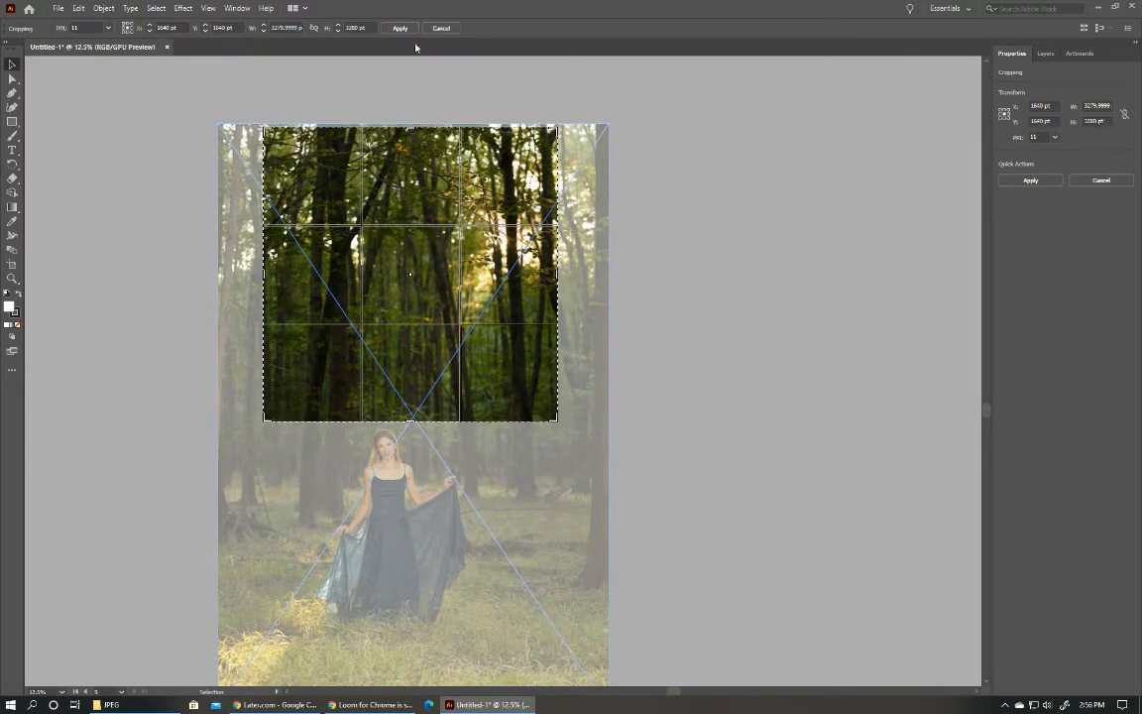
left_click(400, 28)
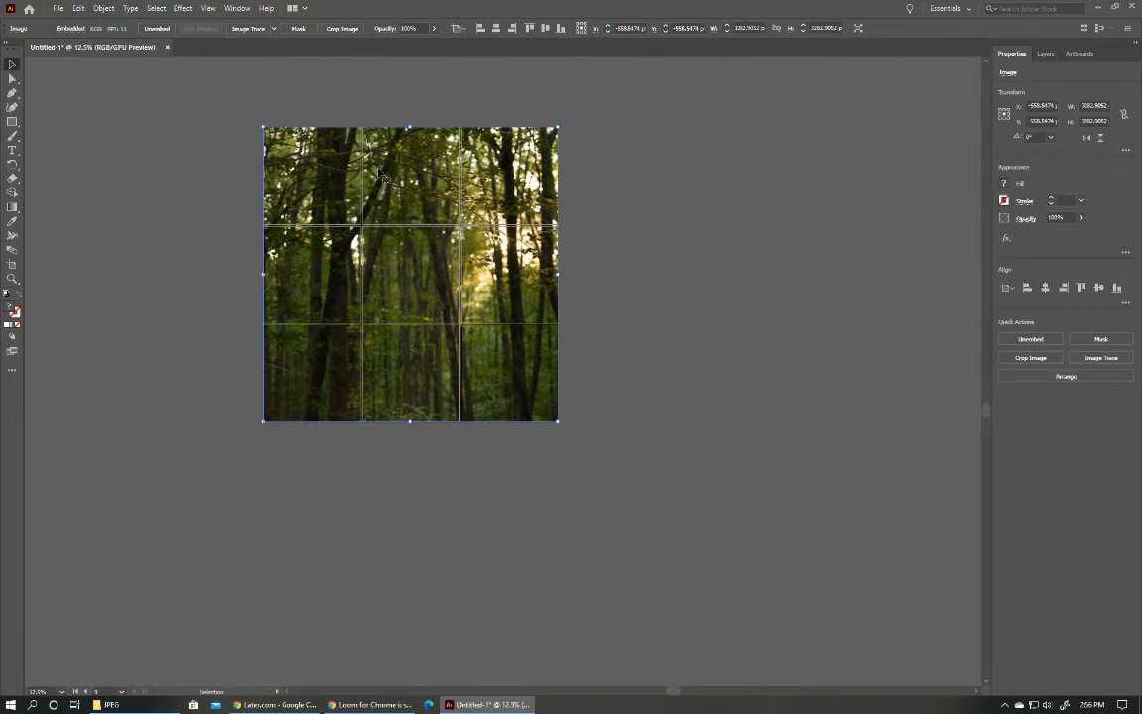
left_click(642, 314)
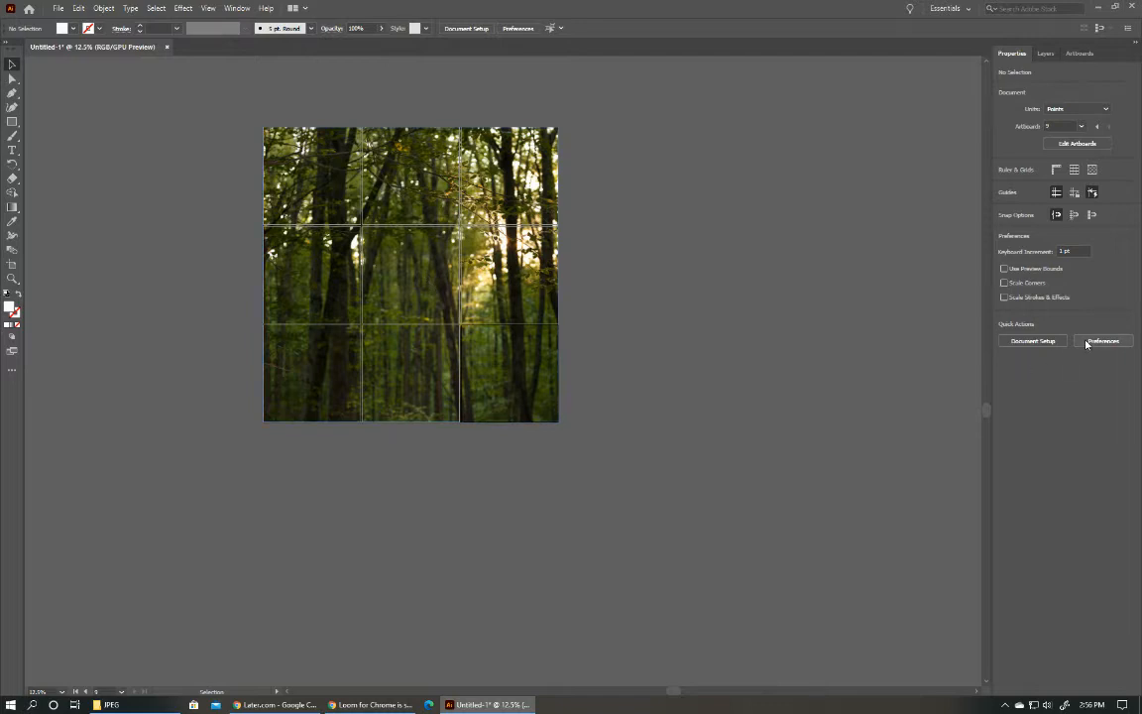
Rearrange all nine artboards into three columns with 0 pt spacing, moving the artwork with them.
left_click(1076, 142)
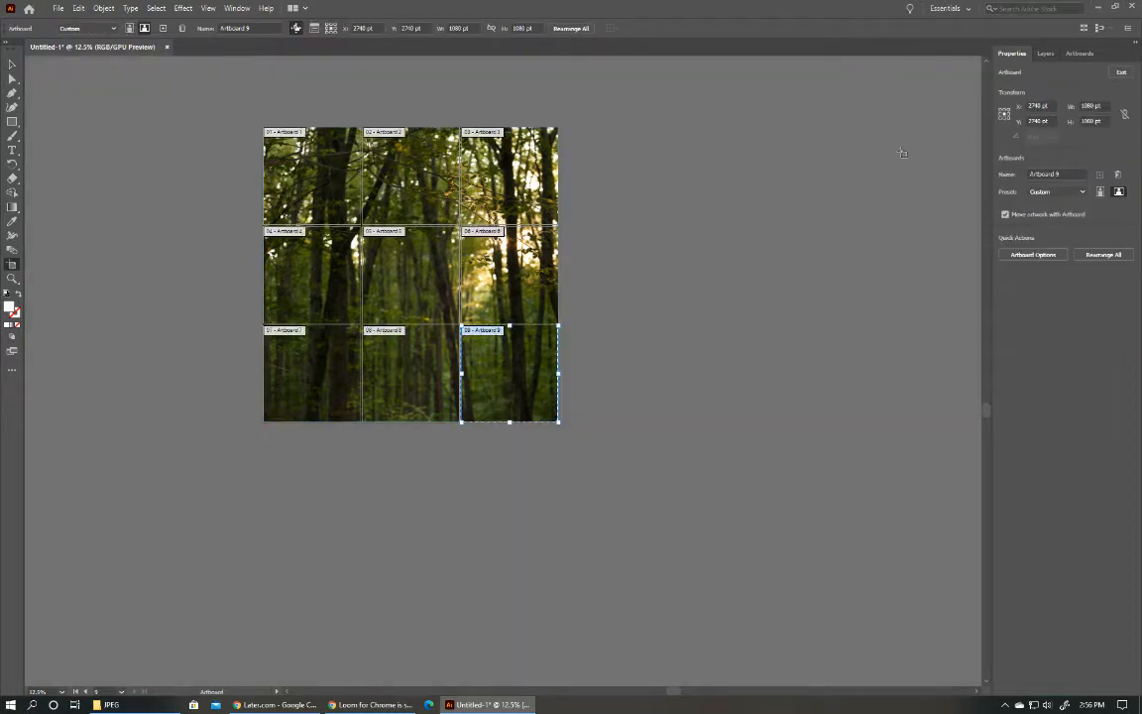
left_click(1088, 254)
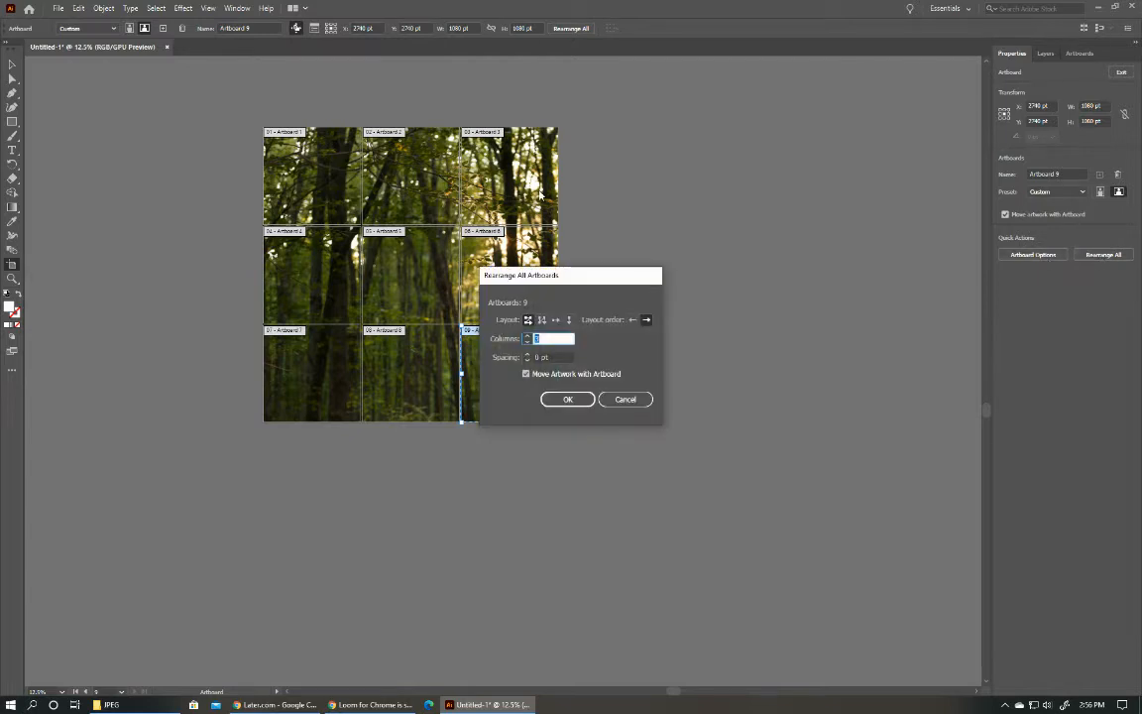
key("Tab")
left_click(527, 361)
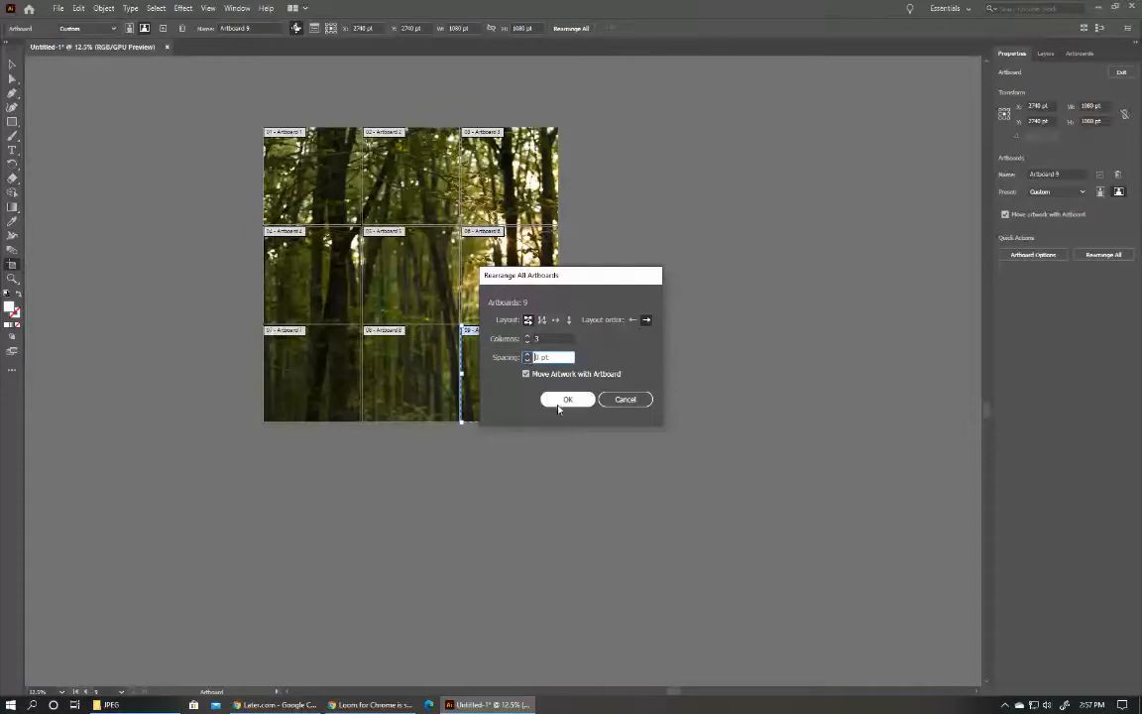
left_click(561, 399)
key("ctrl+alt+0")
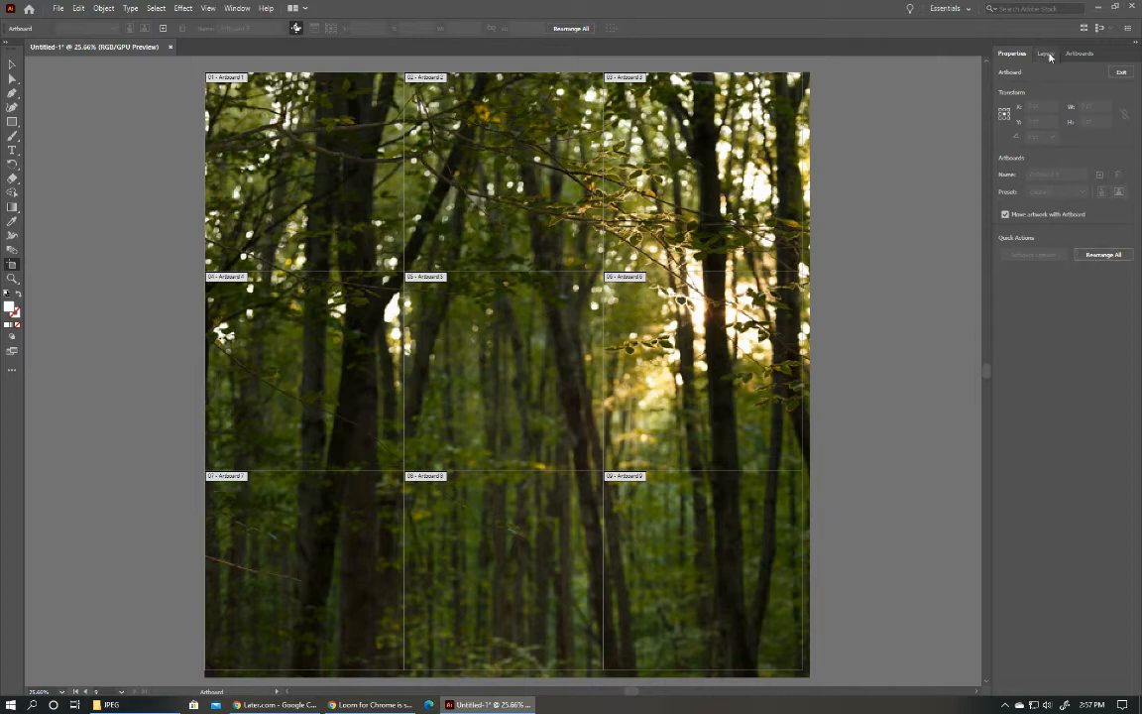
Rename the ninth artboard, in the grid's lower-right corner, as M1.
left_click(1087, 56)
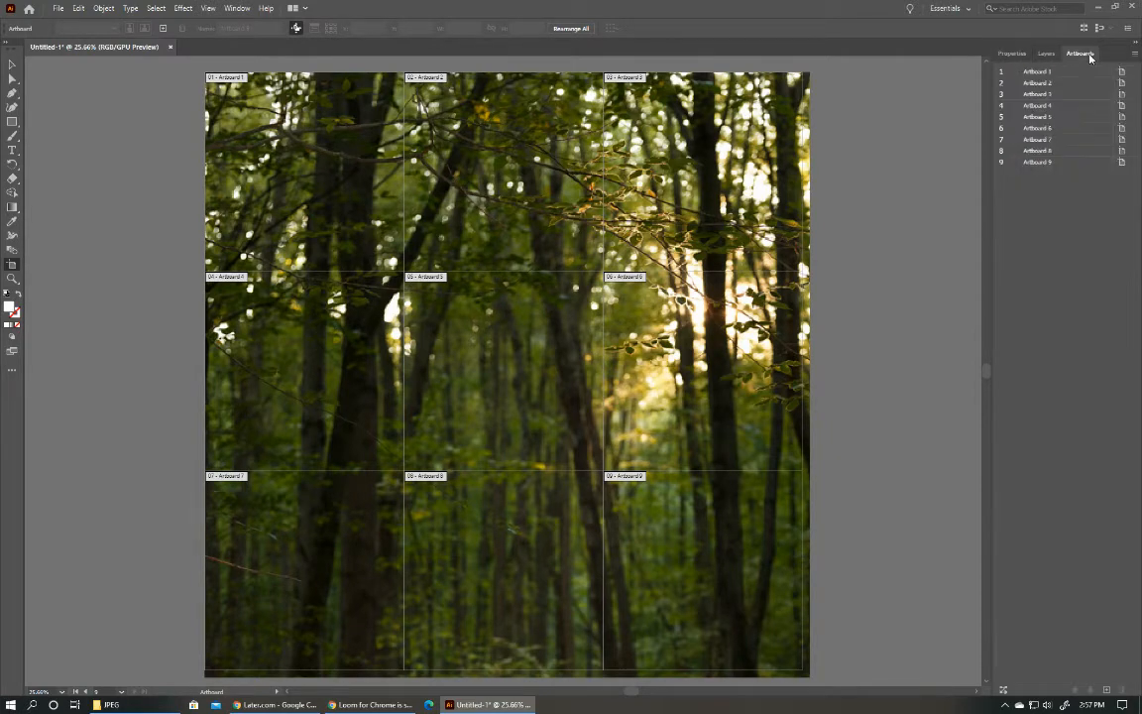
left_click(1046, 164)
double_click(1047, 163)
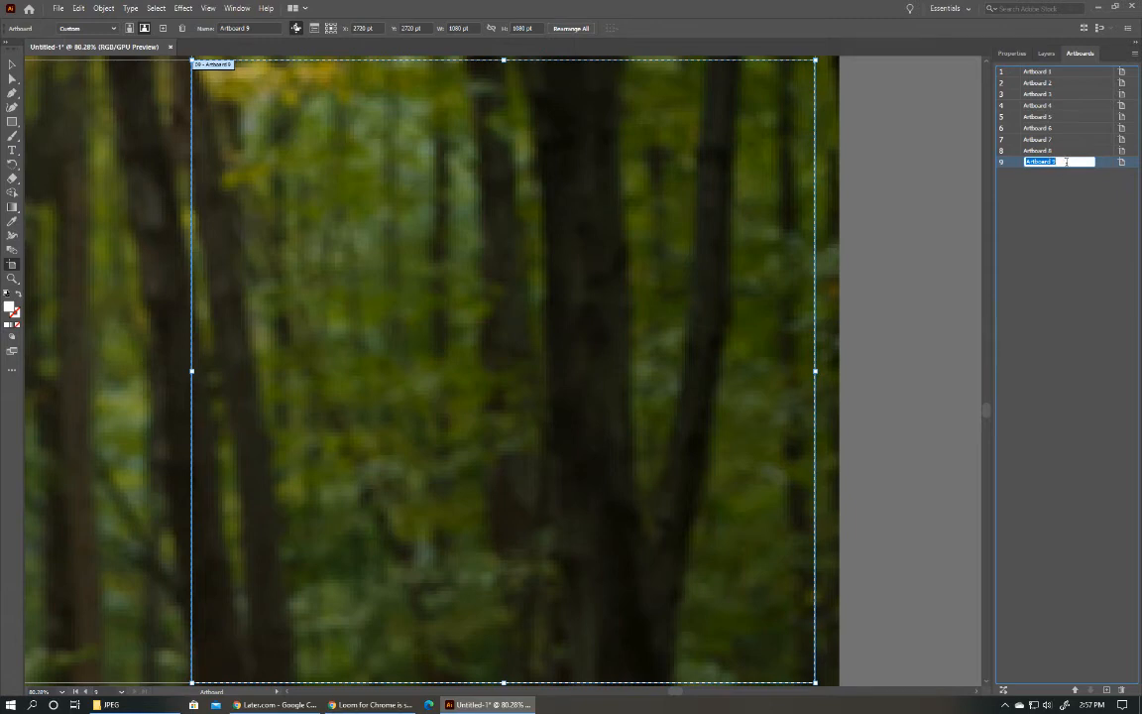
type("W1")
key("Return")
Rename the eighth artboard as M2 and the first artboard as M9.
left_click(1054, 153)
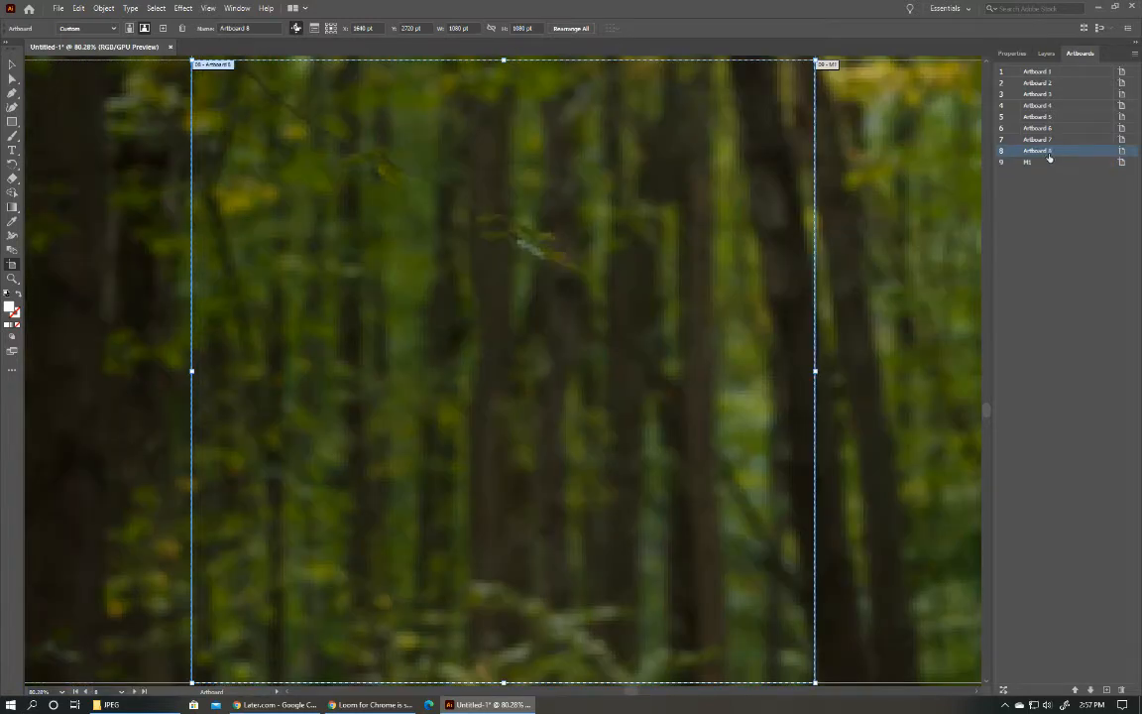
scroll(834, 234, "down", 7)
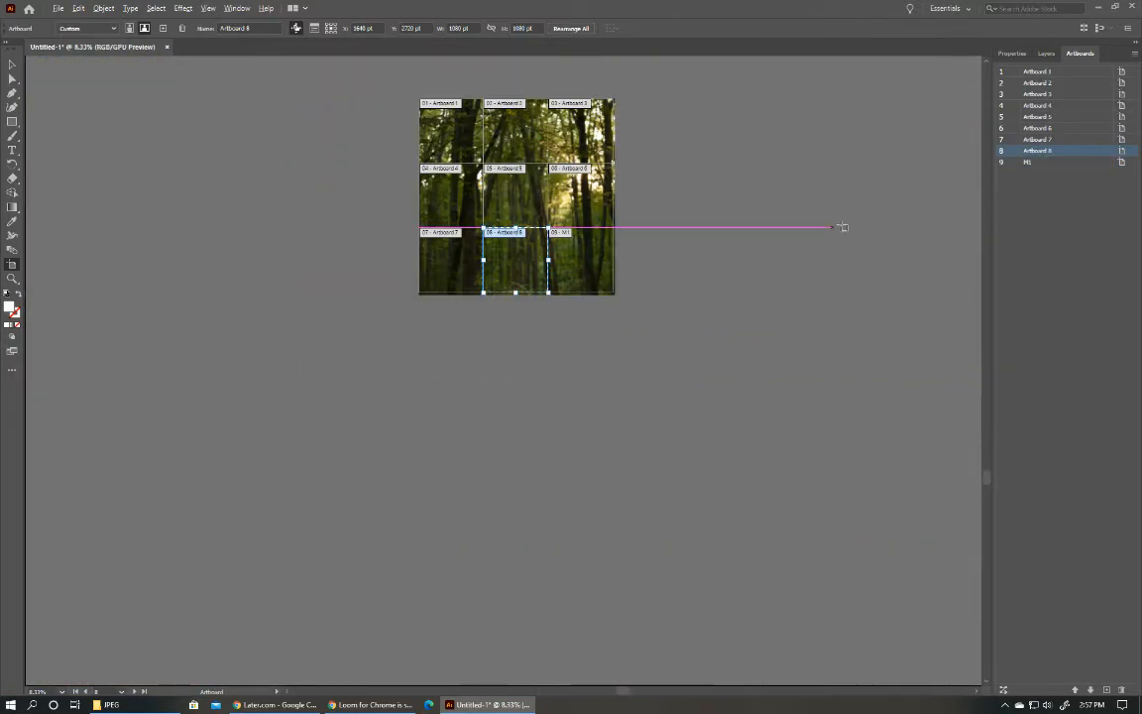
double_click(1043, 150)
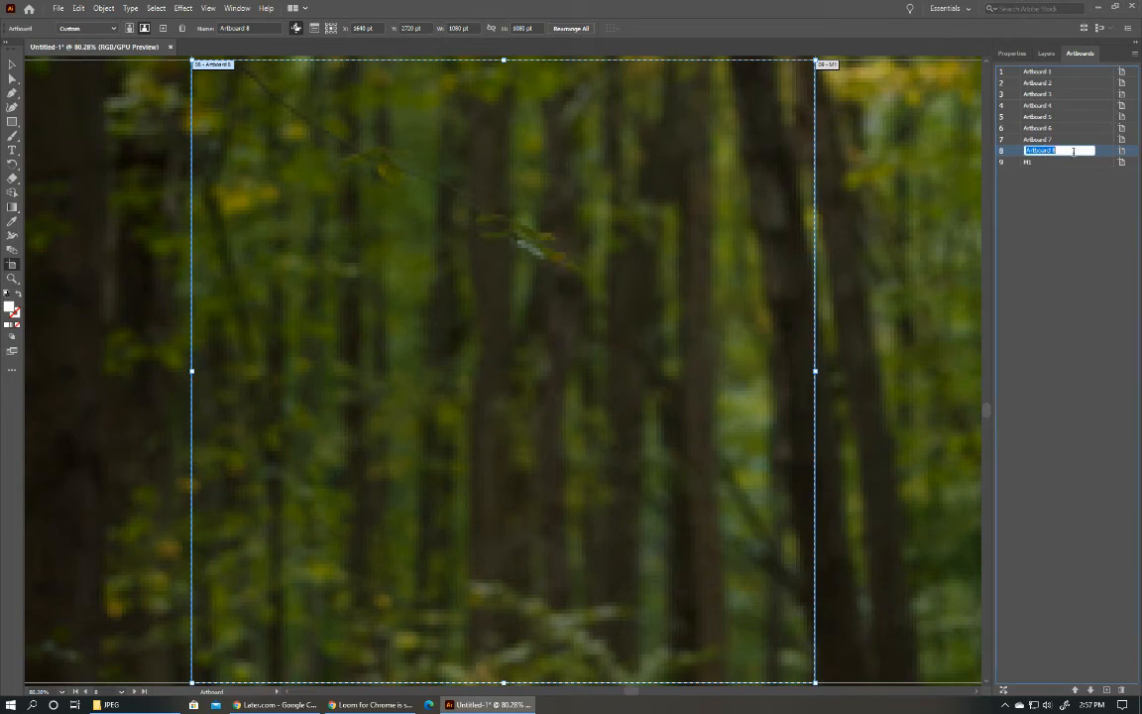
type("M2")
double_click(1027, 71)
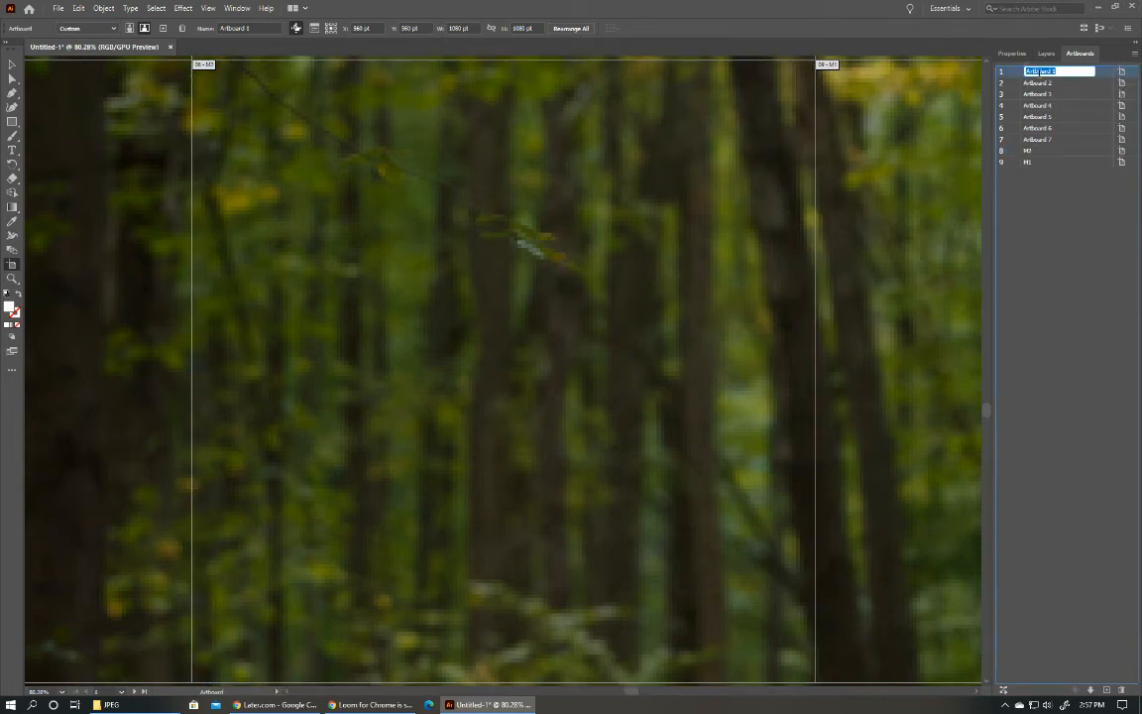
type("M9")
key("Tab")
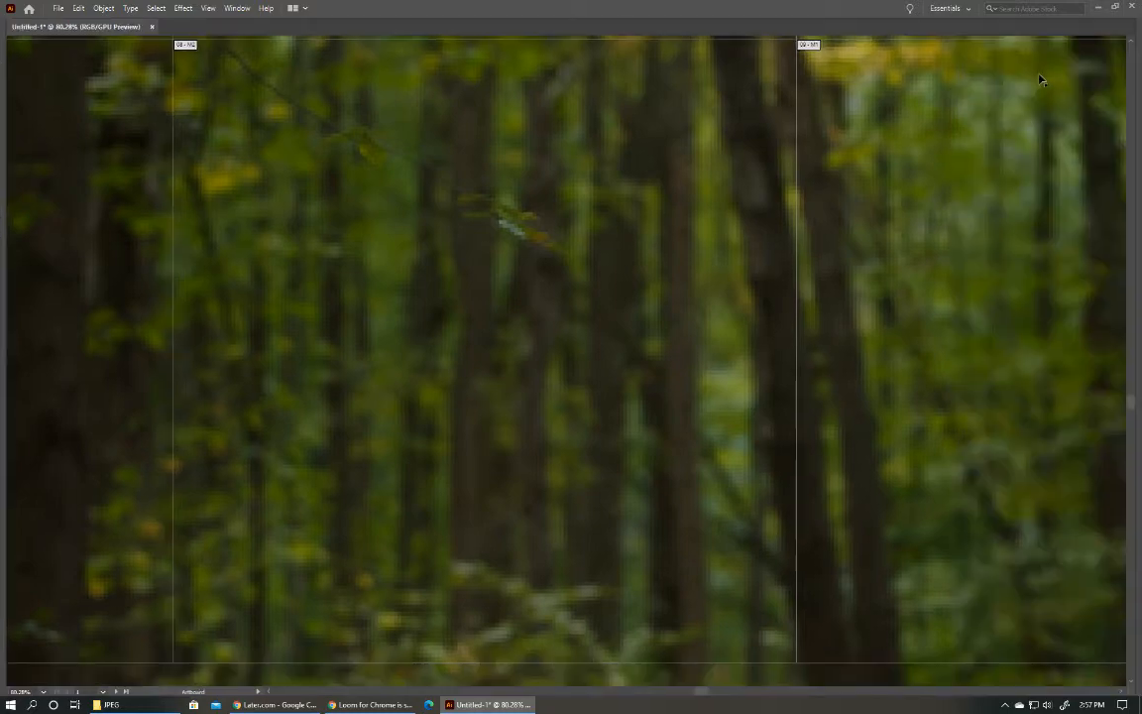
Restore the hidden tools and panels around the artboard grid.
scroll(996, 198, "down", 7)
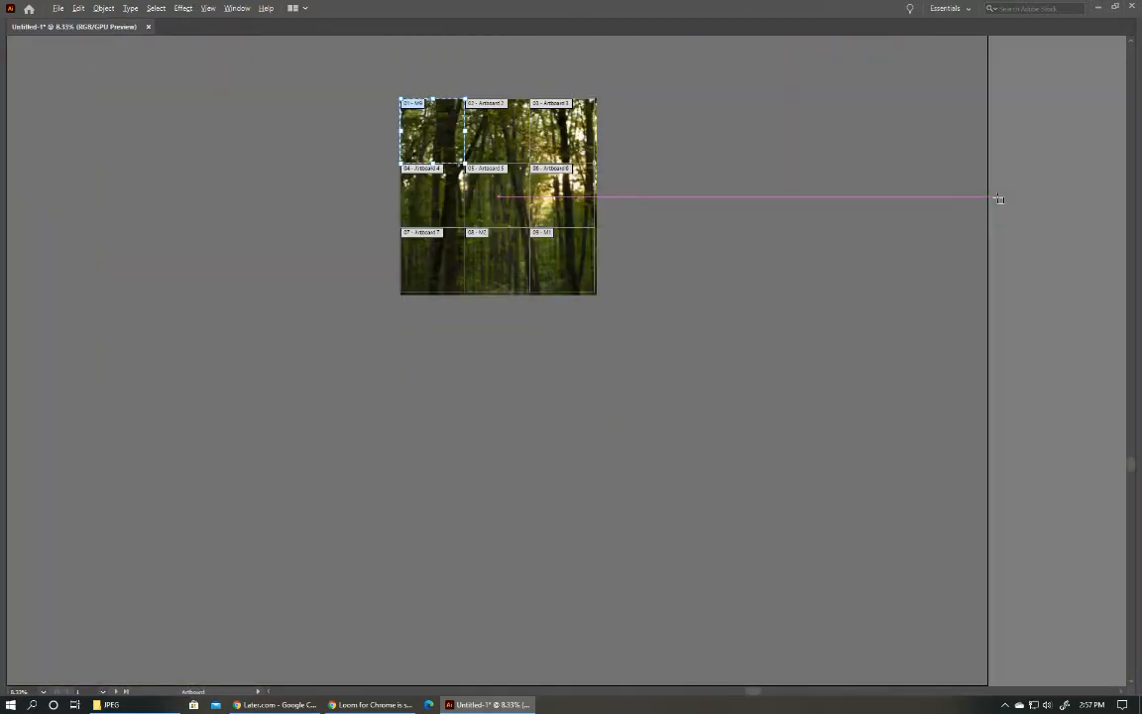
scroll(998, 199, "up", 1)
scroll(997, 200, "up", 1)
left_click_drag(504, 223, 678, 354)
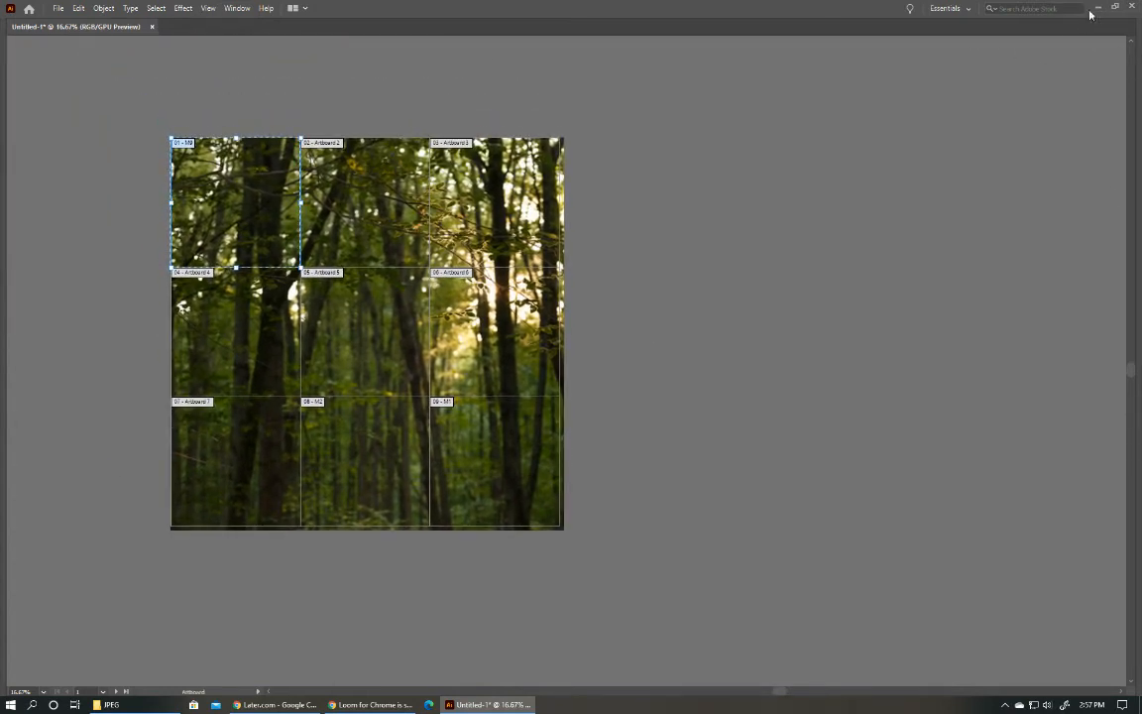
double_click(1004, 4)
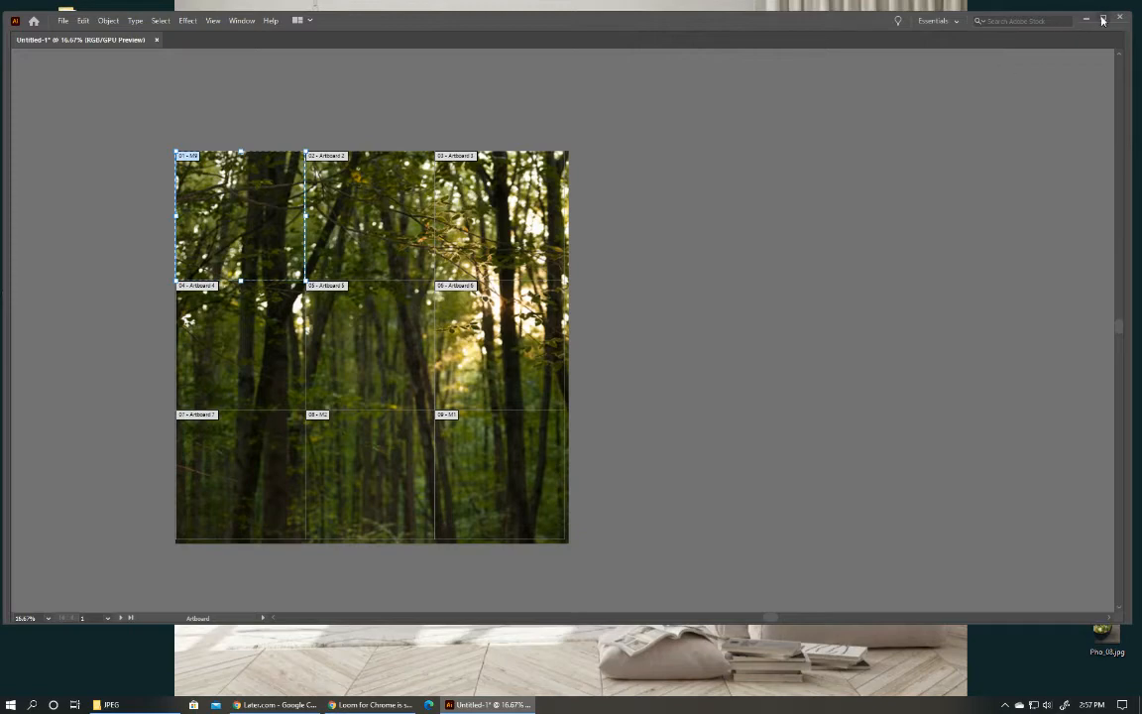
double_click(991, 14)
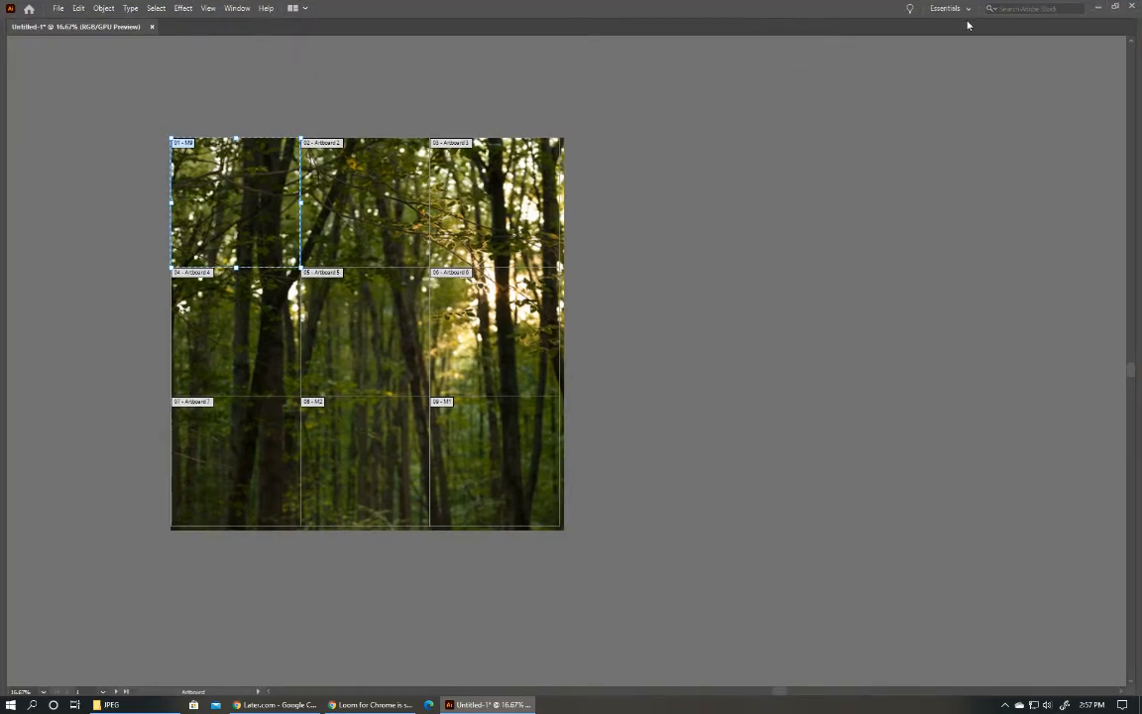
left_click(236, 9)
left_click(234, 9)
key("Tab")
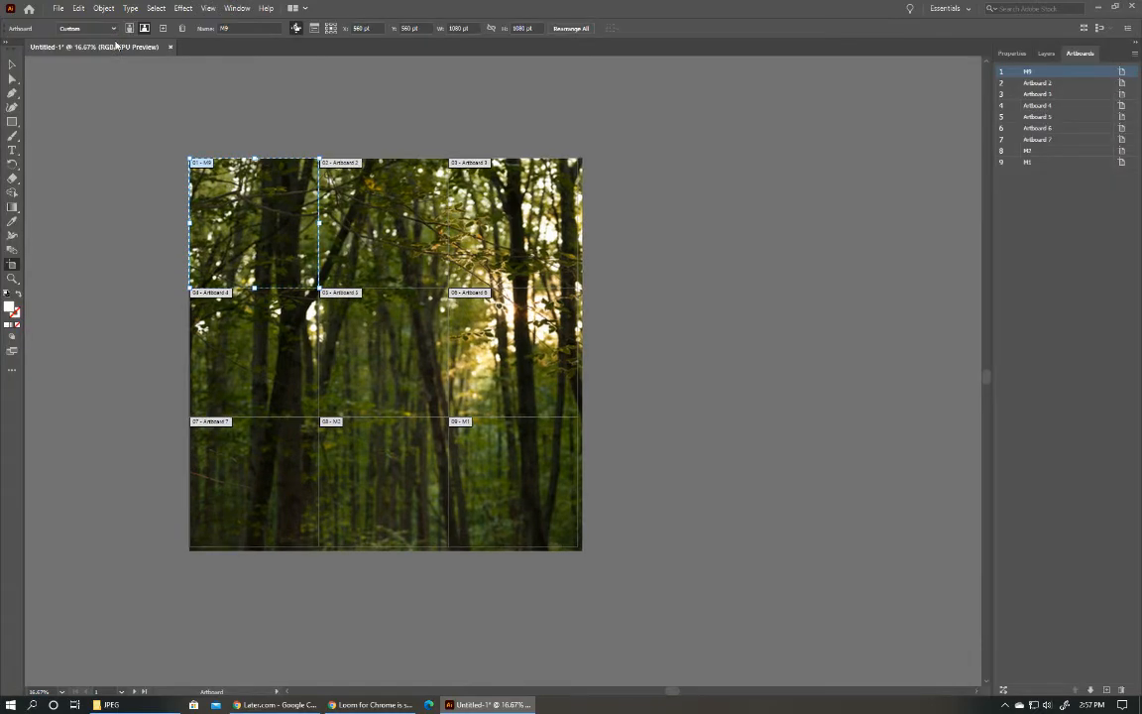
double_click(1036, 86)
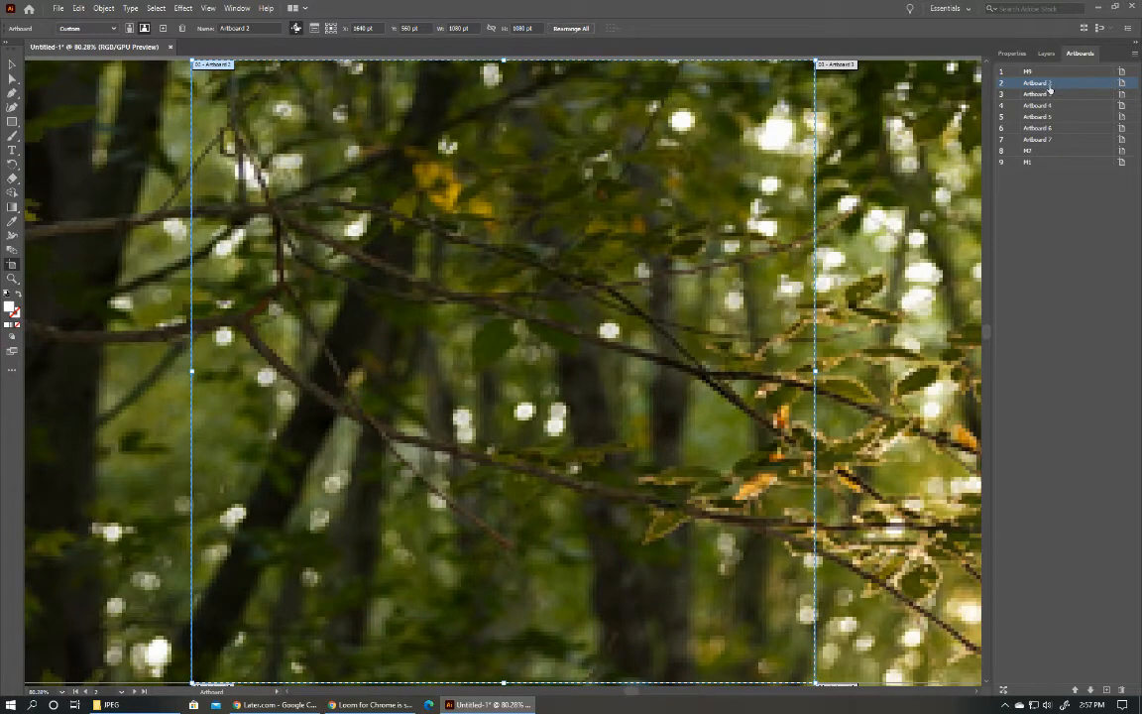
scroll(575, 180, "down", 6)
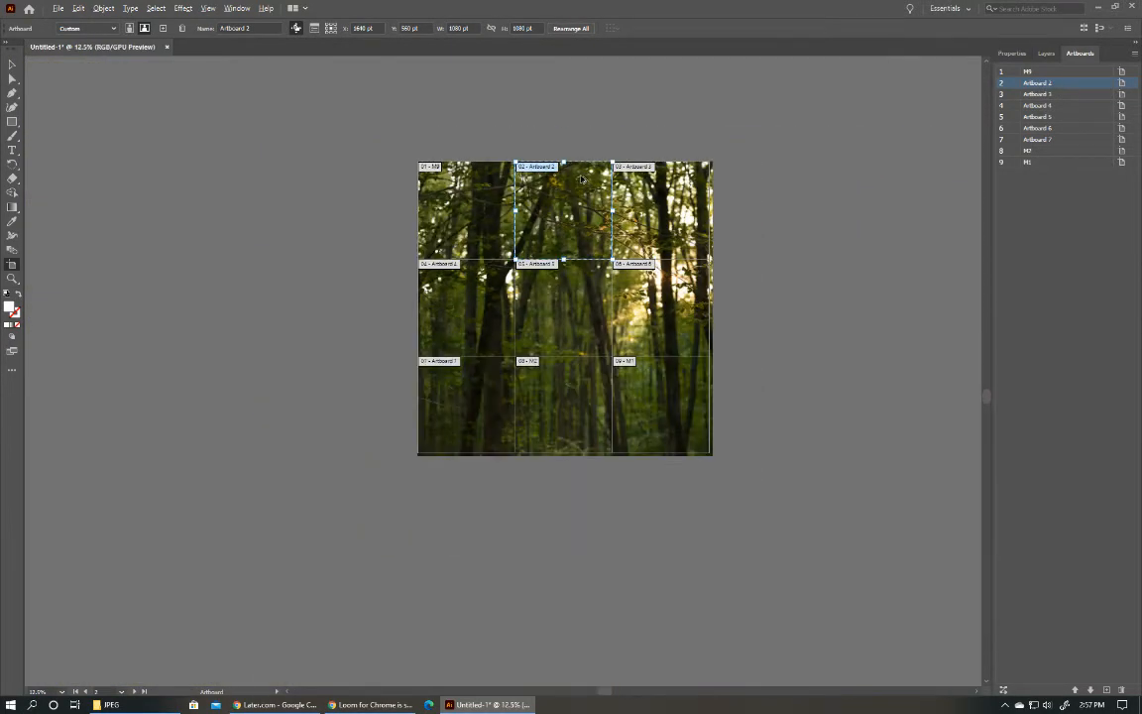
left_click(758, 243)
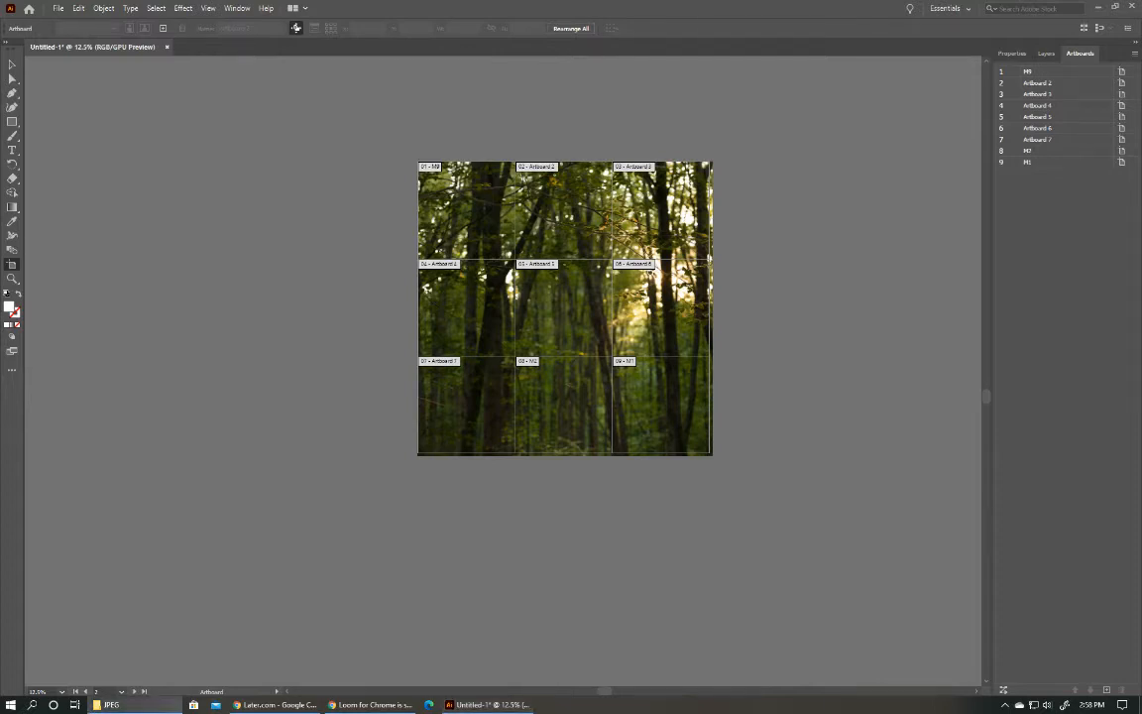
Place the photo _SP_7013_1.jpg of the woman in the forest on artboard M1 and expand Layer 1's contents.
left_click_drag(905, 265, 662, 426)
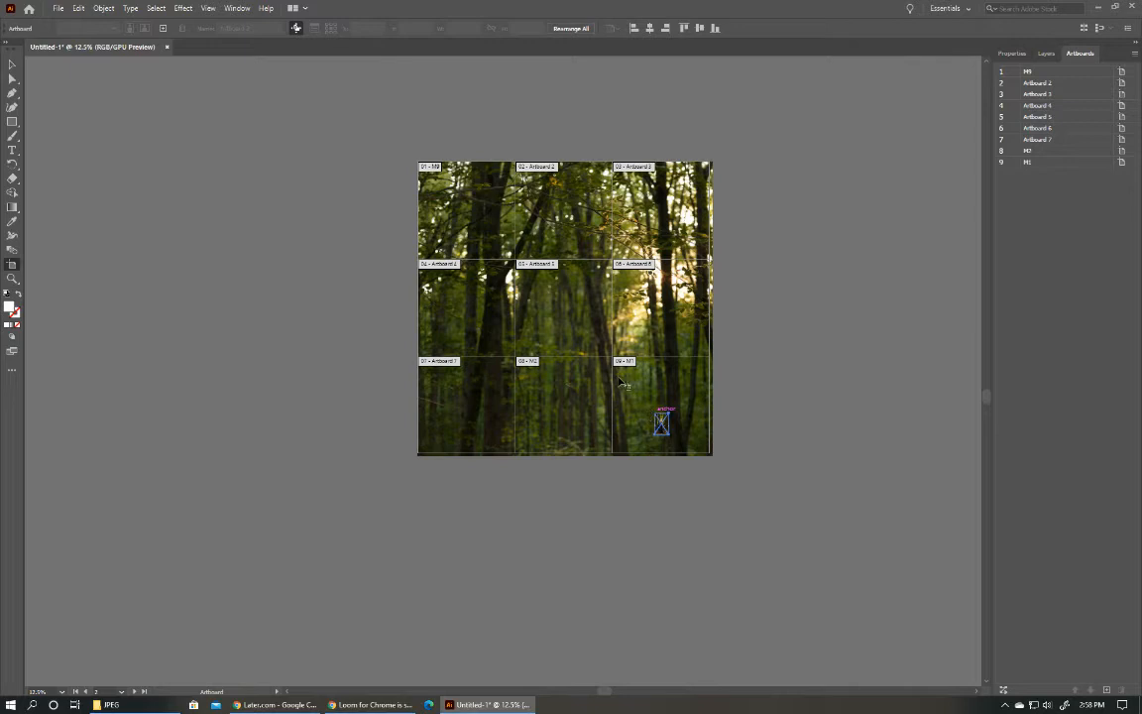
mouse_move(662, 425)
left_mouse_down()
mouse_move(635, 389)
mouse_move(654, 417)
left_mouse_up()
key("ctrl+z")
left_click(1045, 53)
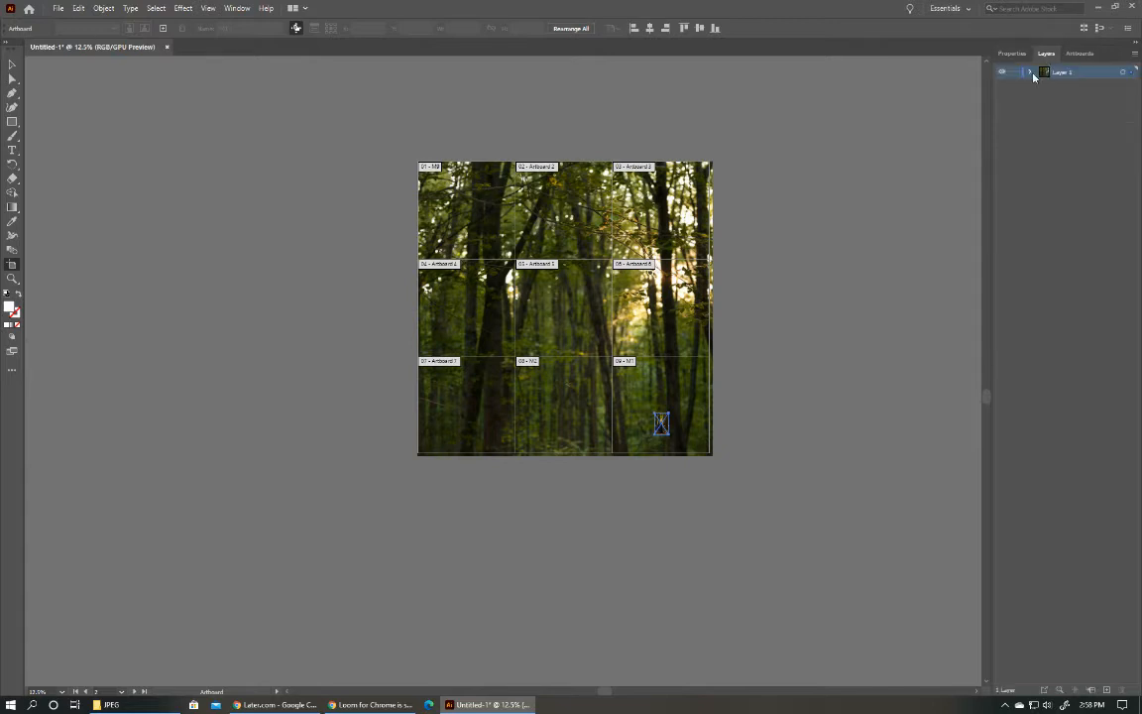
left_click(1031, 74)
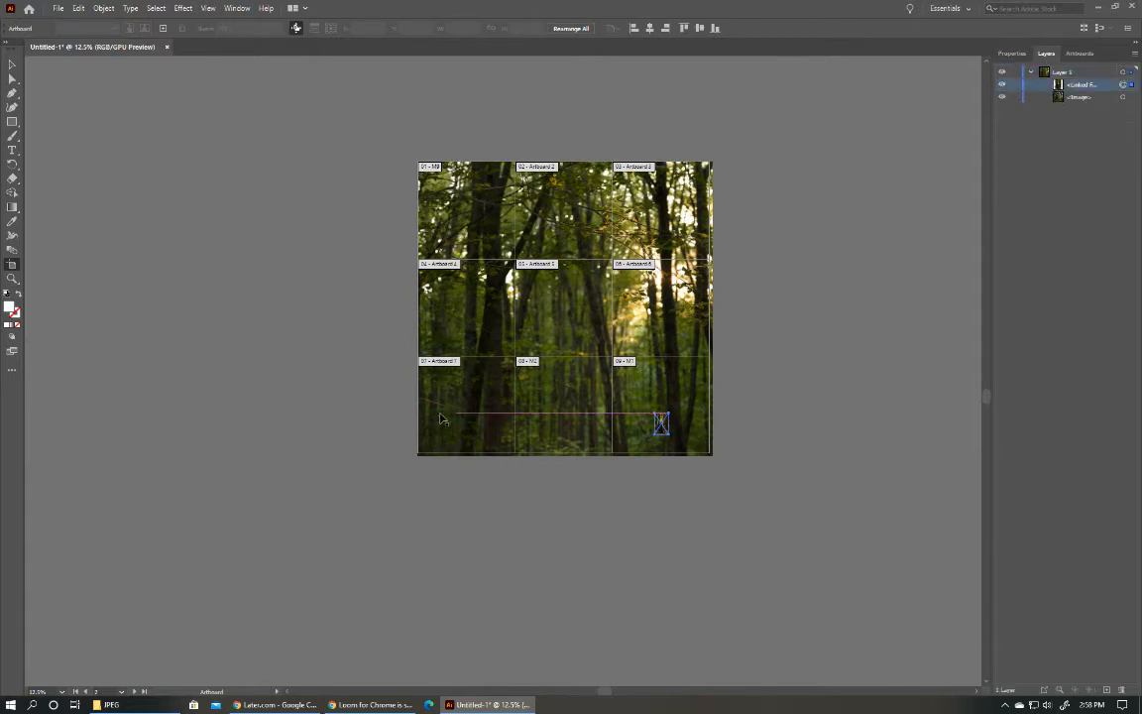
Create an extra artboard fitted to the small placed photo, about 160 by 240 pt.
left_click(661, 421)
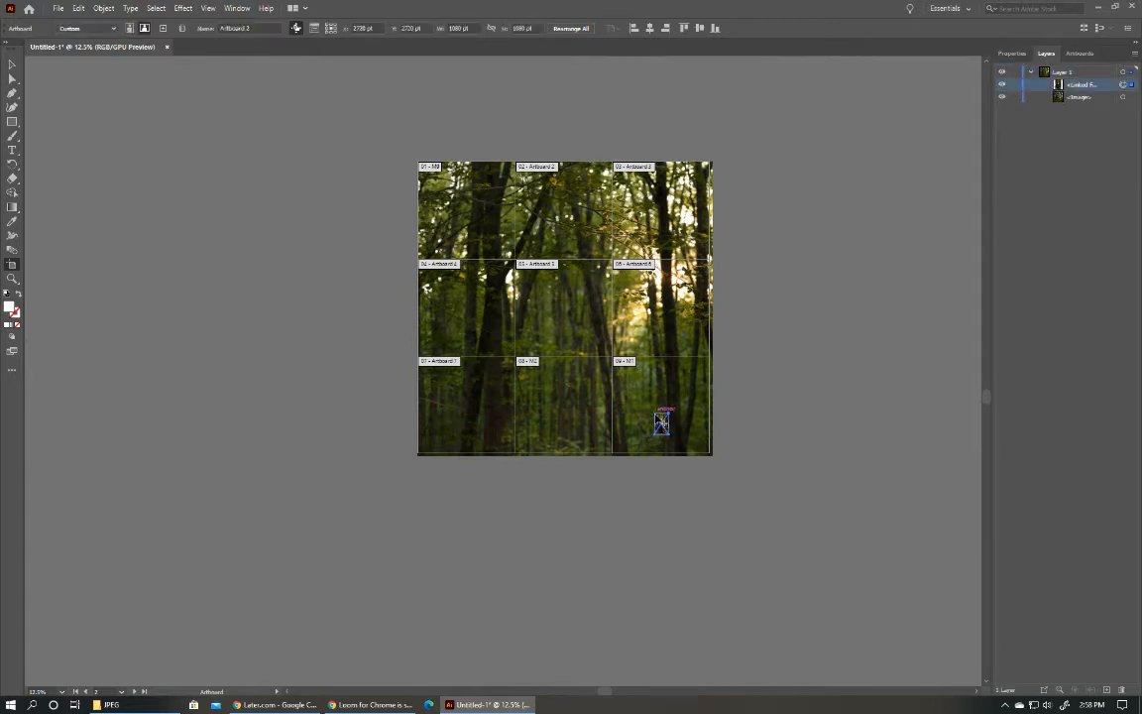
left_click(659, 420)
left_click(662, 422)
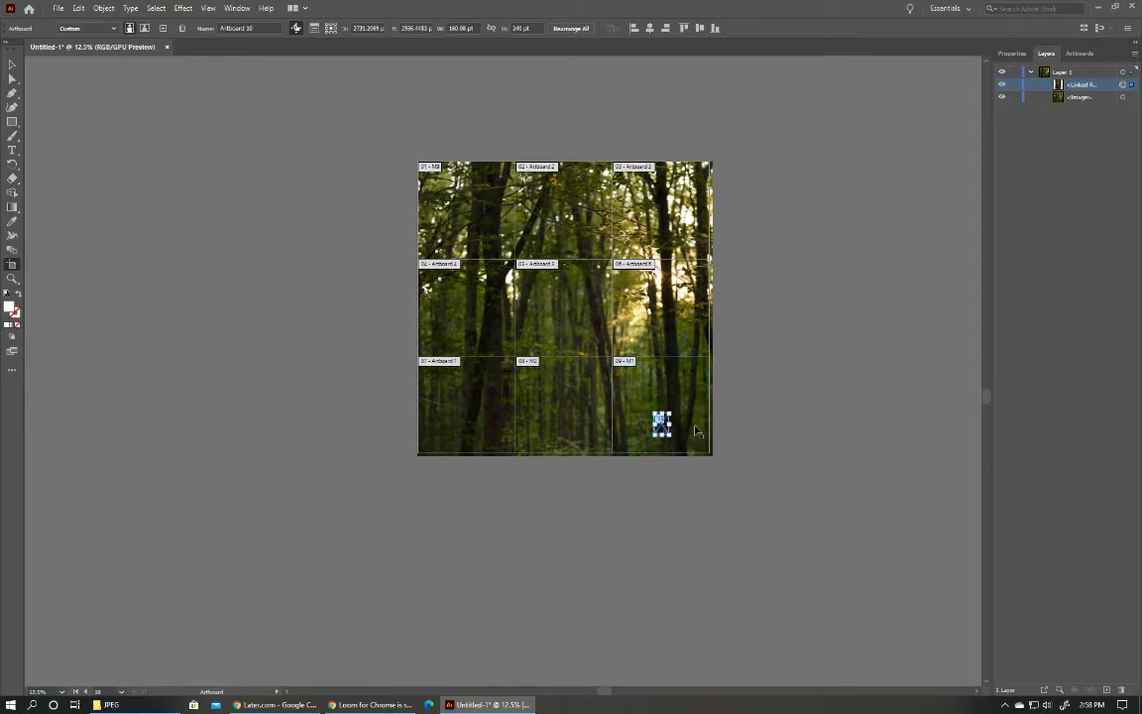
key("ctrl+1")
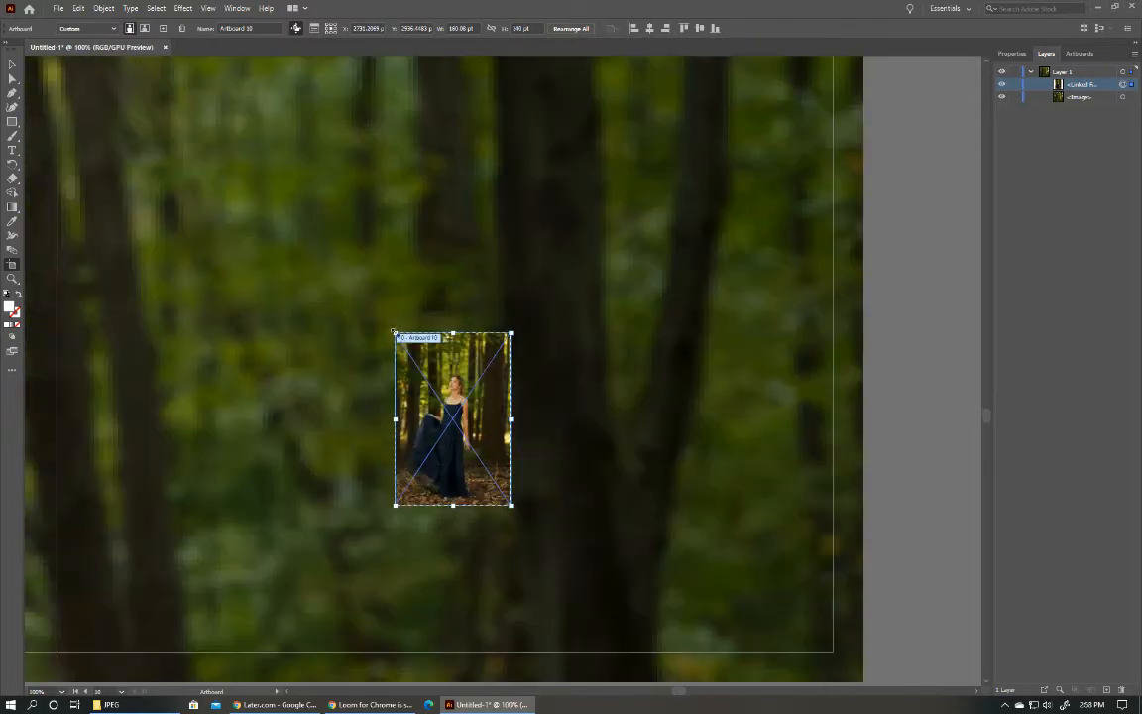
left_click_drag(396, 331, 200, 56)
scroll(484, 182, "down", 3)
scroll(485, 183, "down", 1)
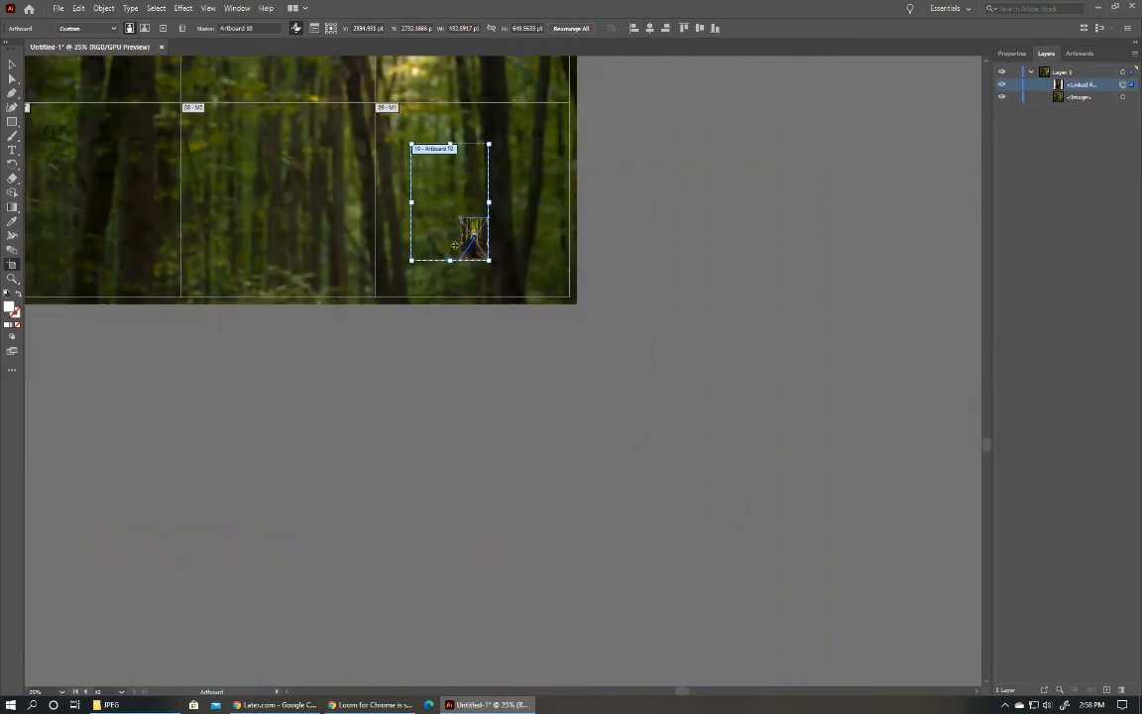
left_click_drag(410, 144, 460, 218)
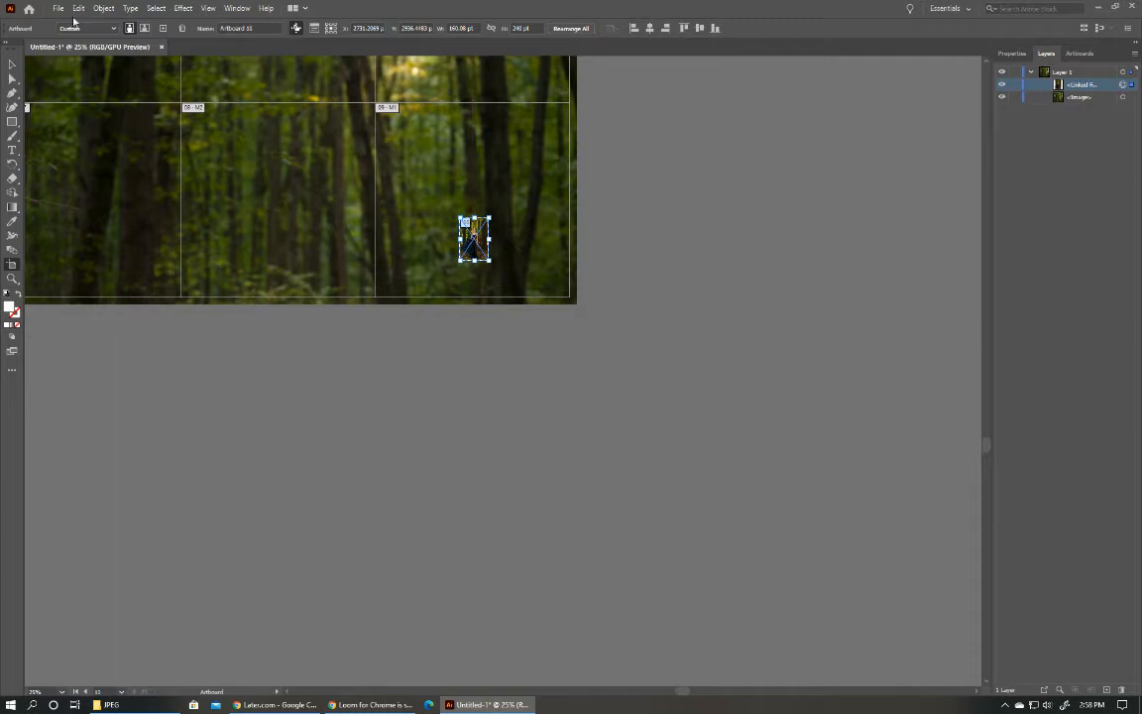
Enlarge the placed photo of the woman to about 616 by 924 pt and center it within artboard M1.
left_click(12, 65)
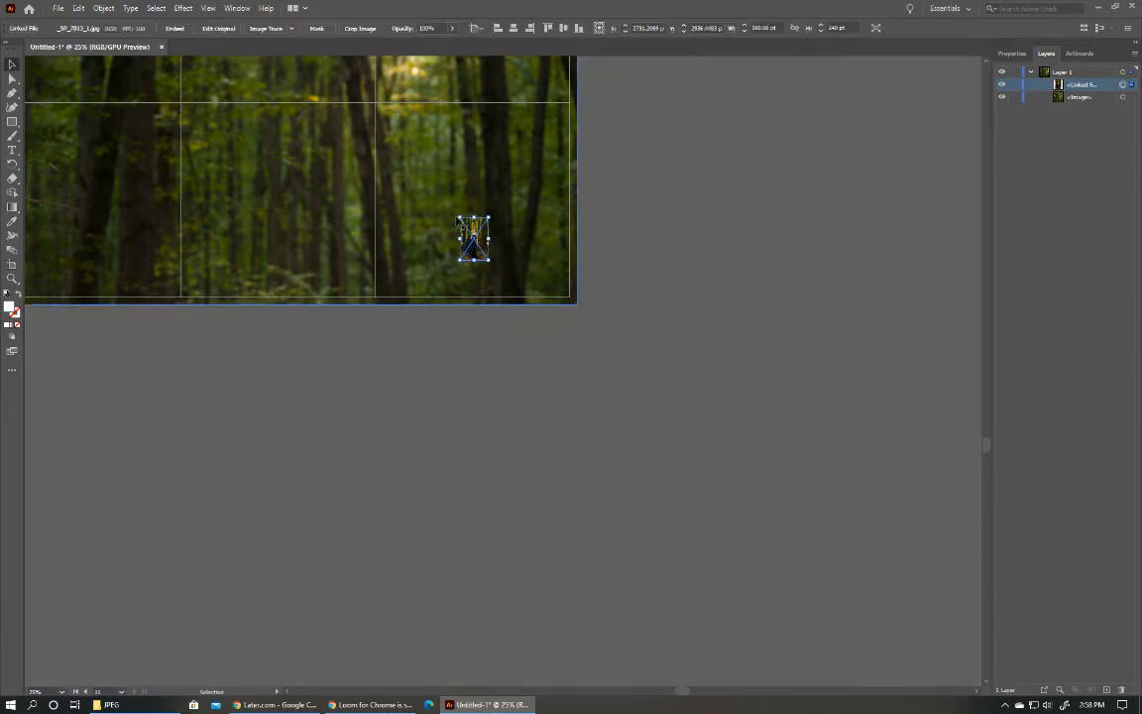
left_click_drag(461, 217, 388, 110)
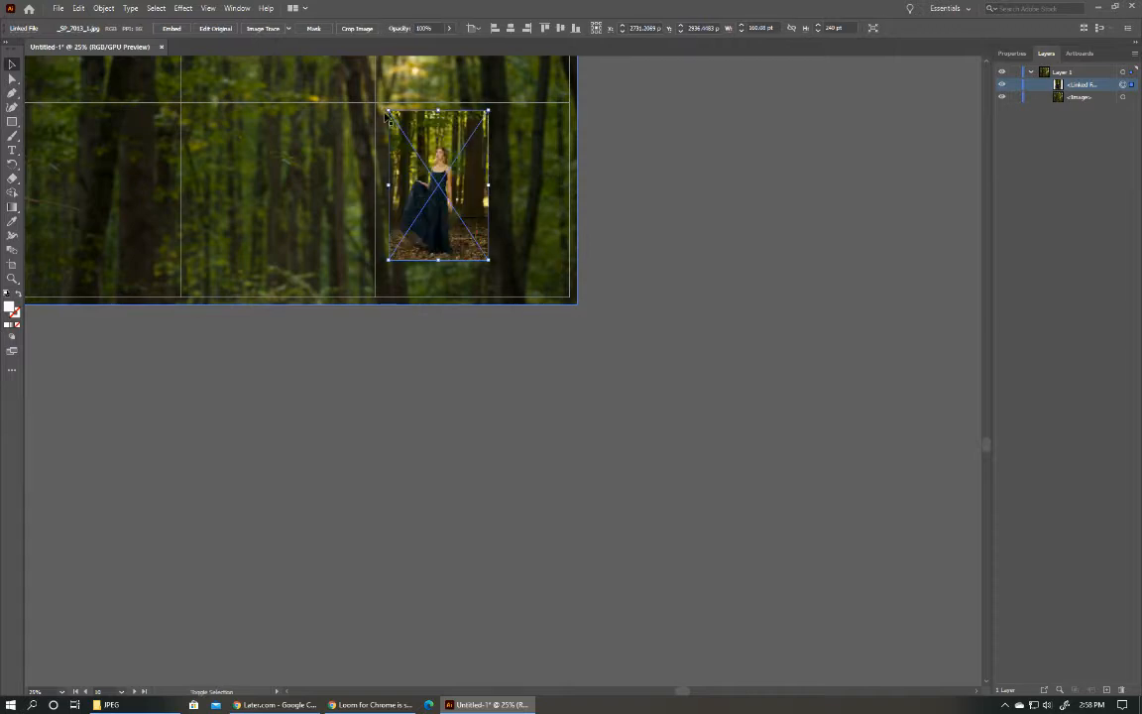
mouse_move(487, 260)
left_mouse_down()
mouse_move(510, 259)
mouse_move(496, 268)
left_mouse_up()
left_click_drag(445, 222, 476, 234)
key("ctrl+minus")
key("ctrl+minus")
key("ctrl+minus")
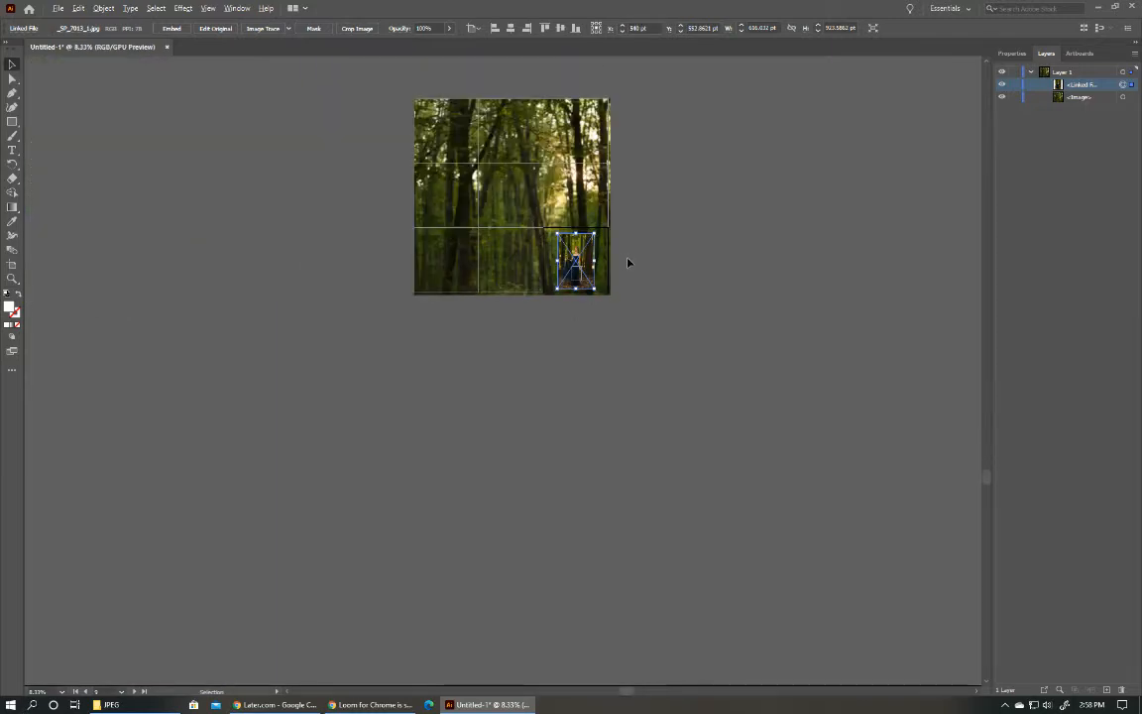
Lower the forest background image's opacity to about 74%.
left_click(479, 248)
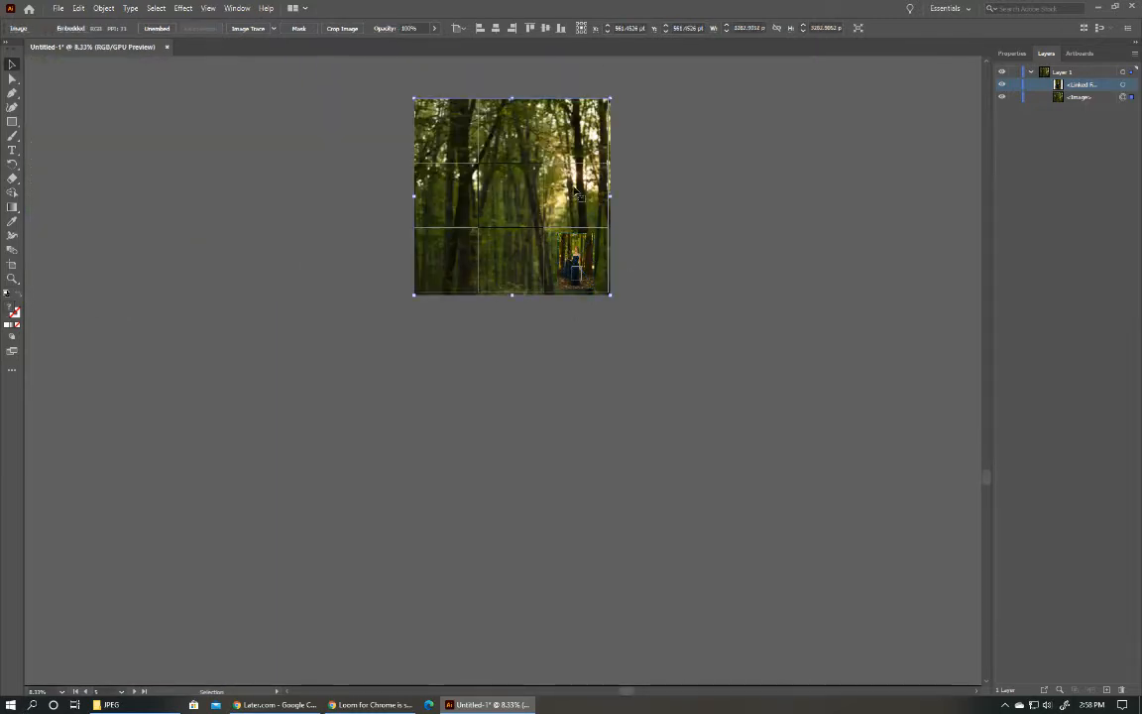
scroll(615, 163, "up", 2)
left_click(1065, 98)
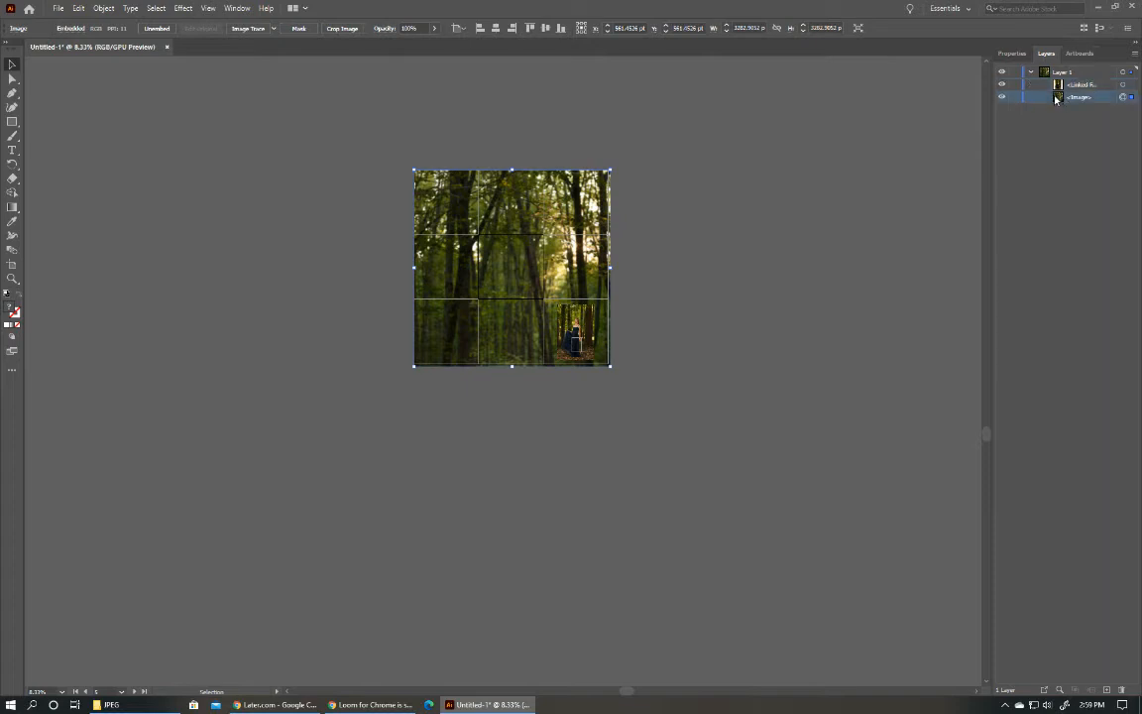
left_click(1012, 53)
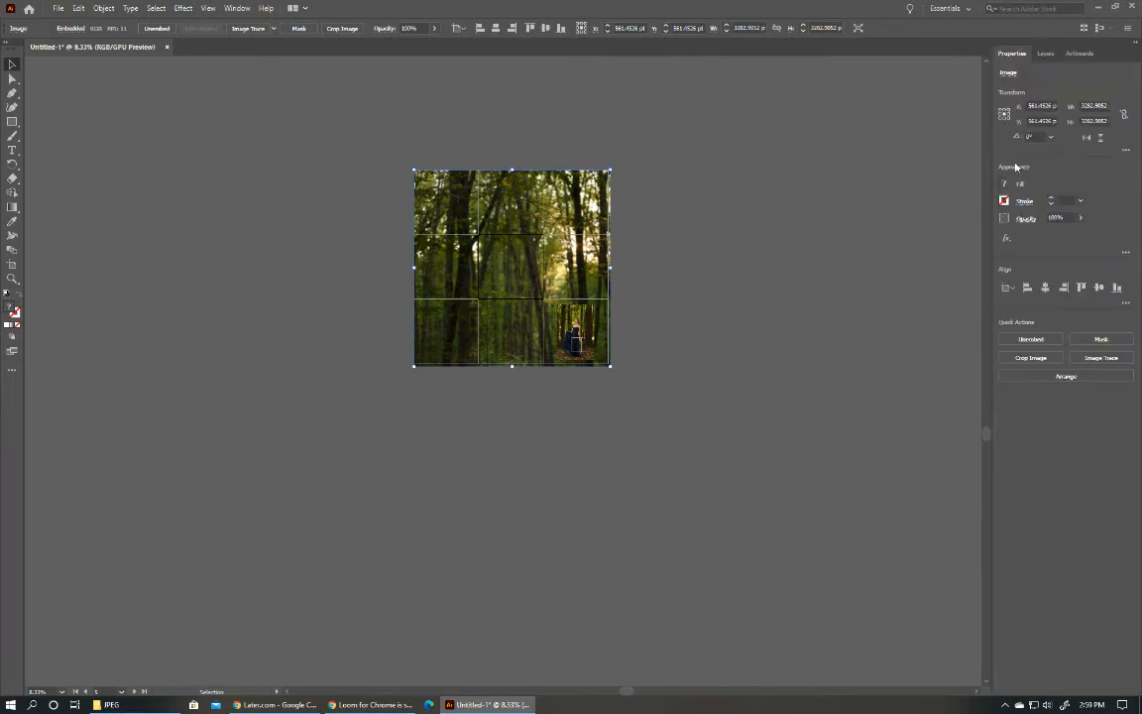
left_click(1045, 52)
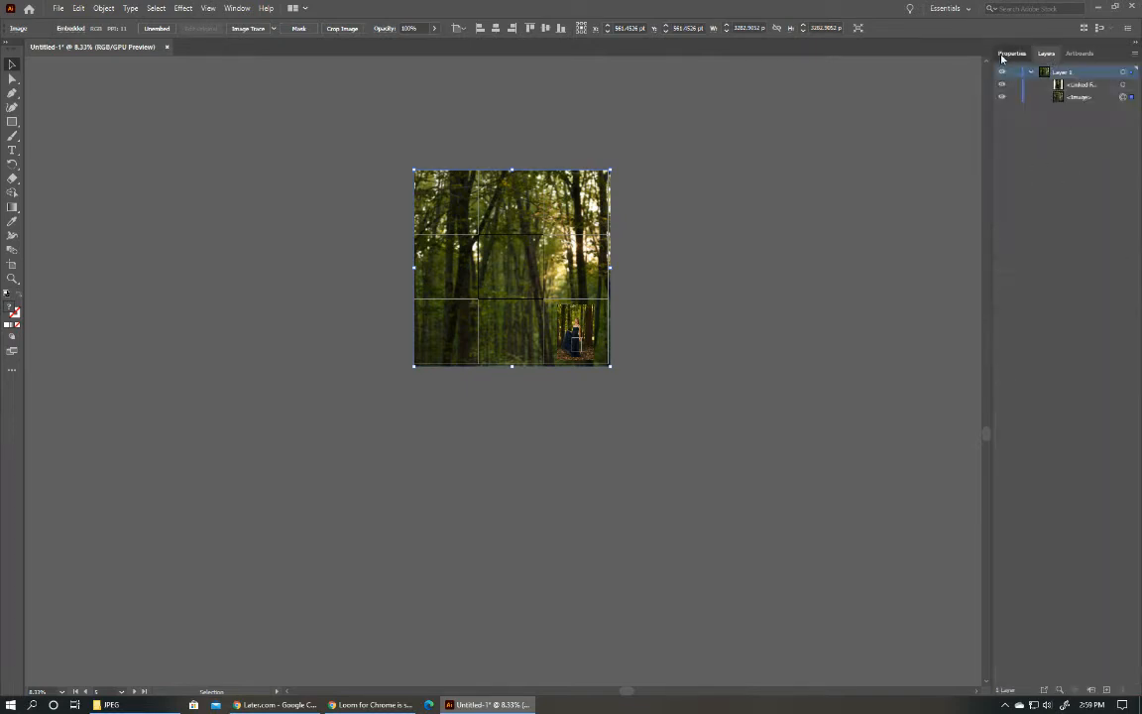
left_click(1003, 55)
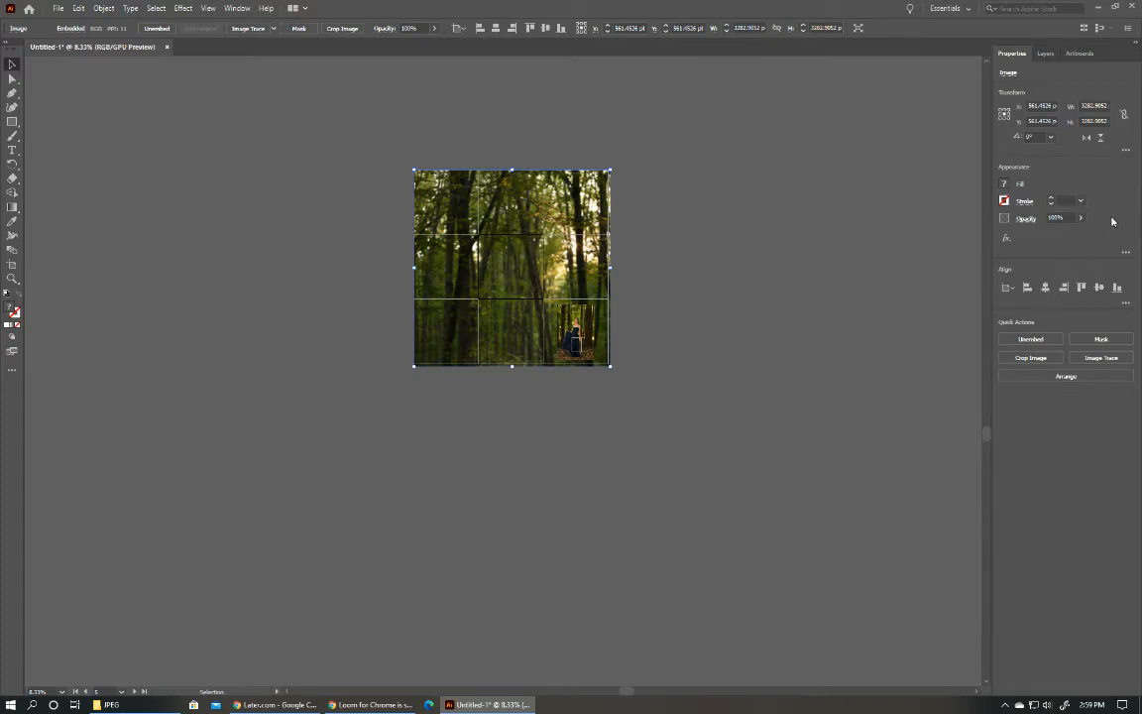
left_click(1080, 217)
left_click_drag(1080, 235, 1068, 238)
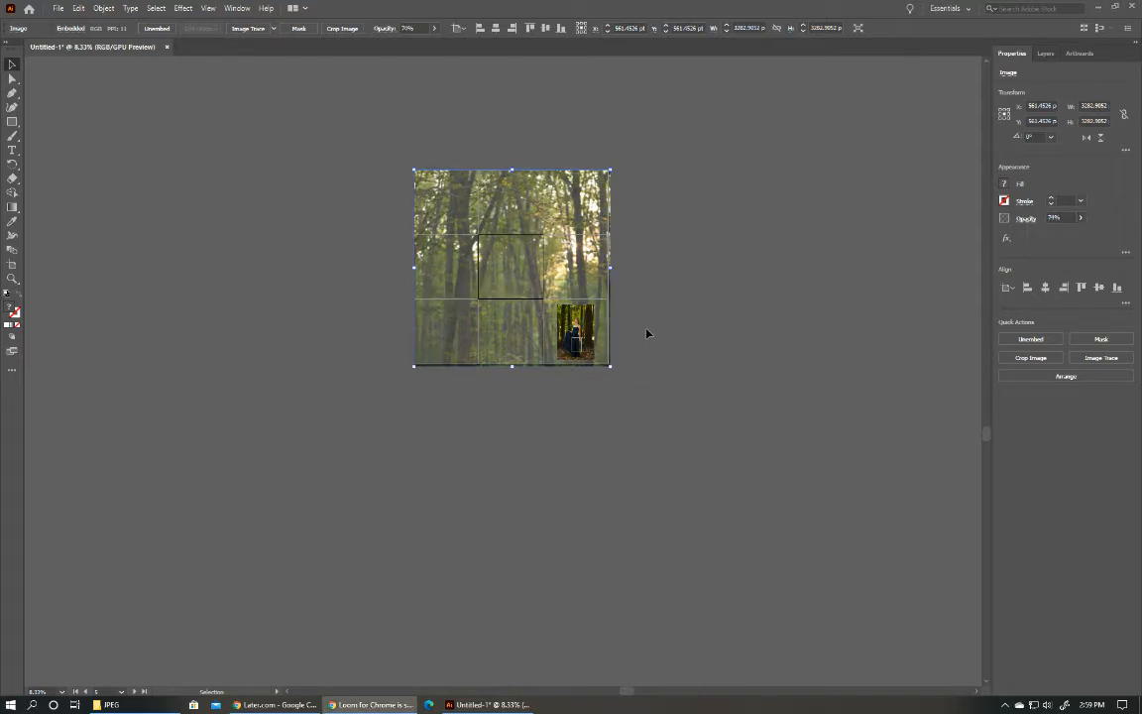
Delete the extra artboards Artboard 10 and Artboard 11.
key("ctrl+=")
key("ctrl+=")
key("ctrl+=")
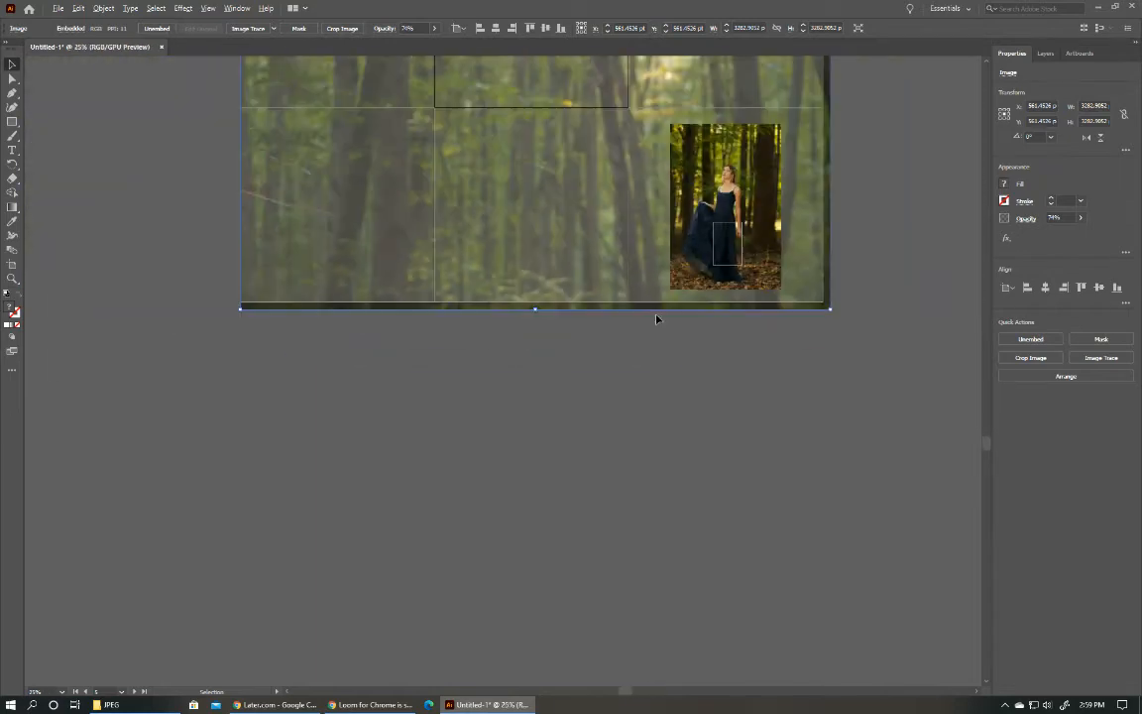
left_click(730, 267)
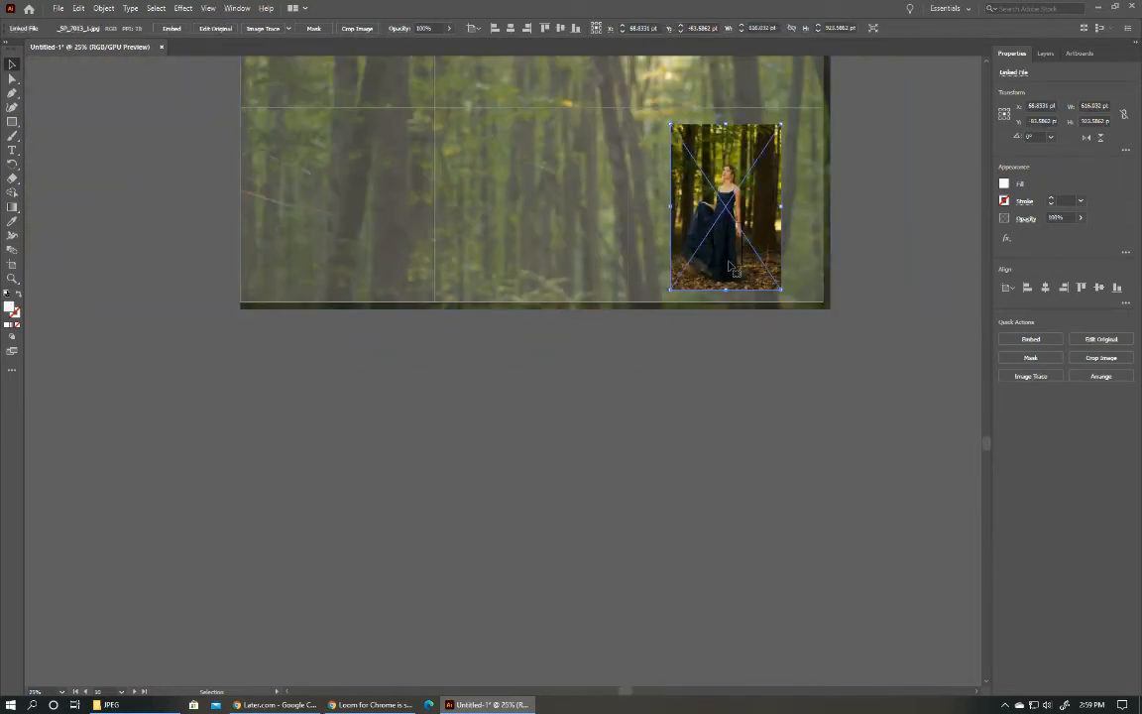
left_click(1044, 53)
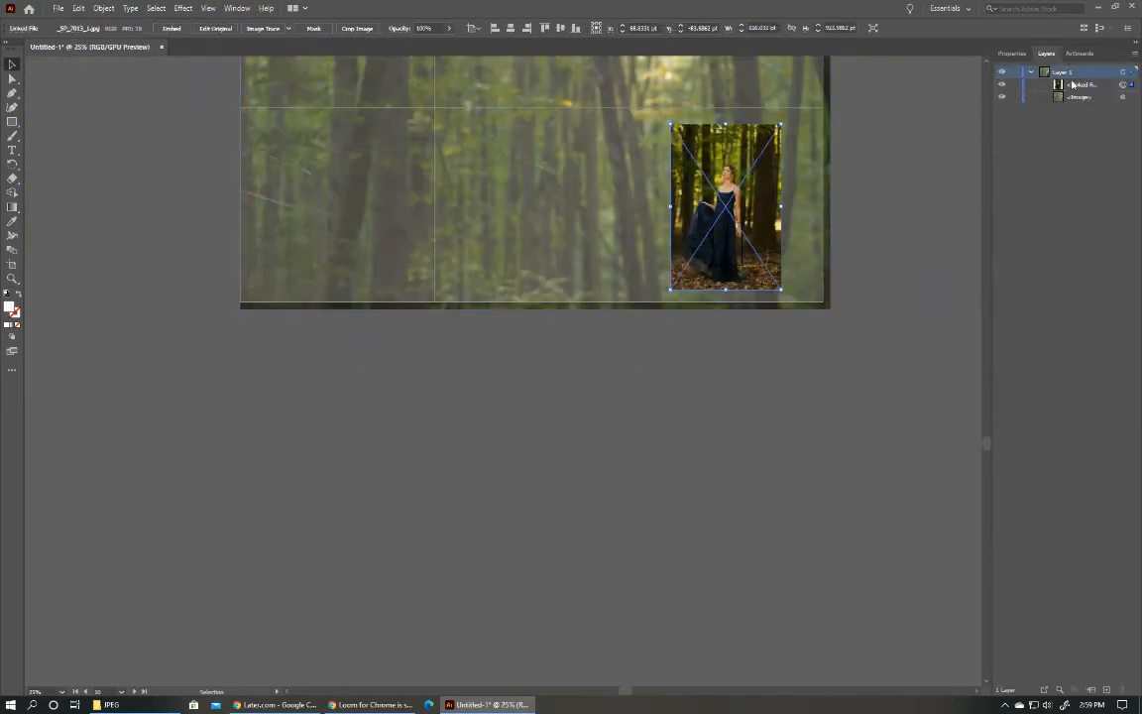
left_click(1079, 53)
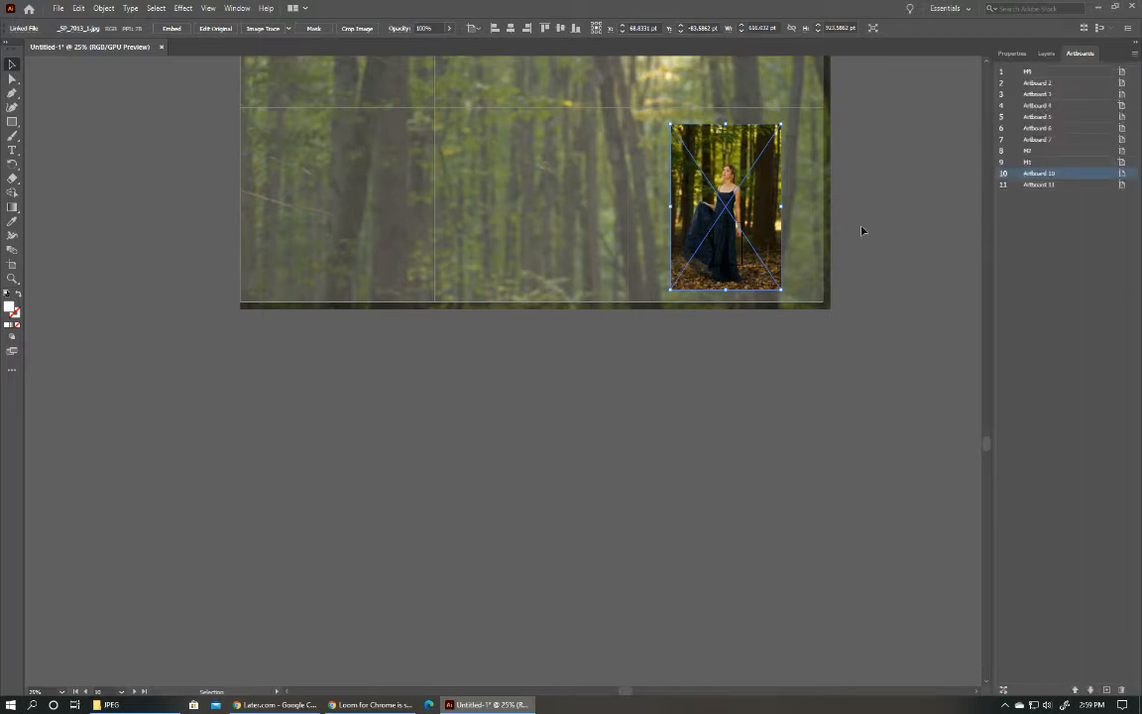
key("ctrl+minus")
key("ctrl+minus")
key("ctrl+minus")
scroll(828, 225, "up", 1)
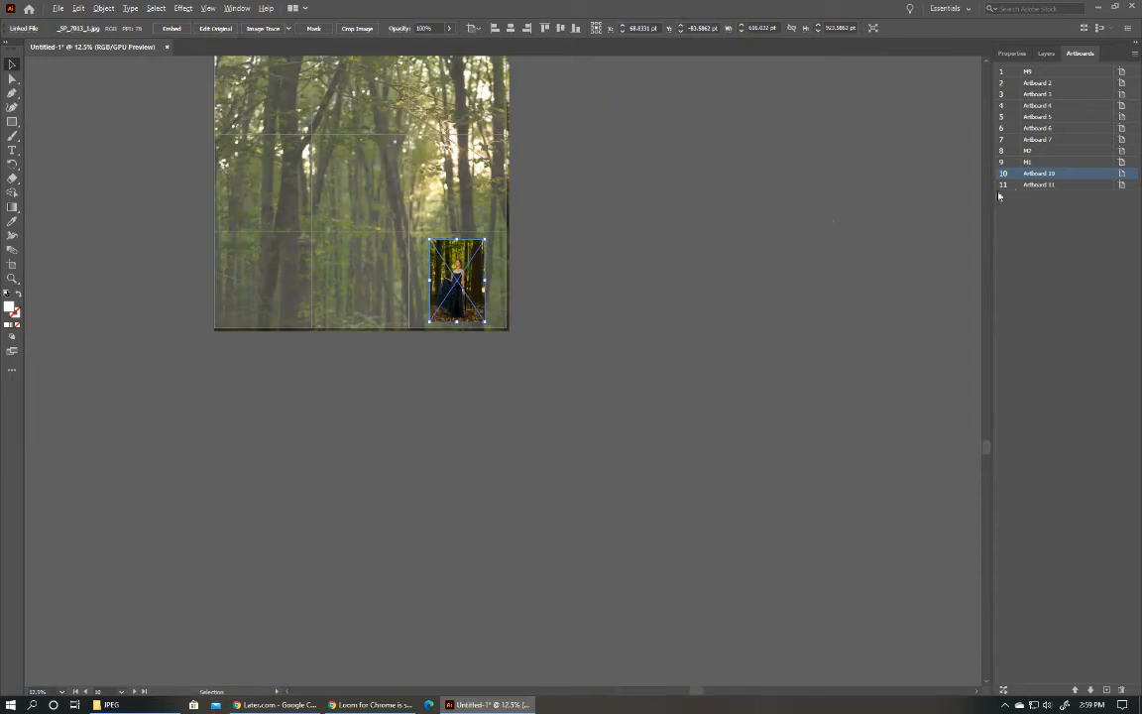
left_click(1039, 186, "shift")
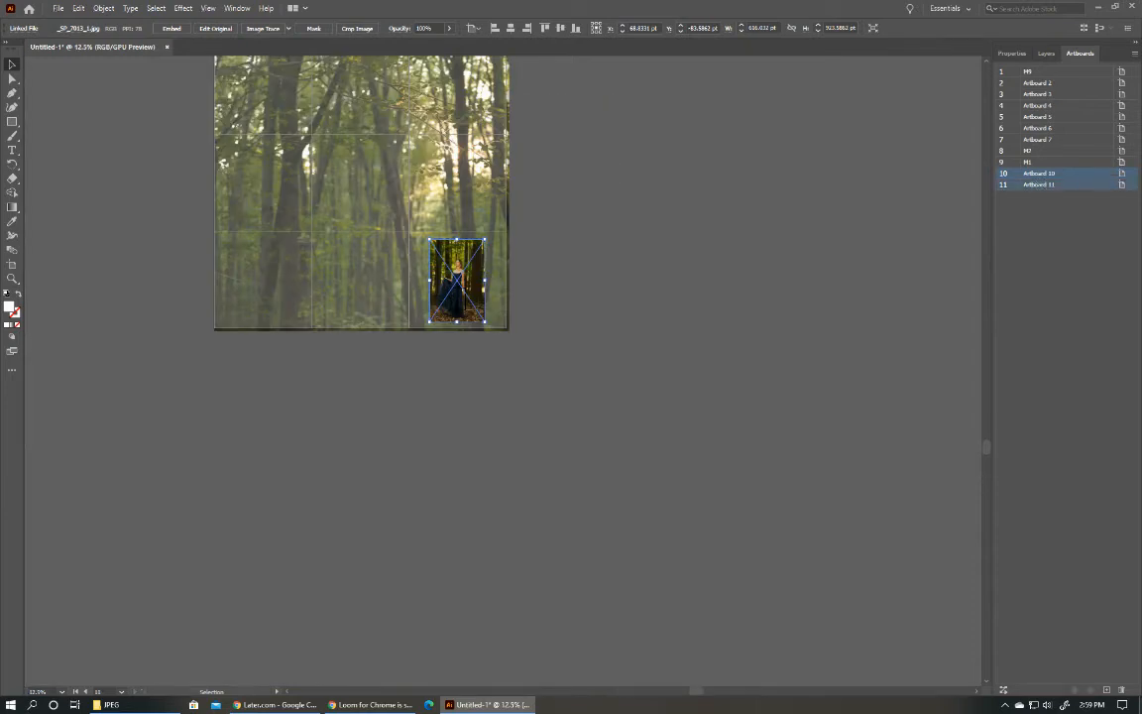
key("Delete")
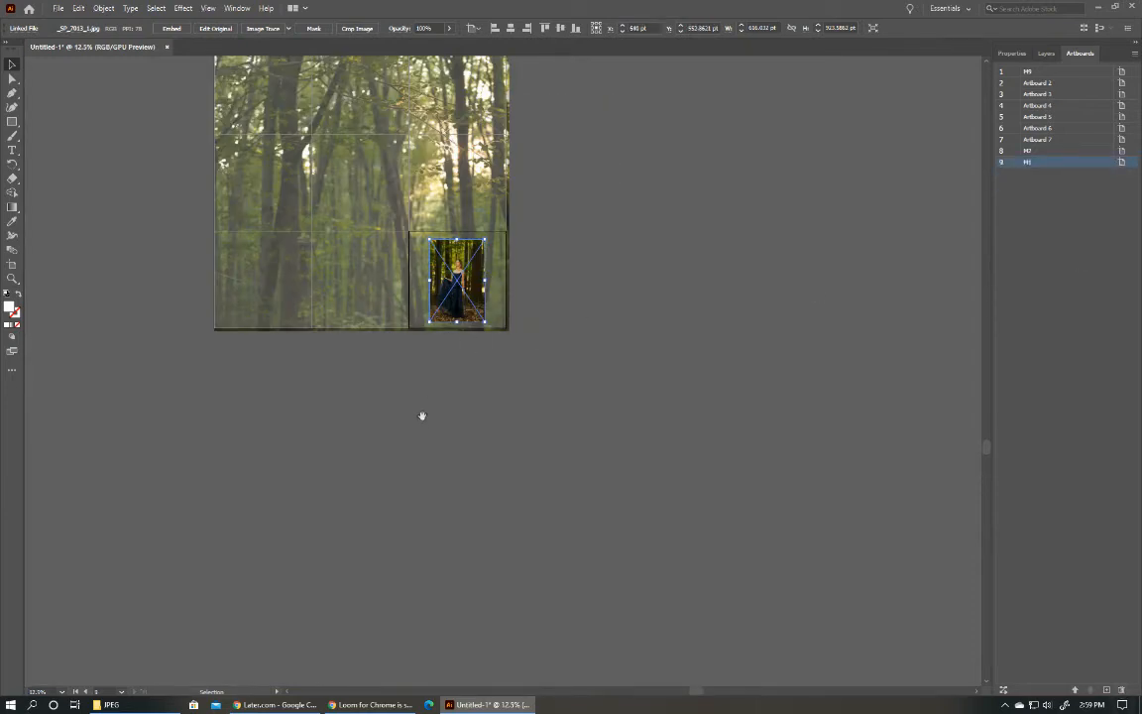
Place the photo _SP_6994_1.jpg at about 1343 by 896 pt over artboard M2, level with the photo on M1.
left_click_drag(424, 424, 561, 513)
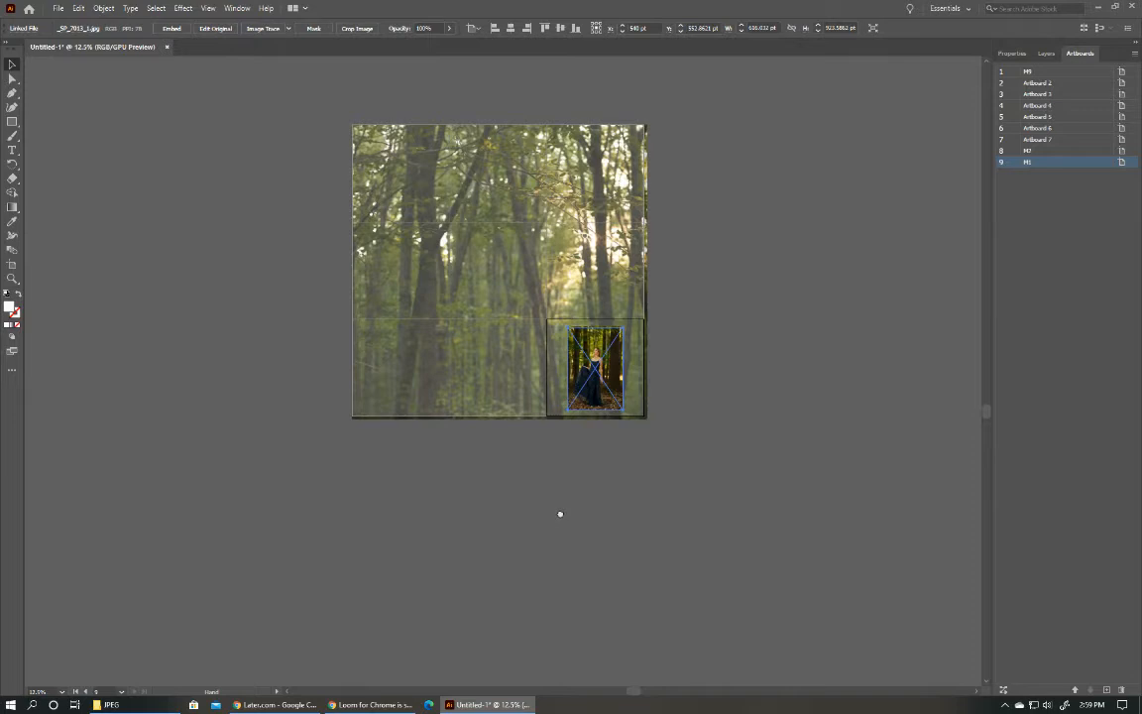
left_click(753, 324)
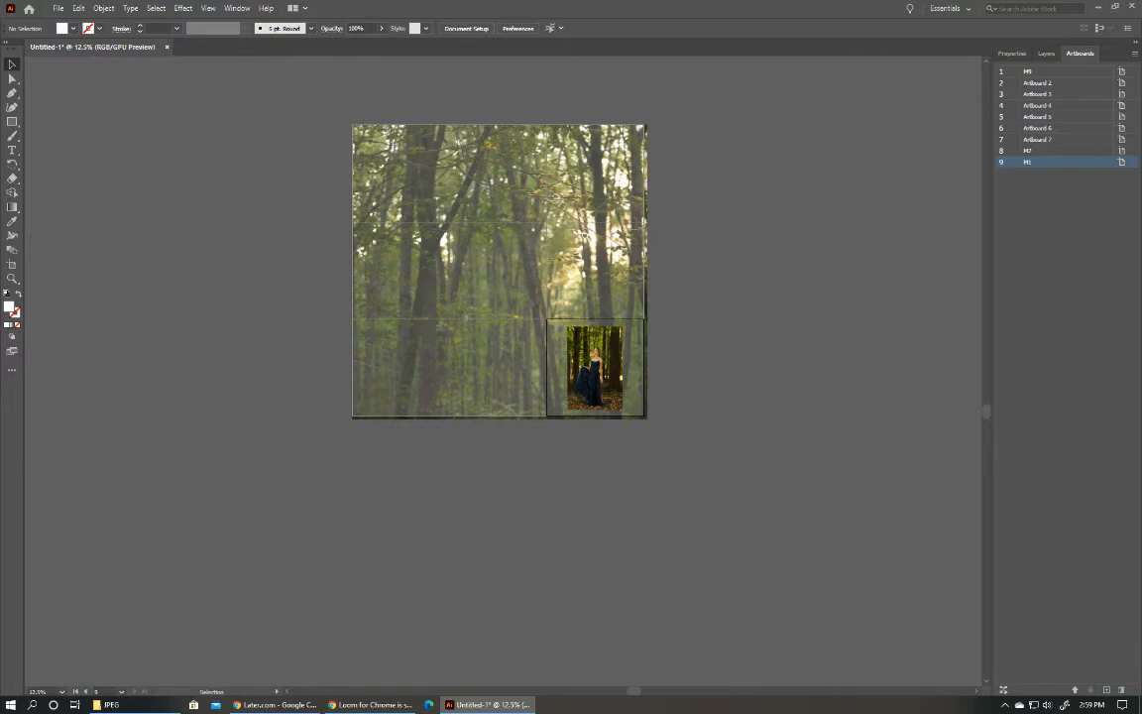
left_click_drag(609, 457, 379, 321)
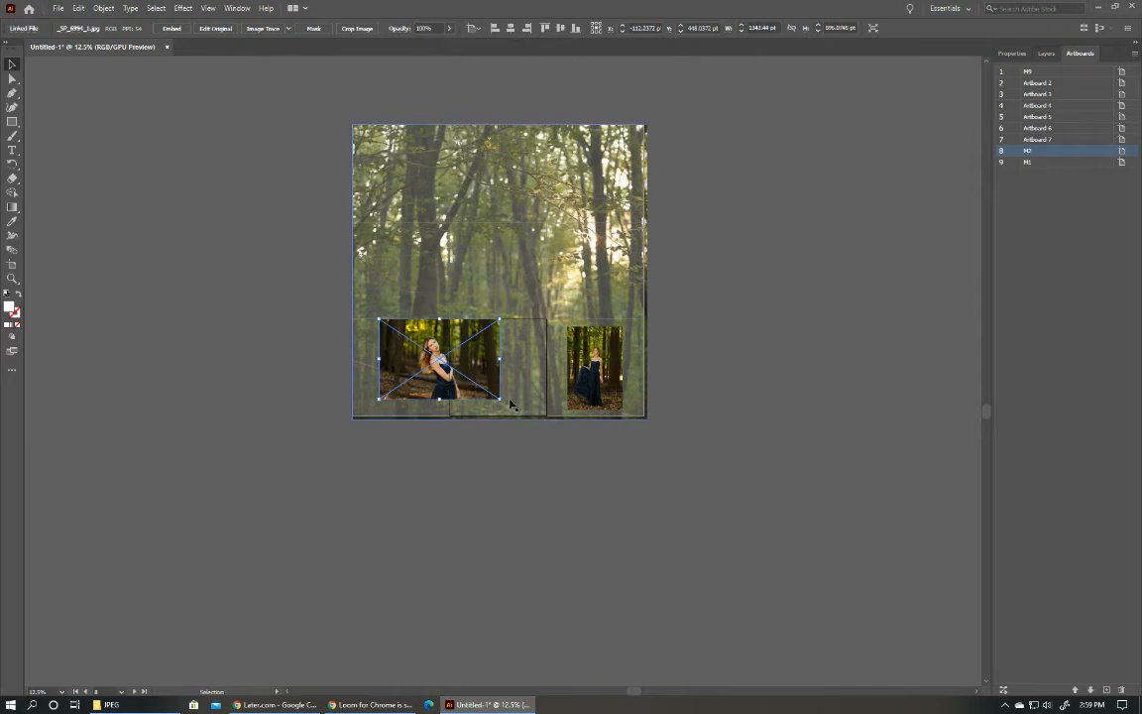
mouse_move(486, 390)
left_mouse_down()
mouse_move(530, 395)
mouse_move(492, 385)
mouse_move(499, 393)
left_mouse_up()
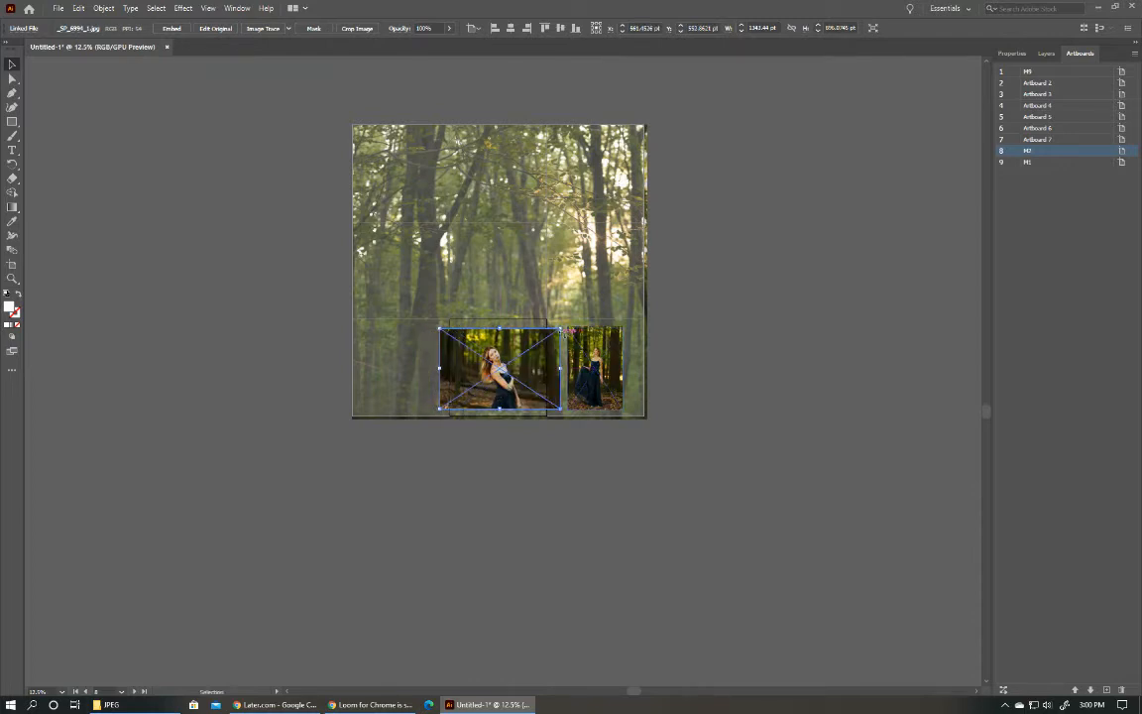
Crop the photo on artboard M2 to the artboard's 1080 pt width, keeping its full height.
left_click(1010, 54)
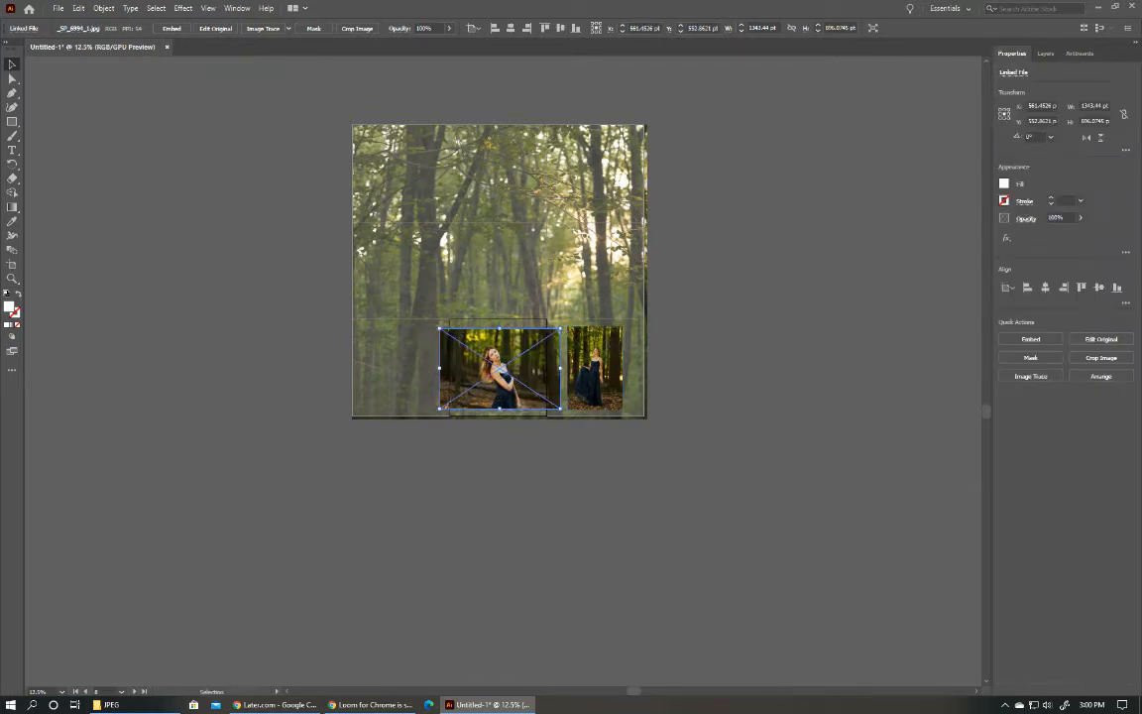
left_click(1100, 357)
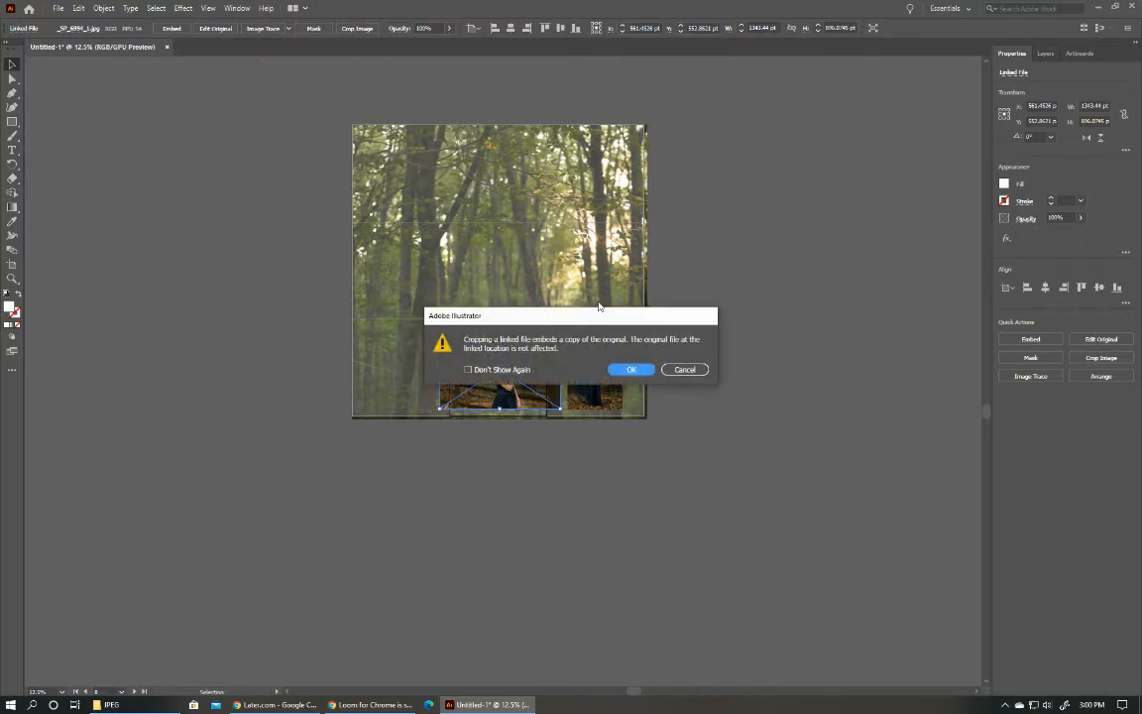
left_click(628, 373)
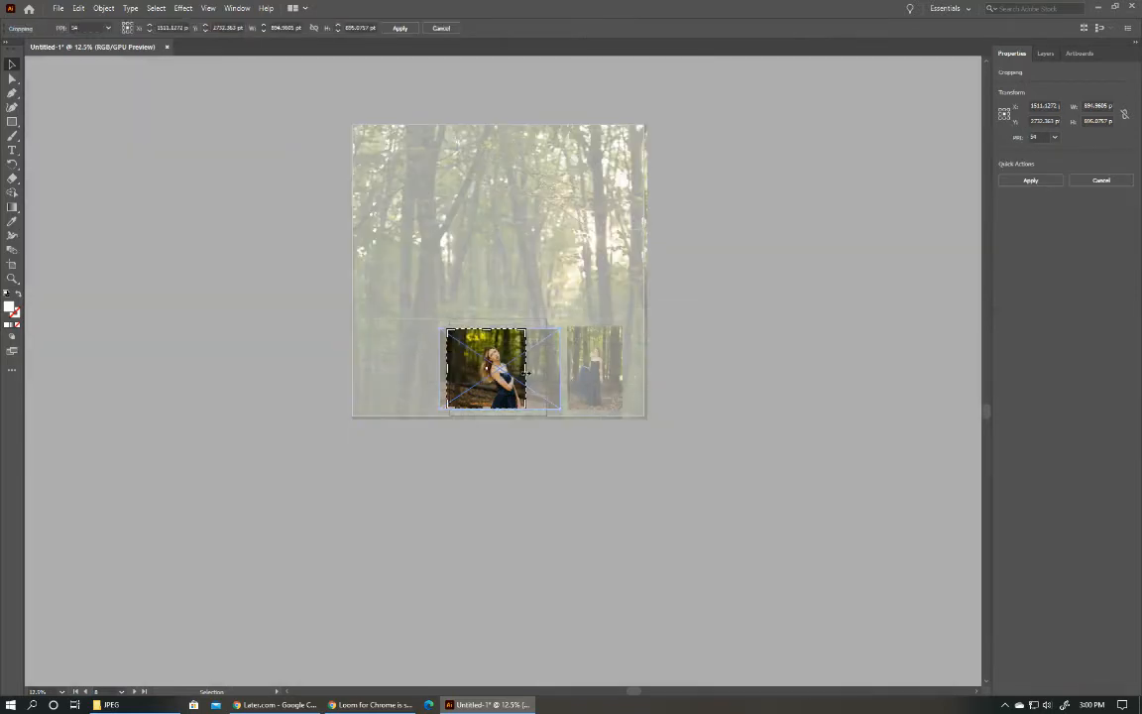
left_click_drag(525, 371, 546, 369)
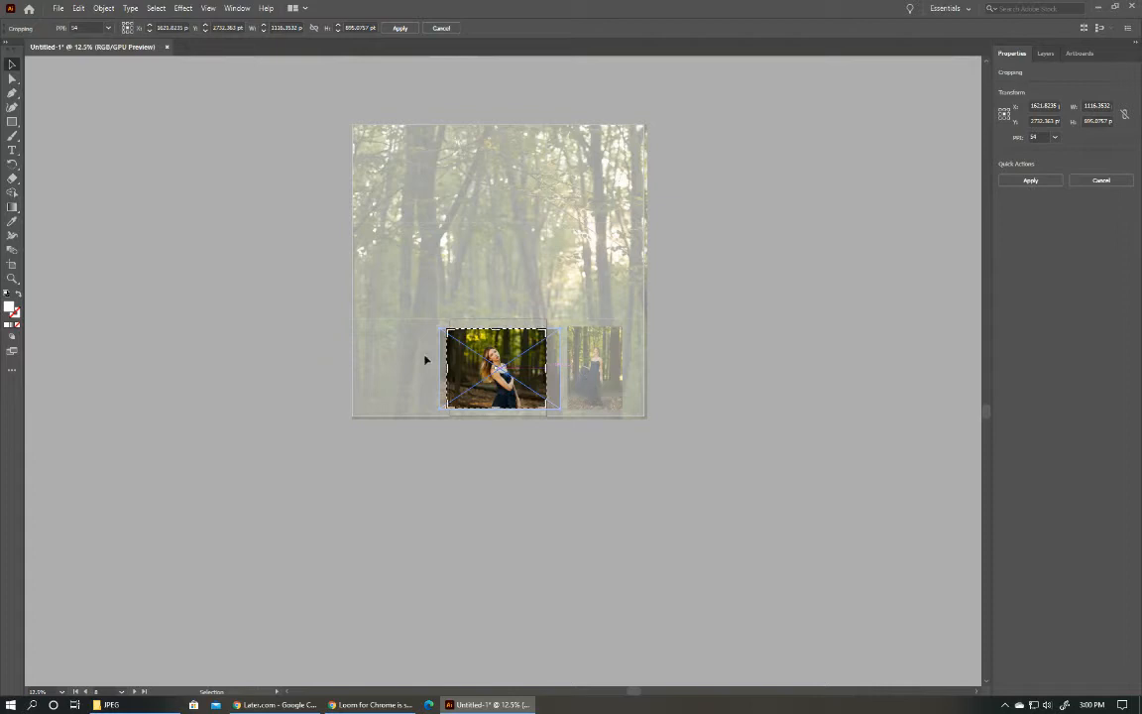
left_click_drag(446, 369, 450, 369)
left_click(399, 29)
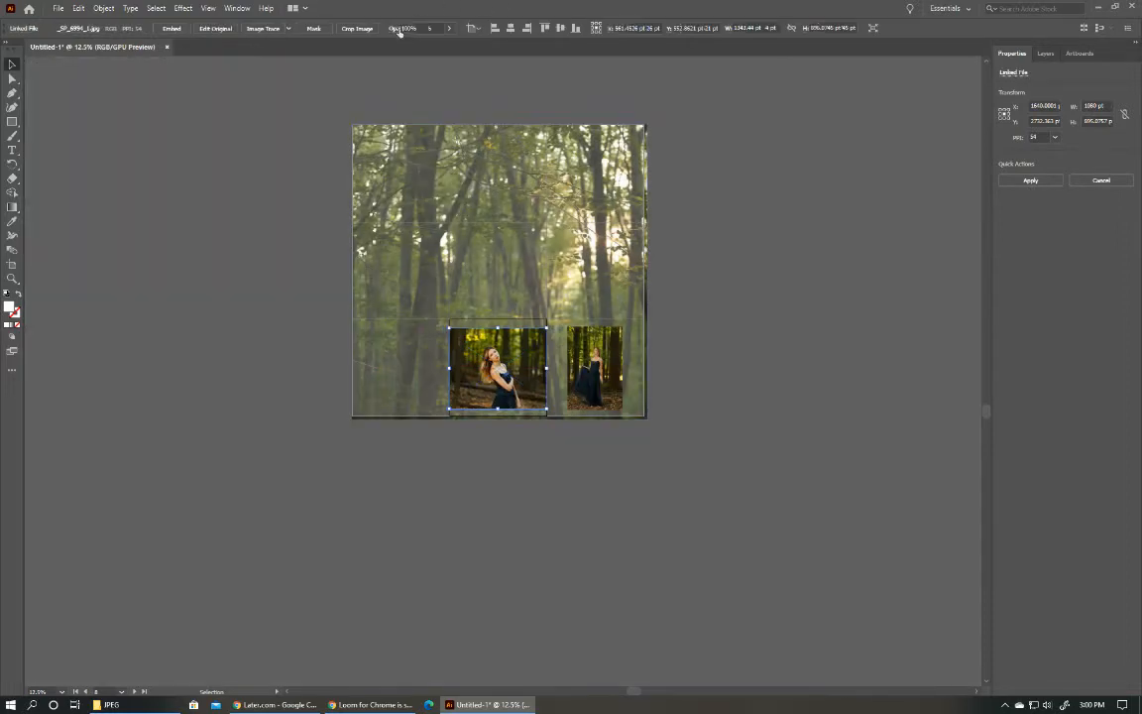
left_click(563, 443)
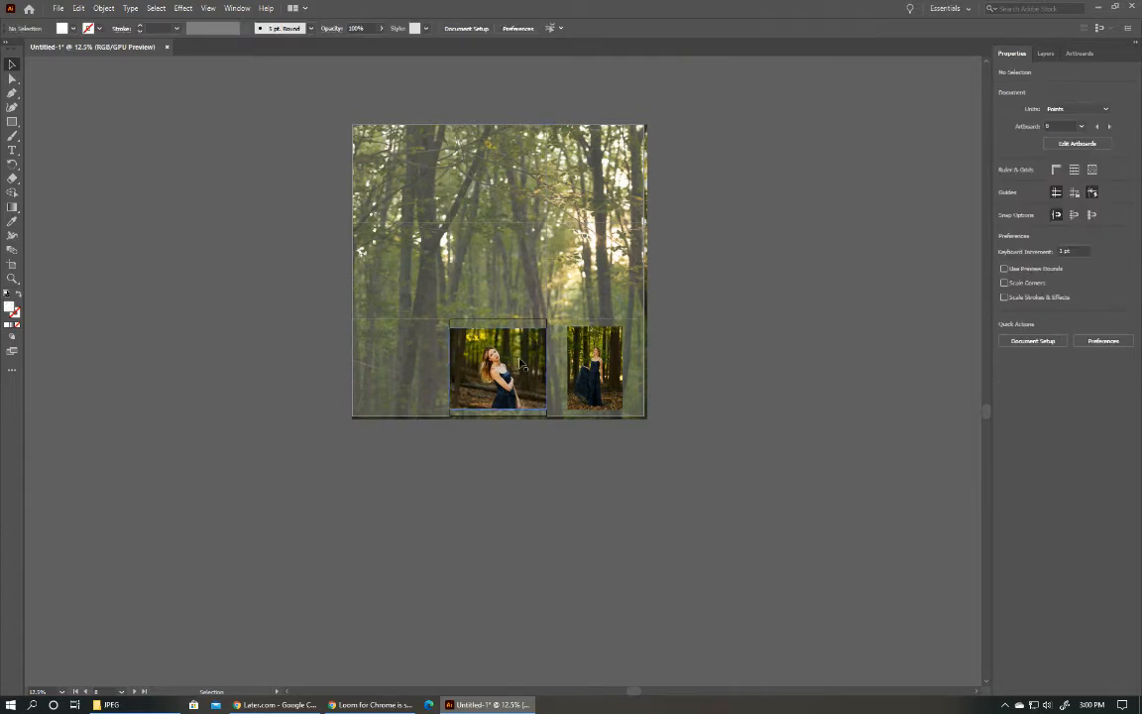
Center the cropped photo vertically on artboard M2 and shift the photo on M1 slightly up to its artboard's vertical center.
scroll(520, 364, "up", 3)
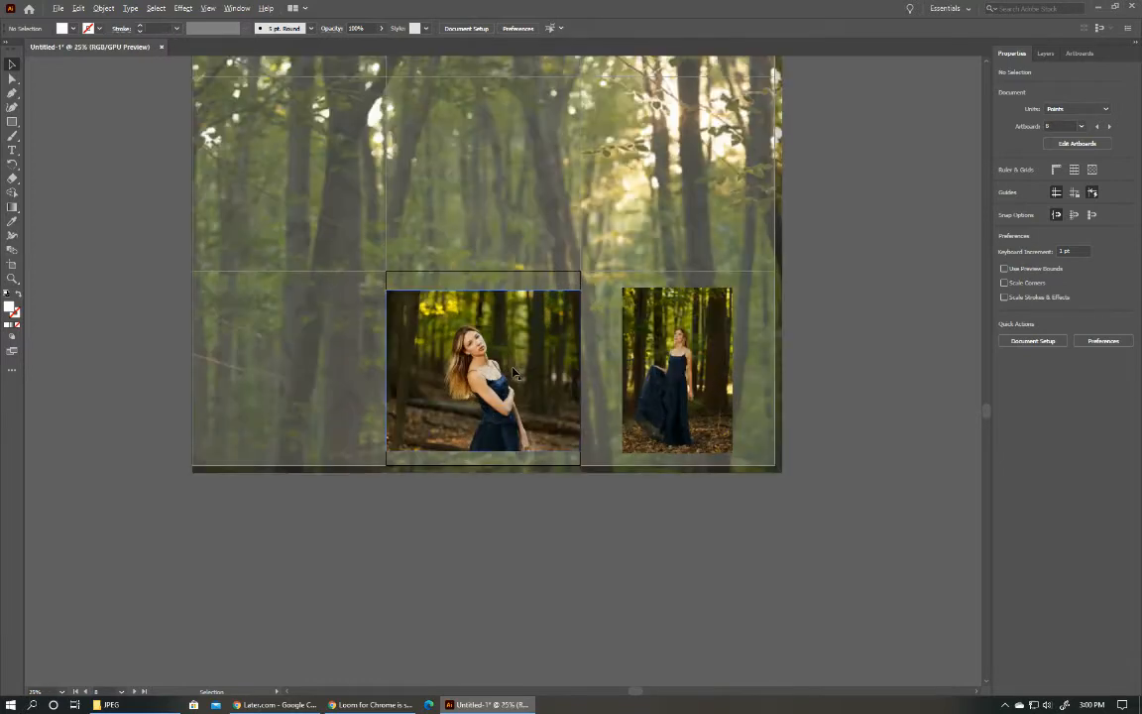
left_click_drag(495, 382, 494, 378)
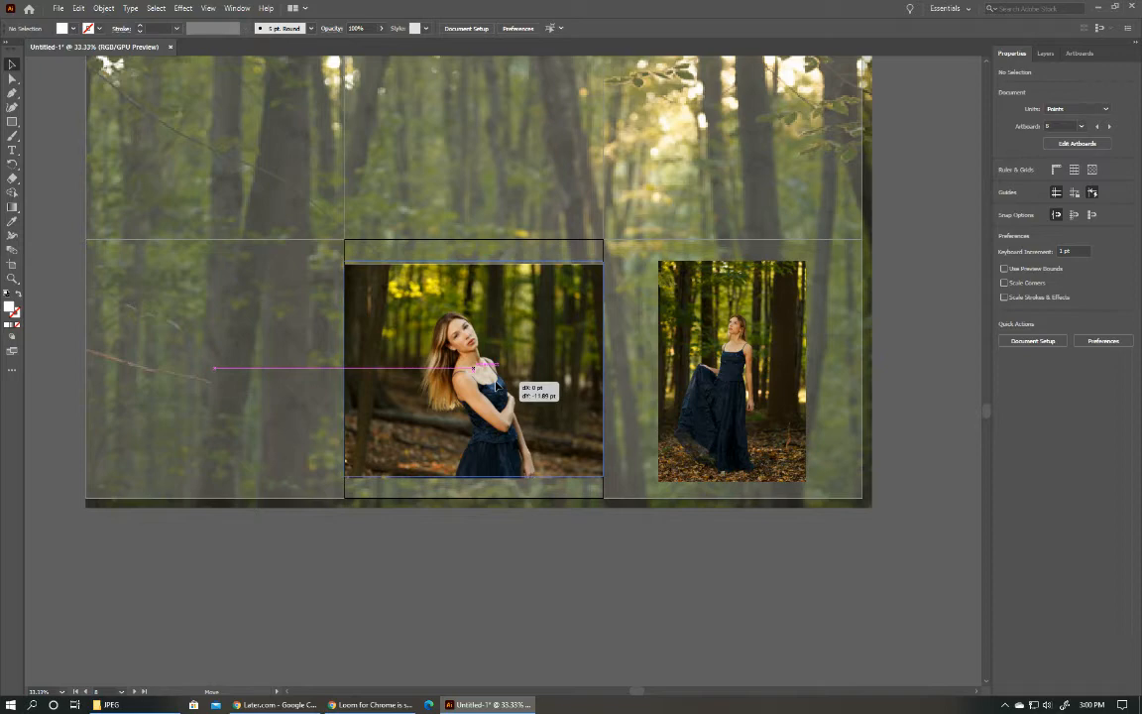
left_click_drag(496, 386, 497, 385)
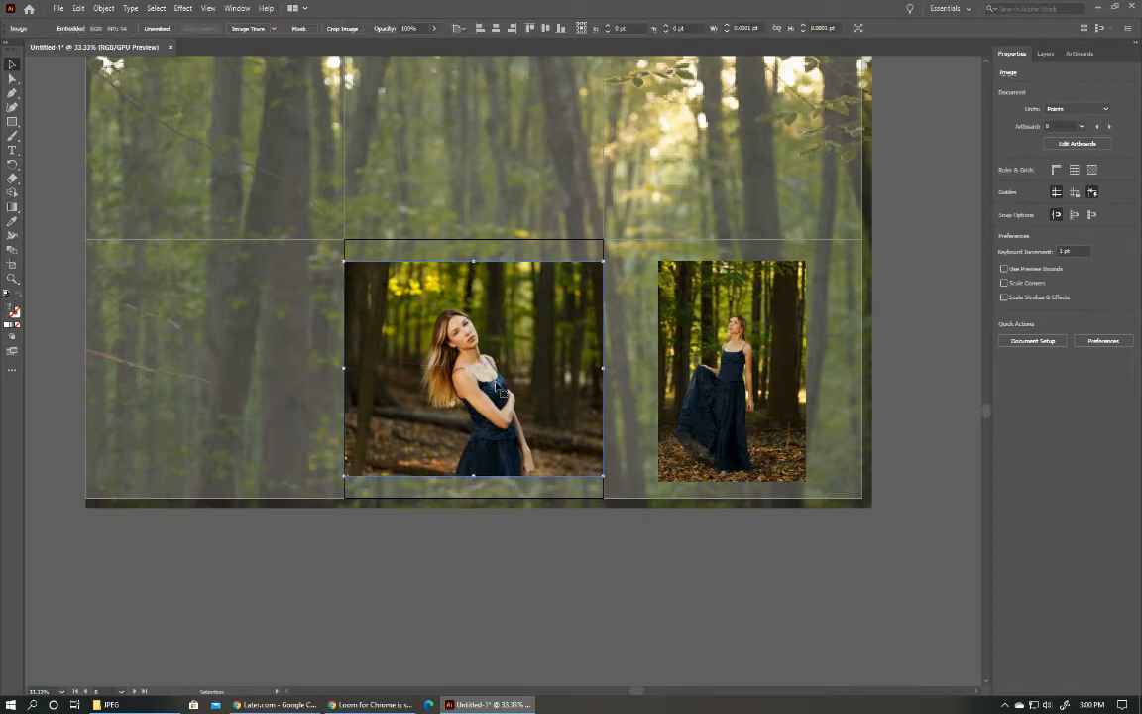
left_click(525, 563)
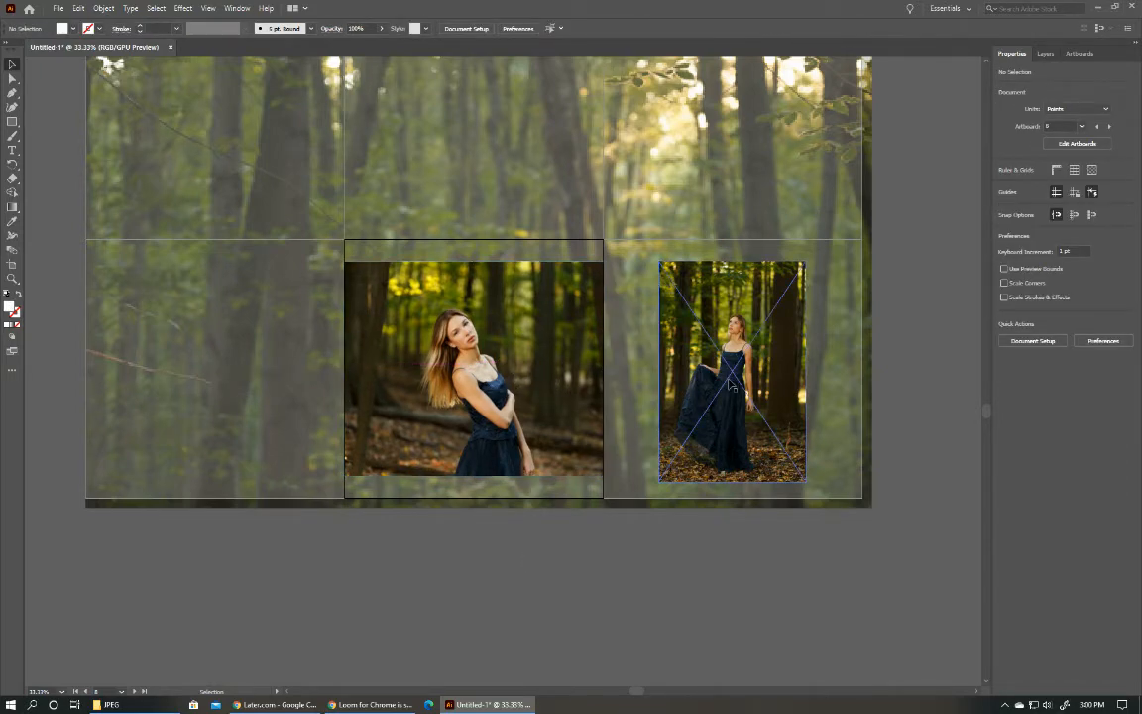
left_click_drag(662, 371, 730, 403)
left_click(719, 536)
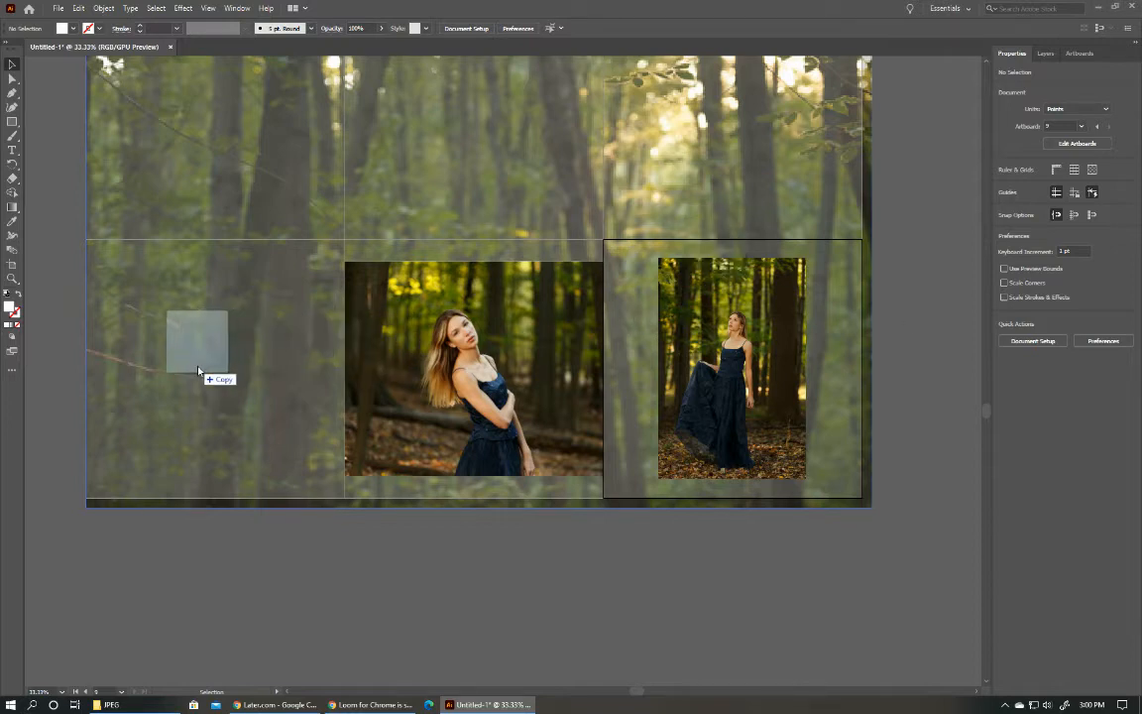
Place the photo _SP_7086.jpg on the grid's bottom-left artboard, enlarge it to about 720 by 1080 pt, and shift it slightly up and right.
left_click(178, 337)
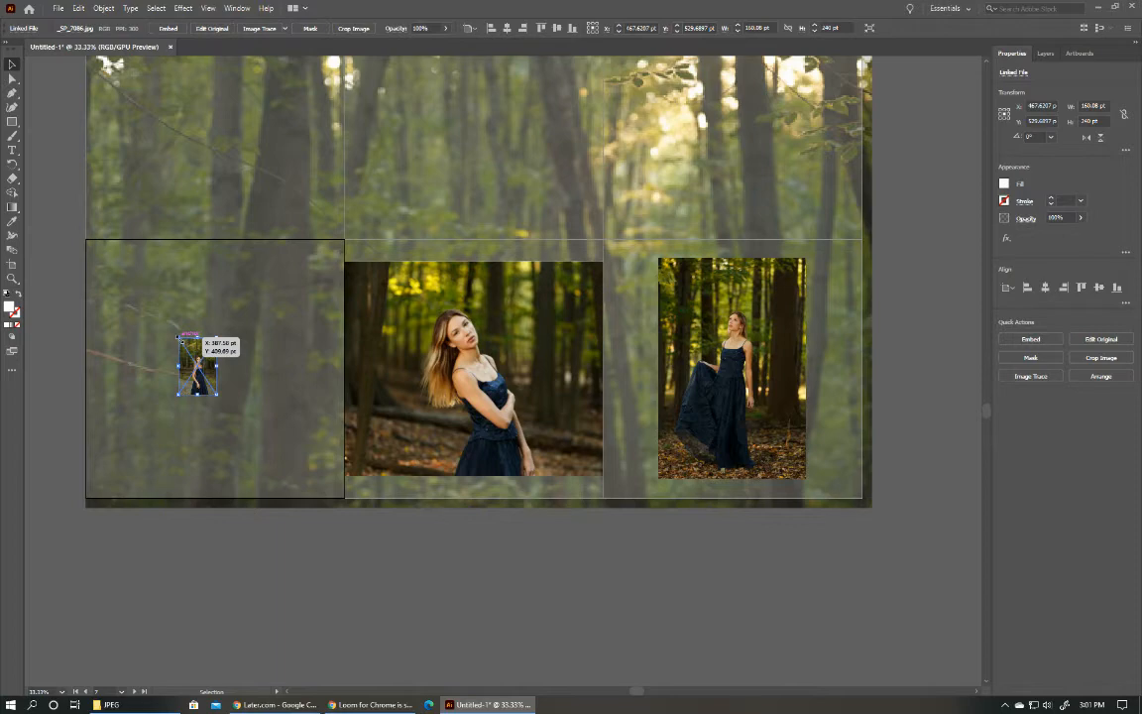
left_click_drag(178, 337, 96, 240)
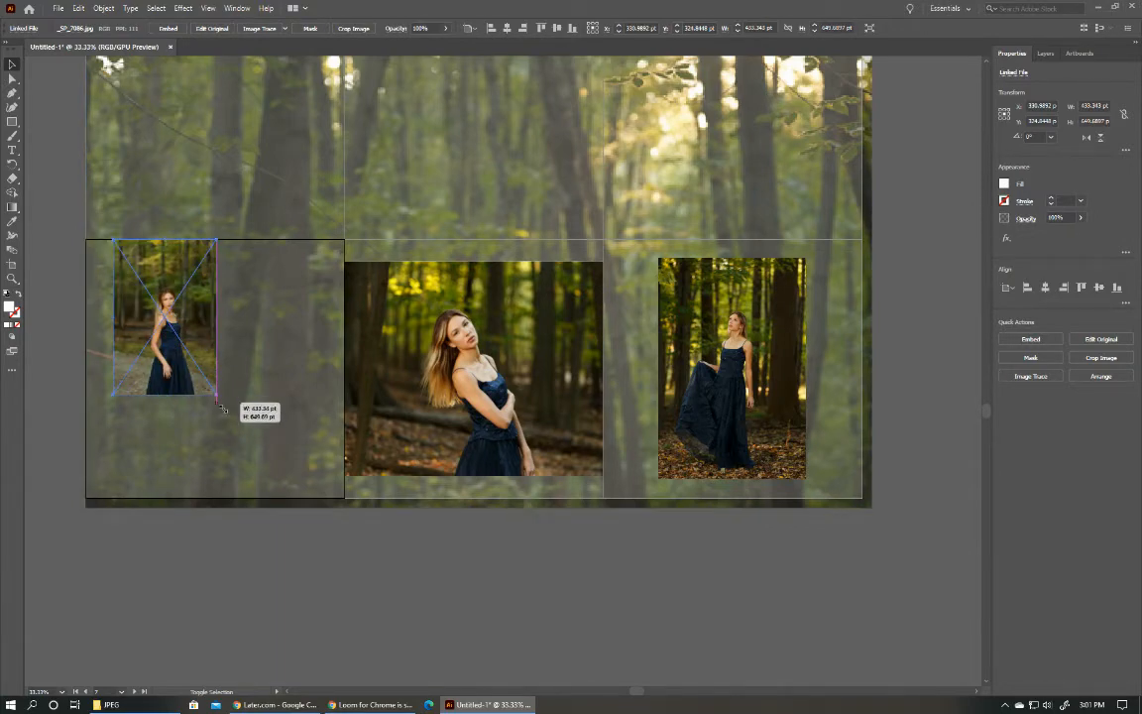
left_click_drag(222, 406, 286, 497)
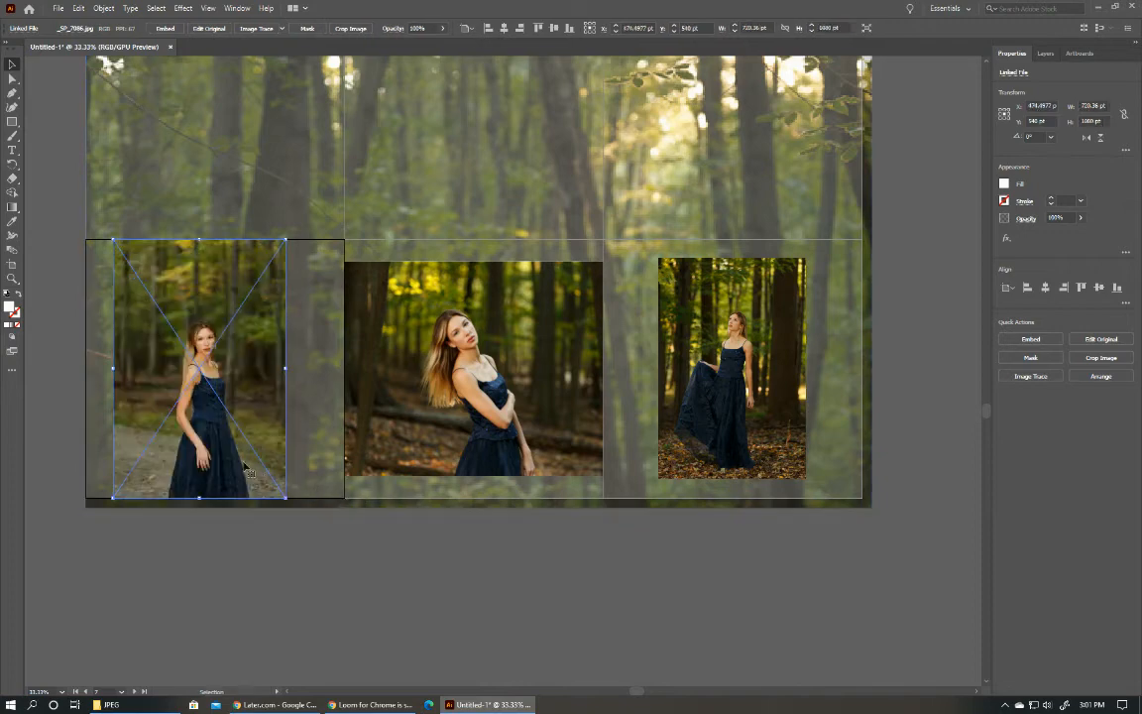
left_click_drag(197, 443, 203, 416)
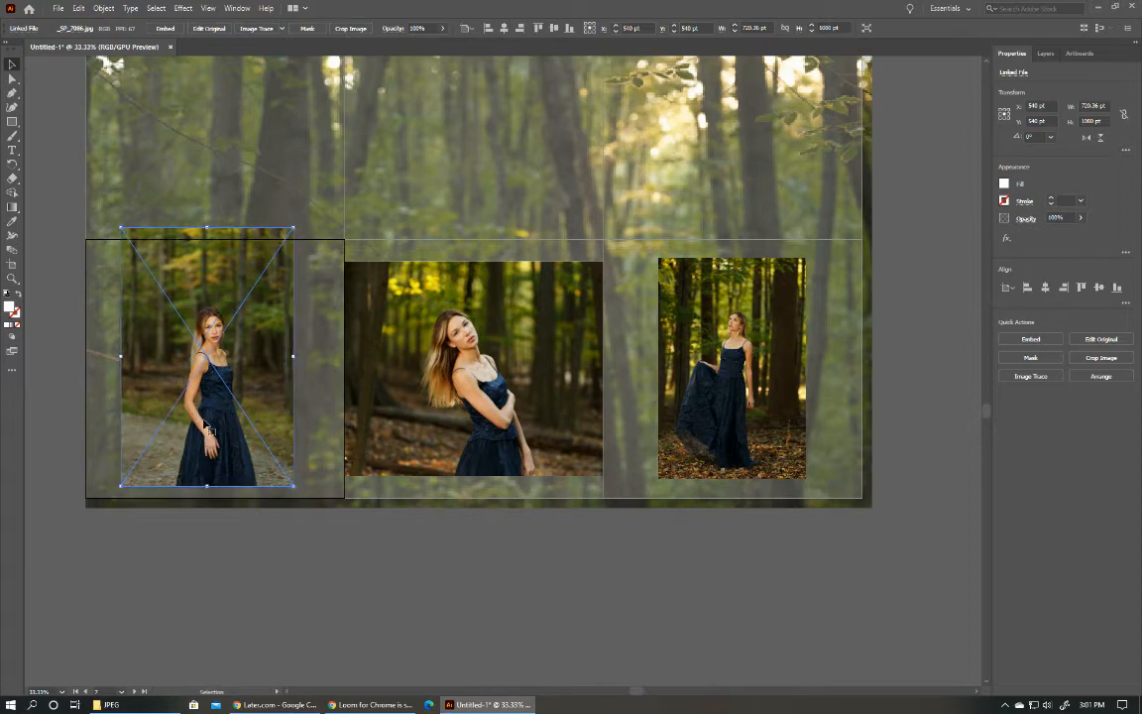
Crop the photo on the bottom-left artboard to about 719 by 924 pt, matching the height of the photo on M1.
left_click(1098, 358)
left_click(630, 370)
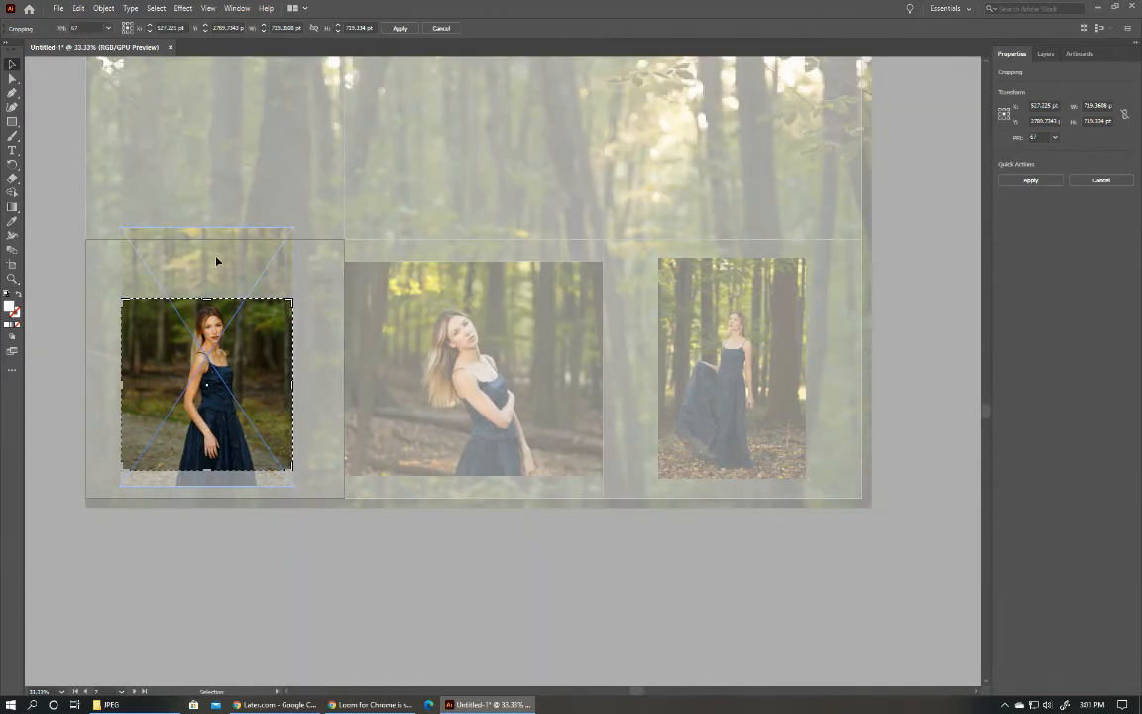
left_click_drag(206, 300, 199, 260)
left_click_drag(208, 469, 209, 477)
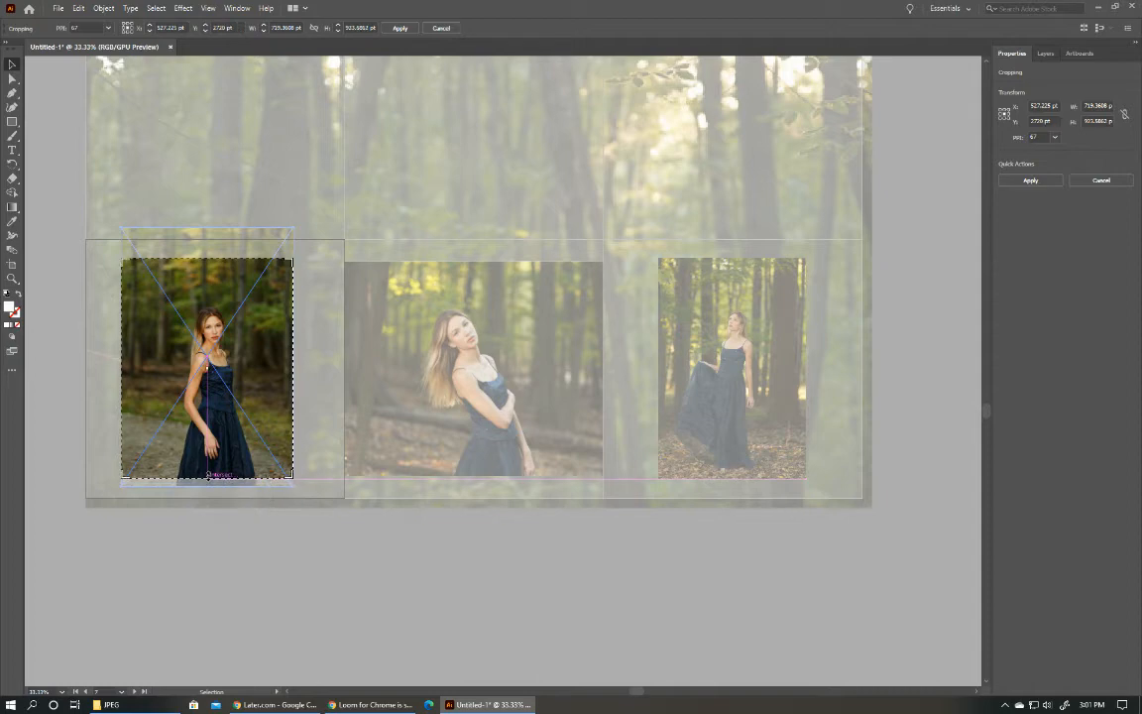
left_click(400, 29)
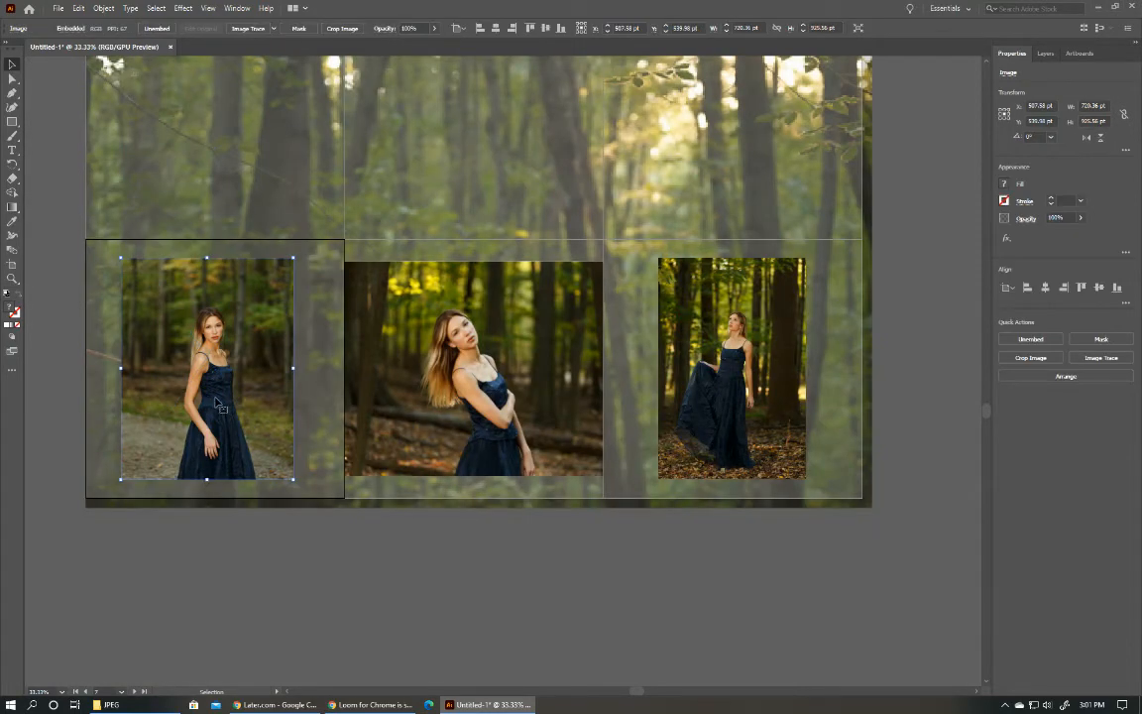
Redo the bottom-left photo's crop at about 720 by 924 pt, with the uncropped photo moved about 29 pt up.
key("ctrl+z")
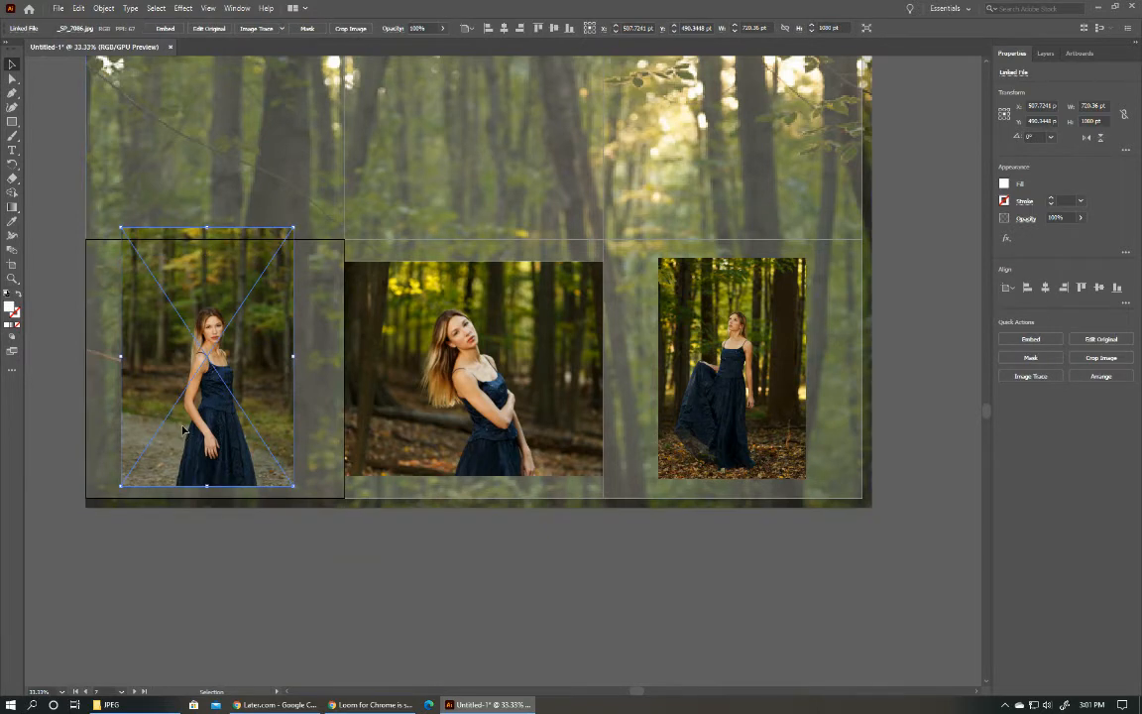
left_click_drag(184, 428, 184, 410)
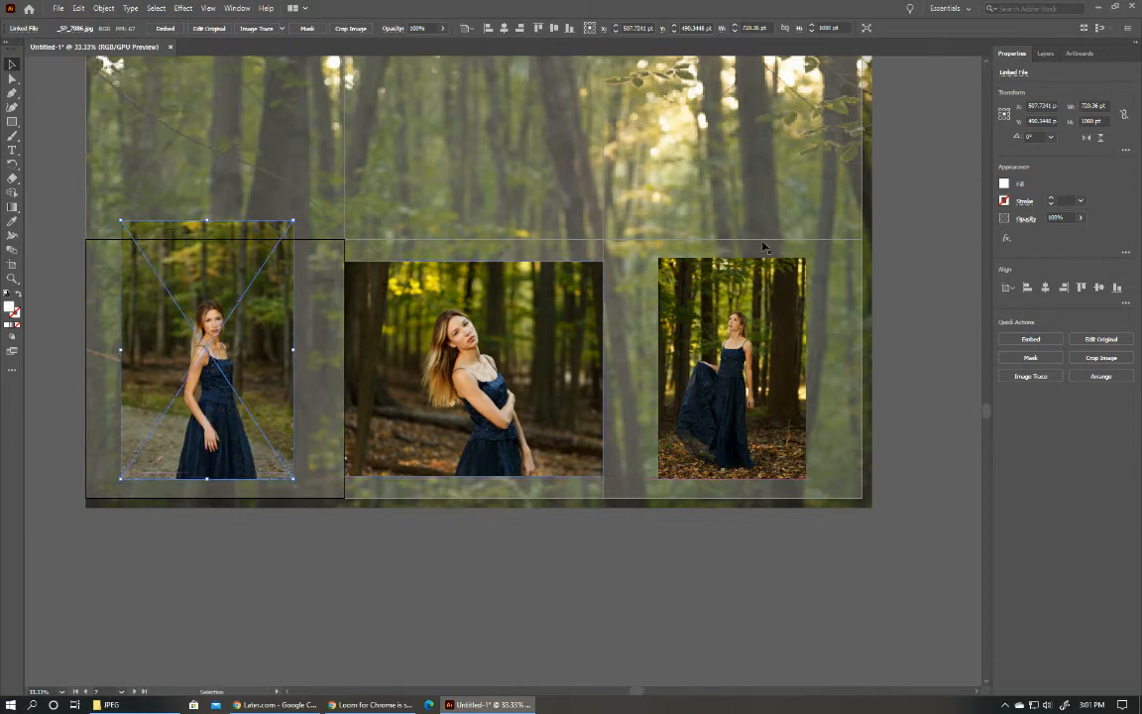
left_click(1100, 356)
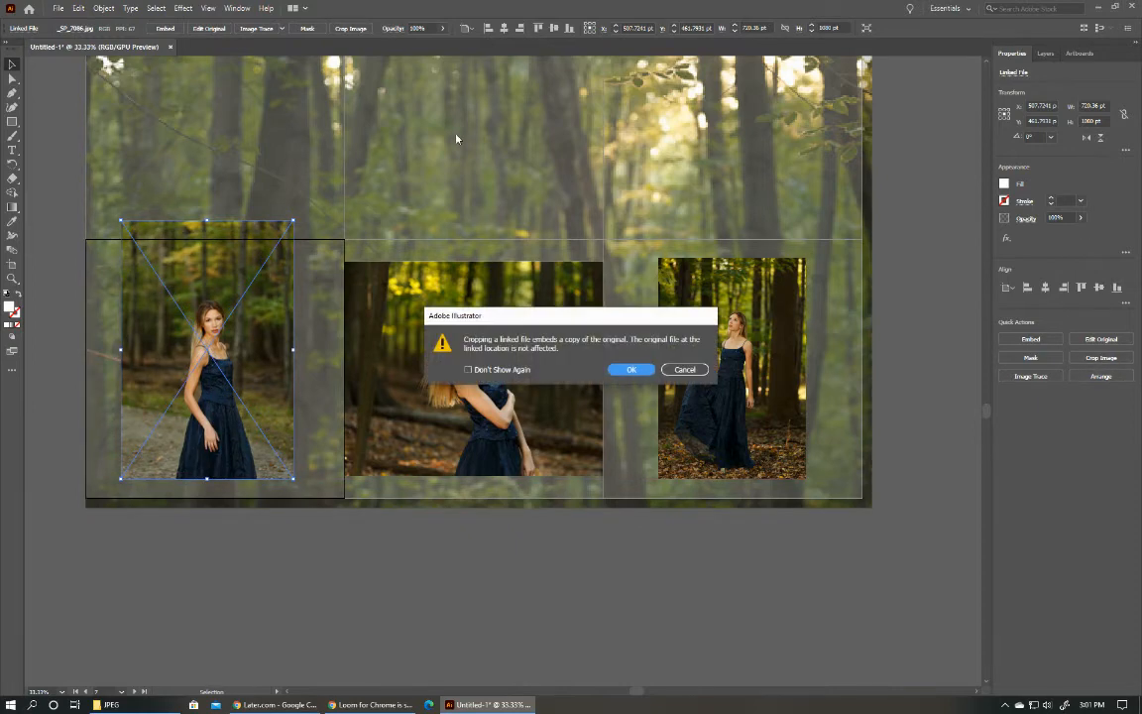
left_click(631, 369)
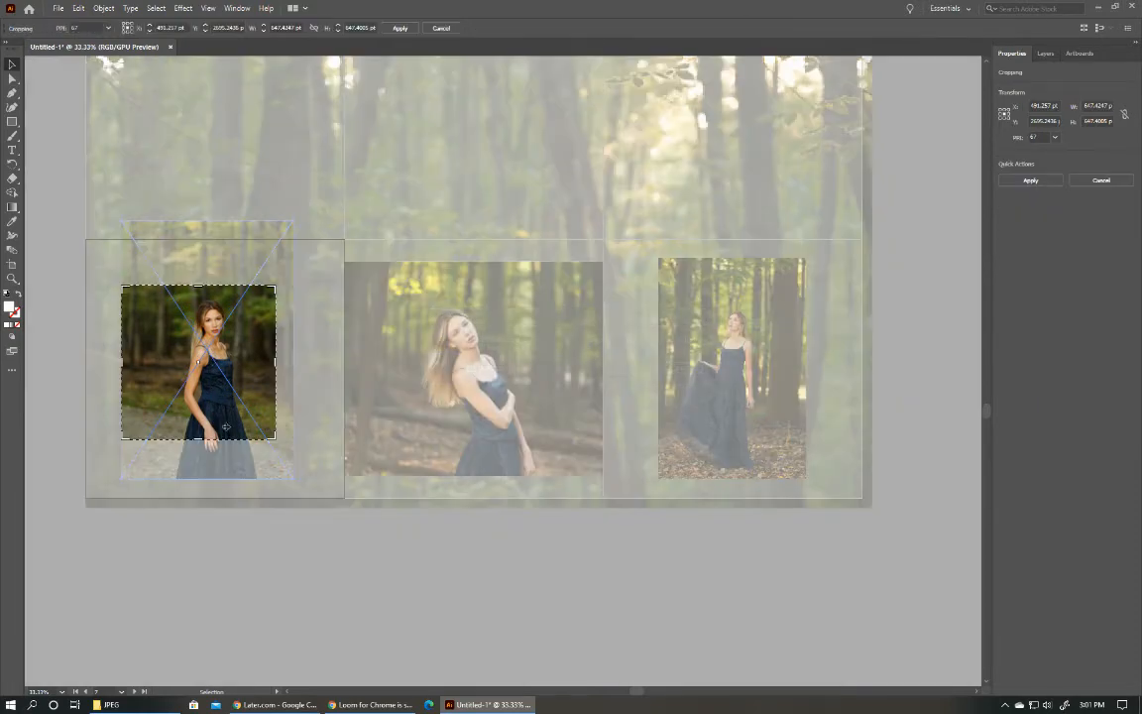
left_click_drag(198, 438, 196, 479)
left_click_drag(277, 384, 293, 386)
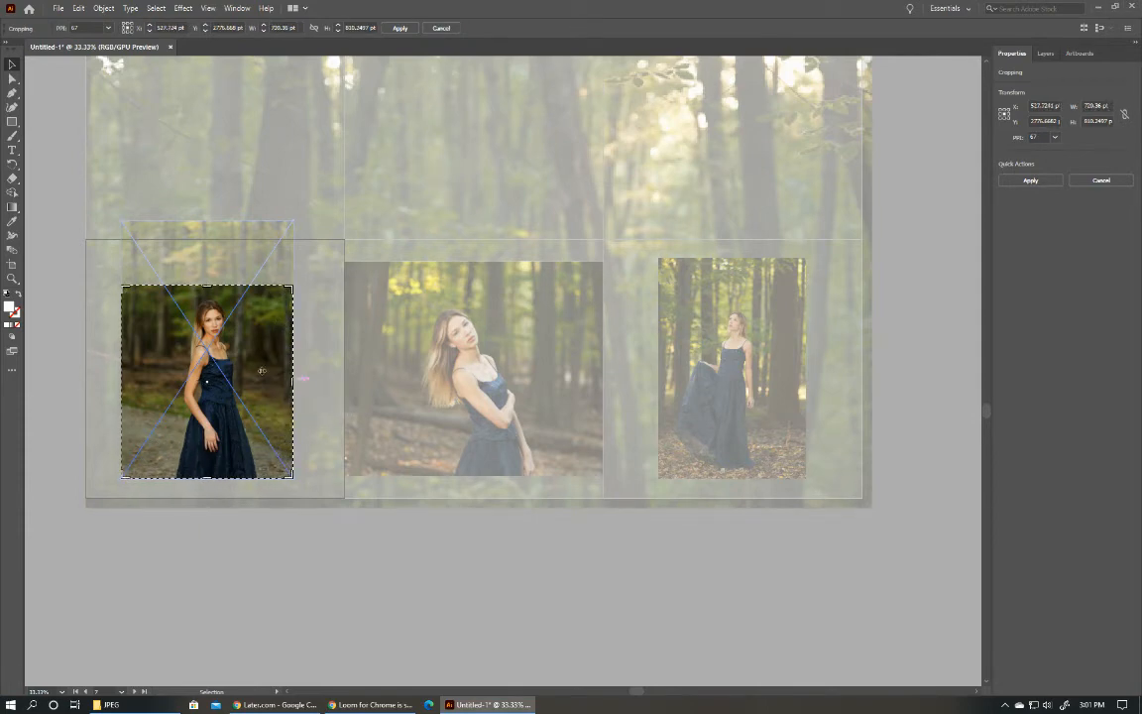
left_click_drag(206, 284, 207, 257)
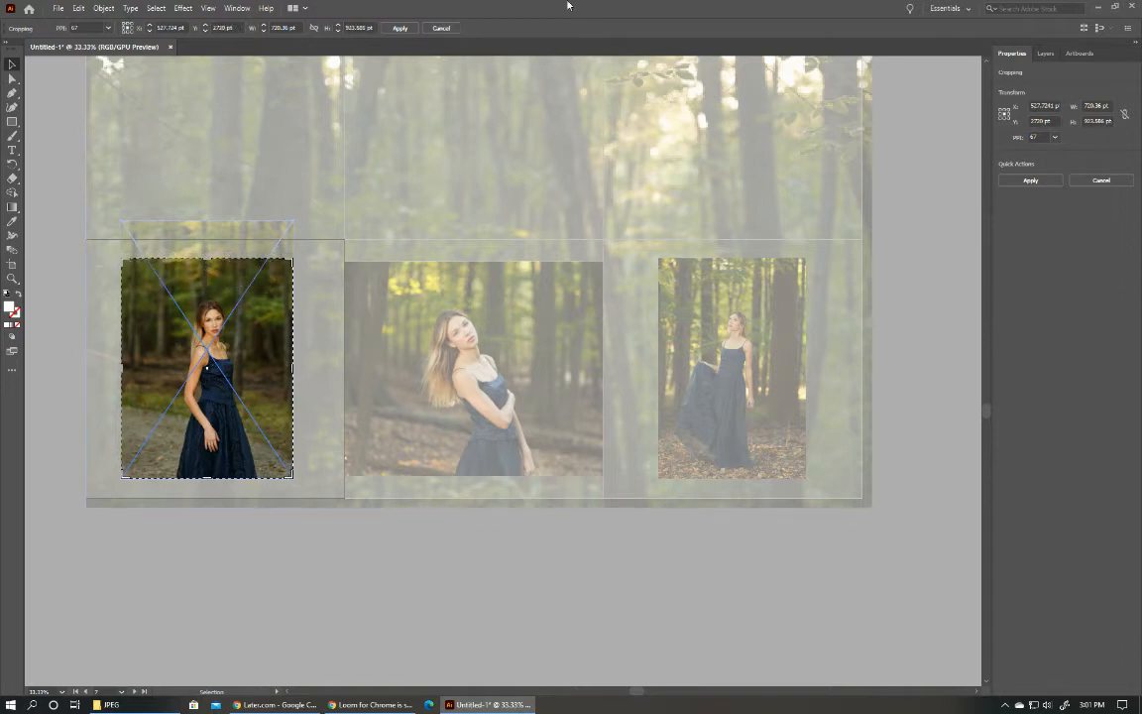
left_click(1029, 181)
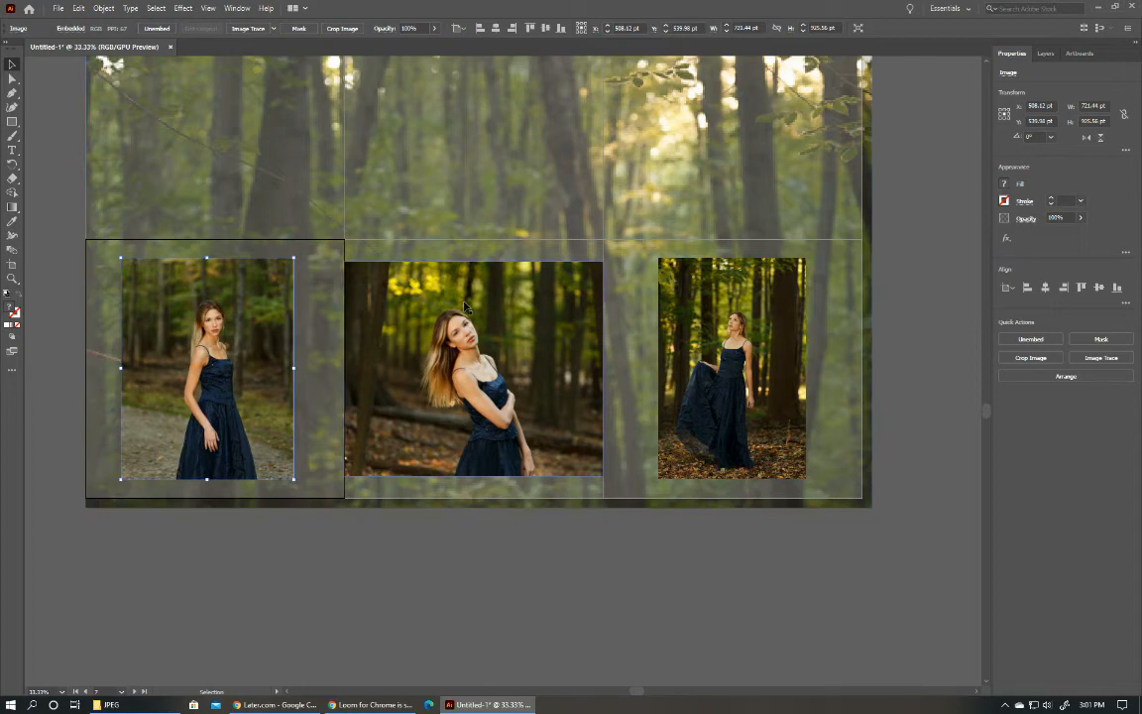
left_click(462, 568)
Place the photo _SP_7028.jpg on the grid's center artboard and enlarge it to fill most of the artboard's height.
scroll(468, 518, "down", 3)
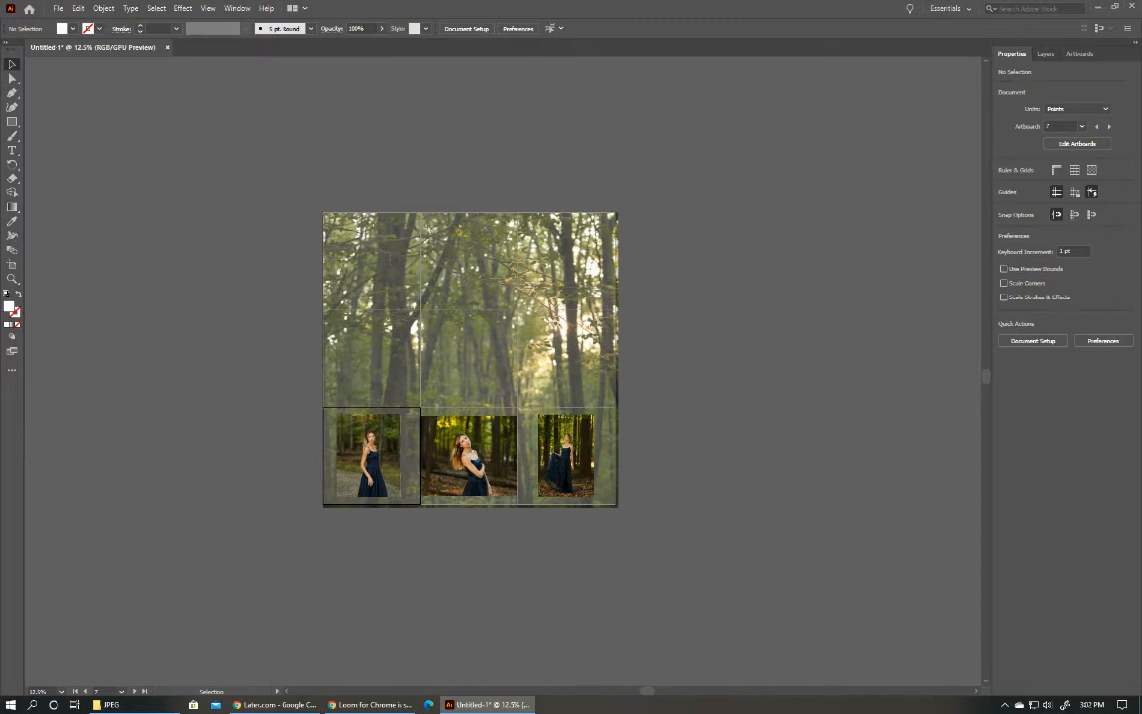
left_click_drag(526, 396, 470, 375)
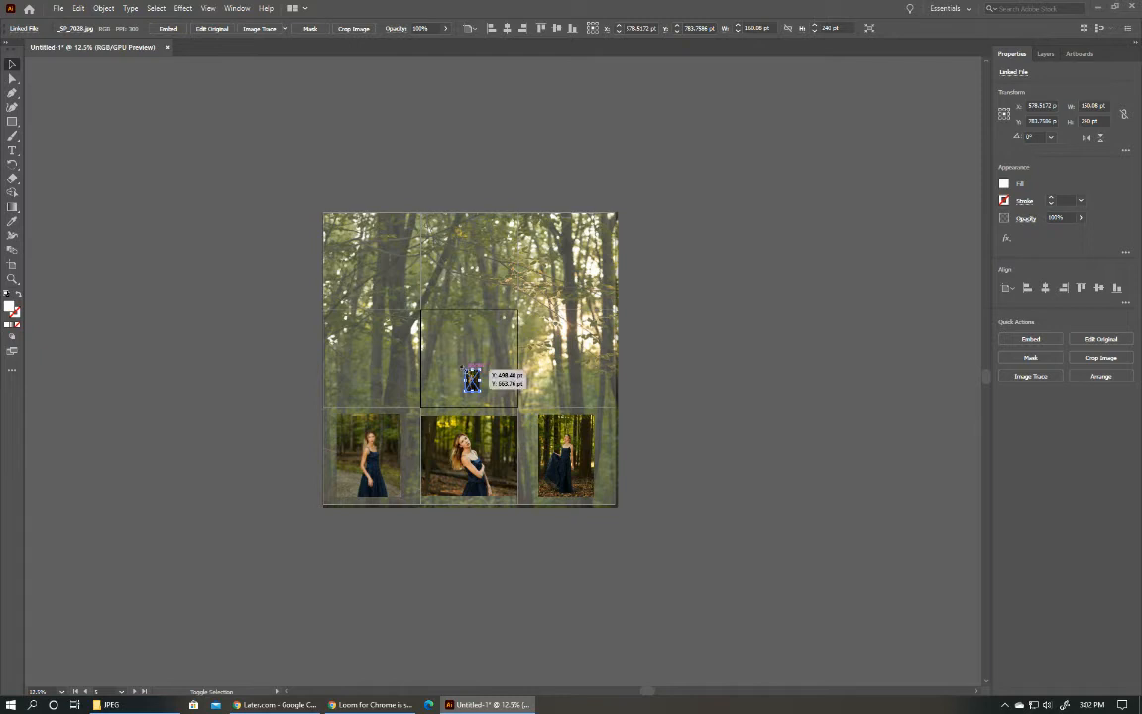
left_click_drag(459, 370, 494, 391)
left_click(752, 409)
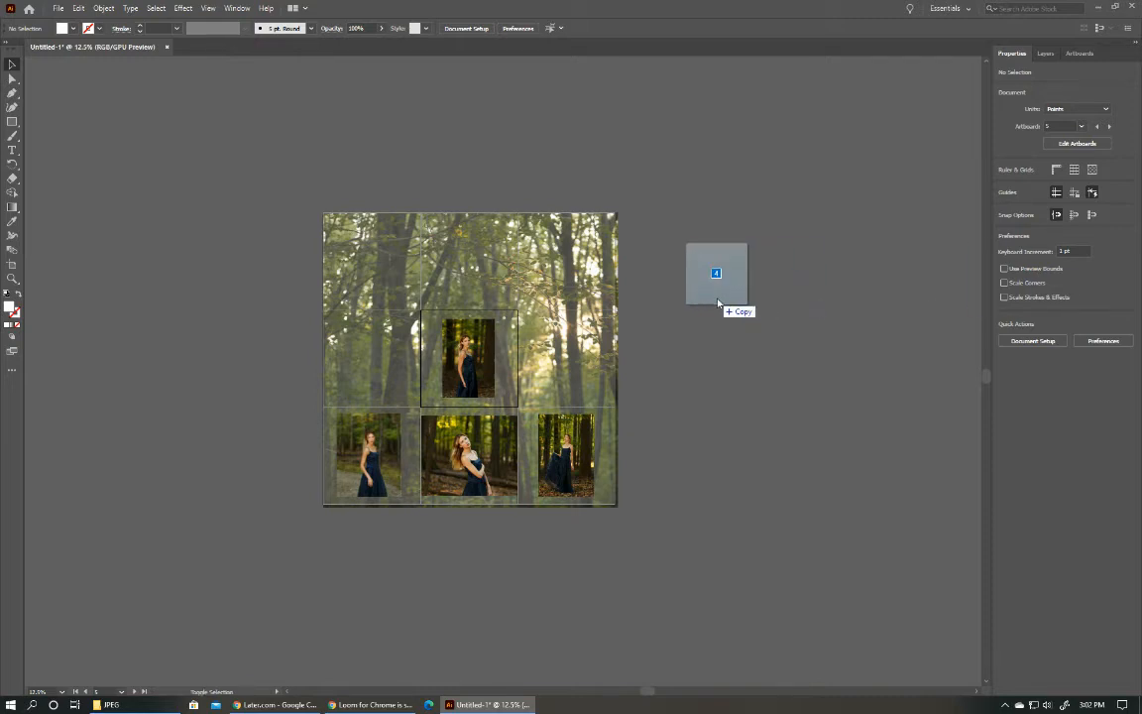
Place only the photo _SP_7068.jpg on the middle-right artboard, enlarged to about 848 by 566 pt and centered horizontally.
left_click(567, 368)
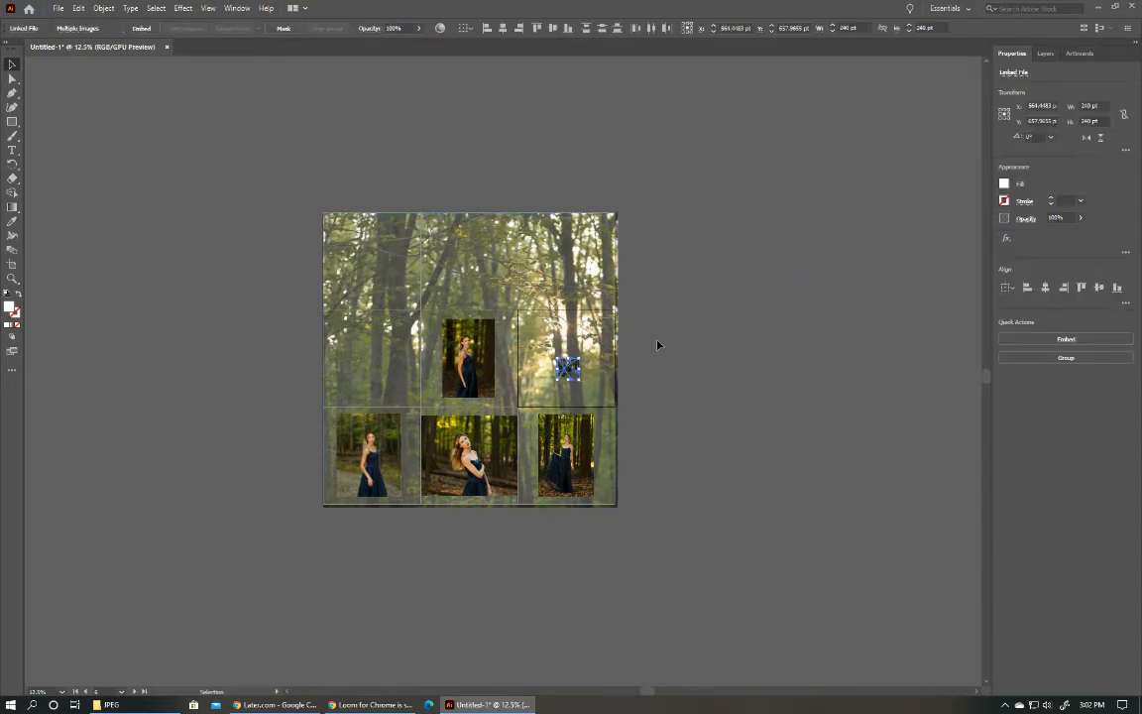
key("ctrl+z")
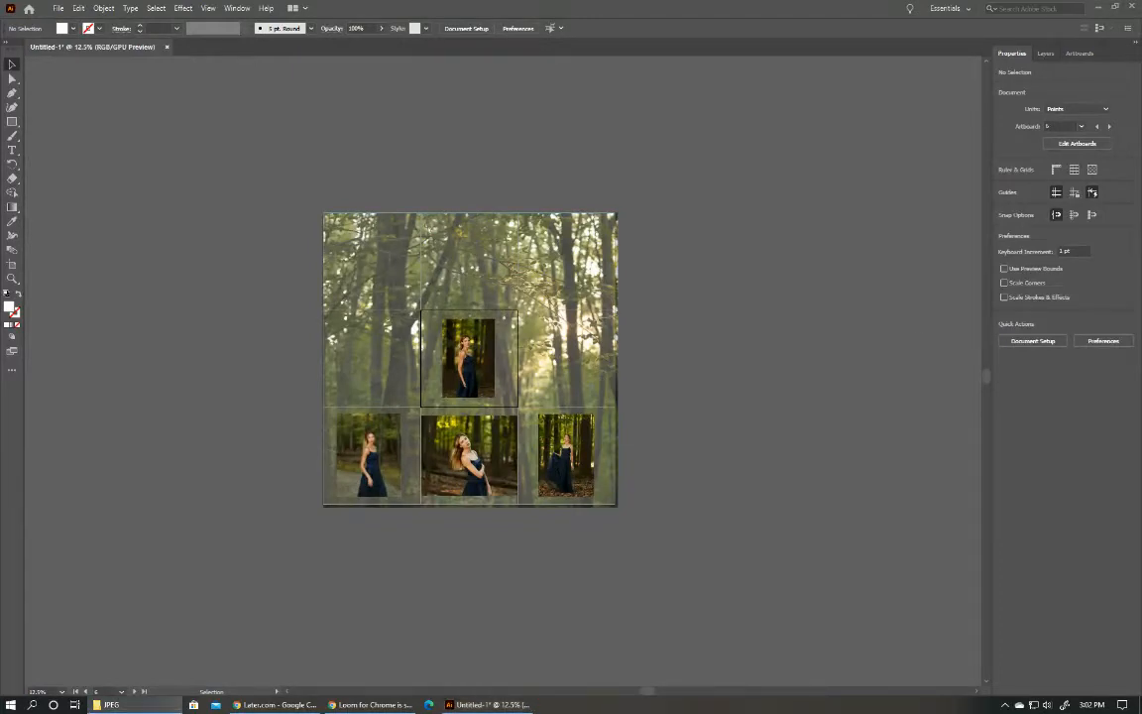
left_click_drag(486, 699, 502, 320)
left_click(569, 374)
left_click_drag(544, 366, 597, 375)
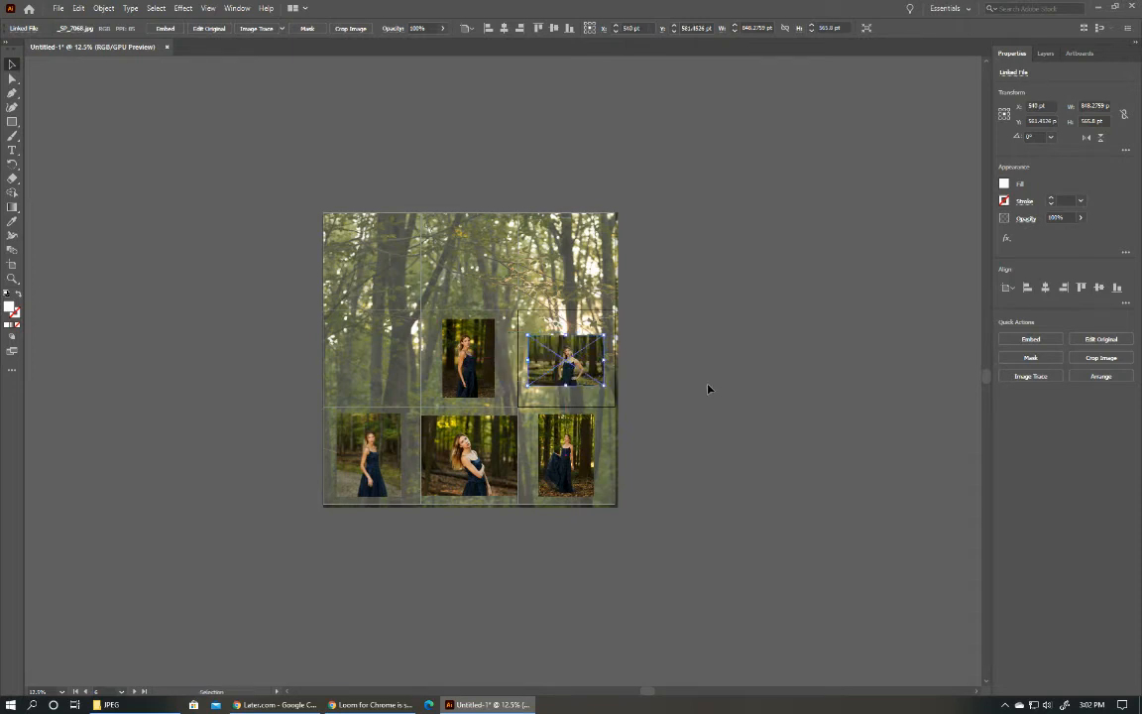
left_click(928, 181)
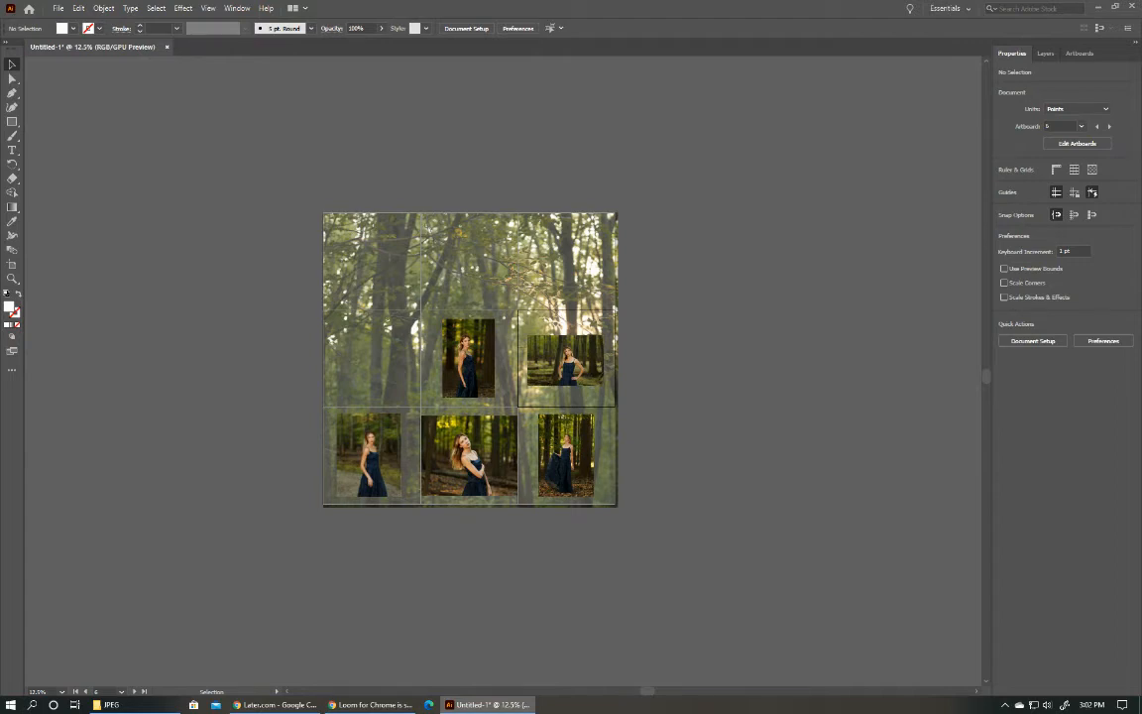
Place _SP_7120.jpg centered on the middle-left artboard at about 842 by 561 pt, and center the bottom-left photo horizontally on its artboard.
left_click_drag(825, 317, 379, 374)
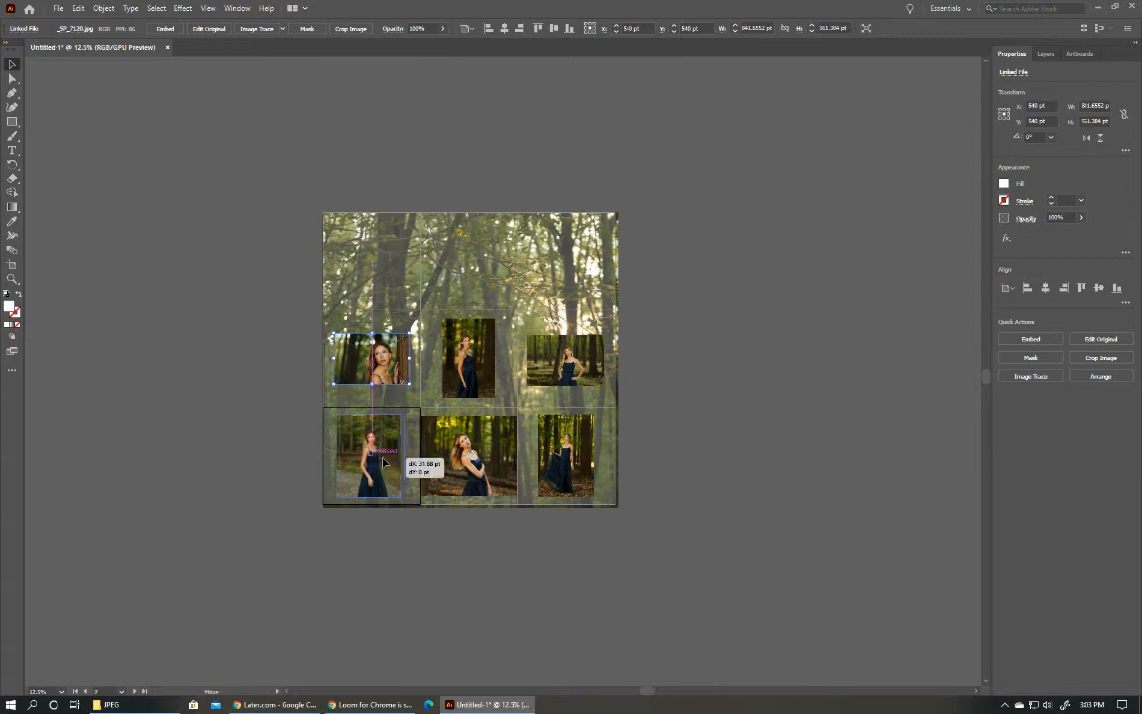
left_click_drag(383, 462, 384, 462)
left_click_drag(569, 473, 573, 474)
left_click(624, 479)
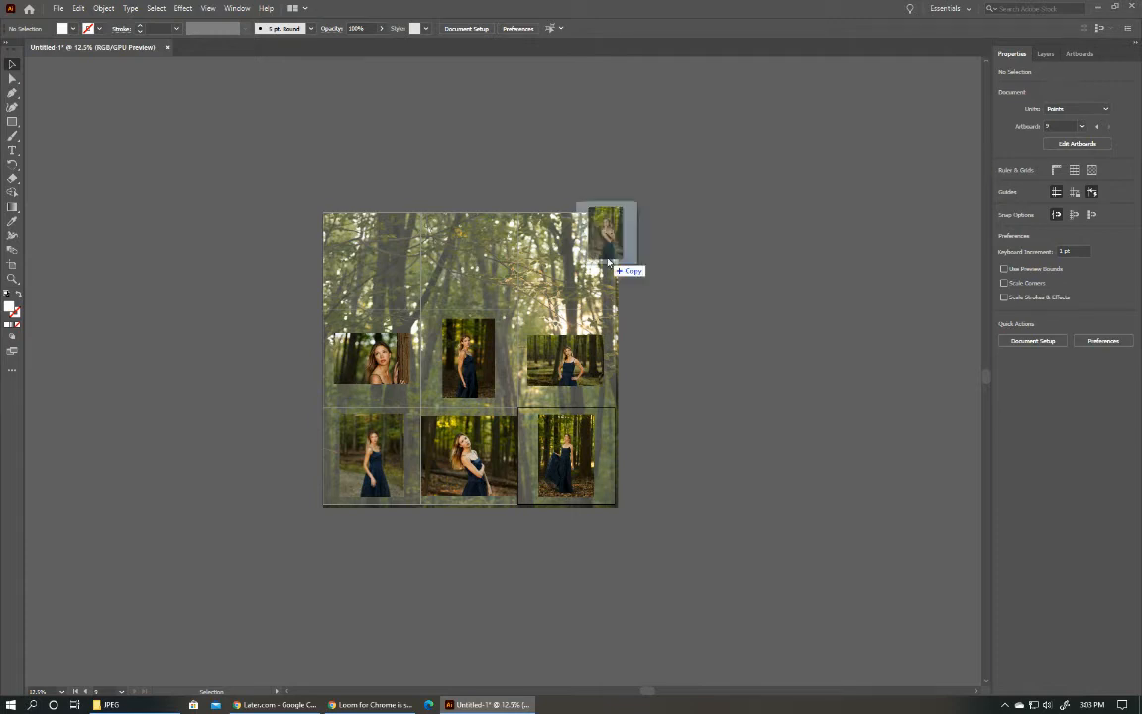
Place the photo _SP_6964.jpg on the top-left artboard, enlarged to about 650 by 974 pt and centered.
left_click_drag(606, 258, 432, 220)
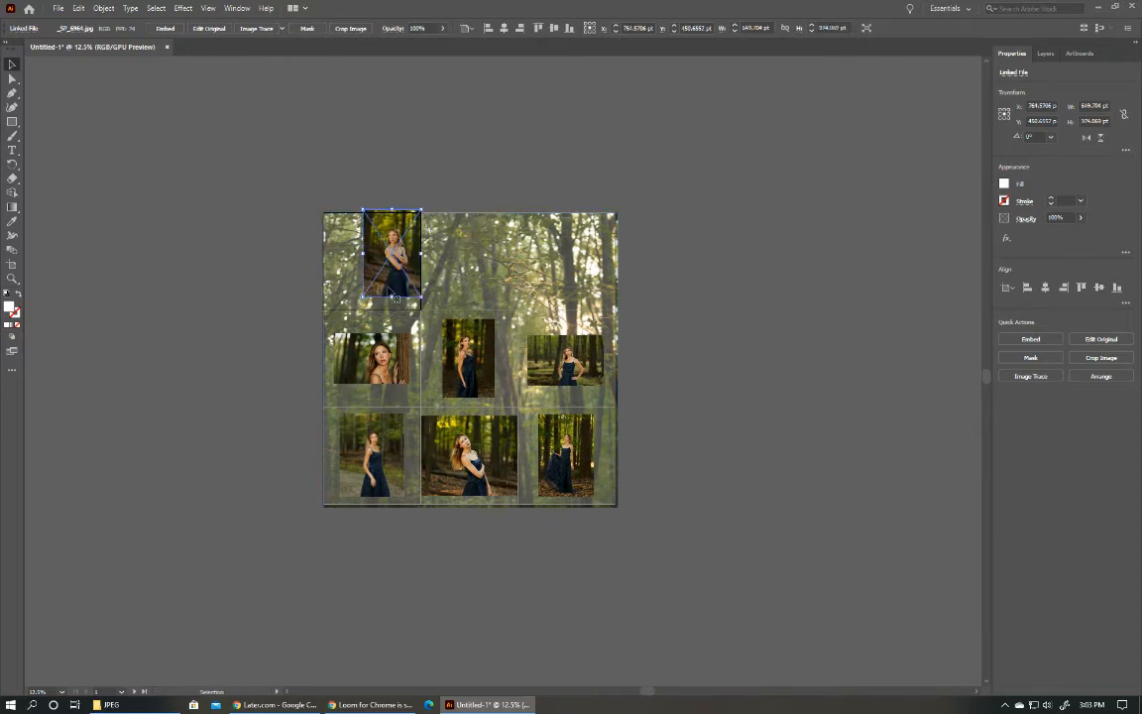
left_click_drag(391, 287, 368, 298)
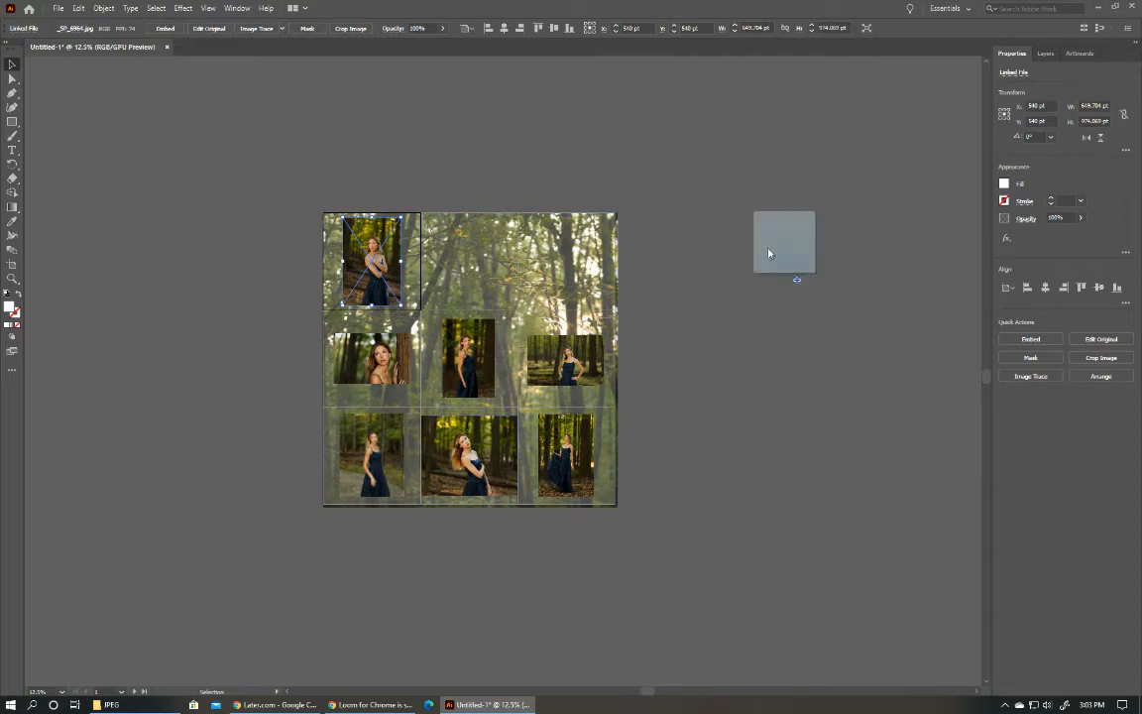
Replace the bottom-middle photo with _SP_6994_1.jpg, enlarged to nearly the artboard's width and kept uncropped.
left_click_drag(768, 253, 464, 284)
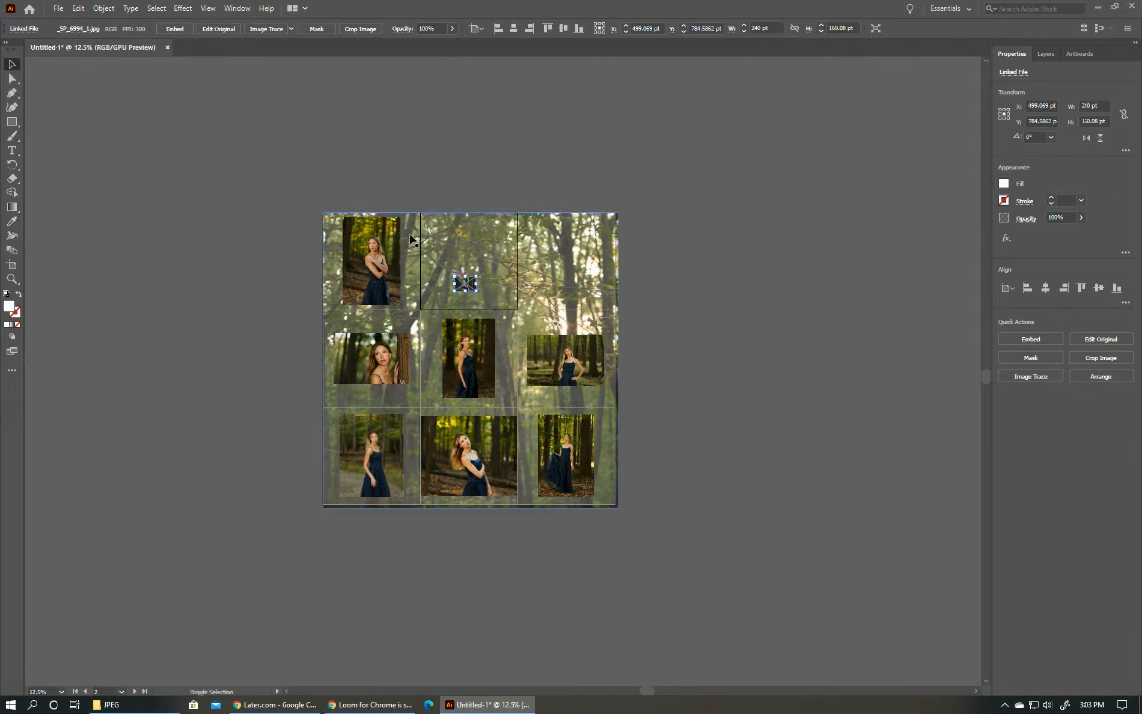
left_click_drag(463, 281, 467, 387)
left_click(476, 461)
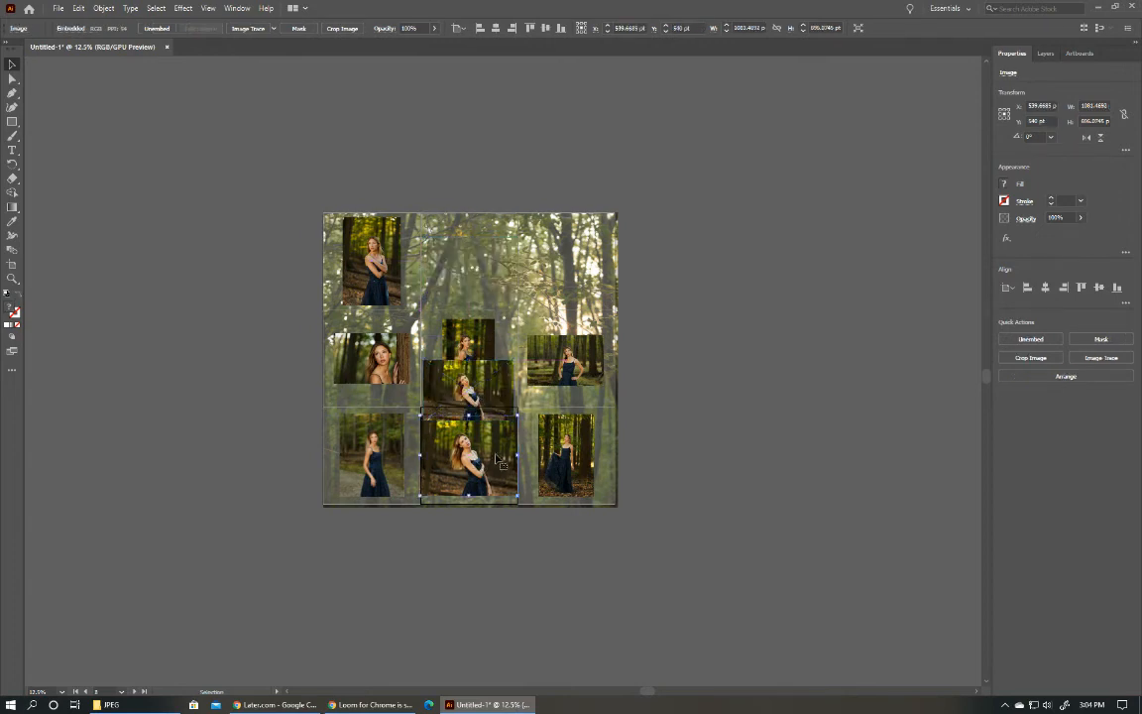
key("Delete")
left_click_drag(445, 406, 447, 475)
left_click(768, 471)
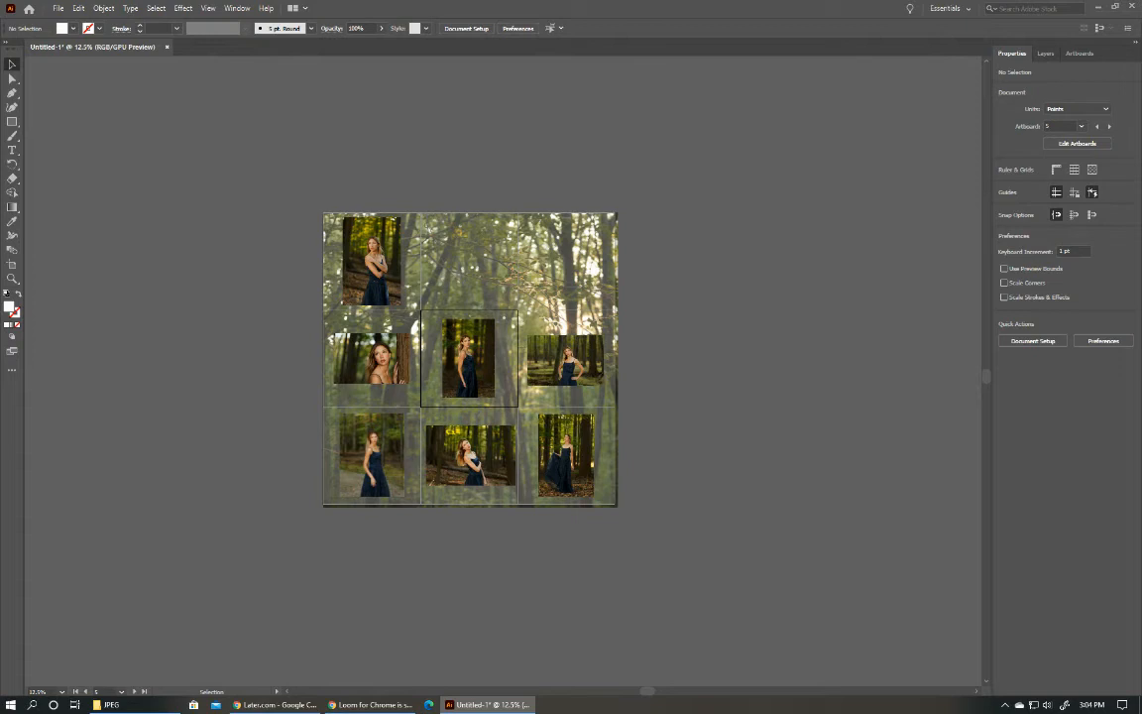
Place the photo of the woman sitting in the forest on the top-right artboard, enlarged to nearly the artboard's height and centered.
left_click_drag(486, 705, 900, 355)
left_click_drag(900, 355, 510, 211)
mouse_move(575, 290)
left_mouse_down()
mouse_move(598, 310)
mouse_move(563, 286)
mouse_move(399, 287)
mouse_move(562, 288)
left_mouse_up()
left_click(685, 295)
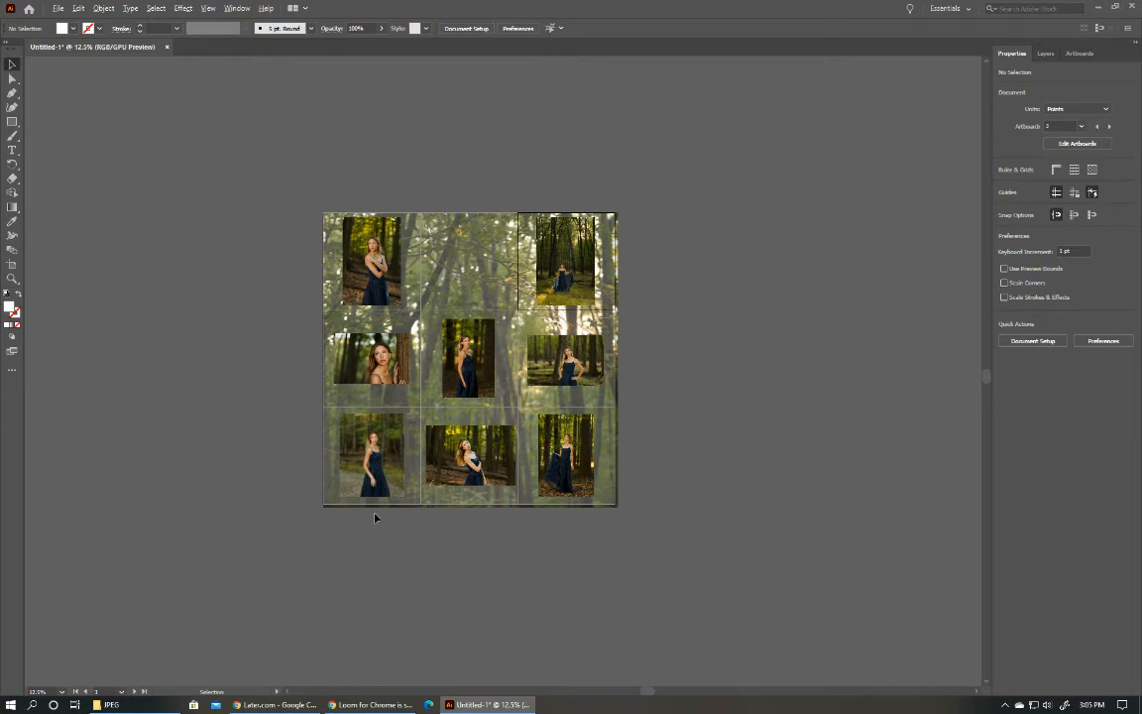
Place the photo _SP_7070_1.jpg on the top-middle artboard, enlarged to about 782 by 1173 pt.
scroll(348, 468, "up", 5)
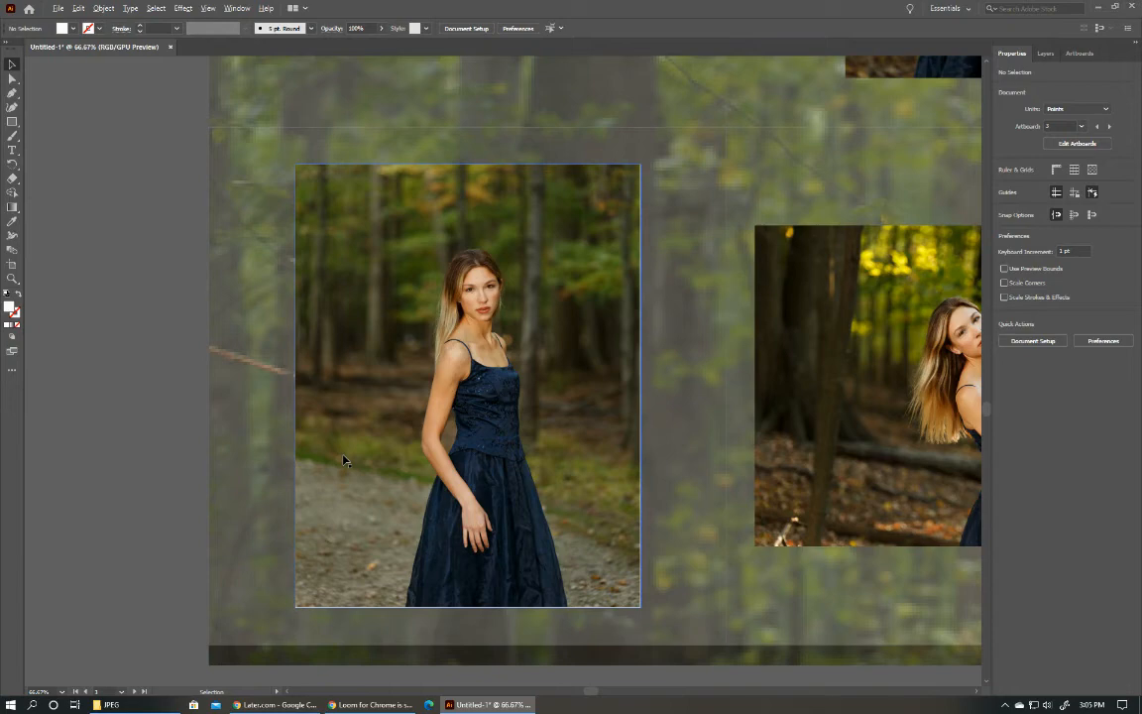
scroll(462, 429, "down", 3)
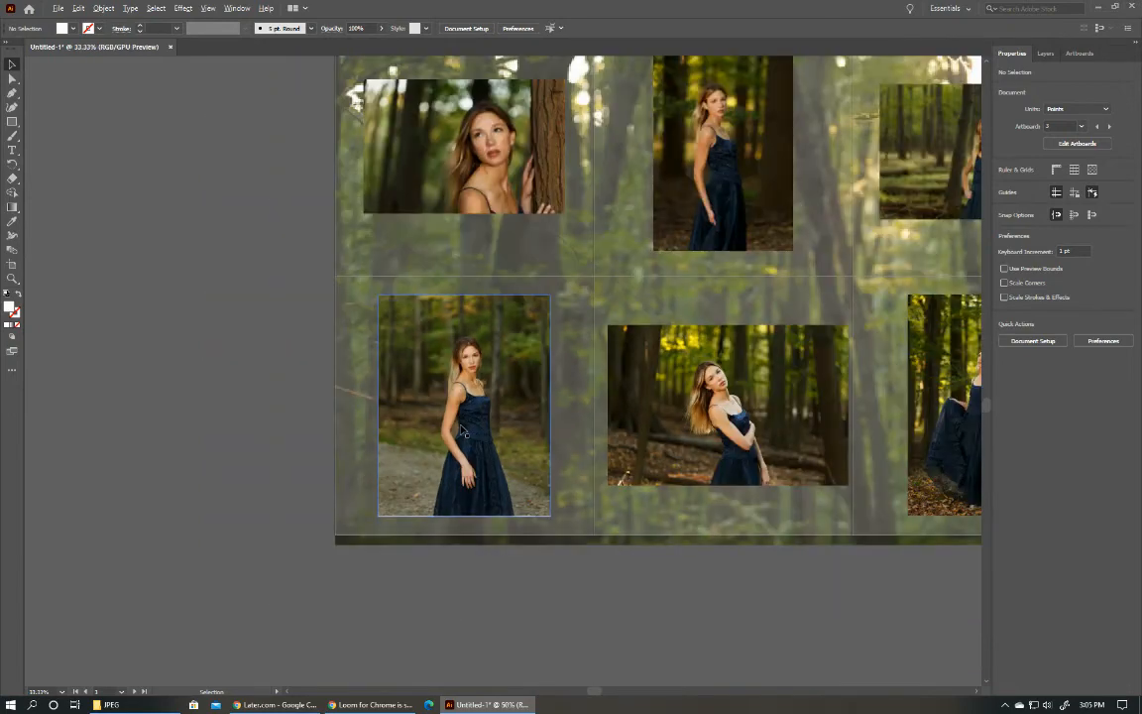
scroll(462, 429, "down", 2)
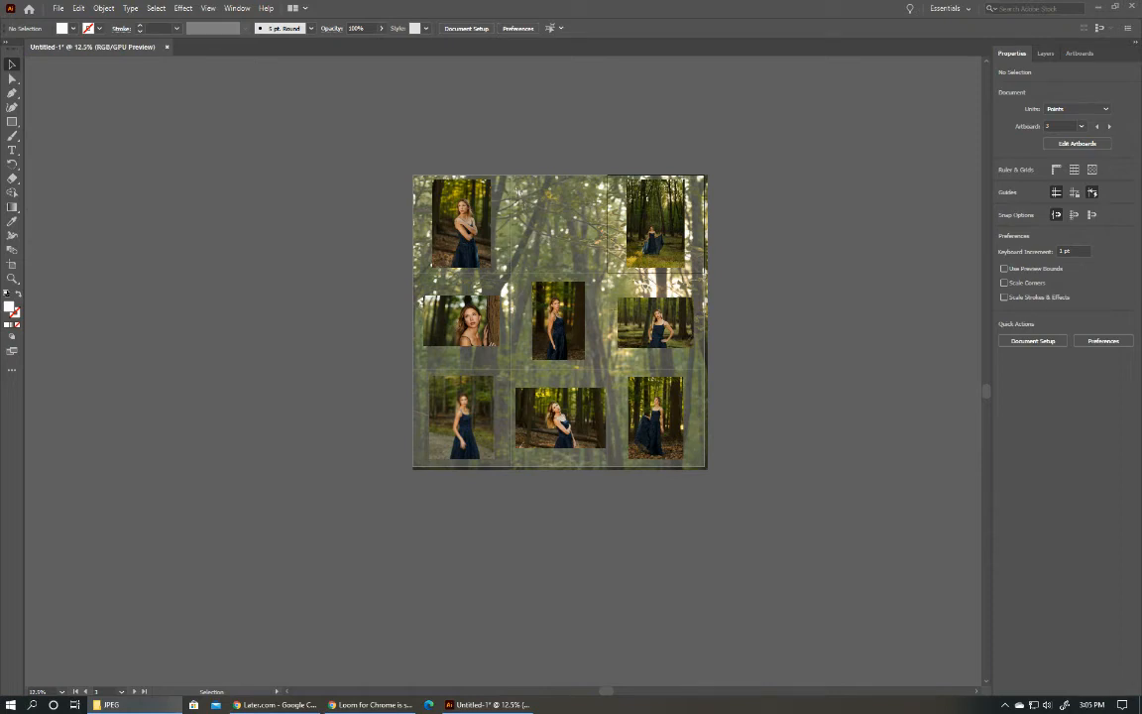
left_click_drag(961, 325, 559, 248)
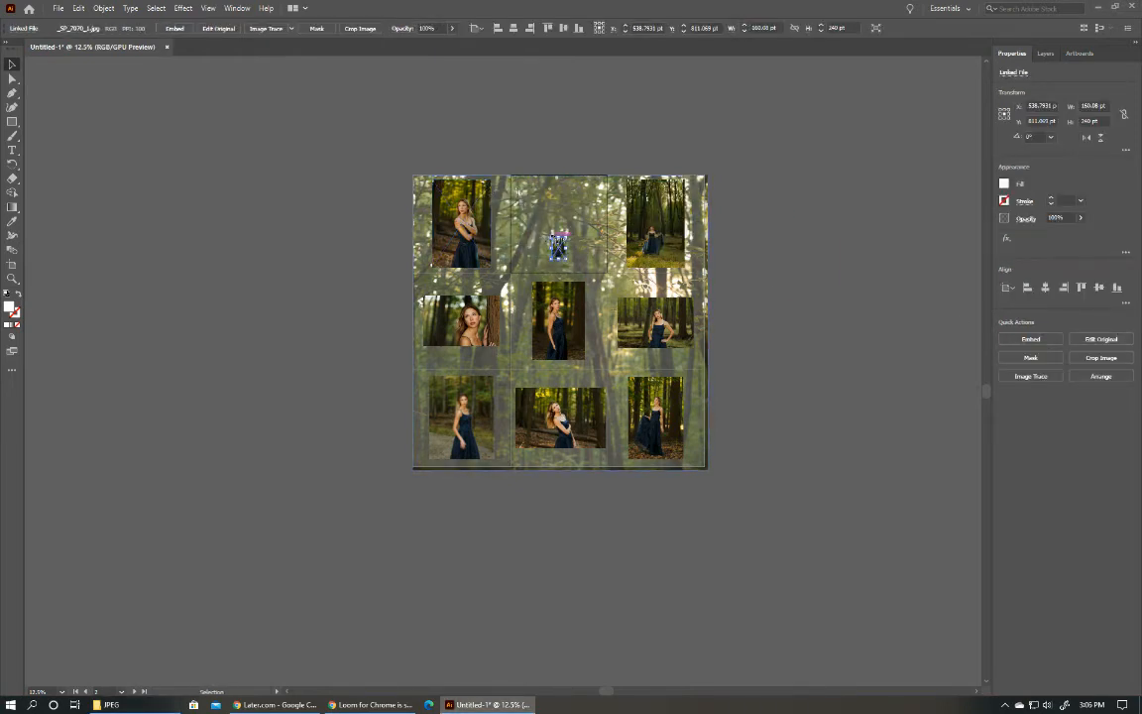
left_click_drag(558, 246, 437, 154)
left_click_drag(542, 226, 564, 260)
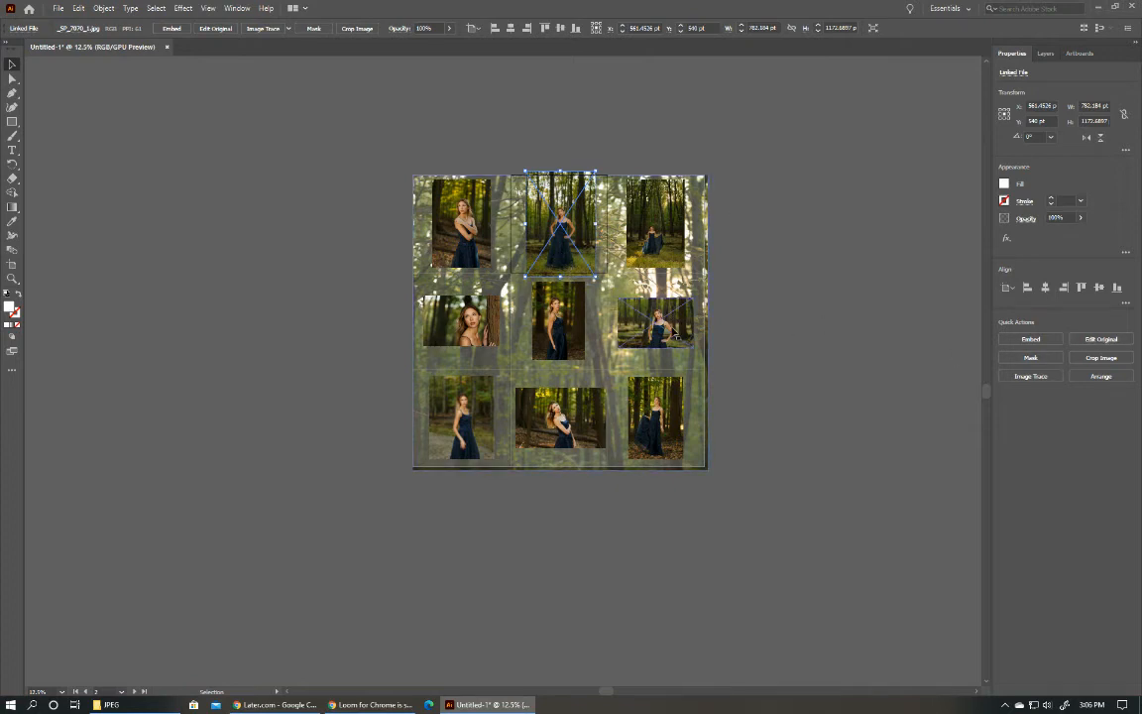
Try a new arrangement with _SP_7068.jpg on the top-middle artboard, the center photo on the middle-right one, and _SP_7070_1.jpg in the center.
left_click_drag(674, 333, 410, 228)
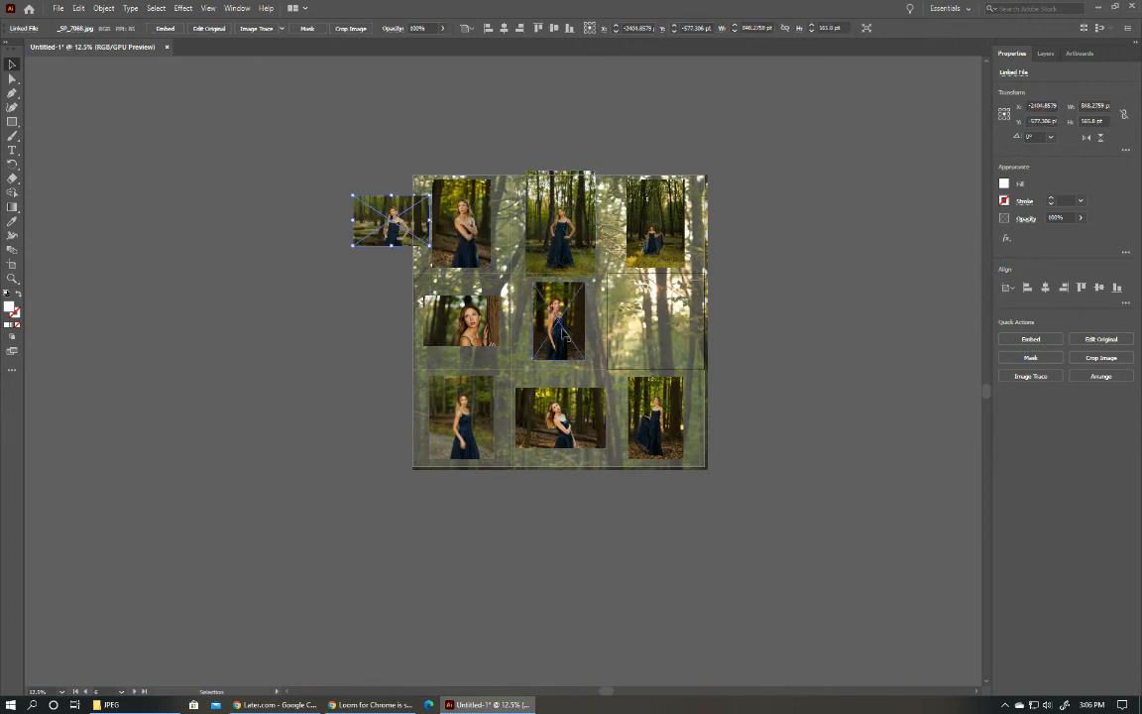
mouse_move(563, 335)
left_mouse_down()
mouse_move(683, 316)
mouse_move(642, 326)
mouse_move(507, 282)
mouse_move(557, 319)
left_mouse_up()
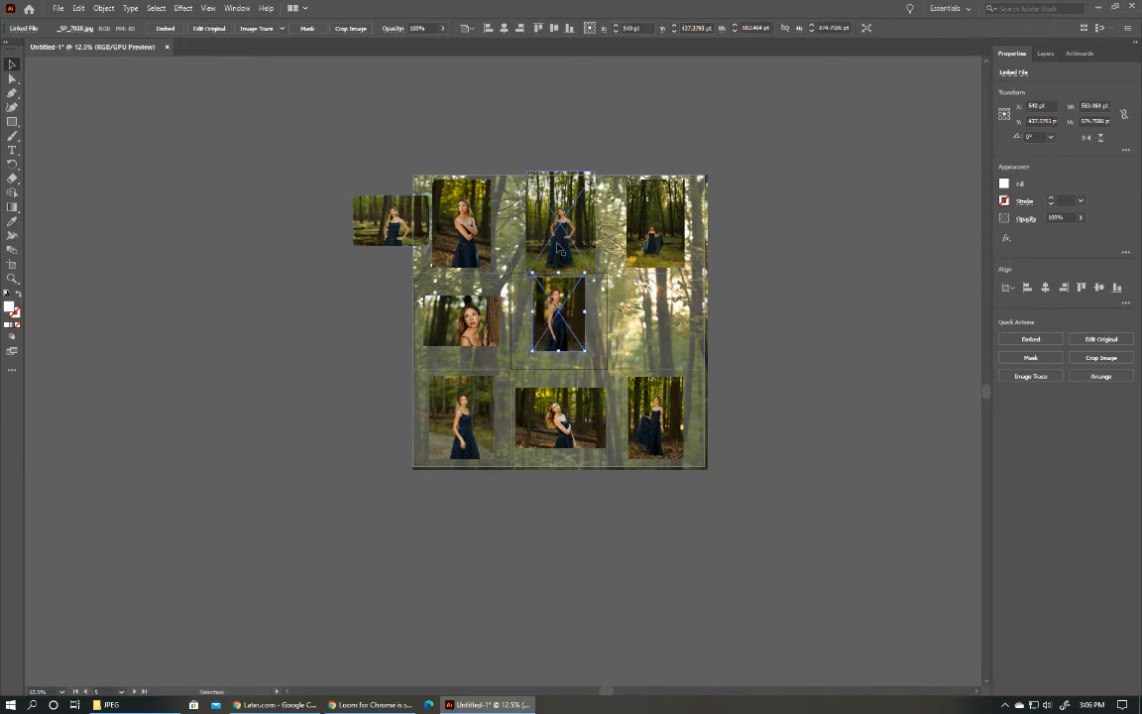
left_click_drag(558, 245, 606, 382)
left_click_drag(378, 226, 545, 231)
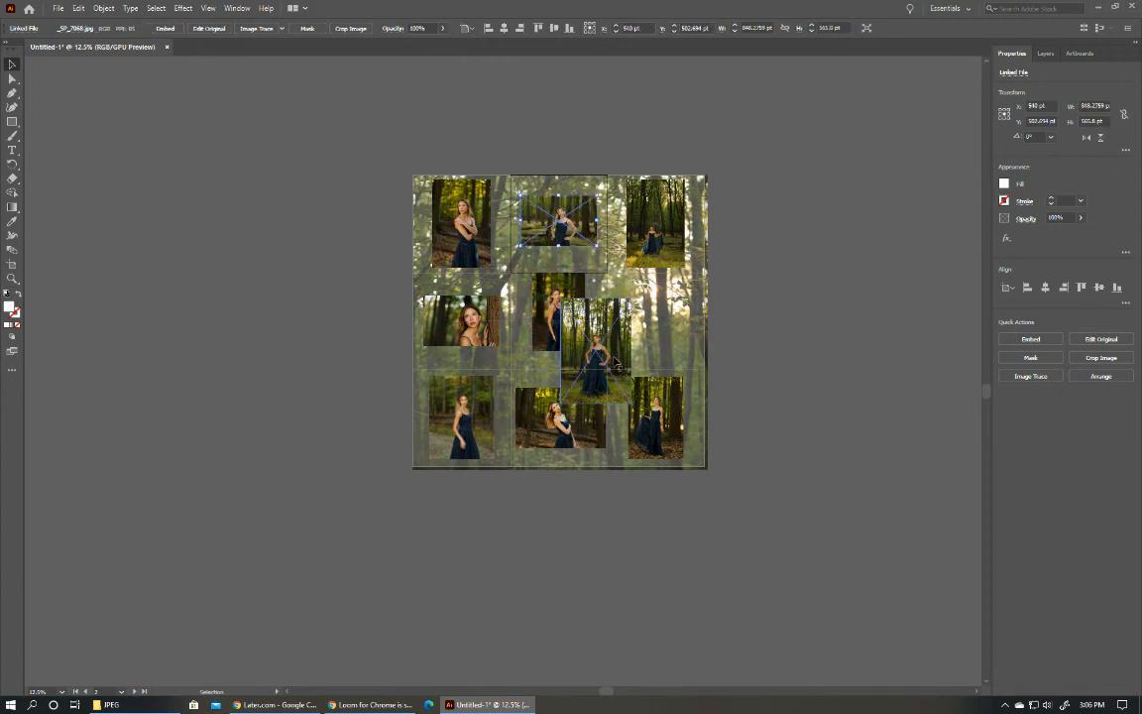
left_click_drag(551, 322, 648, 333)
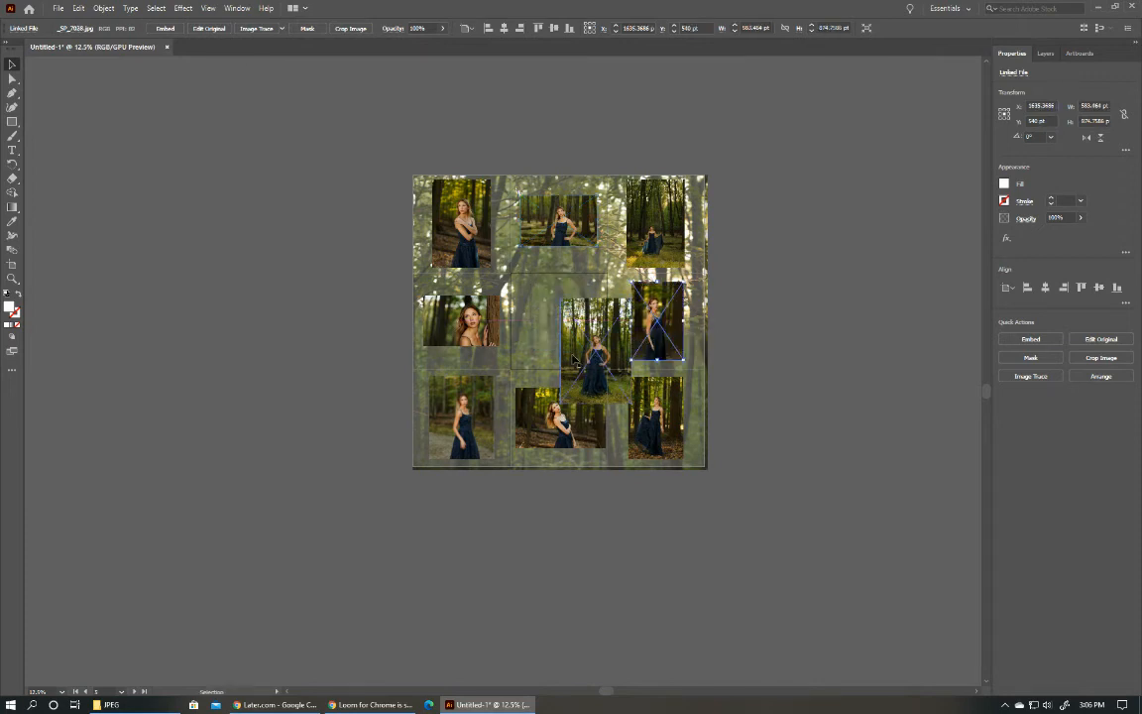
left_click_drag(575, 356, 541, 331)
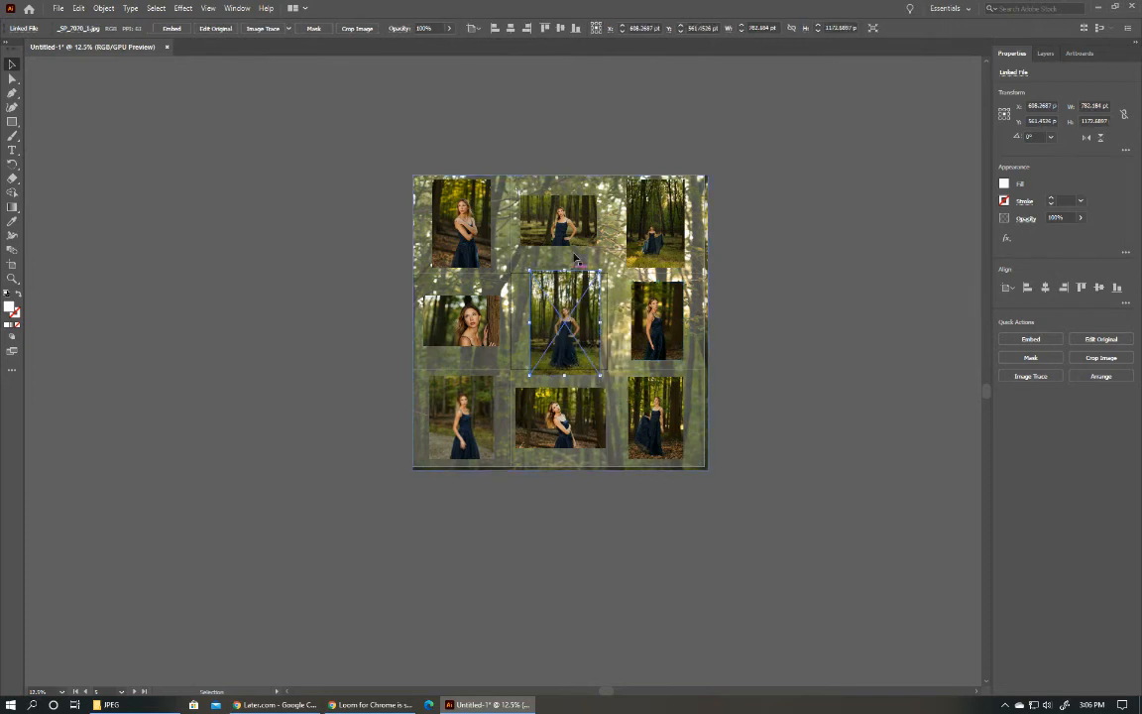
left_click(522, 214)
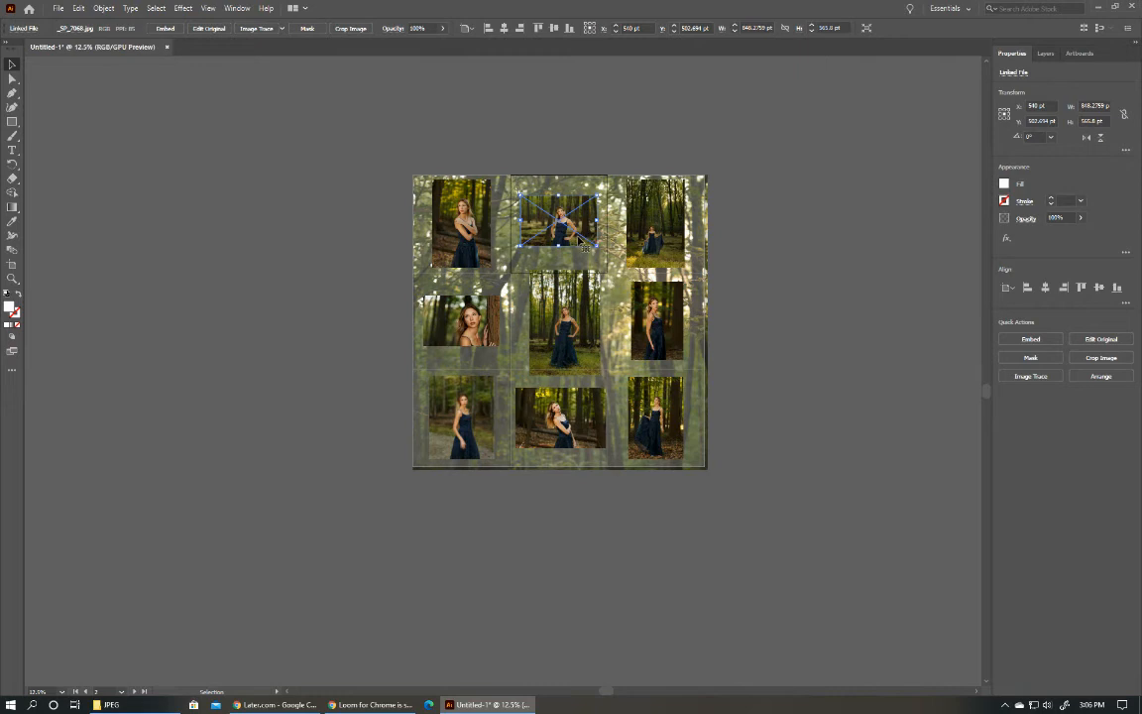
left_click(672, 342)
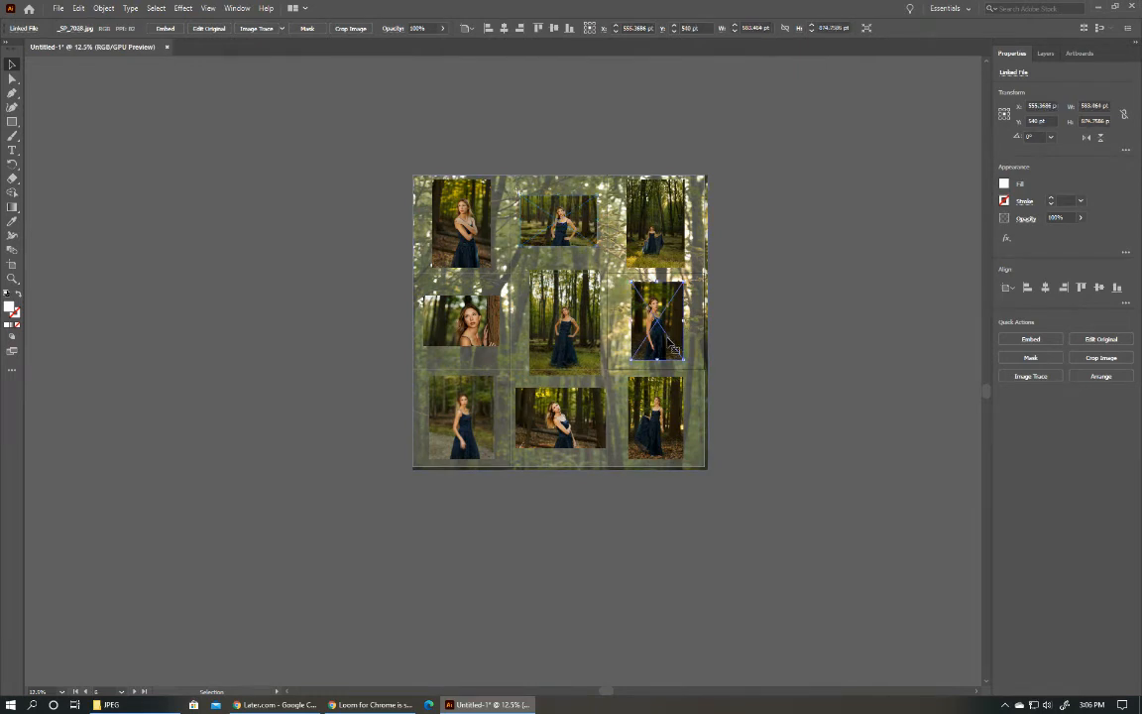
Rearrange the photos with _SP_7068.jpg middle-right, _SP_7070_1.jpg fitted top-left, the tall arm-holding portrait in the center, and _SP_6964.jpg top-middle at about 868 by 1301 pt.
left_click_drag(672, 347, 647, 345)
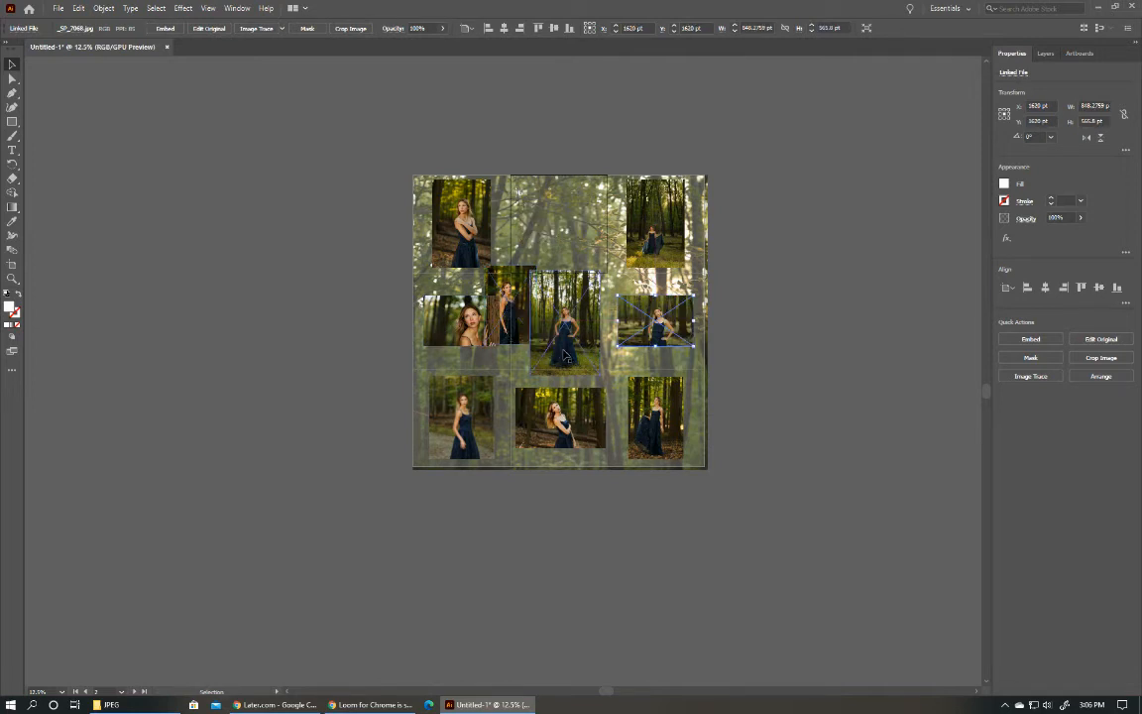
left_click_drag(564, 314, 562, 253)
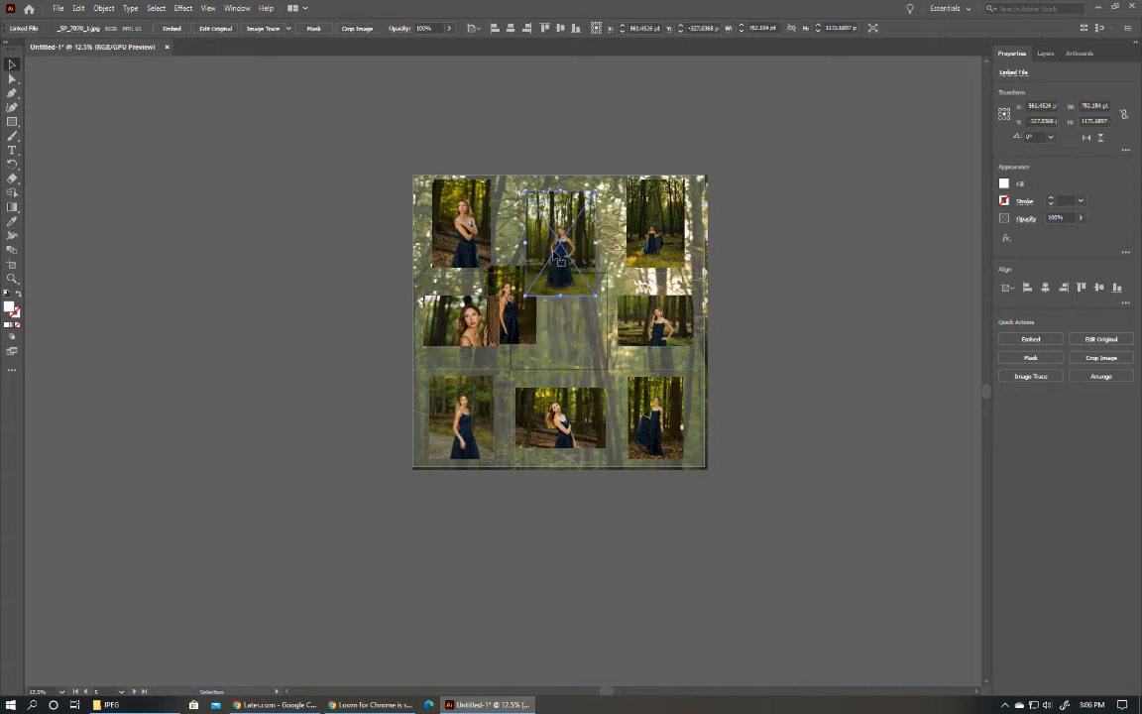
left_click(476, 248, "shift")
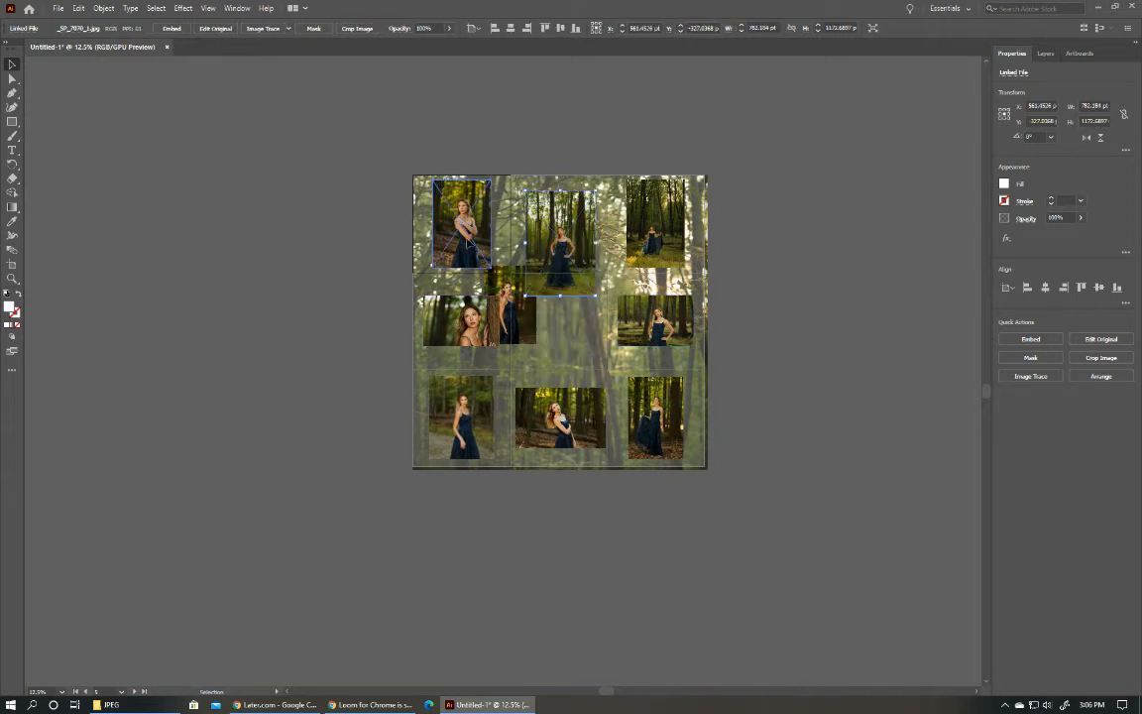
left_click(474, 246)
left_click_drag(474, 246, 438, 234)
left_click_drag(496, 287, 463, 255)
left_click_drag(509, 325, 551, 255)
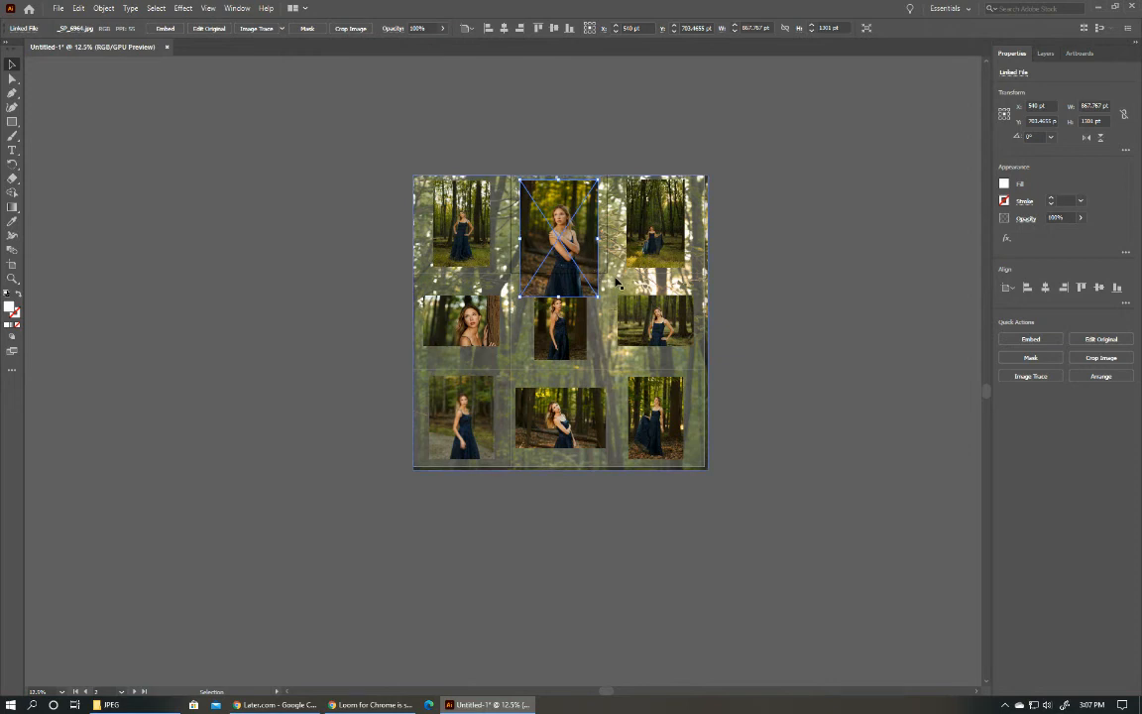
Start cropping the top-middle photo, framing the woman's upper body across the full photo width, about 868 by 856 pt.
left_click(1100, 357)
key("Return")
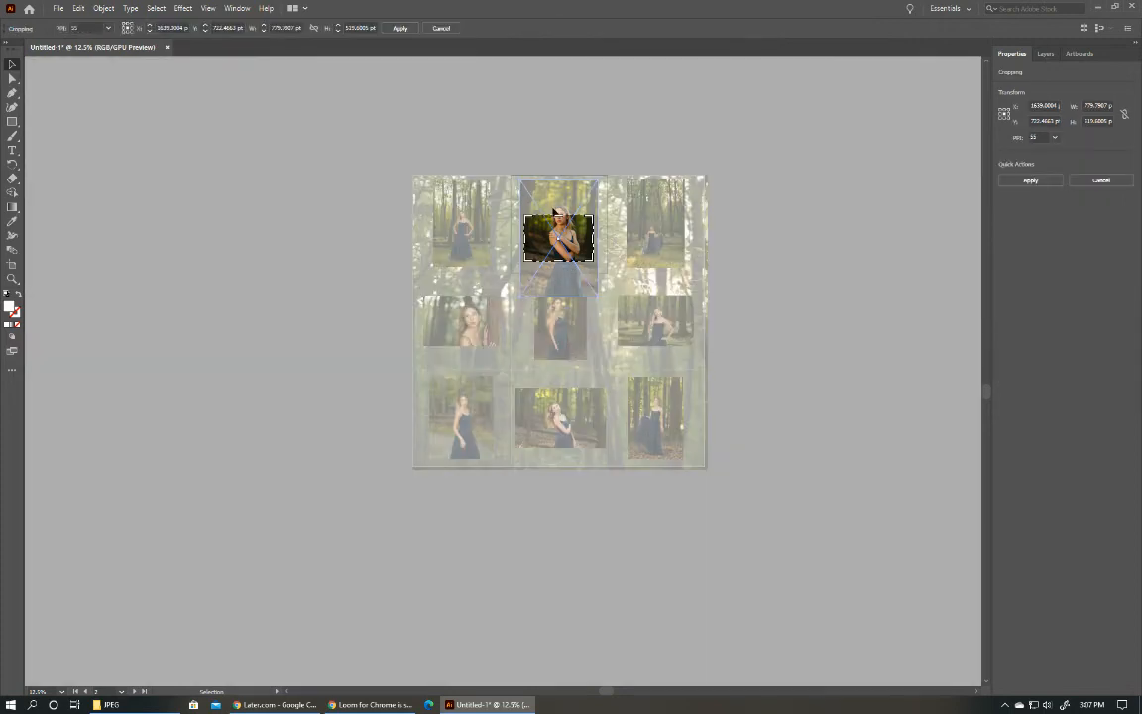
left_click_drag(581, 205, 581, 196)
left_click_drag(555, 261, 597, 233)
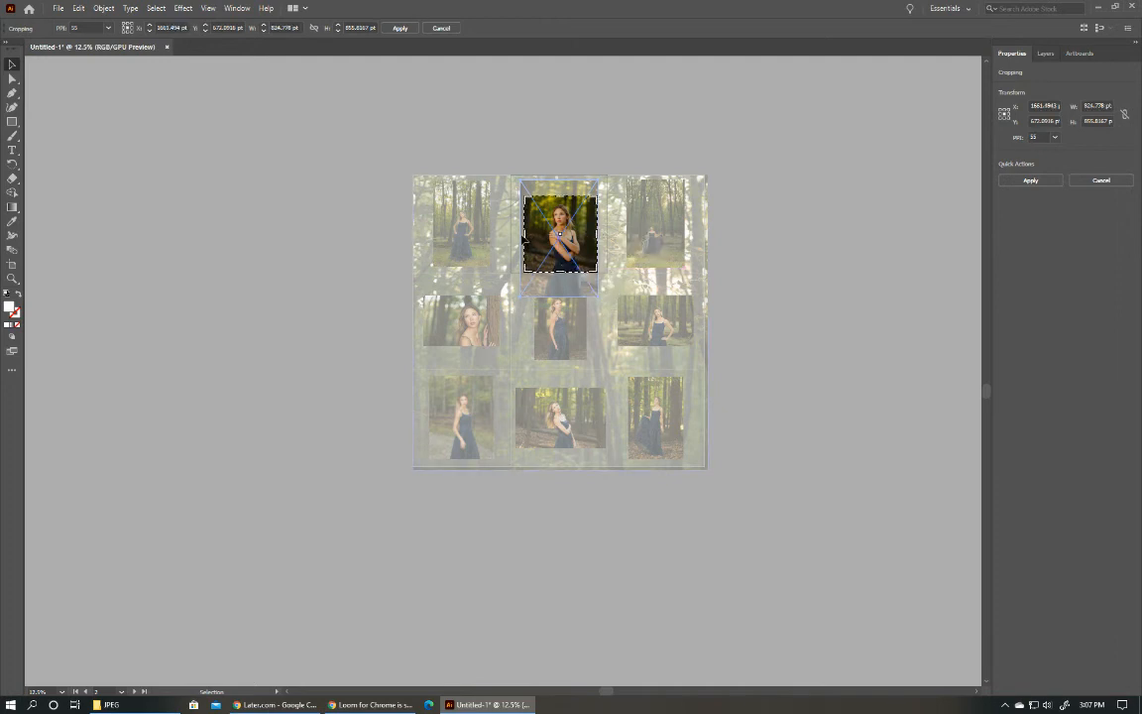
left_click_drag(524, 235, 521, 235)
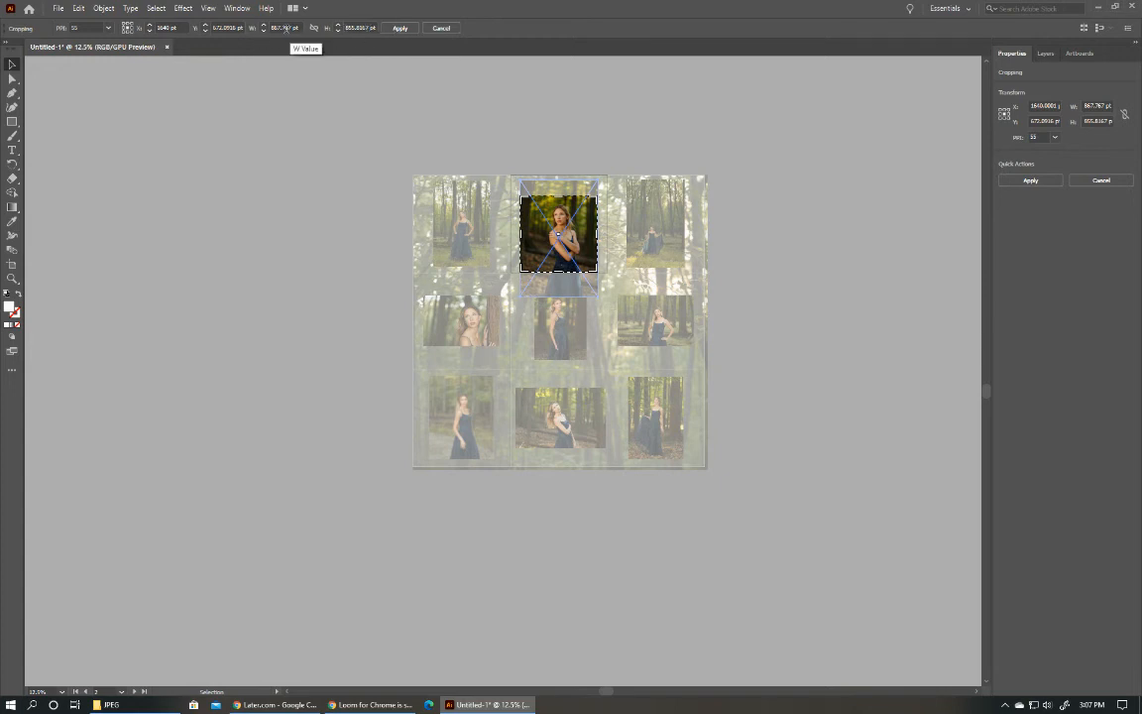
Set the crop area's height and width both to 867 pt and apply the square crop.
left_click_drag(281, 28, 270, 27)
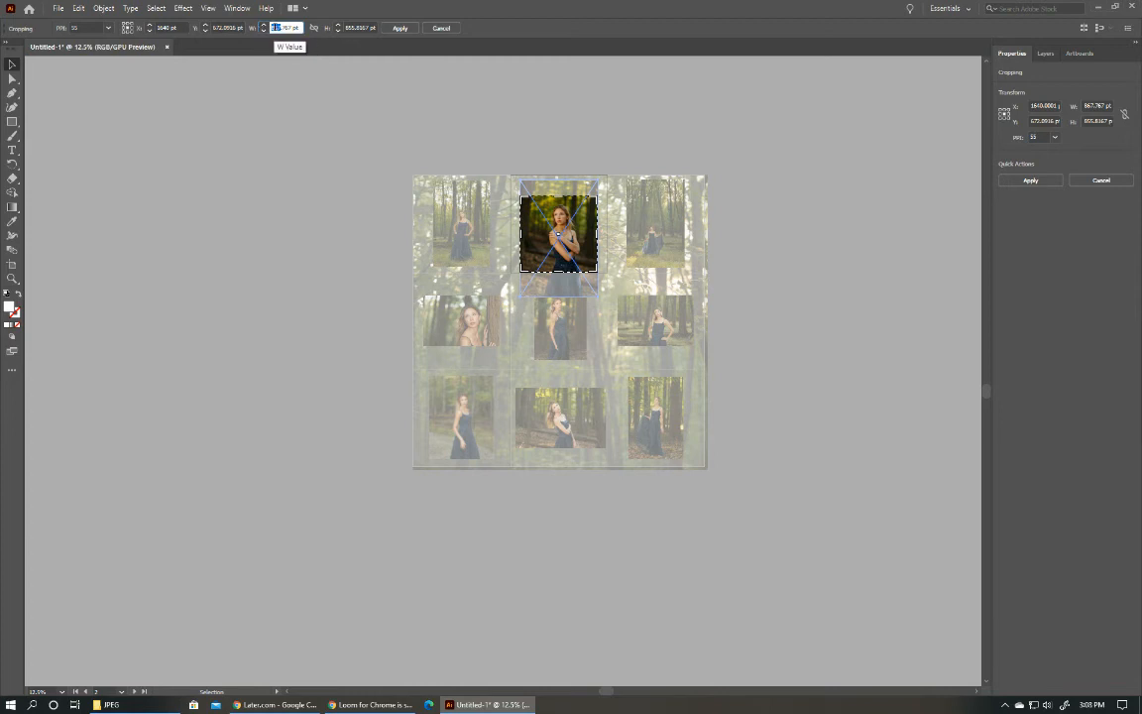
key("Tab")
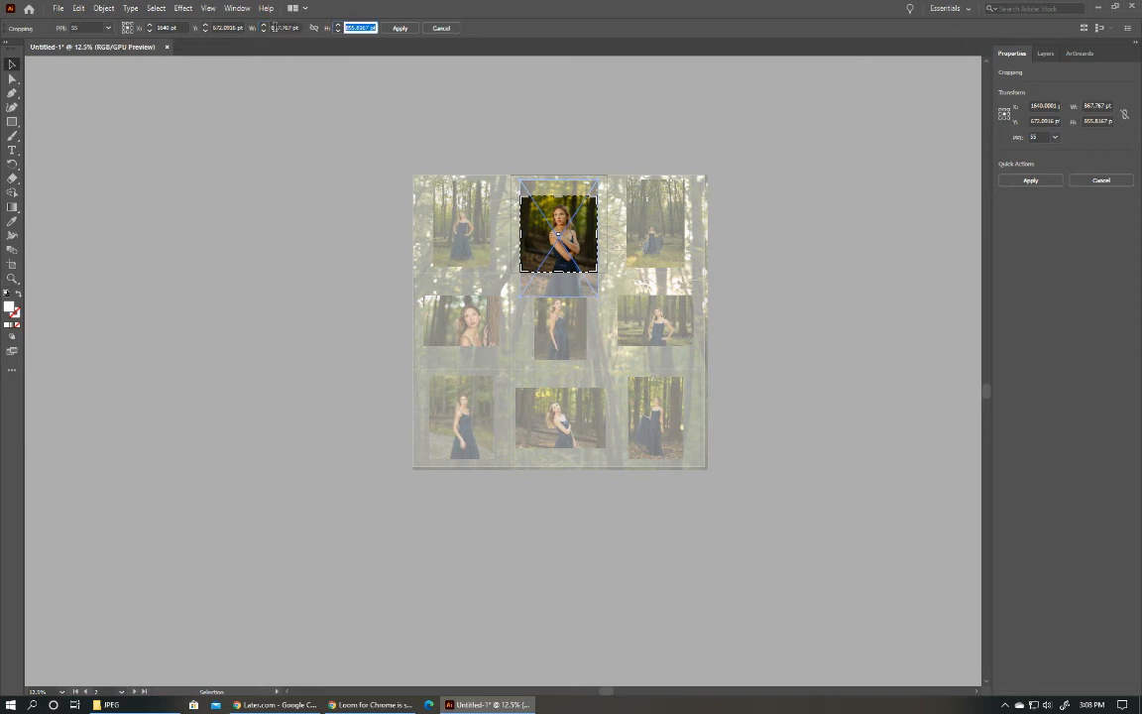
type("58")
key("Return")
left_click(283, 28)
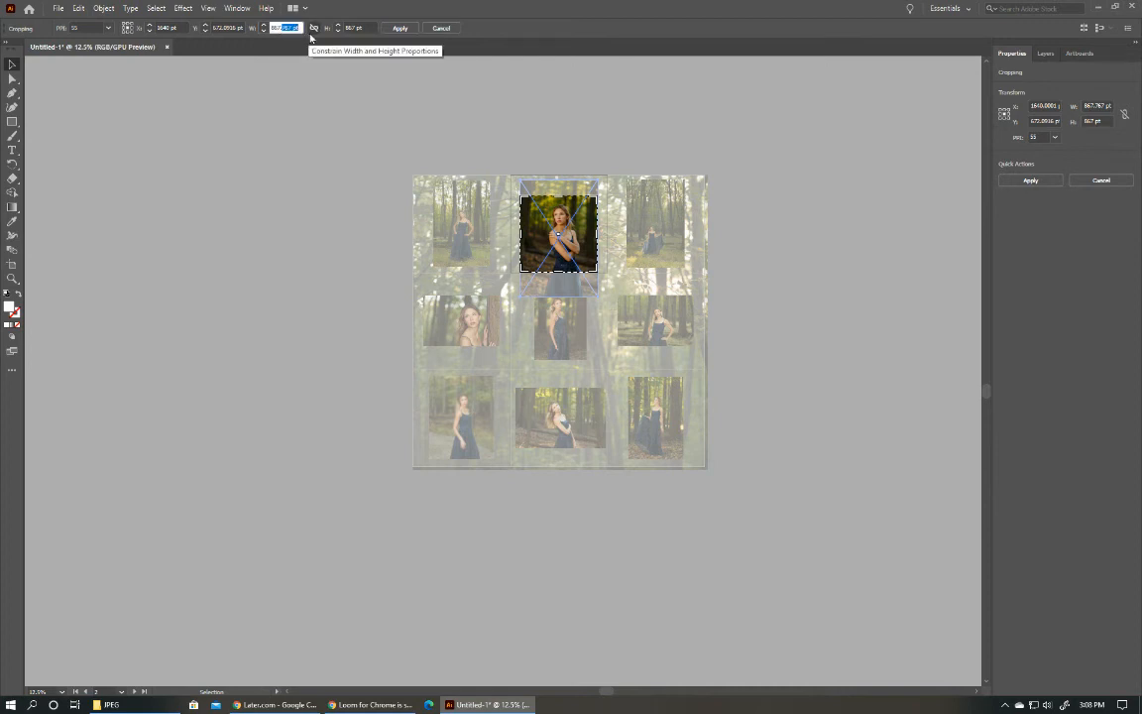
type("867")
key("Return")
key("Return")
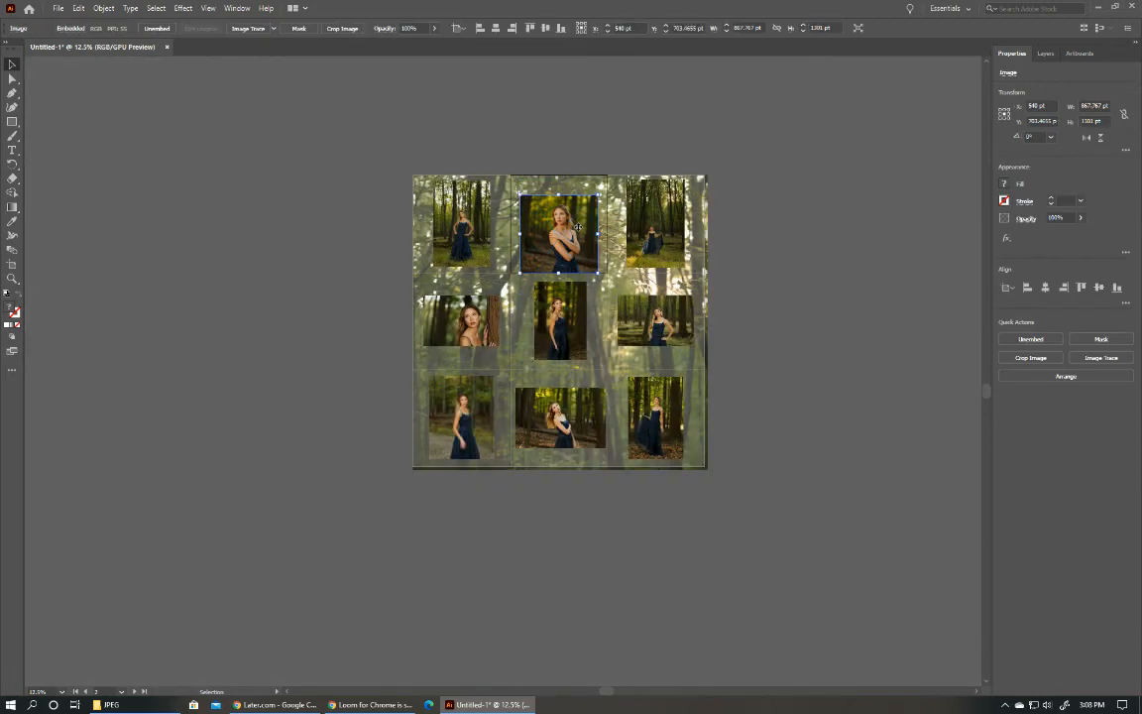
Swap the two middle-column photos, putting the square-cropped one on the center artboard and the tall one centered on the top-middle artboard.
left_click_drag(561, 334, 629, 240)
left_click_drag(564, 256, 565, 343)
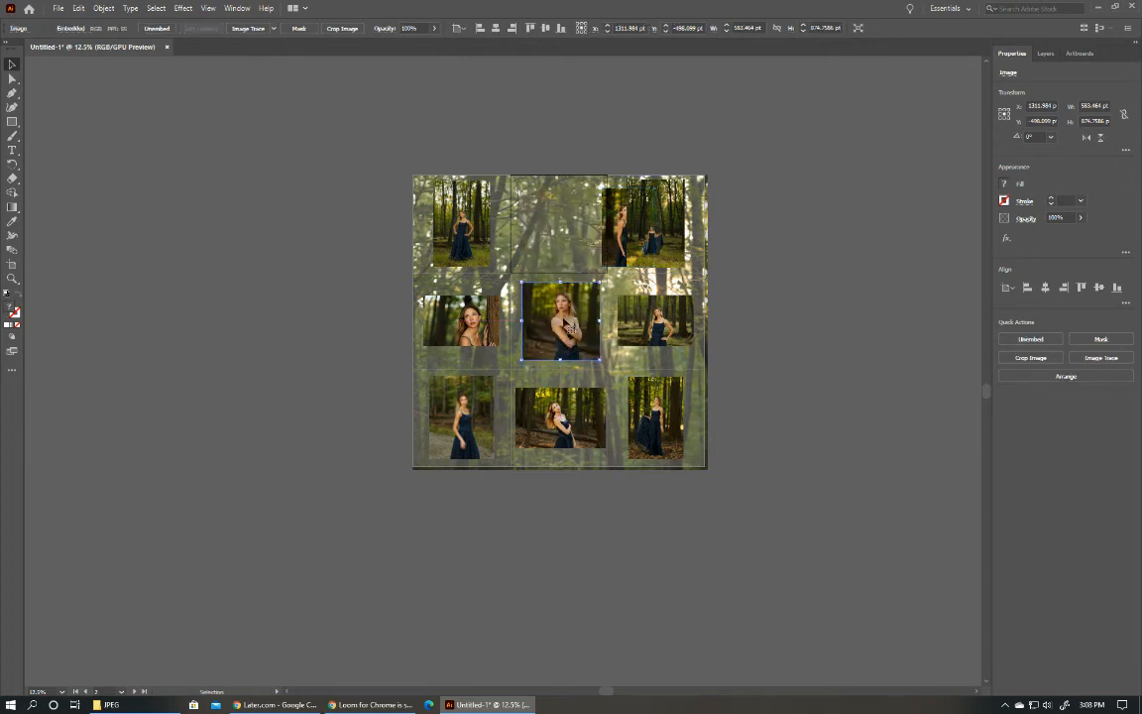
left_click_drag(607, 248, 535, 243)
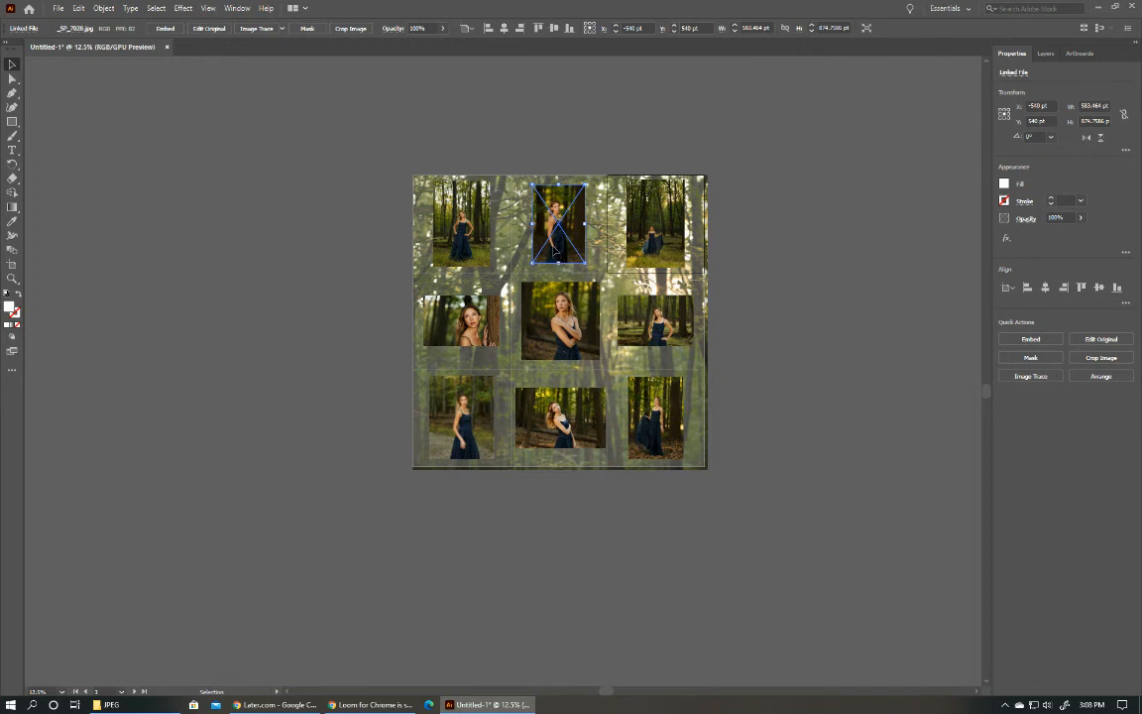
Crop the top-middle photo to a landscape of the upper body, about 583 by 403 pt, and enlarge it to about three quarters of the artboard's width.
left_click(552, 248)
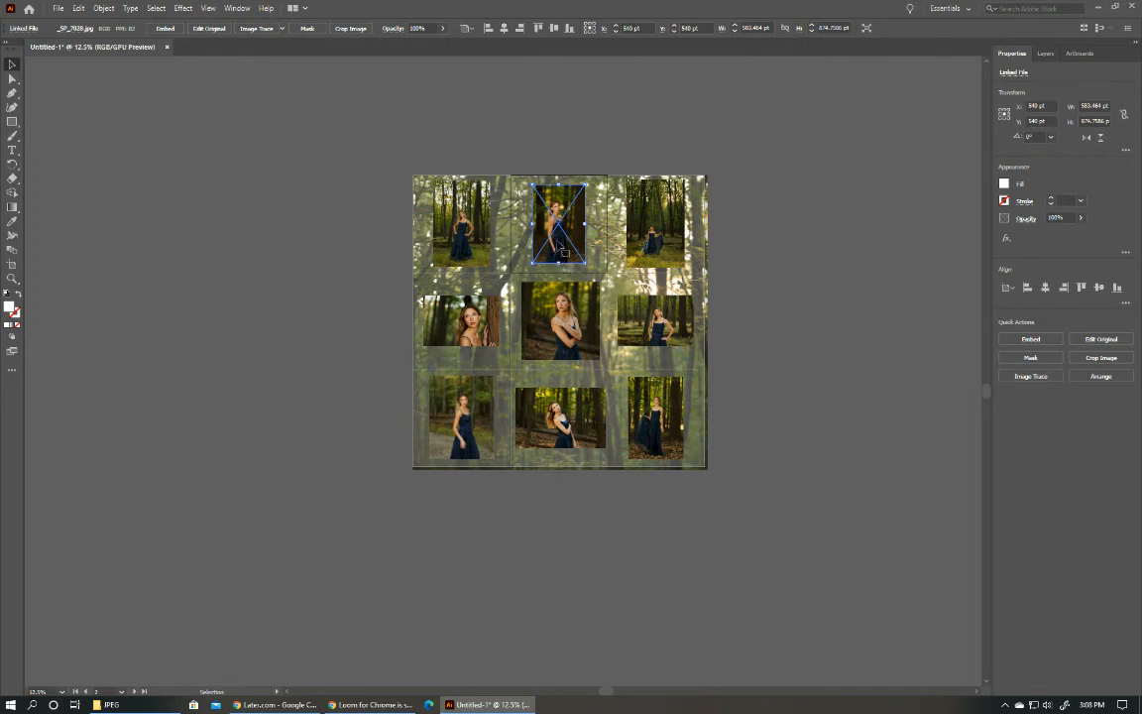
left_click(1100, 357)
left_click(629, 370)
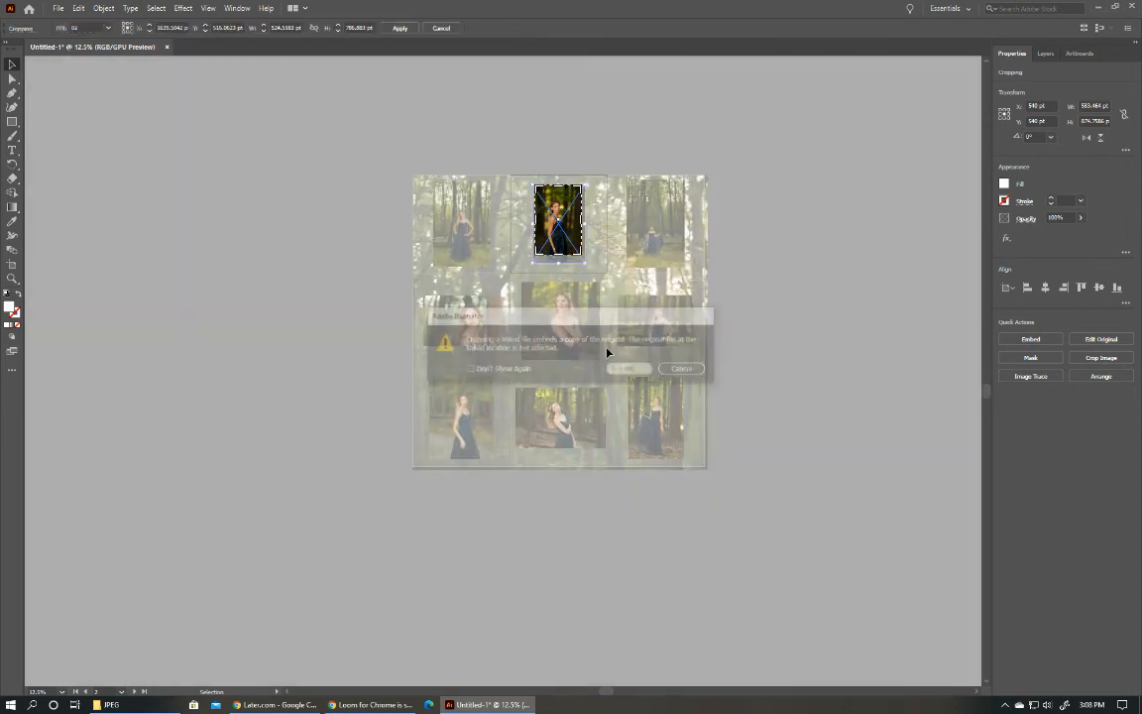
left_click_drag(558, 254, 558, 231)
left_click_drag(559, 187, 559, 224)
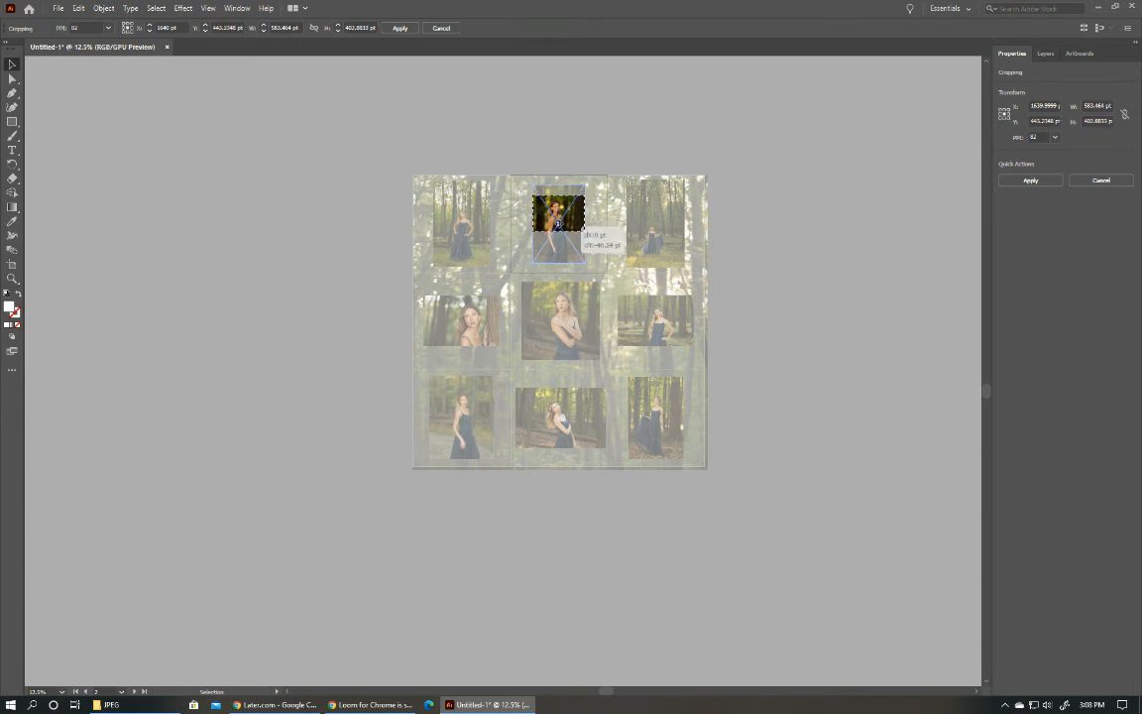
left_click(400, 27)
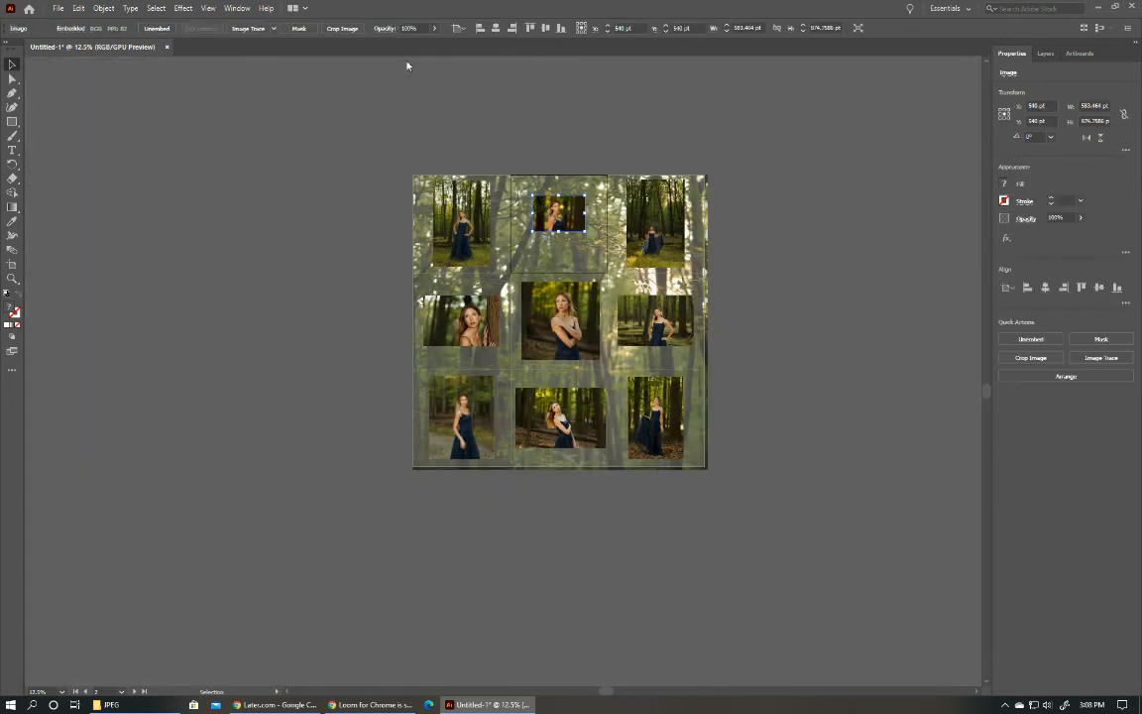
mouse_move(572, 232)
left_mouse_down()
mouse_move(612, 253)
mouse_move(551, 226)
mouse_move(561, 230)
left_mouse_up()
left_click(817, 224)
scroll(563, 250, "up", 10)
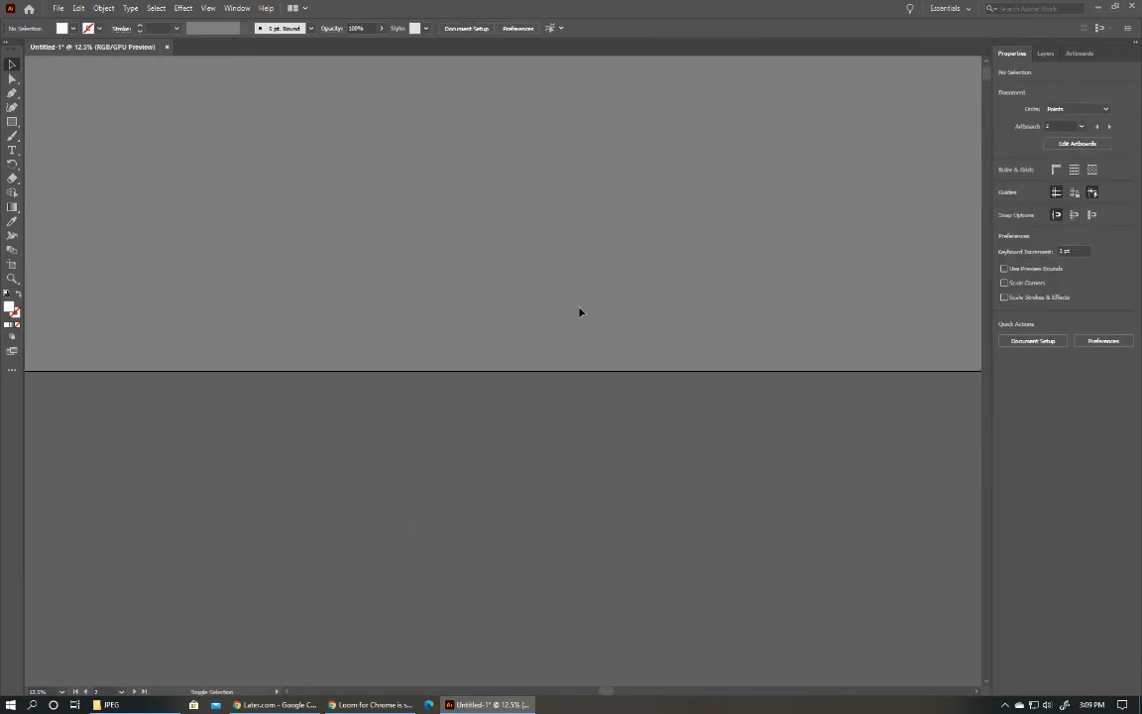
scroll(581, 310, "up", 3)
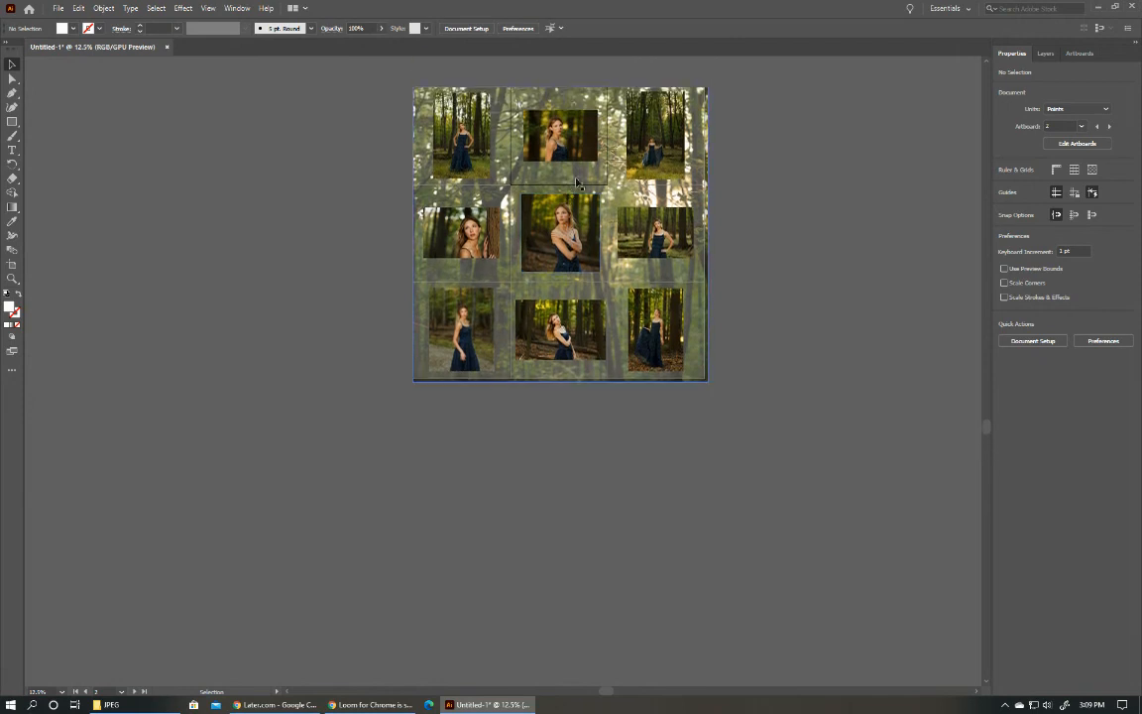
scroll(578, 188, "up", 10)
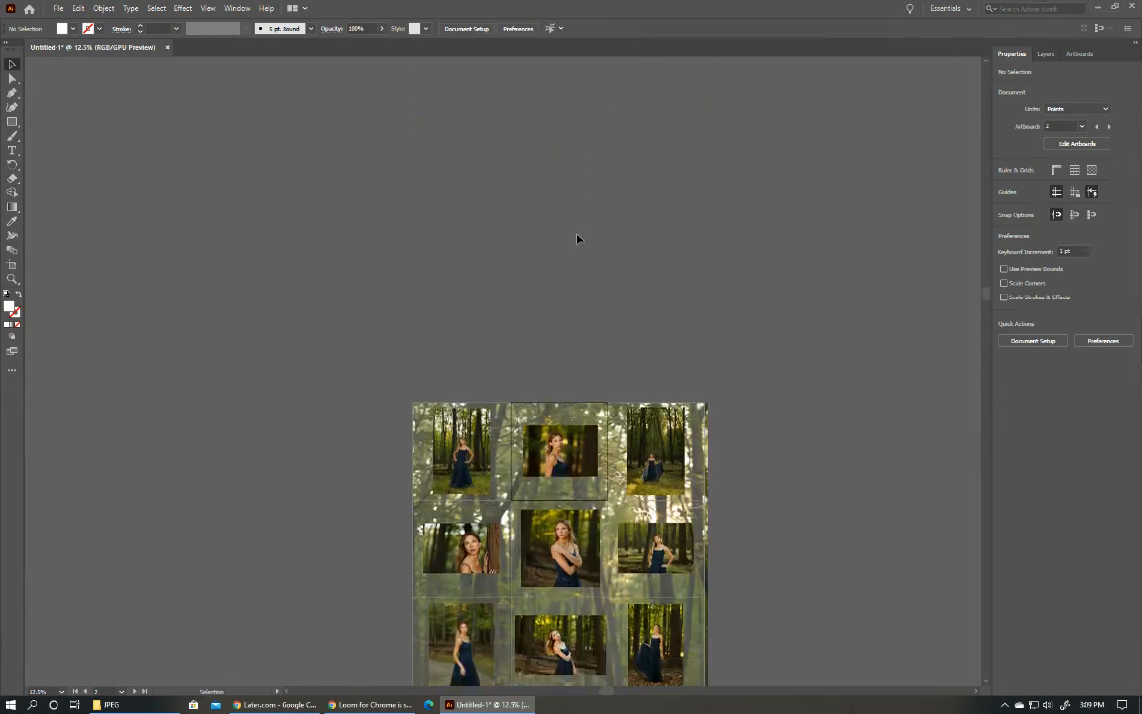
scroll(577, 238, "down", 5)
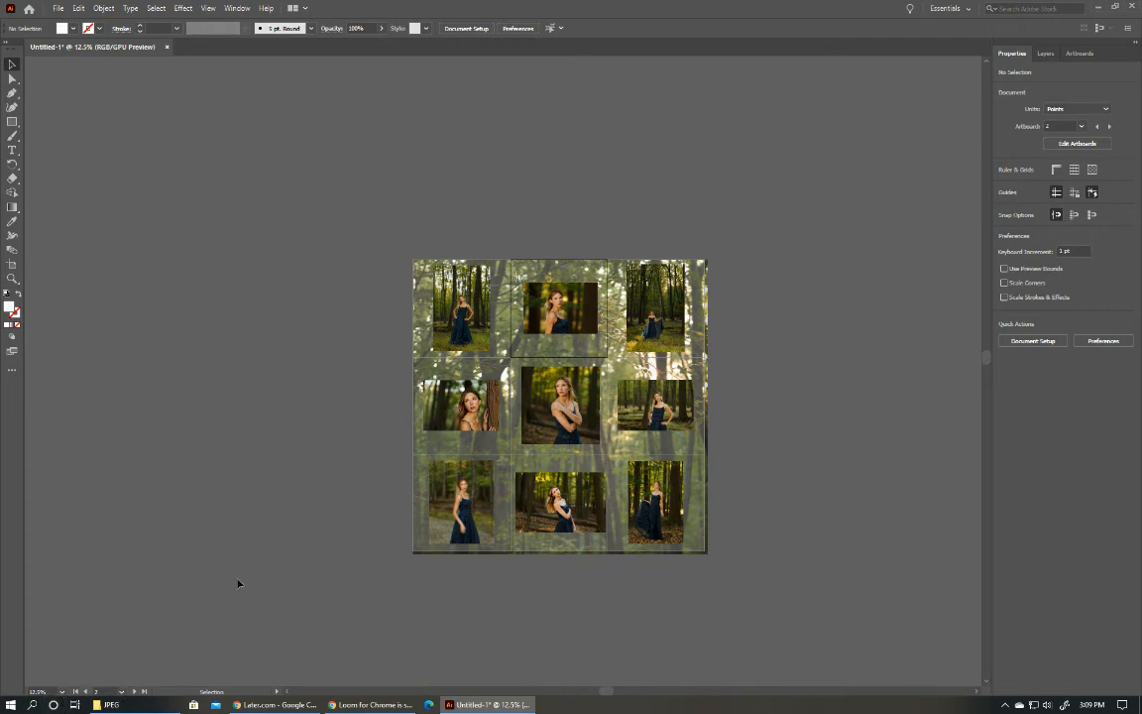
scroll(634, 347, "left", 2)
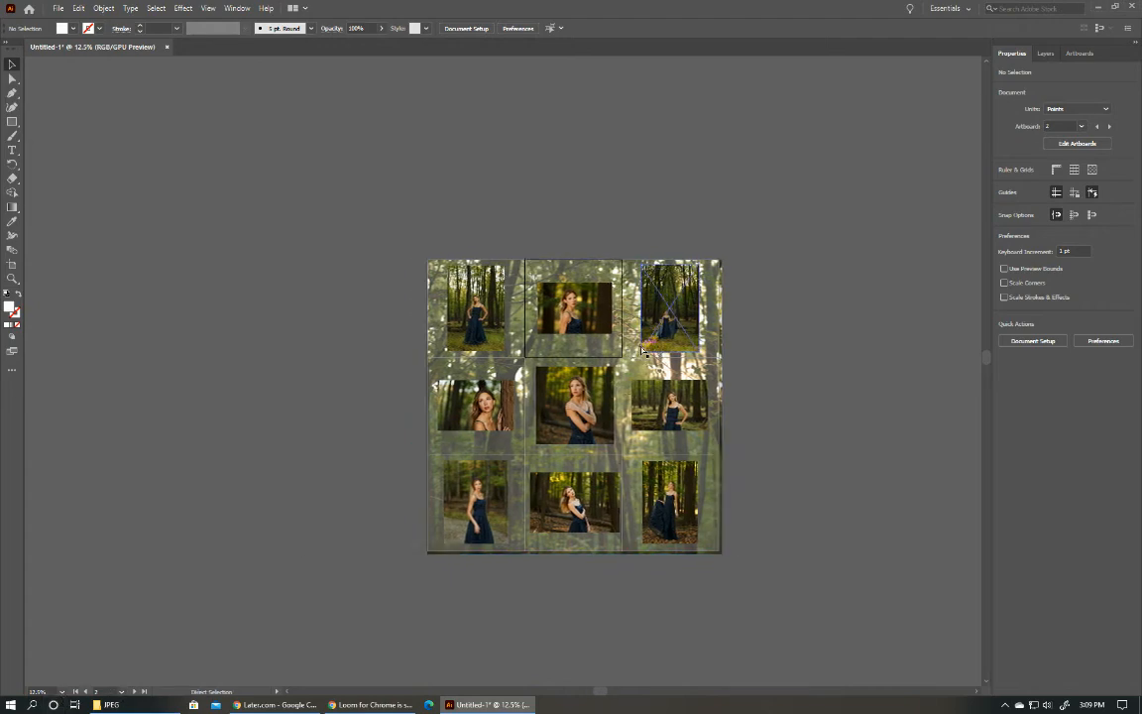
Examine the complete nine-photo collage at 25% zoom, undo the accidental move of the background photo, and leave nothing selected.
scroll(642, 348, "right", 2)
scroll(638, 347, "up", 2)
scroll(637, 347, "down", 1)
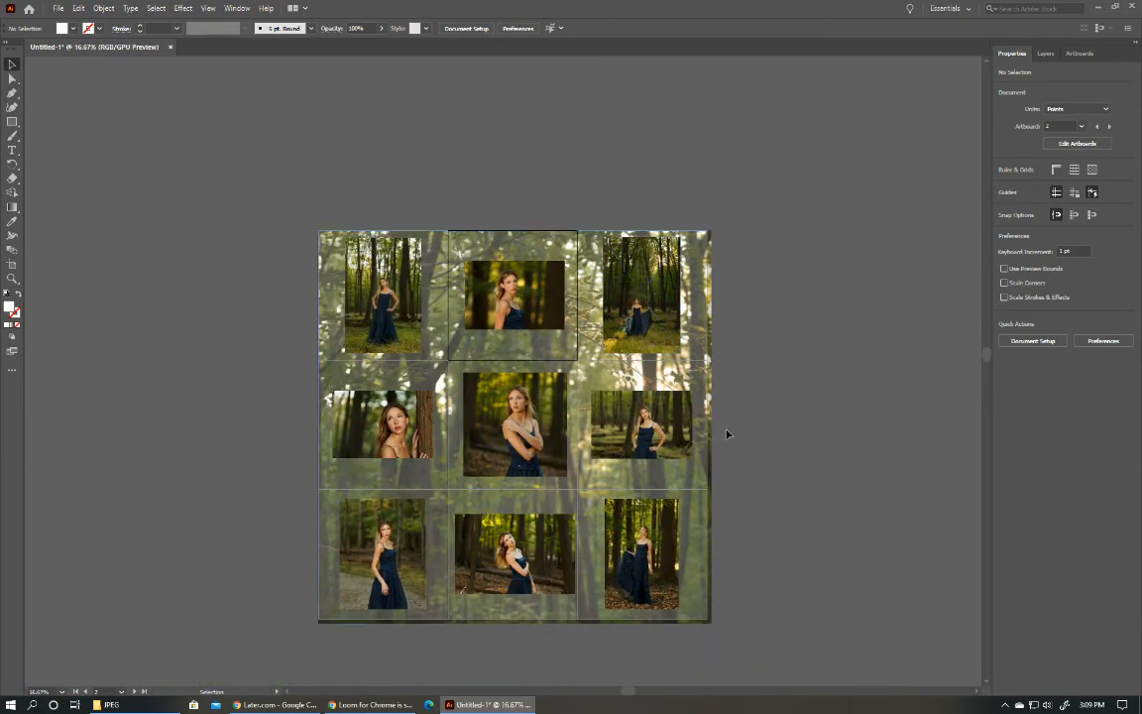
scroll(726, 433, "up", 1)
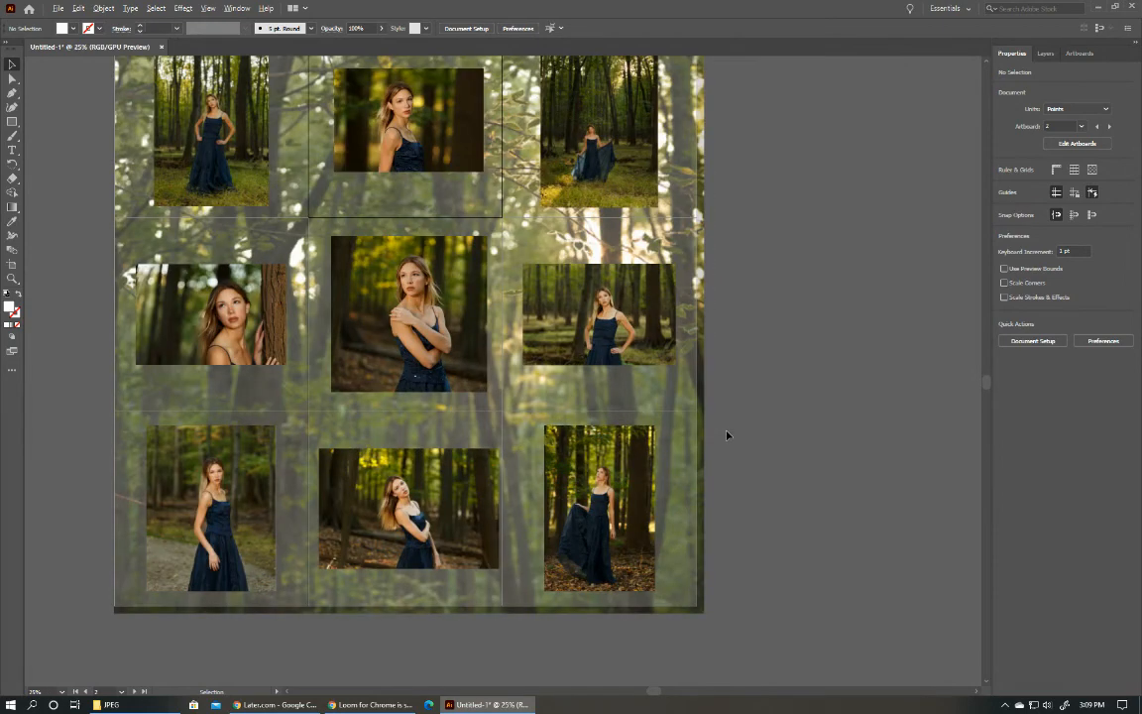
left_click_drag(396, 216, 418, 236)
key("ctrl+z")
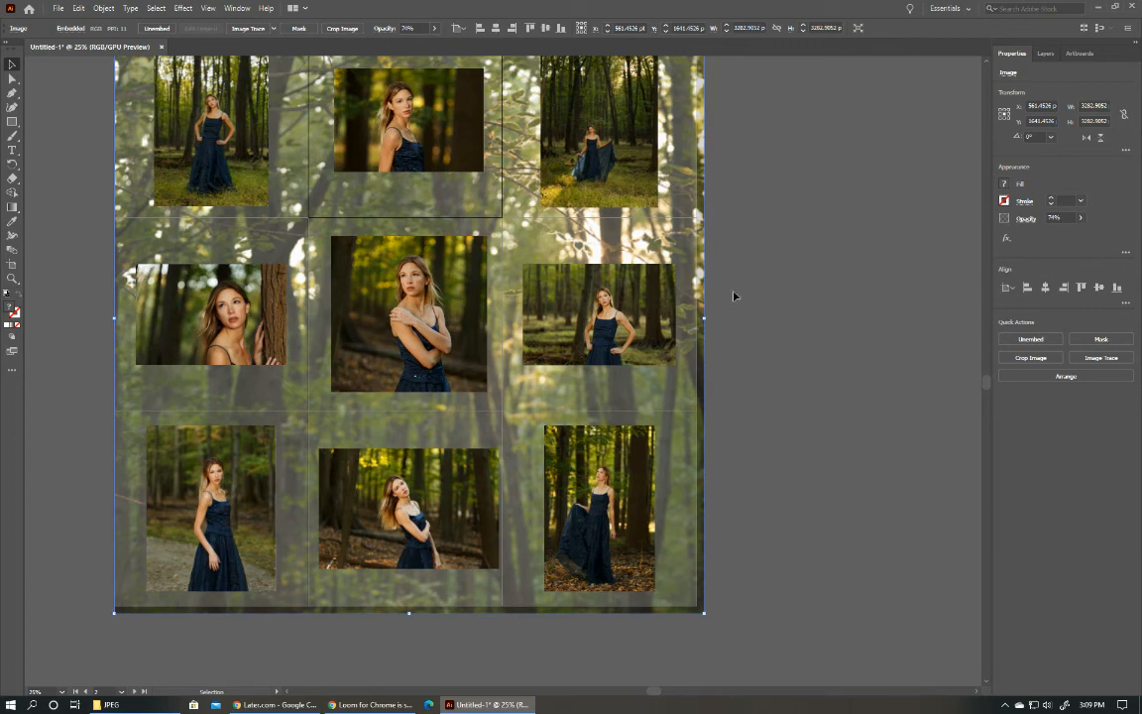
left_click_drag(650, 691, 624, 691)
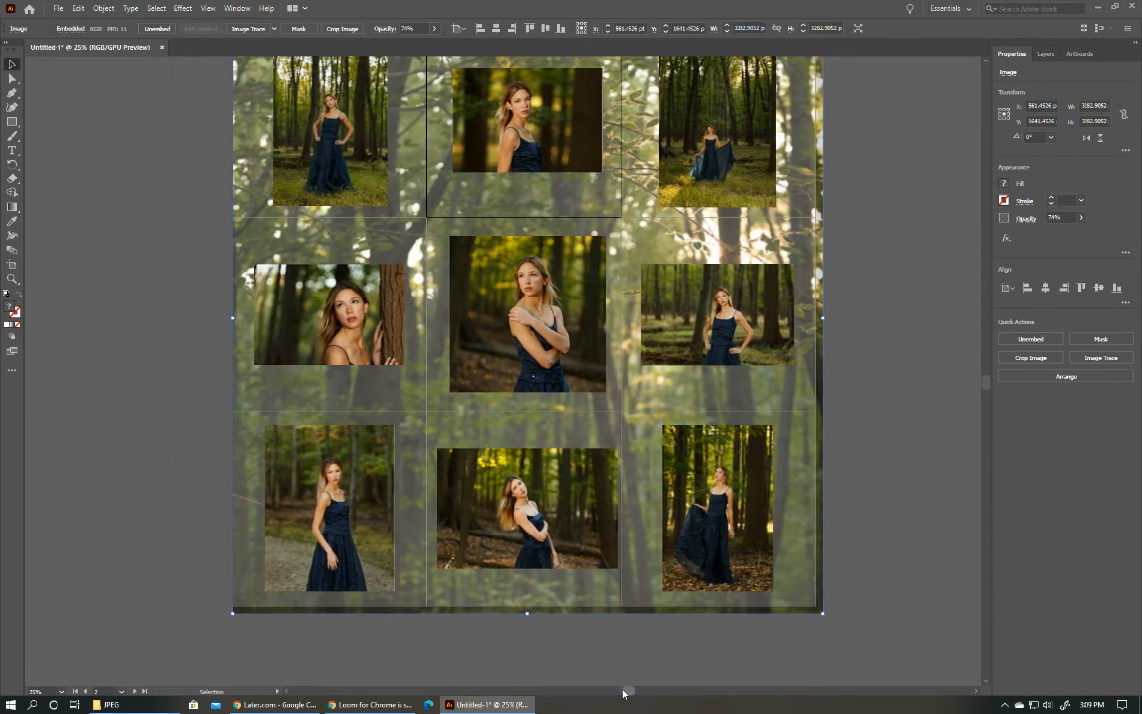
left_click_drag(986, 389, 988, 378)
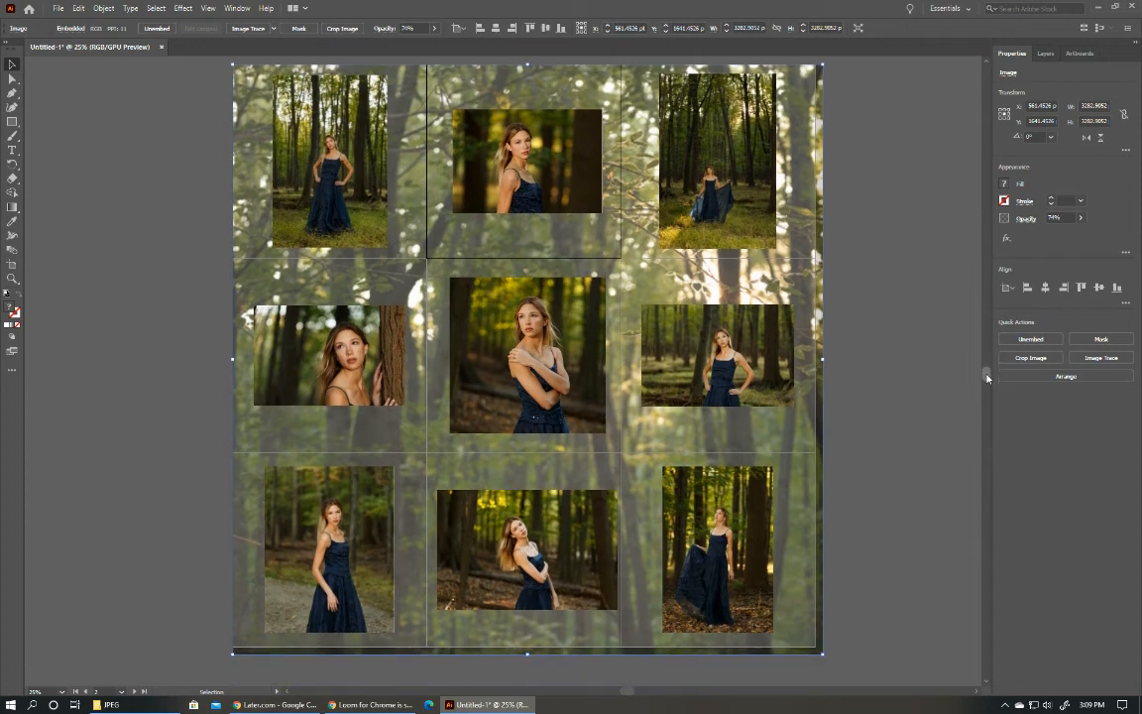
left_click(910, 390)
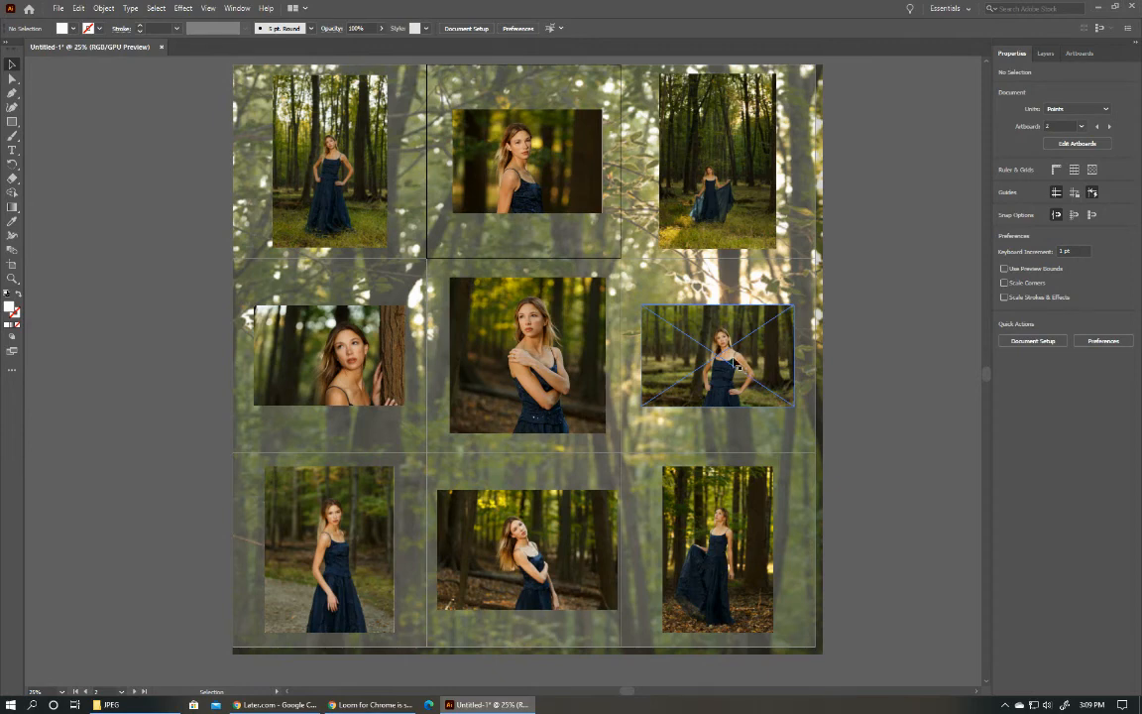
Open Export for Screens and include all artboards instead of the full document.
left_click(59, 8)
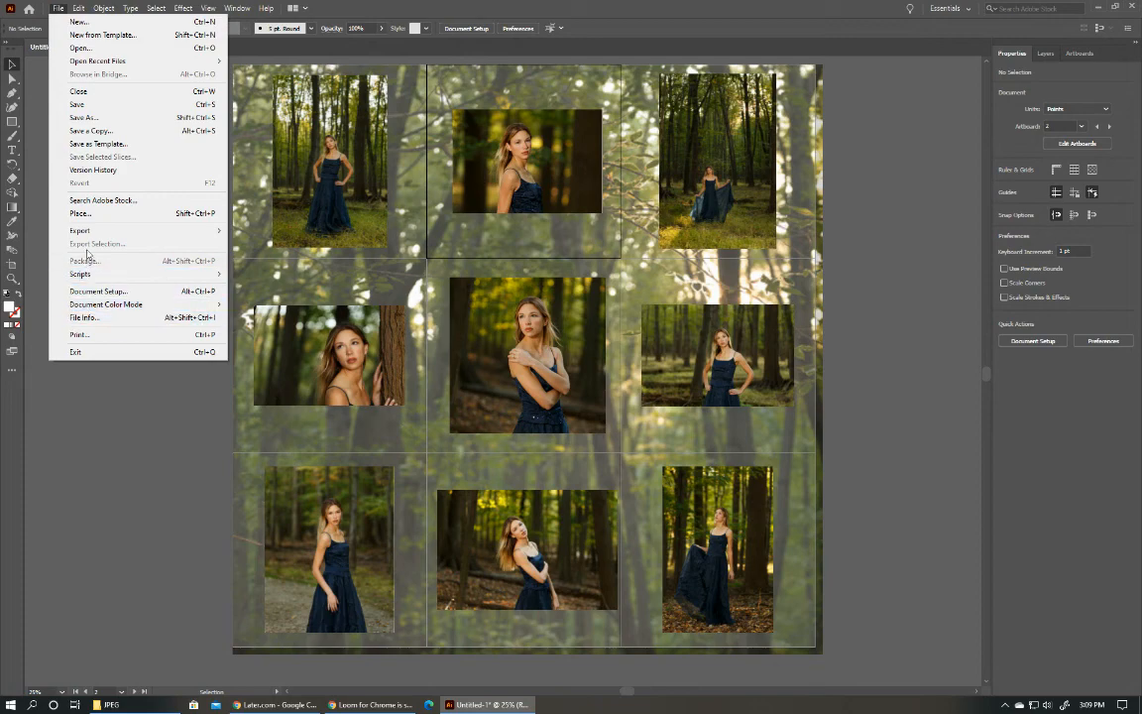
mouse_move(81, 229)
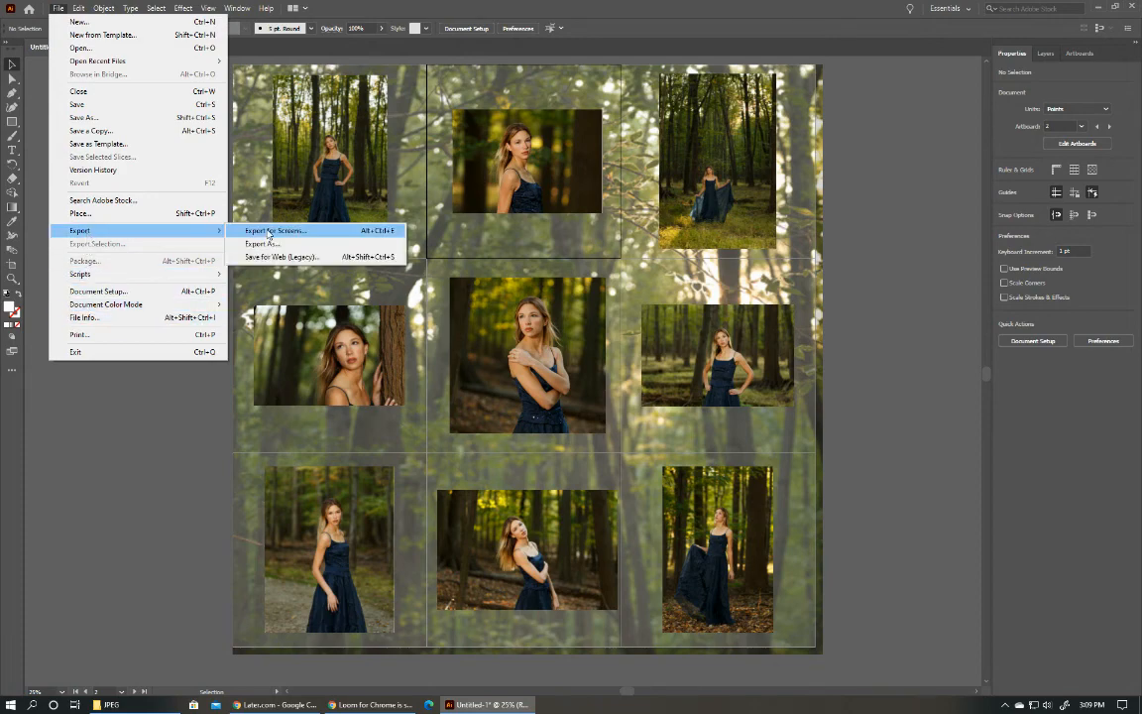
left_click(270, 231)
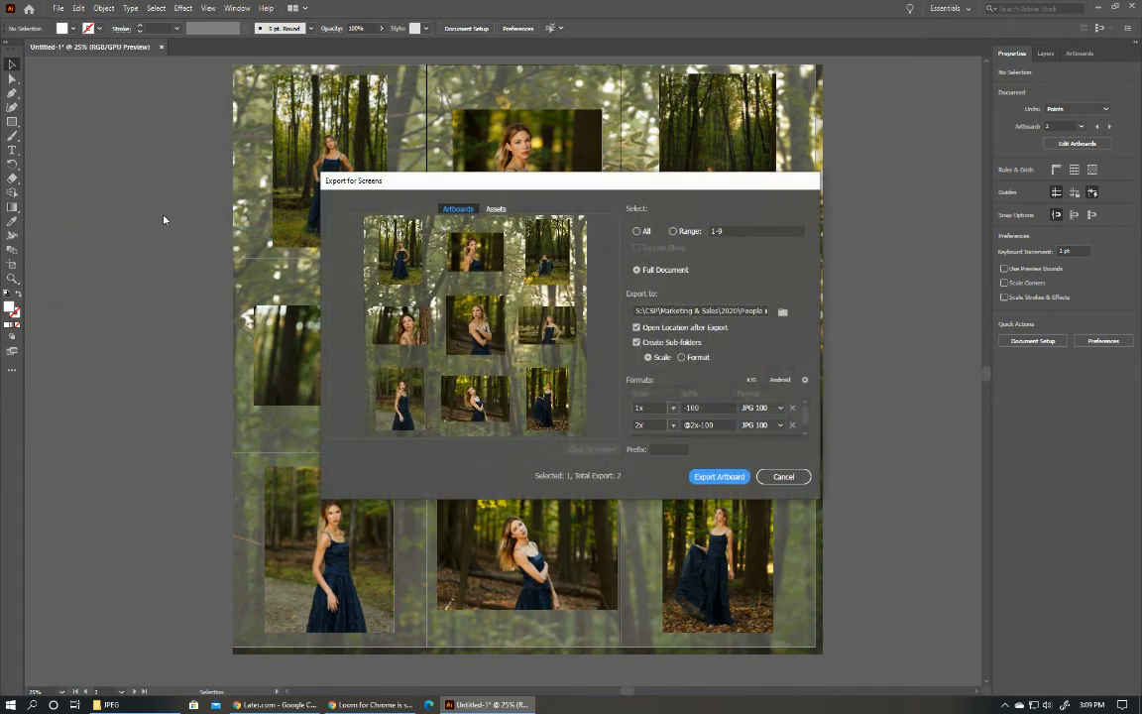
left_click(638, 231)
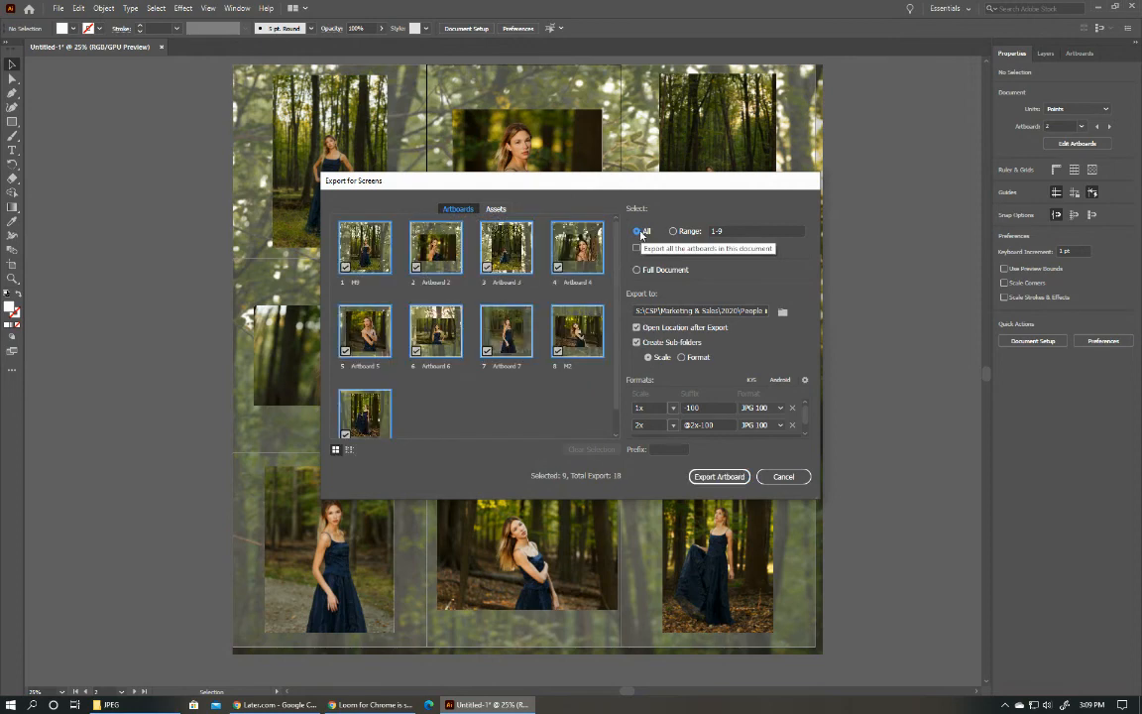
Create a new folder with the model's first name inside People insta and choose it as the export location.
left_click(782, 312)
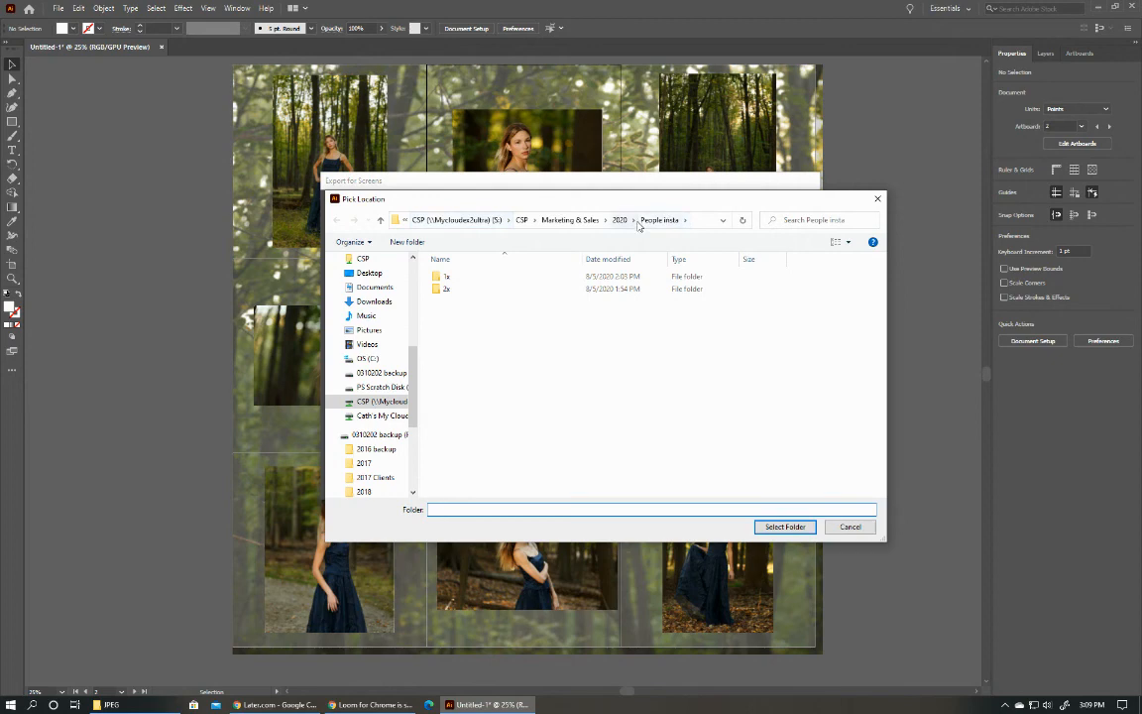
left_click(407, 244)
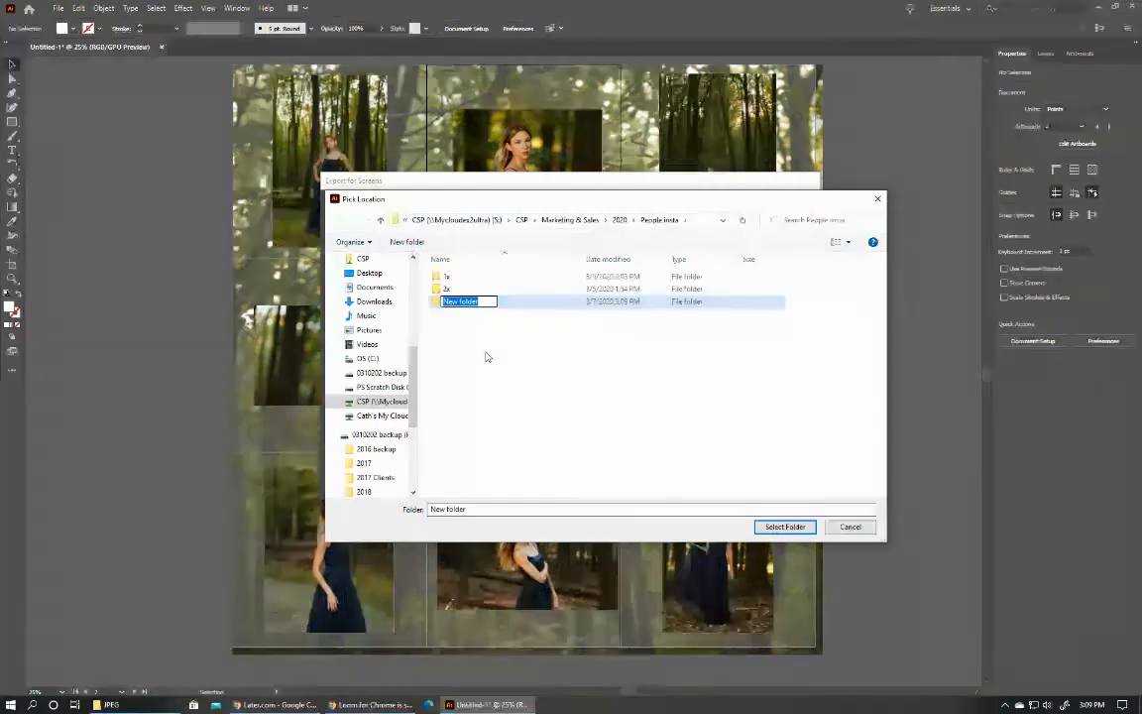
type("Maria")
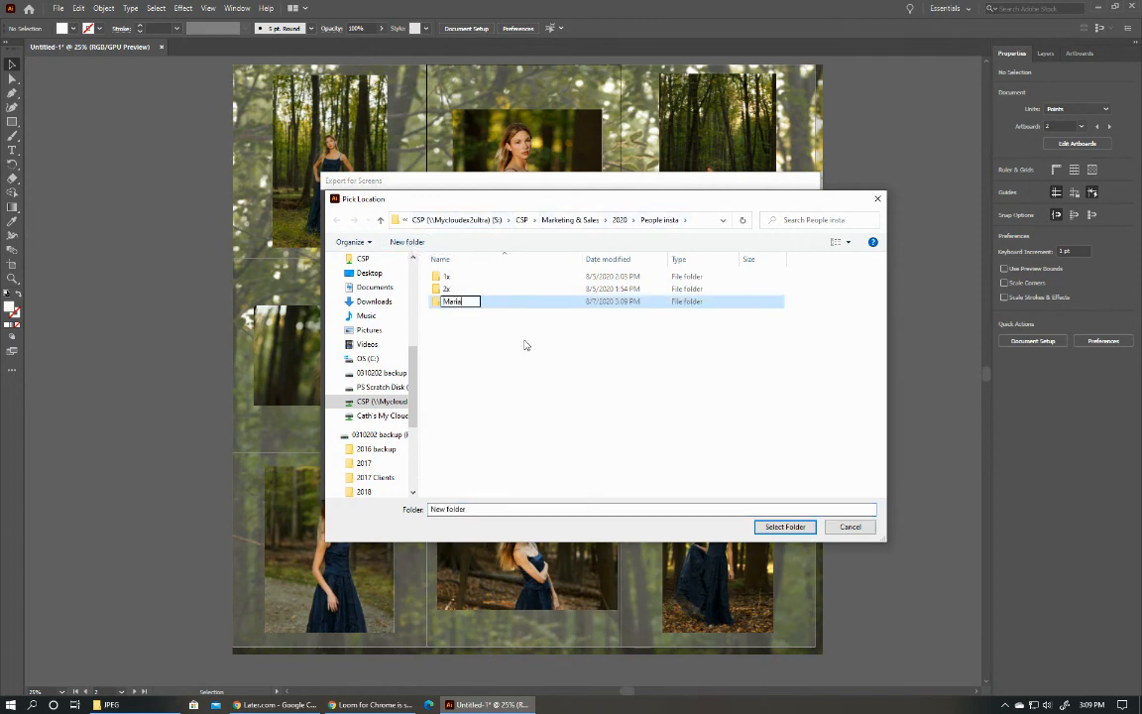
key("Return")
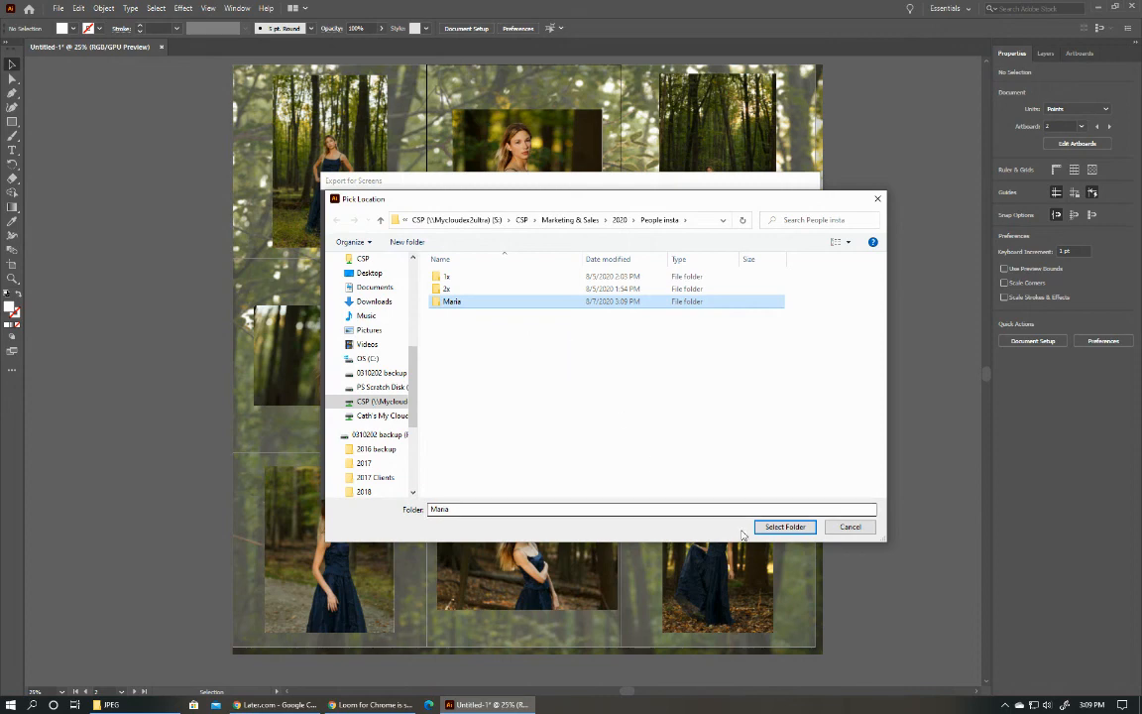
left_click(785, 526)
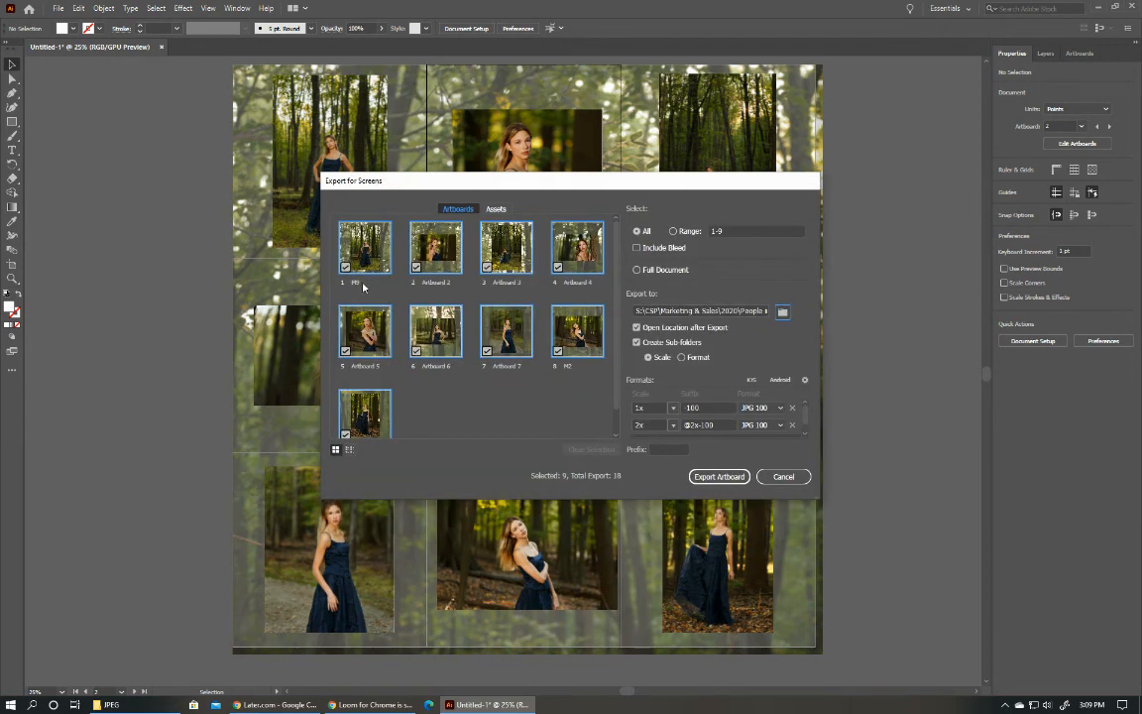
Rename artboards 2, 3 and 4 as m8, m7 and m6 for the export.
double_click(436, 283)
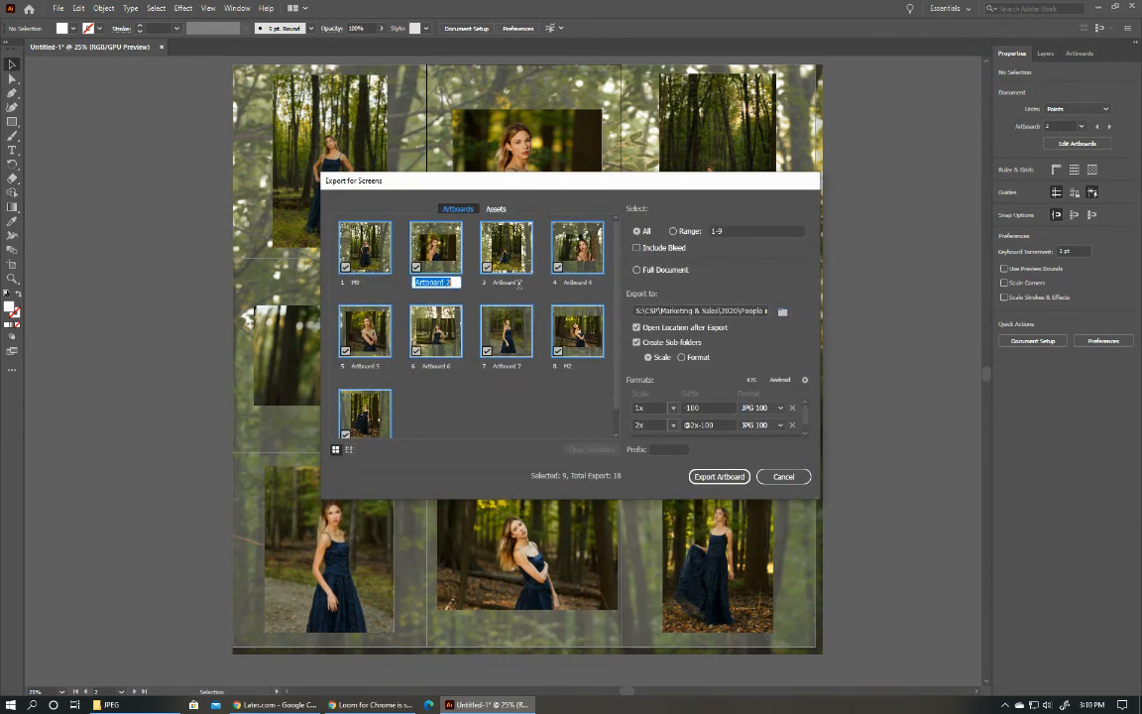
type("m8")
key("Return")
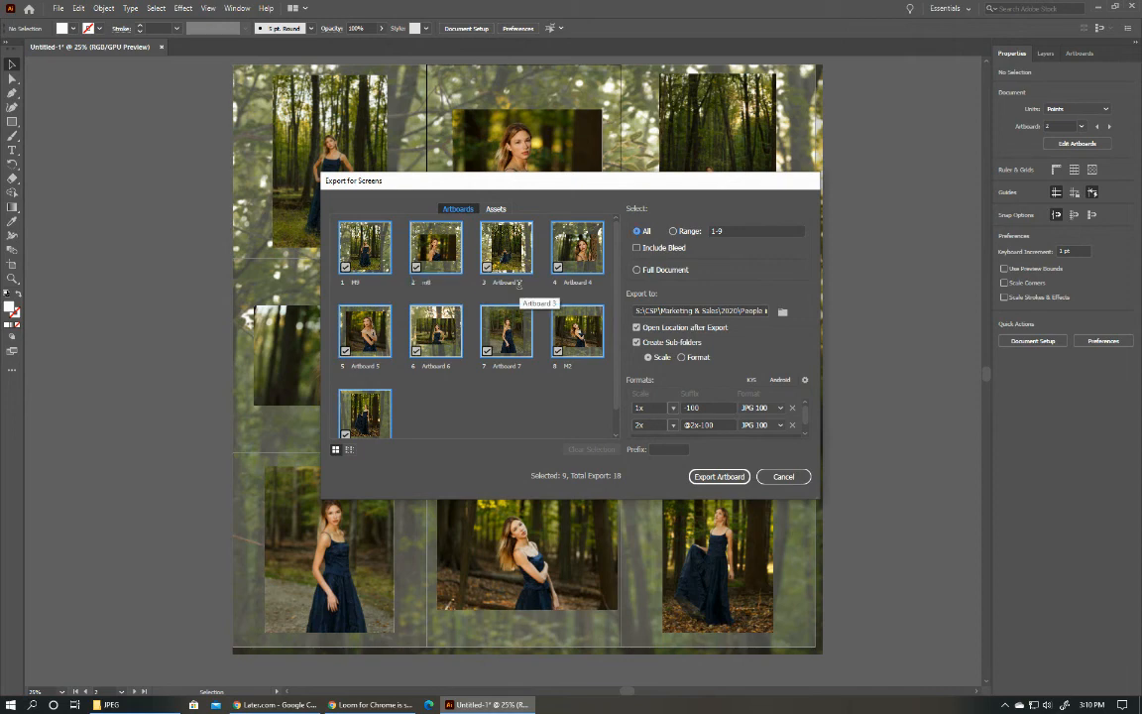
double_click(517, 283)
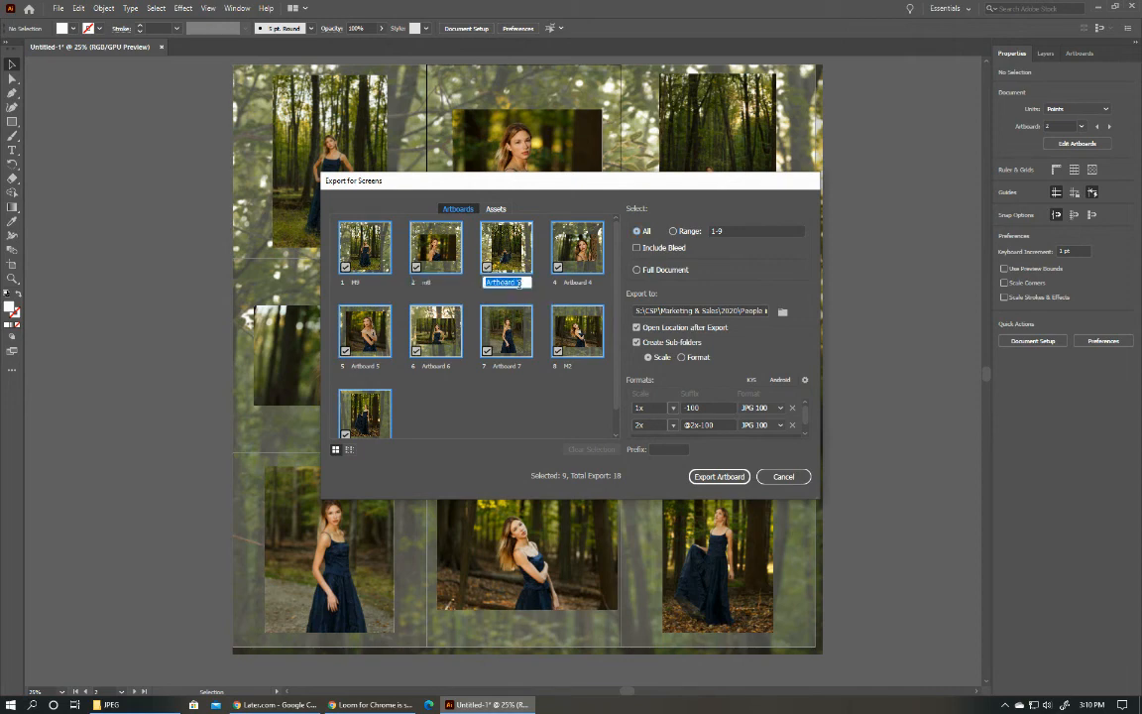
type("m7")
key("Return")
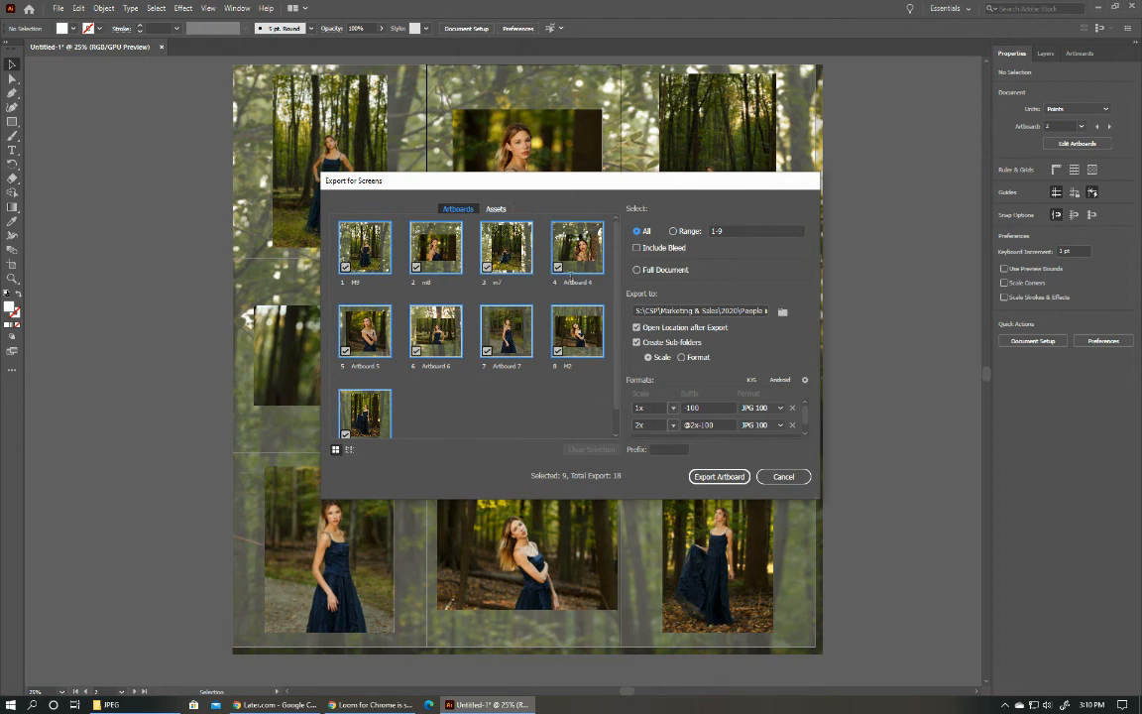
double_click(575, 283)
type("m6")
key("Return")
Rename artboards 5, 6 and 7 as m5, m4 and m3, and export all the artboards.
double_click(388, 366)
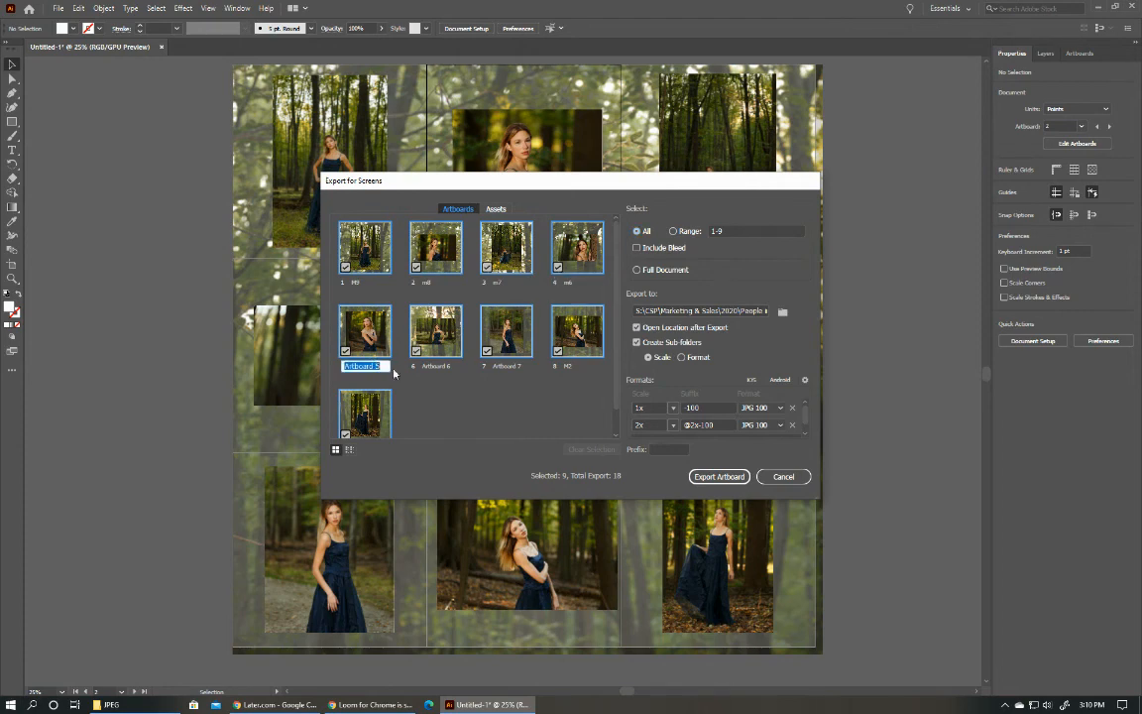
type("m")
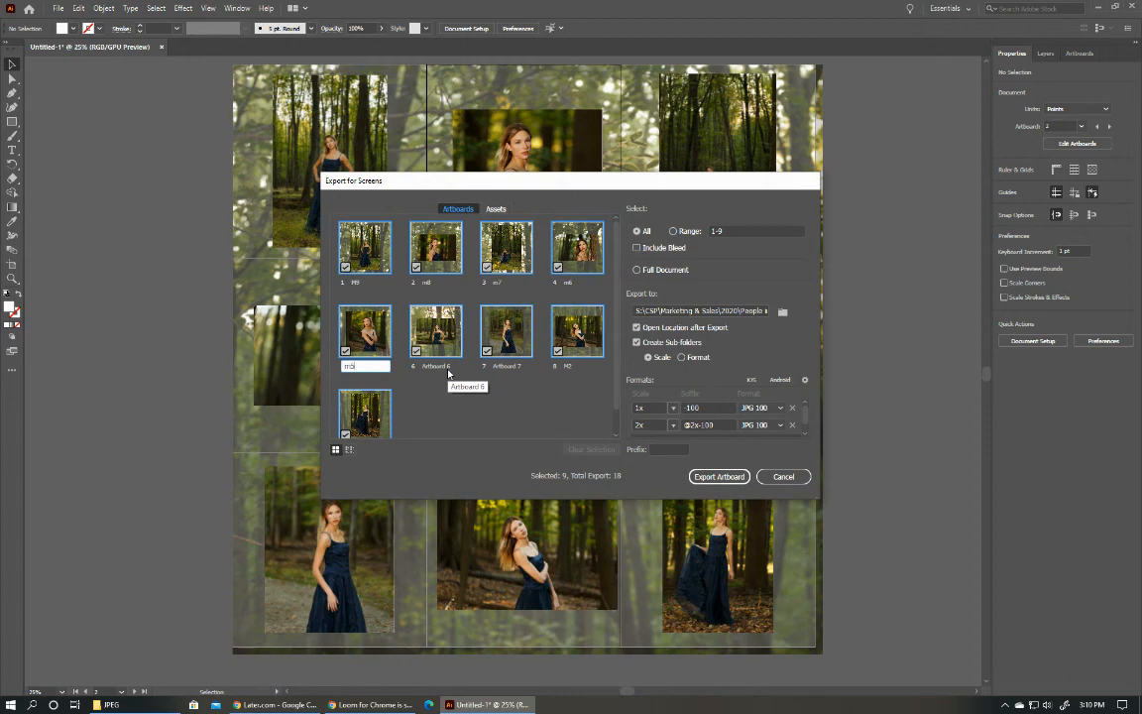
type("5")
key("Return")
double_click(444, 366)
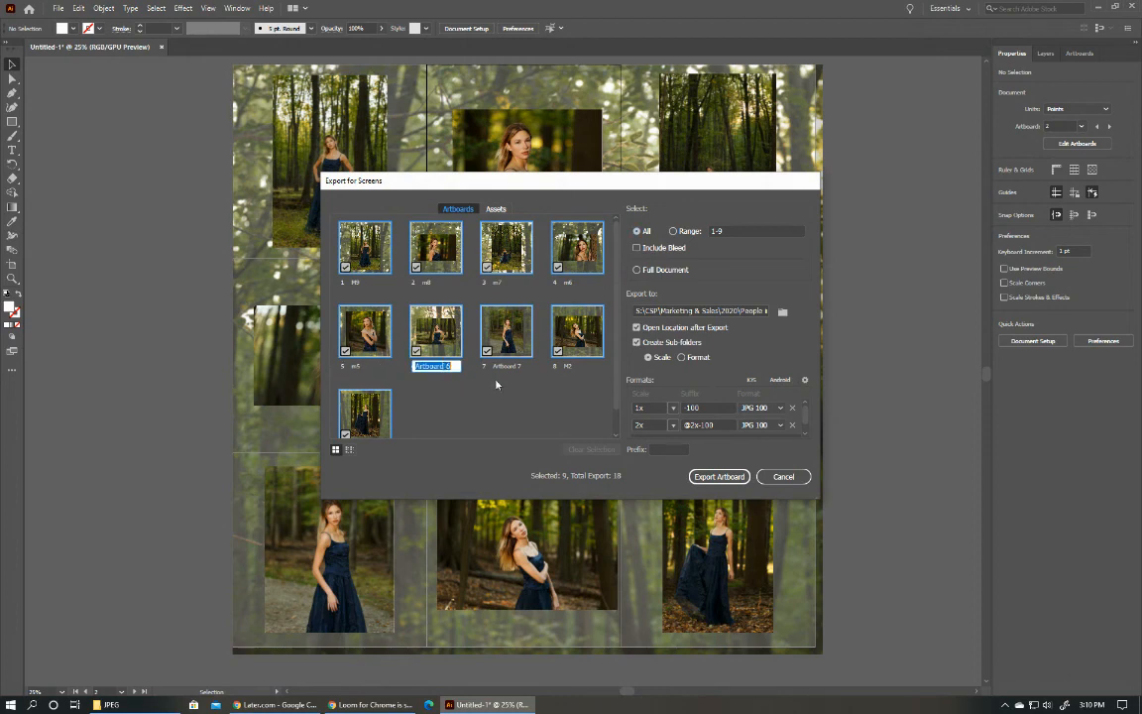
type("m4")
key("Return")
double_click(507, 365)
type("m3")
key("Return")
left_click(708, 478)
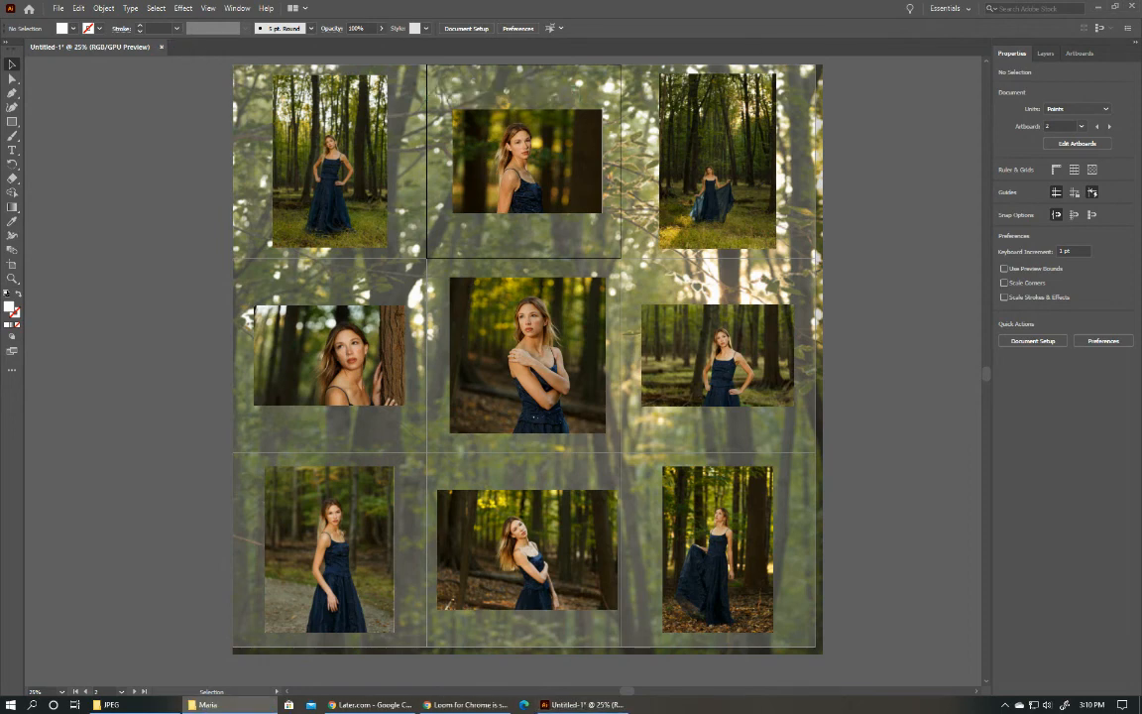
Open the exported 1x folder in File Explorer and show its JPGs as extra large icons.
left_click_drag(1141, 89, 368, 47)
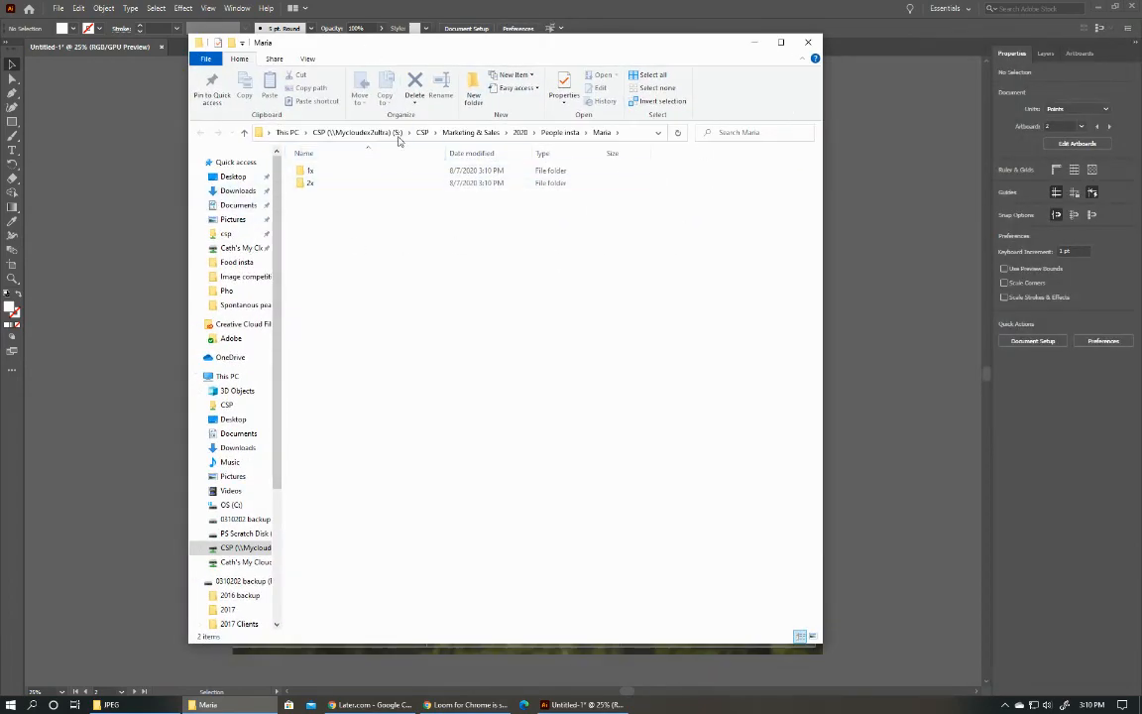
left_click(312, 174)
double_click(311, 175)
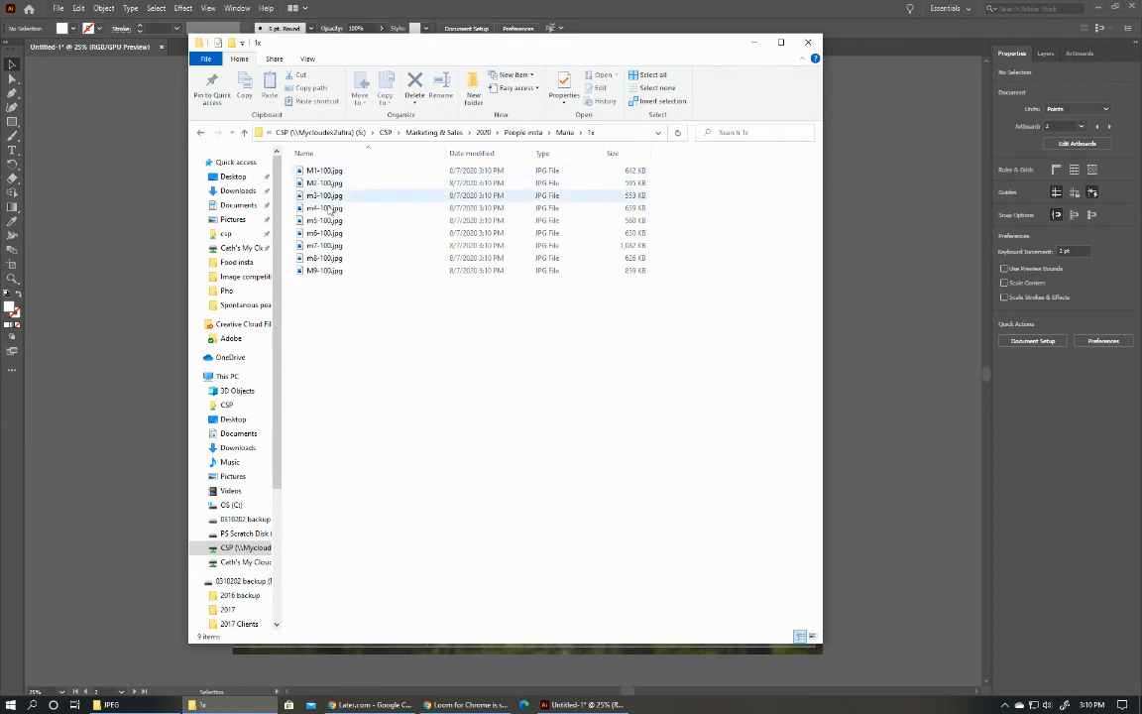
left_click(307, 59)
left_click(307, 76)
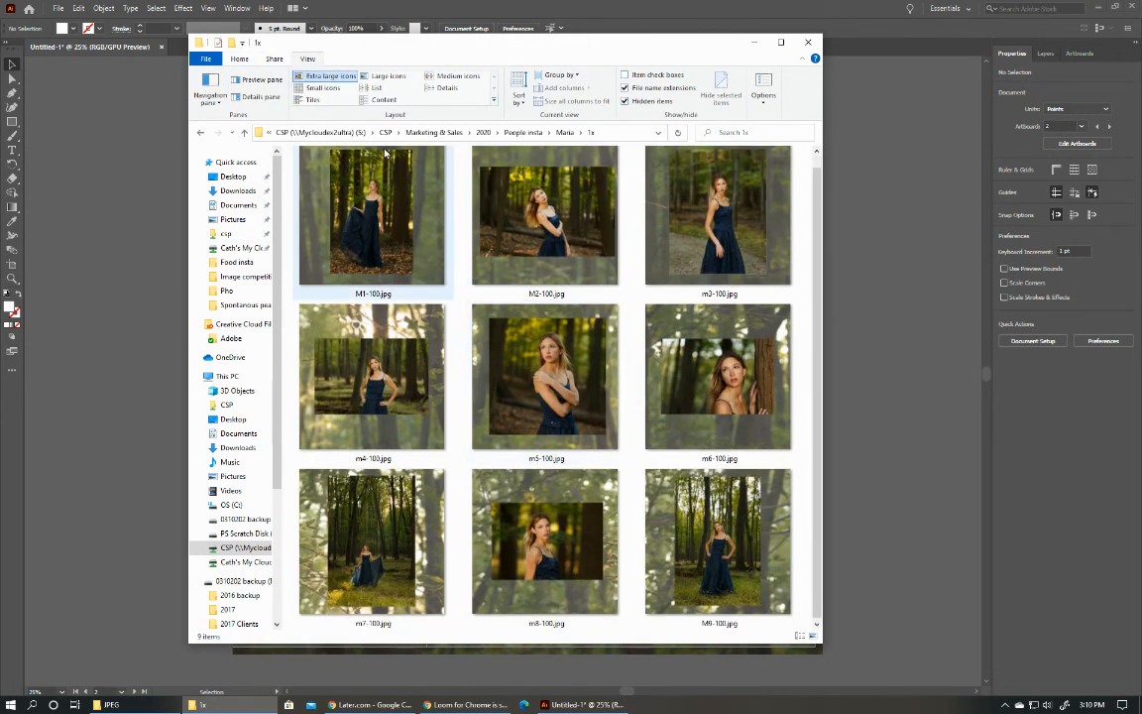
left_click(565, 133)
double_click(313, 184)
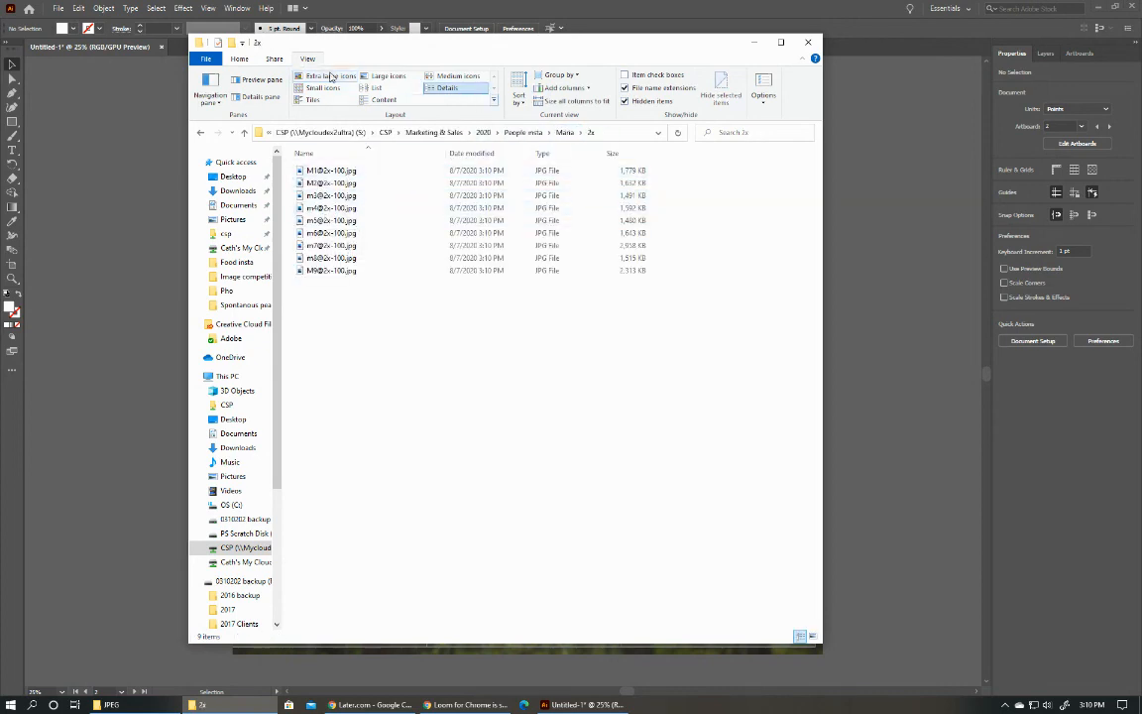
left_click(327, 77)
scroll(634, 261, "down", 1)
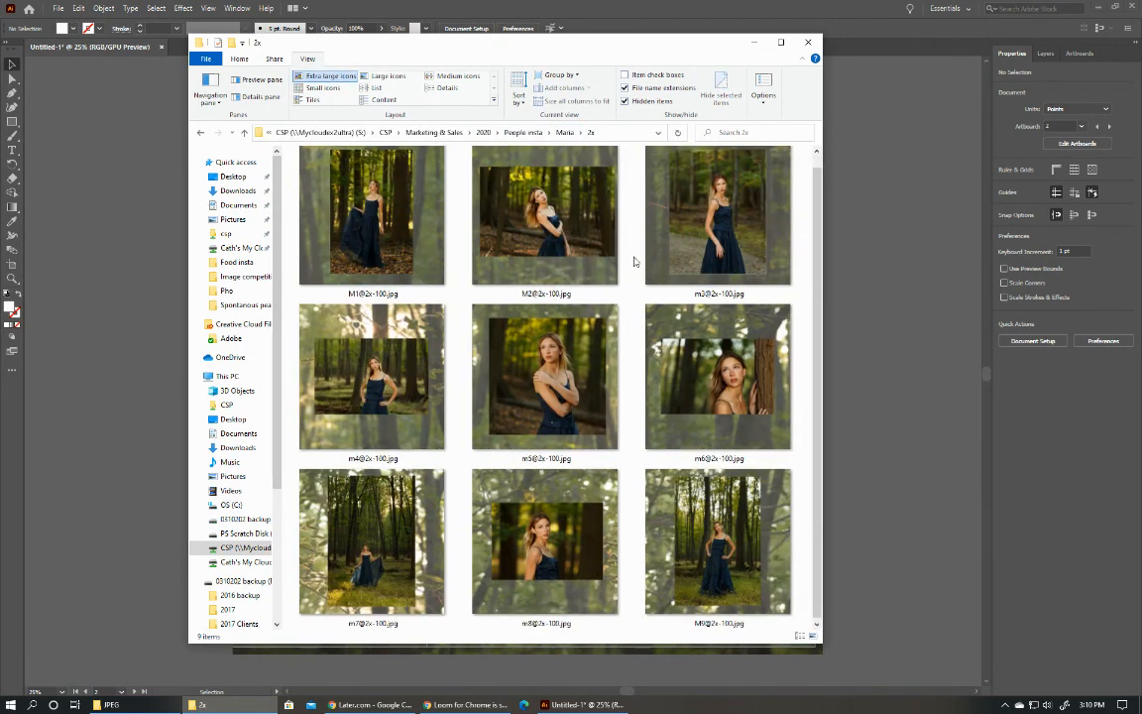
left_click(552, 560)
double_click(552, 560)
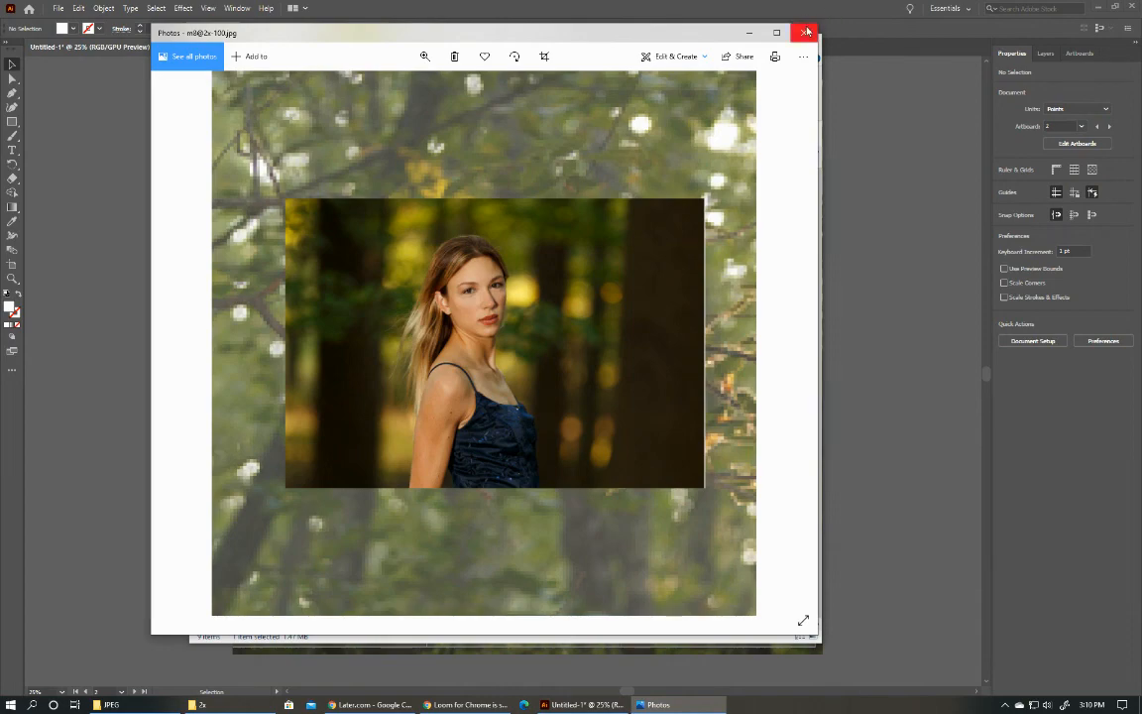
left_click(804, 33)
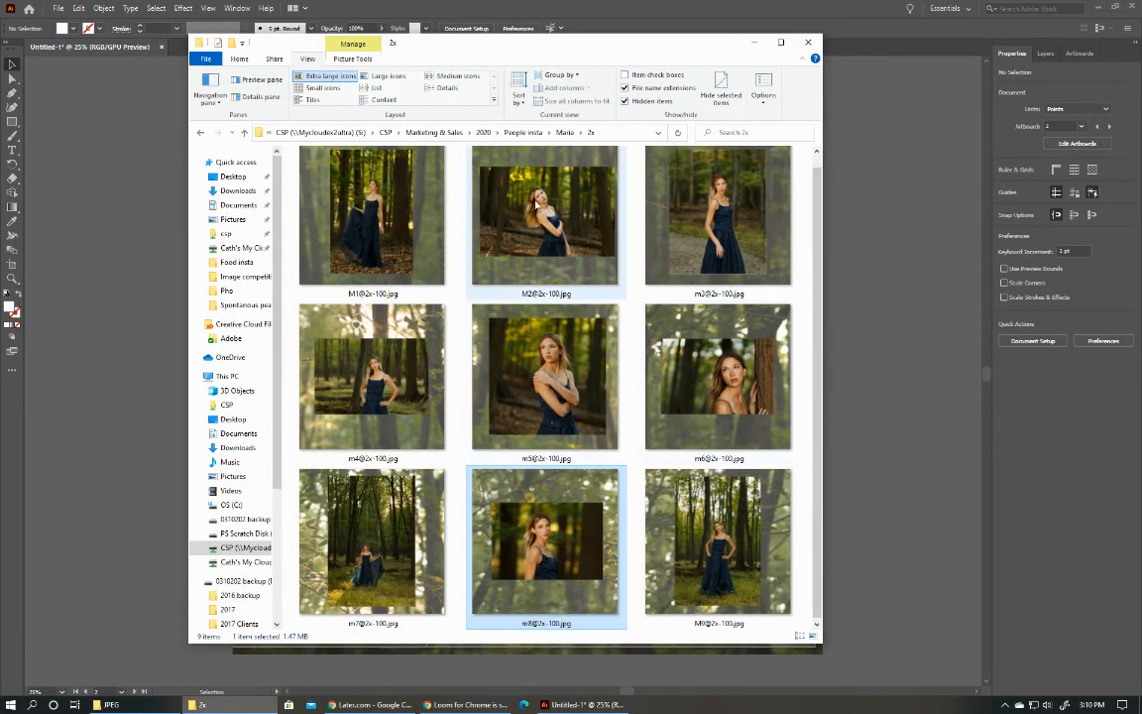
Return to the 1x folder and check m8-100.jpg and M9-100.jpg in the photo viewer.
left_click(564, 132)
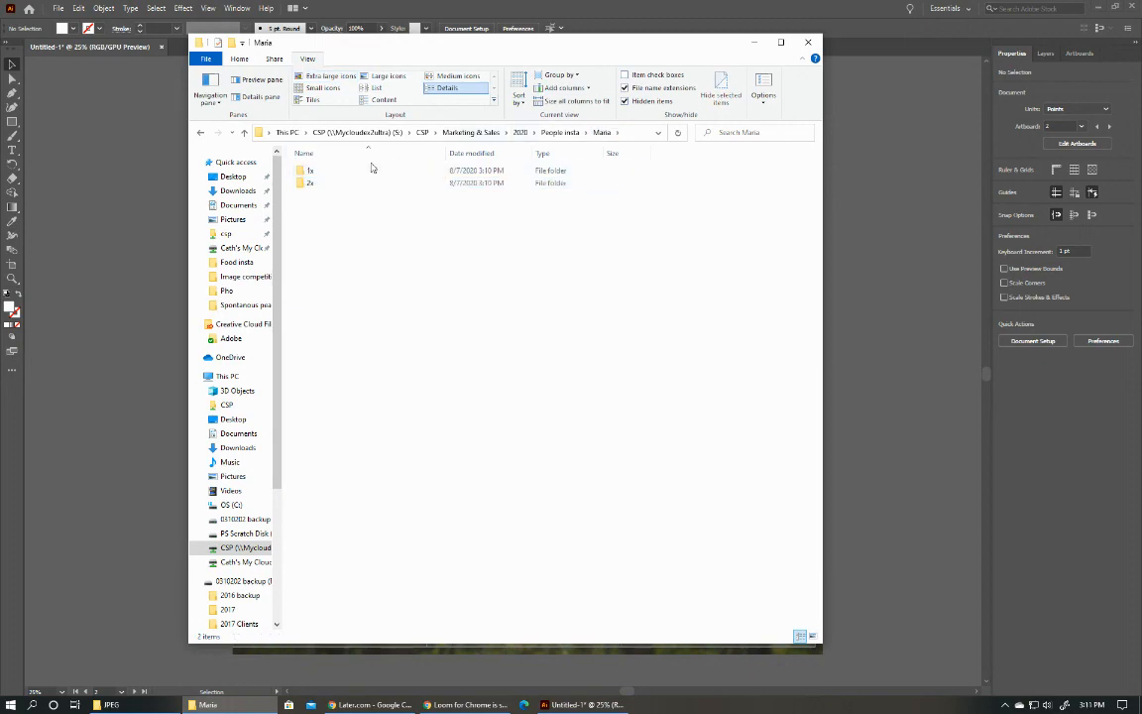
double_click(371, 170)
double_click(548, 570)
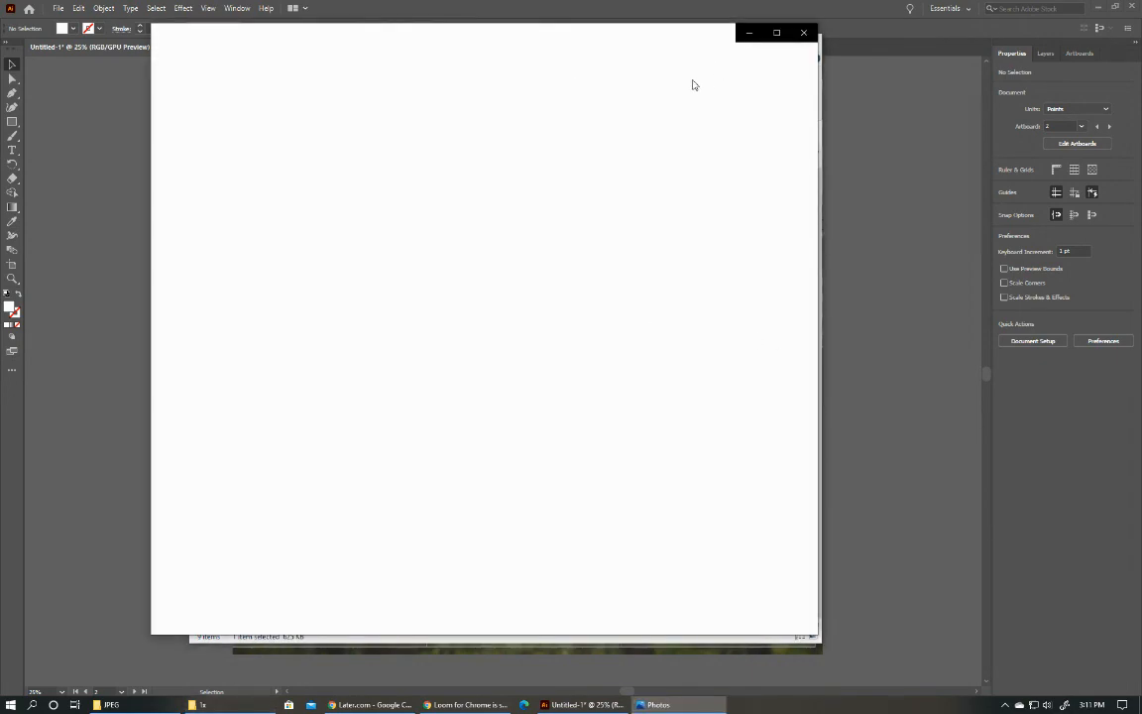
left_click(808, 35)
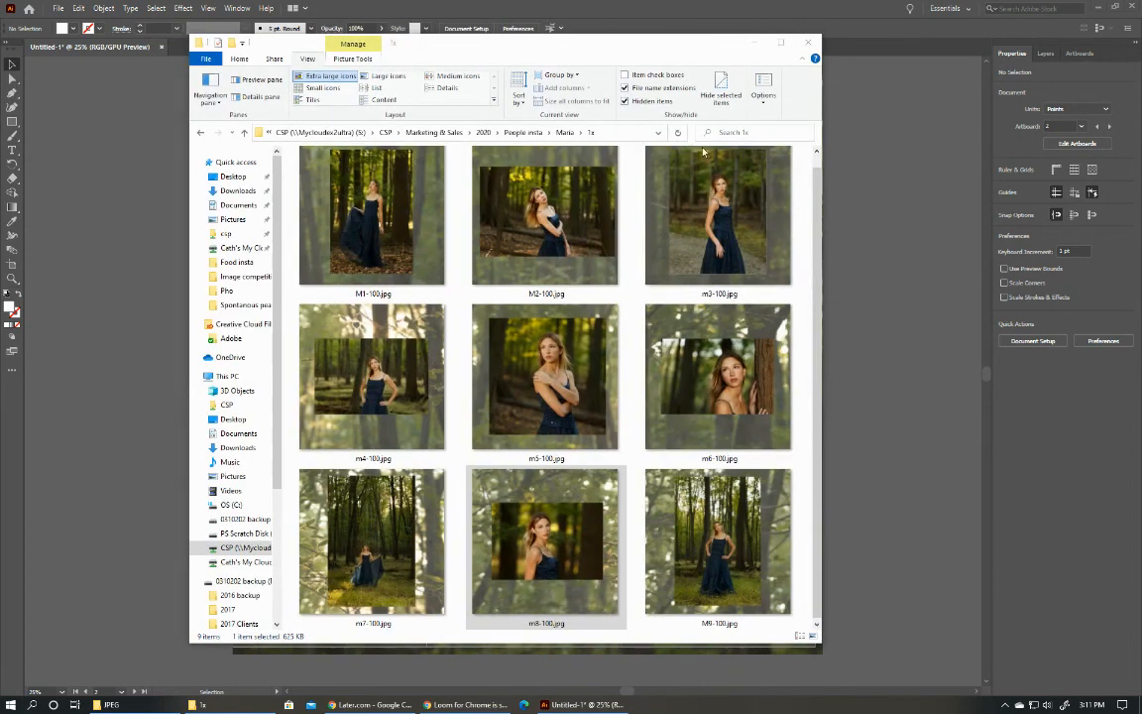
double_click(699, 532)
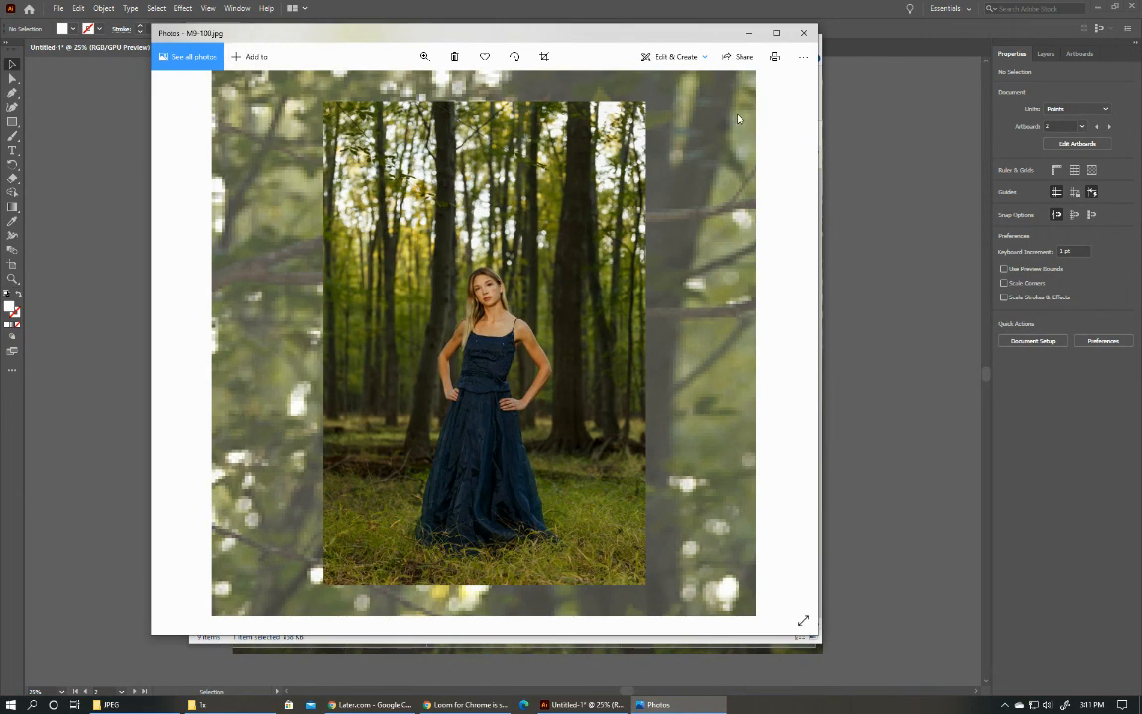
left_click(803, 32)
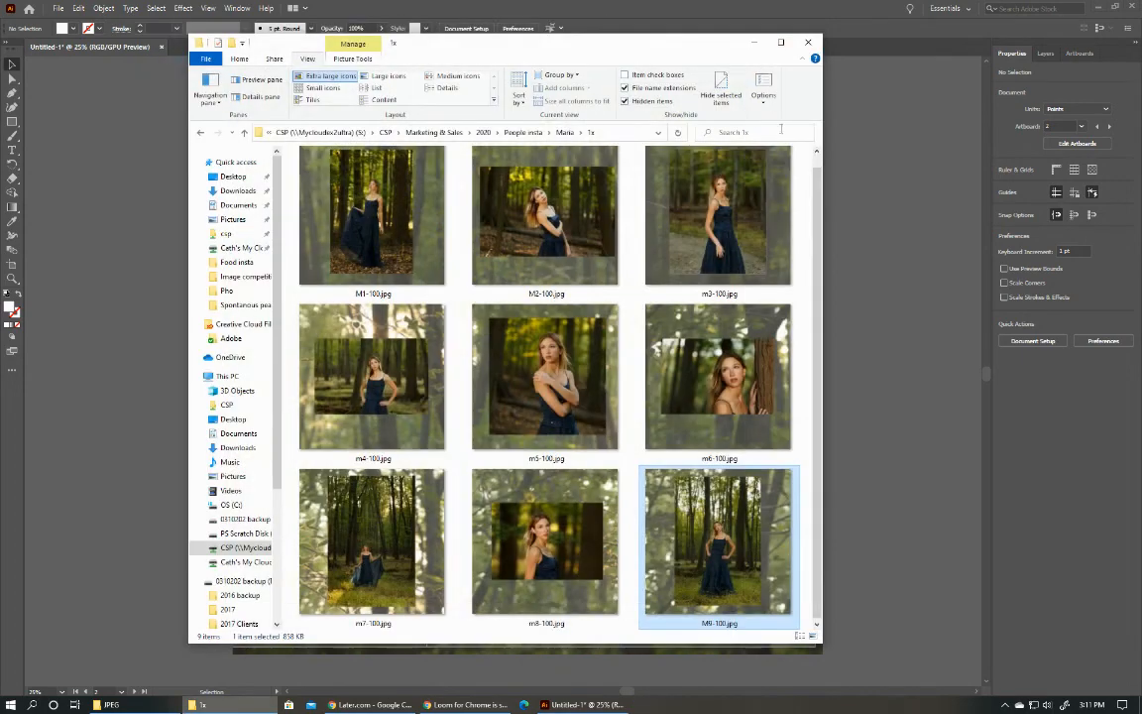
Close the exported 1x folder and delete the faded forest background image behind the nine photos.
left_click(808, 41)
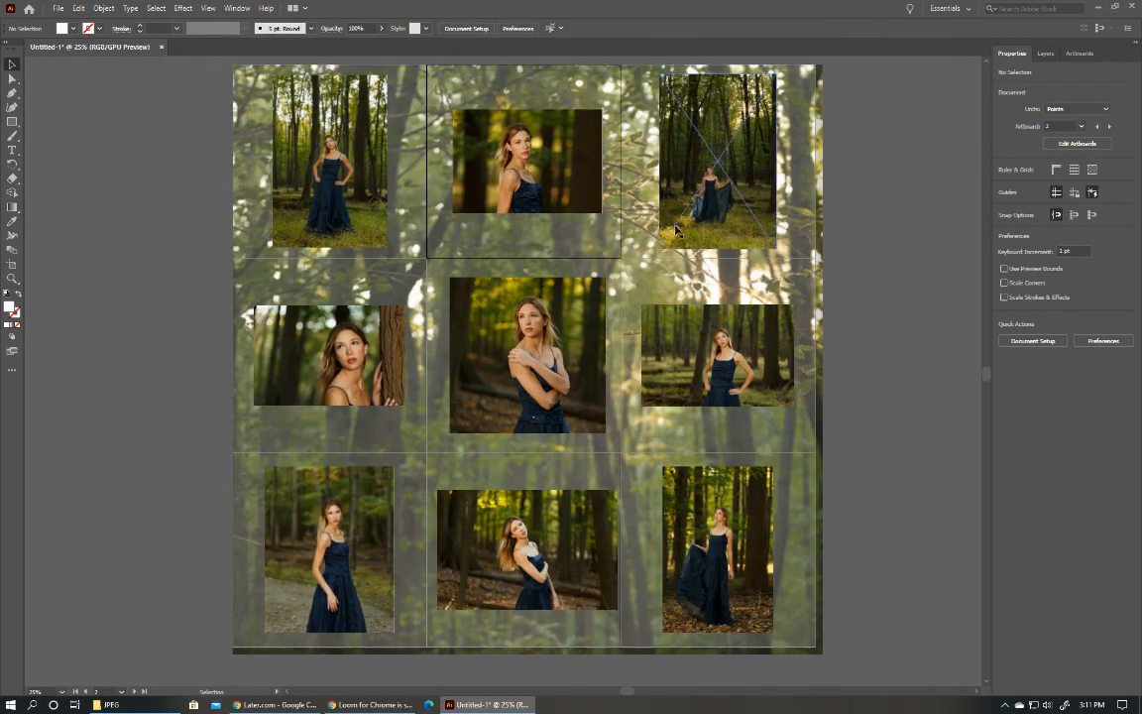
left_click(818, 392)
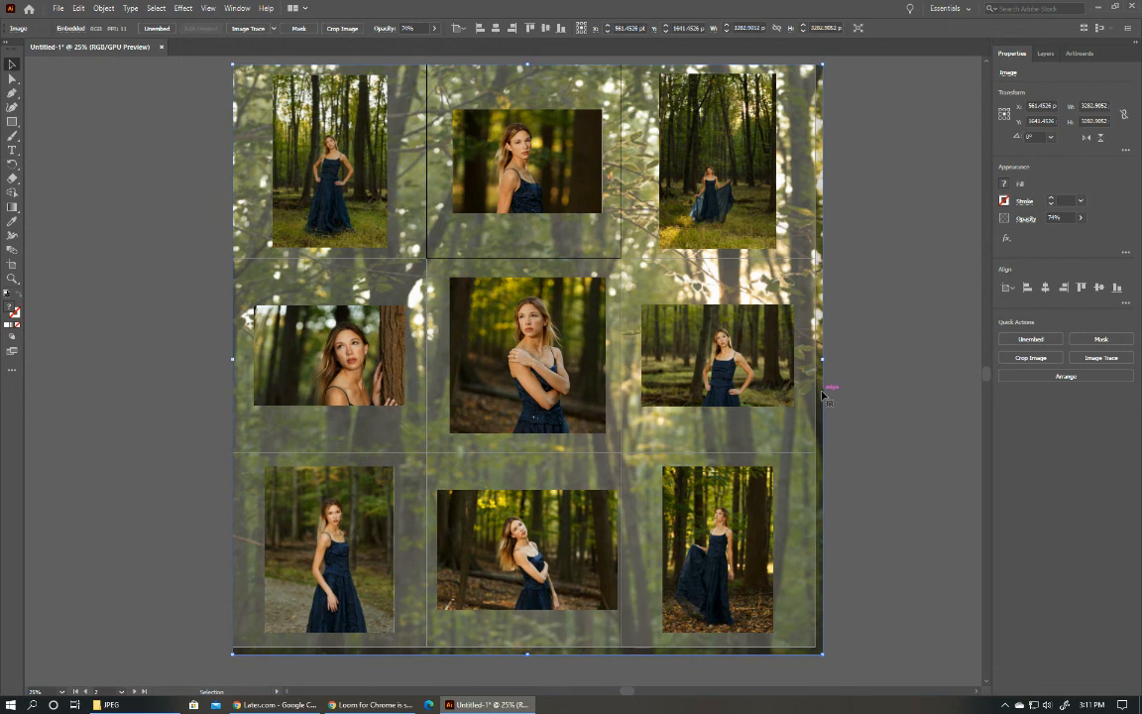
key("Delete")
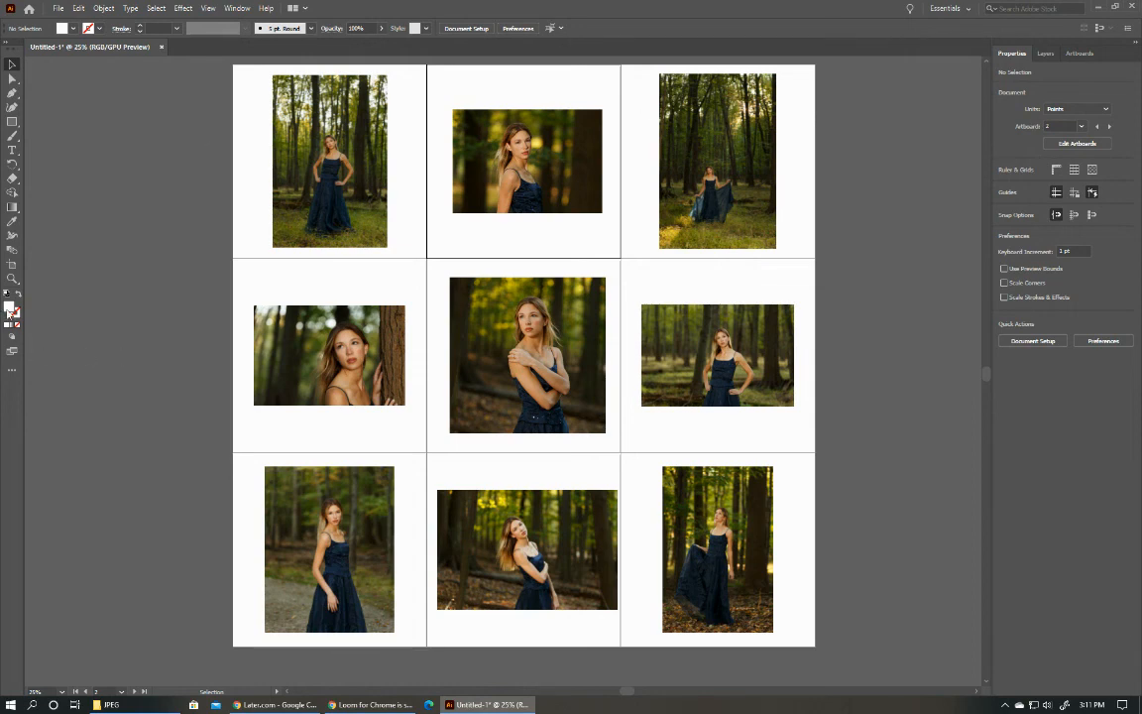
Activate the Paintbrush tool and set the fill colour to dark green 36492E.
left_click(12, 121)
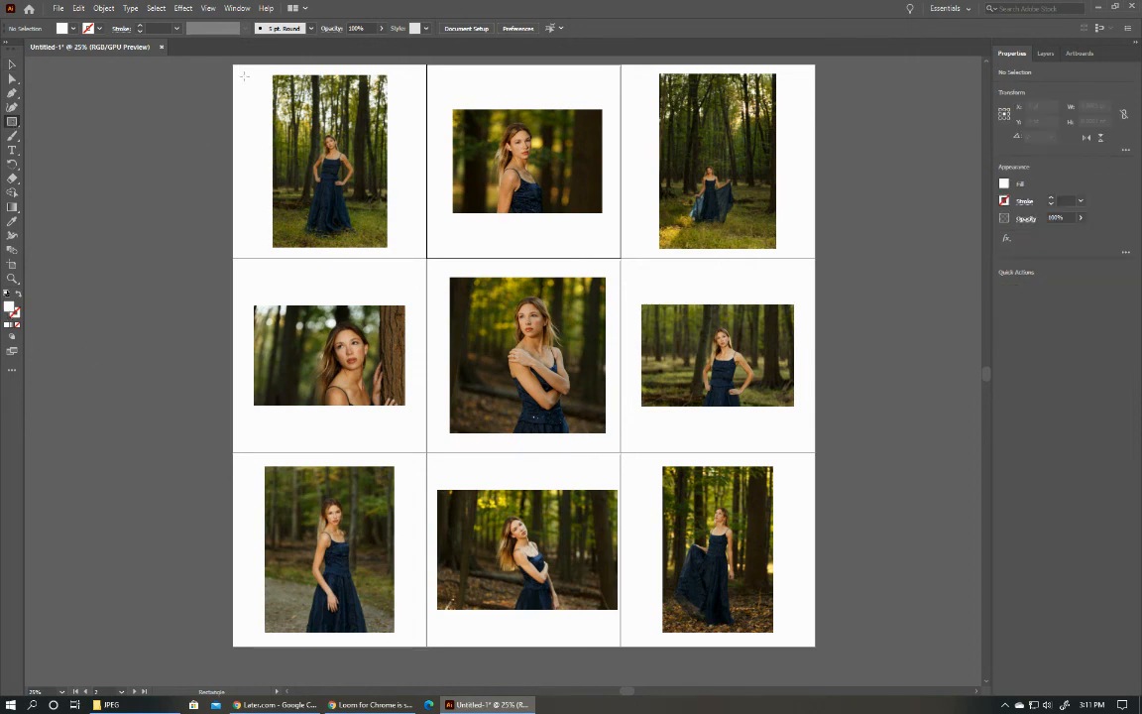
left_click(12, 136)
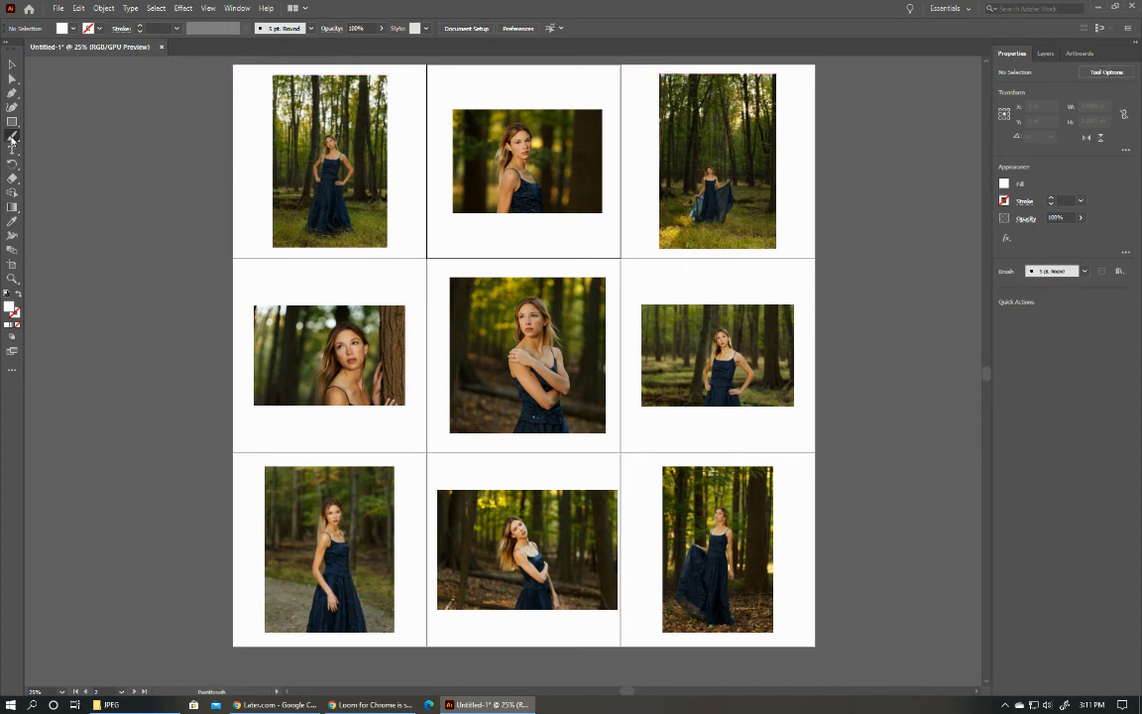
double_click(10, 308)
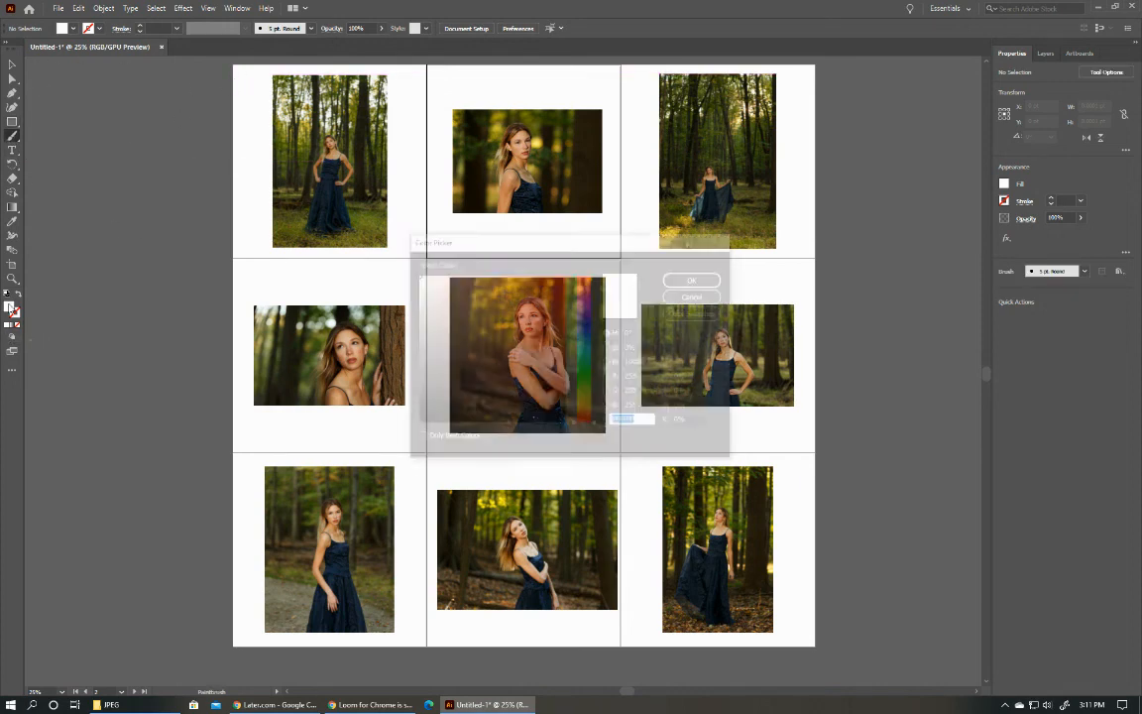
left_click_drag(592, 394, 592, 382)
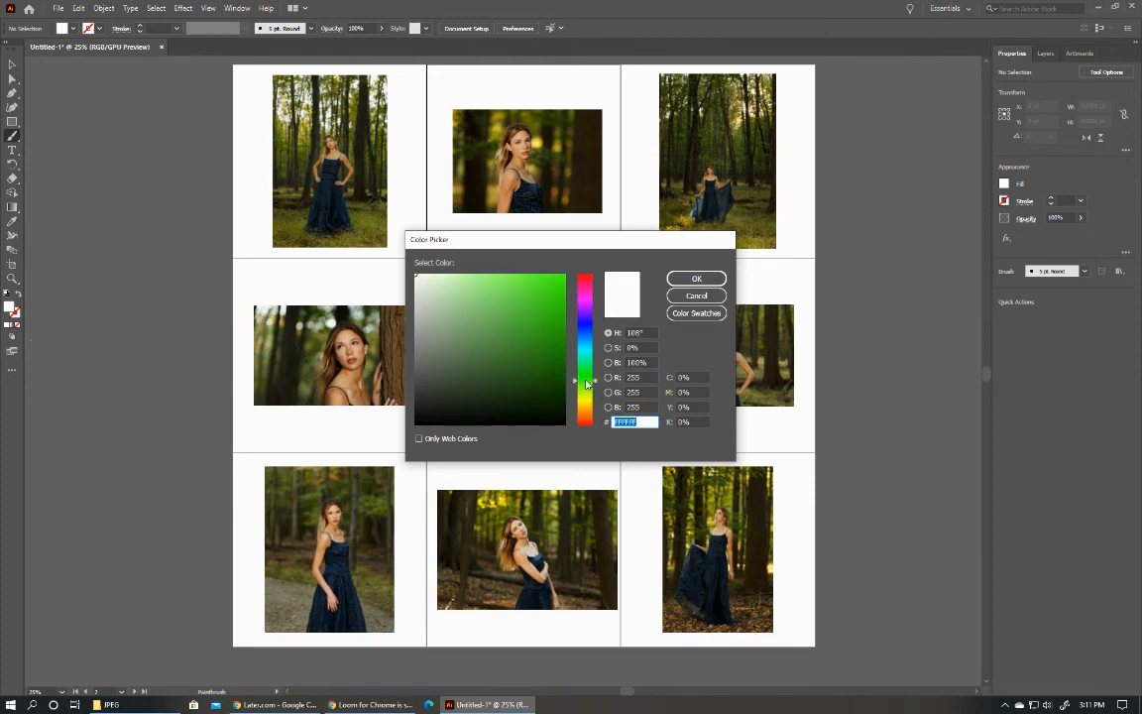
left_click(471, 382)
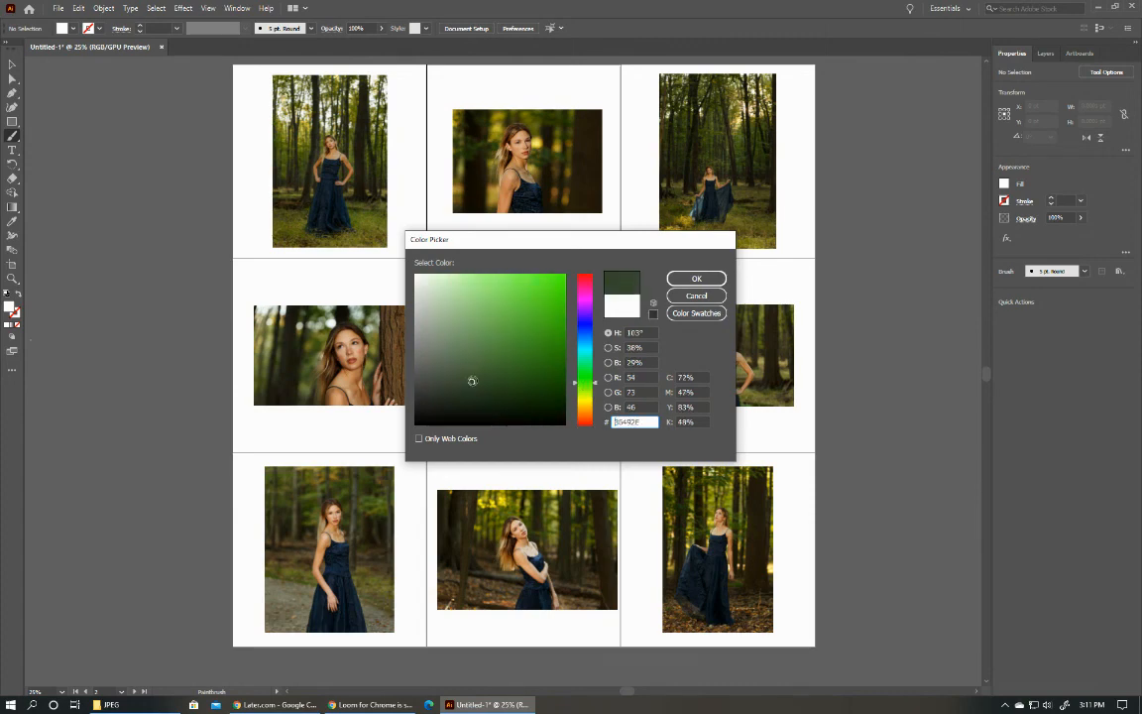
left_click(695, 278)
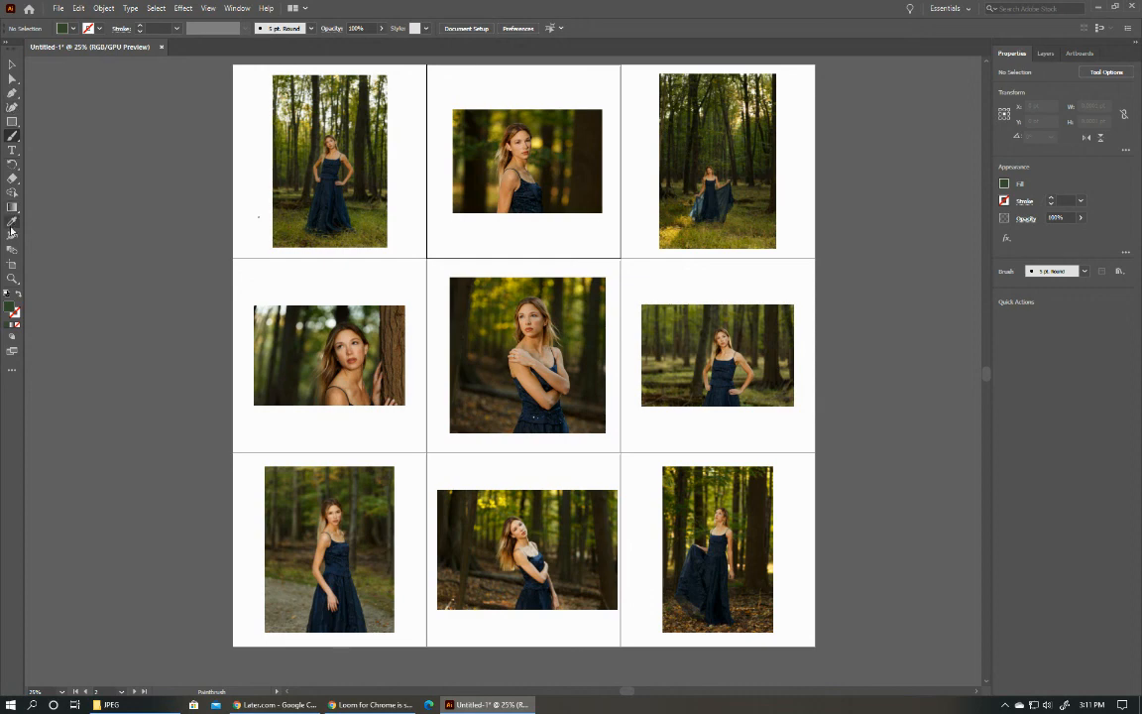
Show the document's brushes and select the rough charcoal art brush for the Paintbrush tool.
left_click(13, 137)
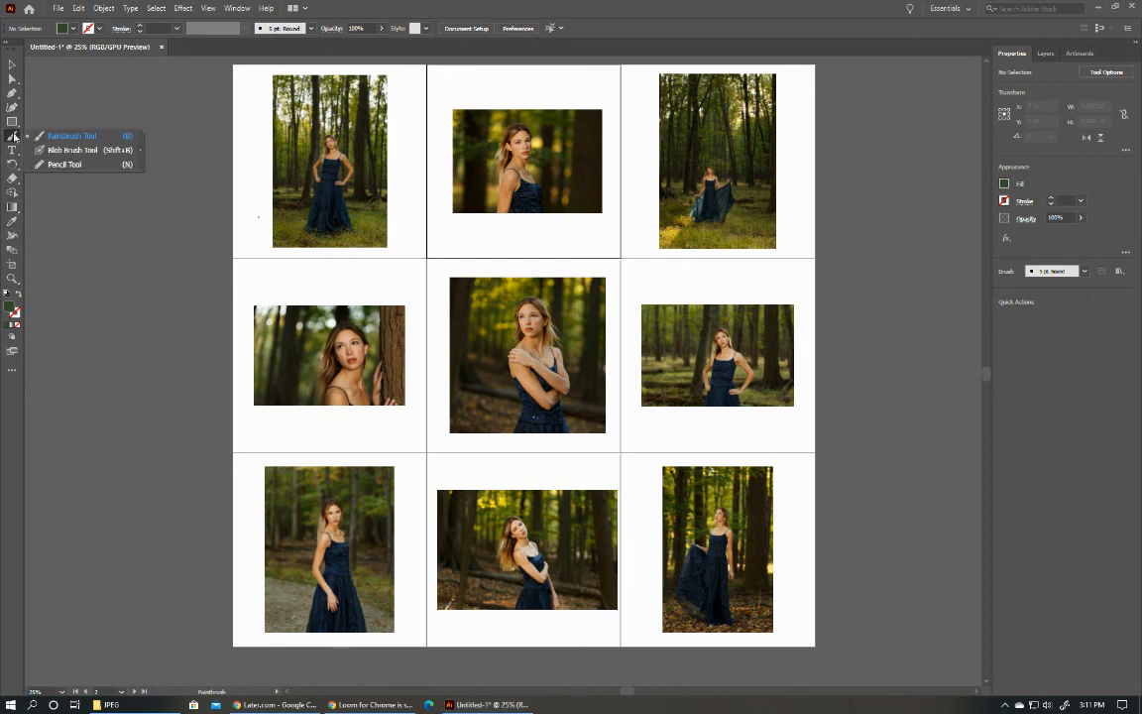
left_click(74, 141)
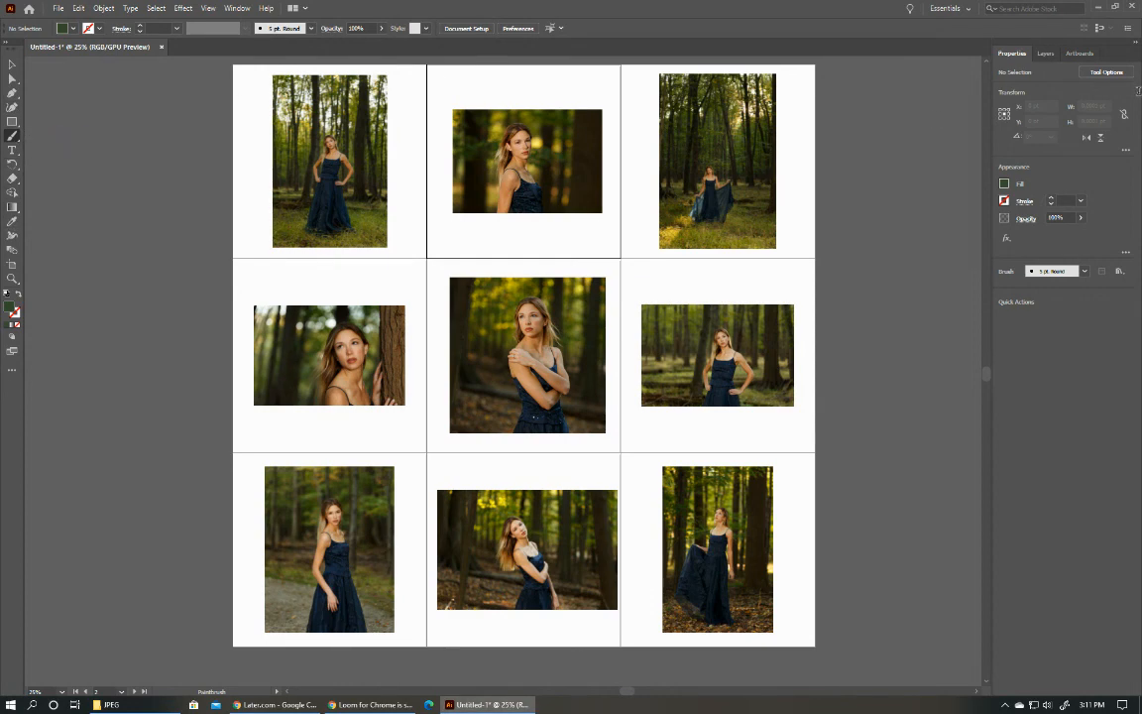
left_click(236, 9)
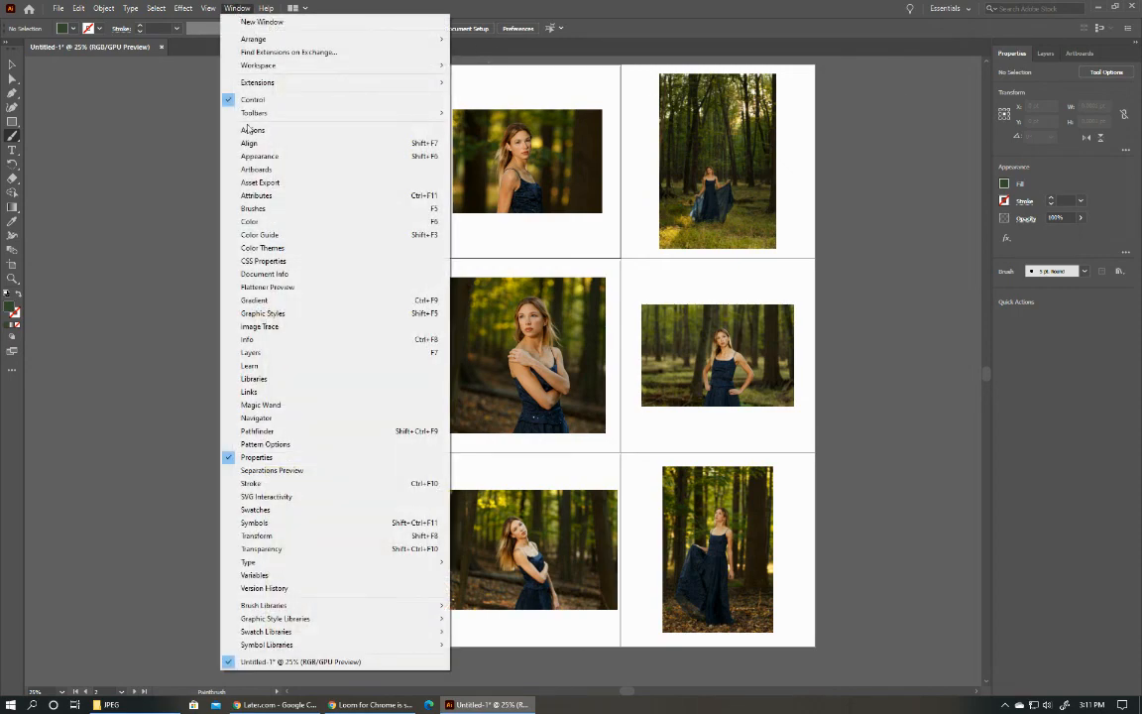
left_click(253, 208)
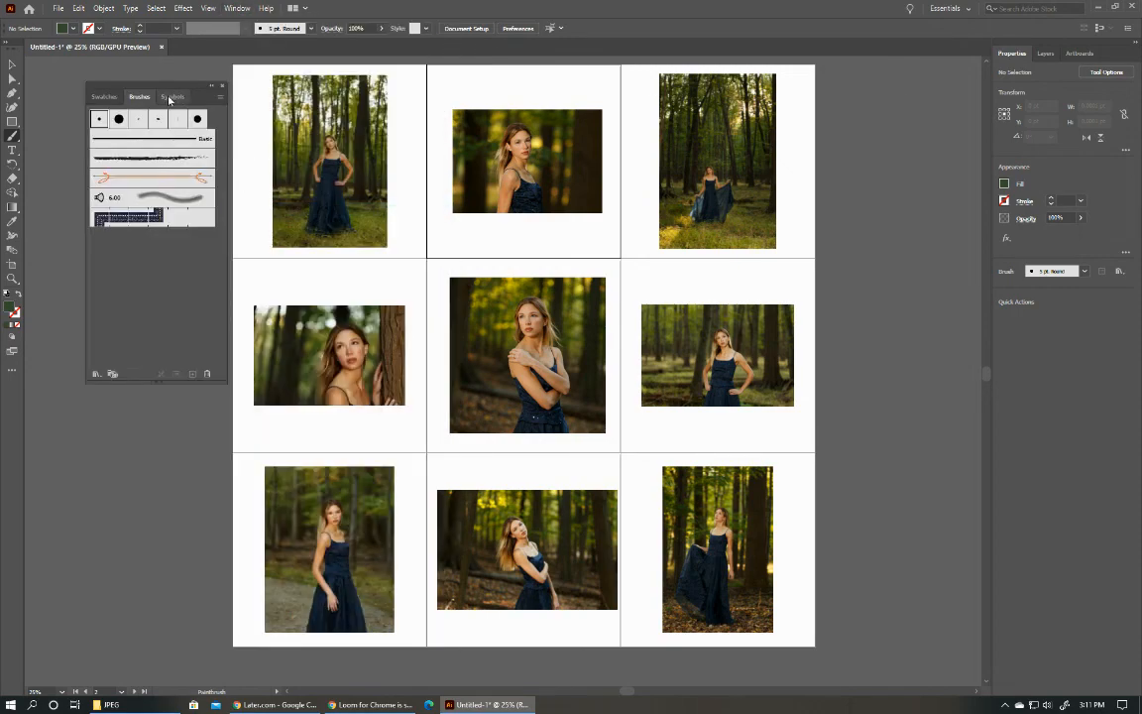
left_click(138, 159)
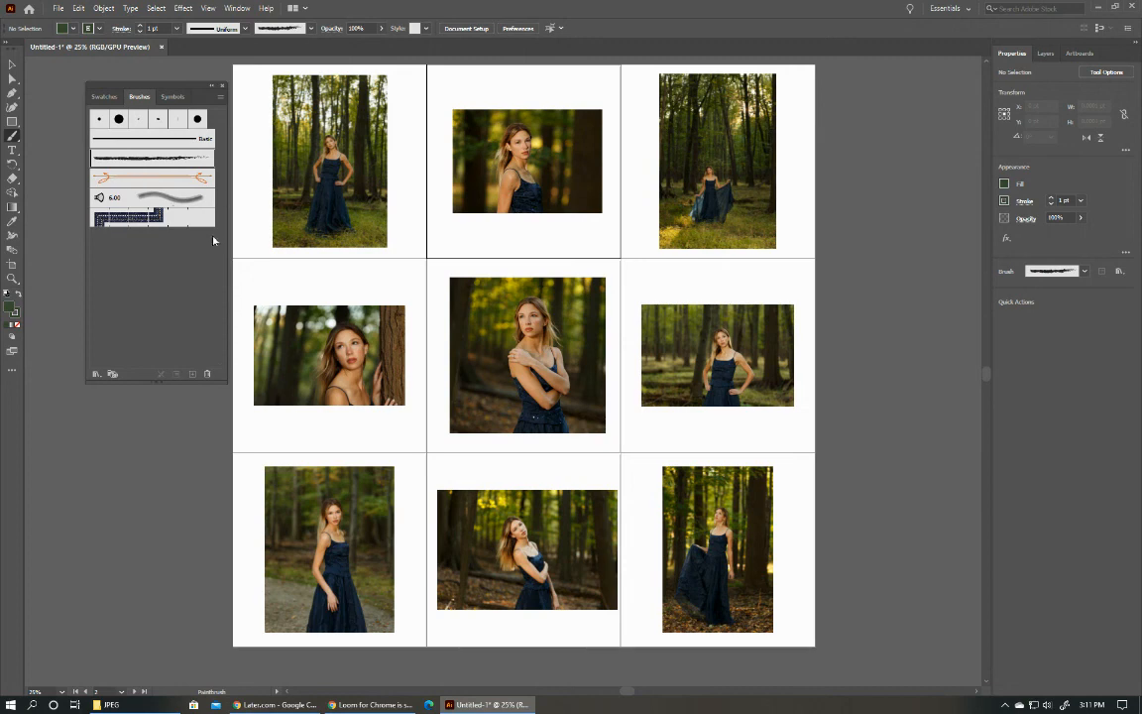
Open the Elegant Curl & Floral Brush Set library and select the long line brush with a scroll end.
left_click(220, 96)
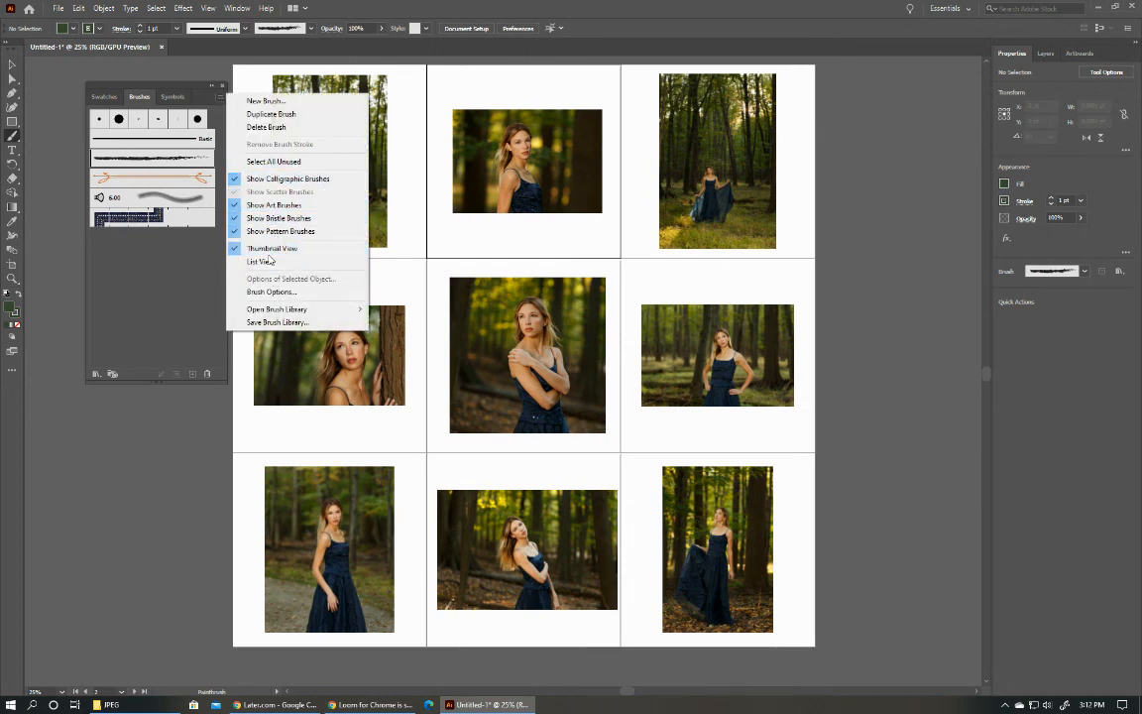
mouse_move(270, 311)
mouse_move(399, 322)
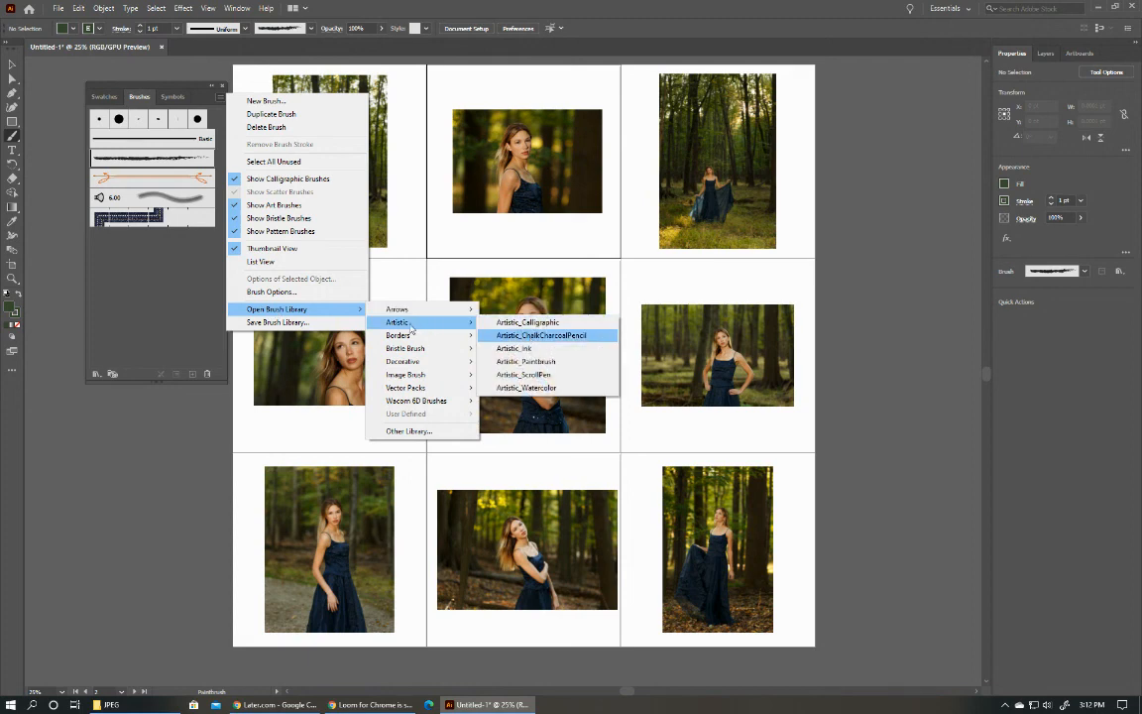
mouse_move(406, 352)
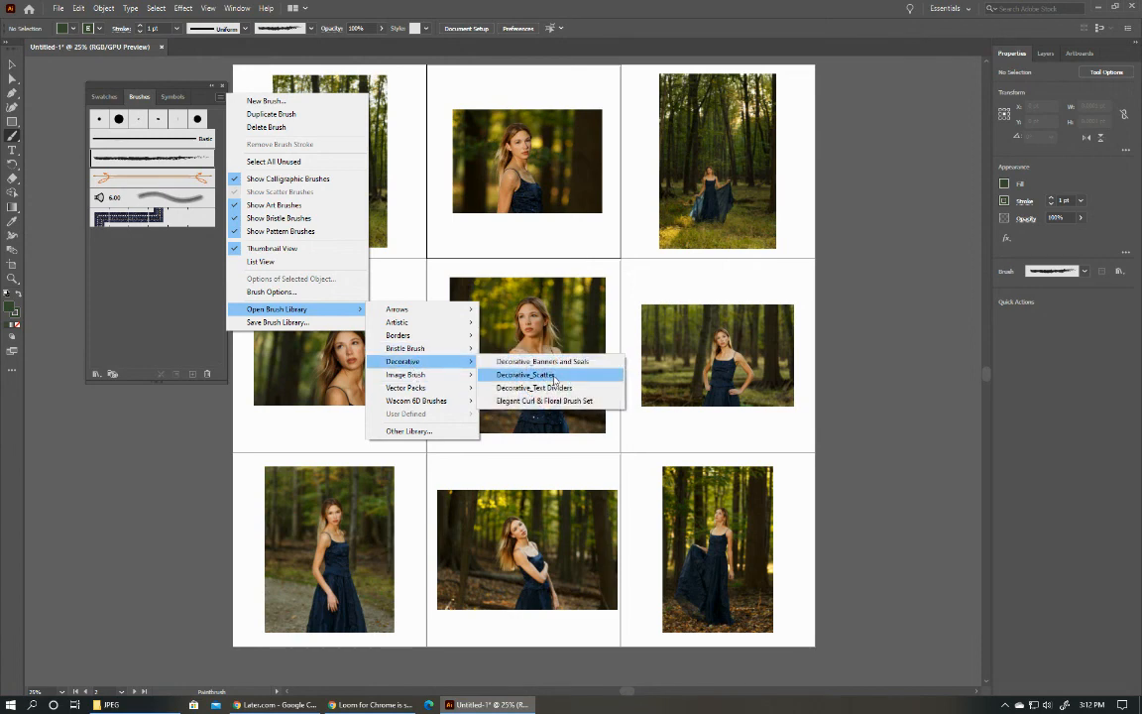
left_click(552, 401)
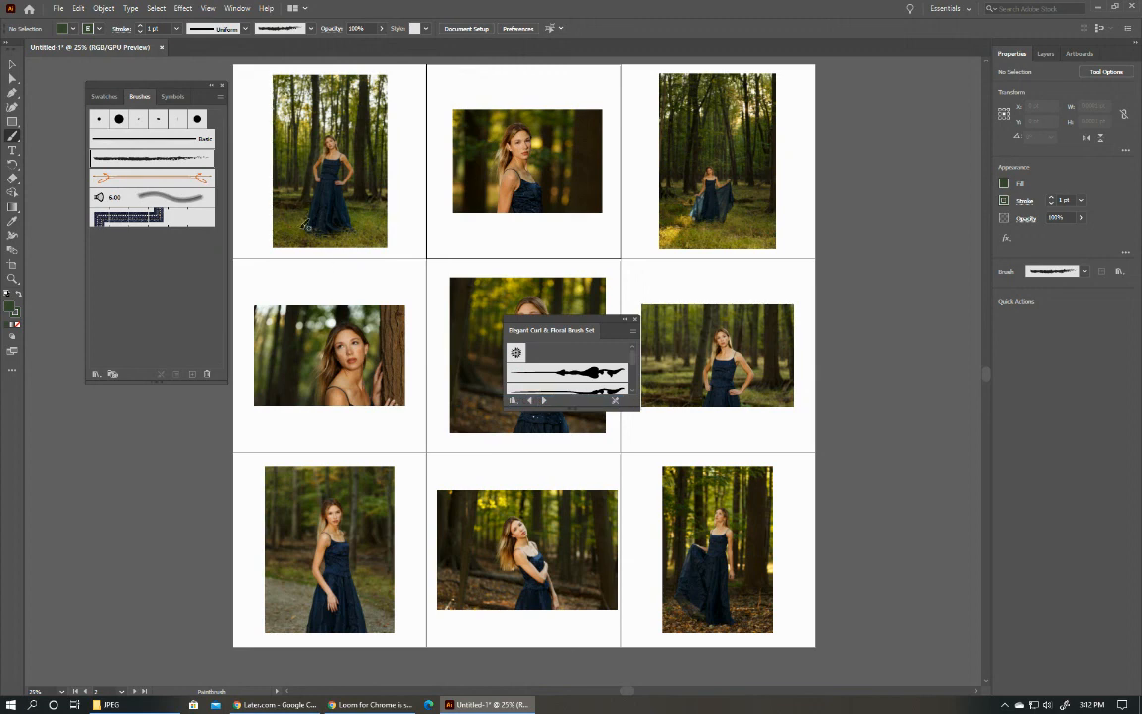
scroll(586, 370, "down", 3)
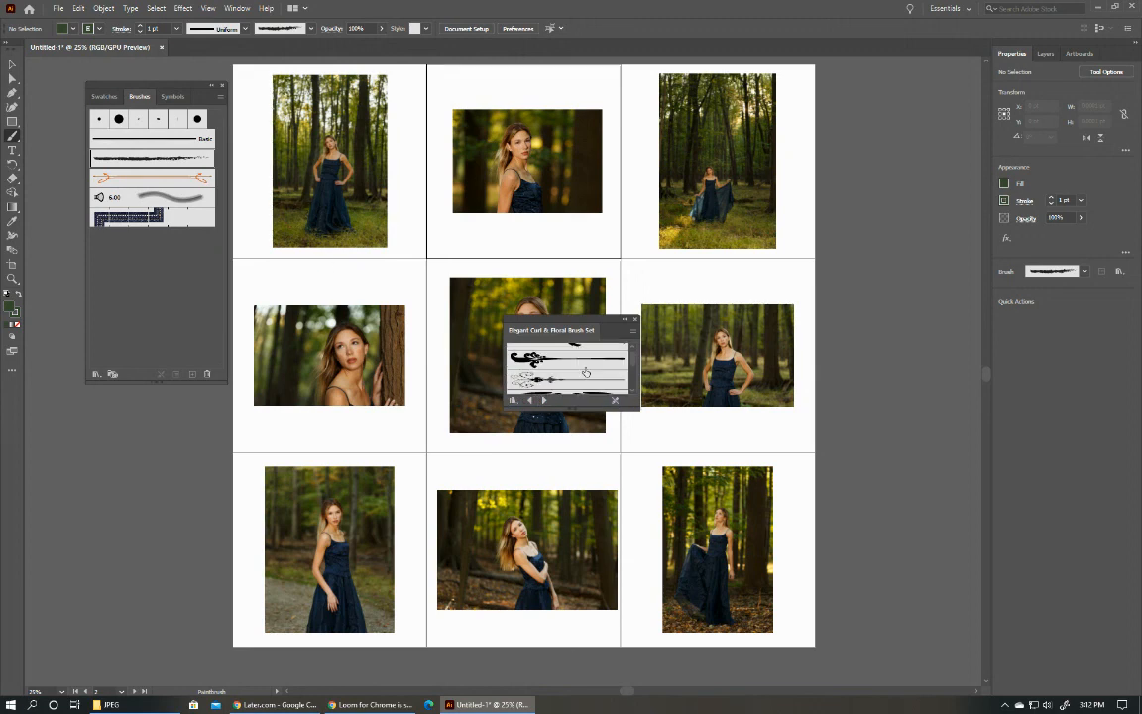
left_click(560, 364)
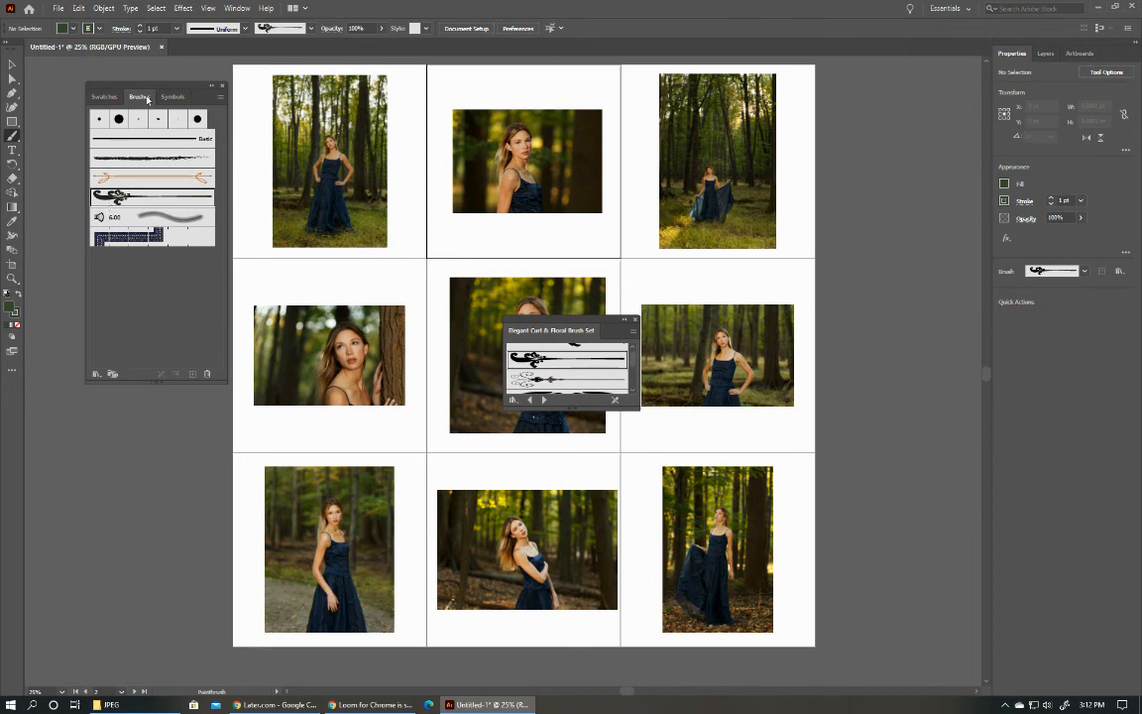
Paint a sweeping scroll stroke, about 3138 by 1244 pt, from the lower-left photo up to the middle row's right edge.
left_click_drag(158, 89, 102, 87)
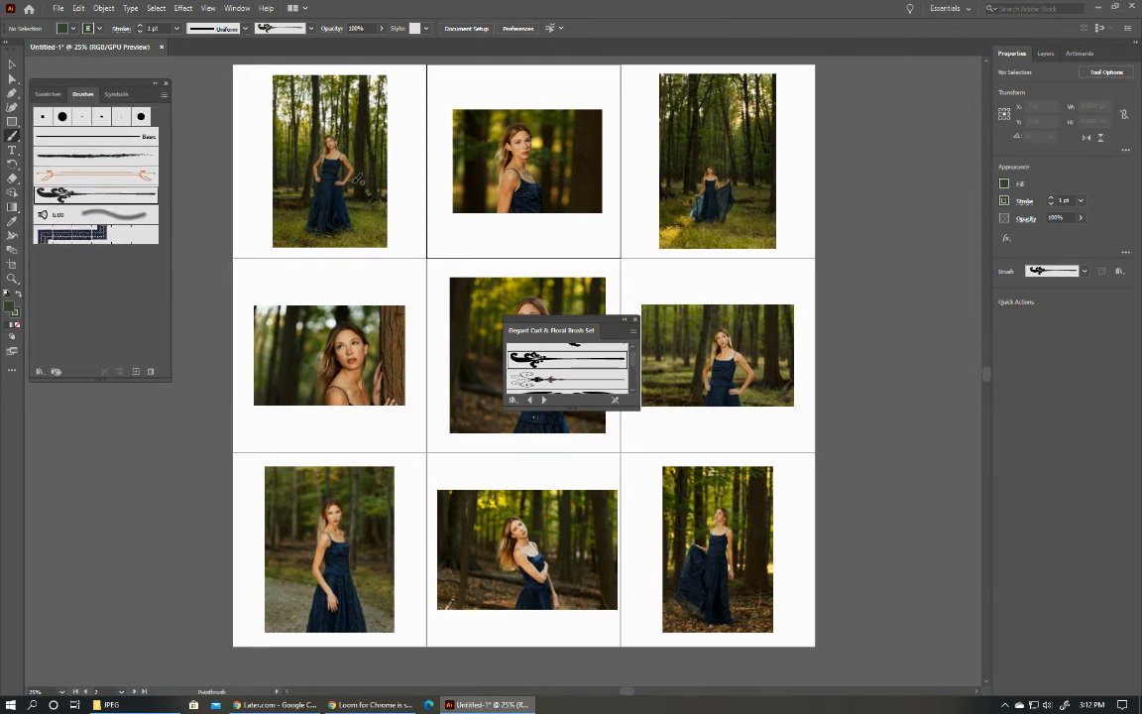
mouse_move(563, 320)
left_mouse_down()
mouse_move(837, 237)
mouse_move(890, 186)
left_mouse_up()
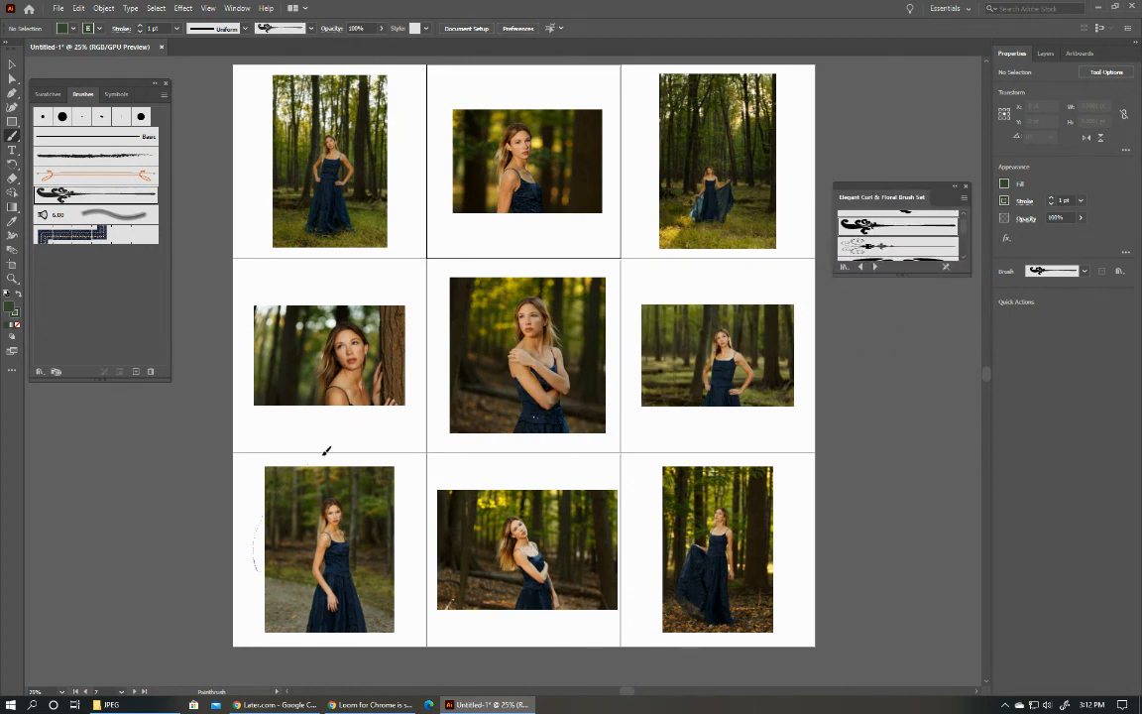
left_click_drag(778, 384, 815, 349)
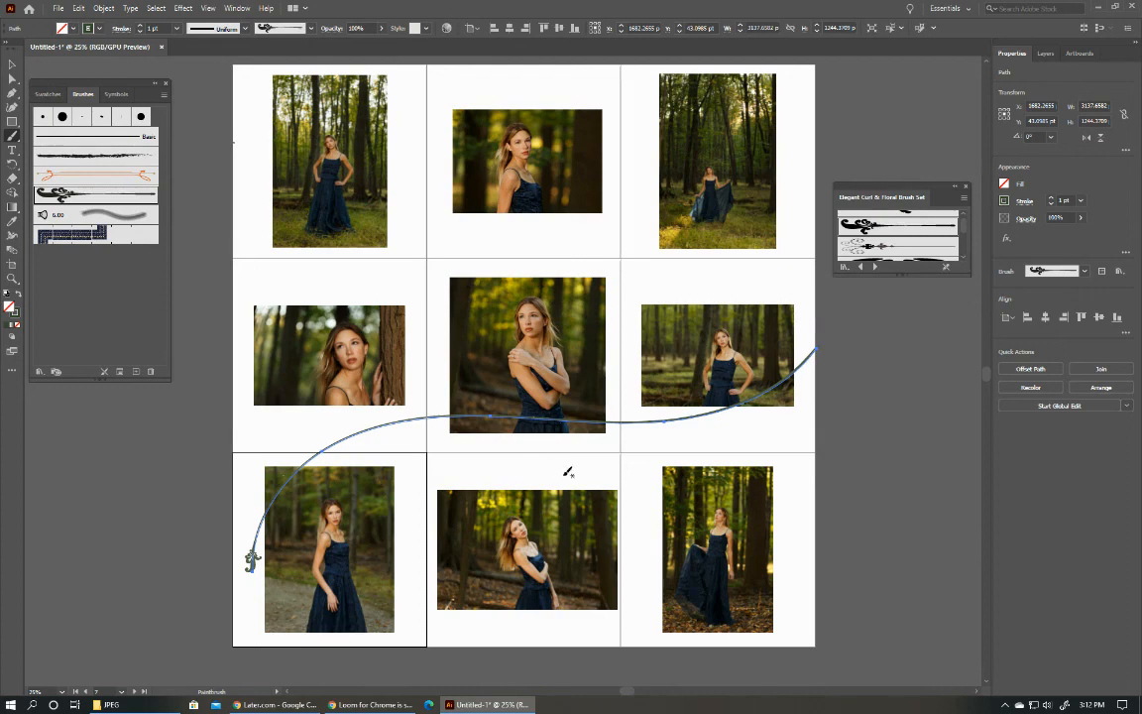
left_click(860, 391)
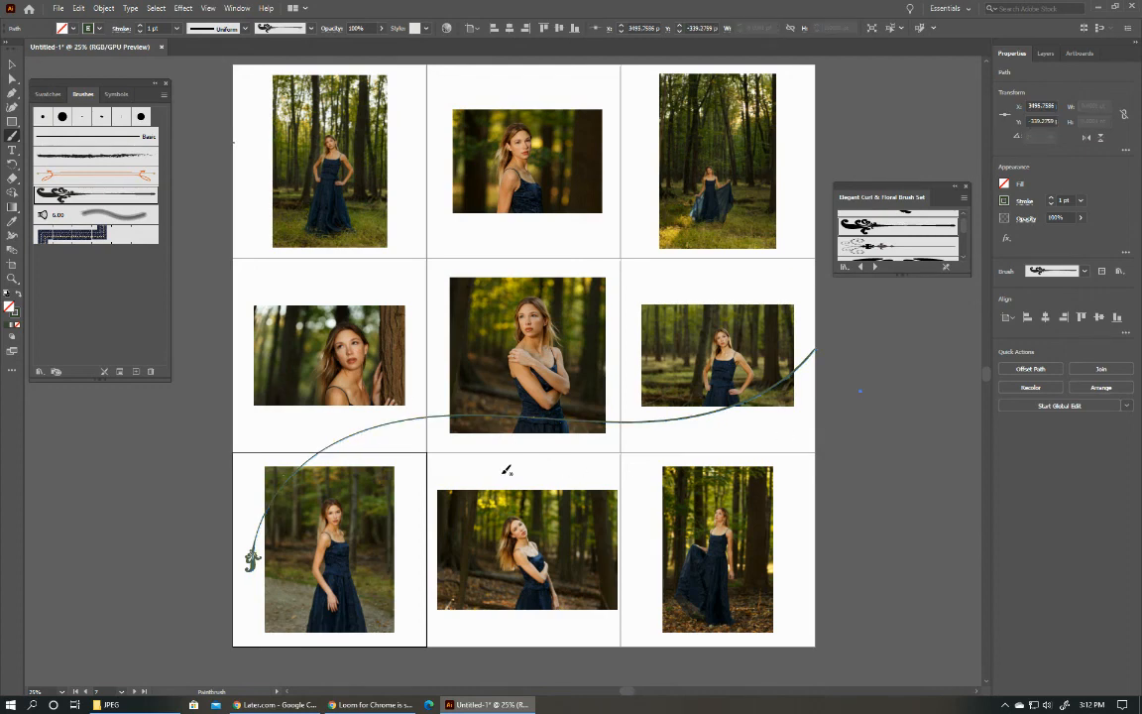
Select the curved leaf brush from the floral set, try a stroke along the M1 photo's right edge, and undo it.
left_click(1073, 56)
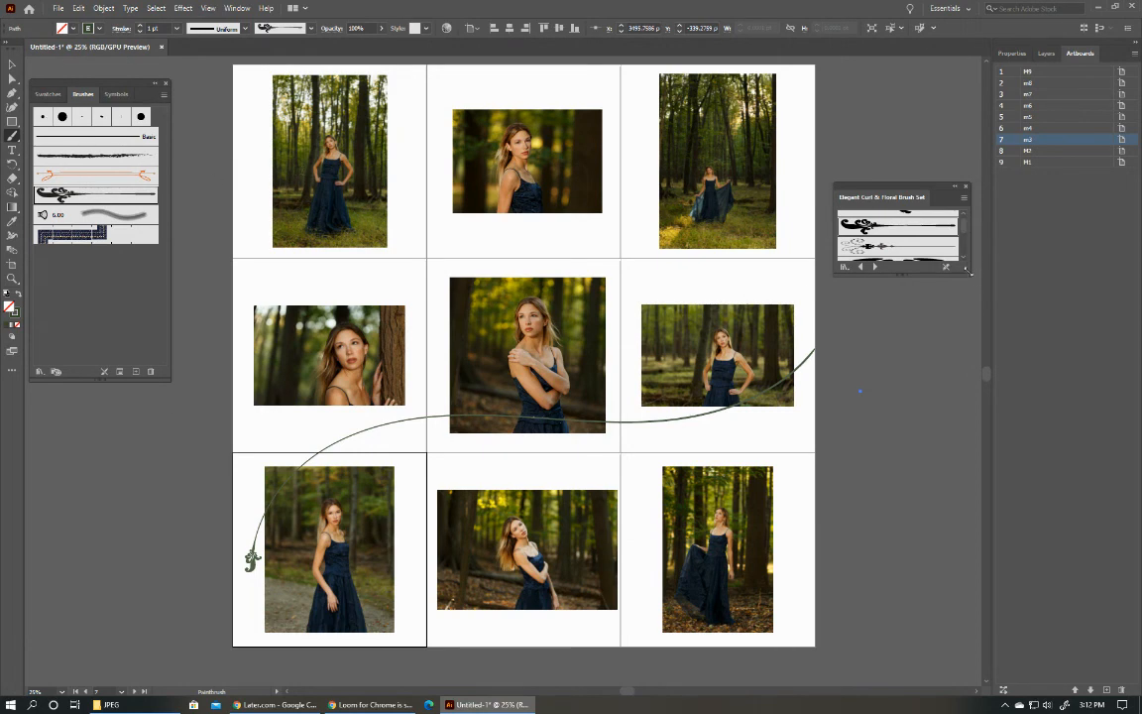
scroll(967, 229, "down", 3)
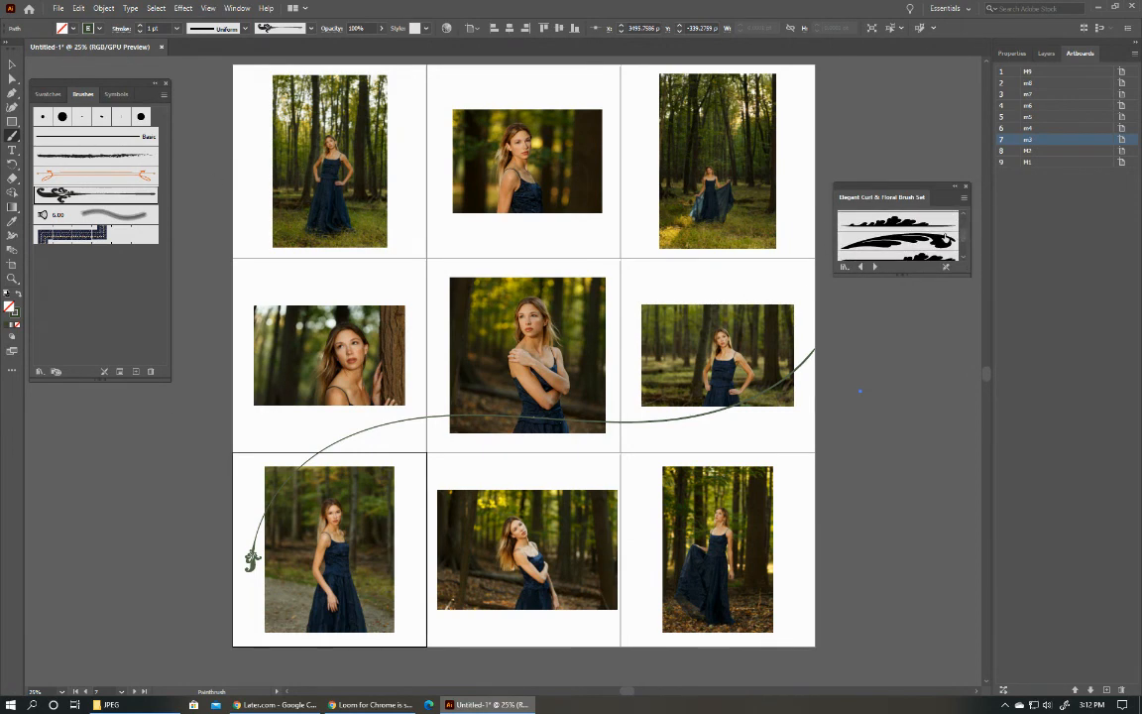
left_click(922, 247)
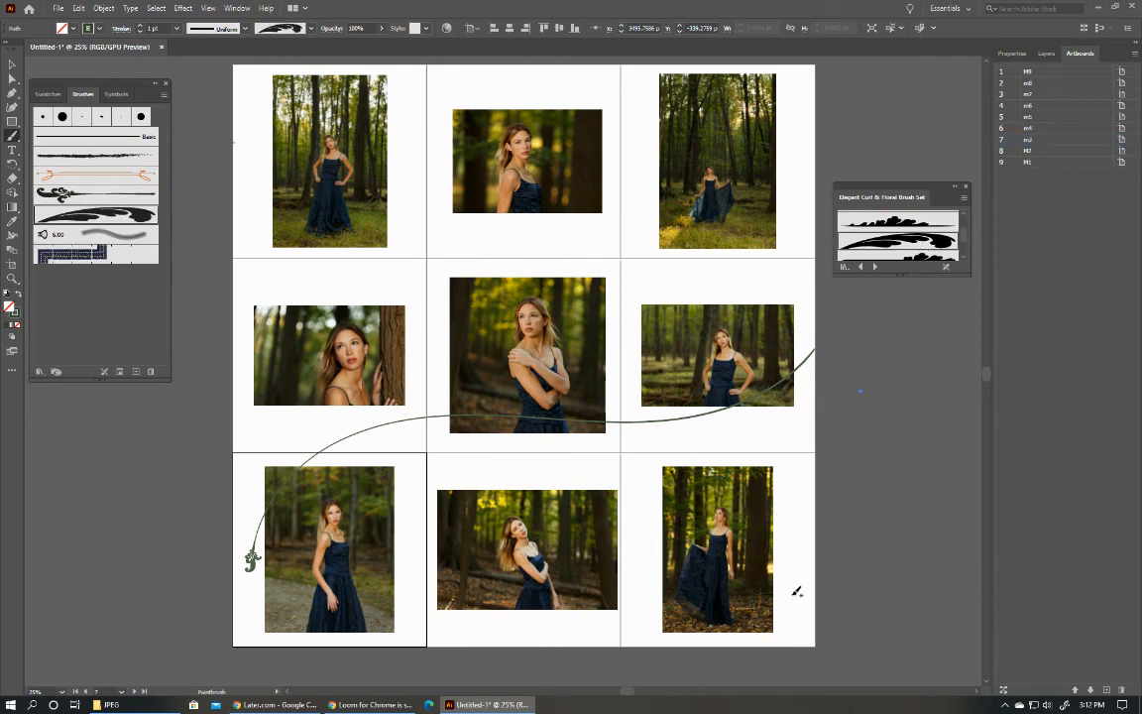
left_click_drag(740, 513, 783, 620)
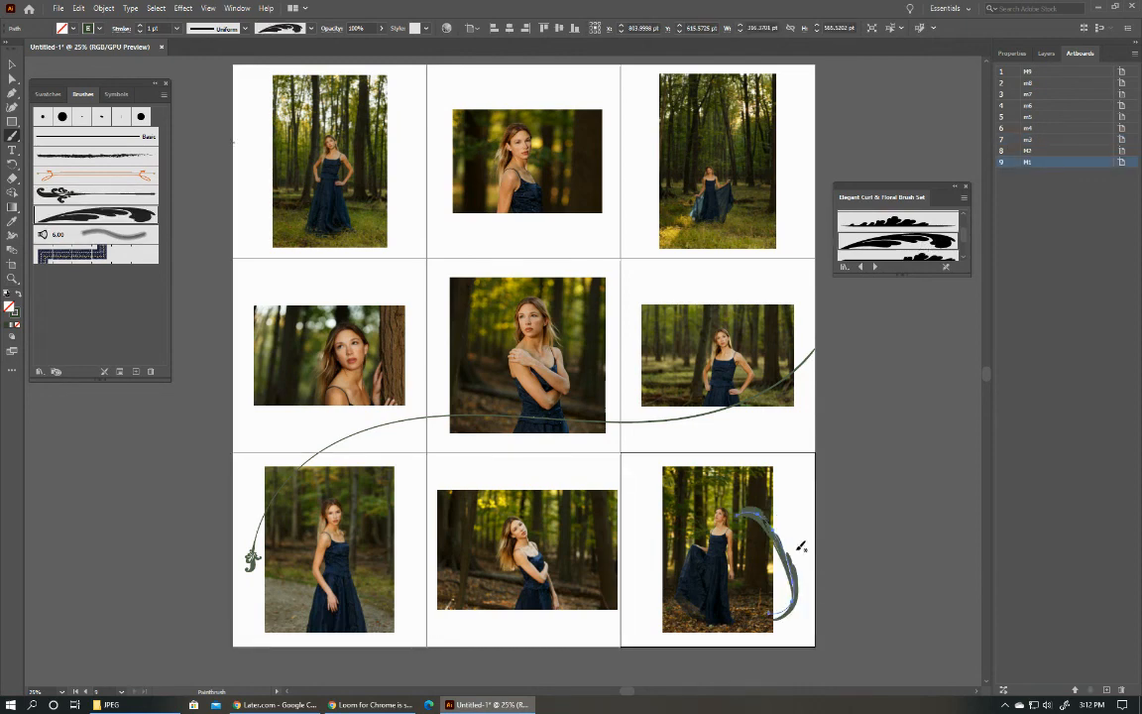
key("ctrl+z")
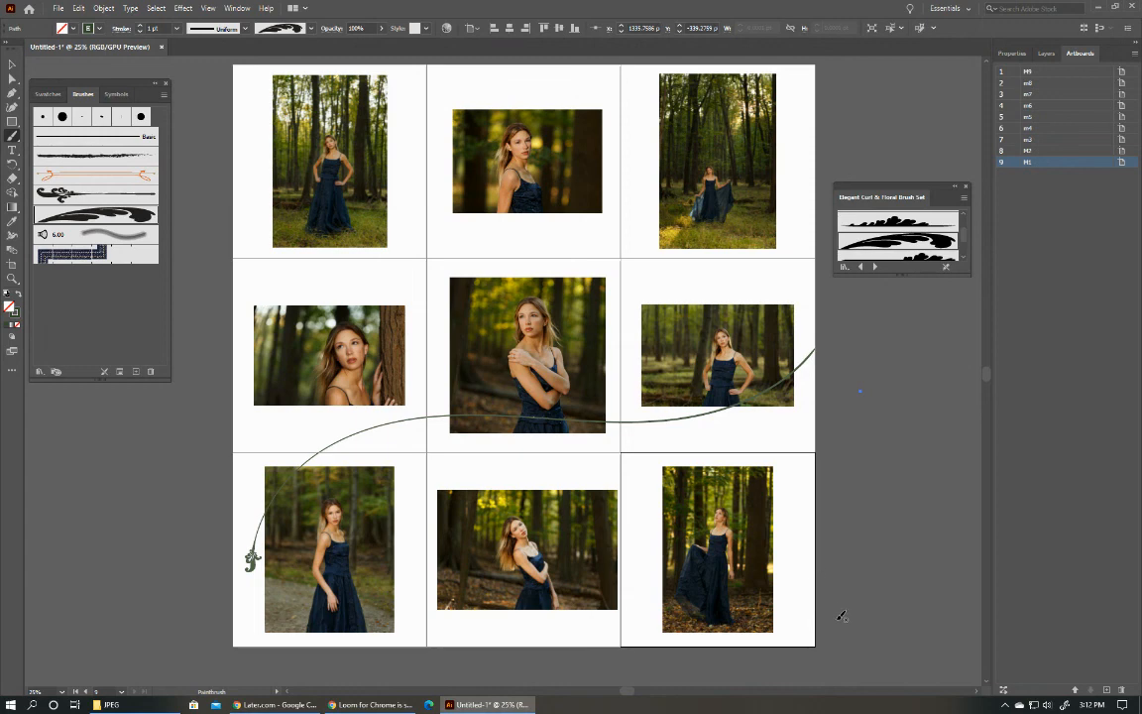
Paint leafy strokes across M1's lower right edge, across the border between M2 and M1, and around m3's lower left corner.
left_click_drag(783, 555, 835, 620)
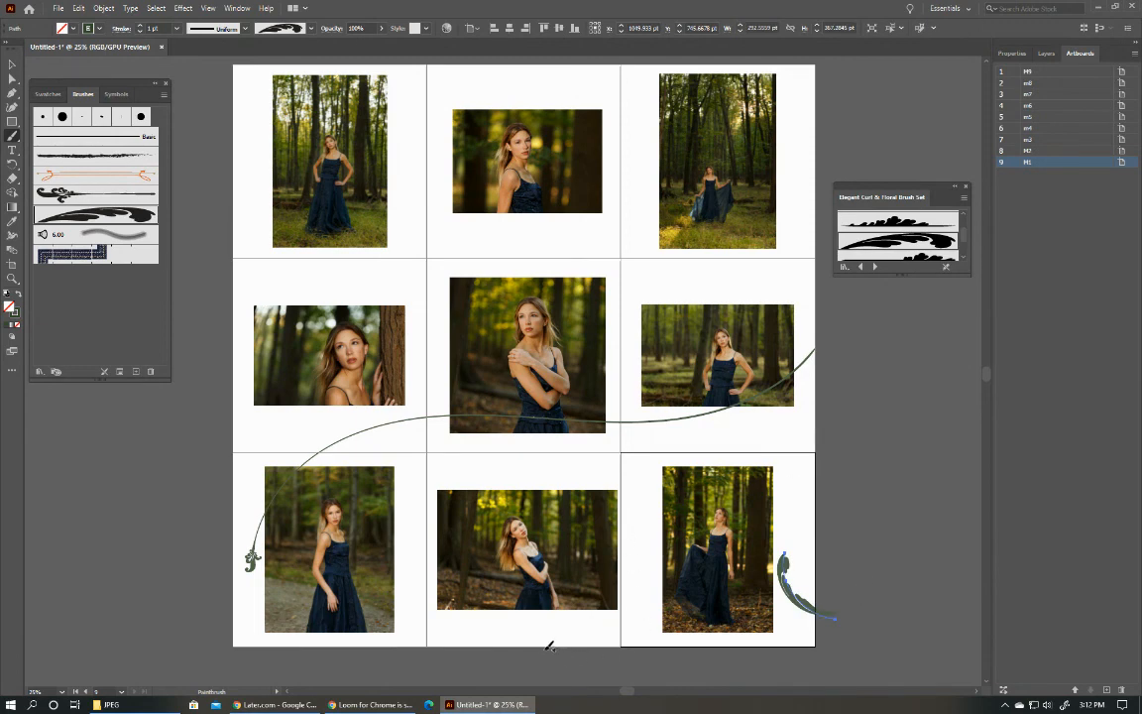
left_click_drag(635, 548, 614, 545)
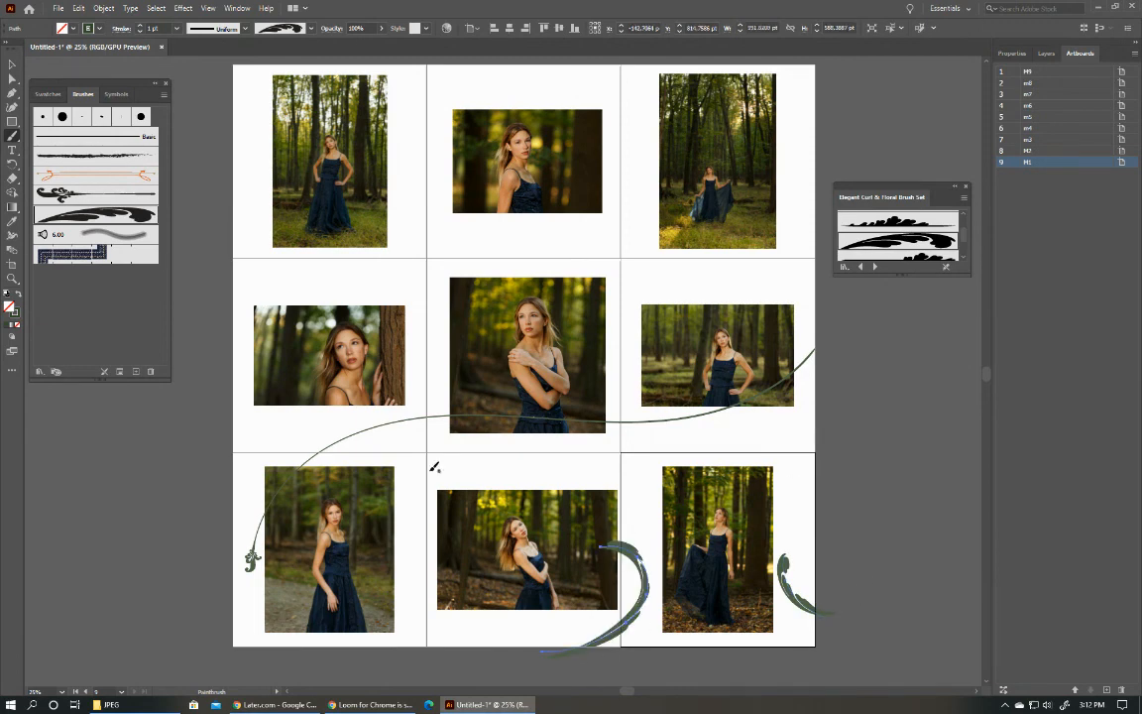
left_click_drag(208, 463, 332, 530)
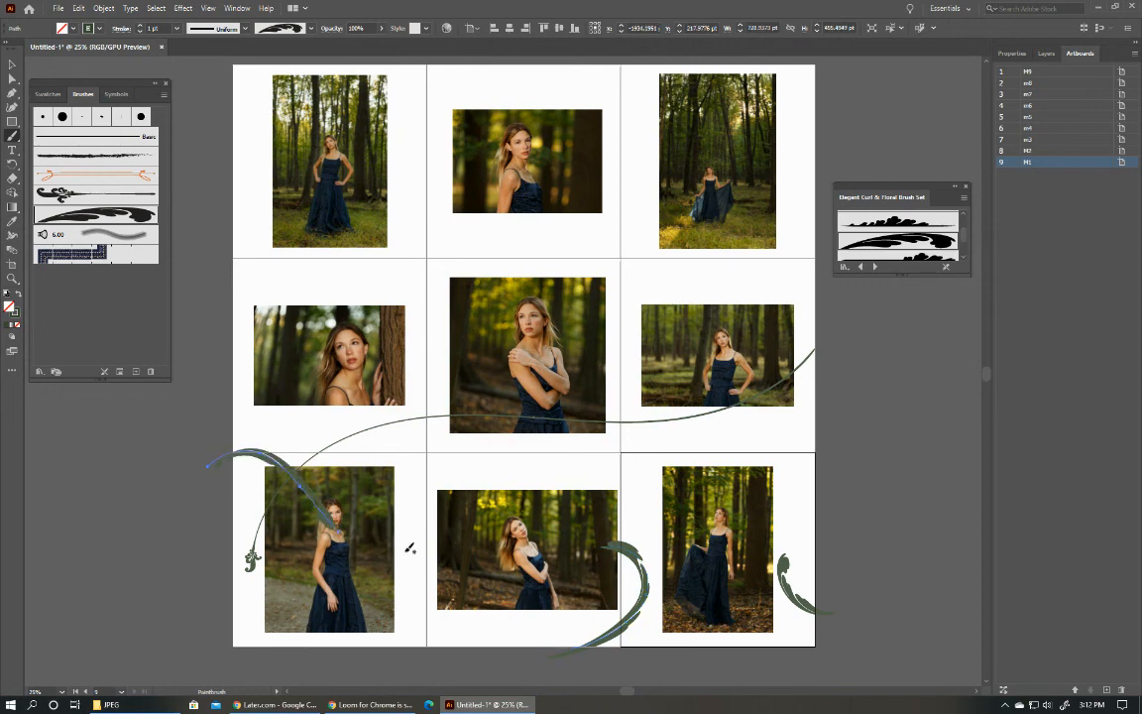
key("ctrl+z")
left_click_drag(218, 650, 300, 574)
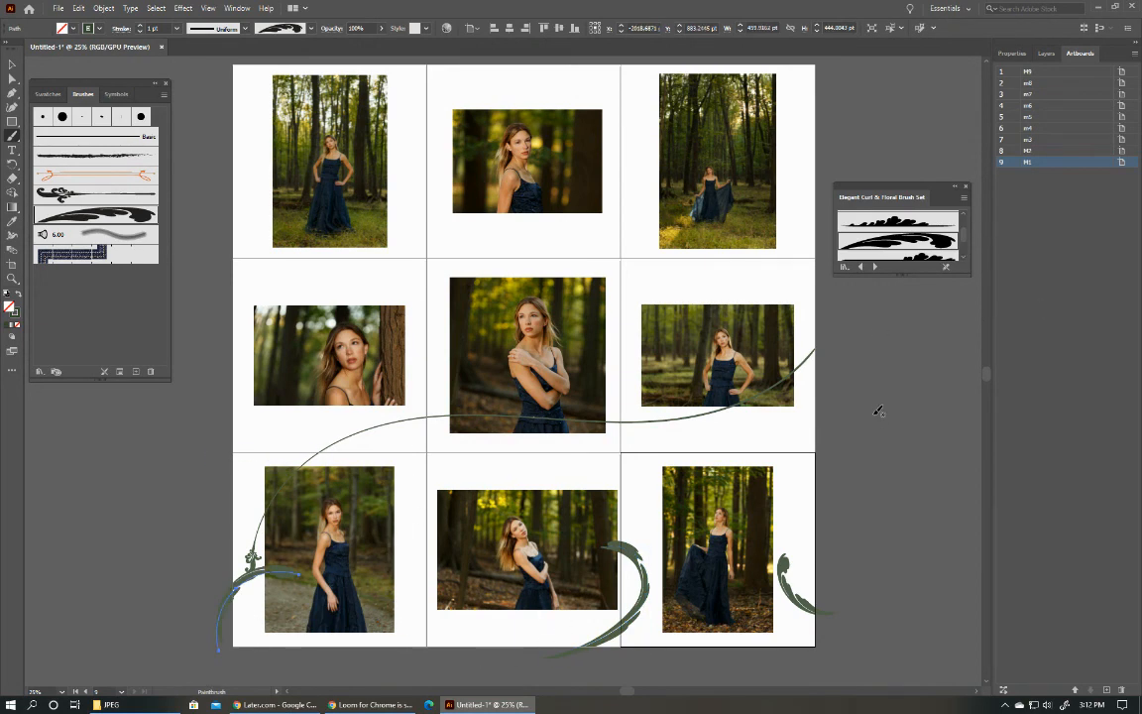
Draw a rectangle about 581 by 516 pt across the border between artboards M2 and M1.
scroll(625, 311, "down", 3)
scroll(619, 310, "up", 1)
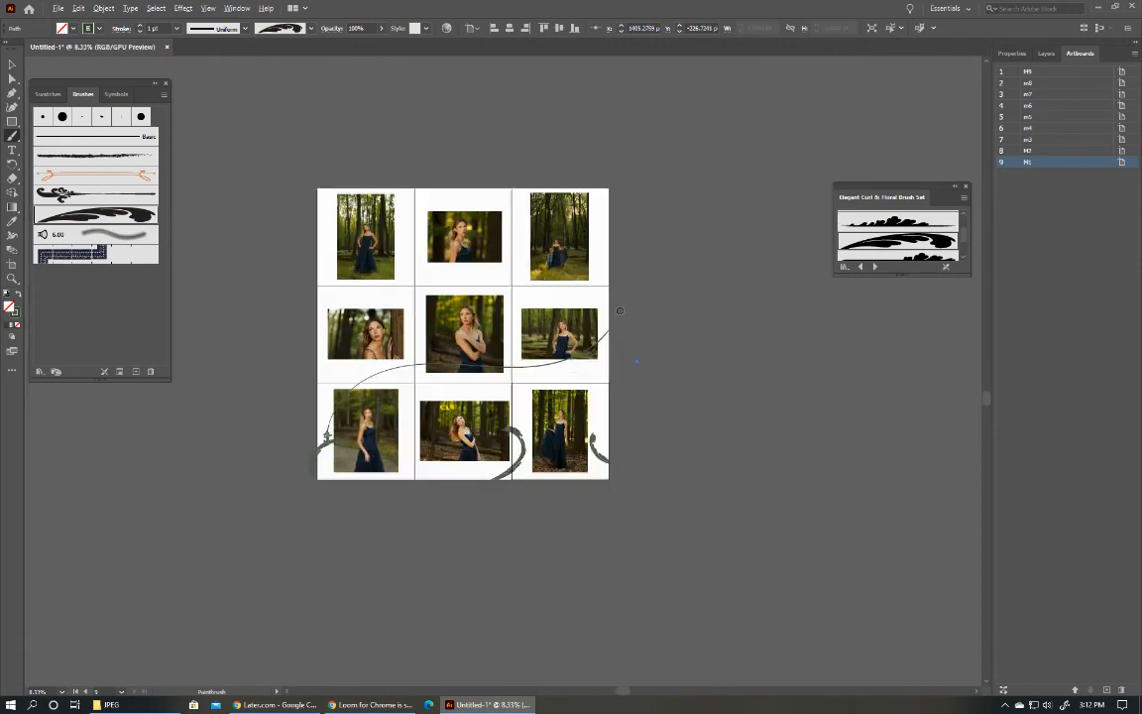
scroll(620, 310, "up", 2)
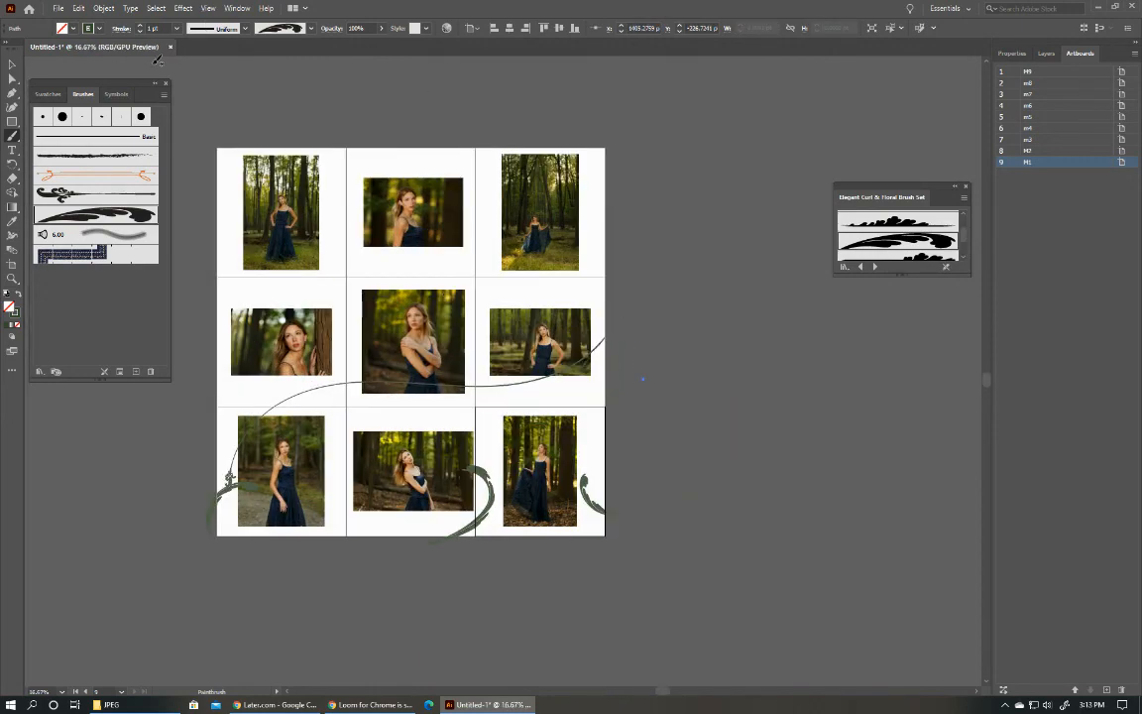
left_click(12, 121)
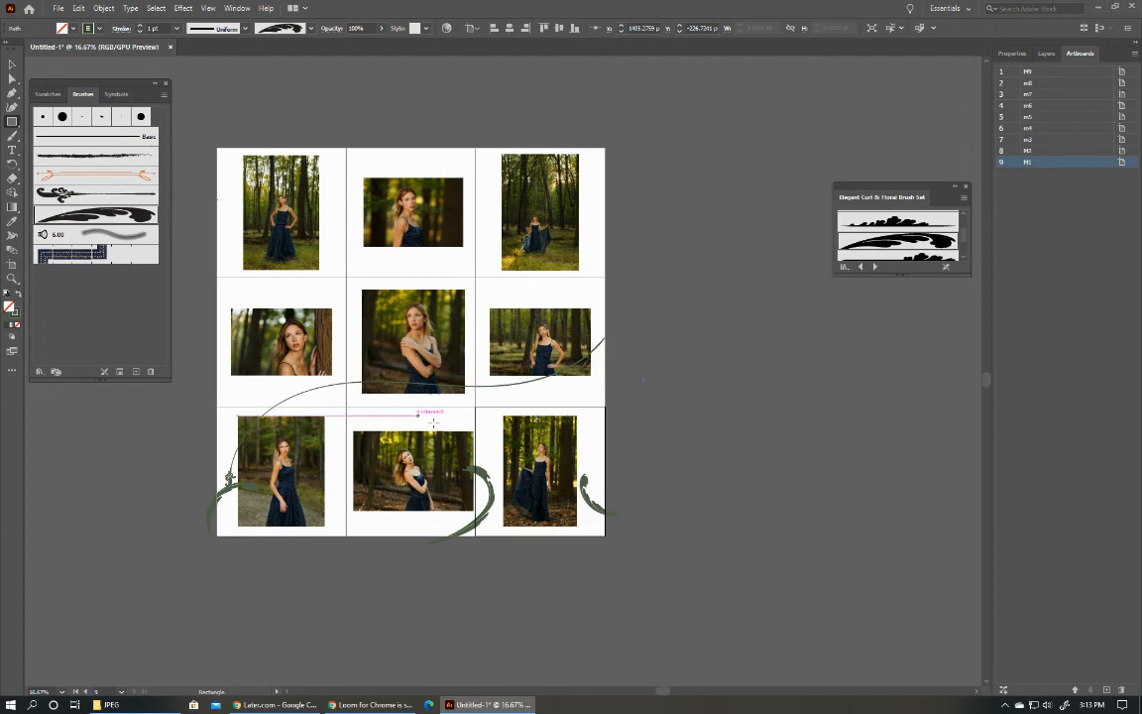
left_click_drag(453, 418, 523, 481)
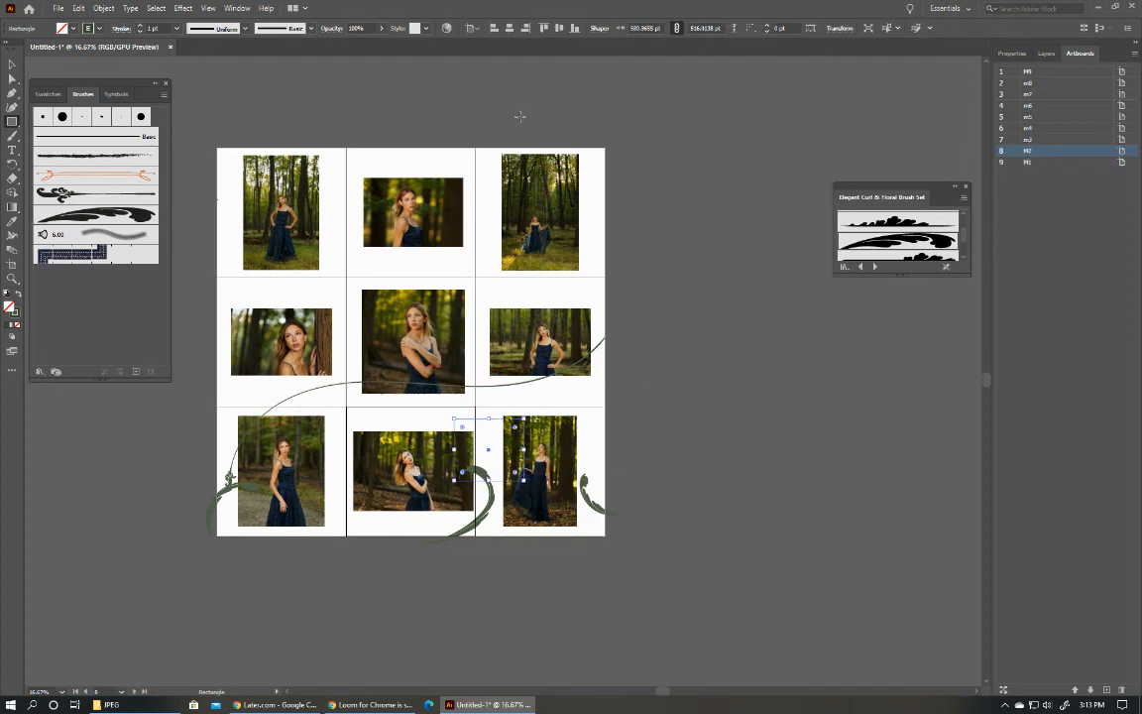
left_click(753, 169)
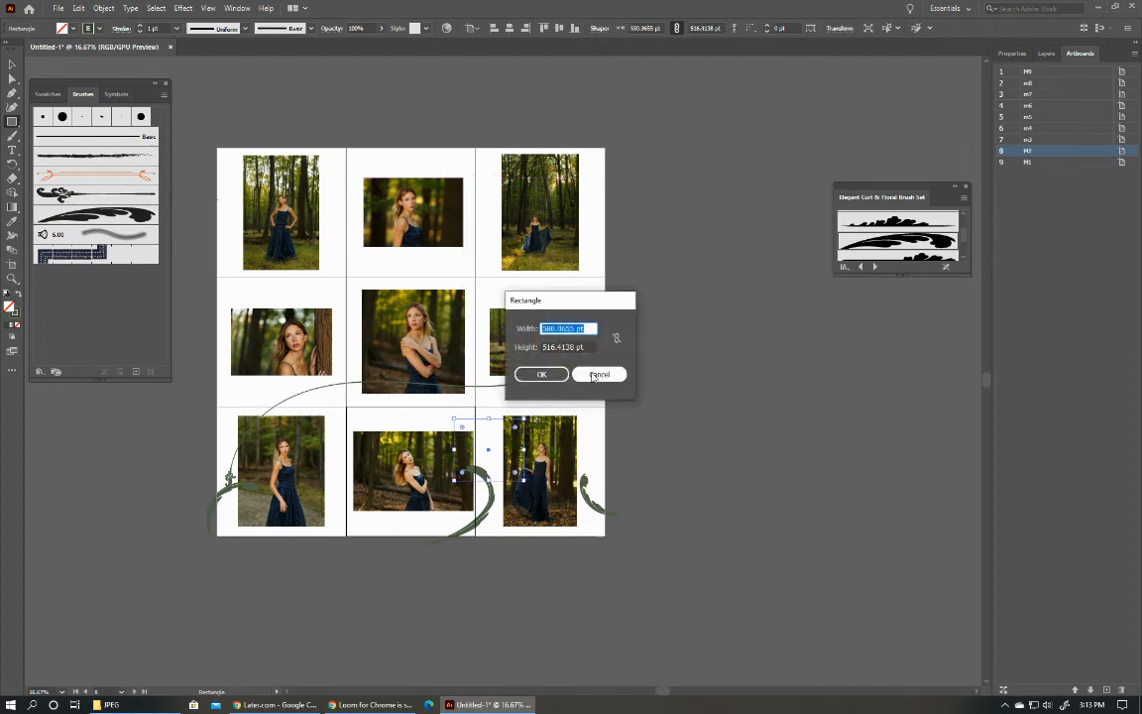
left_click(595, 375)
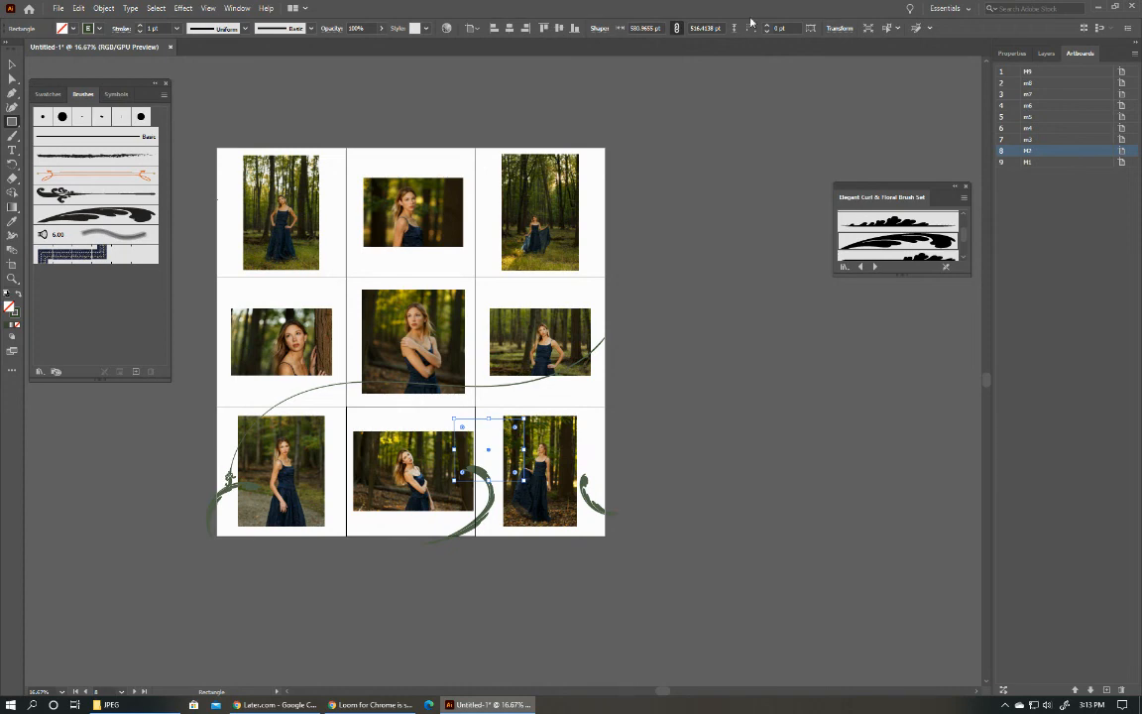